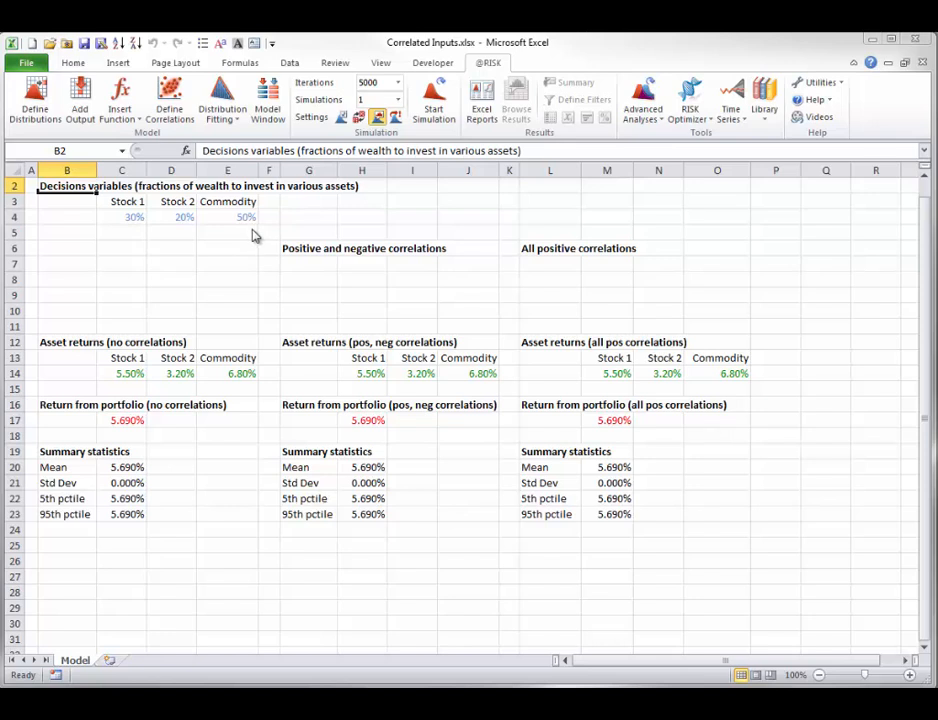
Step: Examine the Stock 1, Stock 2 and Commodity return formulas in the no-correlations block and the positive/negative correlations block
double_click(122, 373)
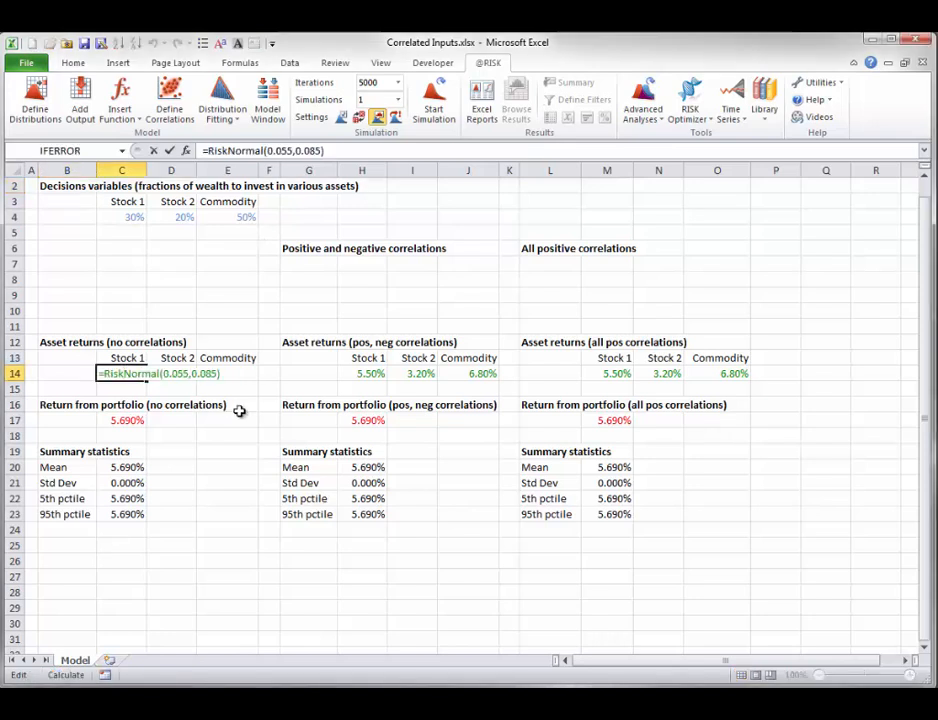
key("Escape")
double_click(190, 374)
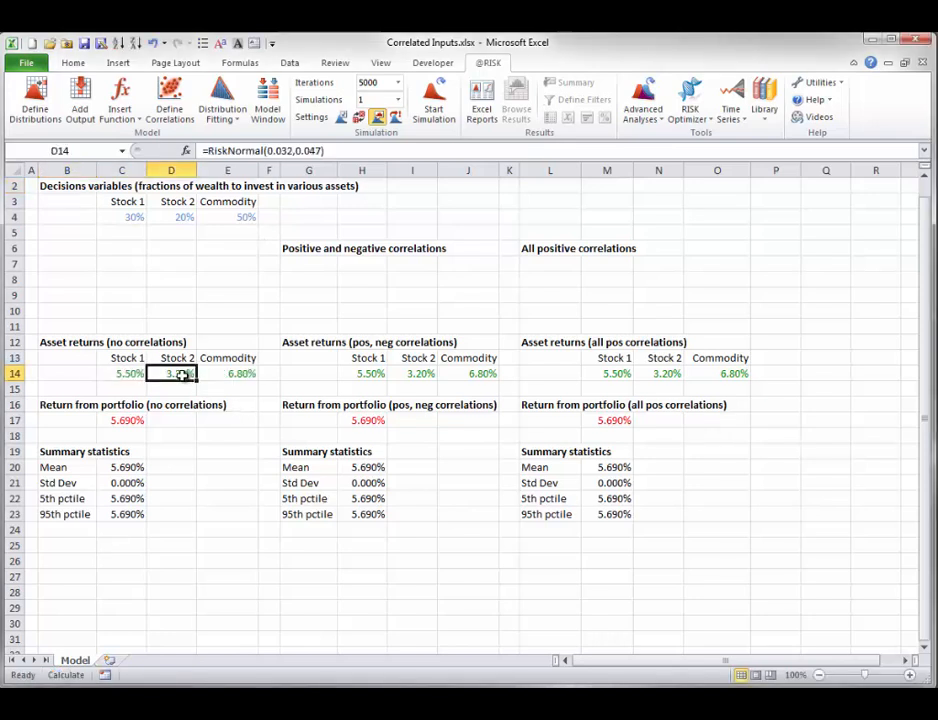
key("Escape")
double_click(233, 373)
key("Escape")
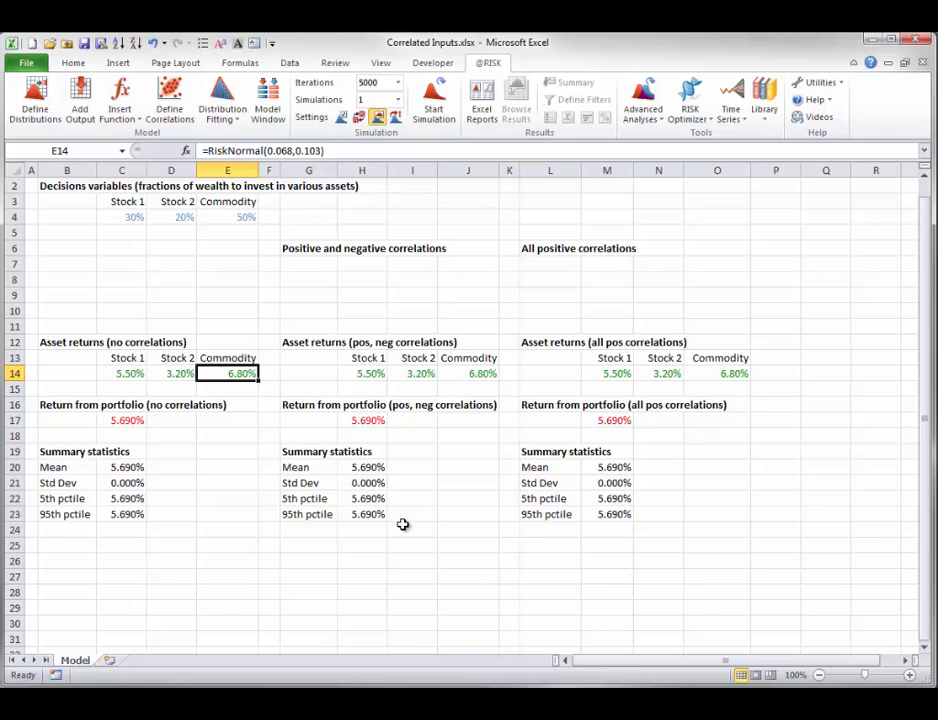
left_click(367, 374)
left_click(420, 375)
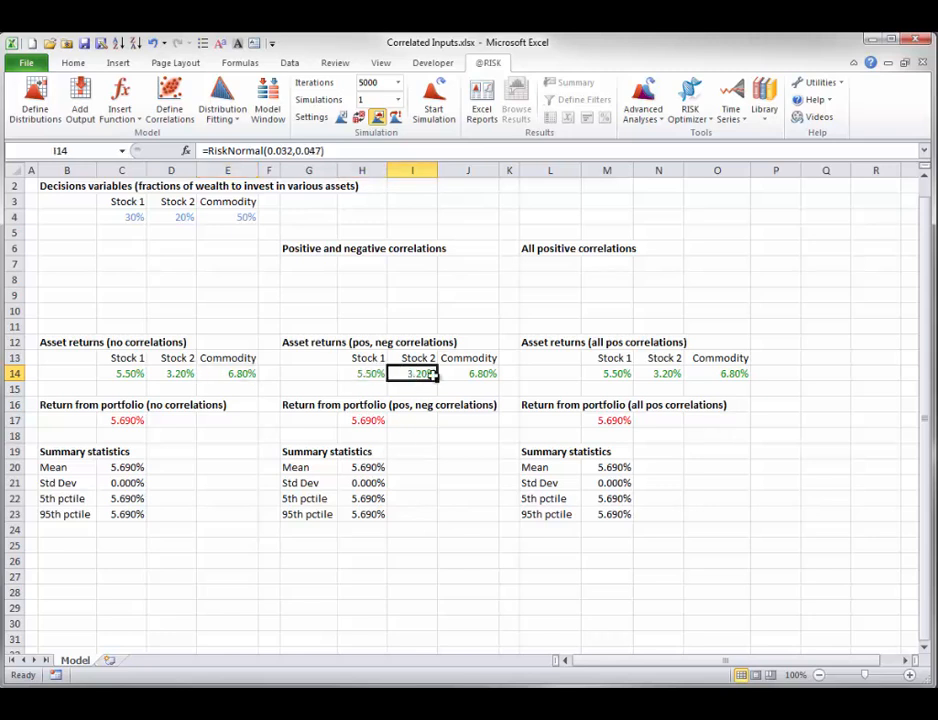
left_click(465, 375)
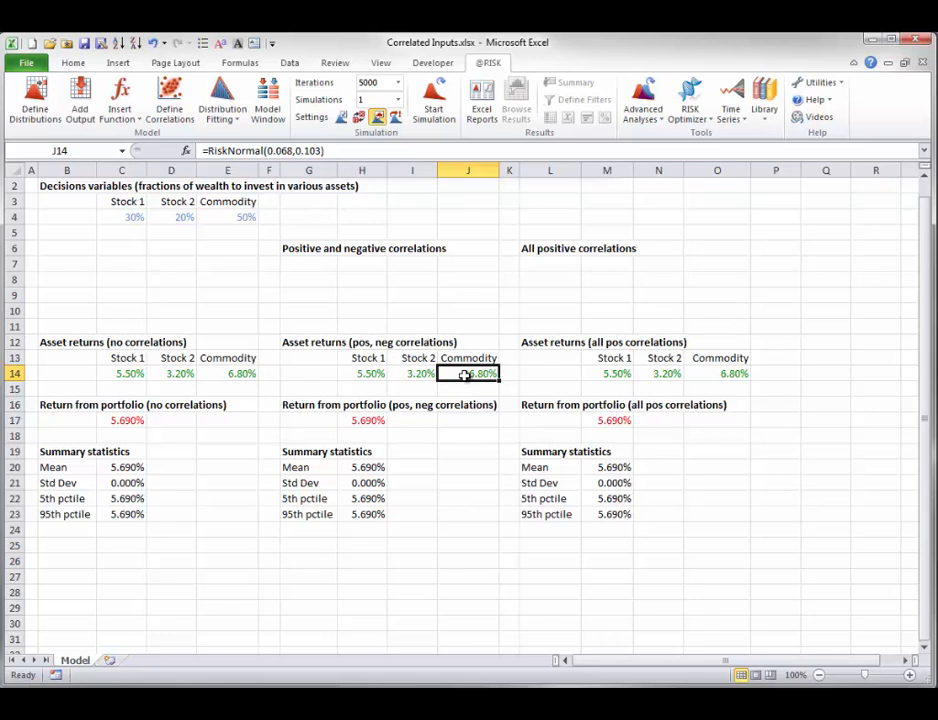
Step: Start a correlation matrix for the asset returns in H14:J14, named CorrMatrix1 and located at cell G7
left_click_drag(368, 375, 455, 371)
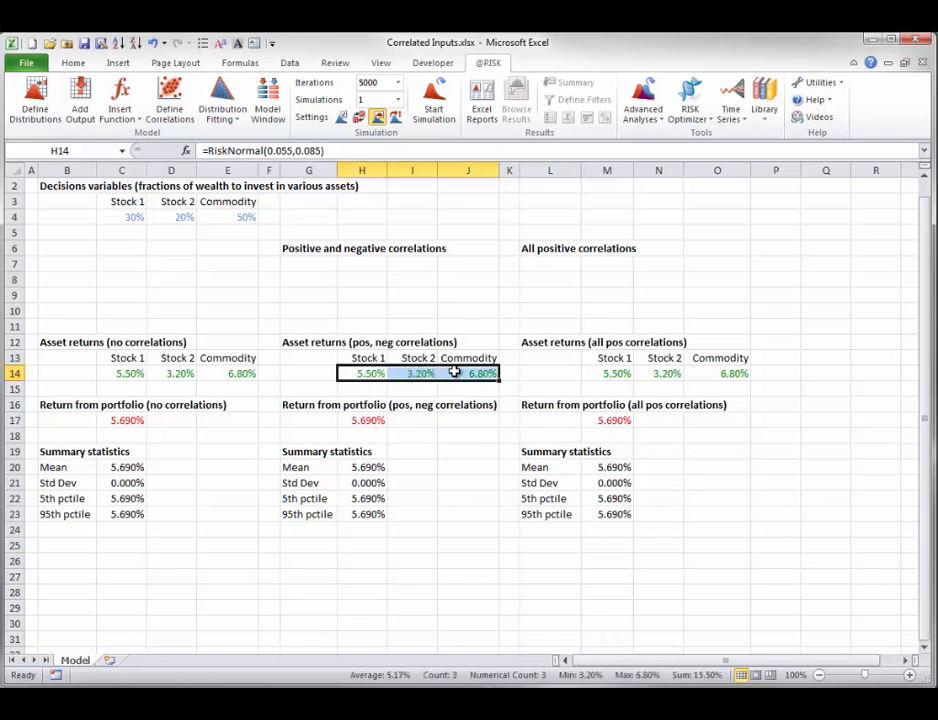
left_click(168, 94)
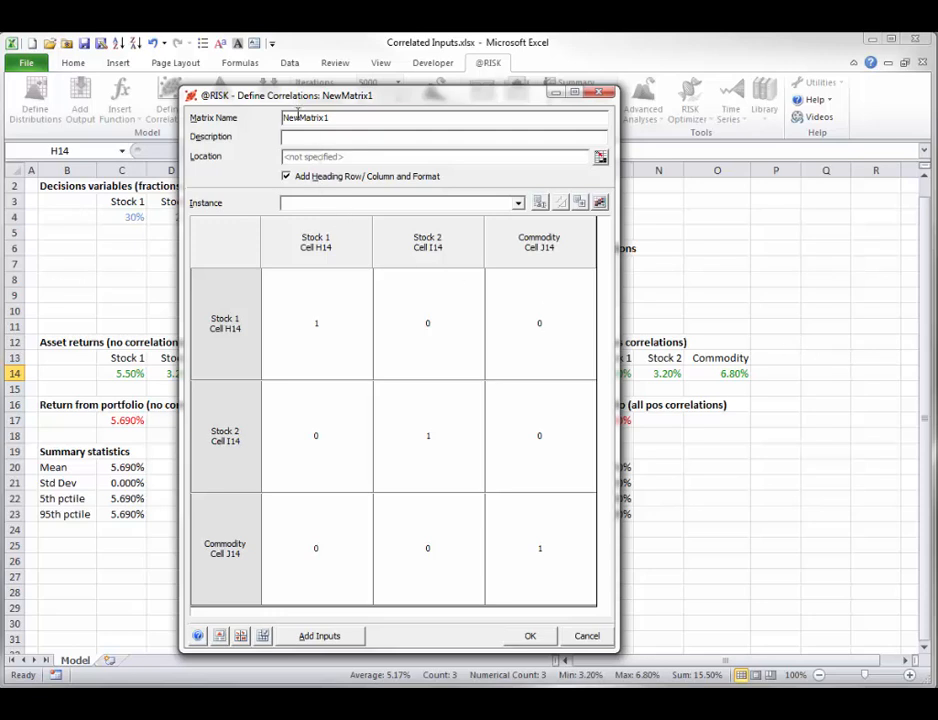
left_click_drag(300, 117, 283, 117)
type("Corr")
left_click(601, 158)
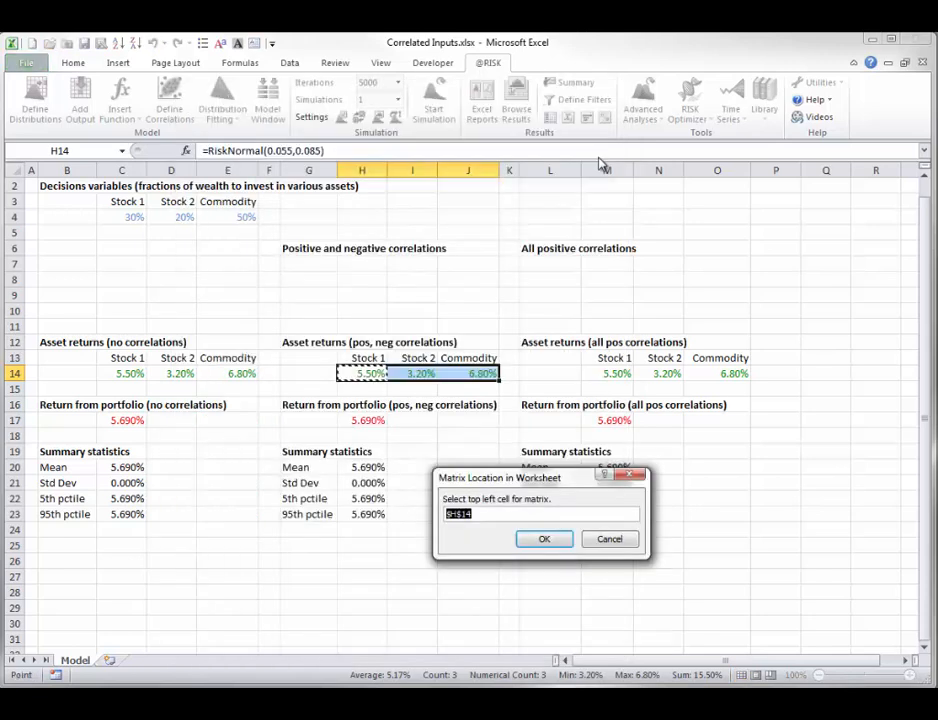
left_click(310, 261)
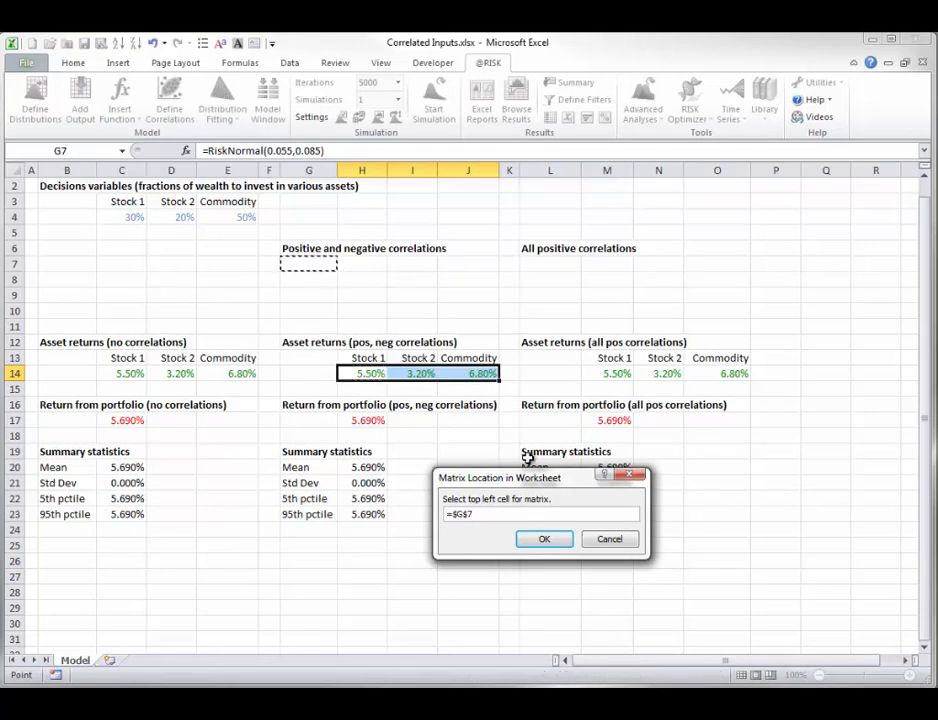
left_click(543, 539)
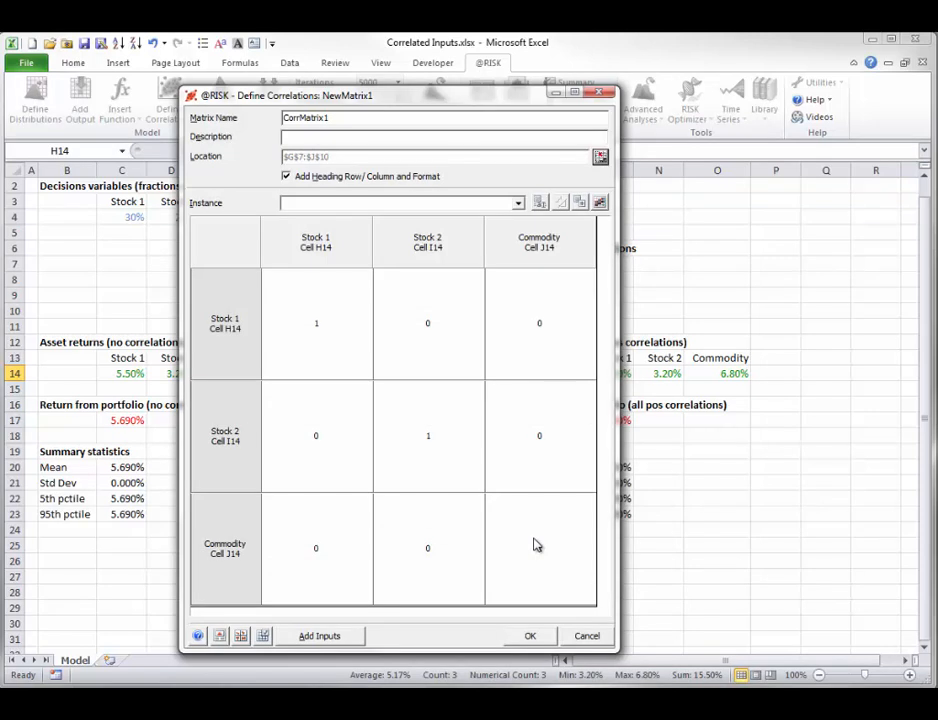
Step: Set CorrMatrix1's correlations to .8 for Stock 1–Stock 2, -.6 for Stock 1–Commodity and -.7 for Stock 2–Commodity, and apply the matrix
left_click(330, 441)
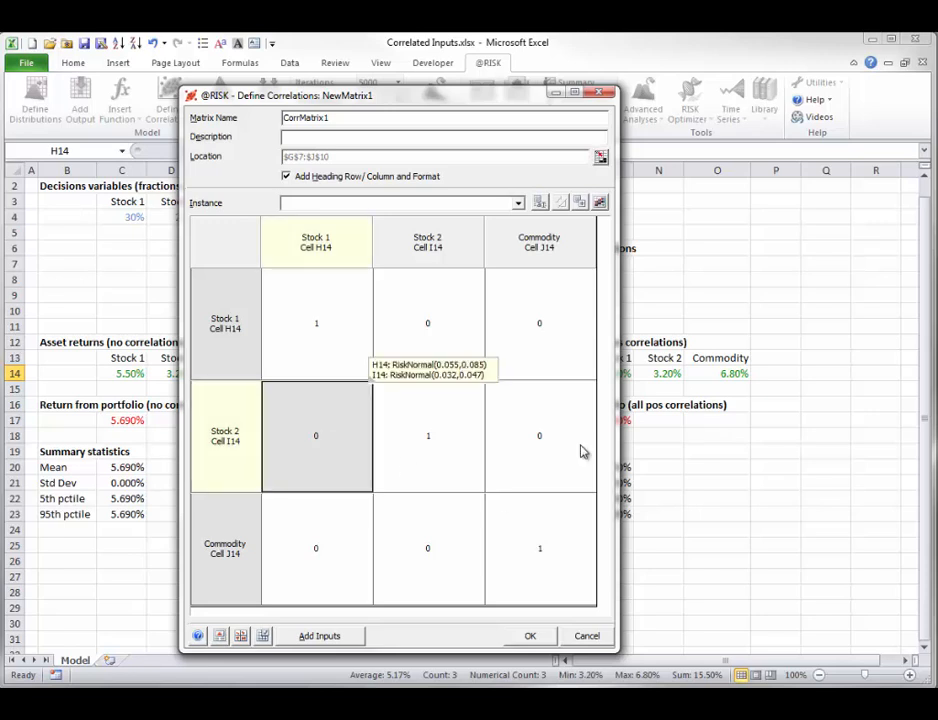
type(".8")
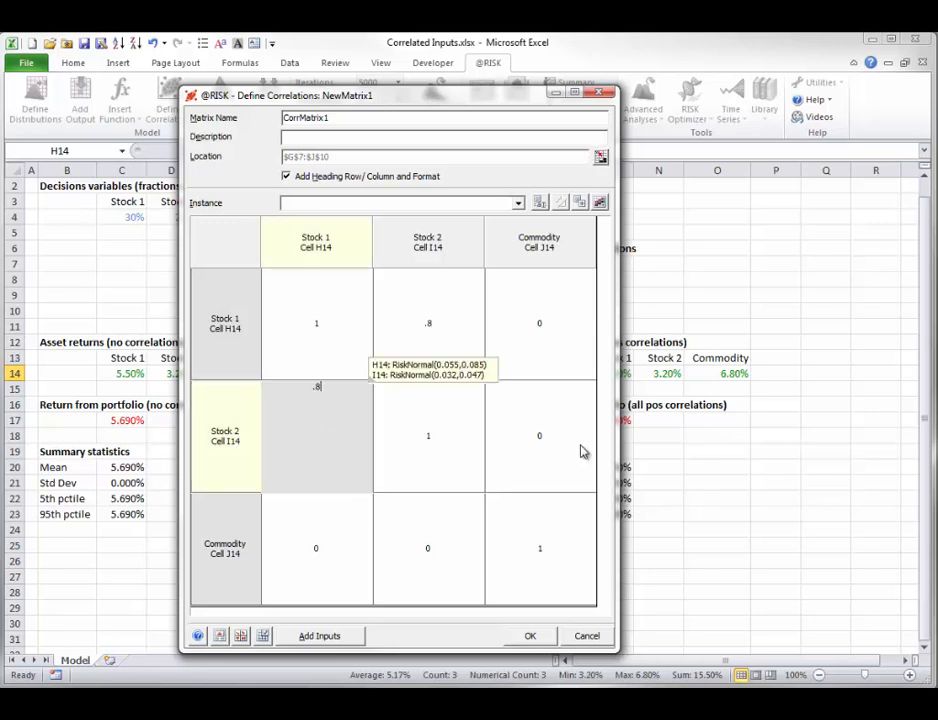
left_click(338, 540)
type("-.6")
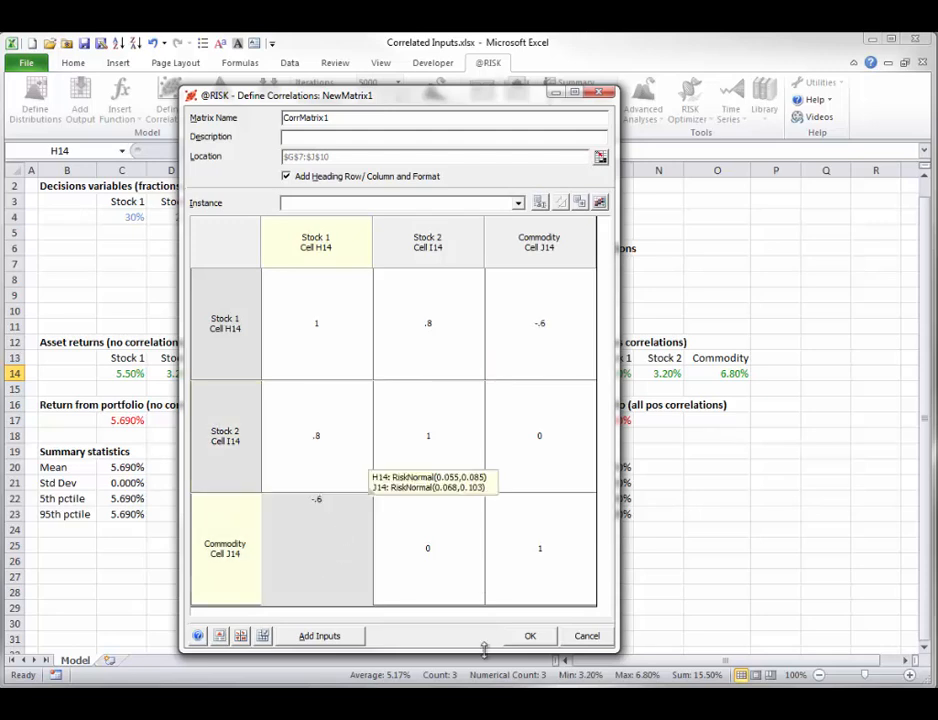
left_click(446, 540)
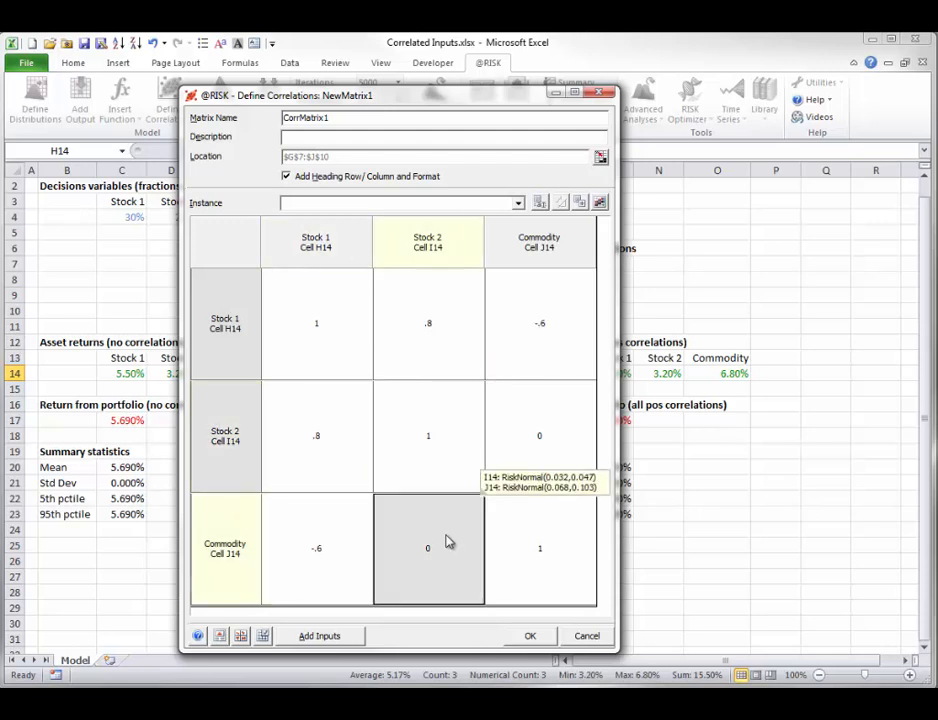
type("-.7")
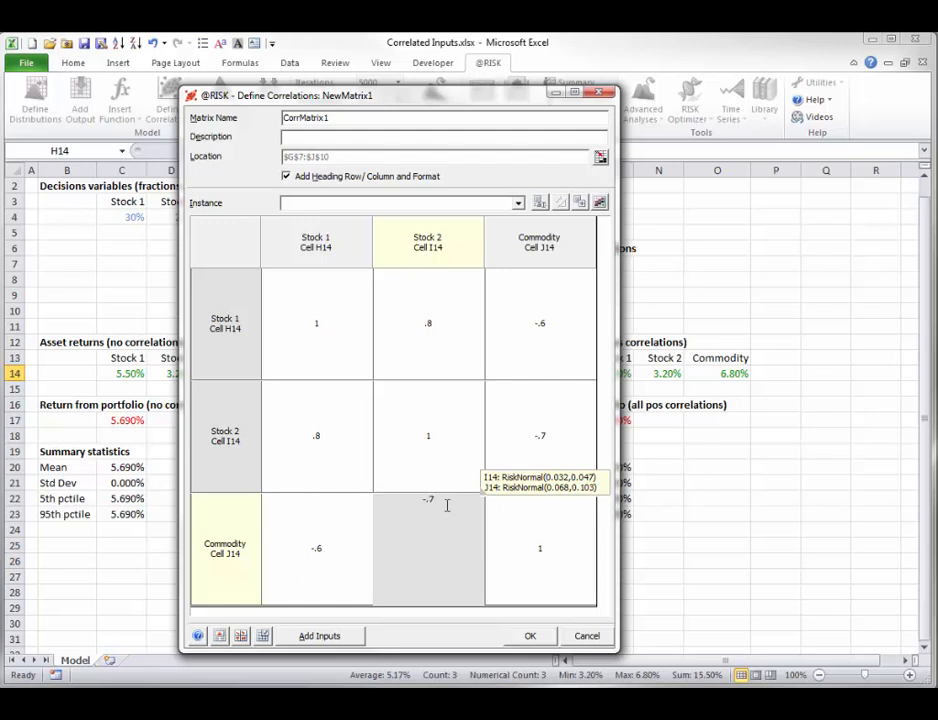
left_click(530, 637)
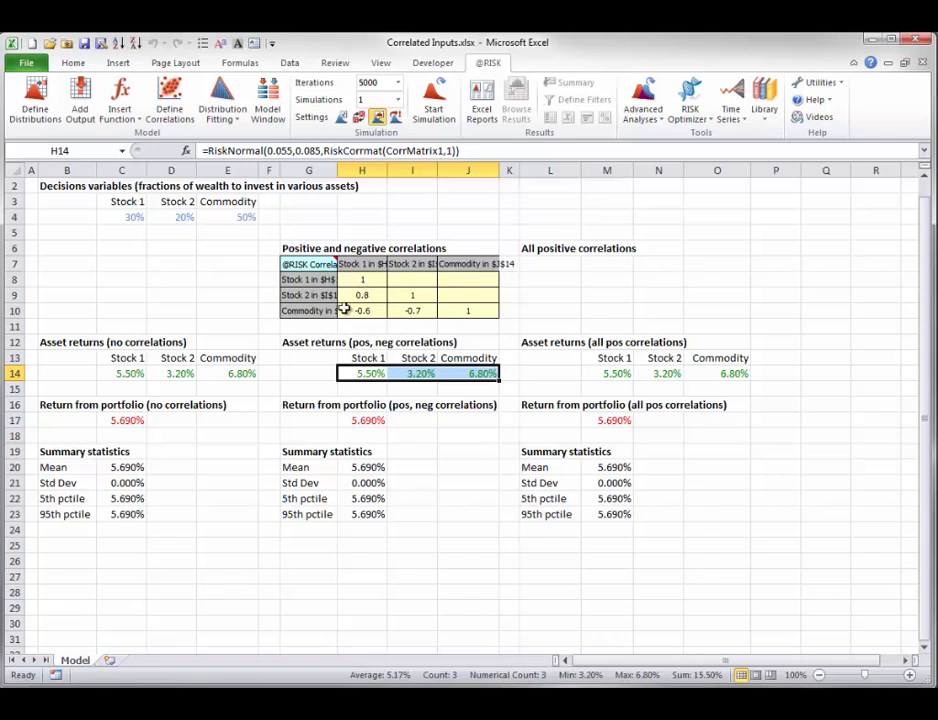
Step: Compare the uncorrelated Stock 2 return formula in D14 with the correlated return formulas in H14, I14 and J14
double_click(186, 376)
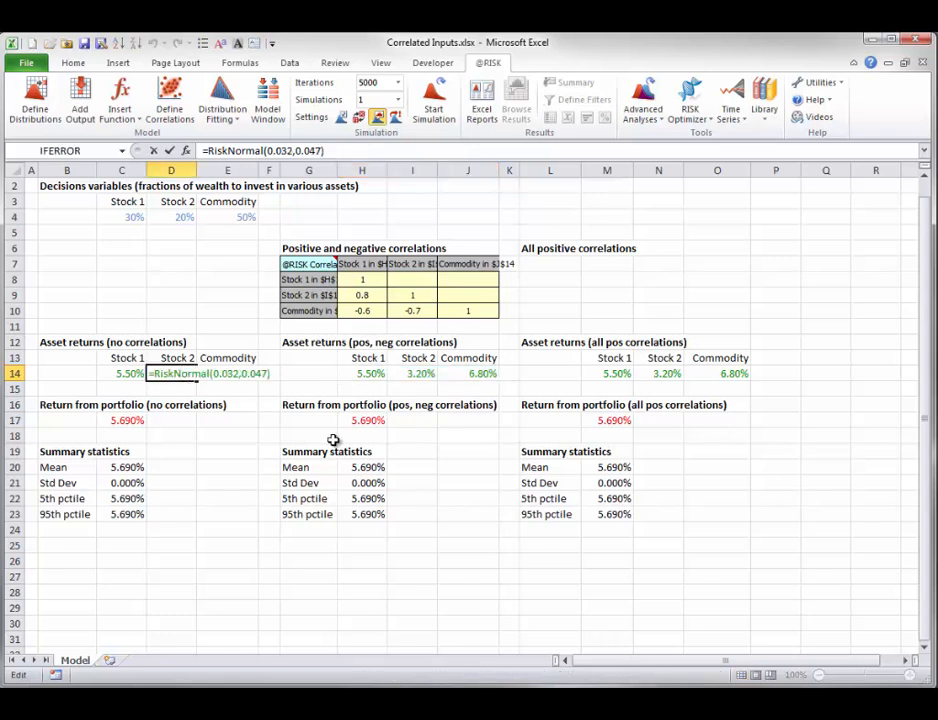
key("Escape")
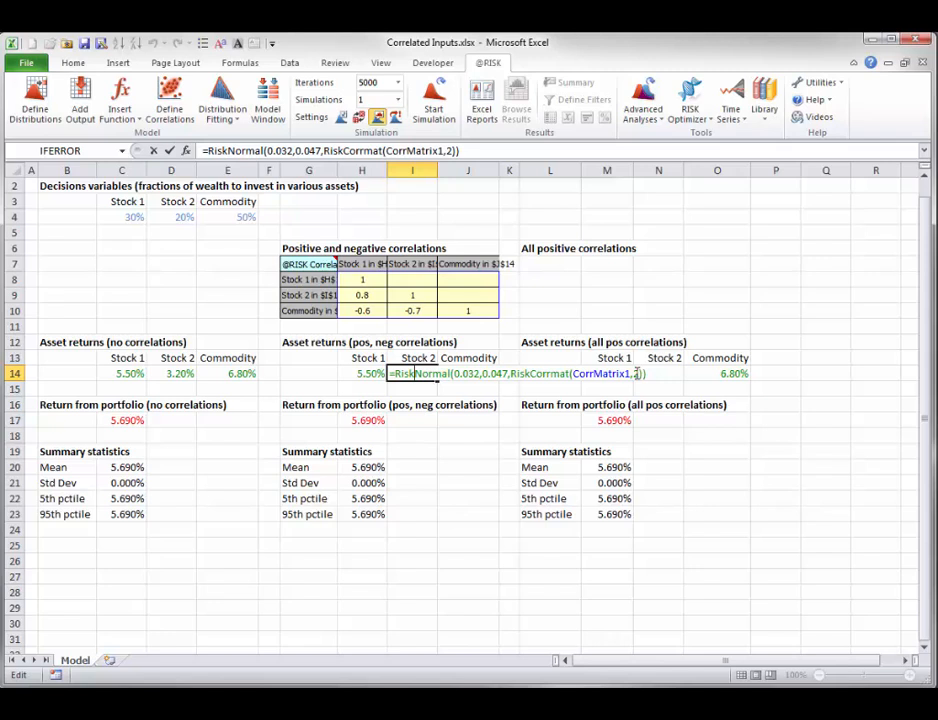
key("Return")
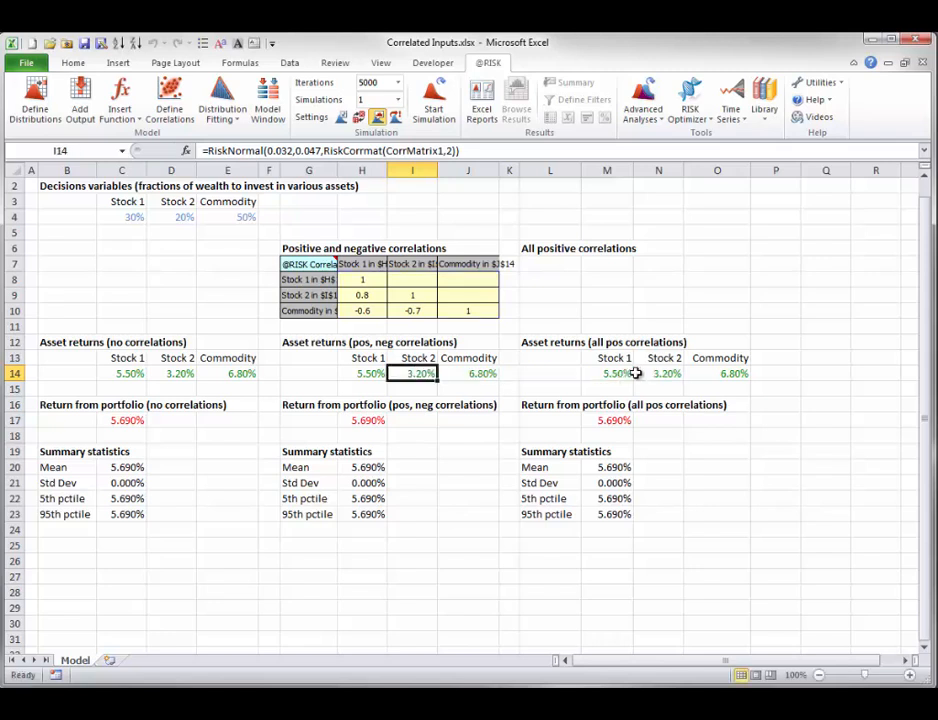
double_click(375, 374)
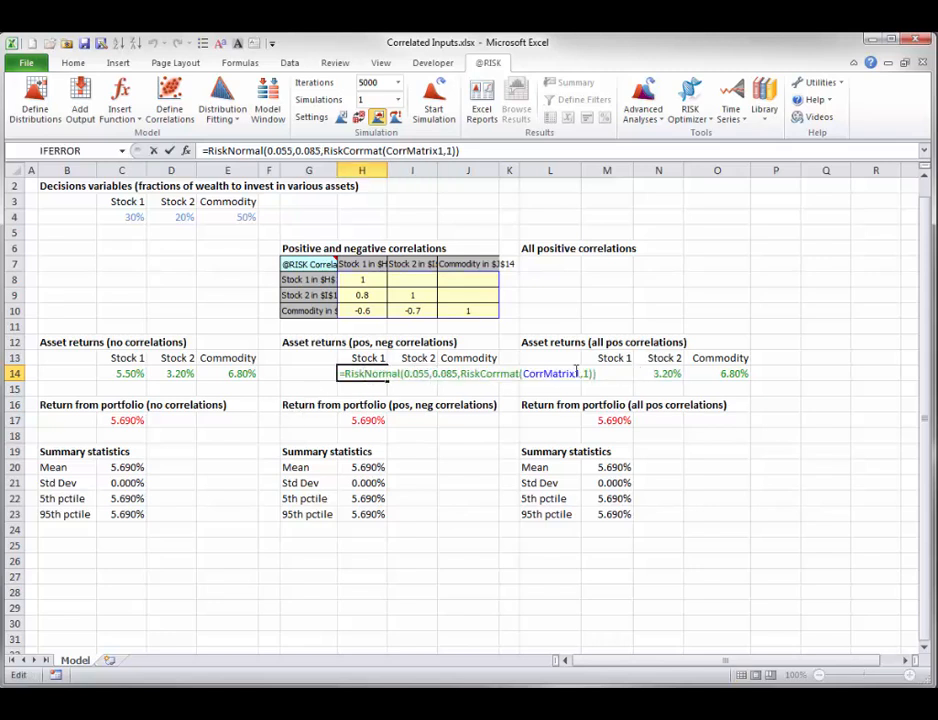
key("Escape")
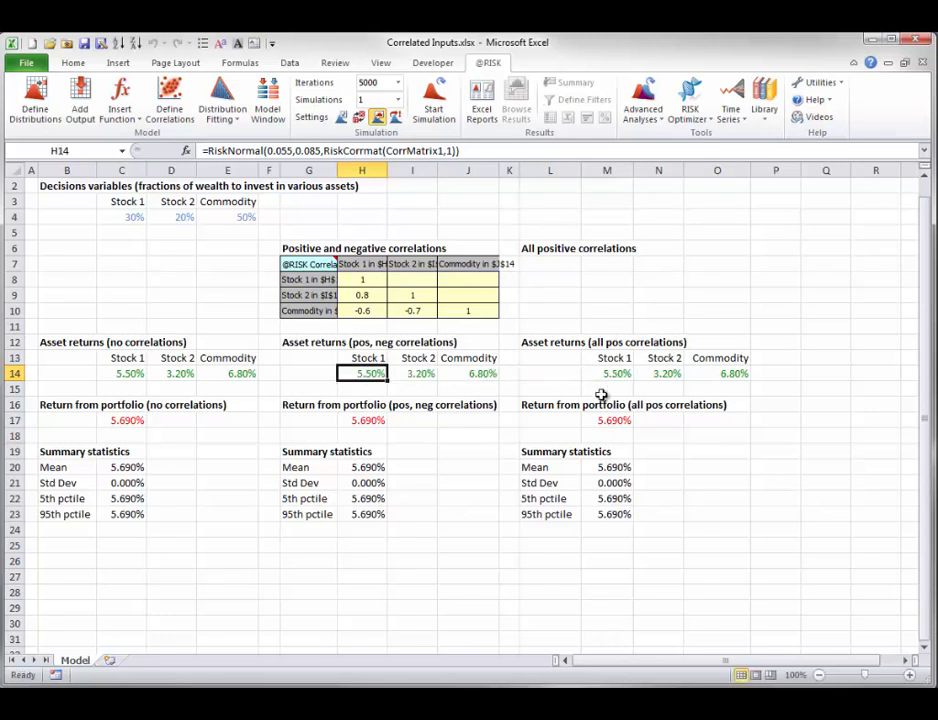
double_click(472, 374)
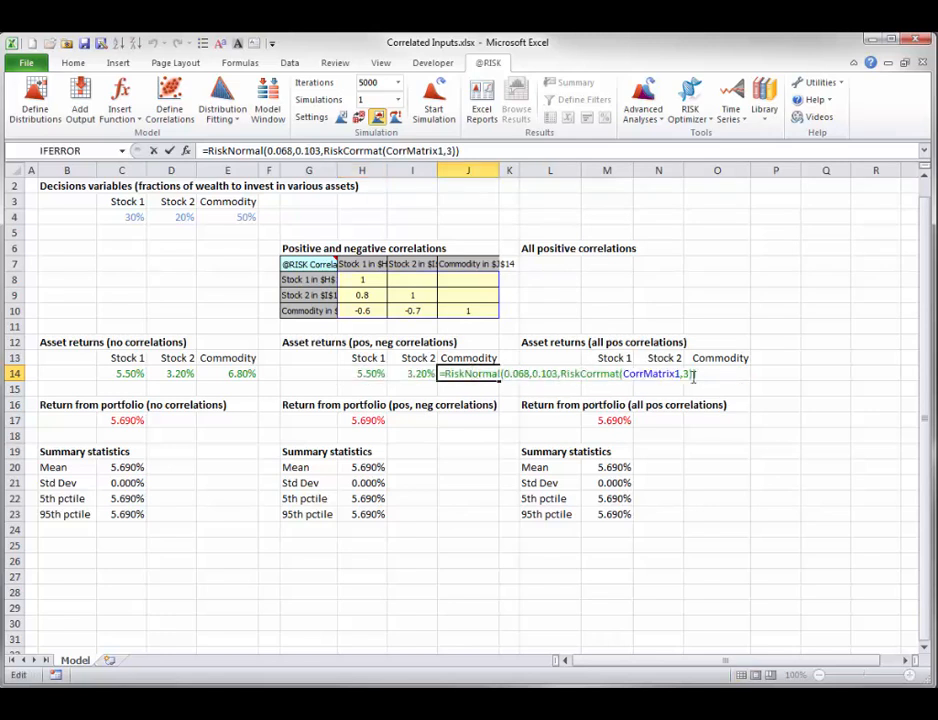
key("Escape")
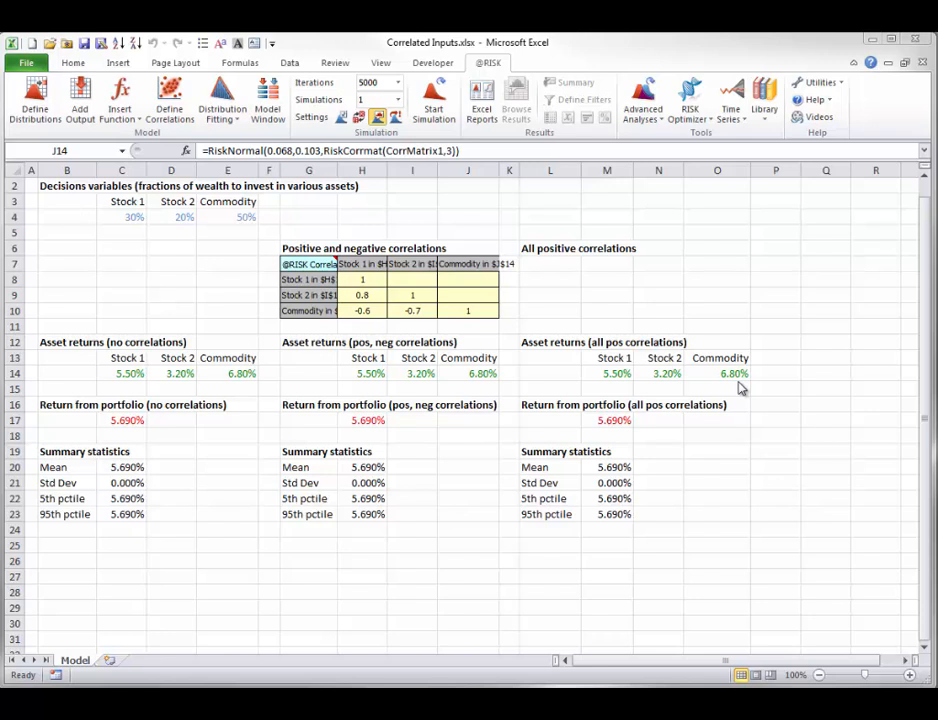
Step: Start a correlation matrix for the asset returns in M14:O14, named CorrMatrix2 and located at cell L7
left_click_drag(613, 374, 719, 373)
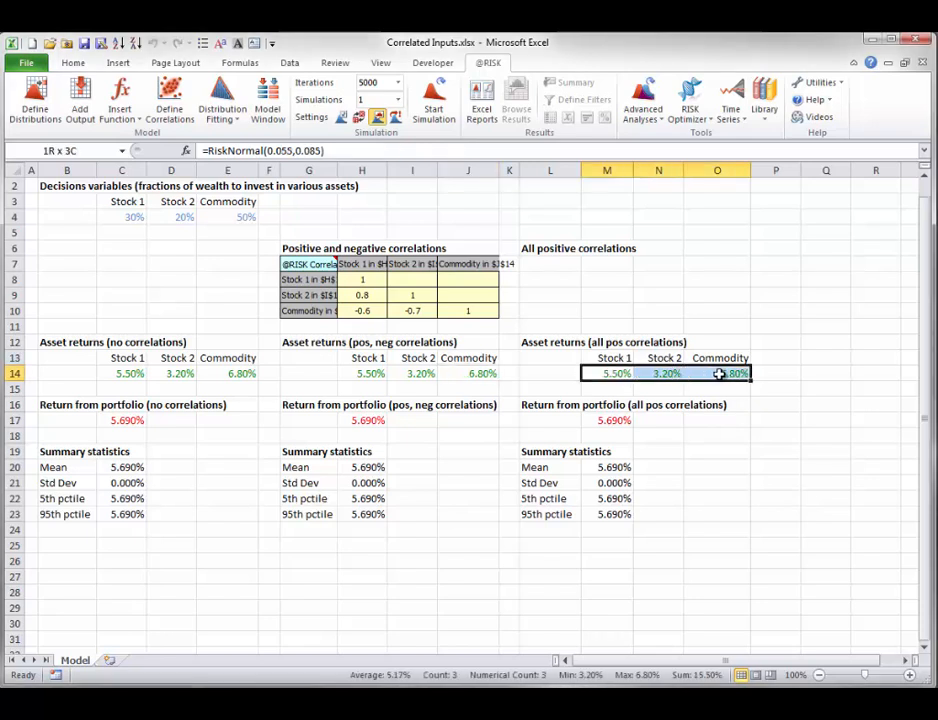
left_click(169, 100)
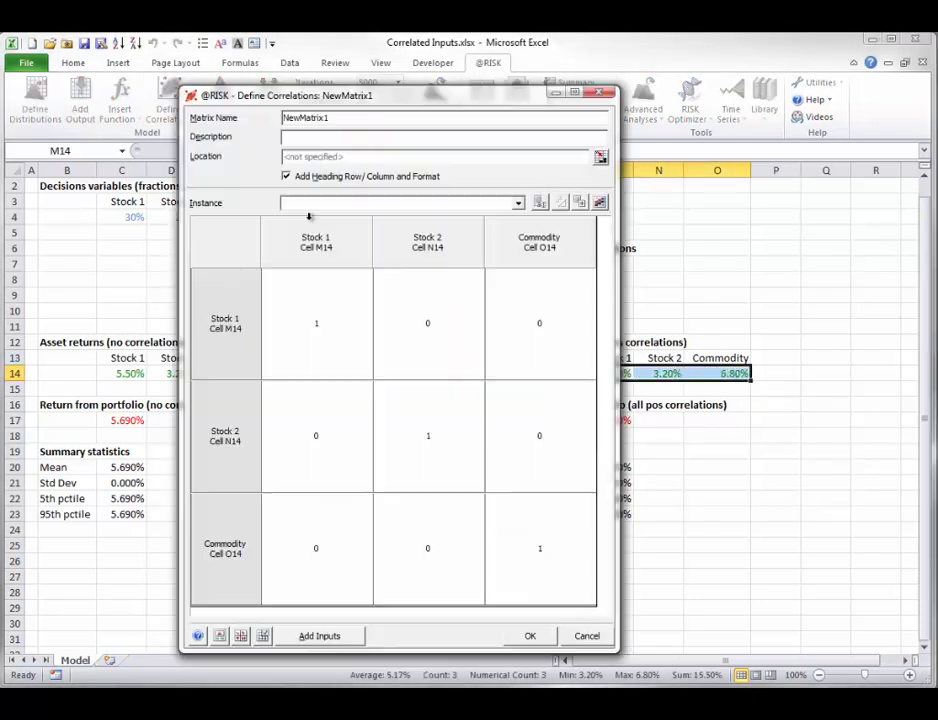
left_click_drag(329, 118, 90, 107)
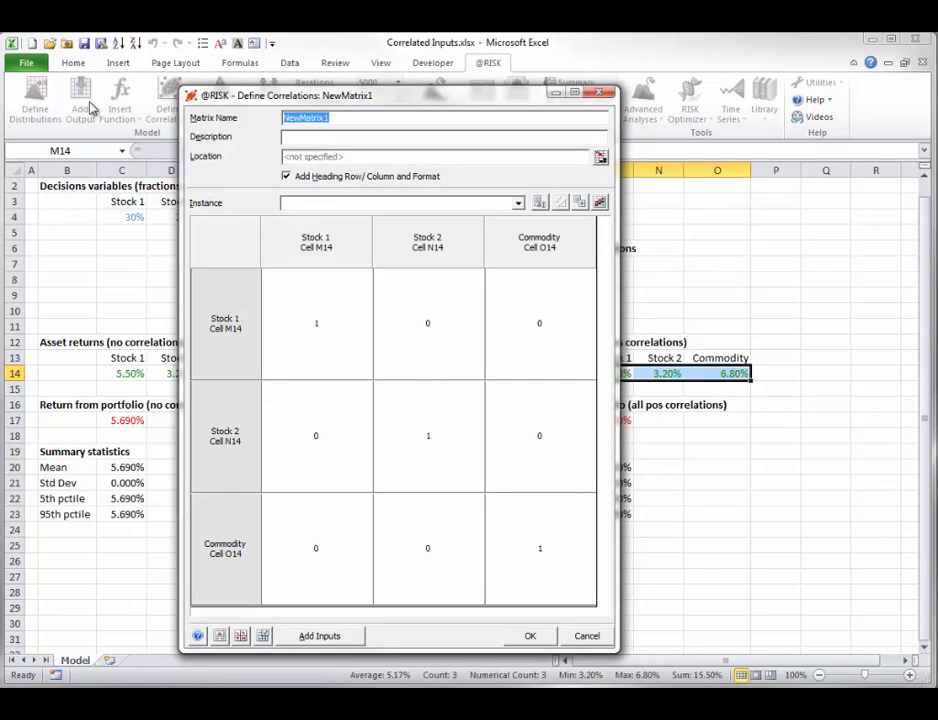
type("Corr")
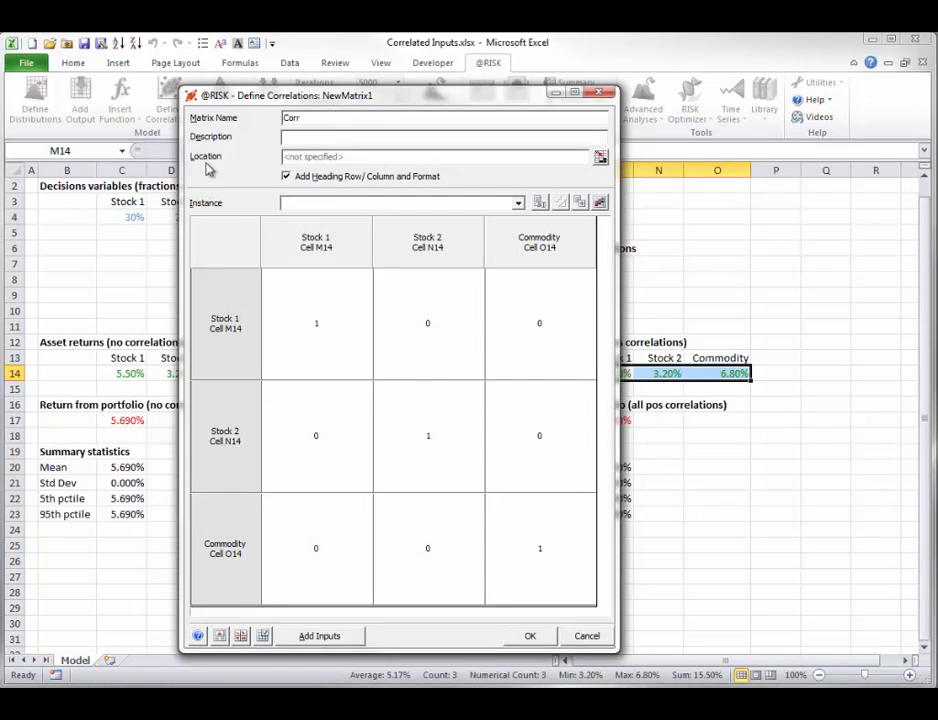
type("Matrix2")
left_click(600, 158)
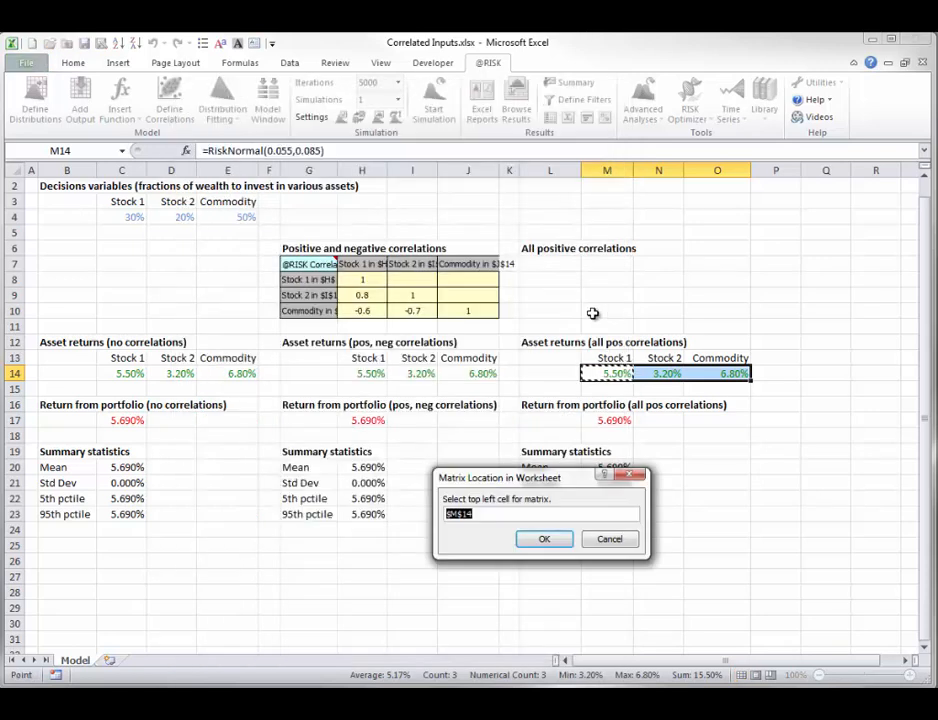
left_click(549, 266)
left_click(544, 540)
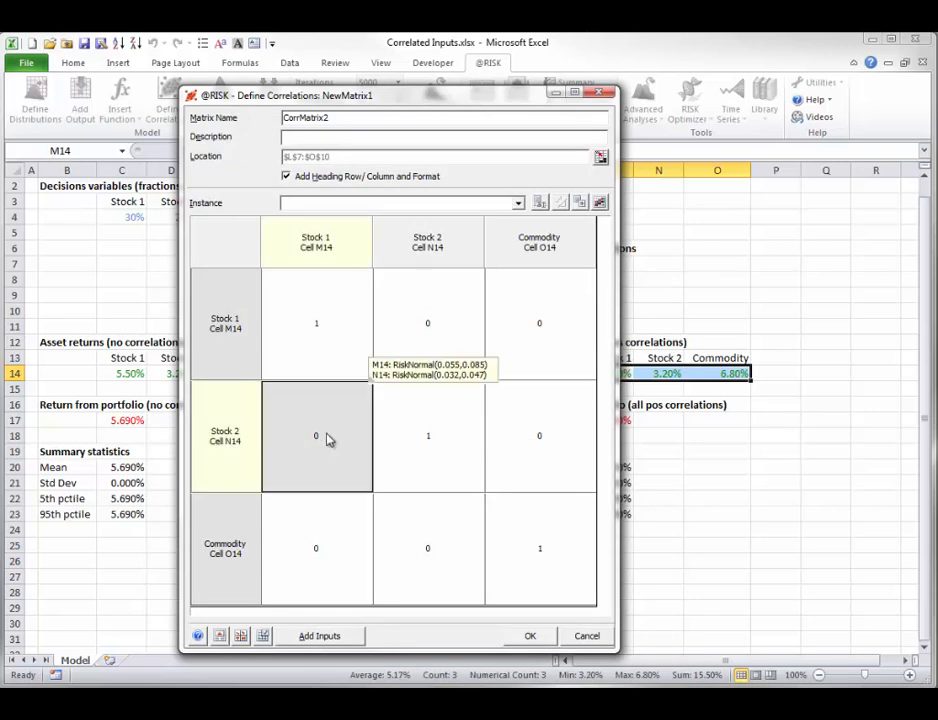
Step: Set CorrMatrix2's correlations to .8 for Stock 1–Stock 2, .6 for Stock 1–Commodity and .7 for Stock 2–Commodity, and apply the matrix
type(".8")
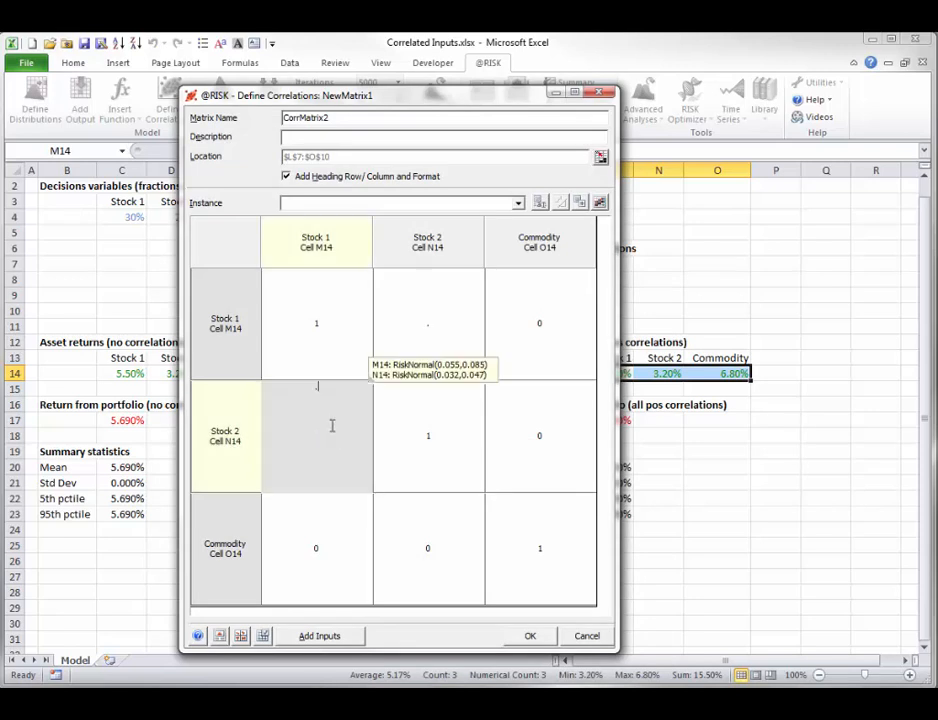
left_click(316, 549)
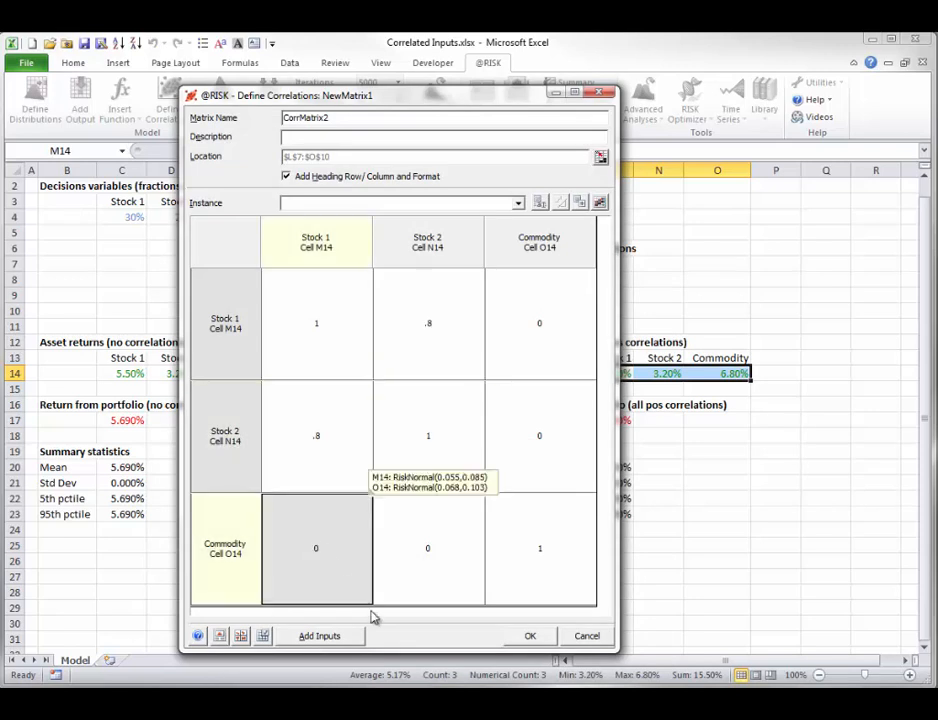
type(".6")
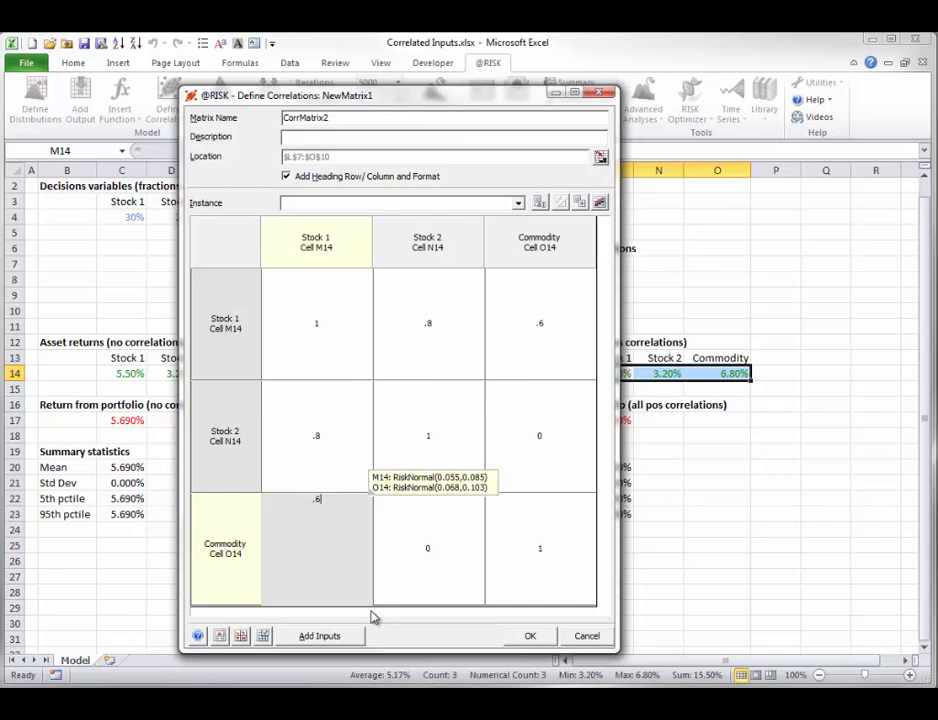
left_click(436, 561)
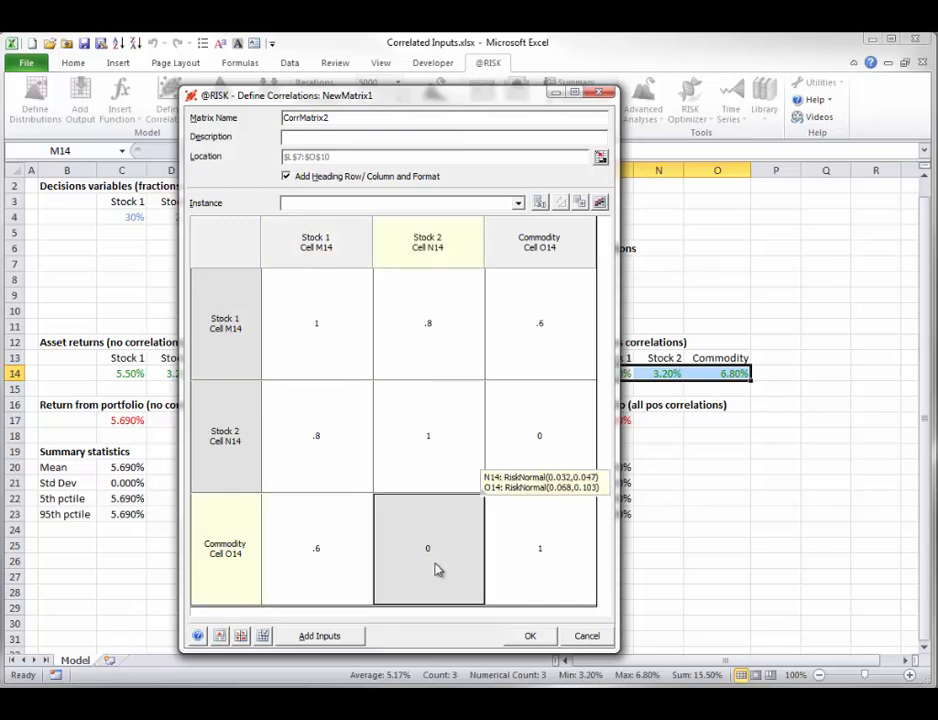
type(".7")
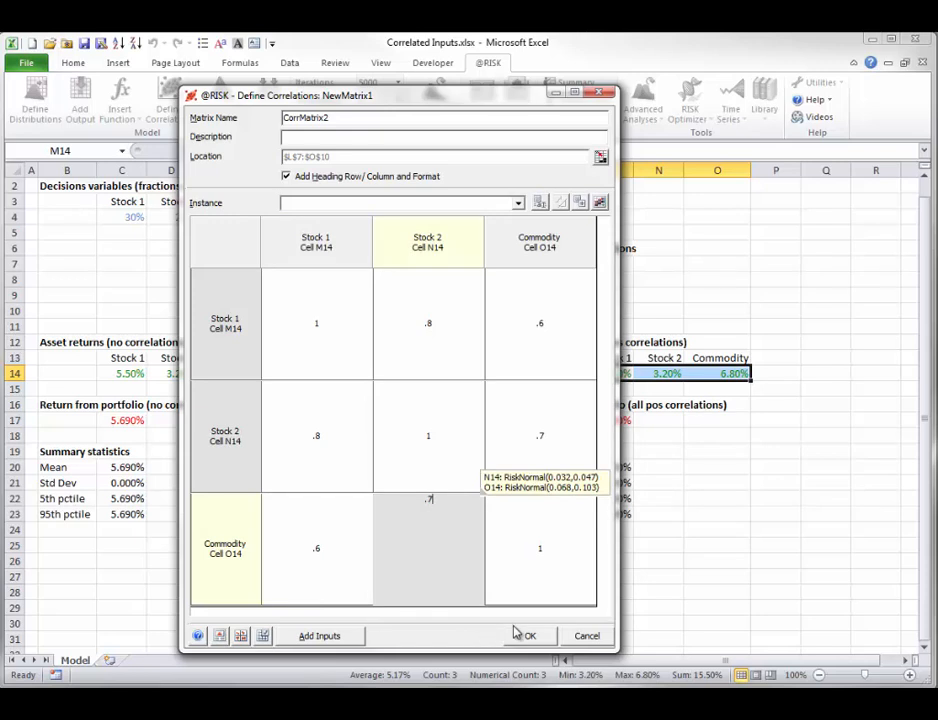
left_click(523, 636)
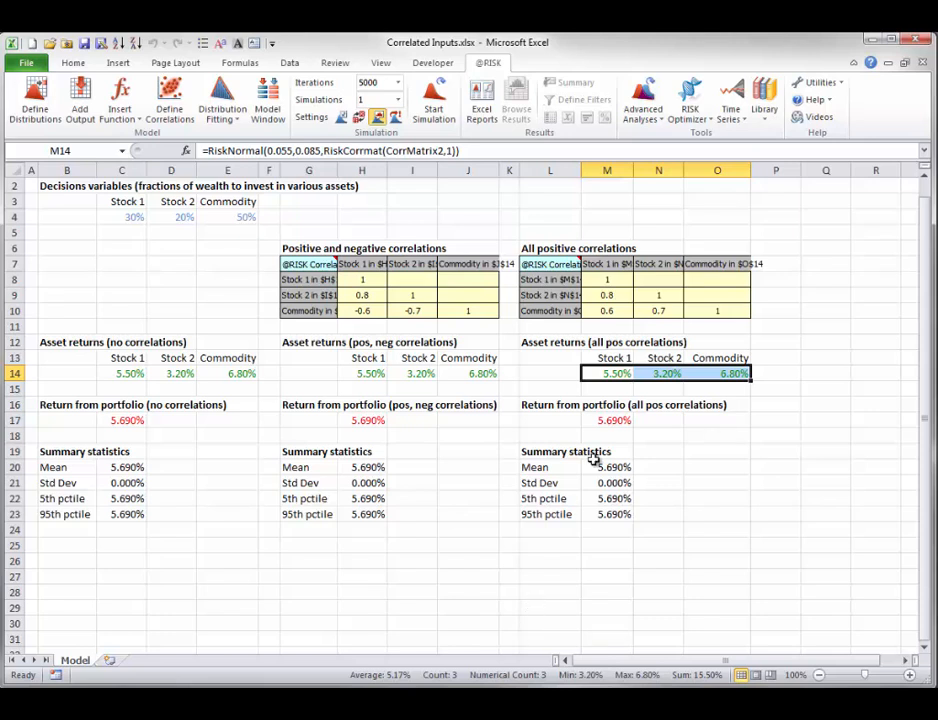
left_click(433, 95)
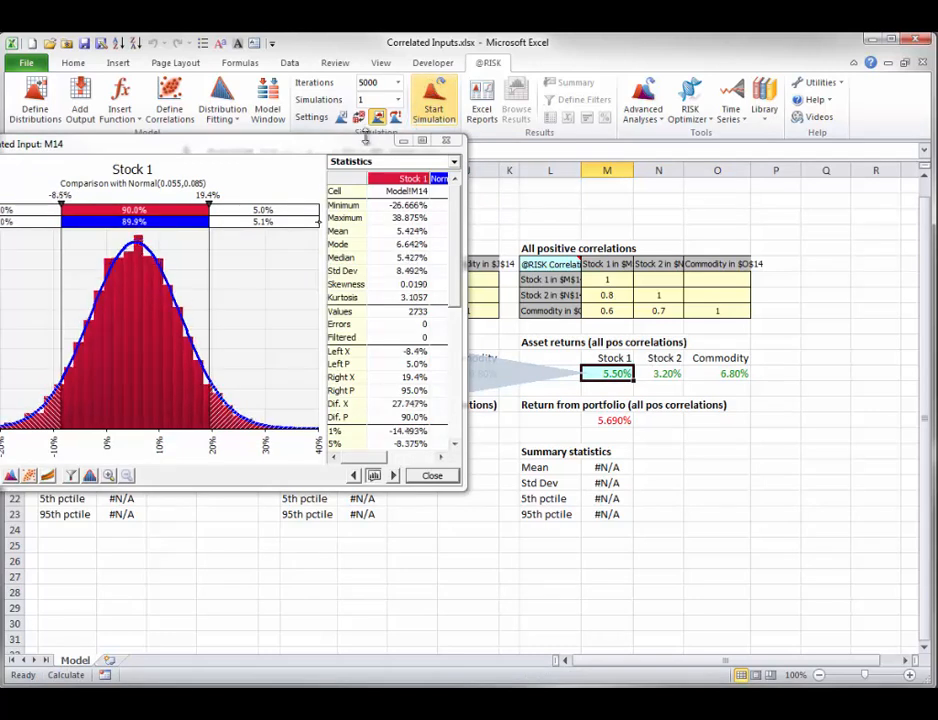
left_click_drag(315, 152, 560, 117)
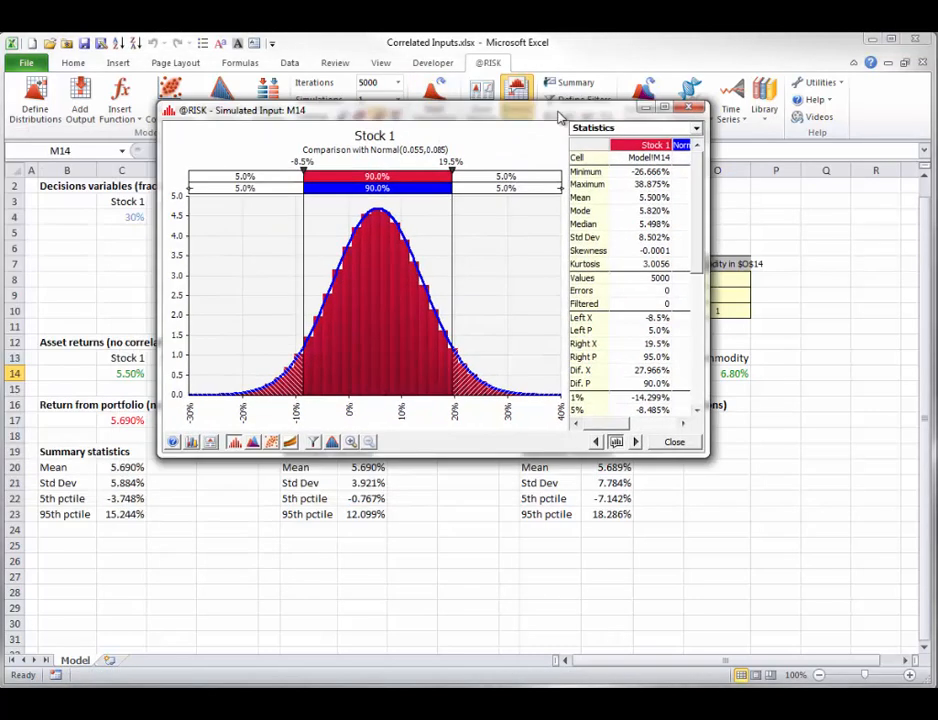
left_click_drag(476, 117, 512, 62)
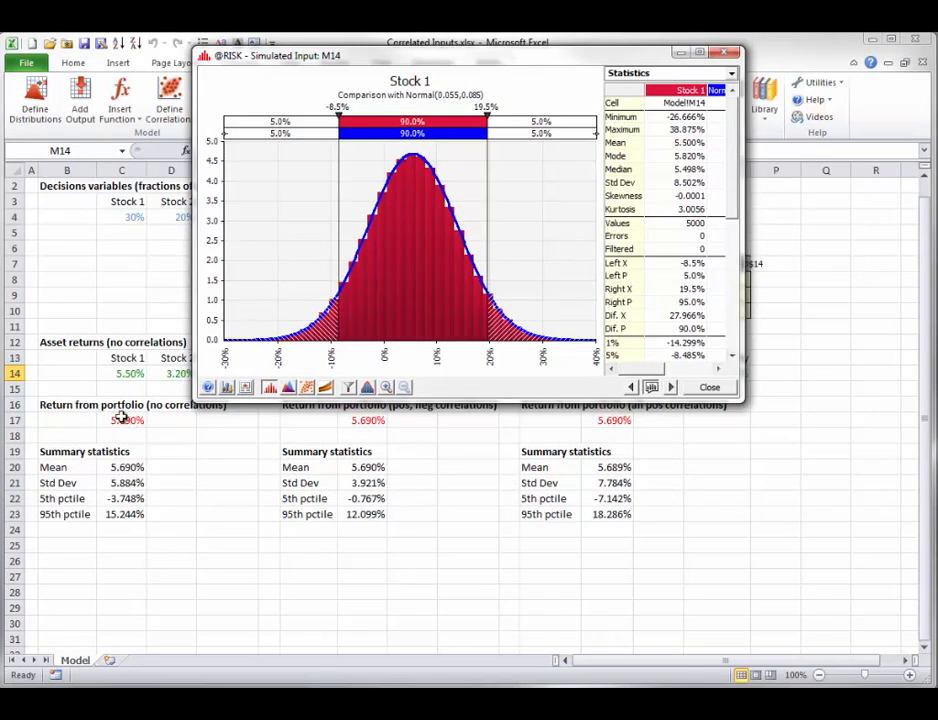
Step: Examine the simulated return distributions of the three portfolios in C17, H17 and M17, and close the results graph
left_click(120, 418)
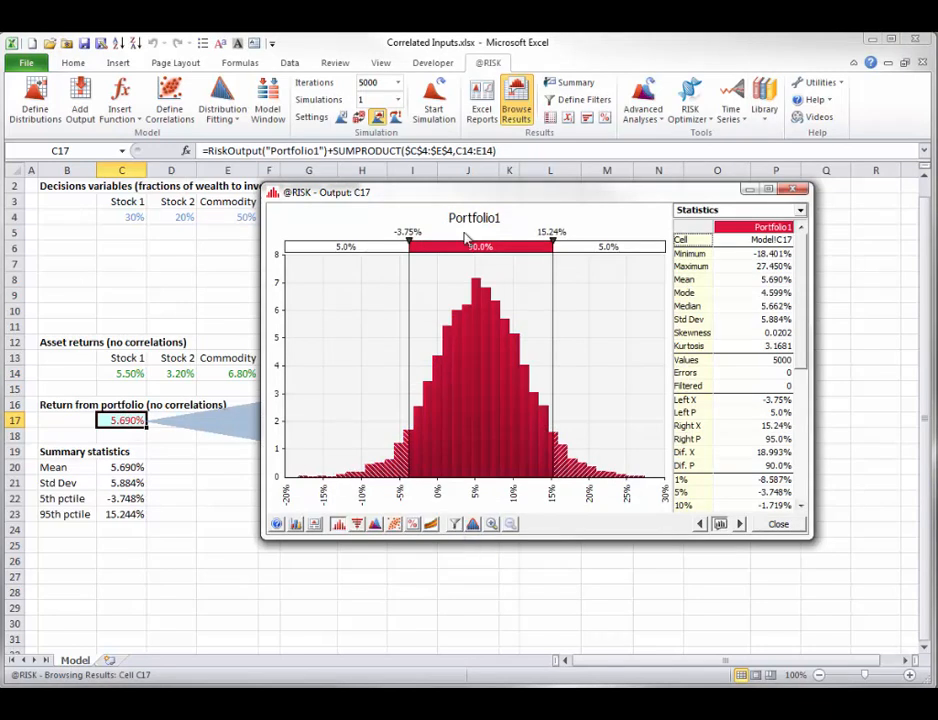
left_click_drag(471, 193, 379, 70)
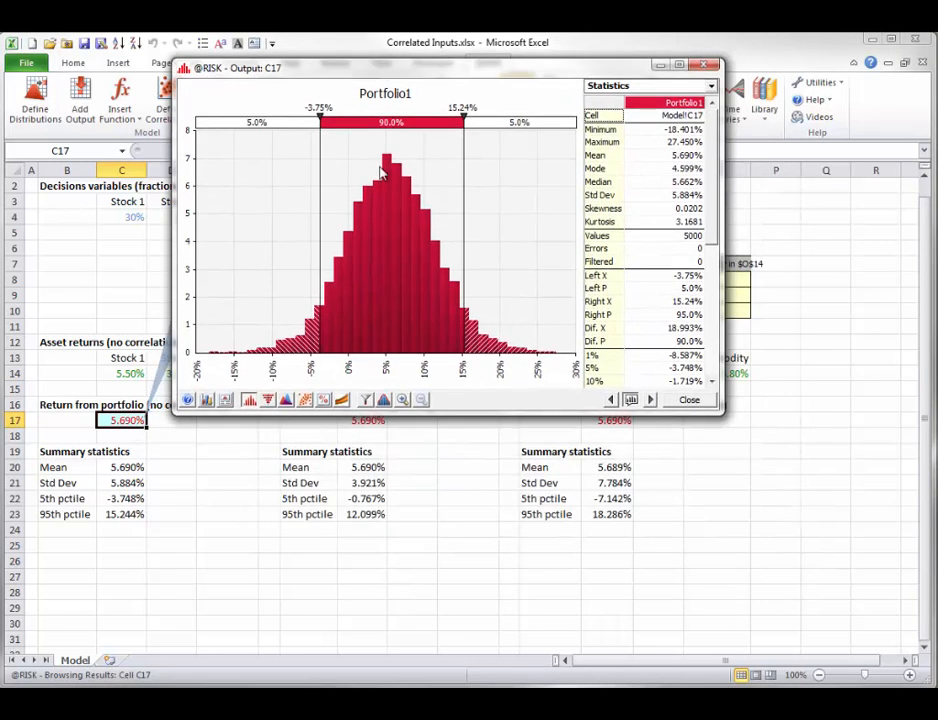
left_click(366, 423)
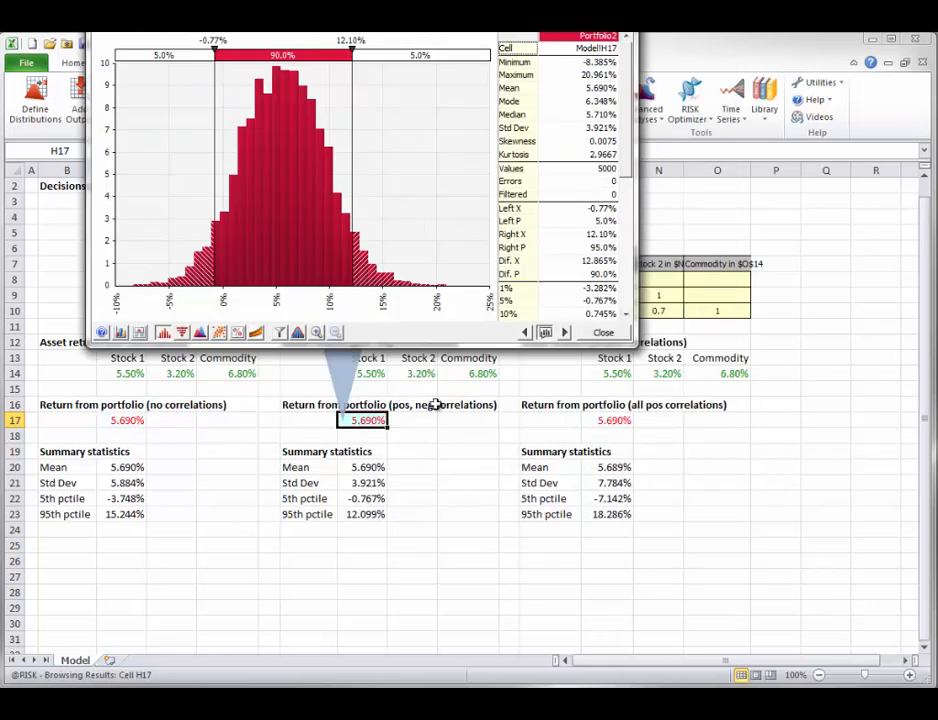
left_click_drag(365, 9, 414, 89)
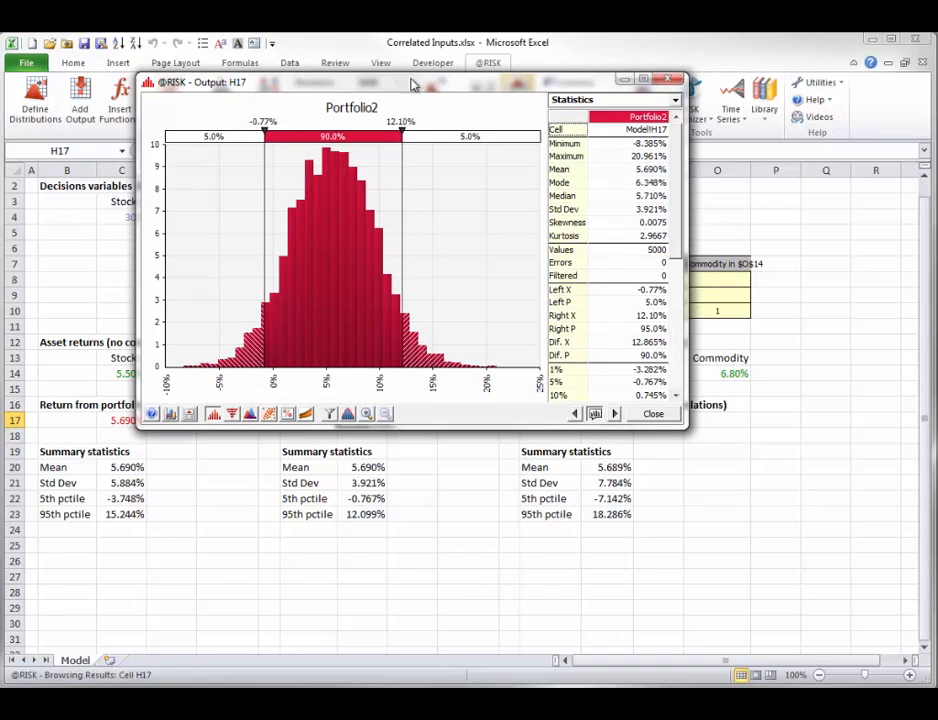
left_click_drag(414, 85, 368, 57)
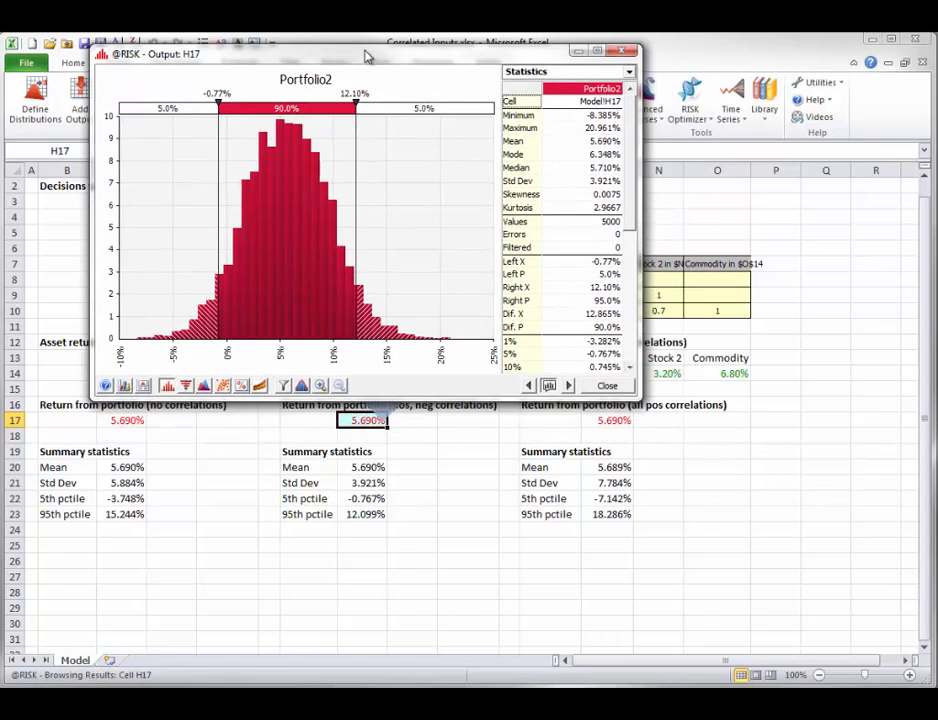
left_click(609, 422)
left_click_drag(331, 195, 548, 178)
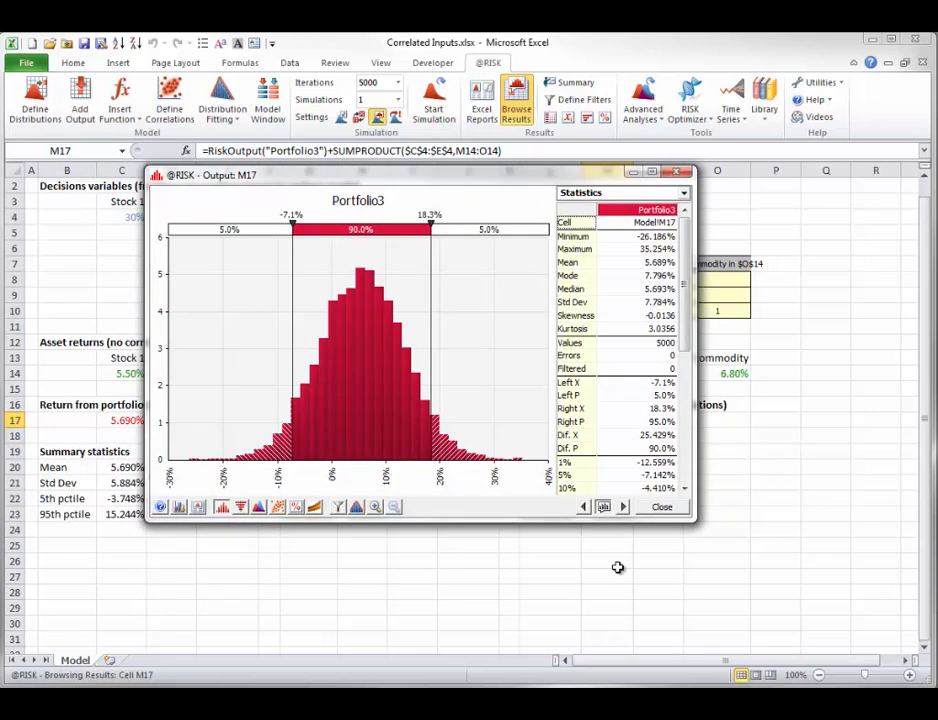
left_click(662, 507)
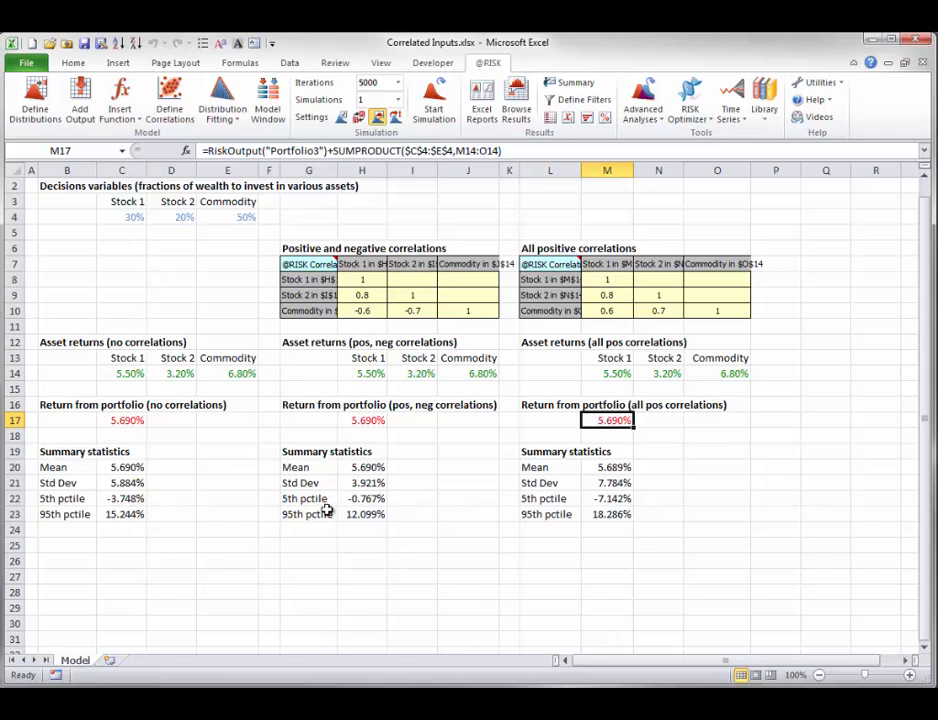
Step: Compare the mean returns of the three portfolios in C20, H20 and M20
left_click(121, 468)
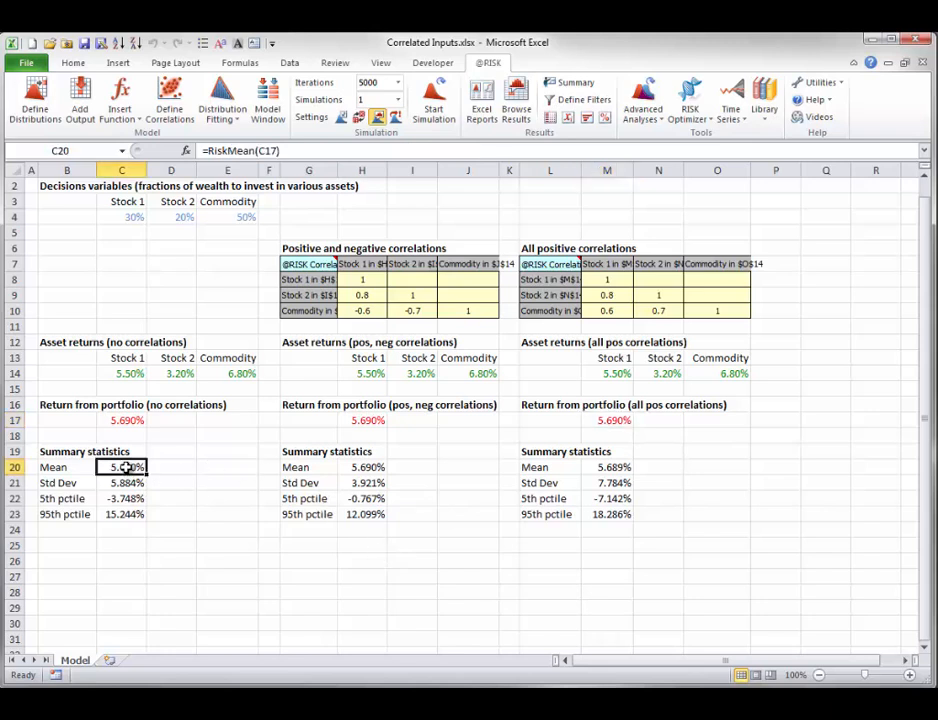
left_click(370, 467)
left_click(622, 467)
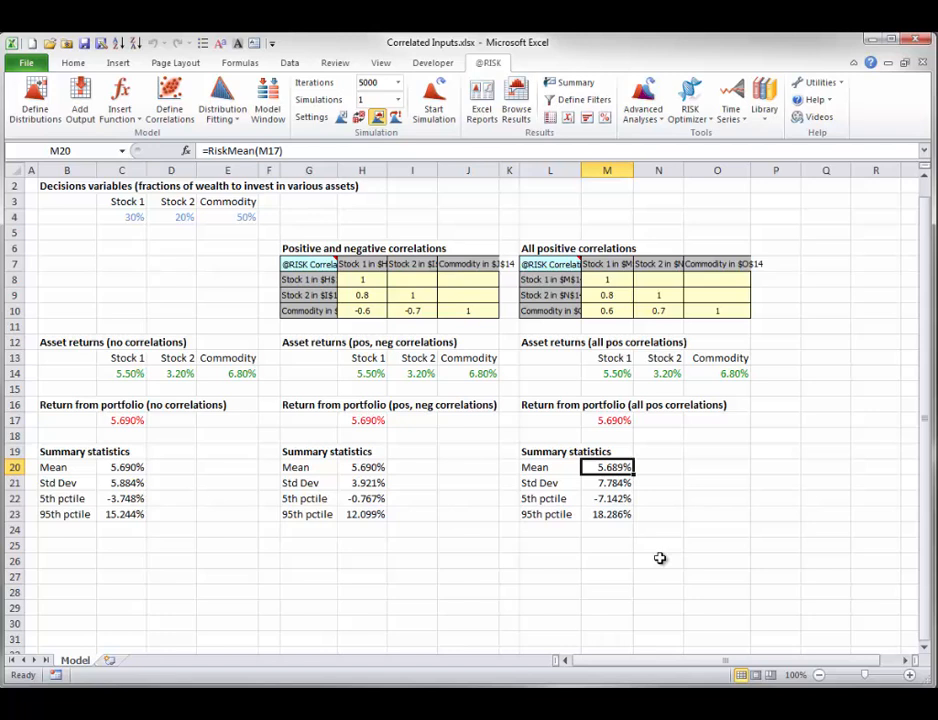
Step: Compare the standard deviation and the 5th and 95th percentiles of the mixed-sign correlation portfolio with those of the uncorrelated one
left_click(378, 483)
left_click(110, 483)
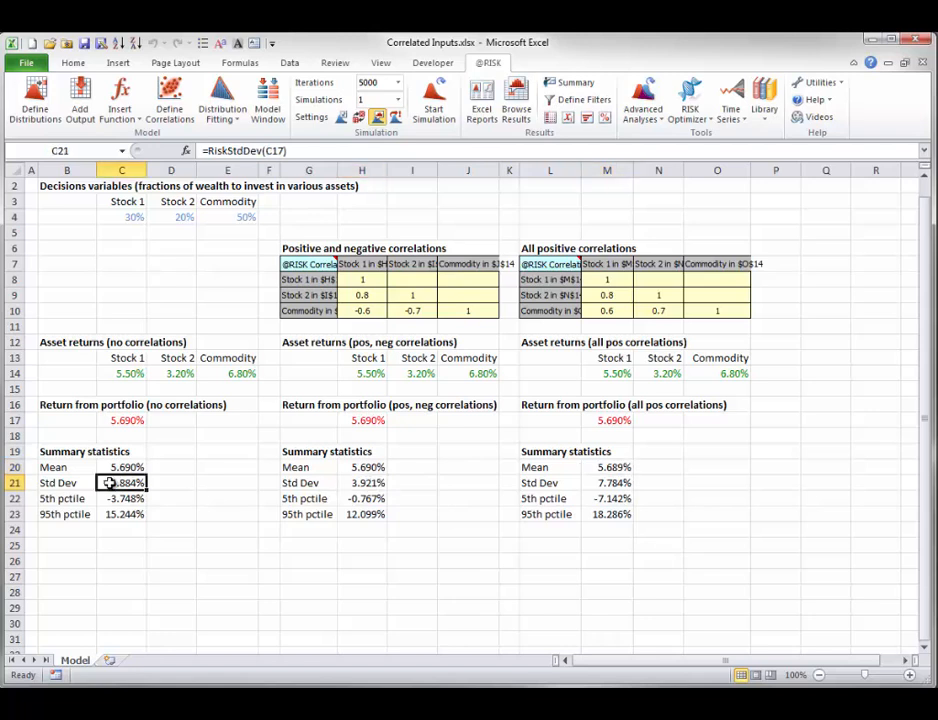
left_click(366, 498)
left_click(125, 499)
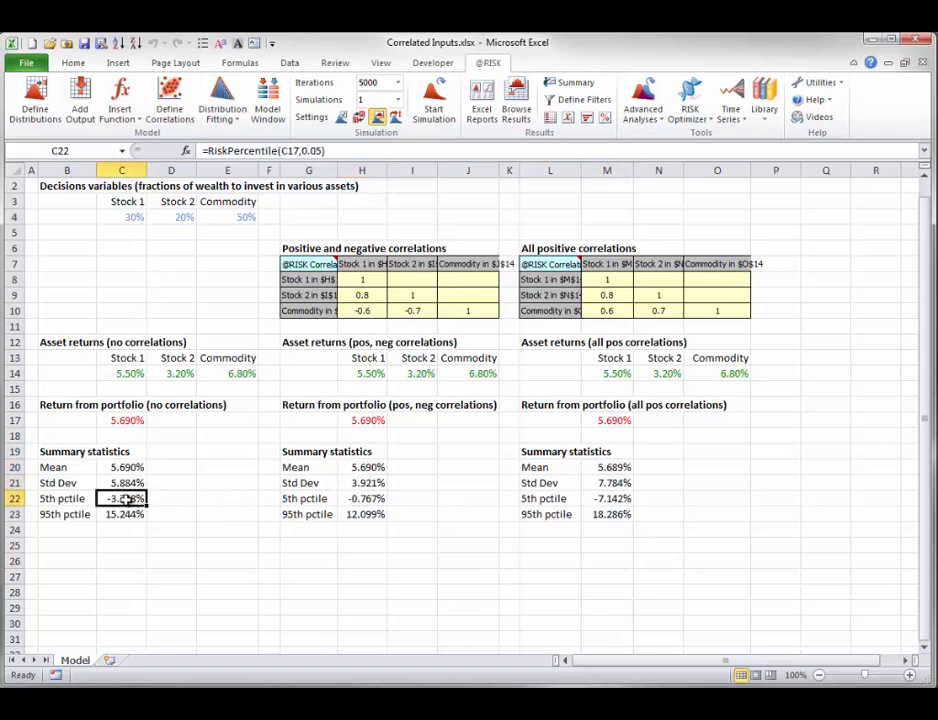
left_click(367, 514)
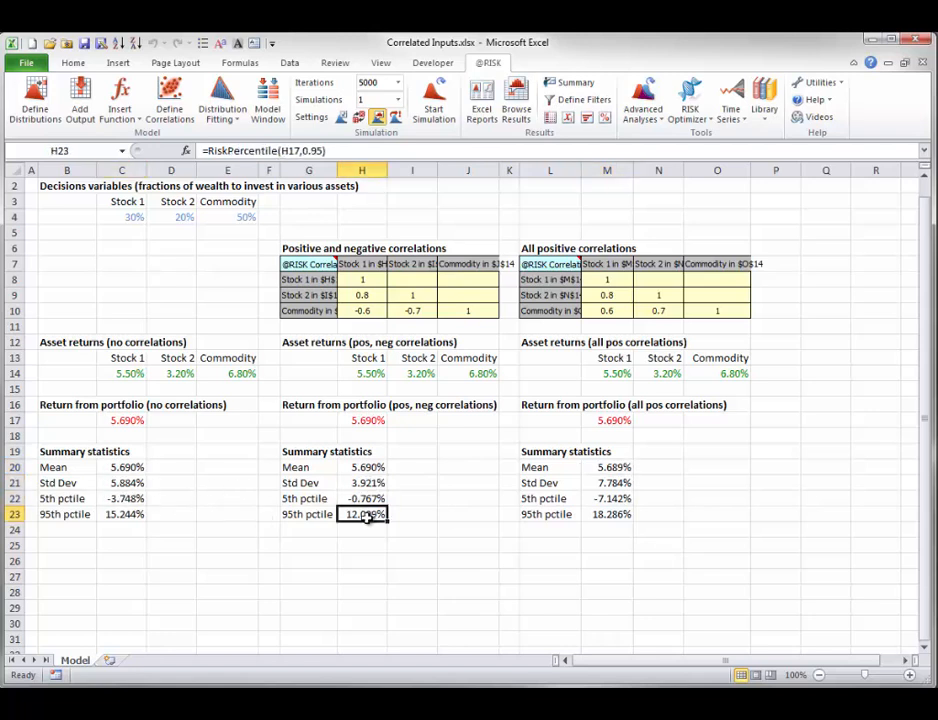
left_click(125, 514)
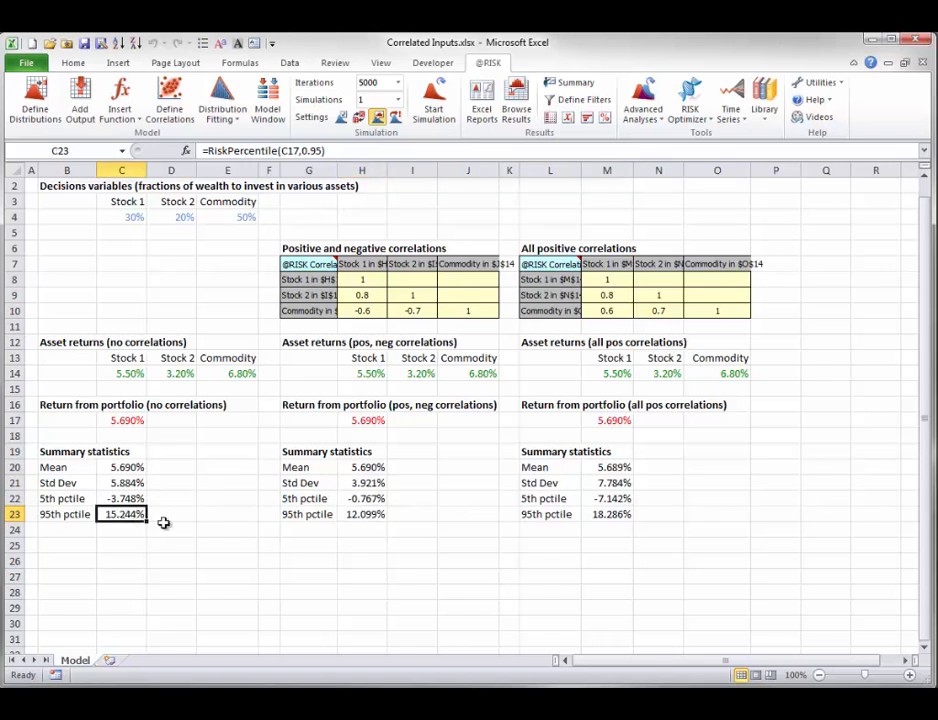
Step: Compare the standard deviation and the 5th and 95th percentiles of the all-positive correlation portfolio with those of the uncorrelated one
left_click(600, 482)
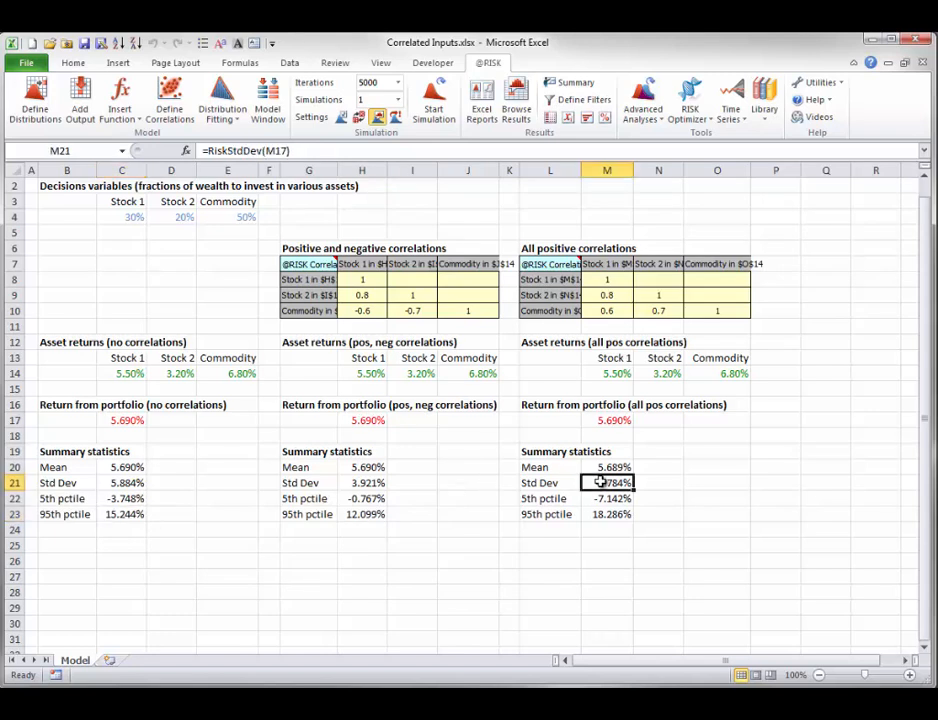
left_click(130, 482)
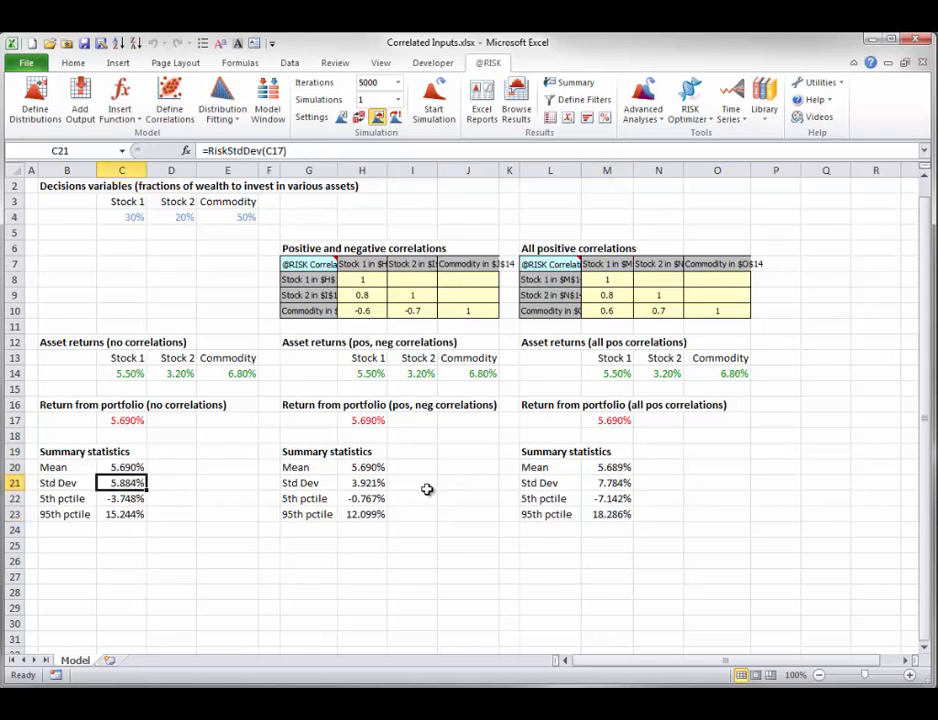
left_click(615, 499)
left_click(125, 498)
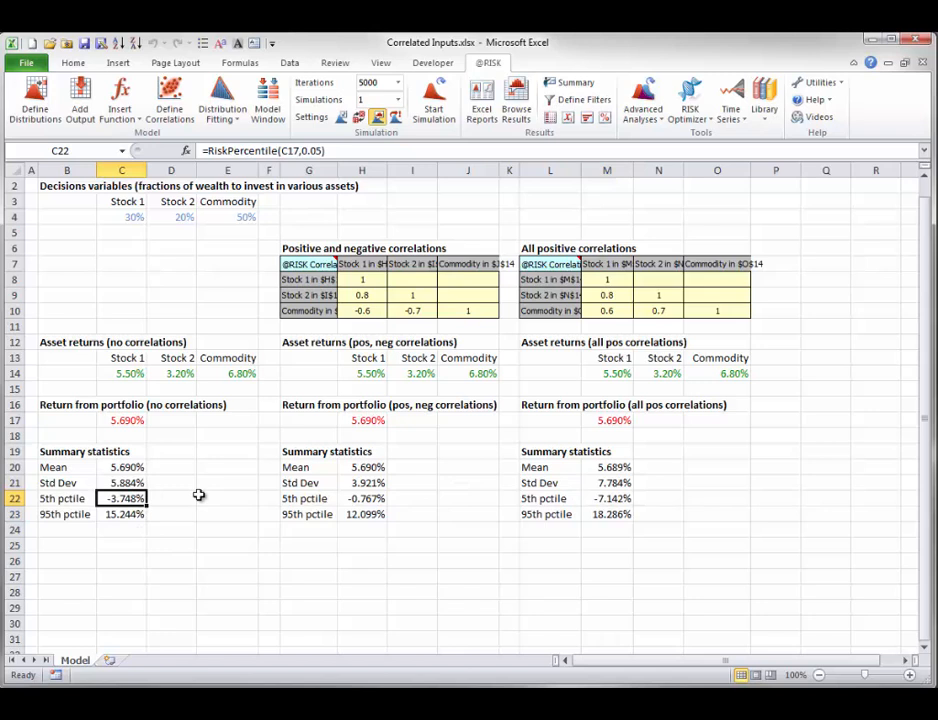
left_click(611, 513)
left_click(128, 512)
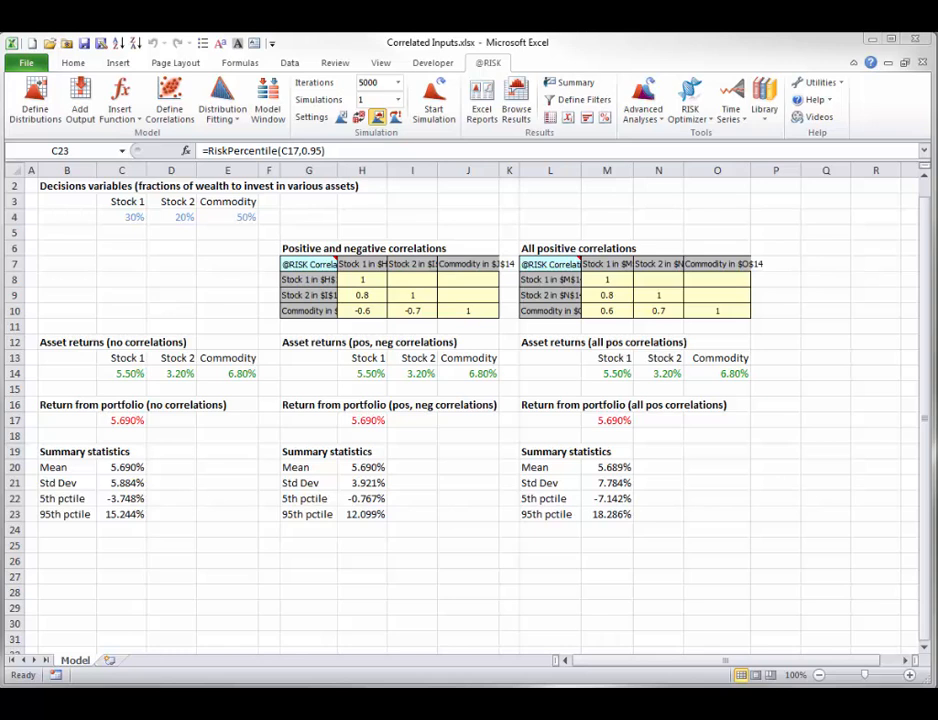
Step: Examine the simulated correlation scatterplots for CorrMatrix1 against its specified correlations, and close the results window
left_click(364, 294)
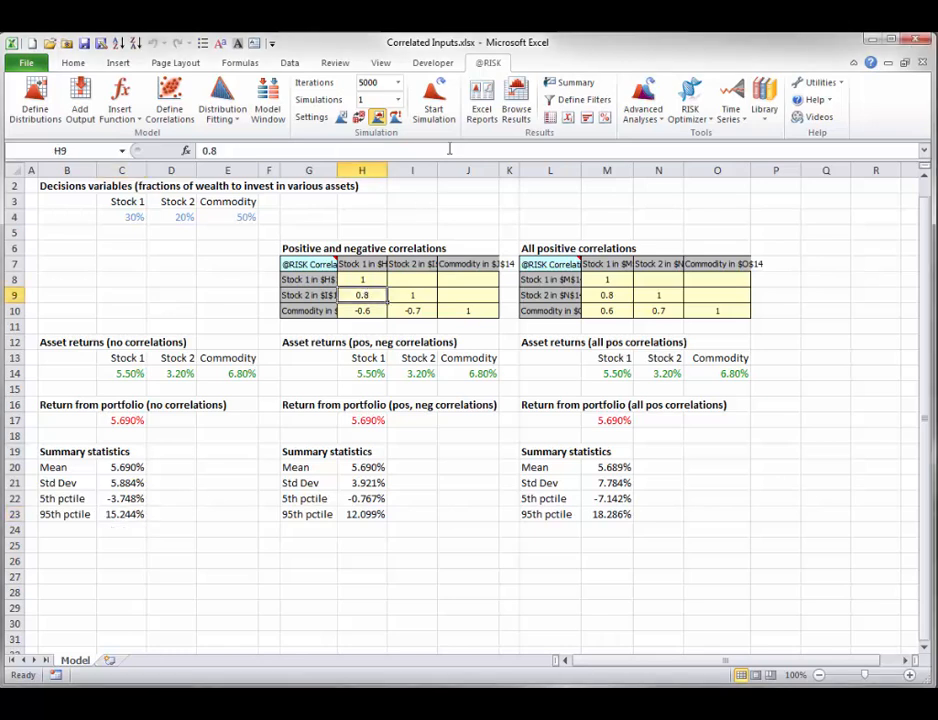
left_click(527, 97)
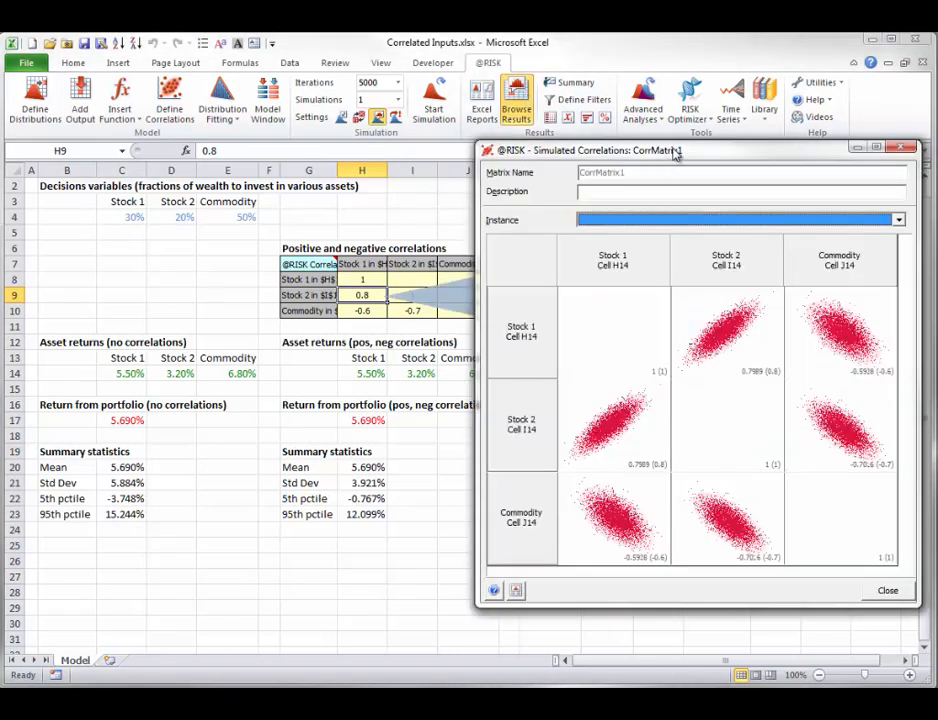
left_click_drag(673, 155, 505, 159)
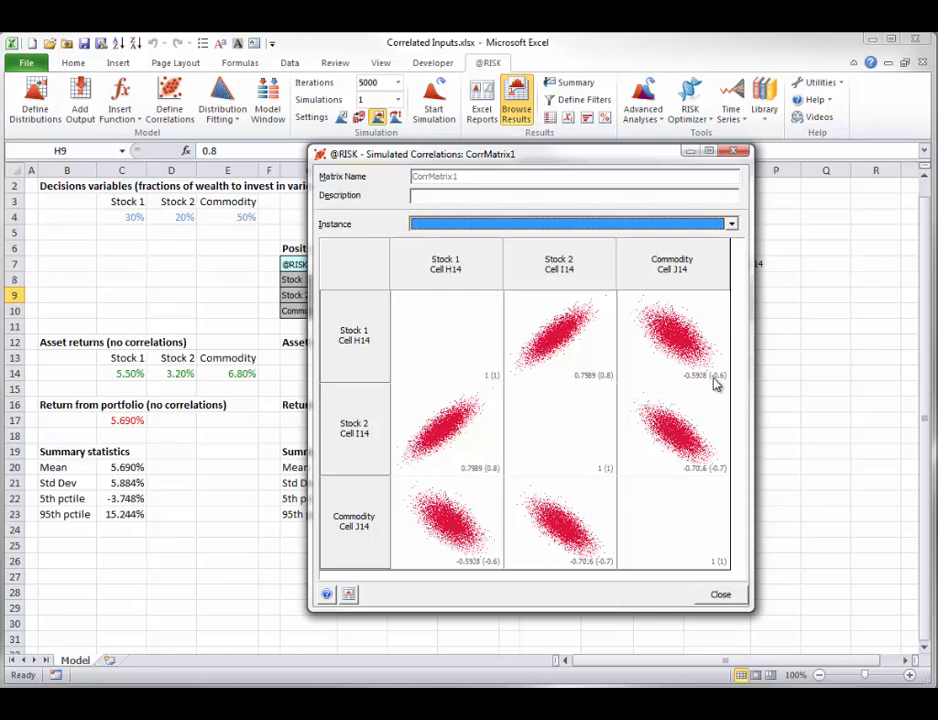
left_click(720, 594)
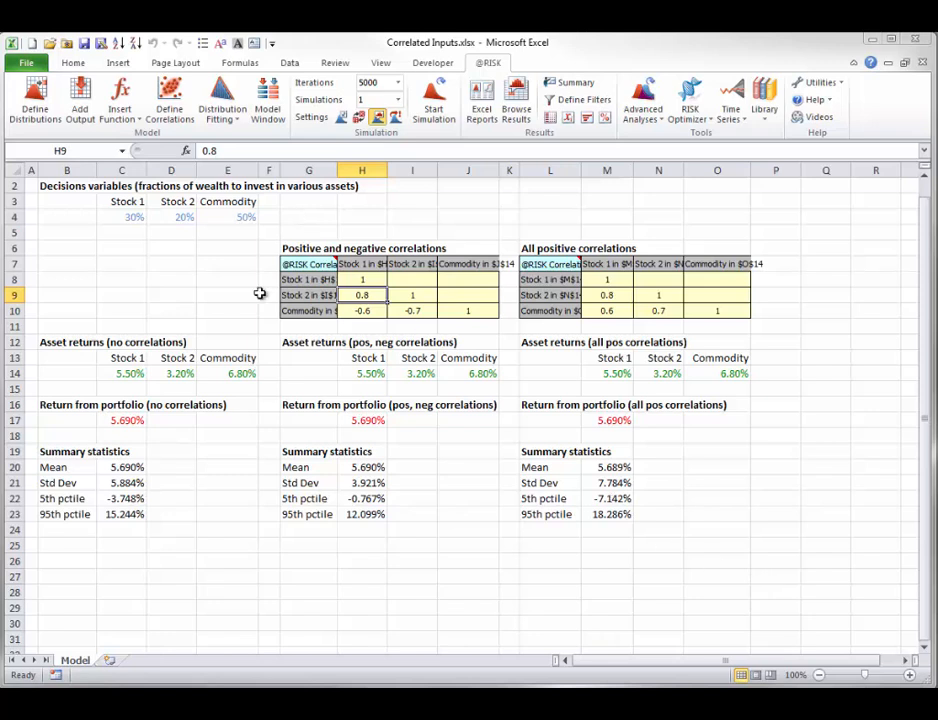
Step: Start a correlation matrix for C14:E14 with -.1 for Stock 1–Stock 2 and .9 for both Stock 1–Commodity and Stock 2–Commodity
left_click(130, 373)
left_click_drag(140, 373, 247, 373)
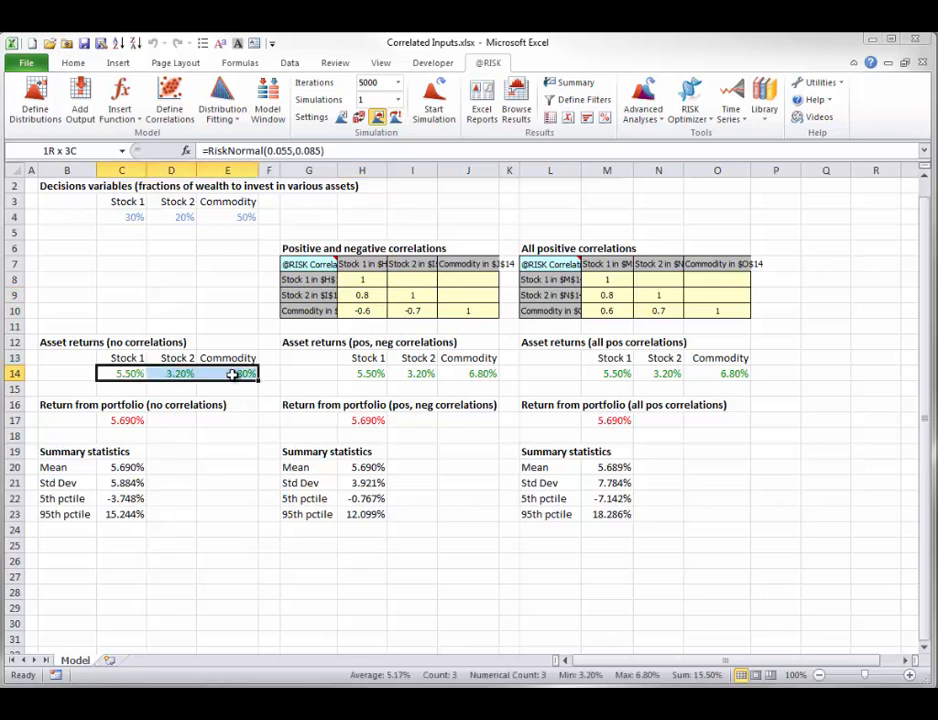
left_click(169, 100)
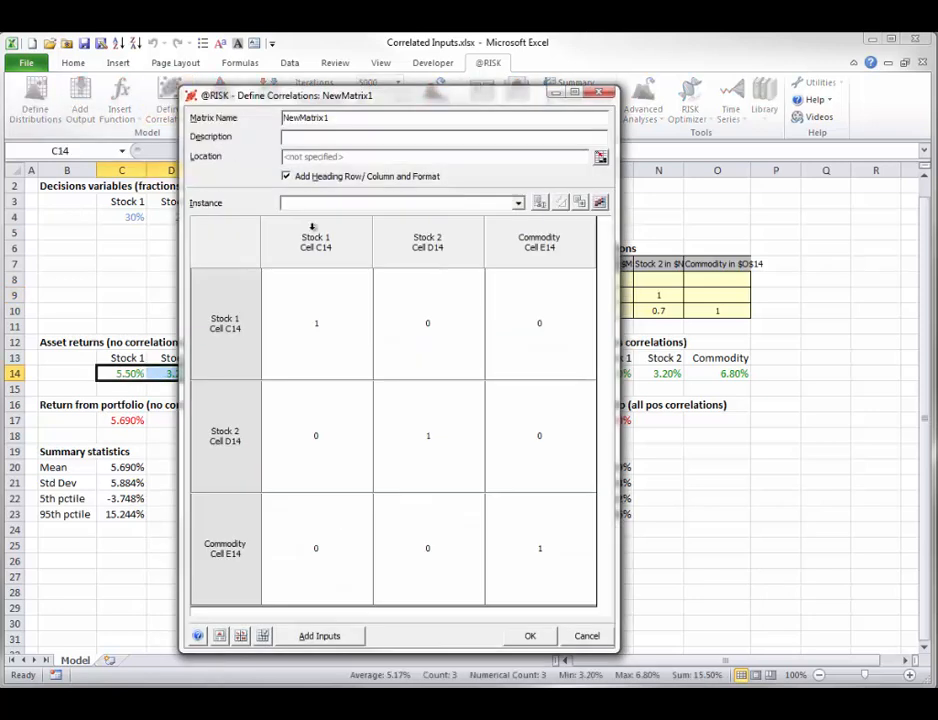
left_click(316, 440)
type("-.1")
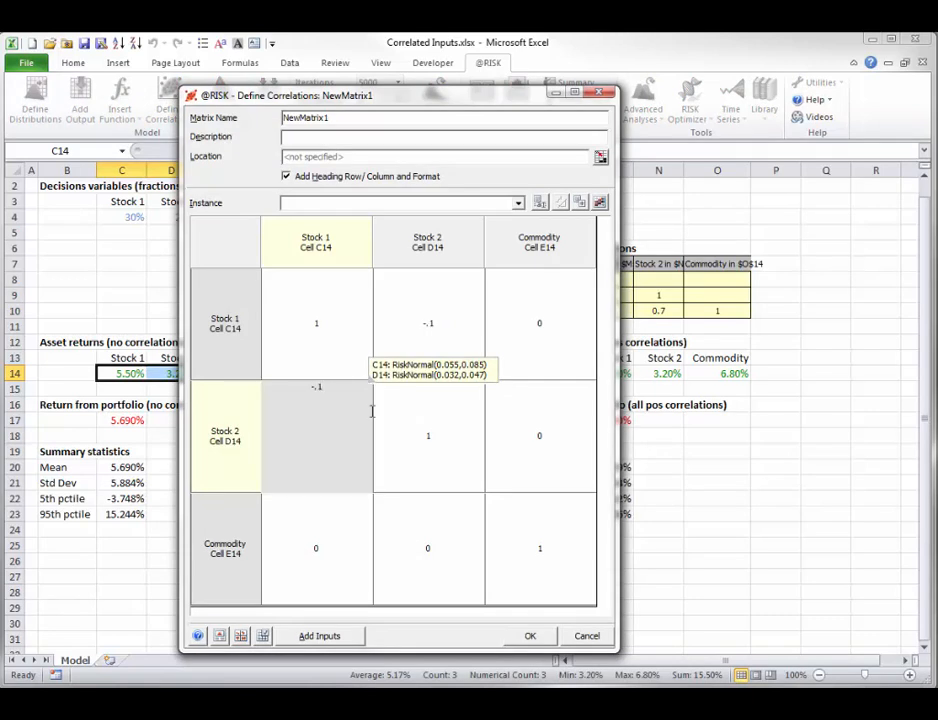
left_click(320, 544)
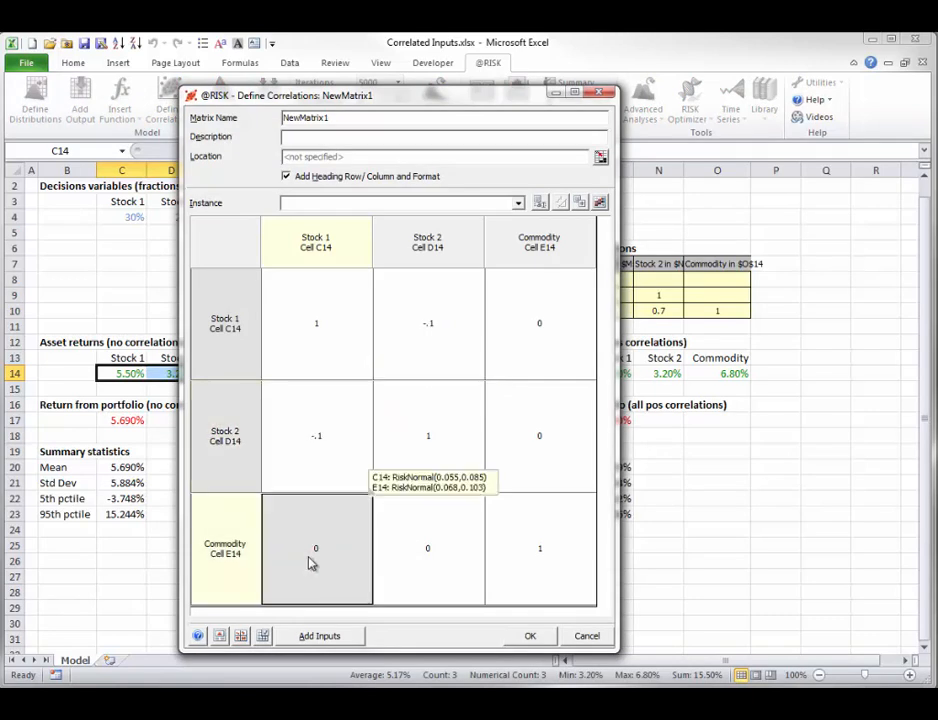
type(".9")
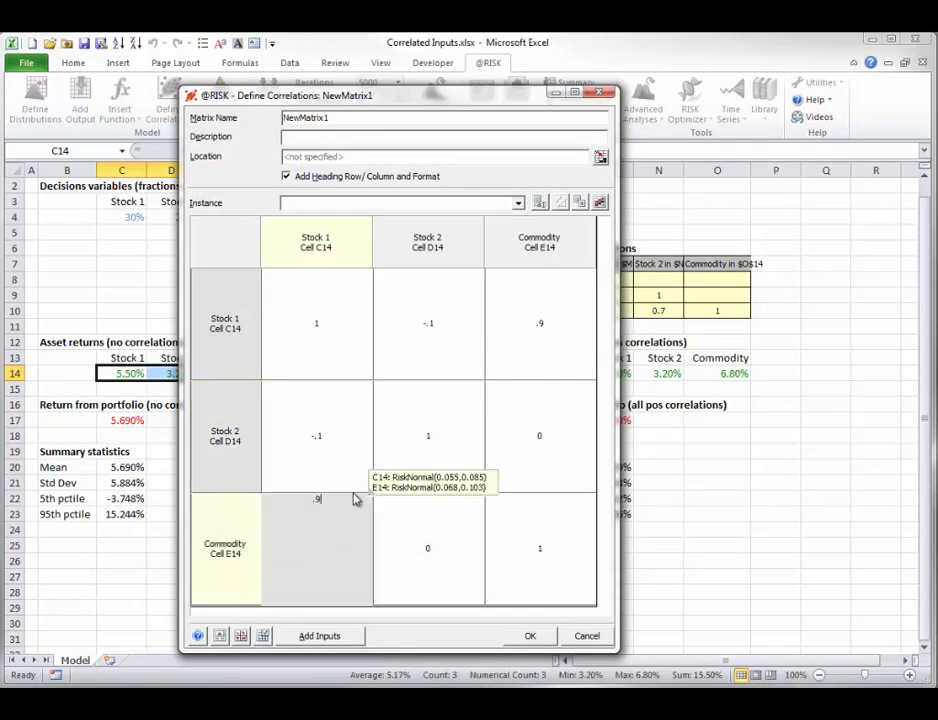
left_click(424, 563)
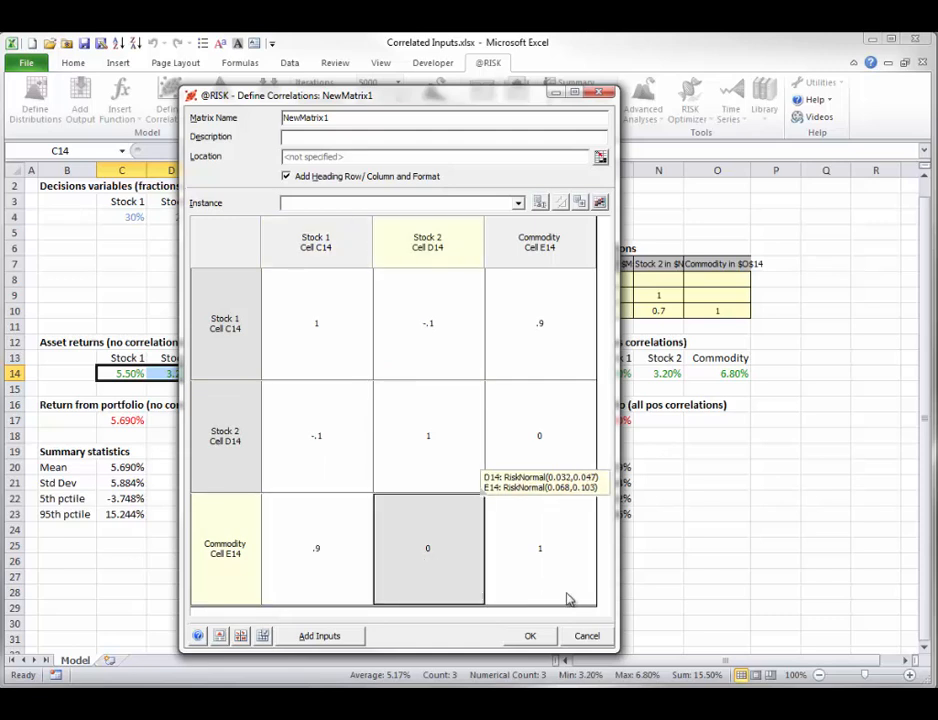
type(".9")
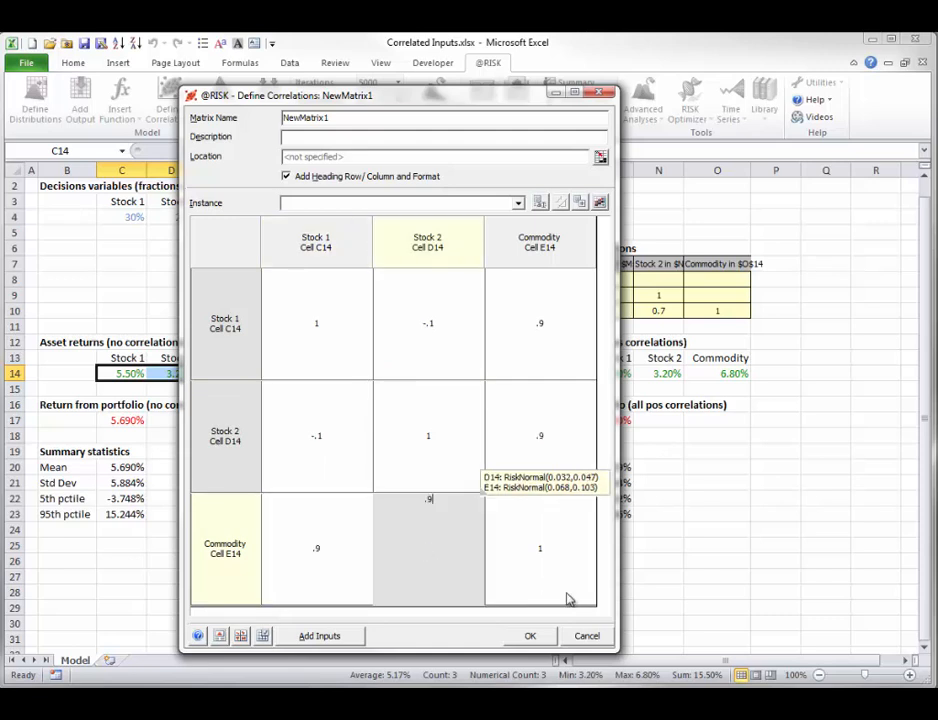
key("Return")
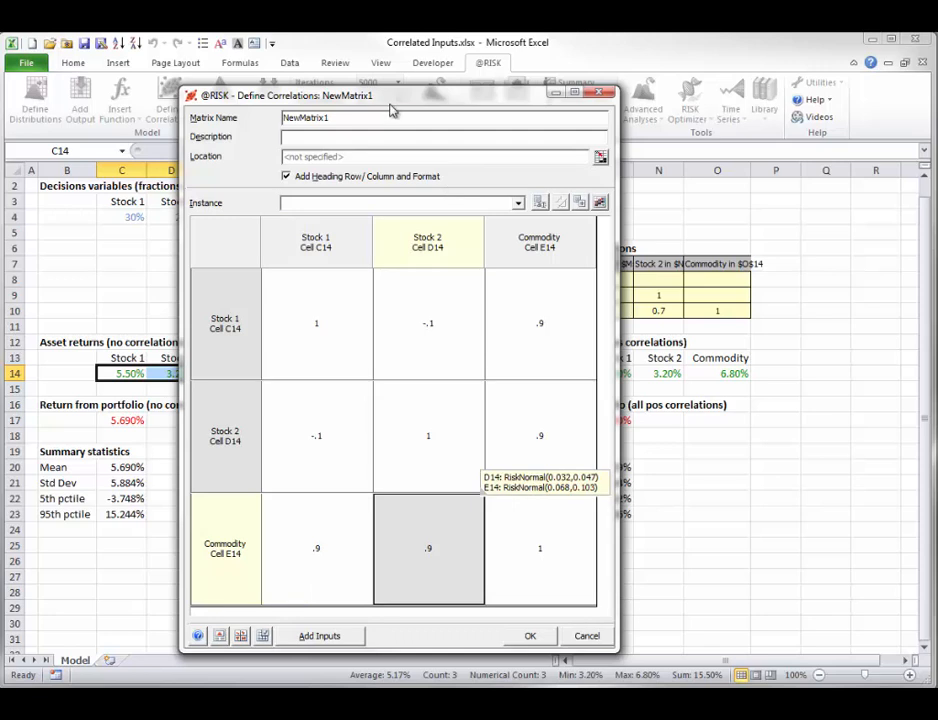
Step: Check the consistency of the new correlation matrix for the asset returns in C14:E14
left_click_drag(392, 100, 404, 61)
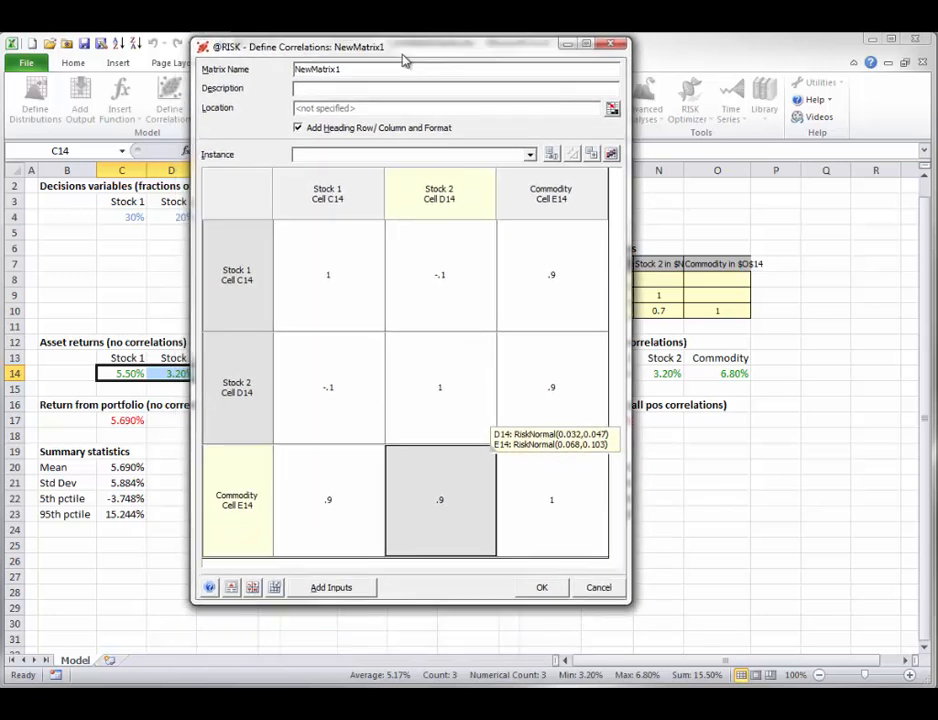
left_click(274, 590)
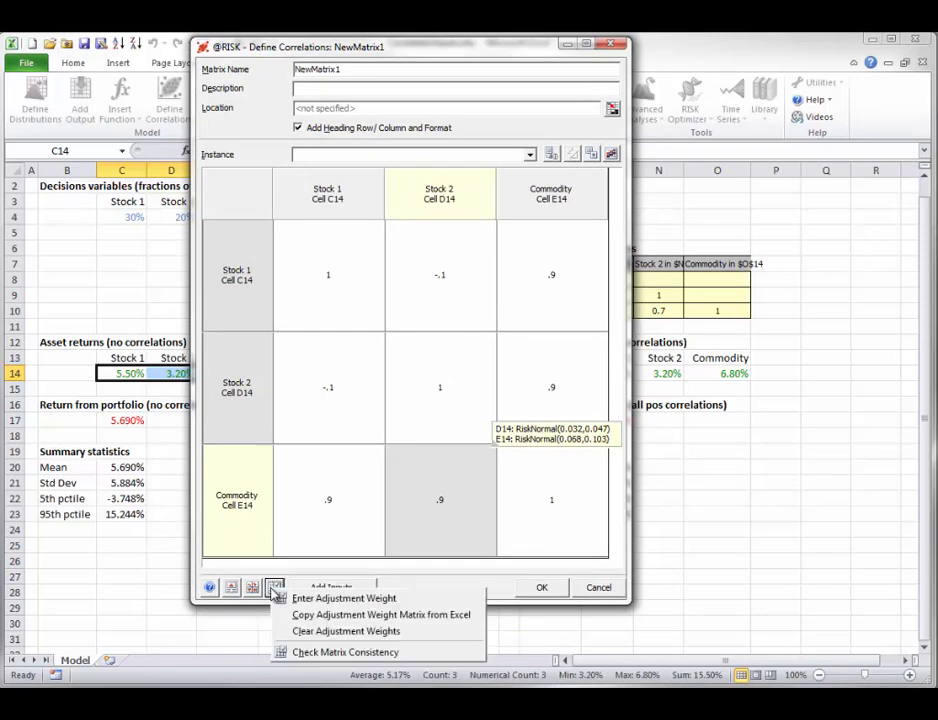
left_click(322, 655)
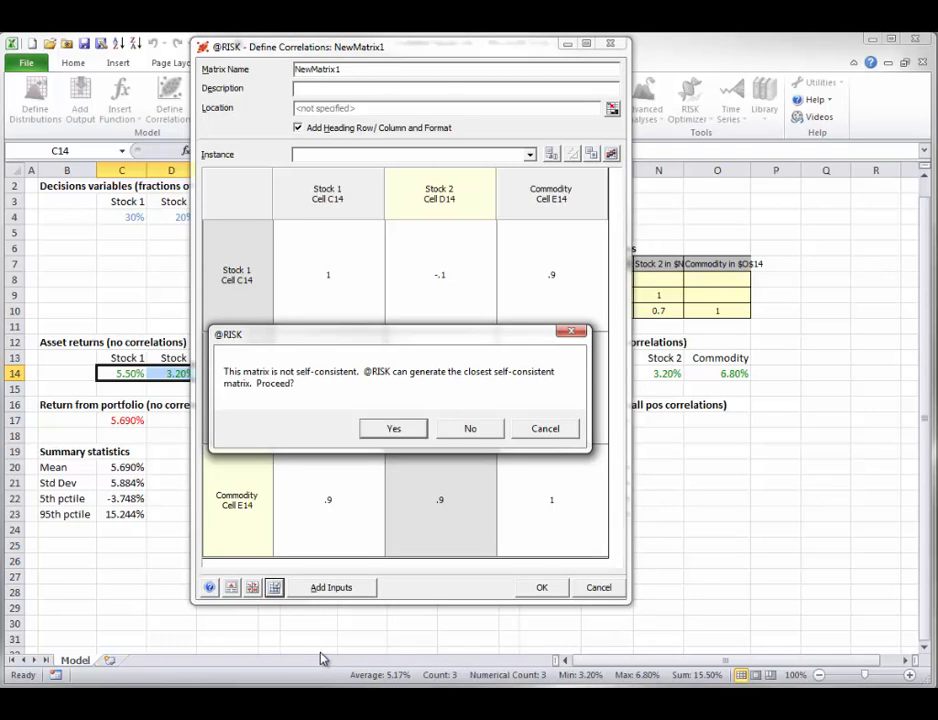
Step: Generate the closest self-consistent version of the new correlation matrix, and discard the matrix definition
left_click(395, 429)
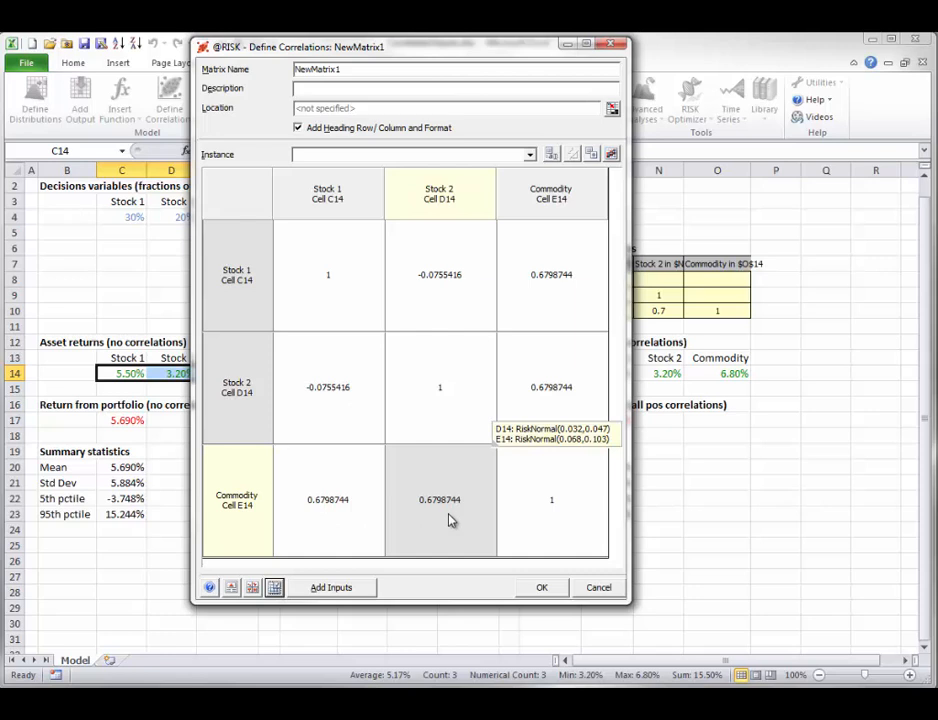
left_click(598, 589)
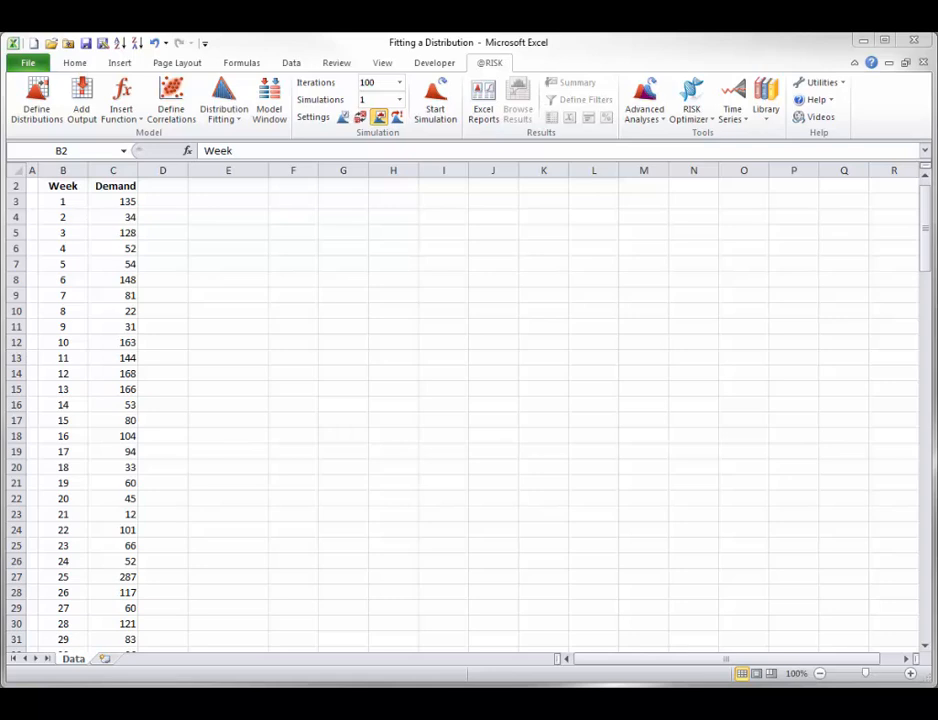
Step: Start a distribution fit on the Demand column, naming the data set Demand Data with range C3:C158, and check the available data types
left_click_drag(928, 240, 902, 232)
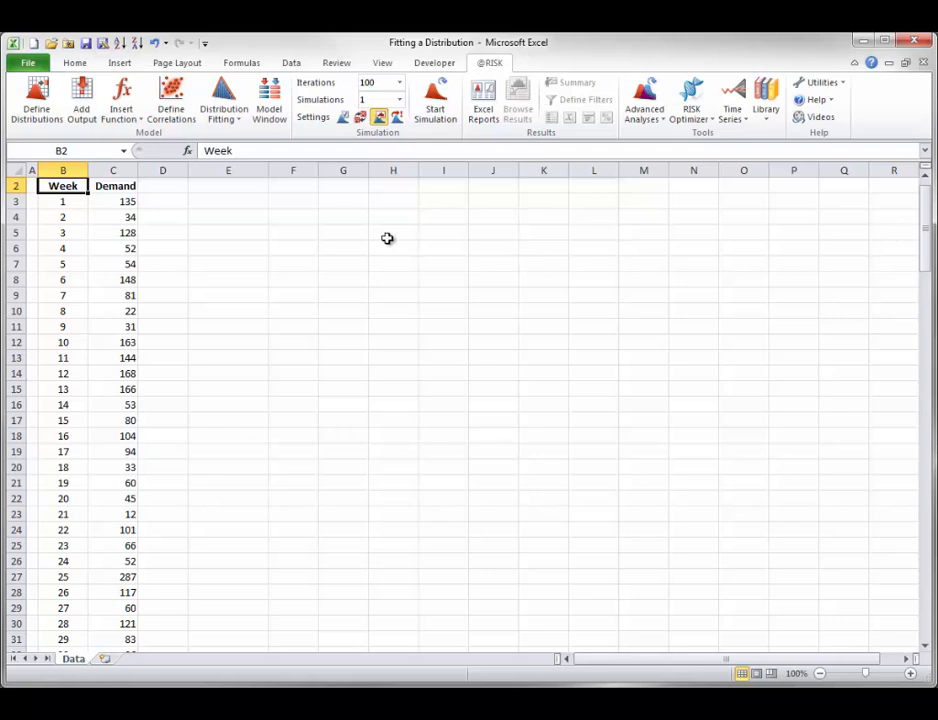
left_click(113, 201)
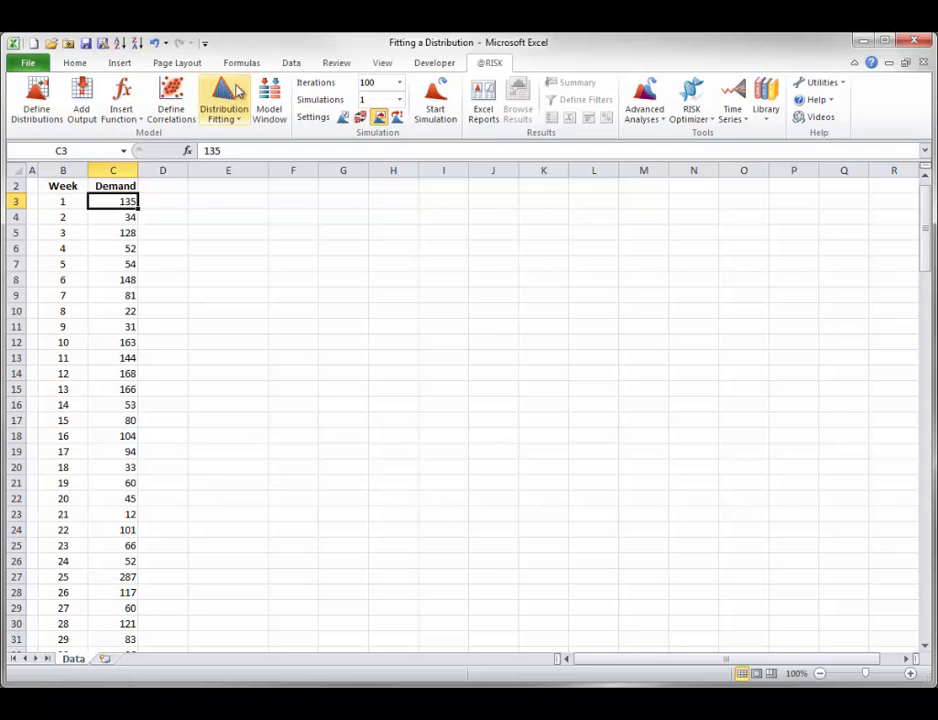
left_click(224, 112)
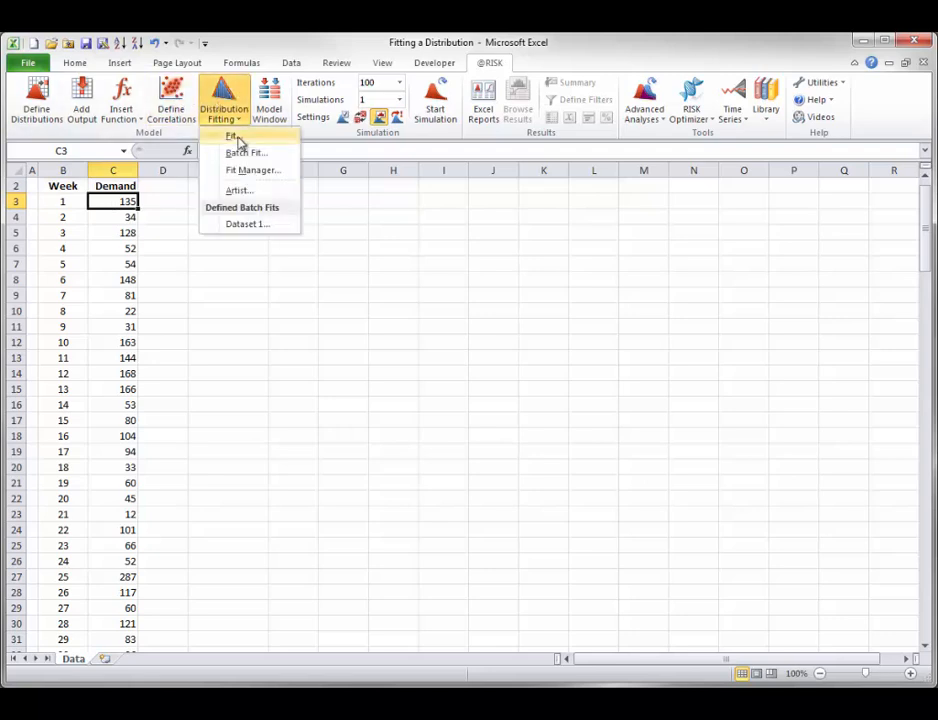
left_click(236, 137)
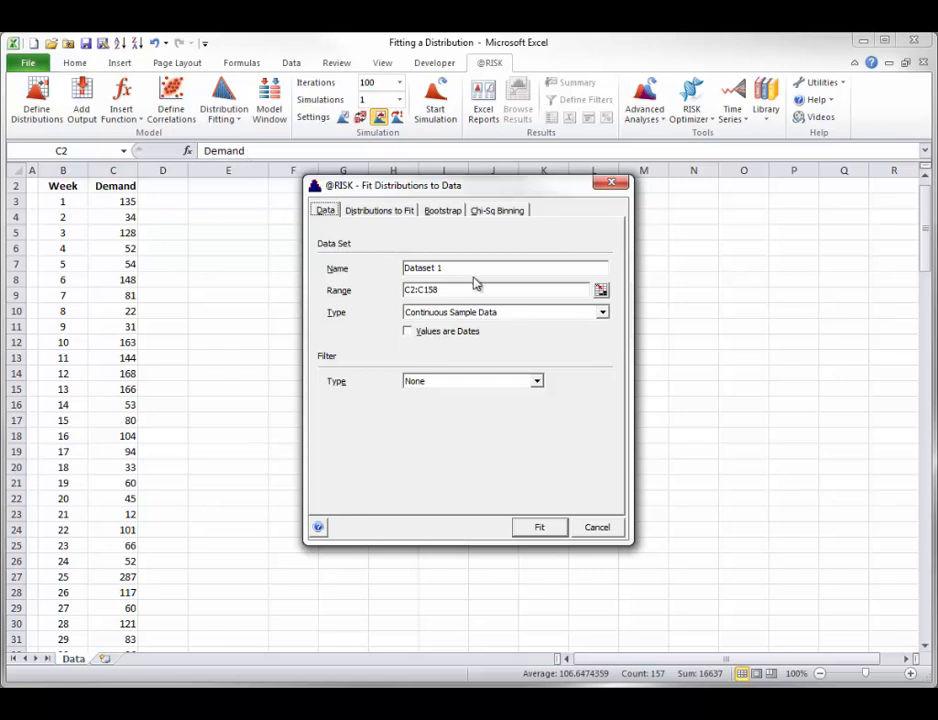
left_click_drag(458, 266, 394, 262)
type("Demand Data")
left_click_drag(409, 290, 415, 290)
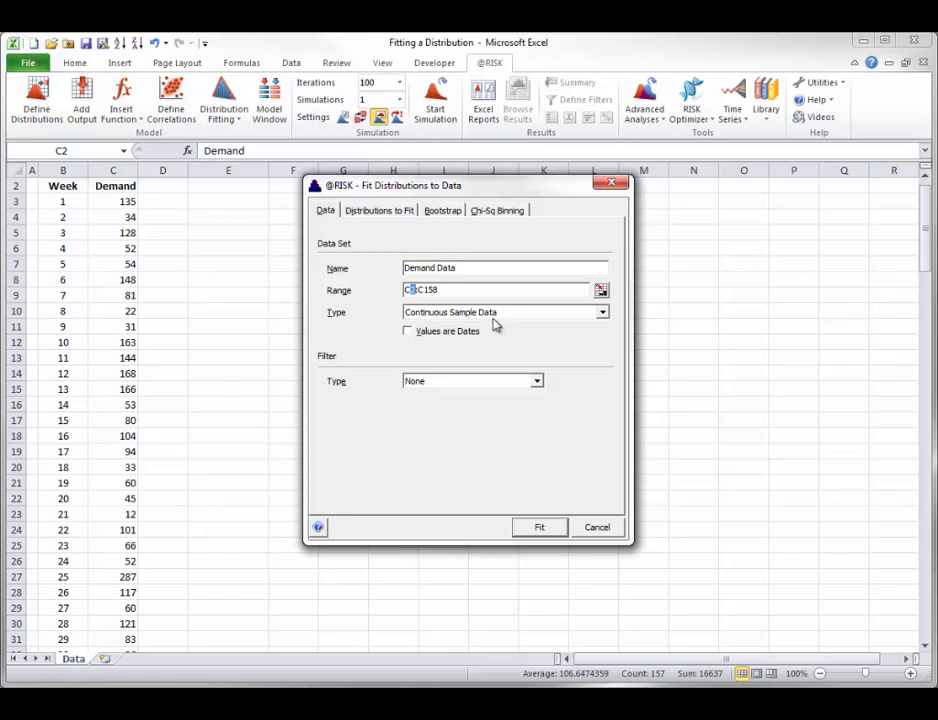
type("3")
left_click(602, 312)
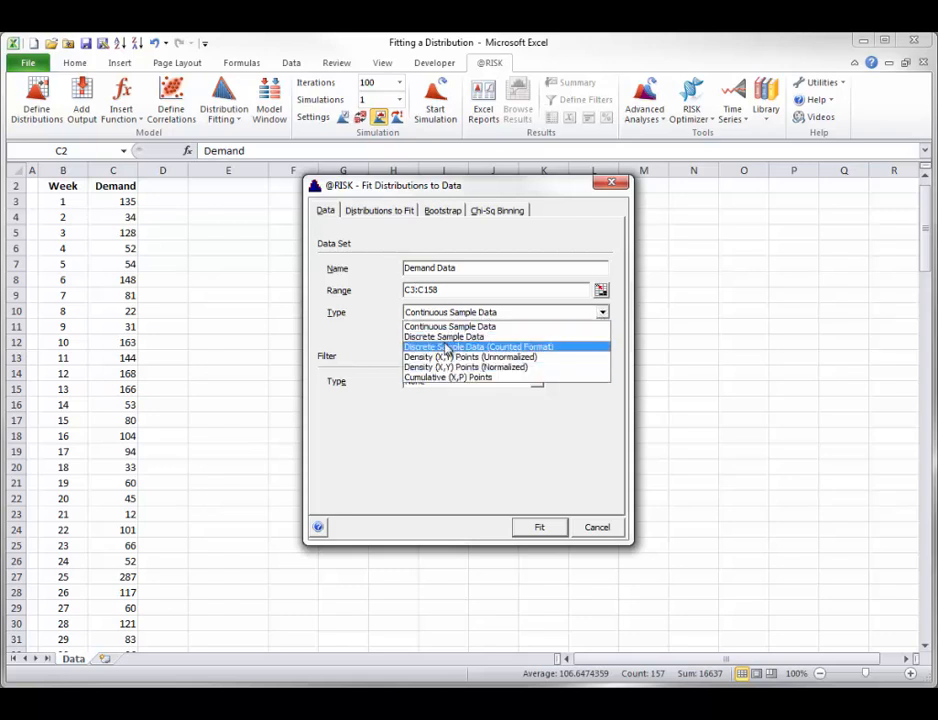
Step: Fit the demand data with a fixed lower bound of 0, excluding InvGauss, Levy, LogLogistic, Pareto, Pearson5, Pearson6 and Uniform
left_click(374, 211)
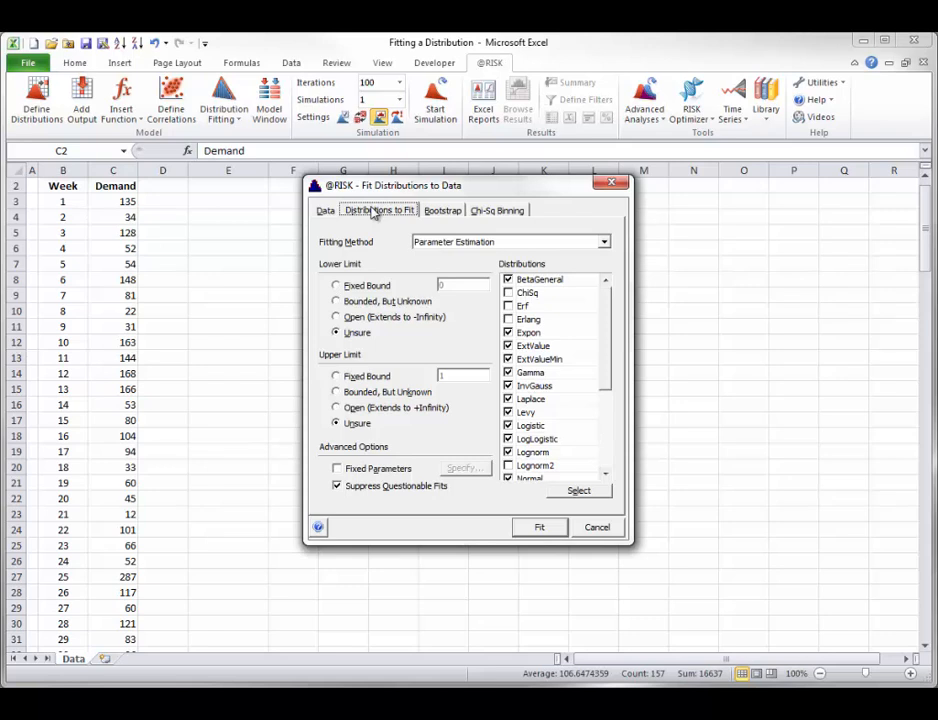
left_click(337, 287)
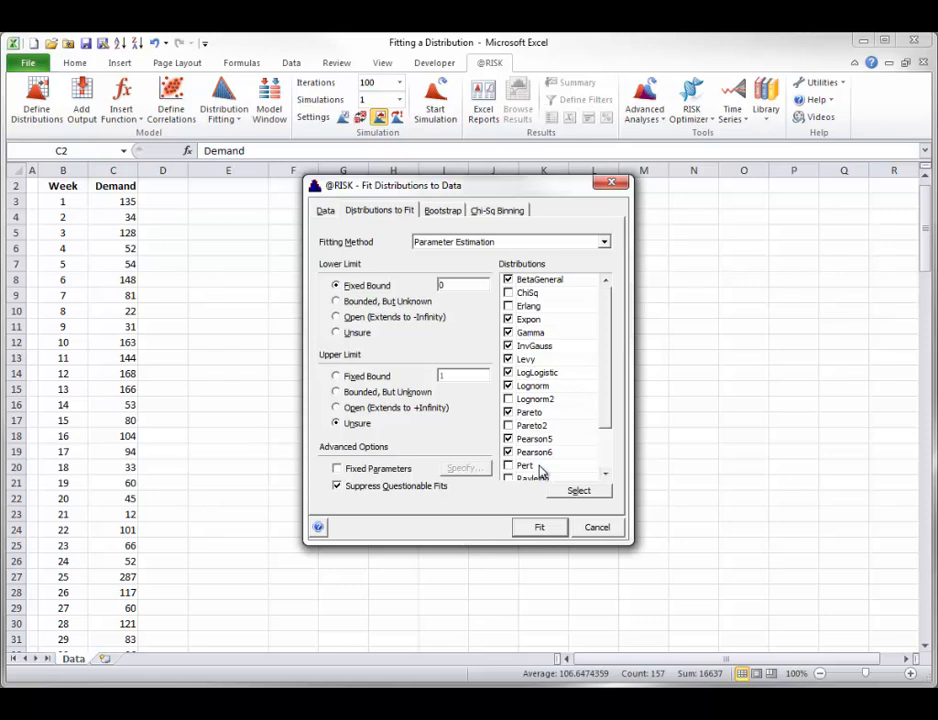
left_click(508, 345)
left_click(508, 359)
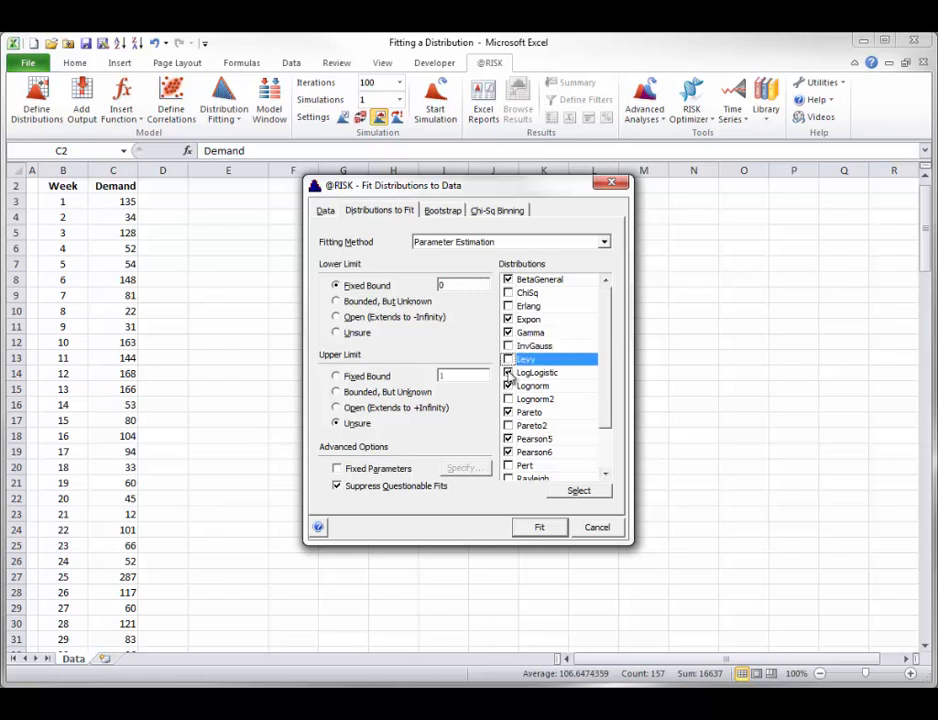
left_click(508, 372)
left_click(509, 412)
left_click(508, 412)
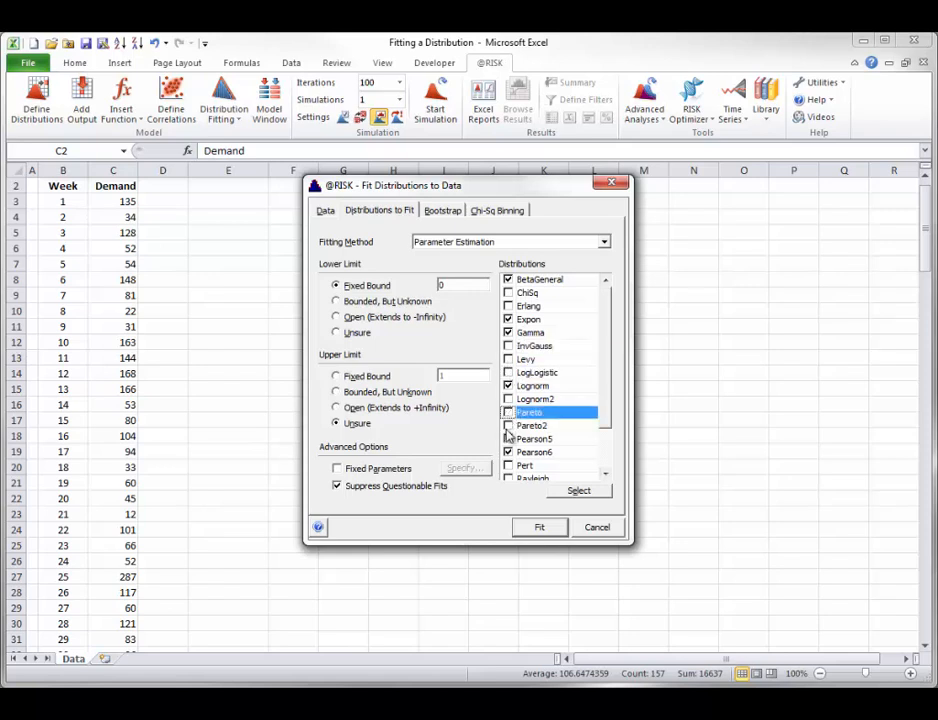
left_click(508, 438)
left_click(508, 452)
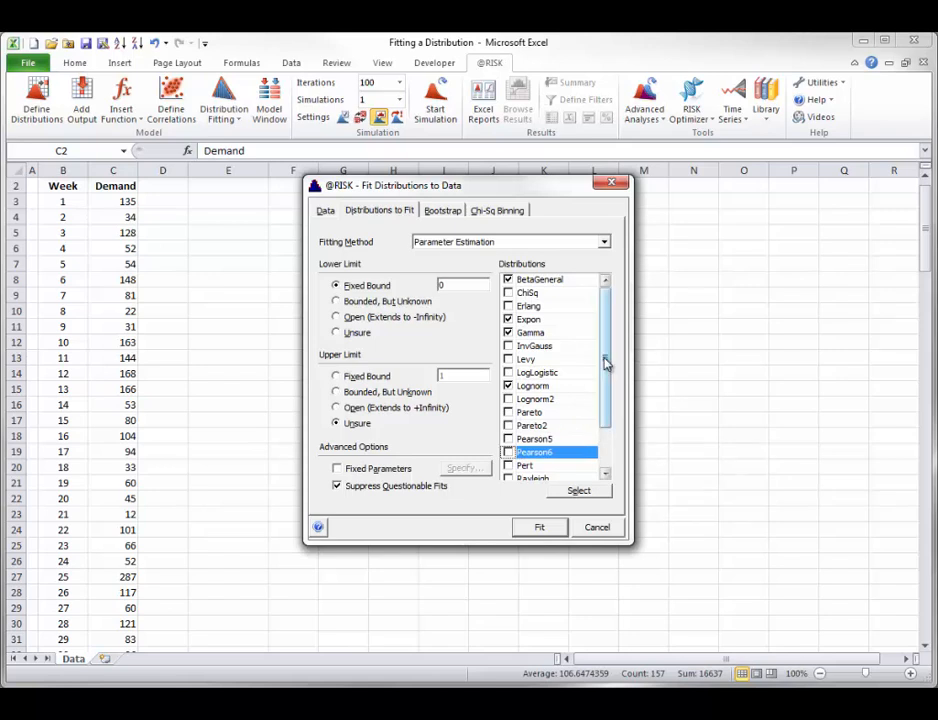
left_click_drag(605, 398, 580, 448)
left_click(508, 452)
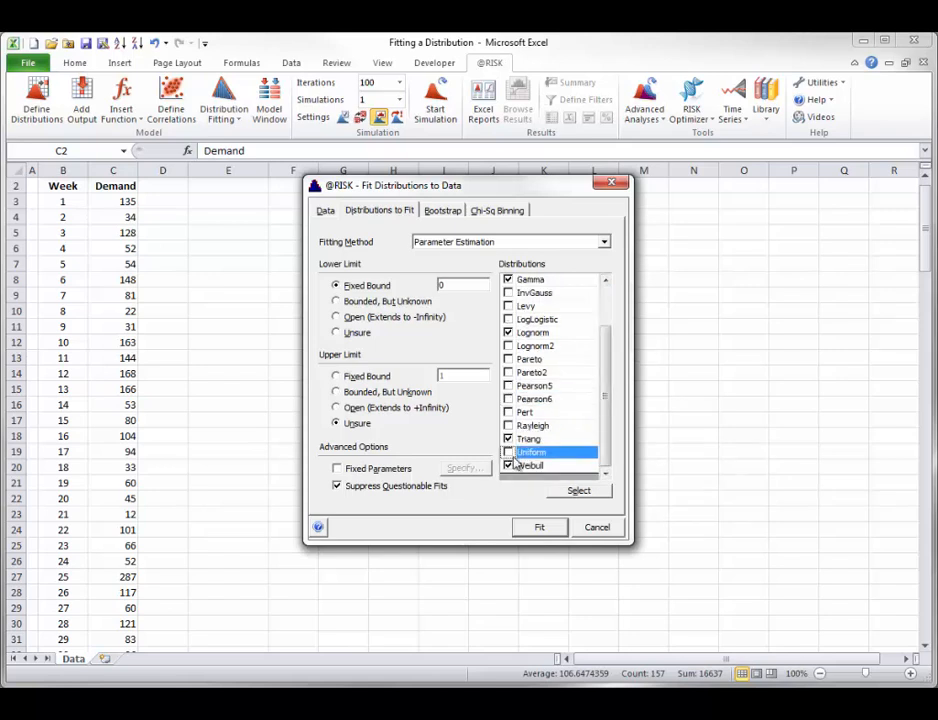
left_click(540, 528)
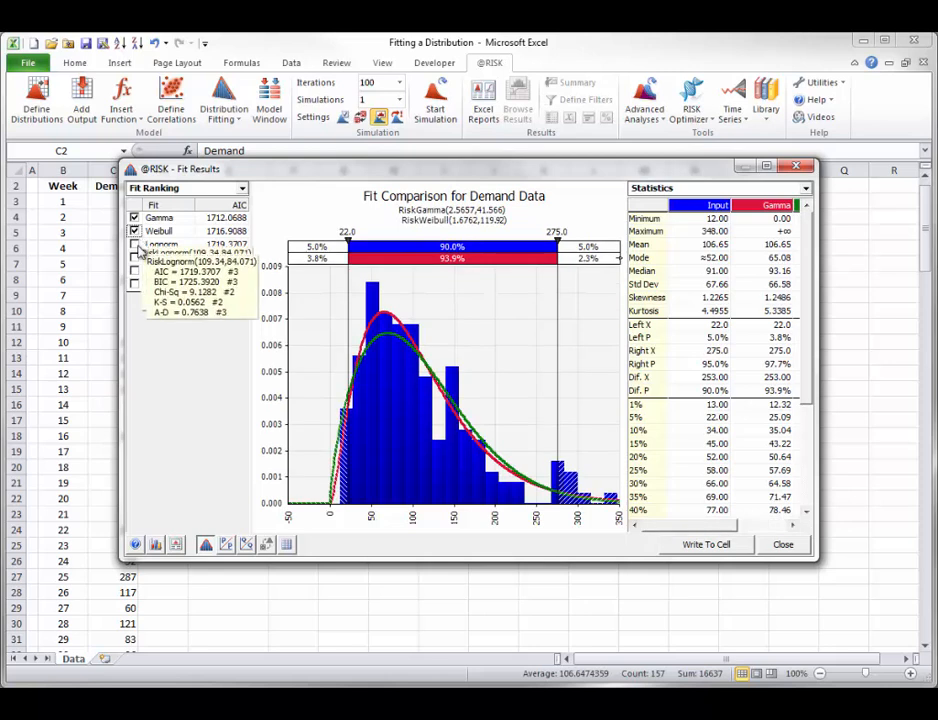
Step: Overlay the Lognorm fit on the Gamma and Weibull fits, and examine the available fit-ranking criteria
left_click(134, 245)
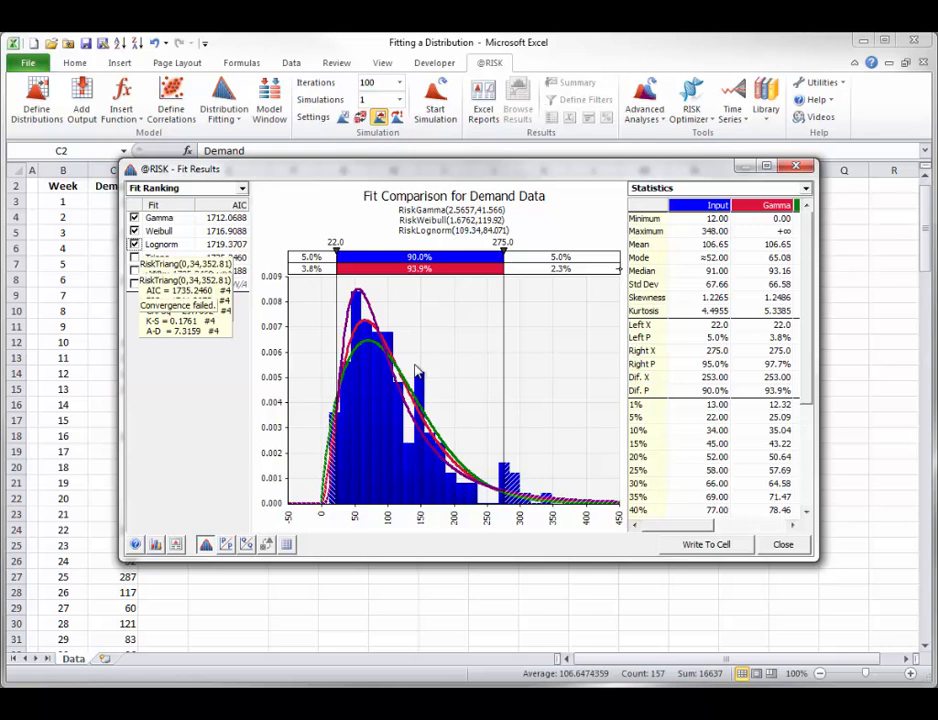
left_click(241, 189)
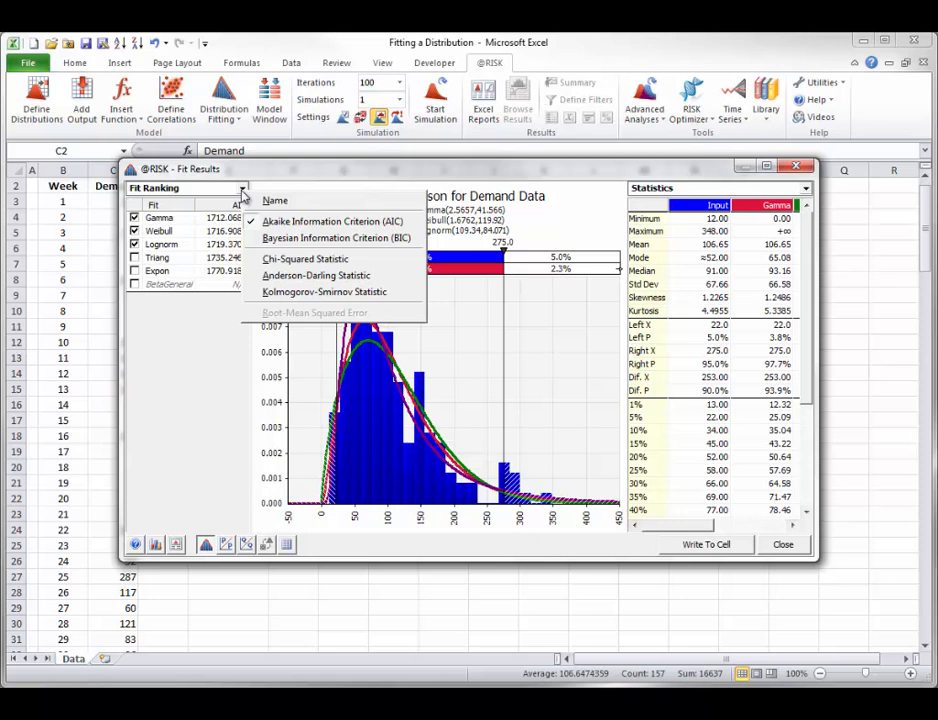
left_click(226, 373)
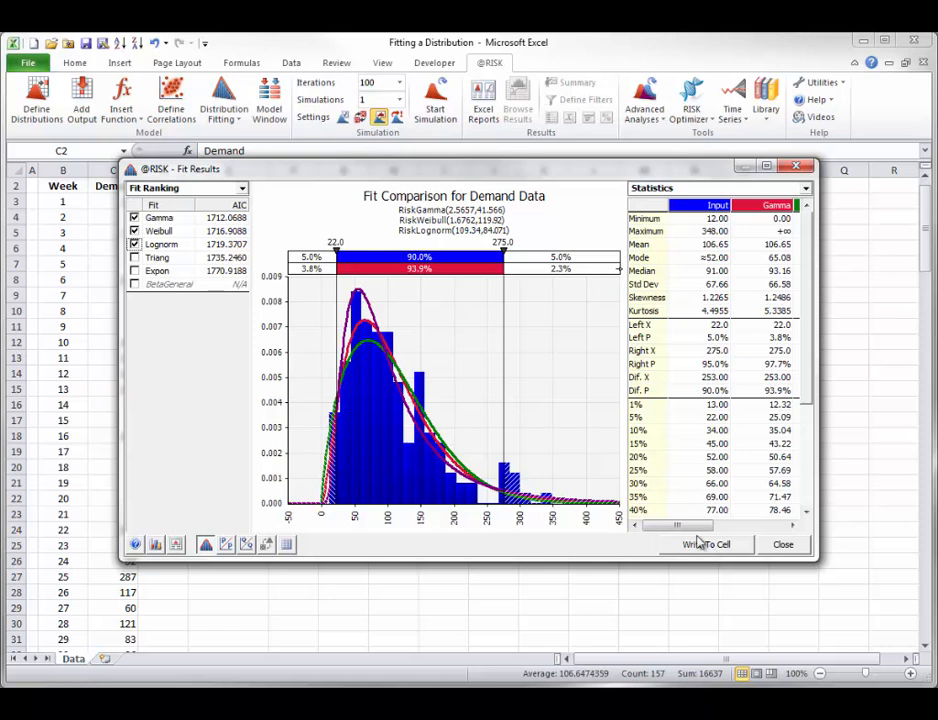
Step: Show only the Gamma fit and write the best fit based on AIC to cell E130 in the Live function format
left_click(134, 231)
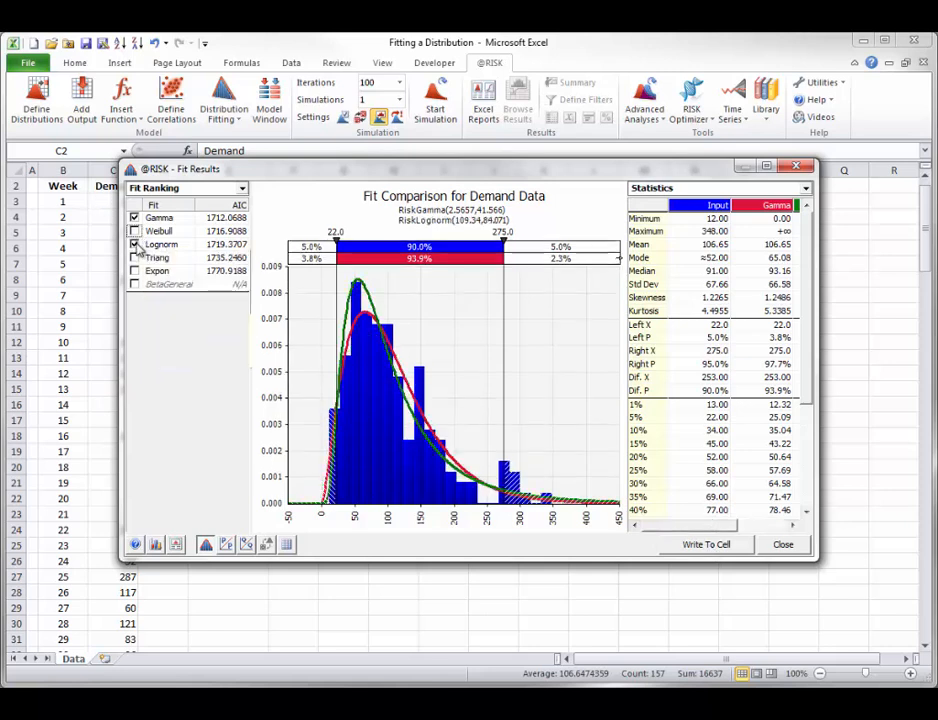
left_click(134, 244)
left_click(722, 550)
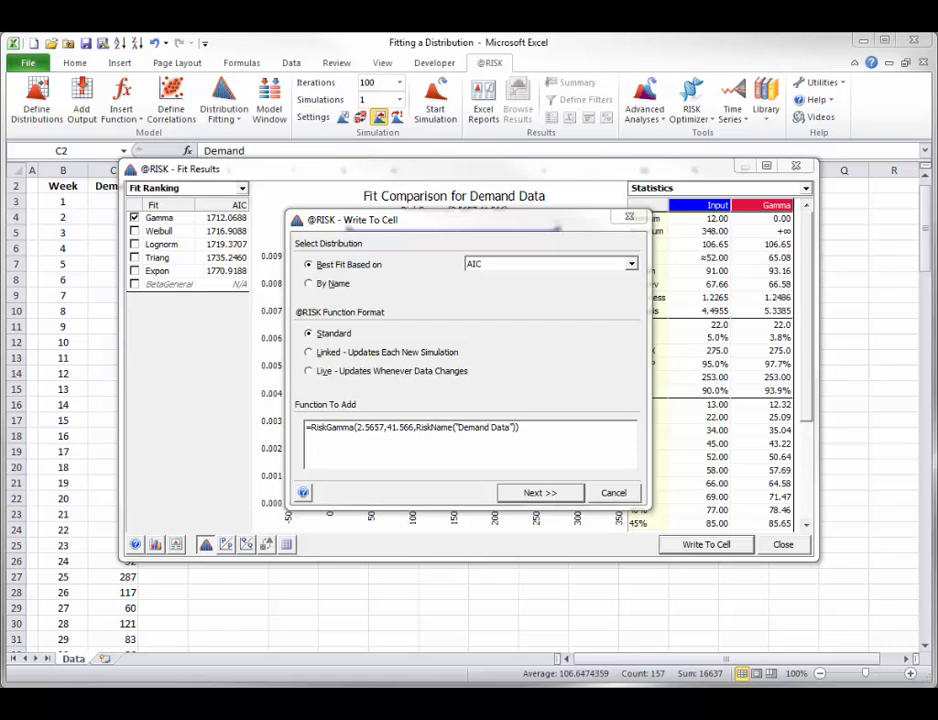
left_click(312, 352)
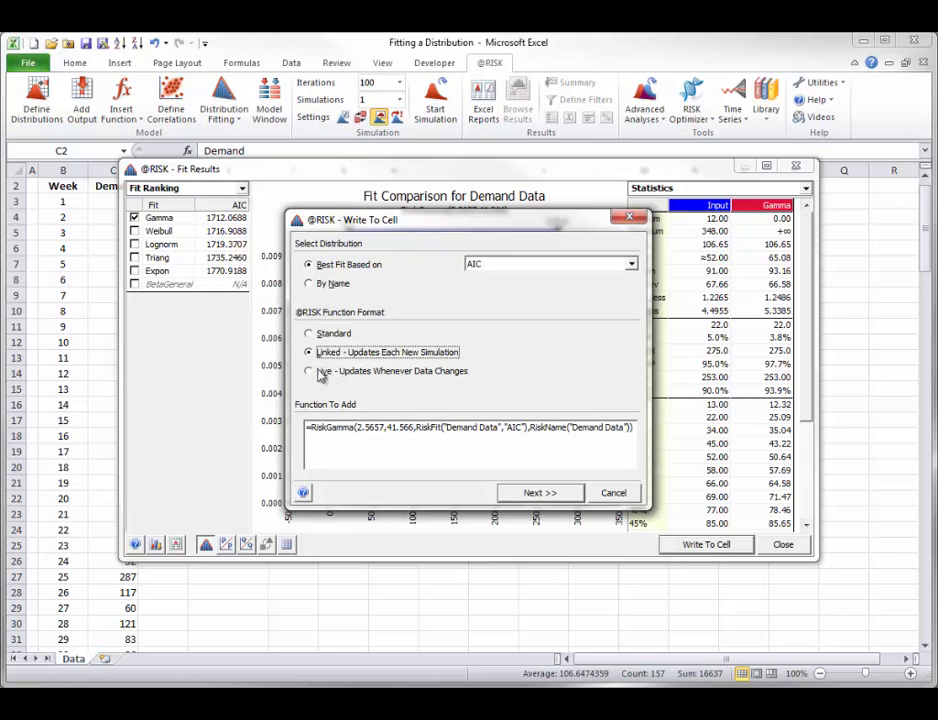
left_click(322, 373)
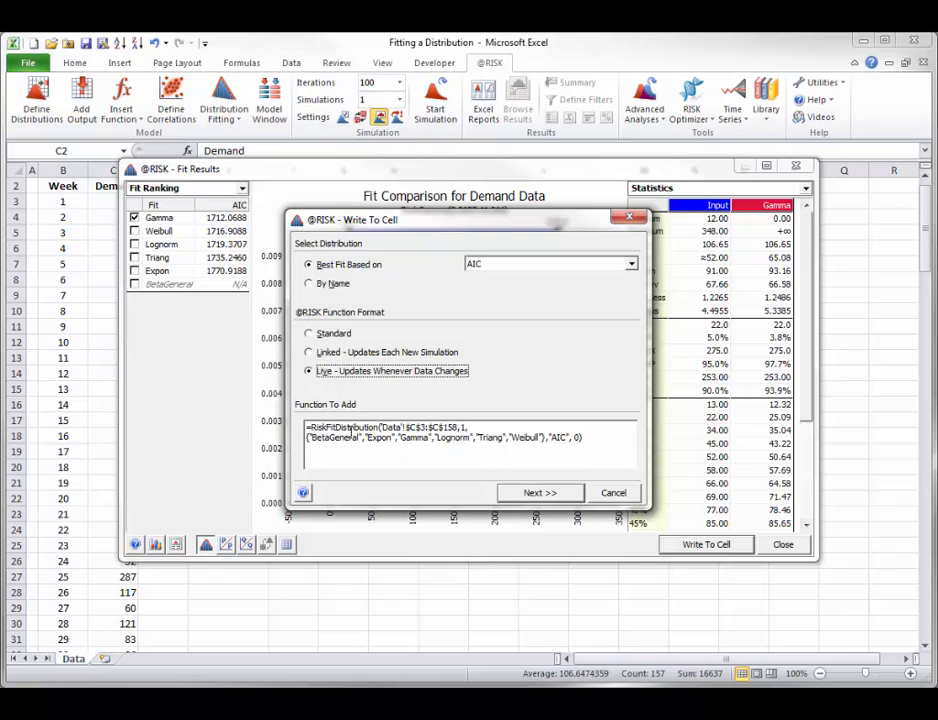
left_click(537, 493)
left_click(232, 188)
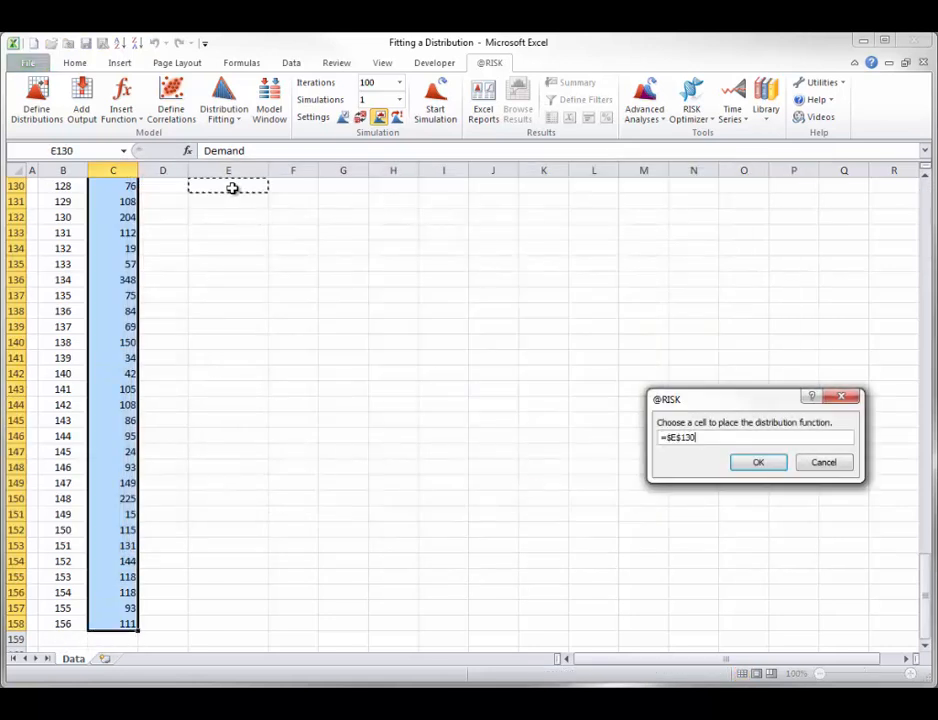
left_click(760, 463)
Step: Replace the demand values in C142:C158 with 150
mouse_move(242, 186)
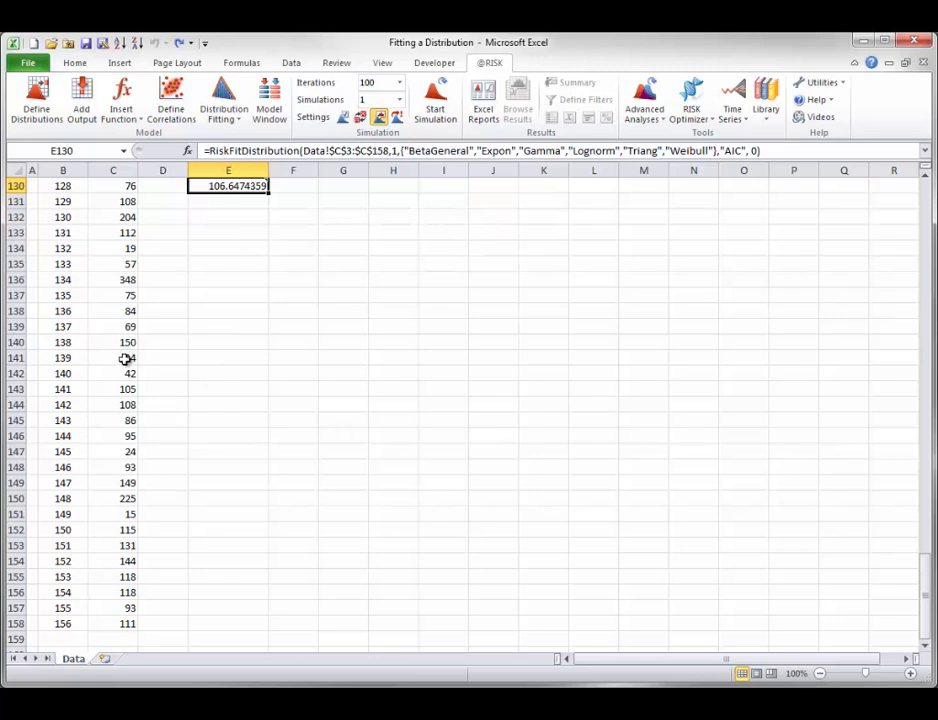
left_click_drag(121, 373, 100, 622)
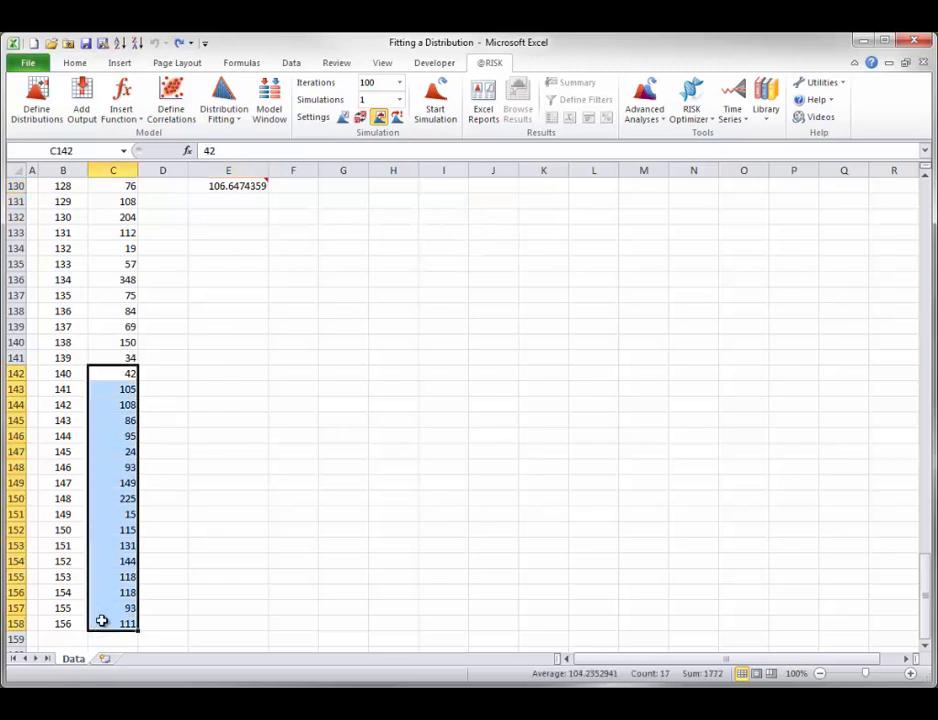
type("150")
key("ctrl+Return")
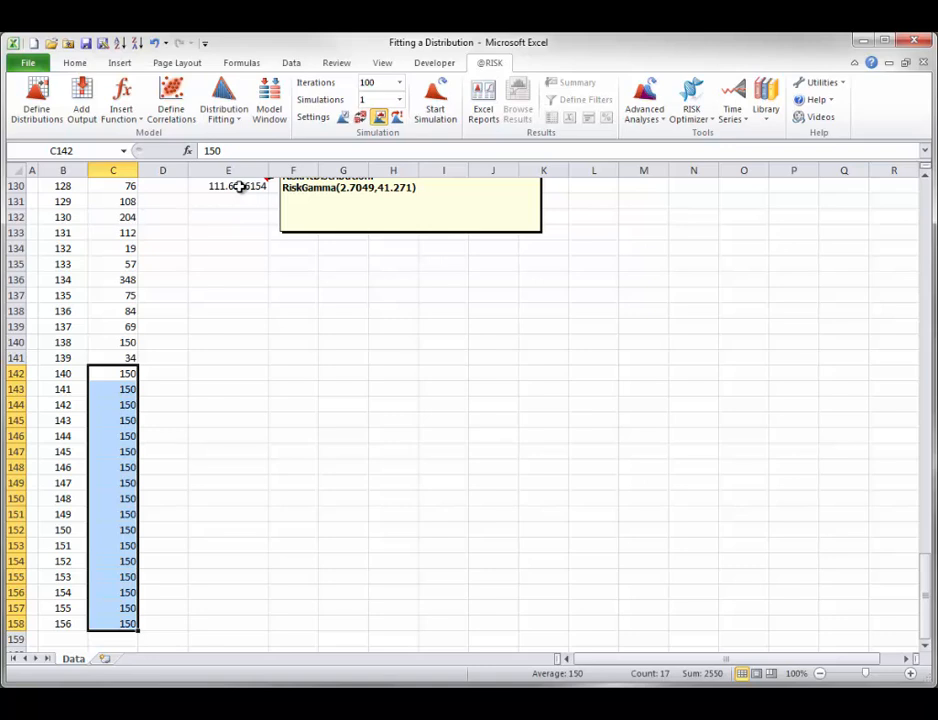
Step: Review the fit results behind the RiskFitDistribution function in cell E130, and close them
left_click(240, 186)
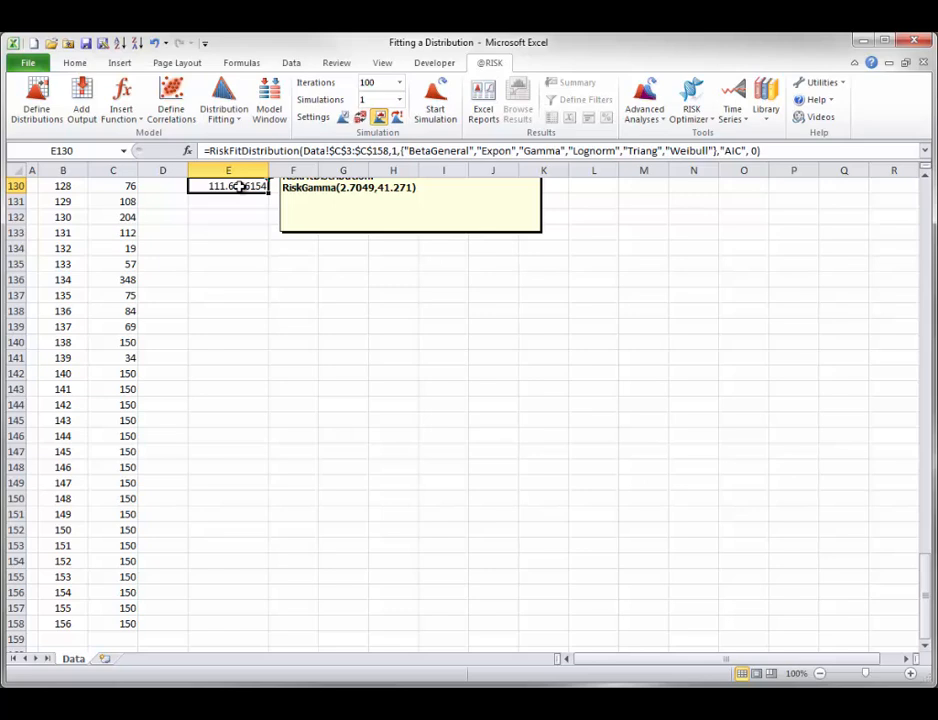
left_click(223, 110)
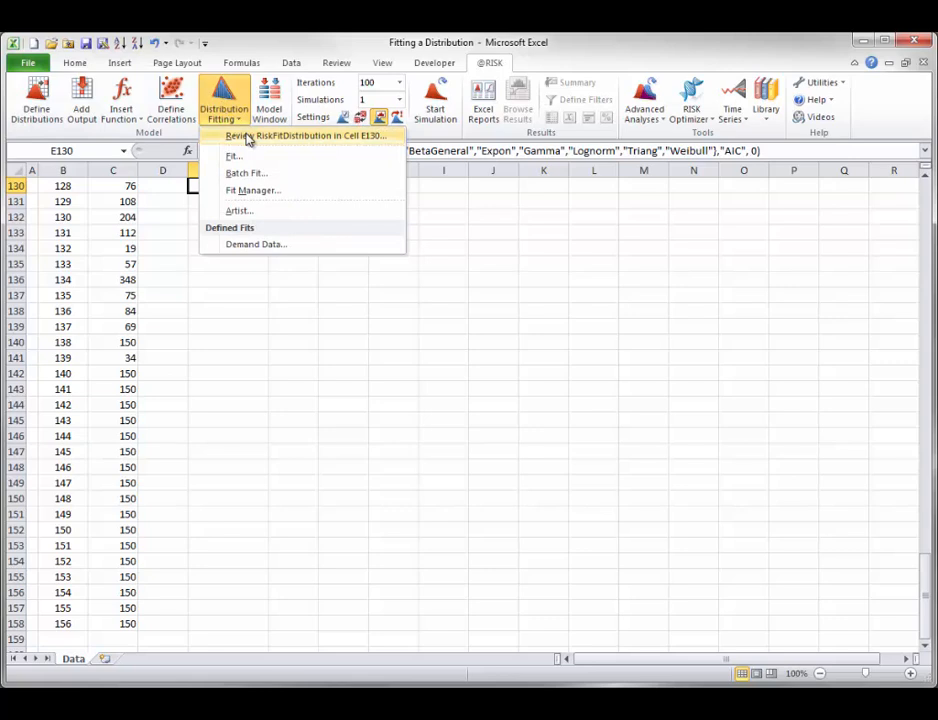
left_click(247, 138)
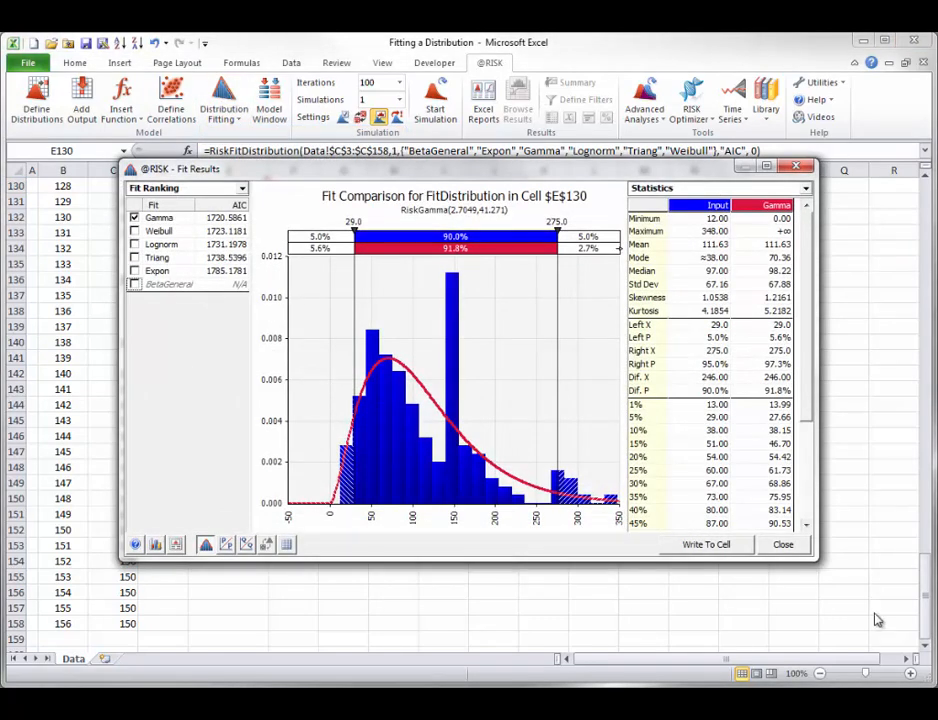
left_click(783, 545)
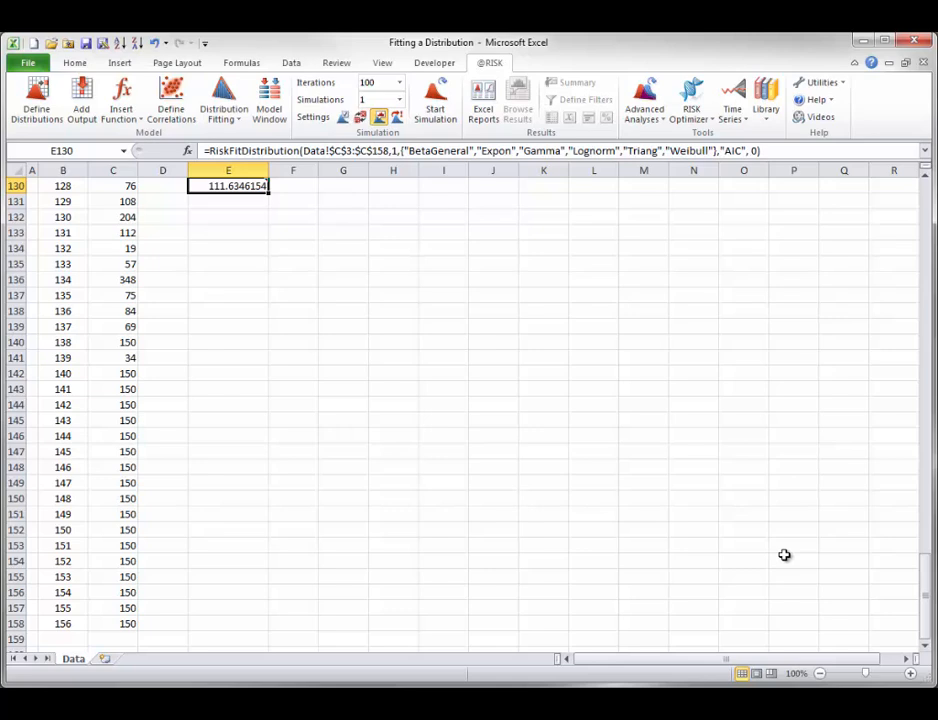
left_click(234, 102)
left_click(253, 156)
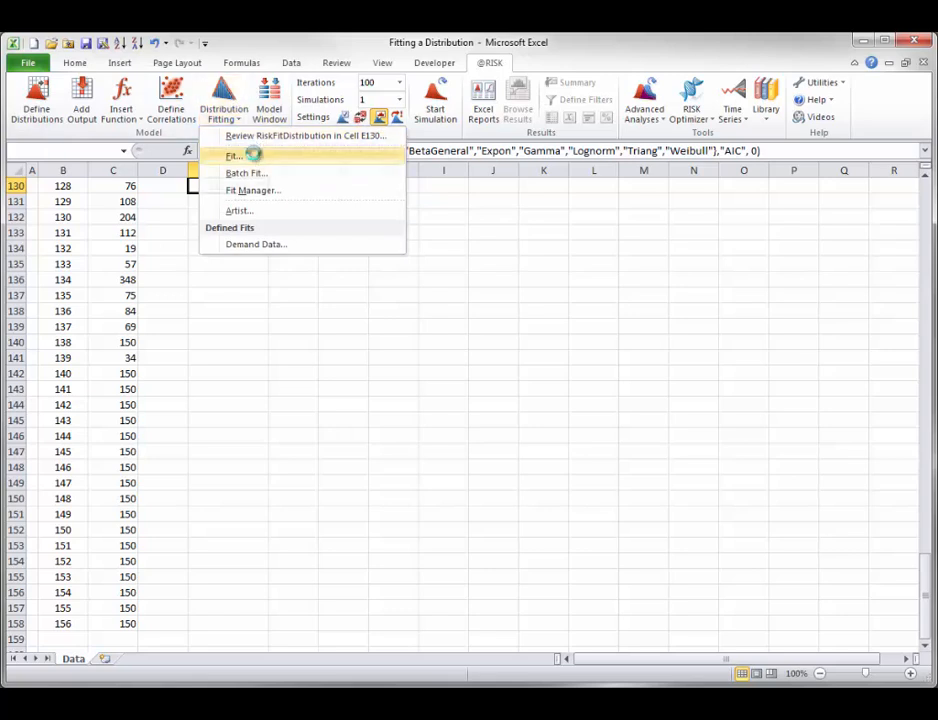
left_click(600, 530)
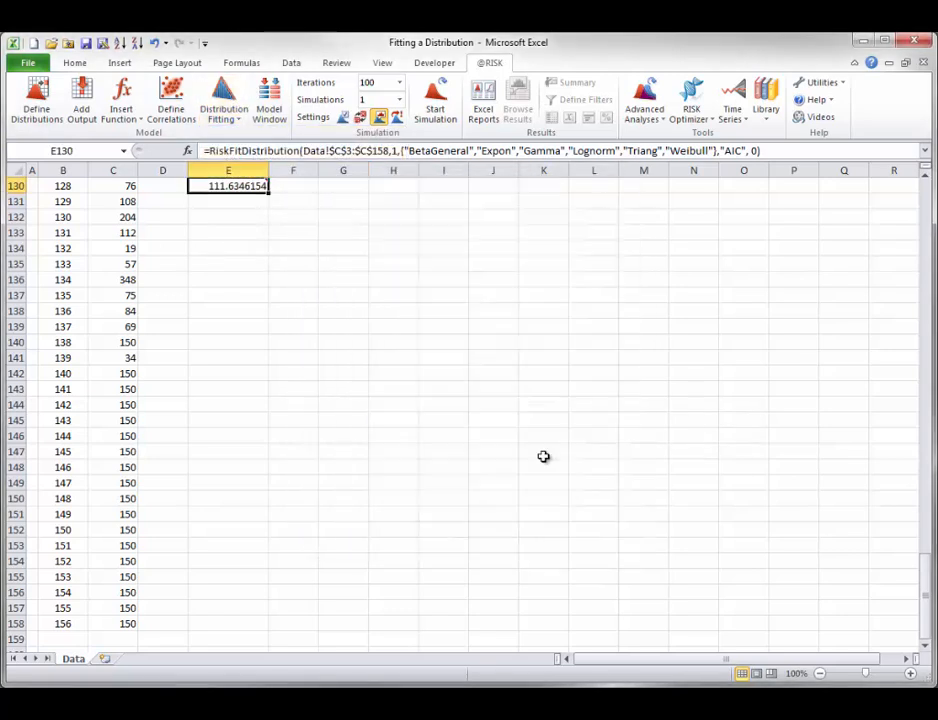
Step: Refit the Demand Data set with the parametric bootstrap enabled, and open the bootstrap parameter confidence intervals
left_click(224, 100)
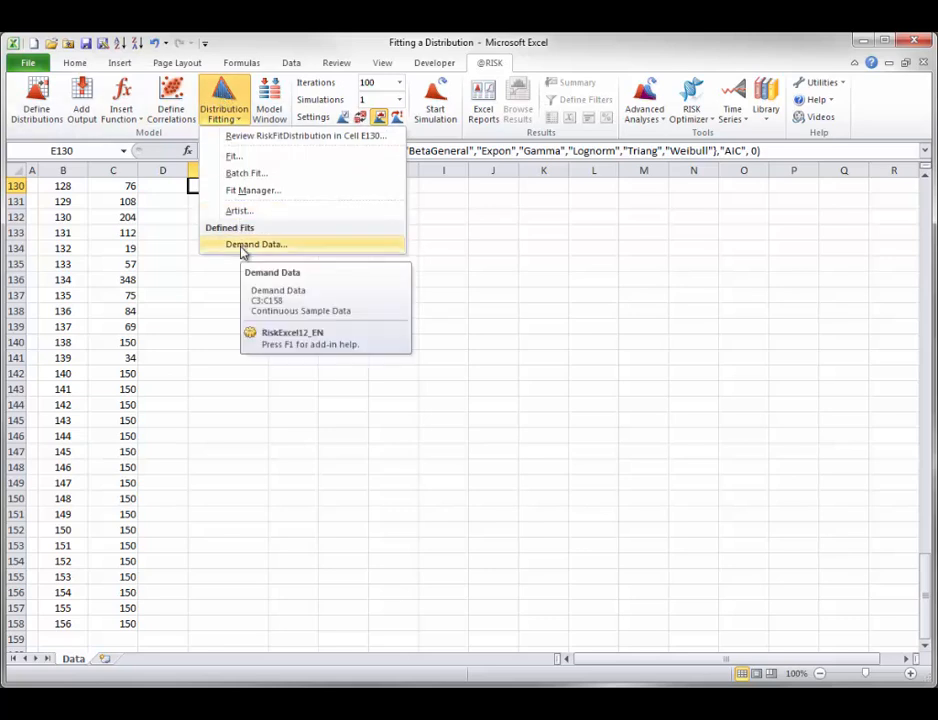
left_click(241, 246)
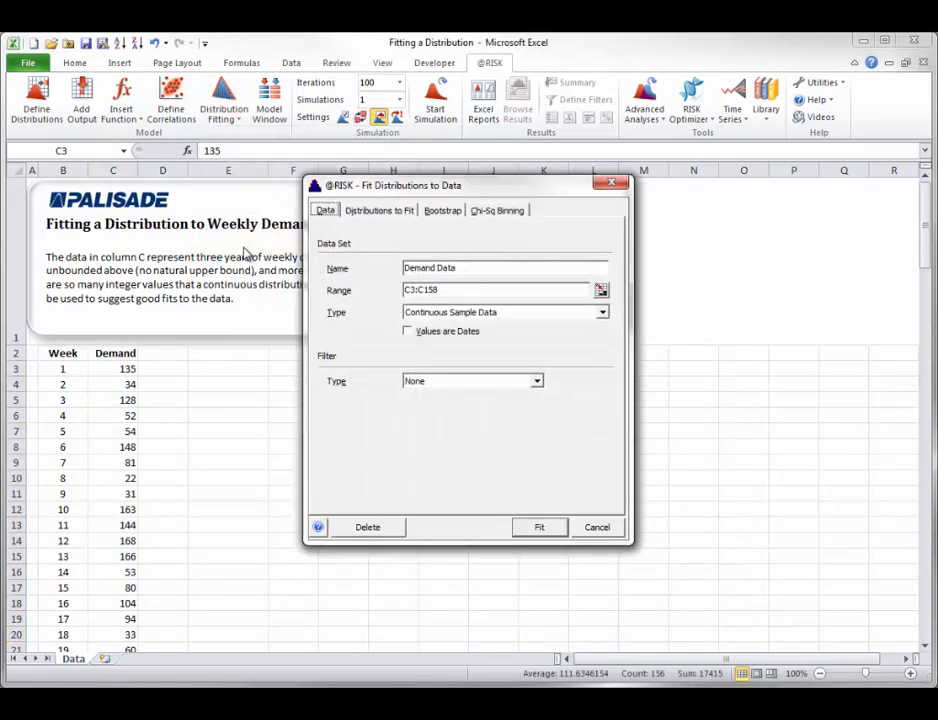
left_click(443, 212)
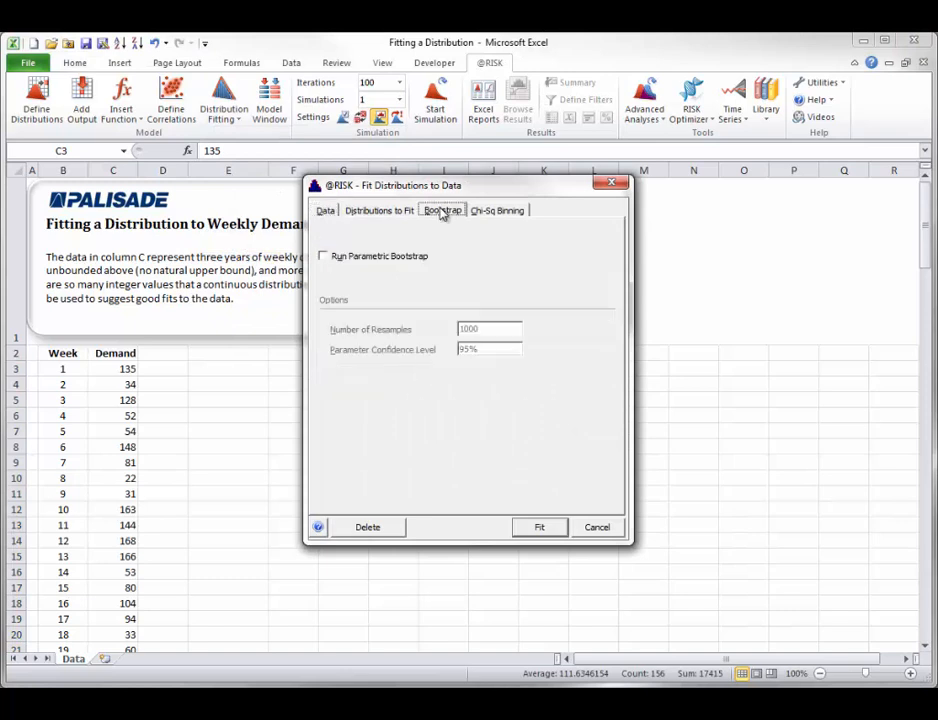
left_click(323, 257)
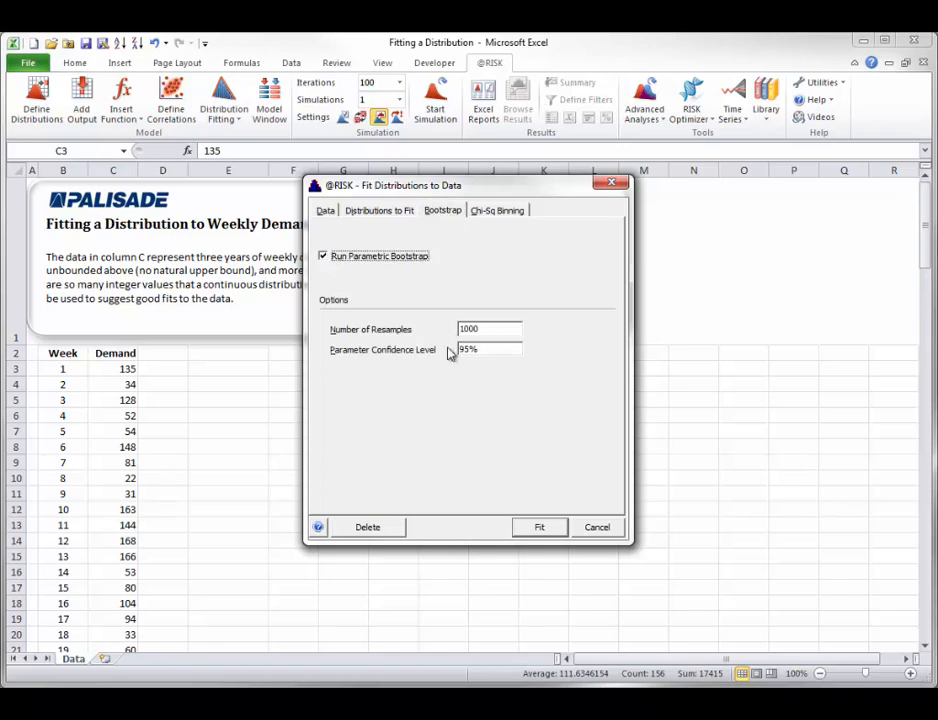
left_click(542, 528)
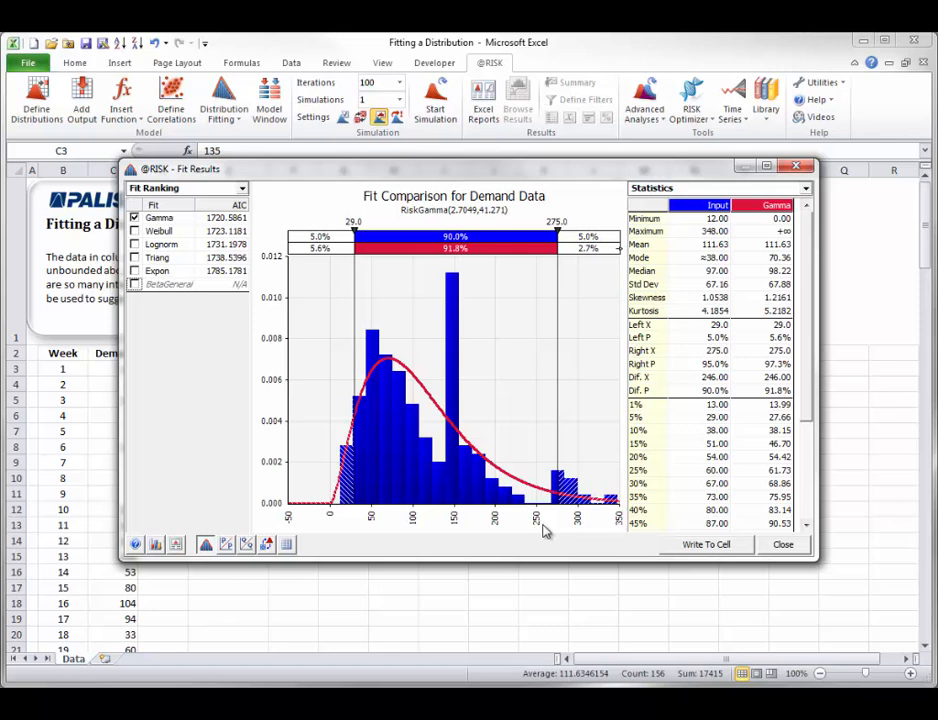
left_click(266, 545)
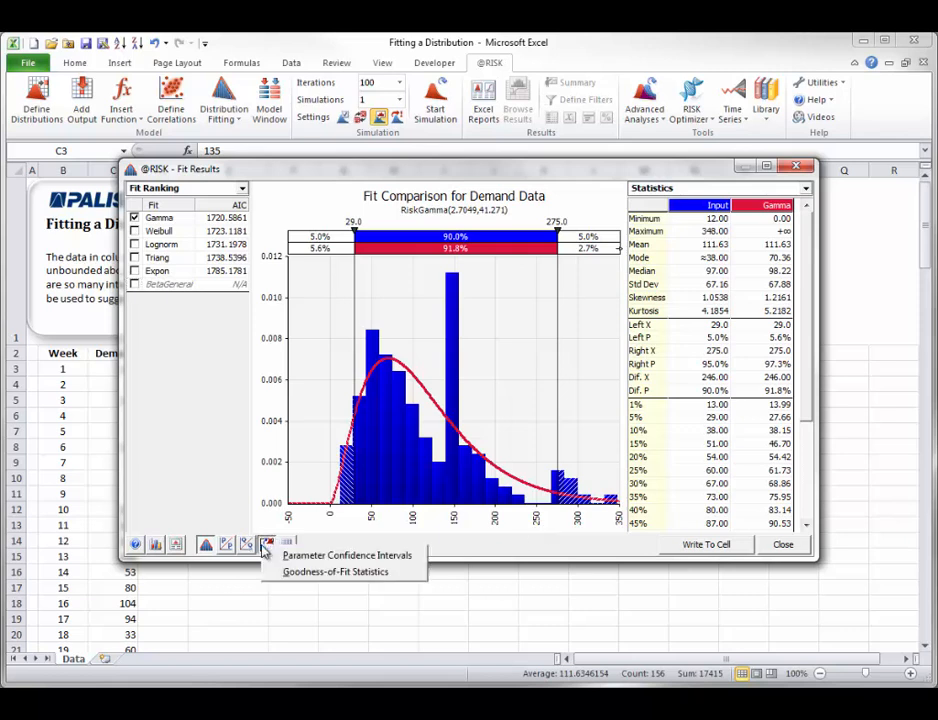
left_click(312, 555)
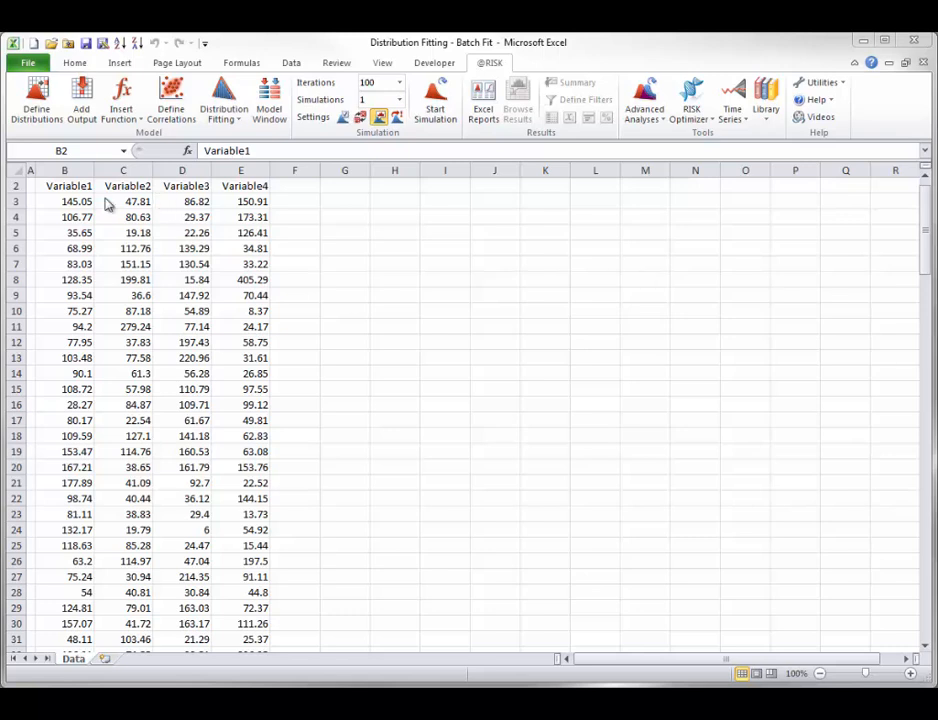
Step: Set up a batch fit of the four variables in B2:E152 with a fixed lower bound of 0
left_click(52, 188)
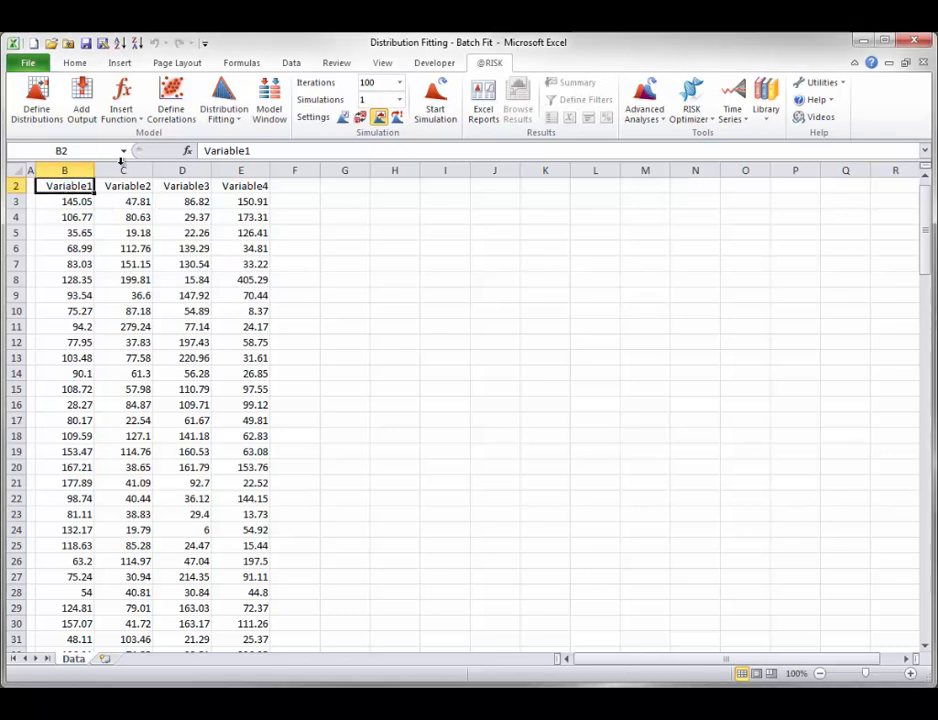
left_click(223, 112)
left_click(244, 153)
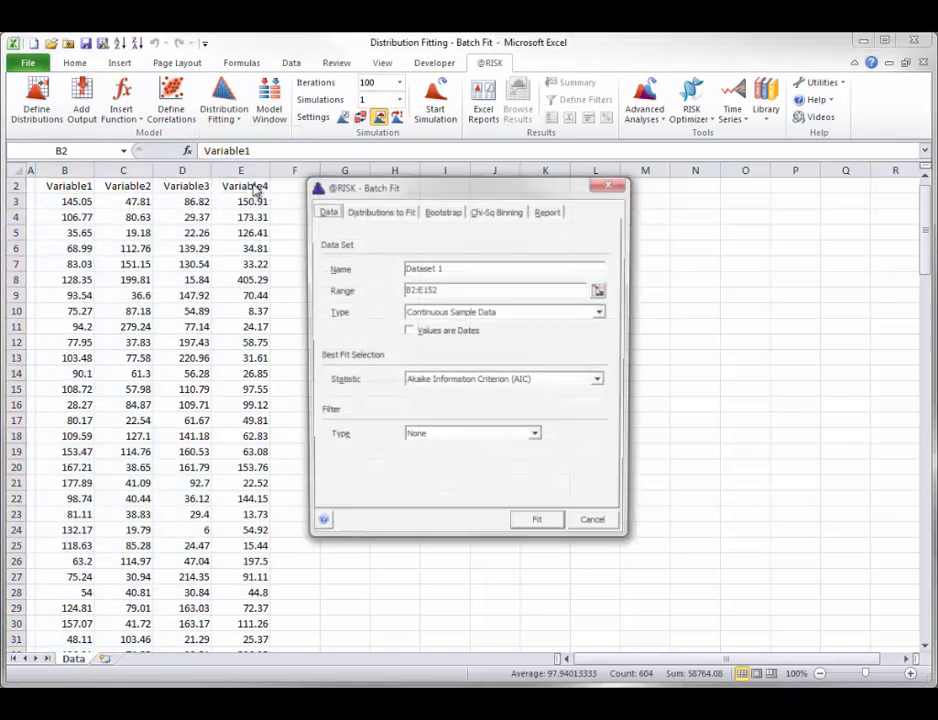
left_click_drag(410, 290, 419, 290)
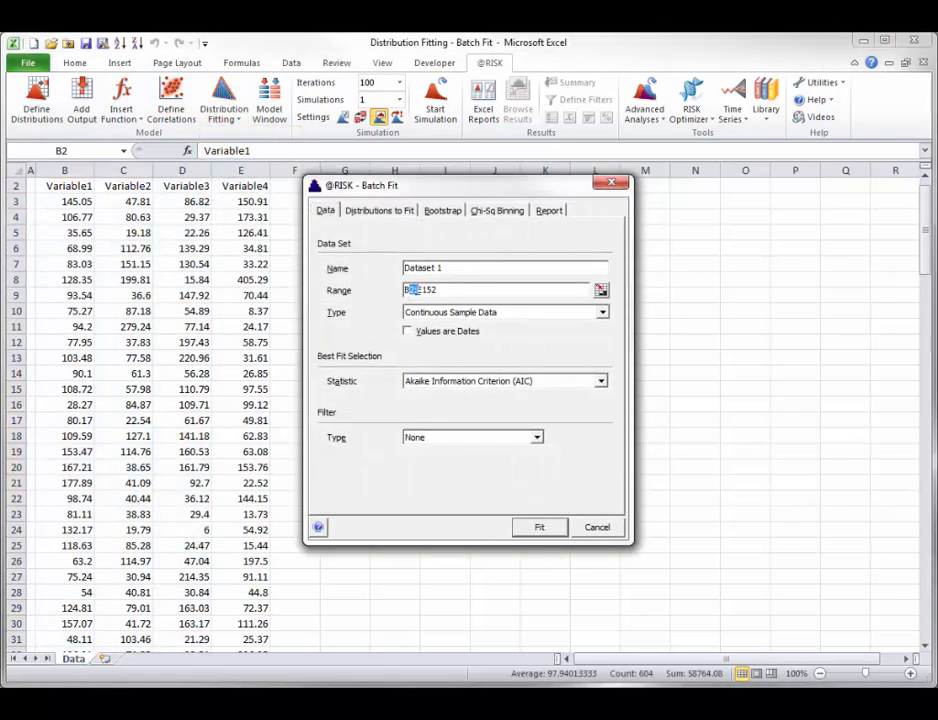
type("3")
left_click(383, 211)
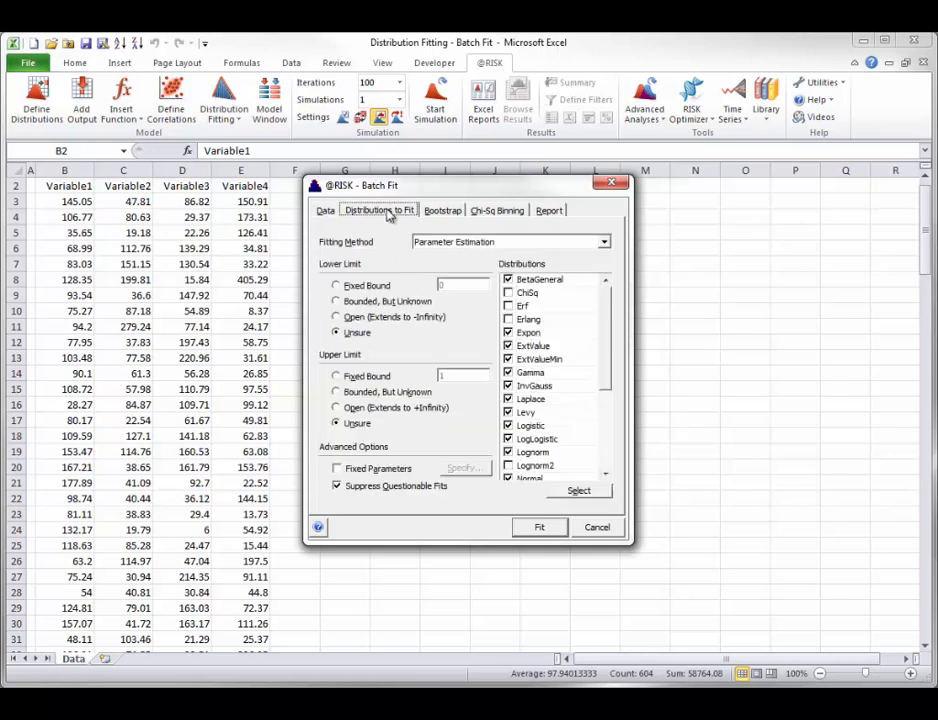
left_click(336, 286)
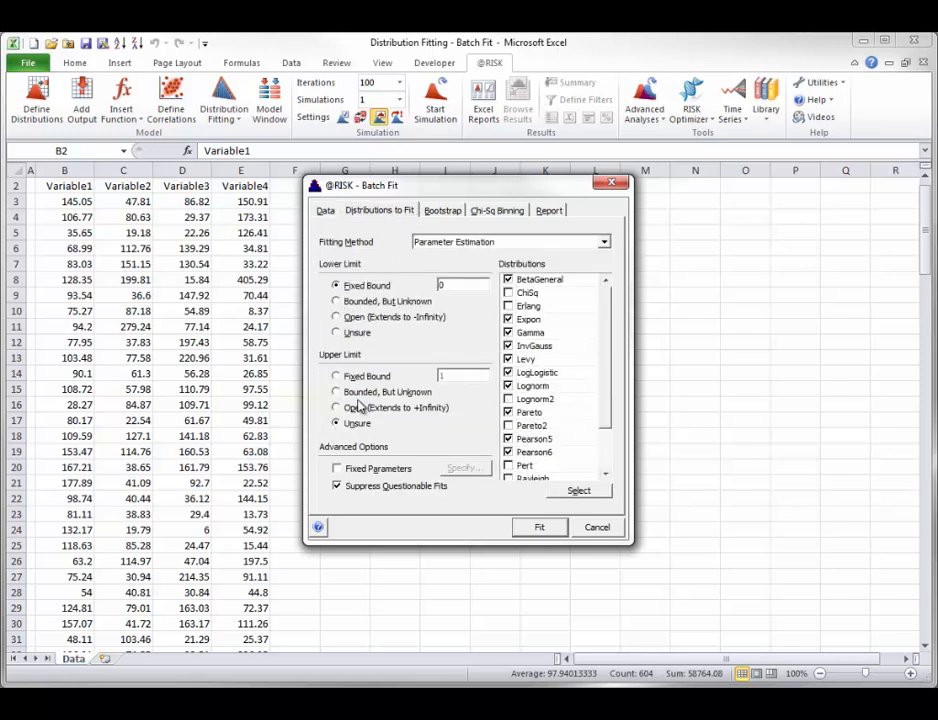
Step: Exclude InvGauss, Levy, LogLogistic, Pareto, Pearson5, Pearson6 and Uniform from the distributions in the batch fit
left_click(508, 345)
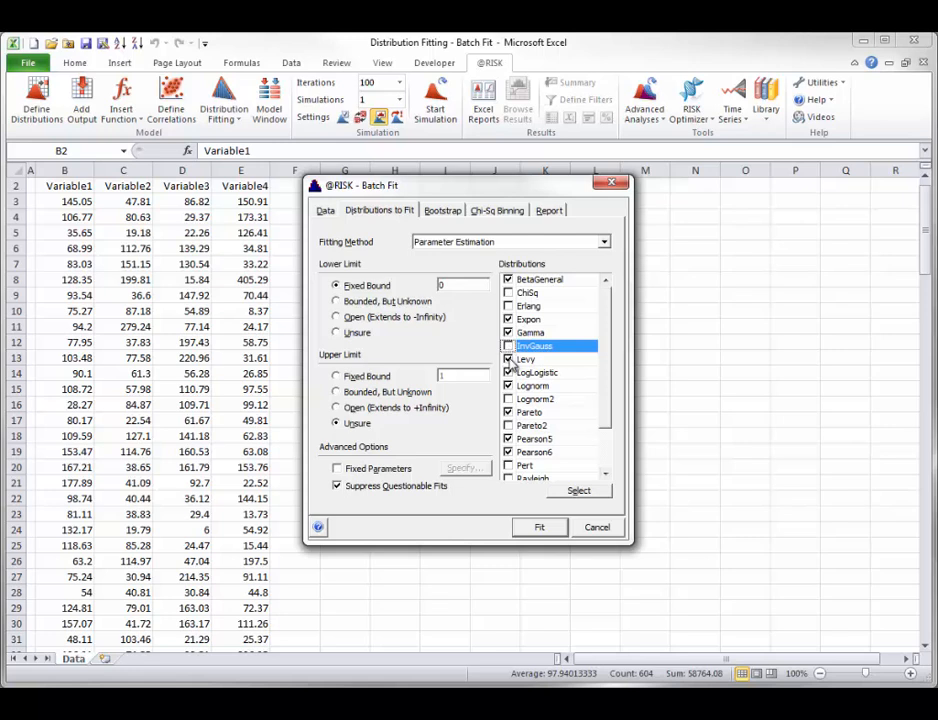
left_click(508, 358)
left_click(508, 372)
left_click(508, 385)
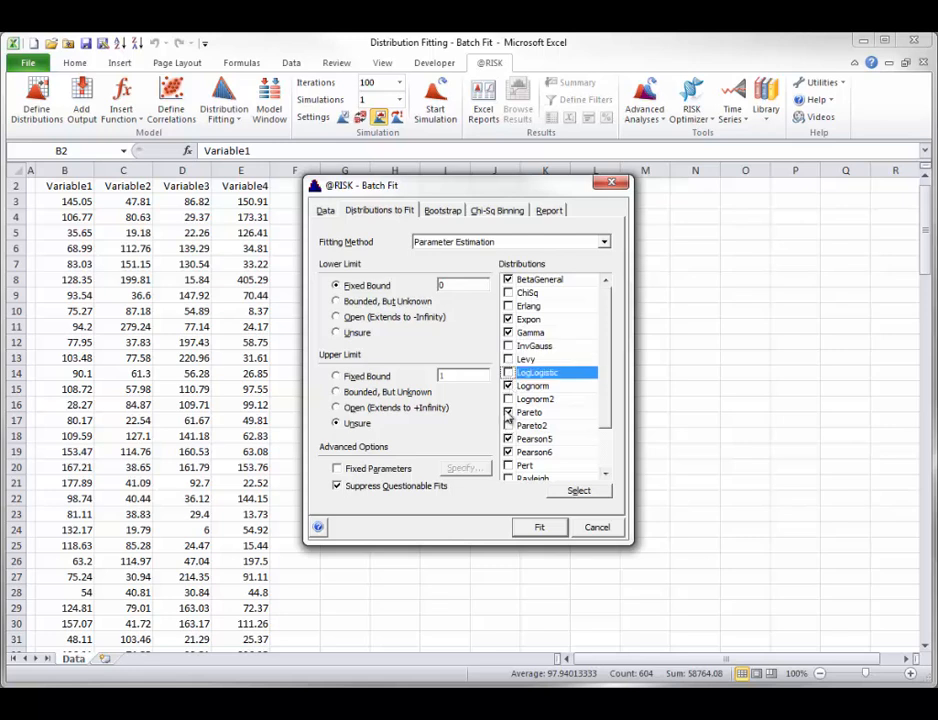
left_click(508, 412)
left_click(508, 440)
left_click(508, 453)
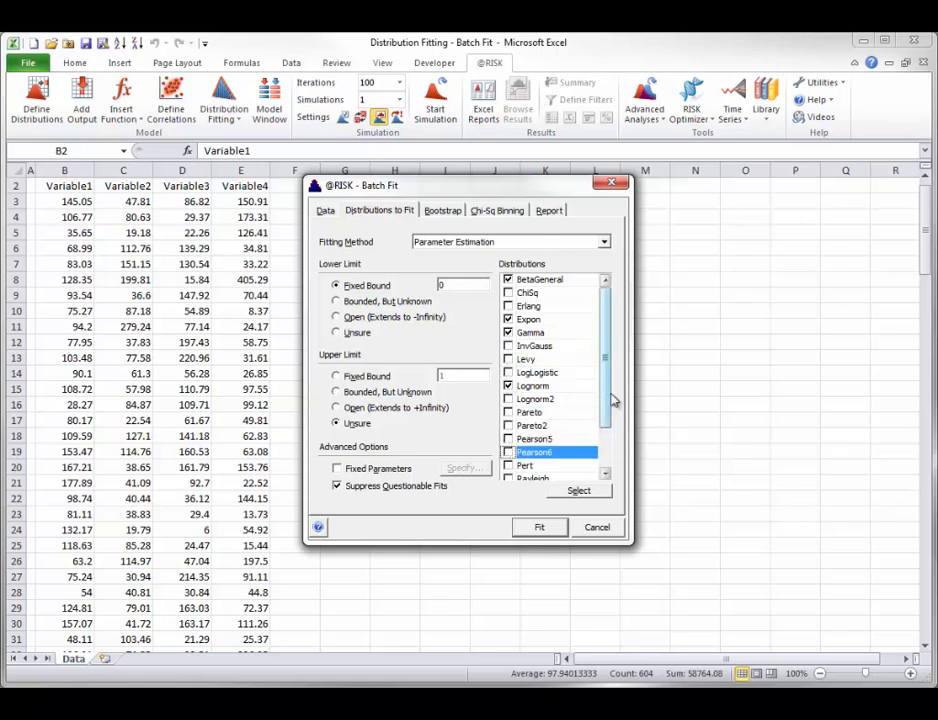
scroll(607, 404, "down", 2)
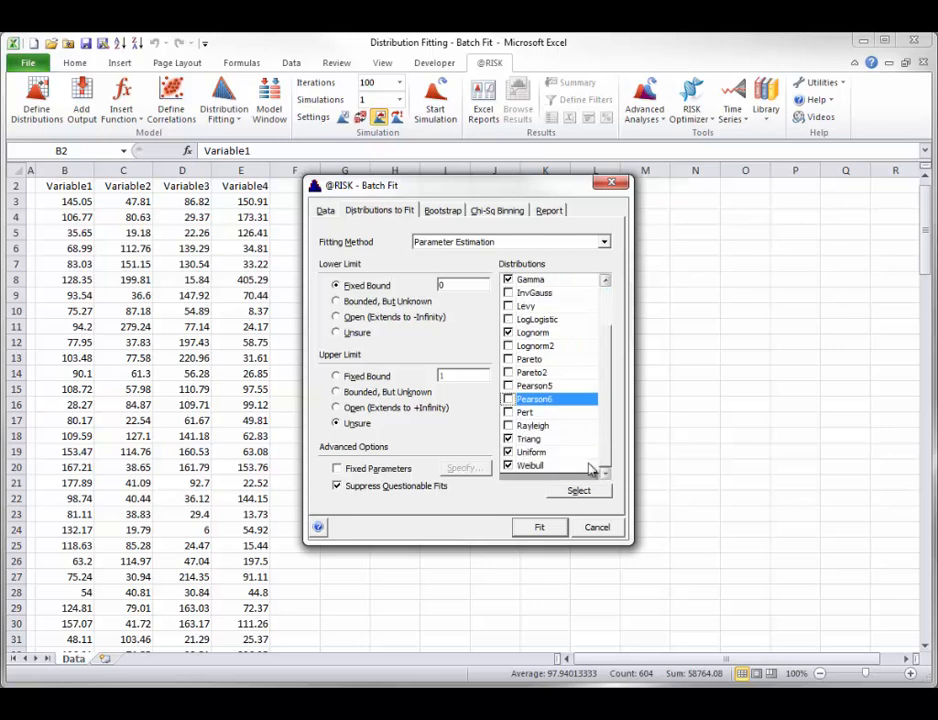
left_click(508, 452)
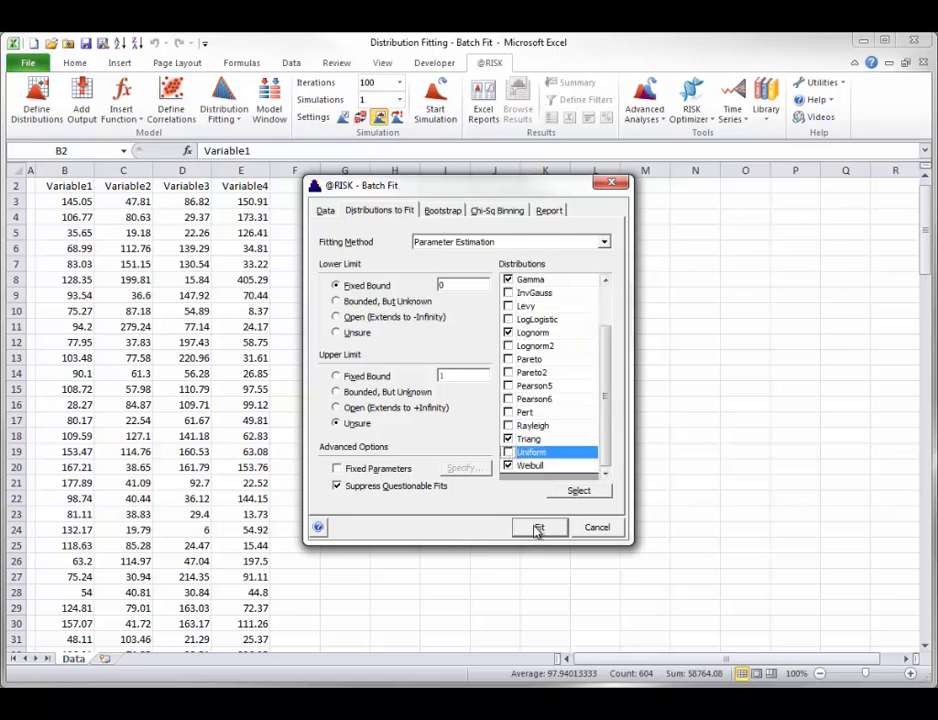
Step: Place the batch fit report in the current workbook instead of a new one, and run the fit
left_click(545, 212)
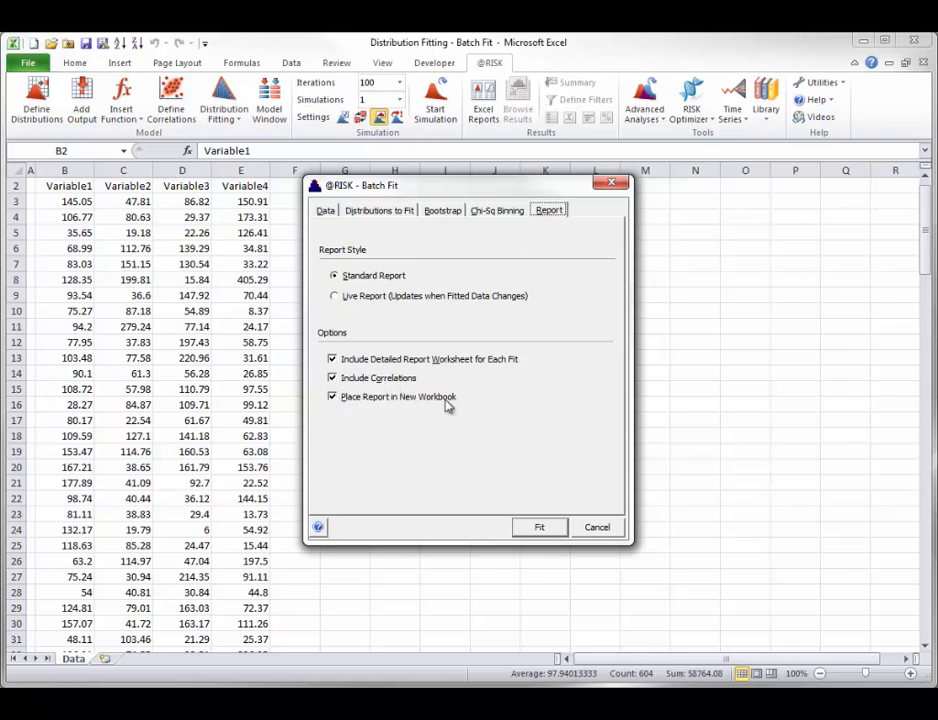
left_click(333, 397)
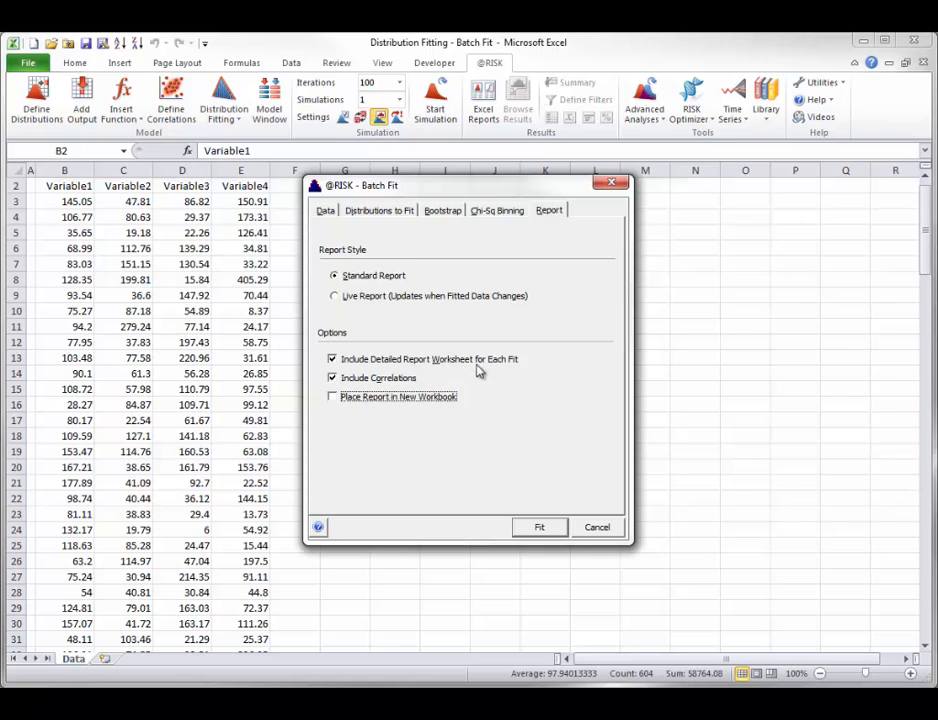
left_click(540, 528)
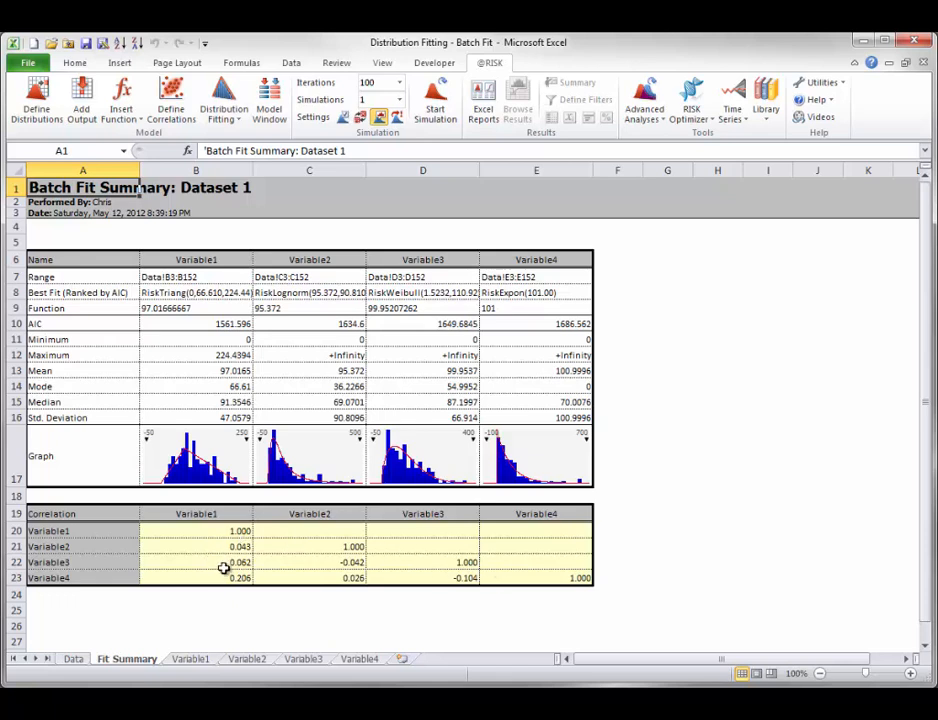
Step: Review the detailed Variable1 fit report, and inspect the Variable1 function in cell B9 of the Fit Summary sheet
left_click(191, 660)
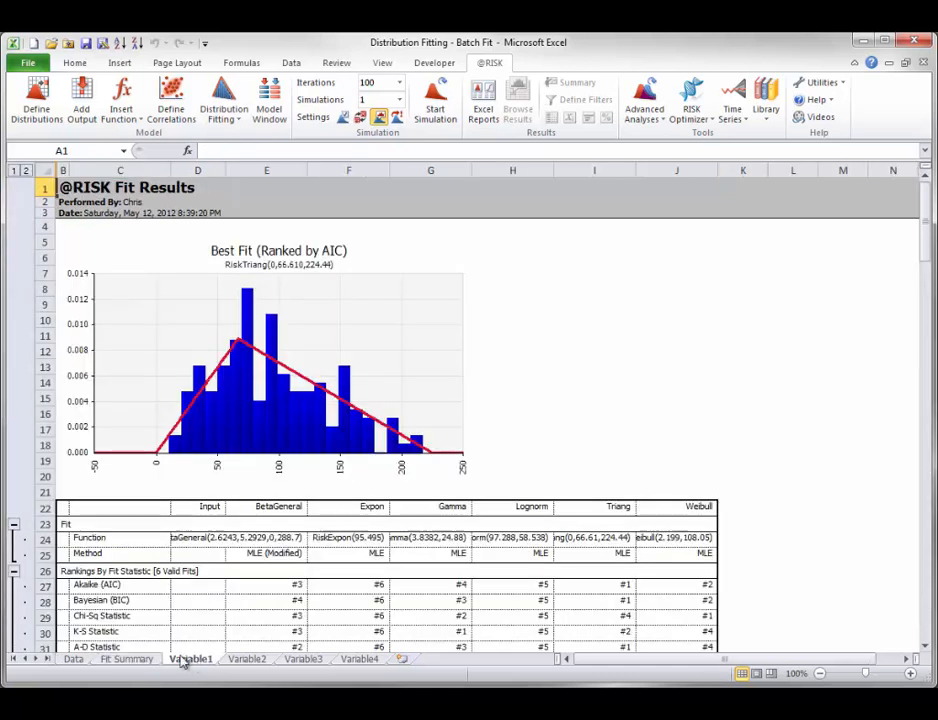
left_click(140, 661)
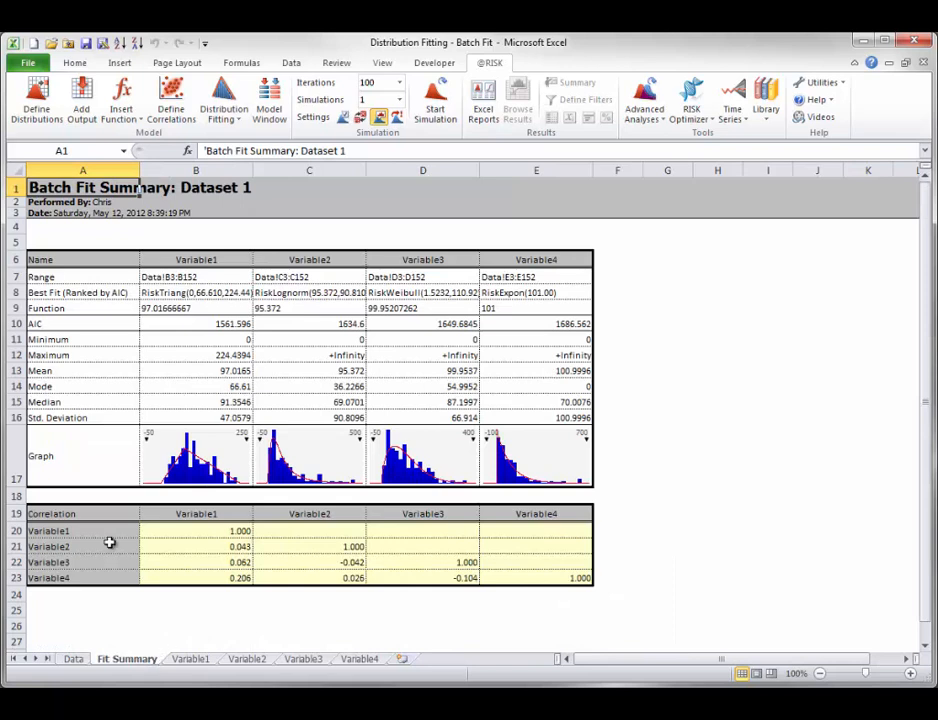
left_click(160, 309)
double_click(163, 308)
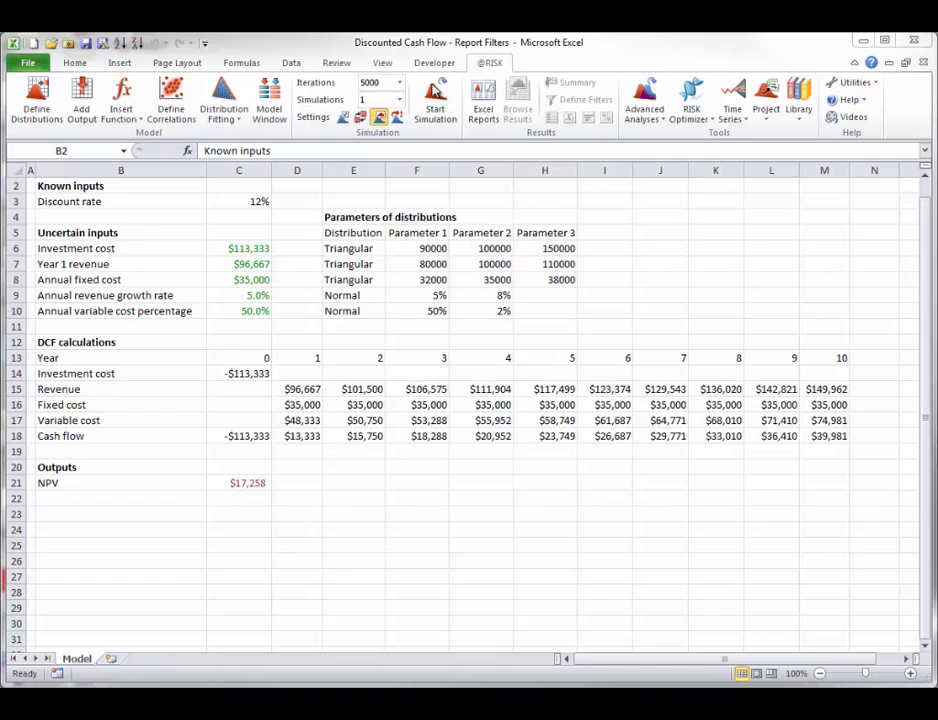
Step: Run the 5000-iteration simulation of the discounted cash flow model, and close the NPV output graph
left_click(435, 95)
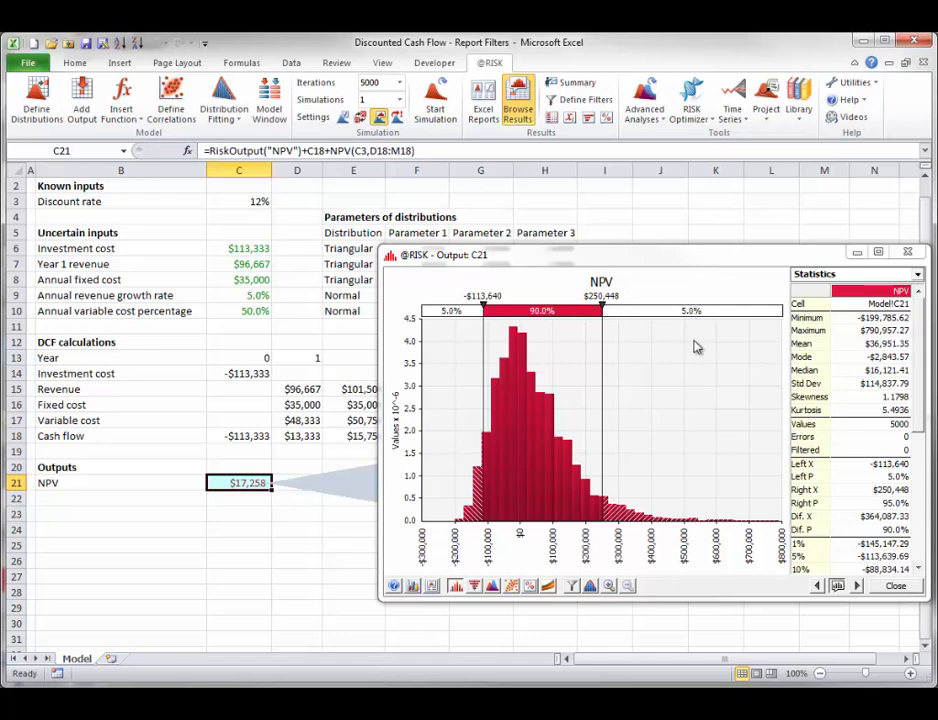
left_click(895, 587)
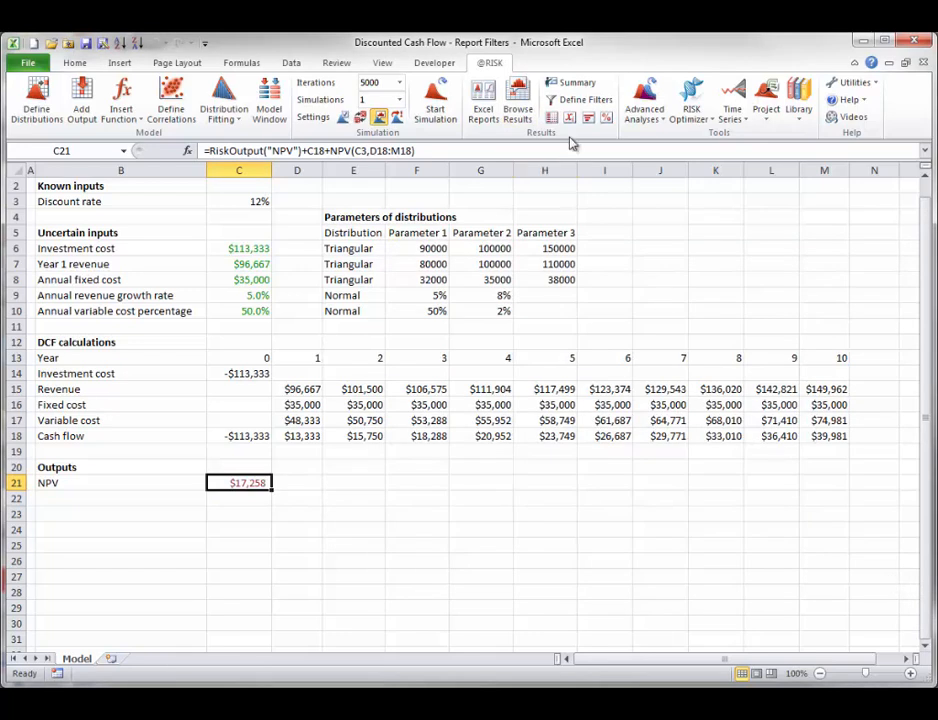
Step: Enable simulation result filters and apply an Iteration filter on the annual revenue growth rate from the 25% to the 75% percentile
left_click(583, 103)
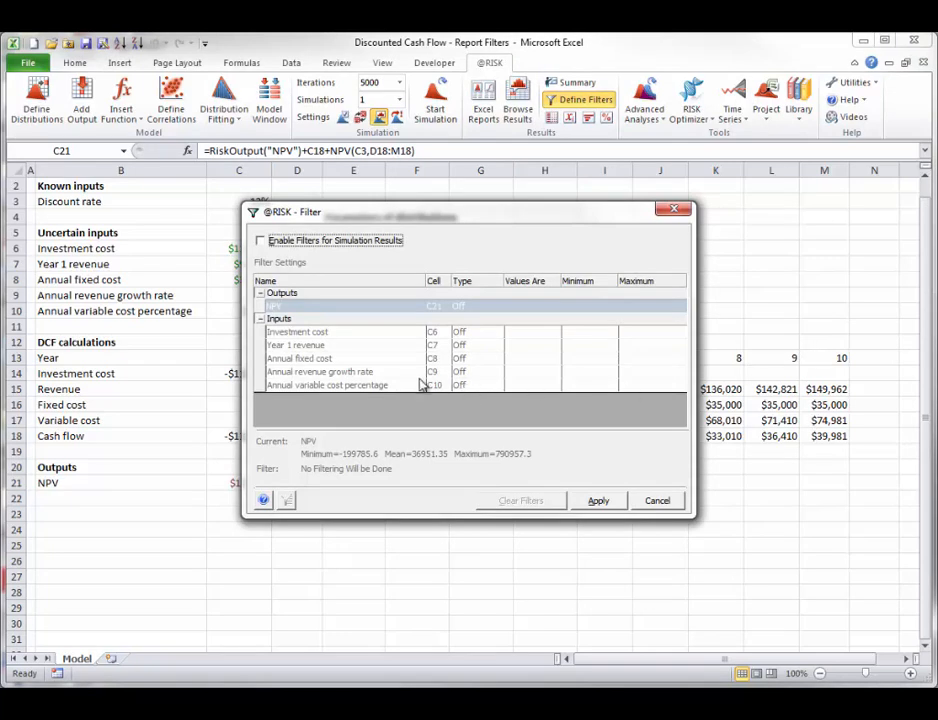
key("space")
left_click(492, 373)
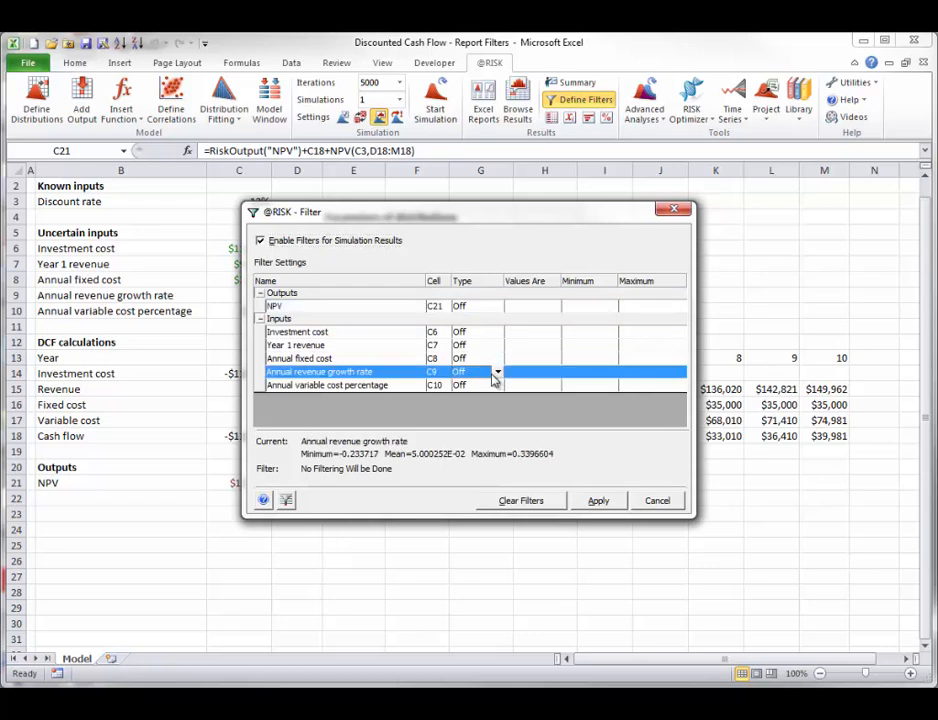
left_click(498, 372)
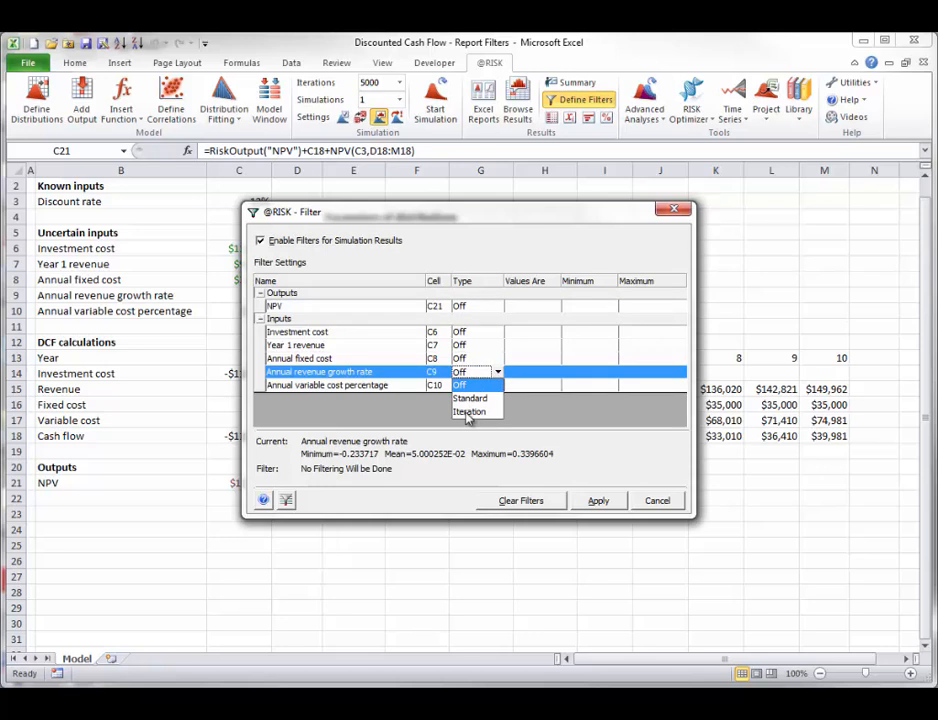
left_click(467, 412)
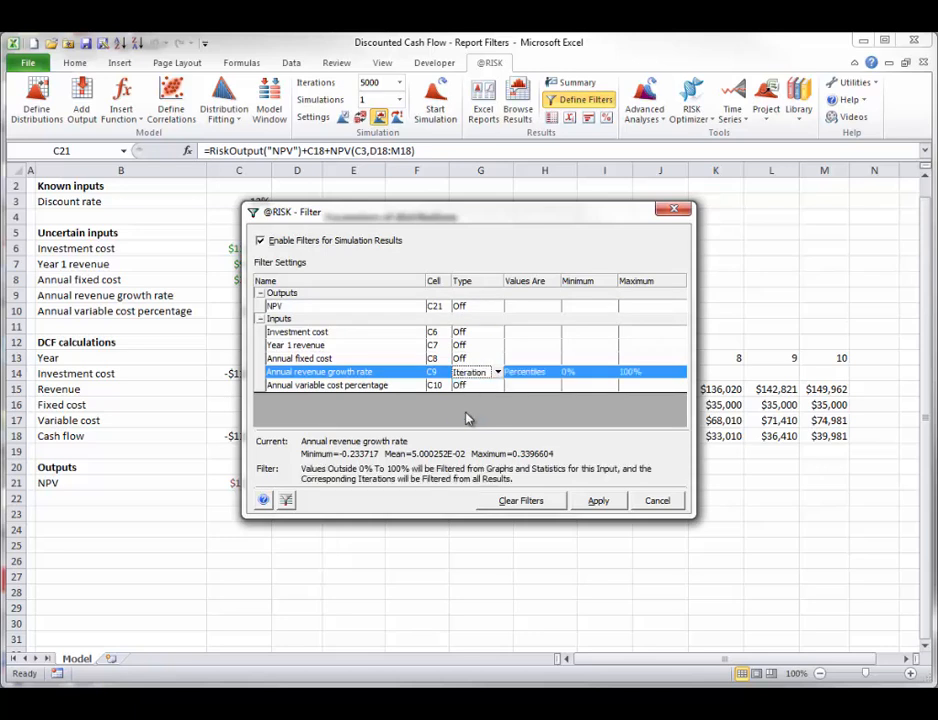
left_click(577, 377)
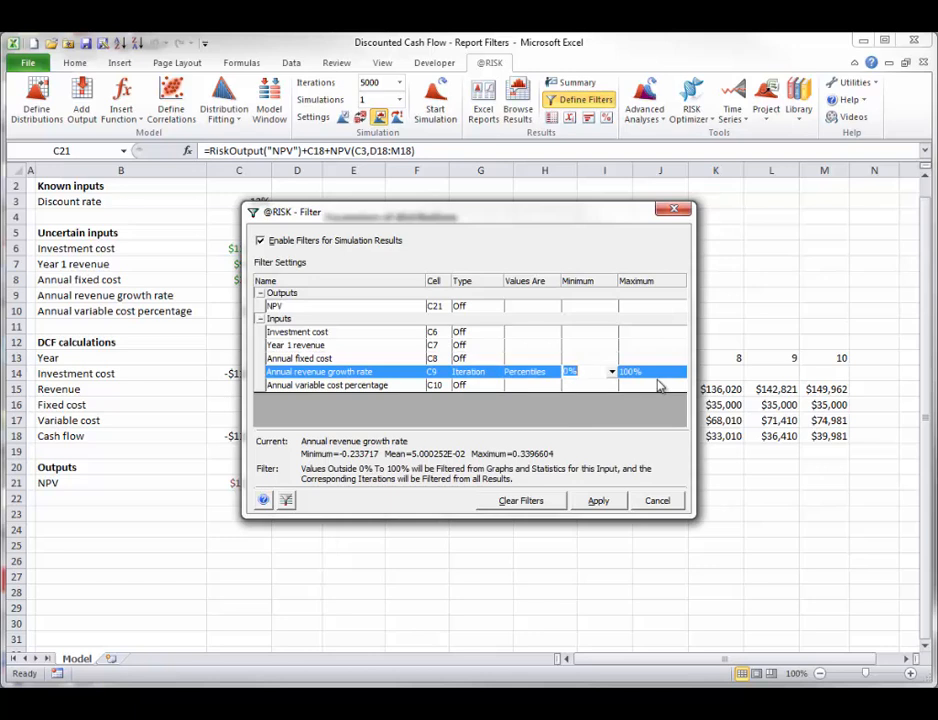
type("25")
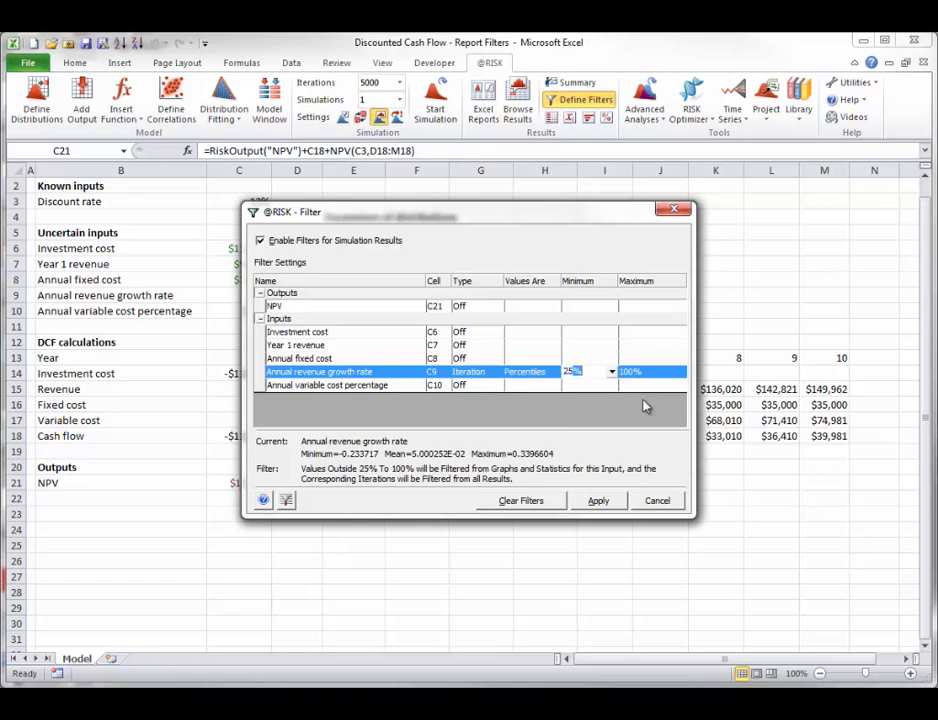
left_click(624, 372)
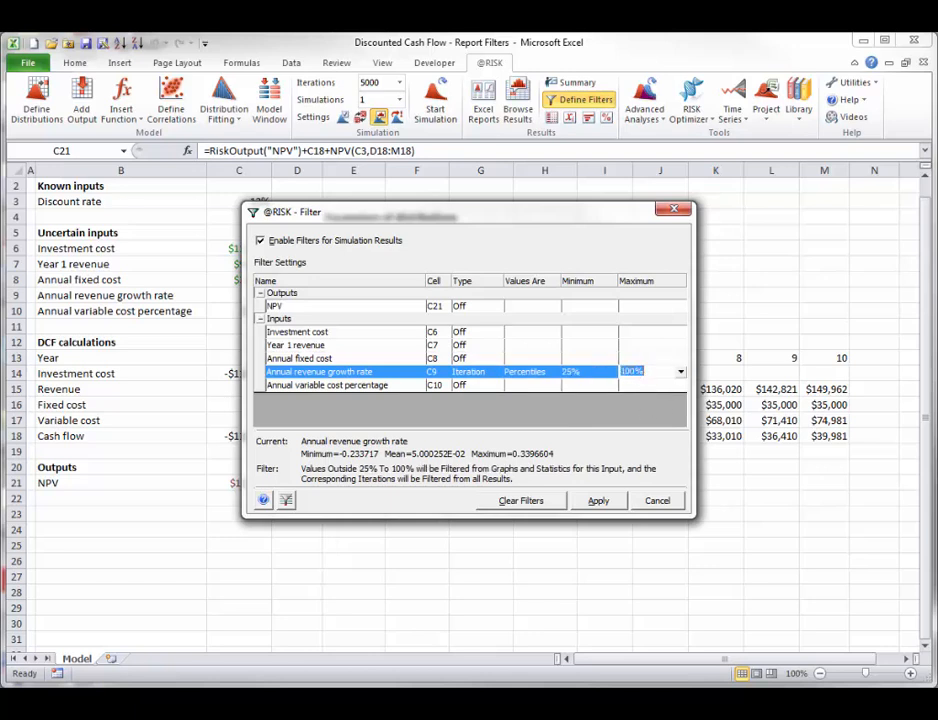
type("75")
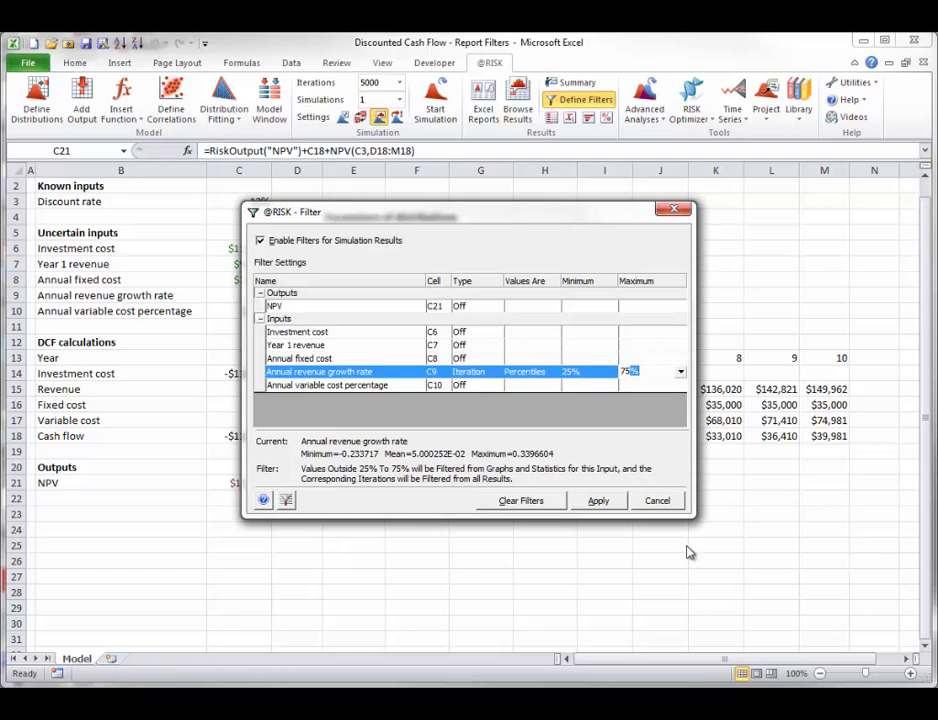
left_click(601, 502)
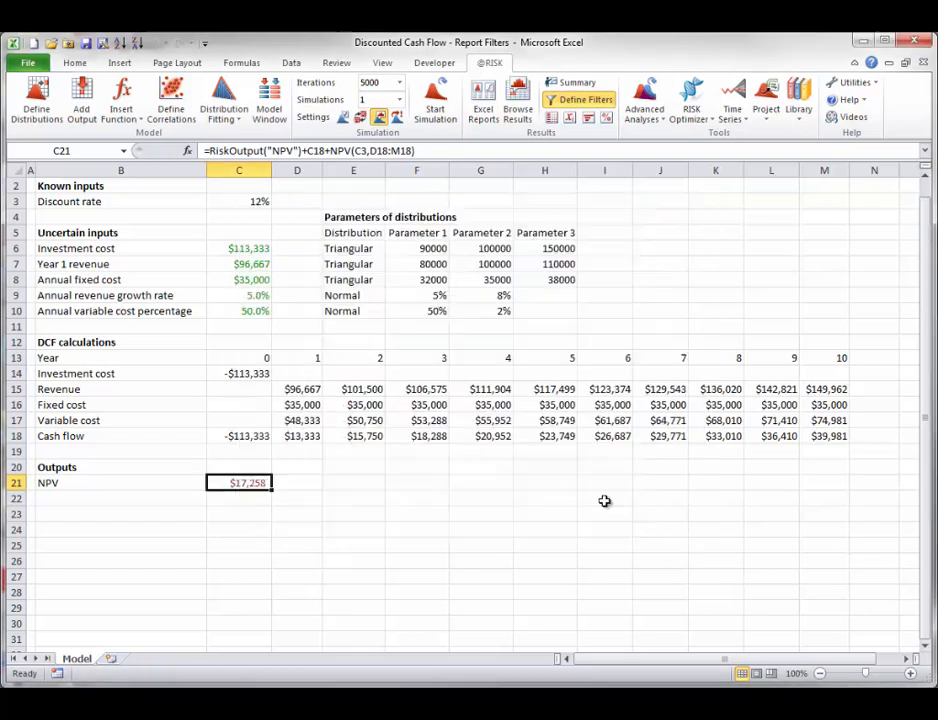
Step: Review the result filter settings without changing them, and examine the filtered NPV output graph and its statistics
left_click(568, 100)
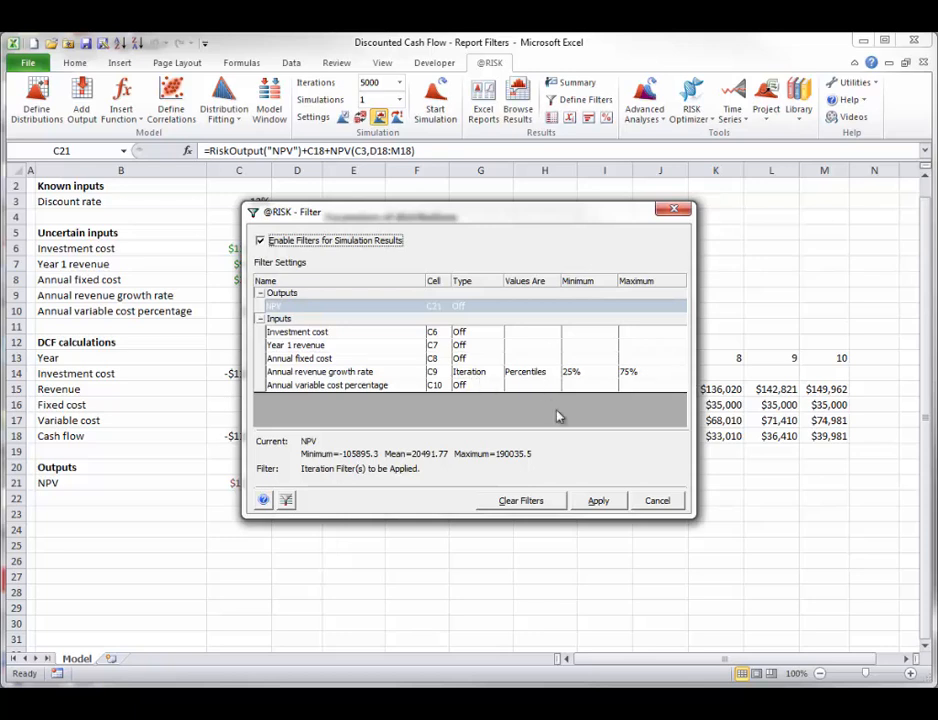
left_click(656, 502)
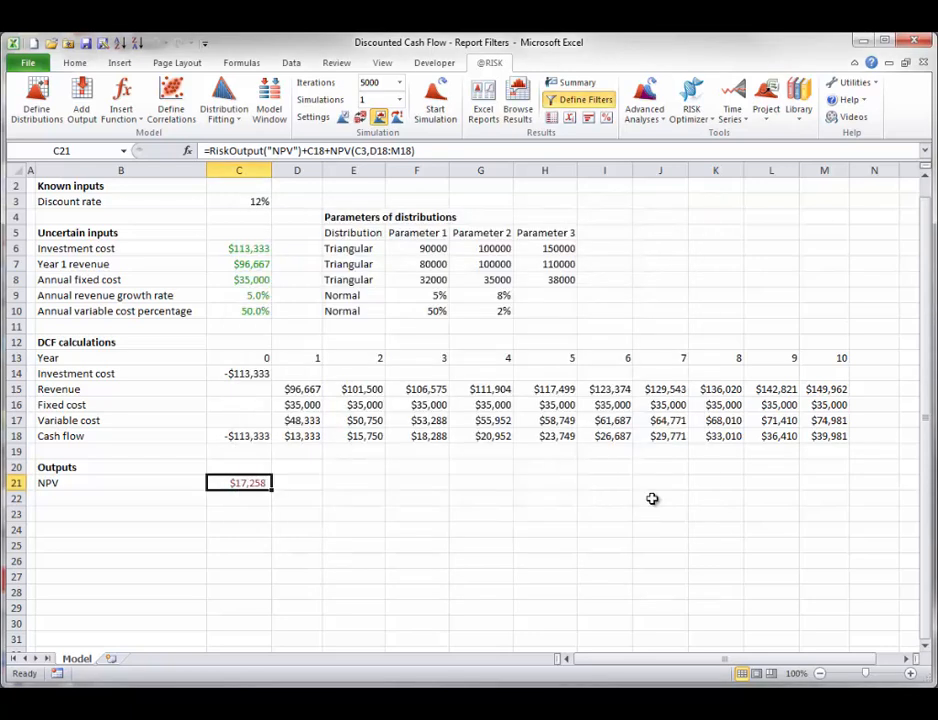
left_click(518, 108)
left_click_drag(631, 260, 511, 200)
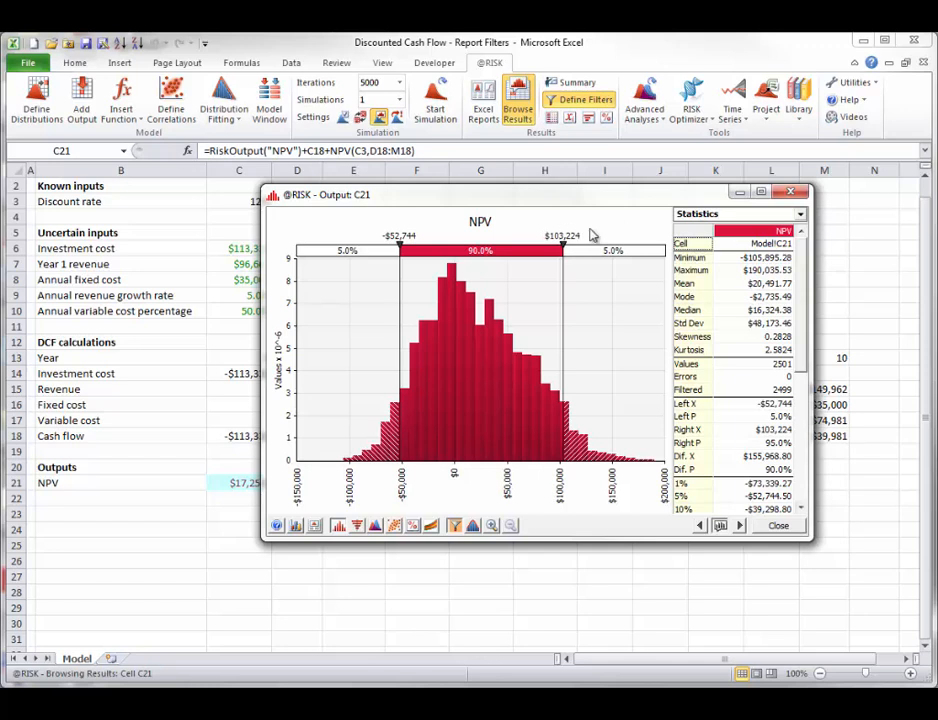
left_click(776, 524)
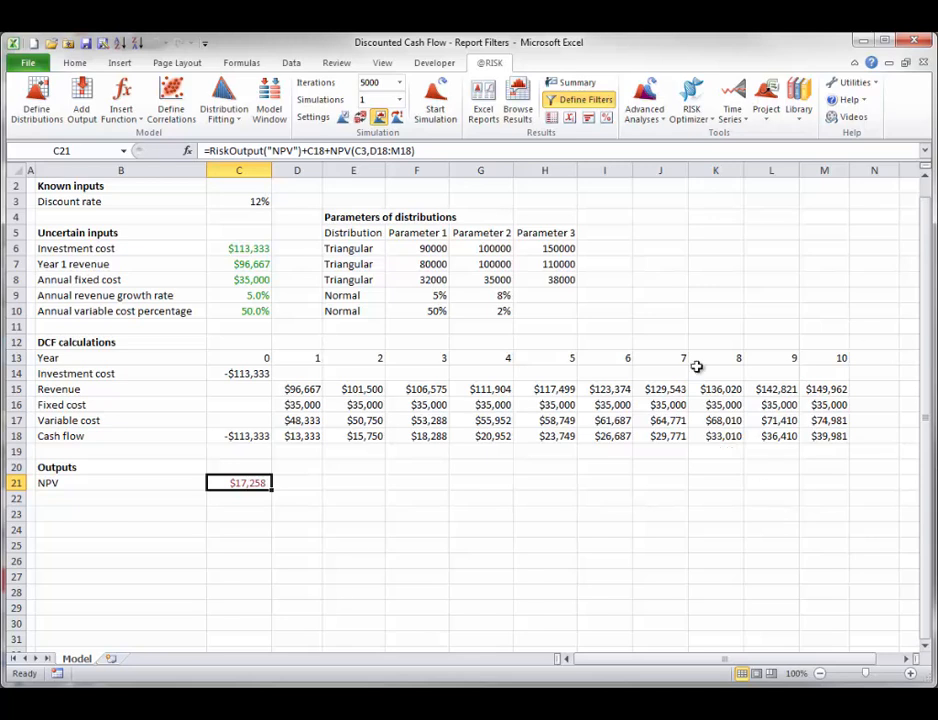
Step: Change the annual revenue growth rate filter type to Standard and apply it
left_click(605, 118)
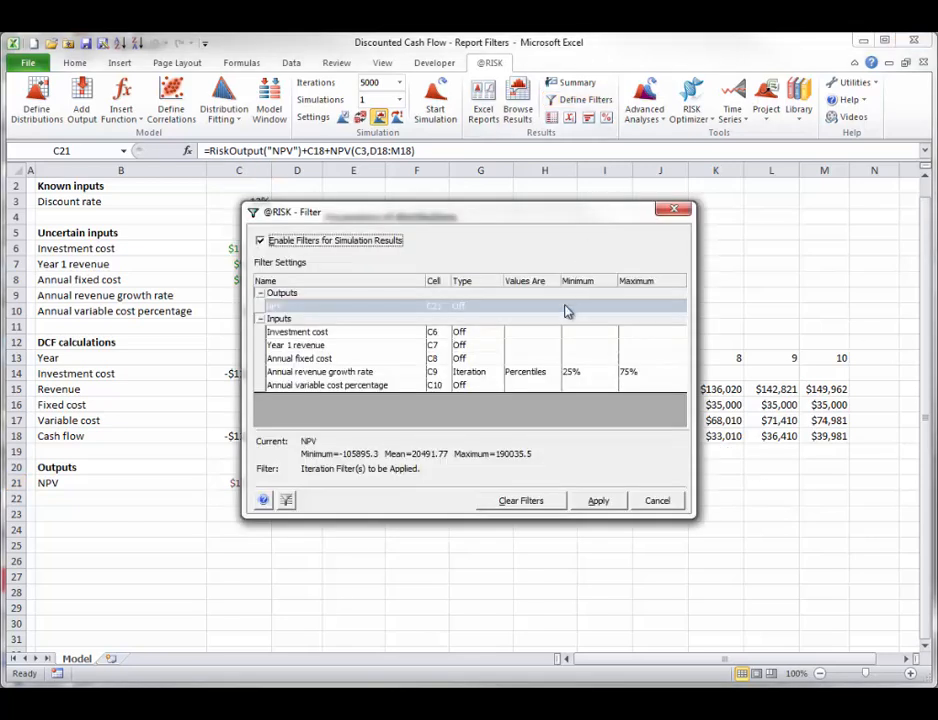
left_click(517, 373)
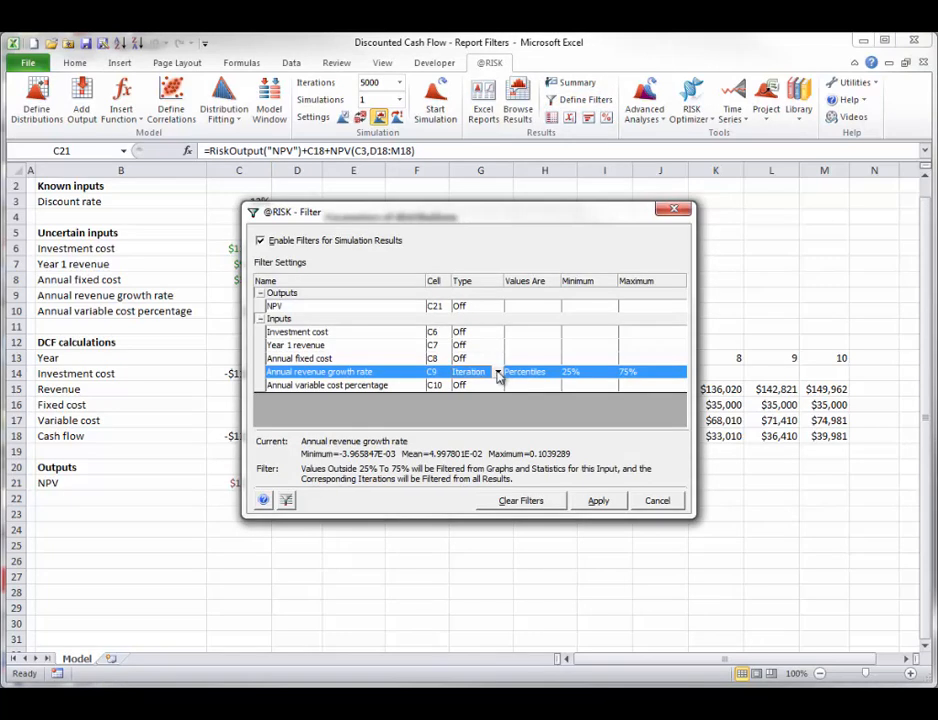
left_click(497, 372)
left_click(471, 398)
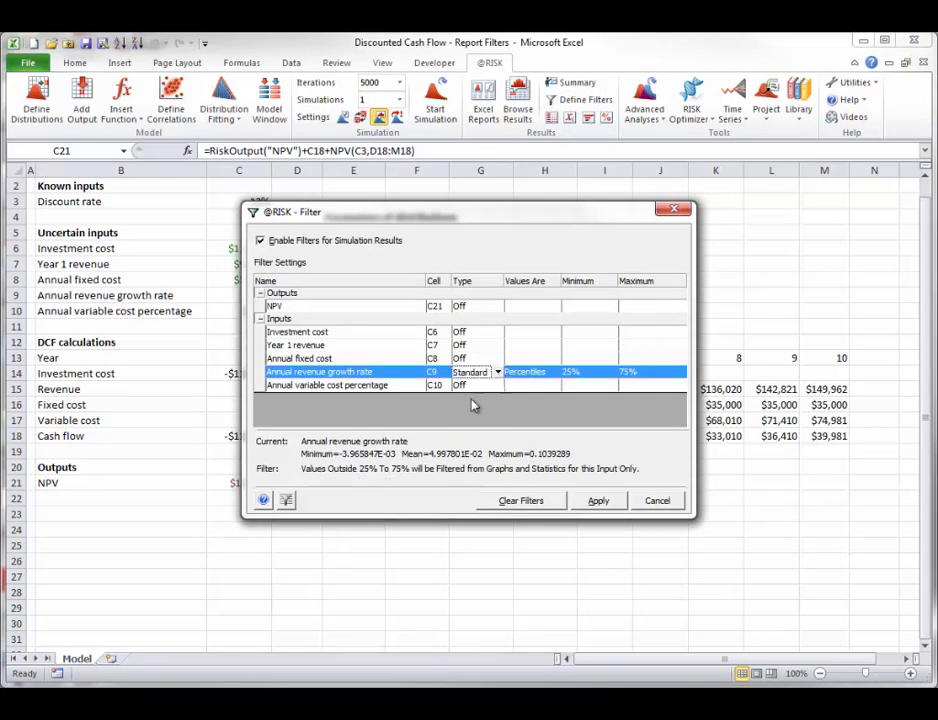
left_click(597, 501)
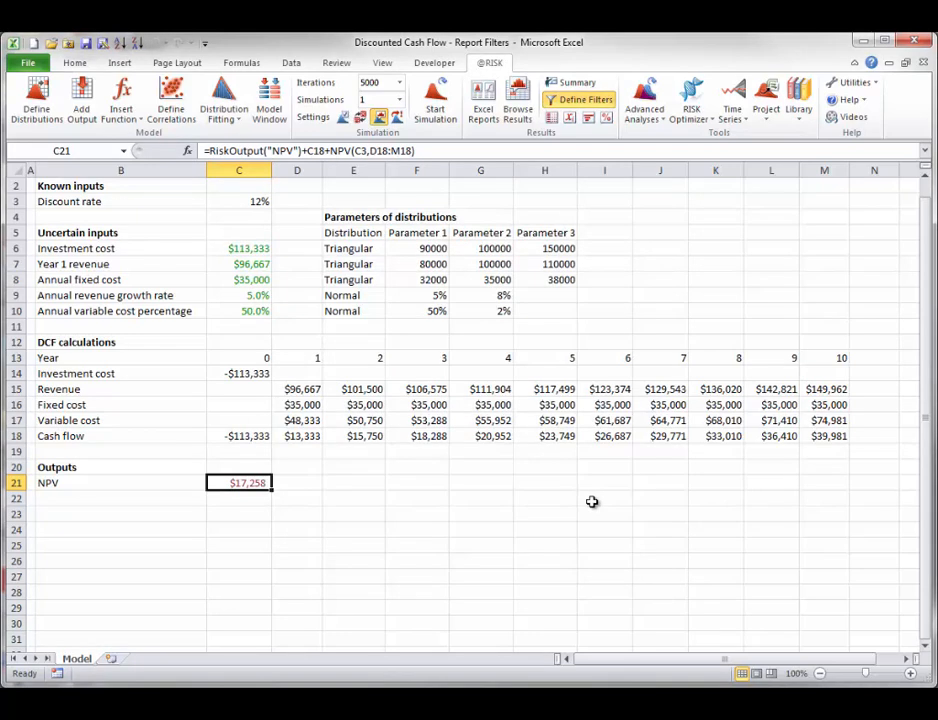
Step: Browse the simulated results of the annual revenue growth rate in C9 and of NPV in C21, and close the graph
left_click(247, 292)
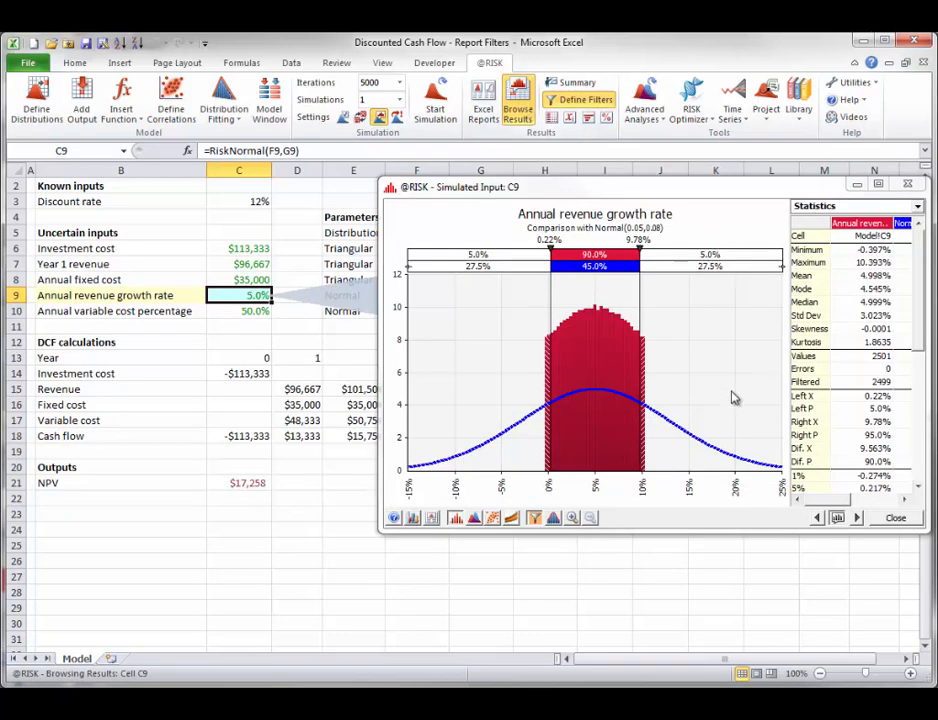
left_click(241, 483)
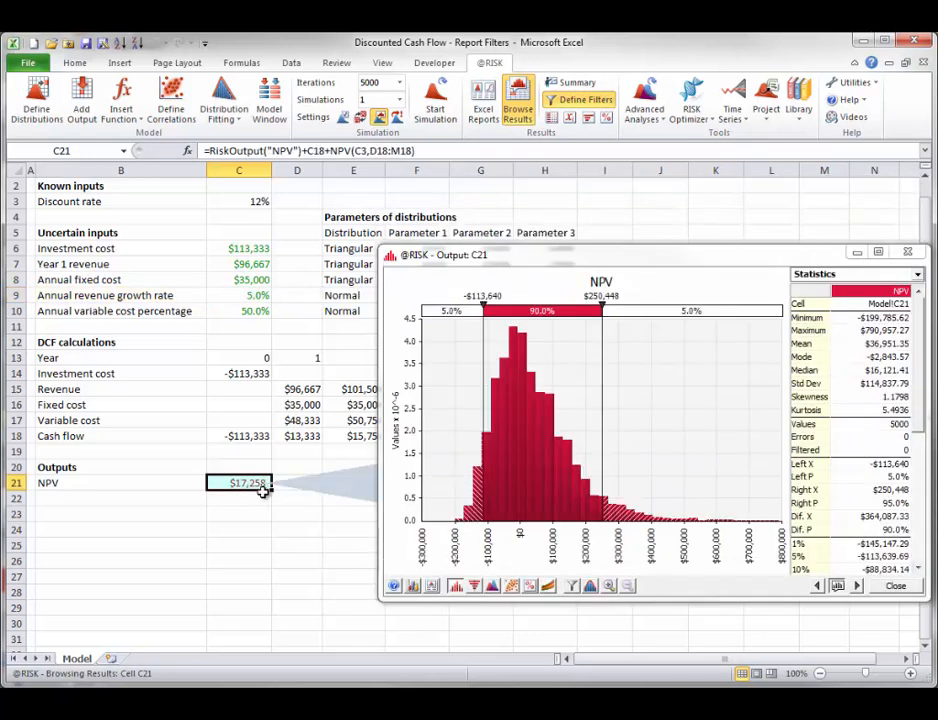
left_click(900, 590)
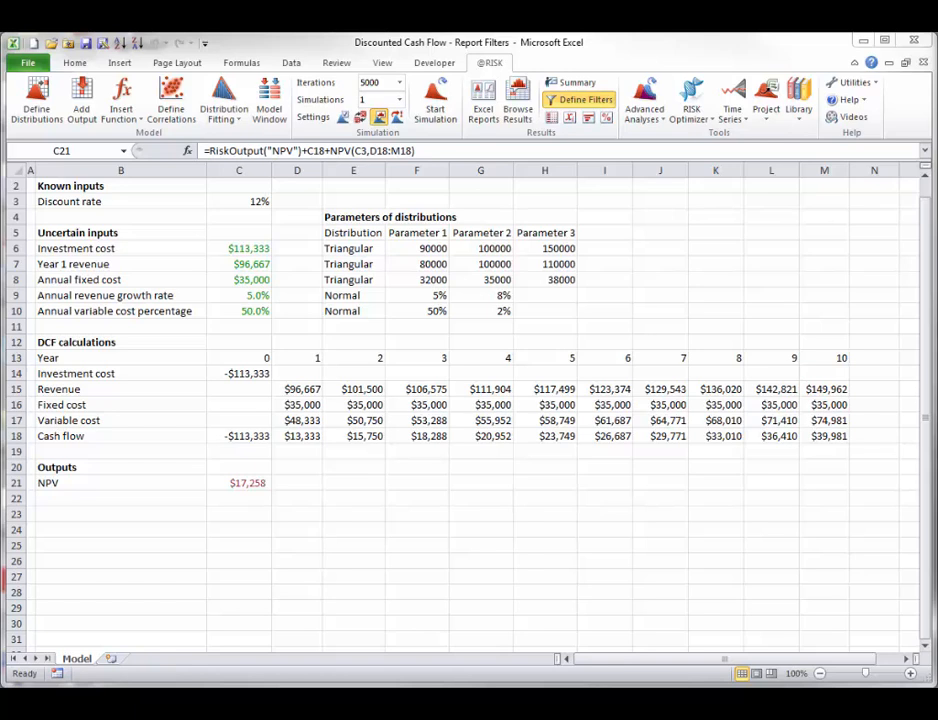
Step: Clear all simulation result filters and apply the change
left_click(585, 102)
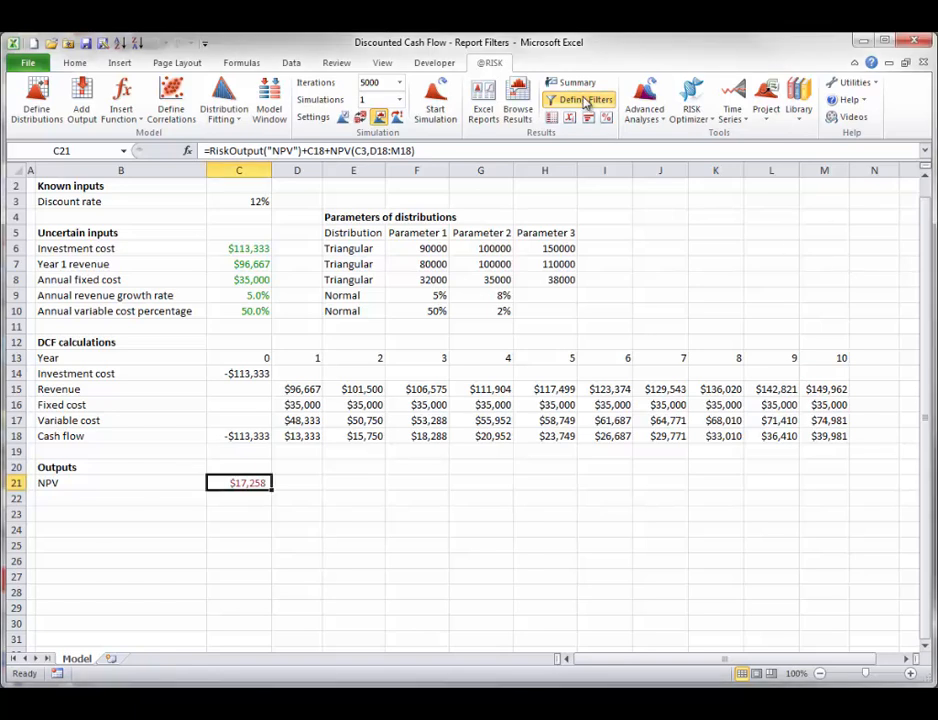
left_click(585, 102)
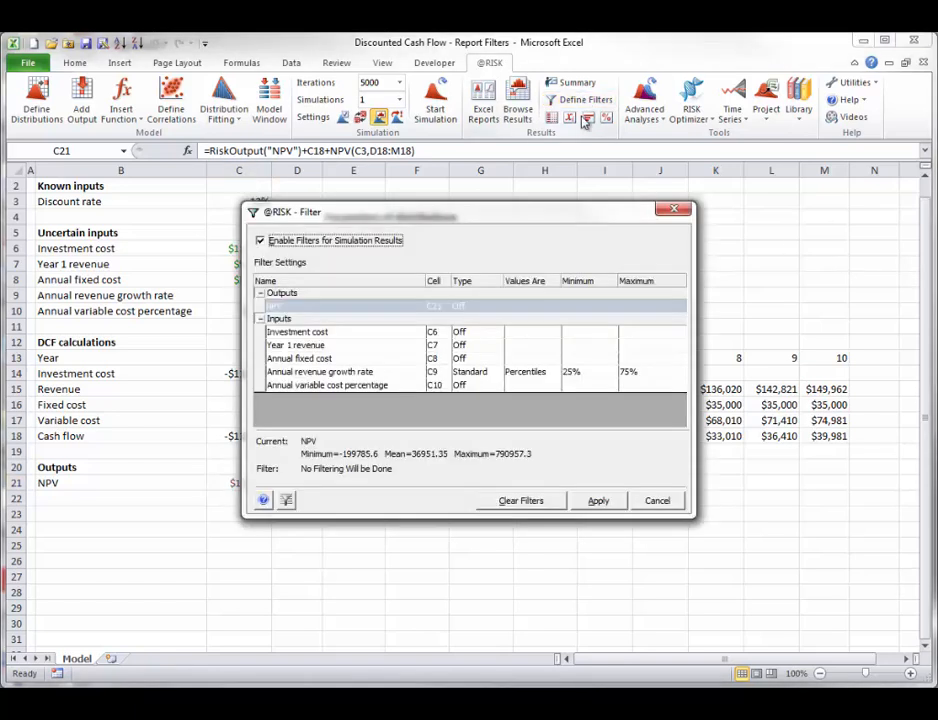
left_click(466, 373)
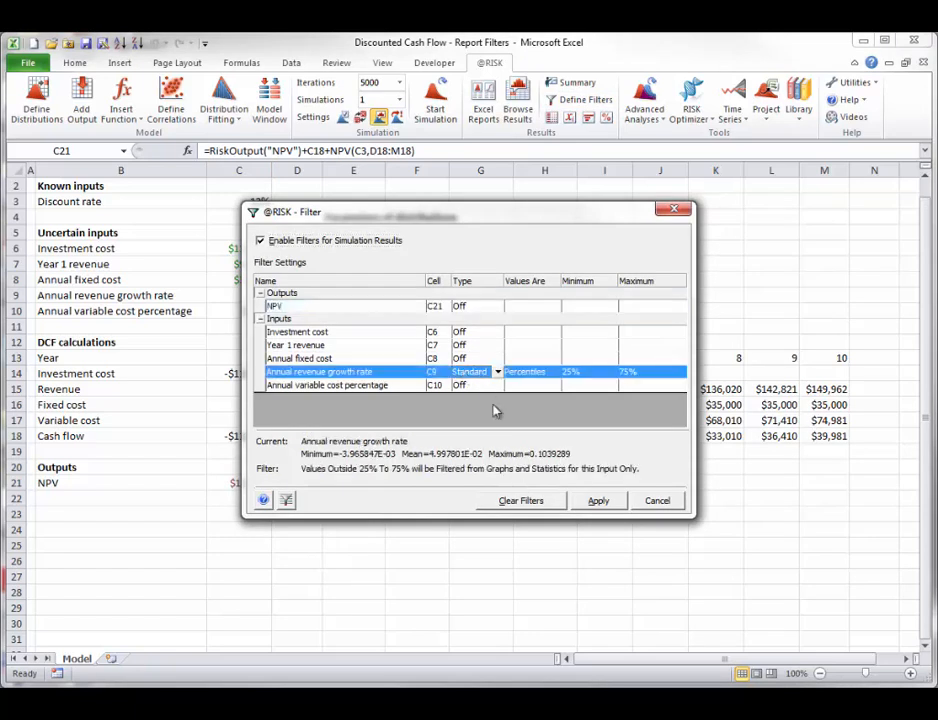
left_click(513, 503)
left_click(738, 375)
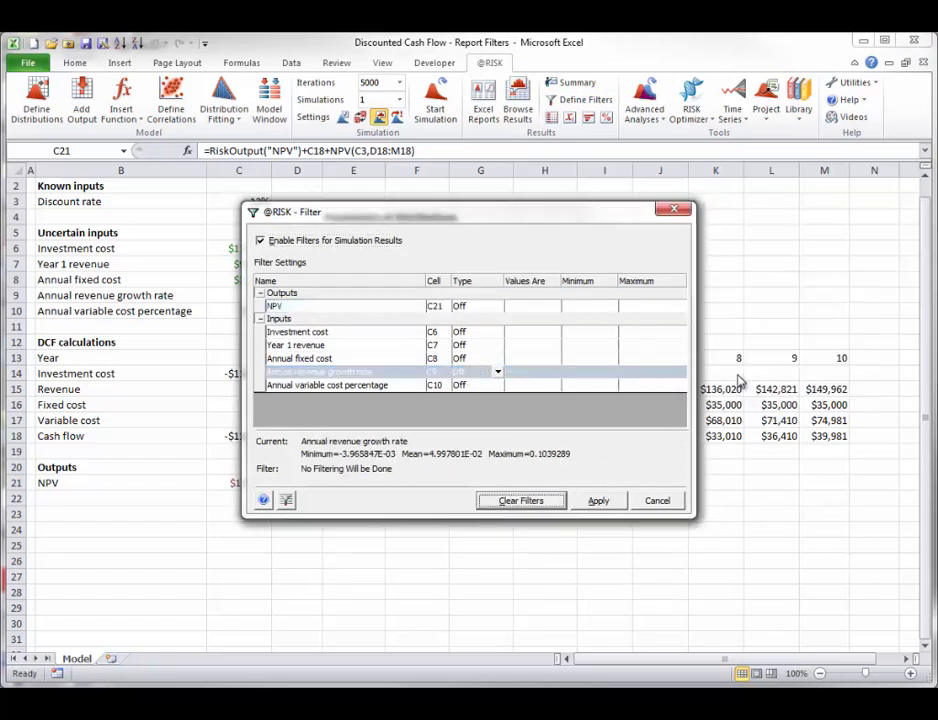
left_click(598, 500)
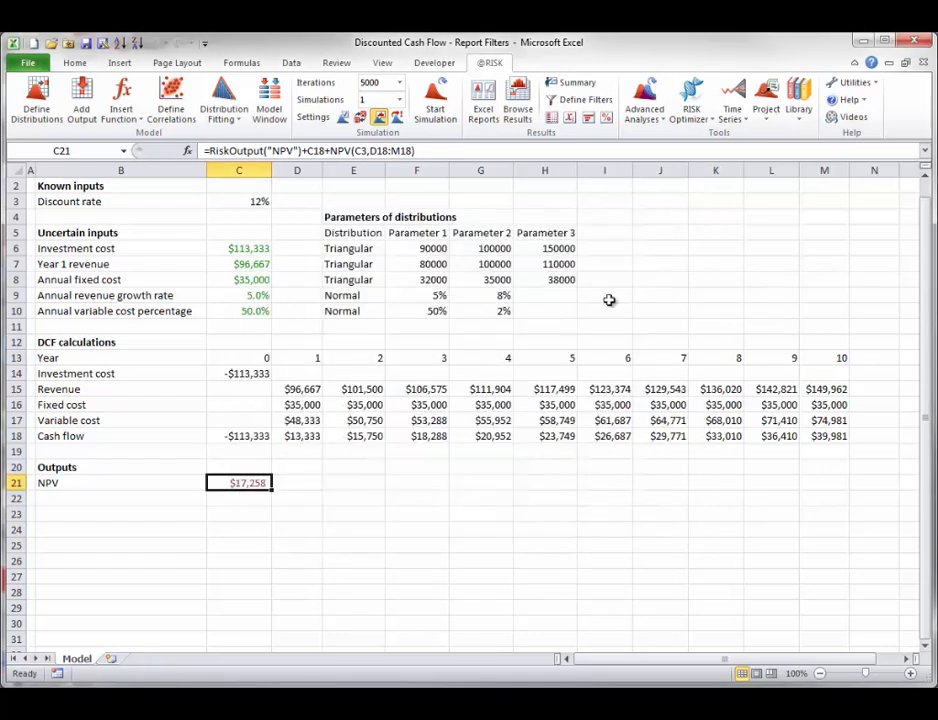
Step: Enable simulation result filters and apply a Standard filter on the NPV output from the 10% to the 90% percentile
left_click(584, 100)
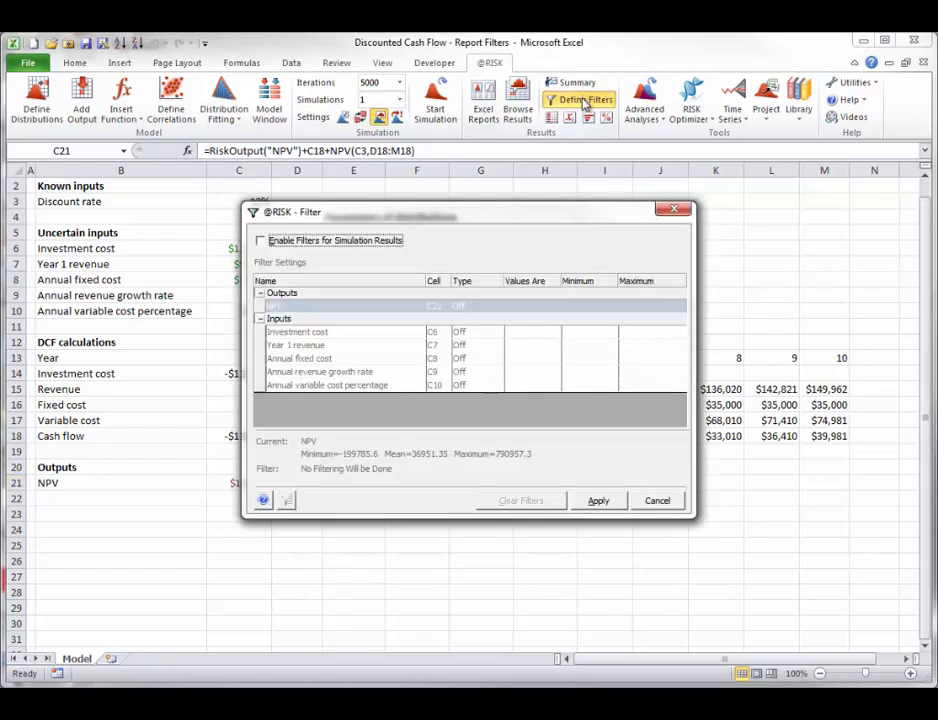
key("space")
left_click(473, 312)
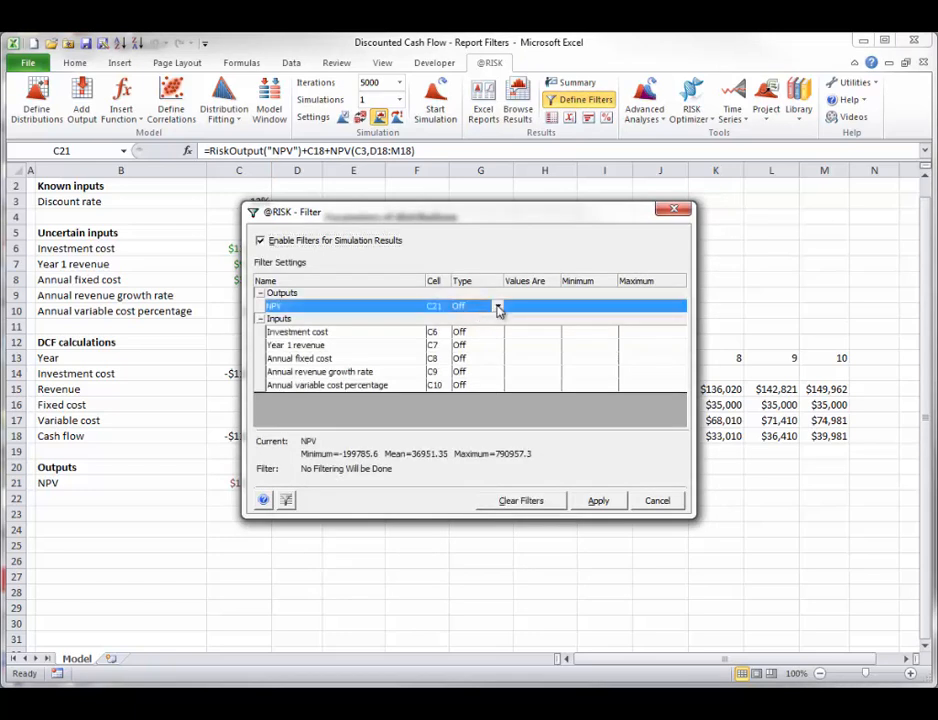
left_click(499, 308)
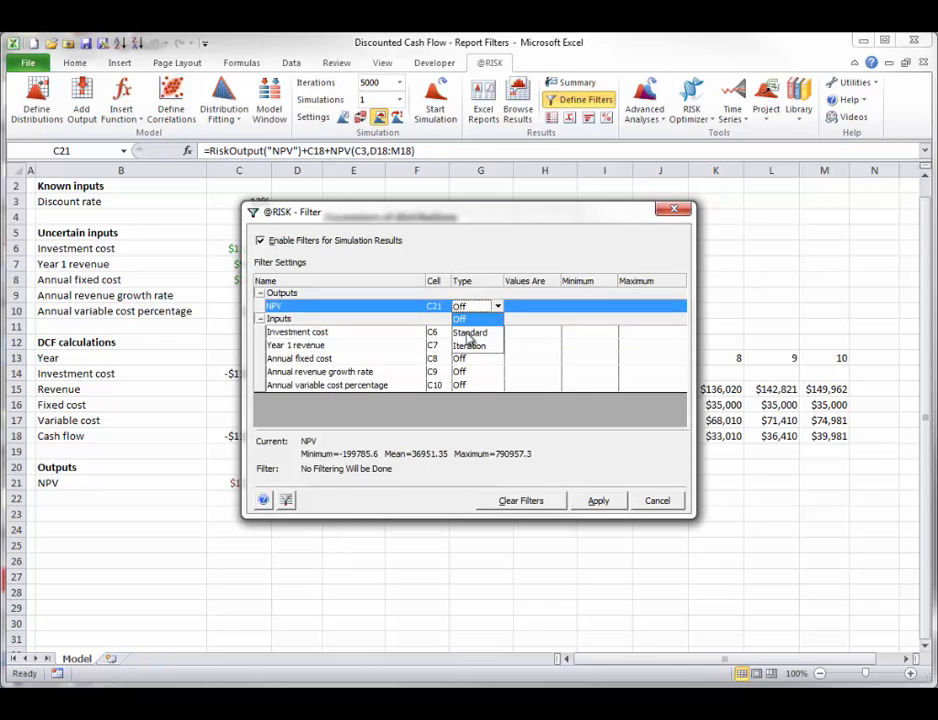
left_click(468, 333)
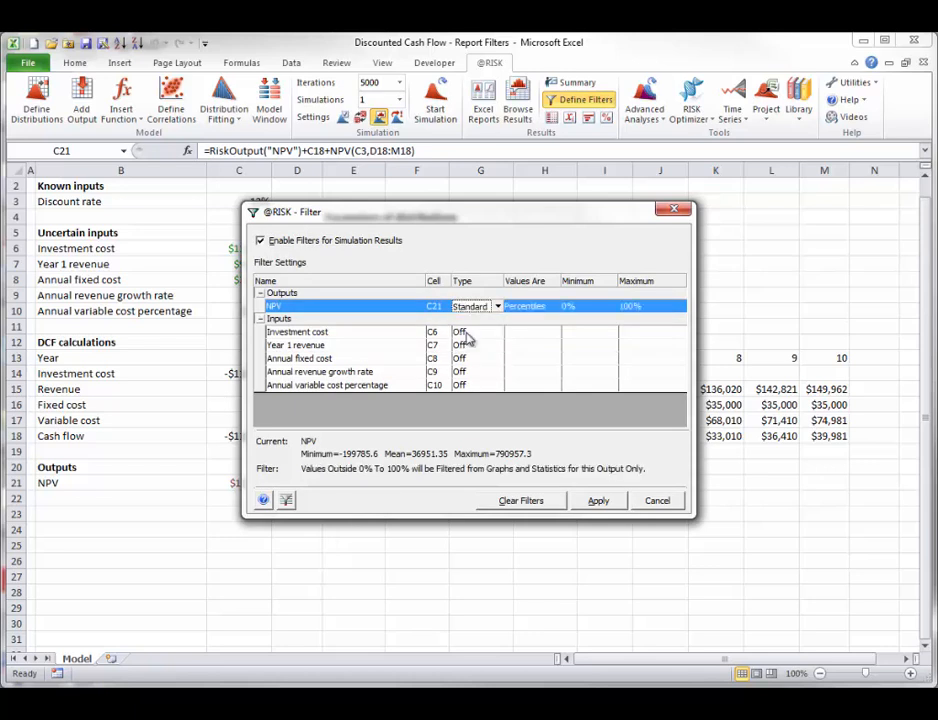
left_click(575, 308)
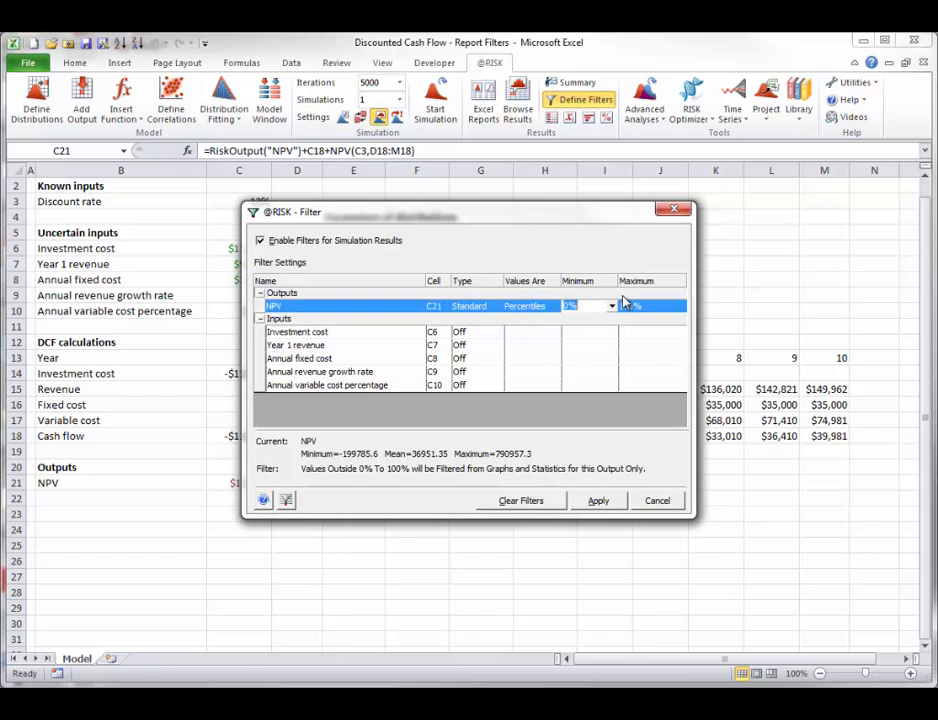
type("10")
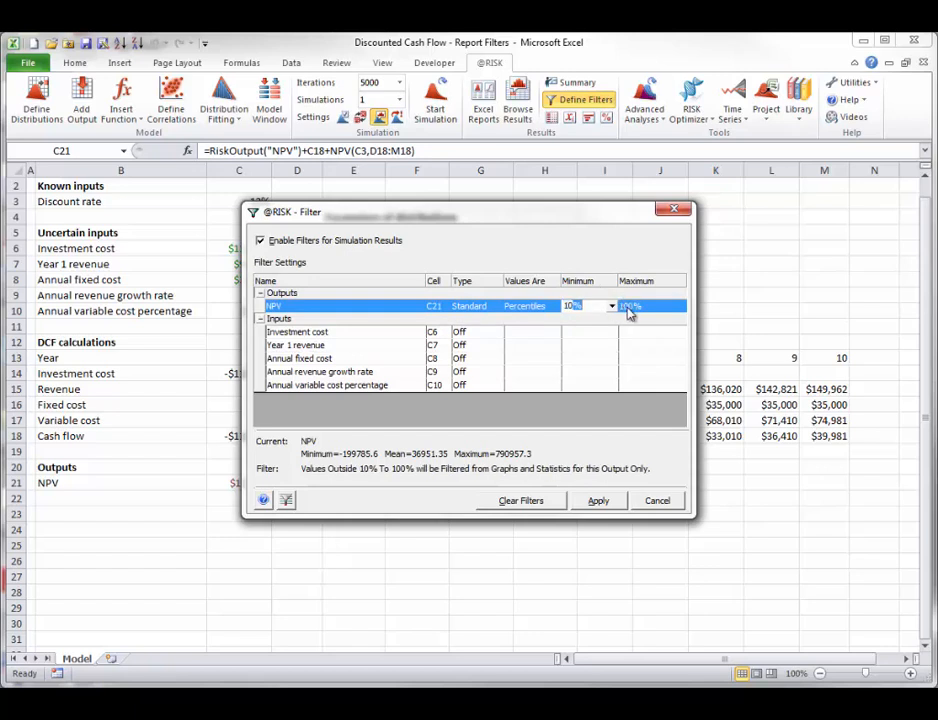
left_click(632, 307)
type("90")
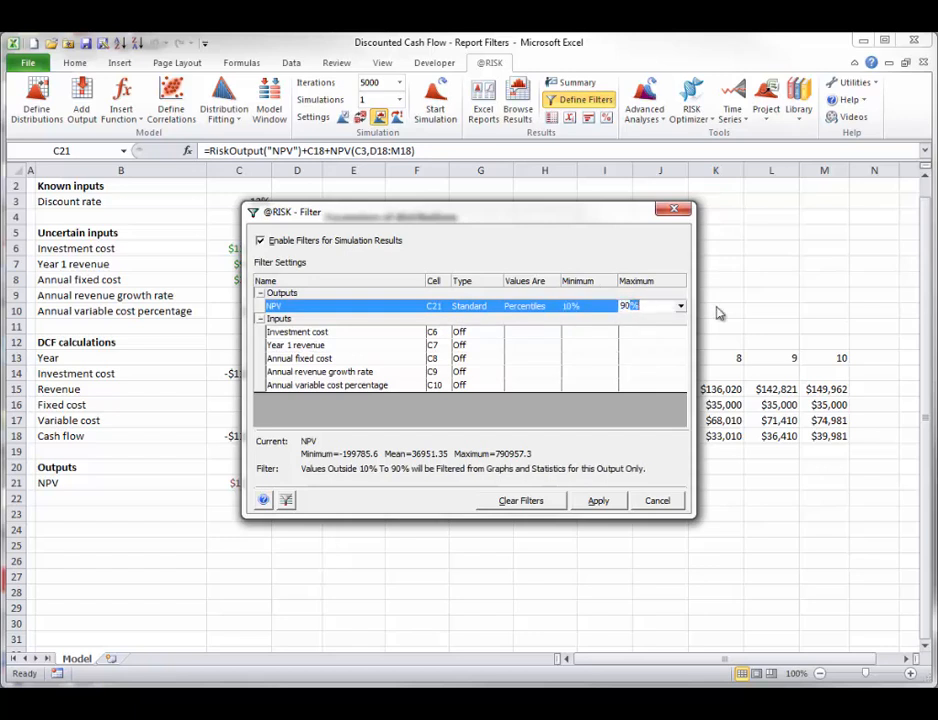
left_click(598, 502)
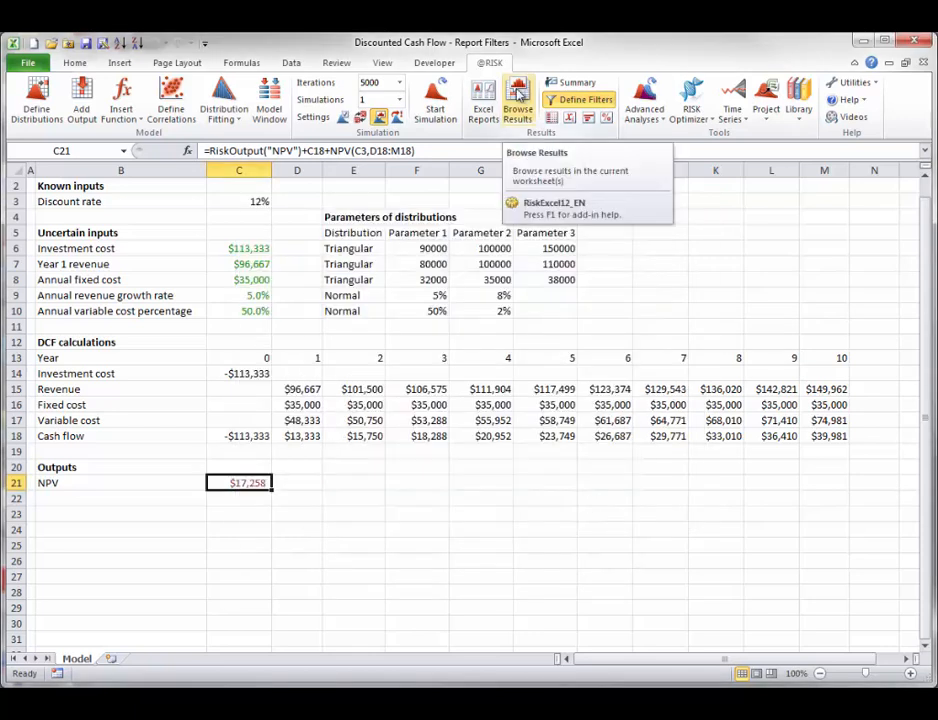
Step: Browse the filtered NPV output graph and its statistics, and close it
left_click(519, 93)
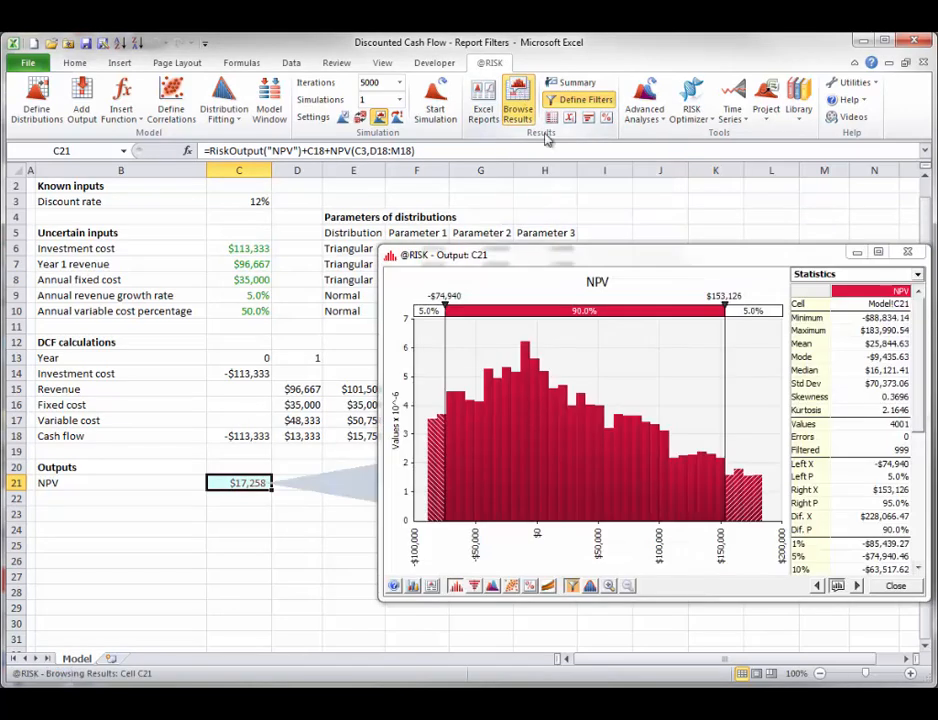
left_click_drag(597, 251, 519, 222)
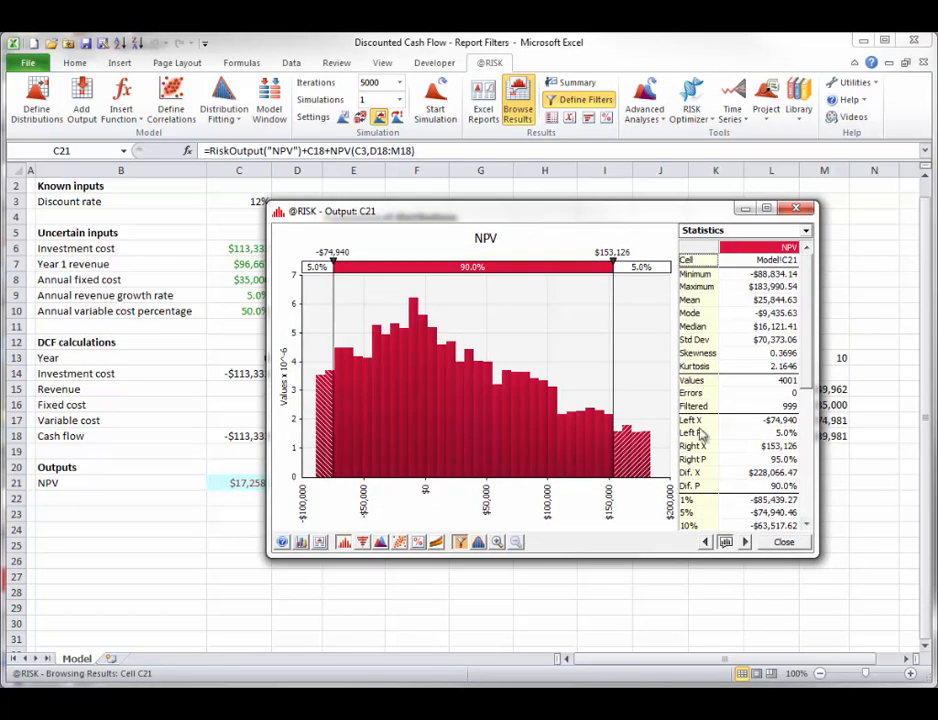
left_click(783, 543)
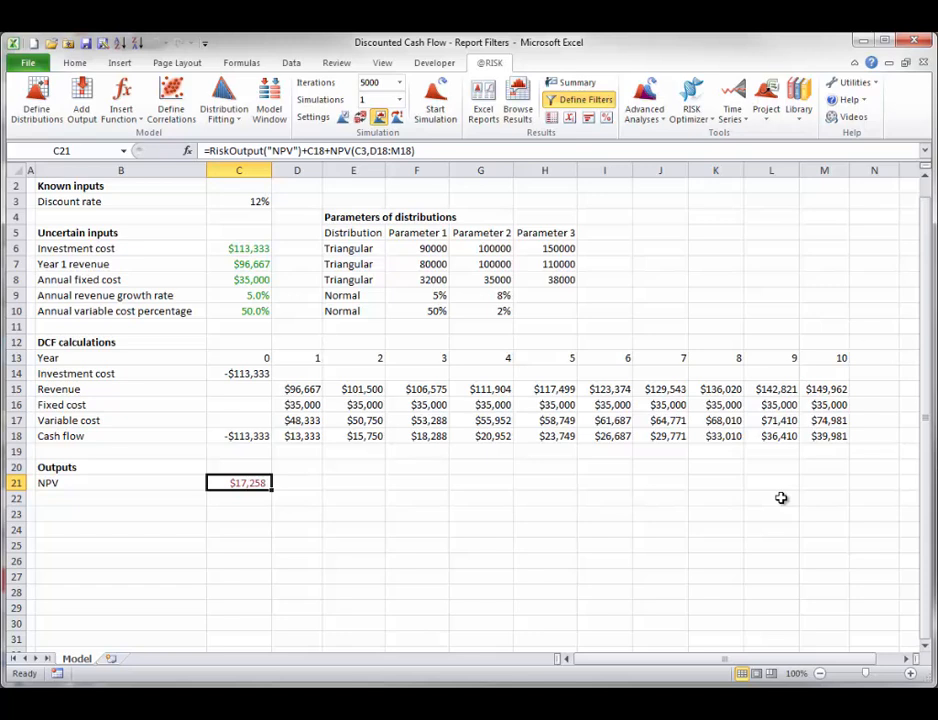
Step: Browse the results of the annual revenue growth rate in C9, and inspect its filter settings from the graph without applying any
left_click(255, 295)
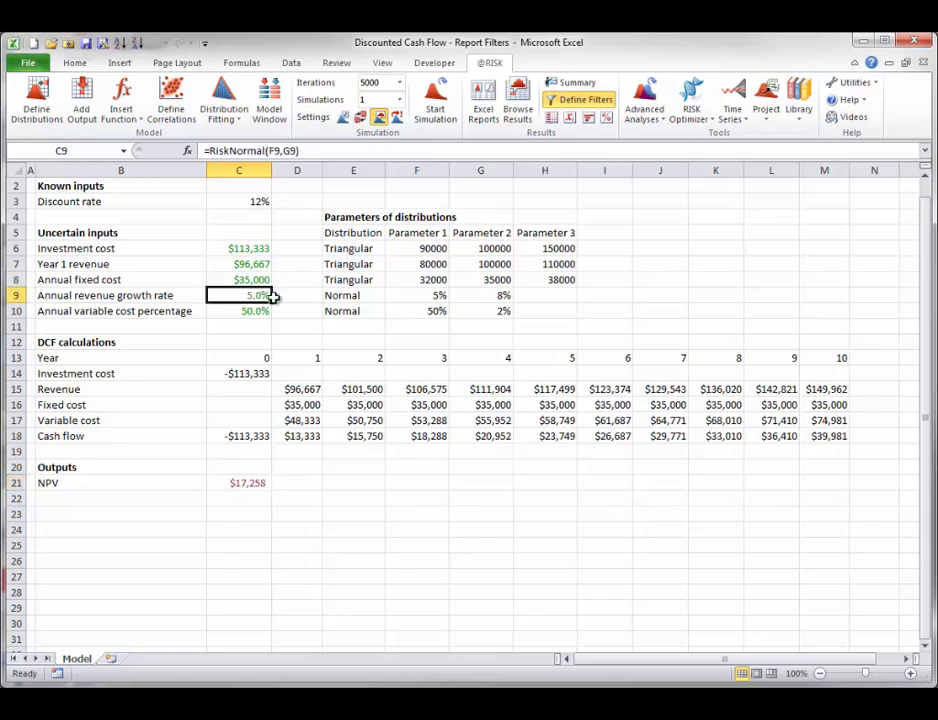
left_click(517, 100)
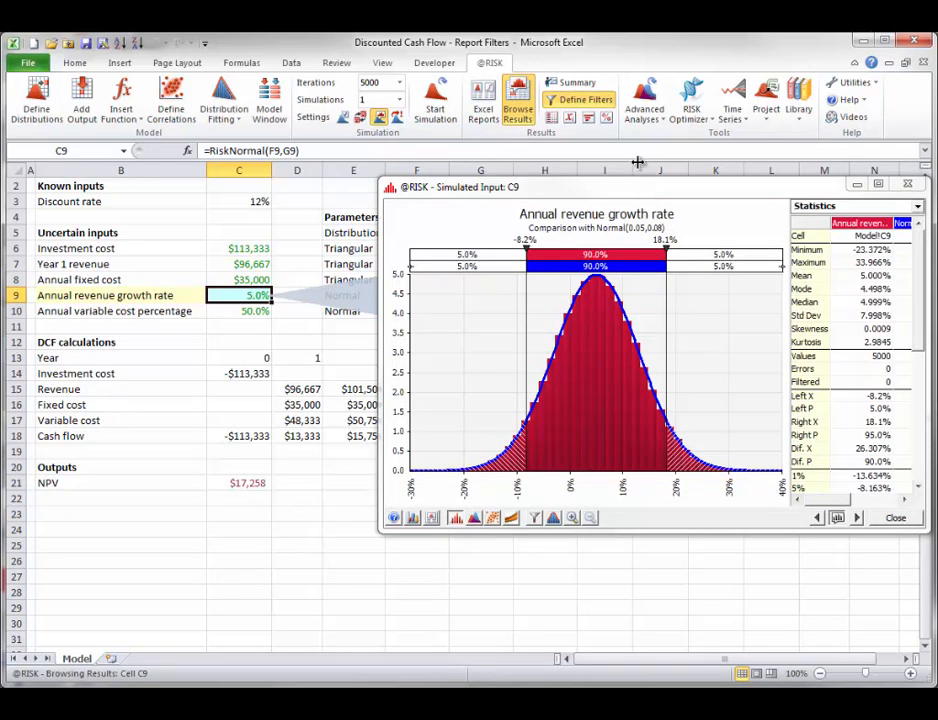
left_click_drag(628, 199, 524, 184)
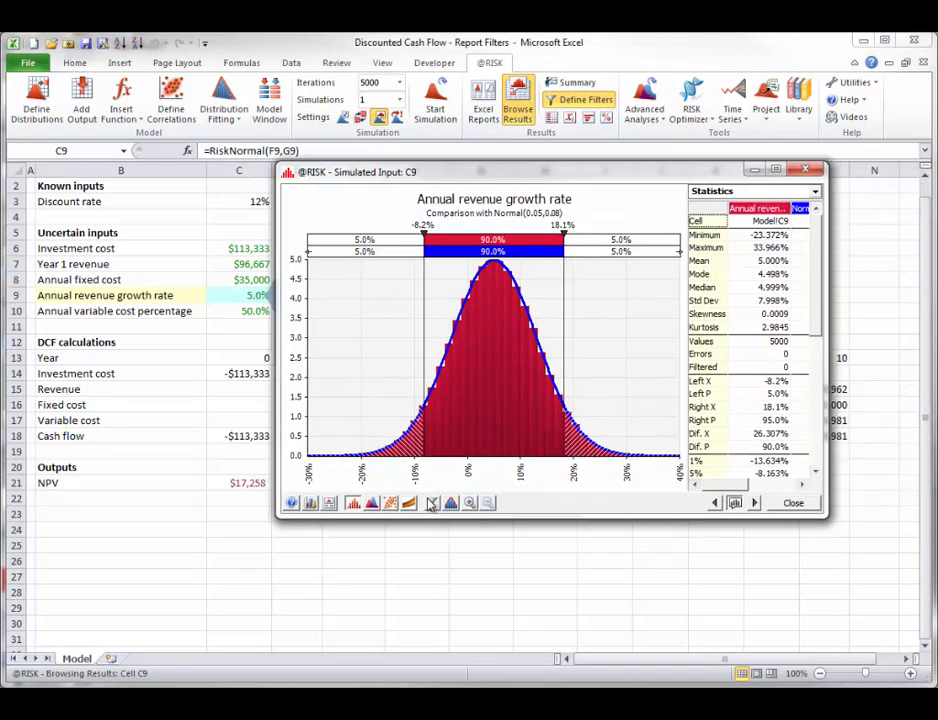
left_click(432, 503)
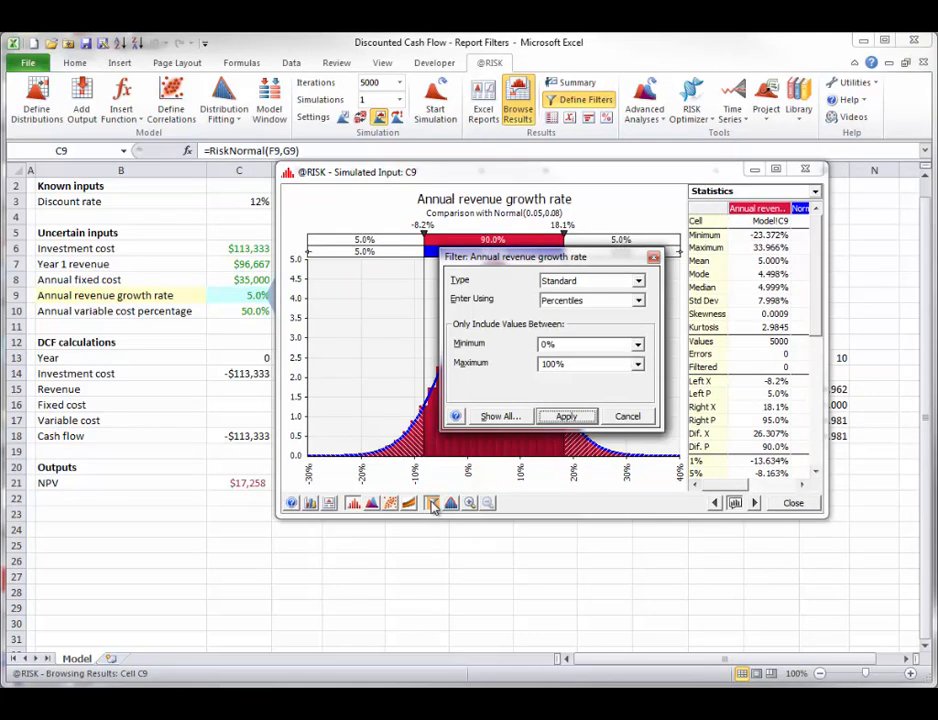
left_click(628, 417)
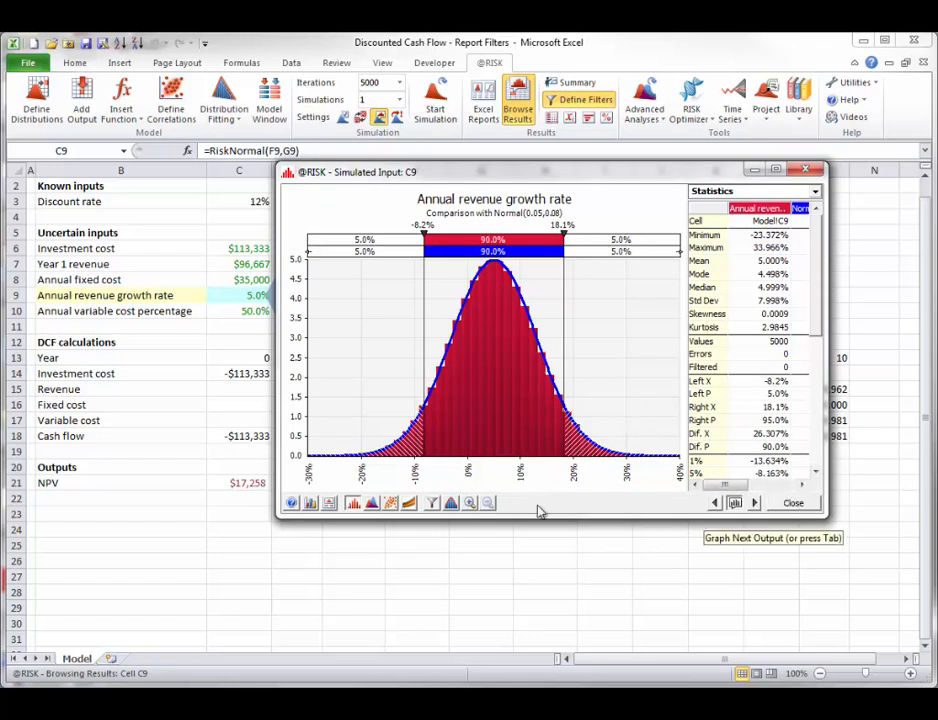
Step: Switch the results graph to the NPV output in C21, and inspect its filter settings without changing them
left_click(237, 484)
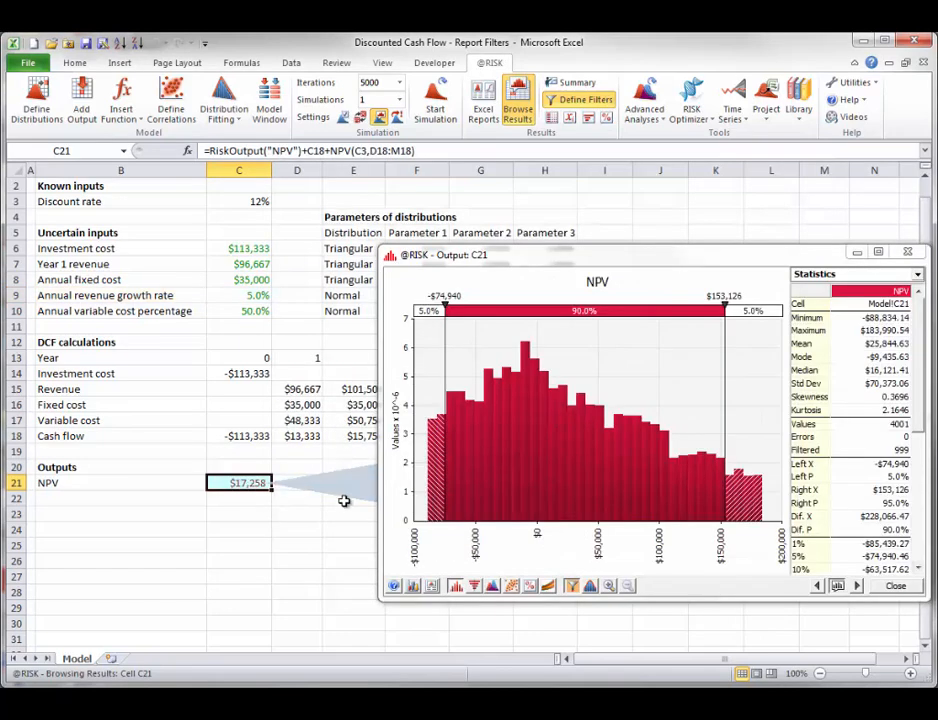
left_click(571, 586)
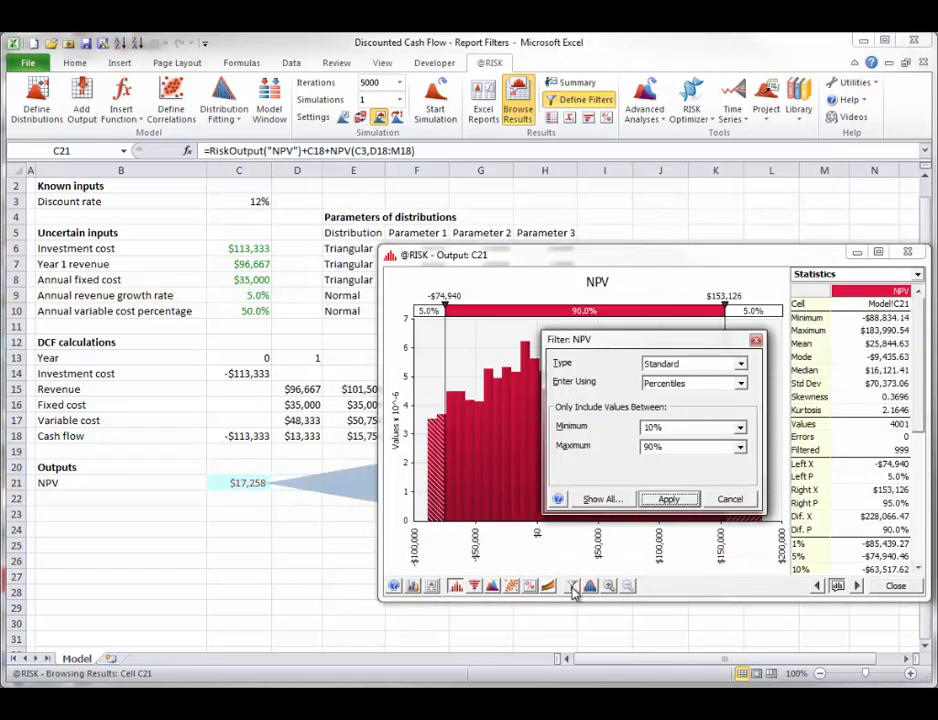
left_click(731, 499)
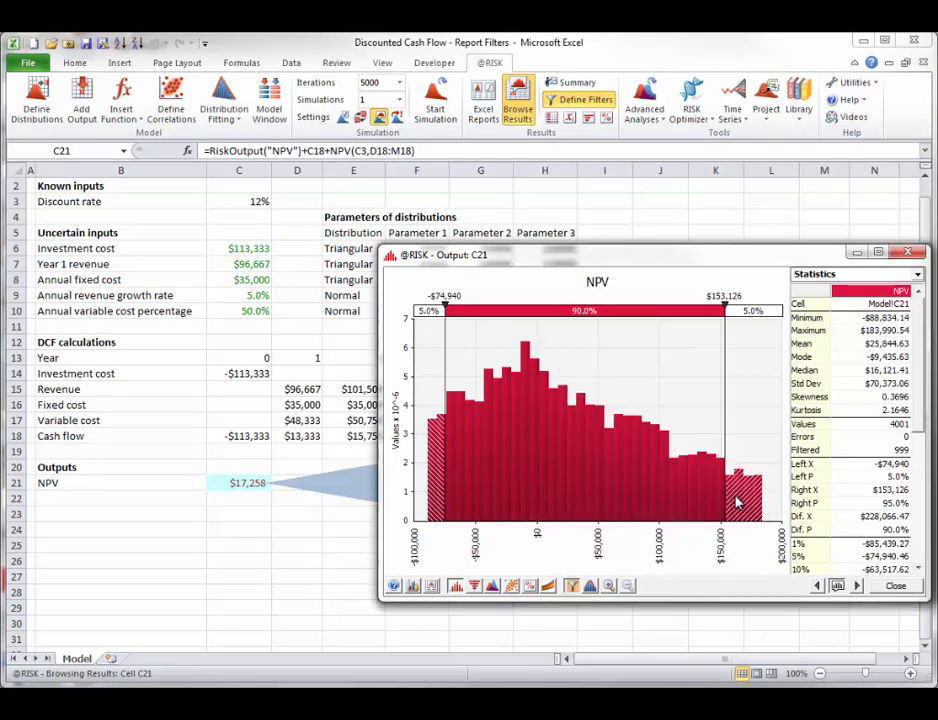
Step: Close the NPV graph, clear the Standard filter from the NPV output in C21, and apply the cleared filter settings
left_click(895, 586)
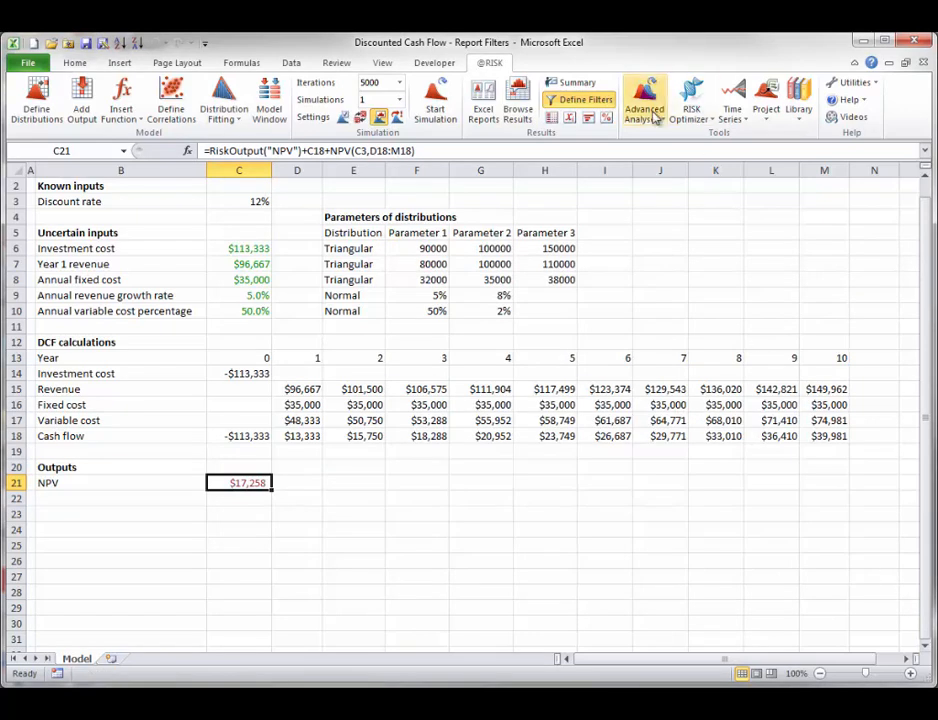
left_click(592, 99)
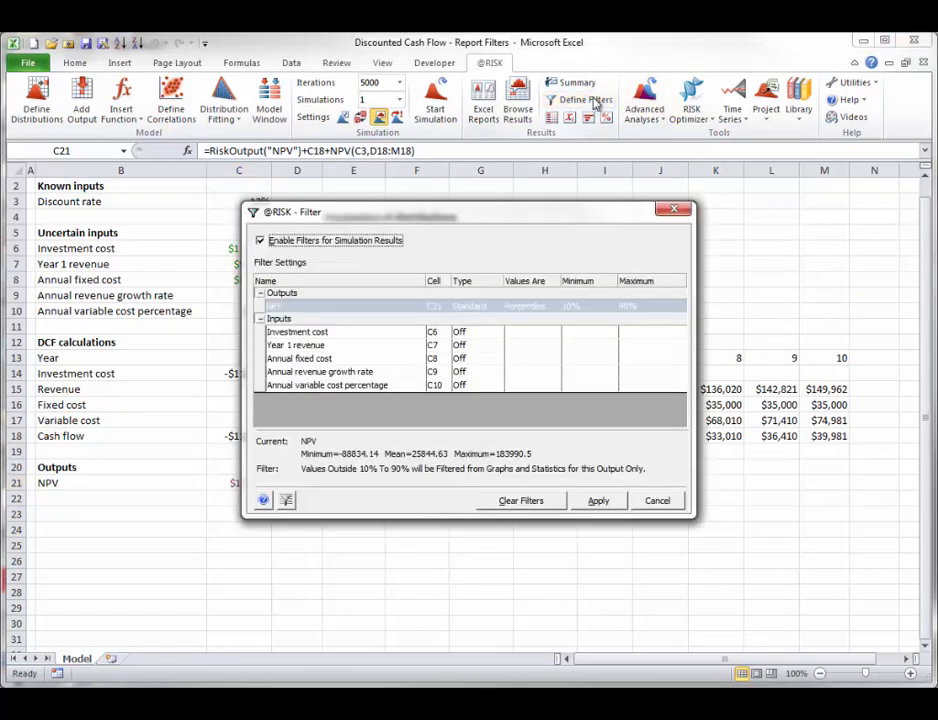
left_click(480, 306)
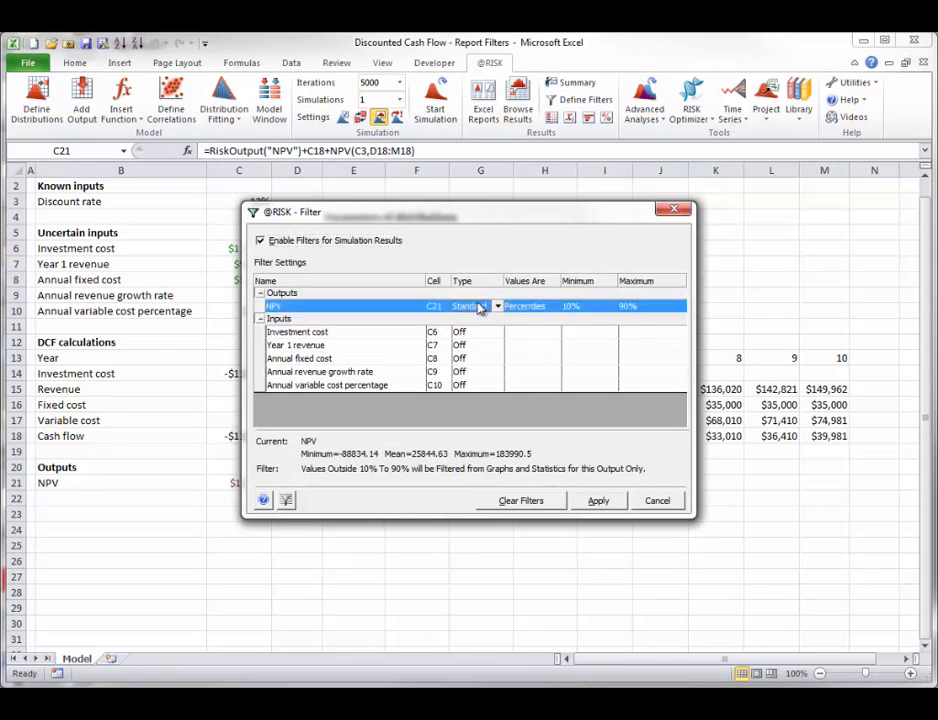
left_click(524, 501)
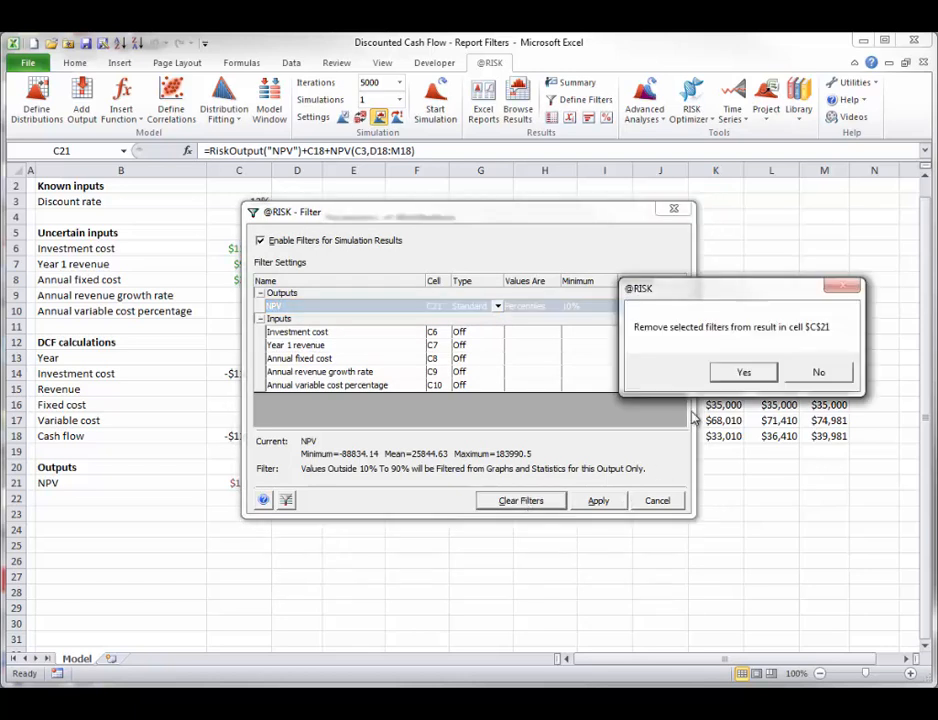
left_click(747, 372)
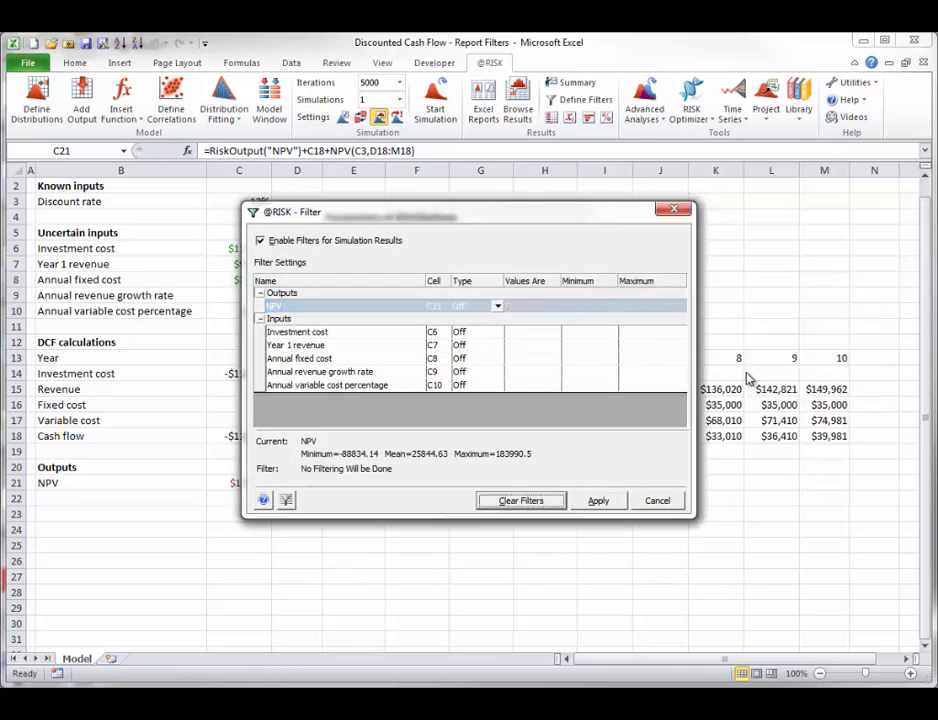
left_click(597, 502)
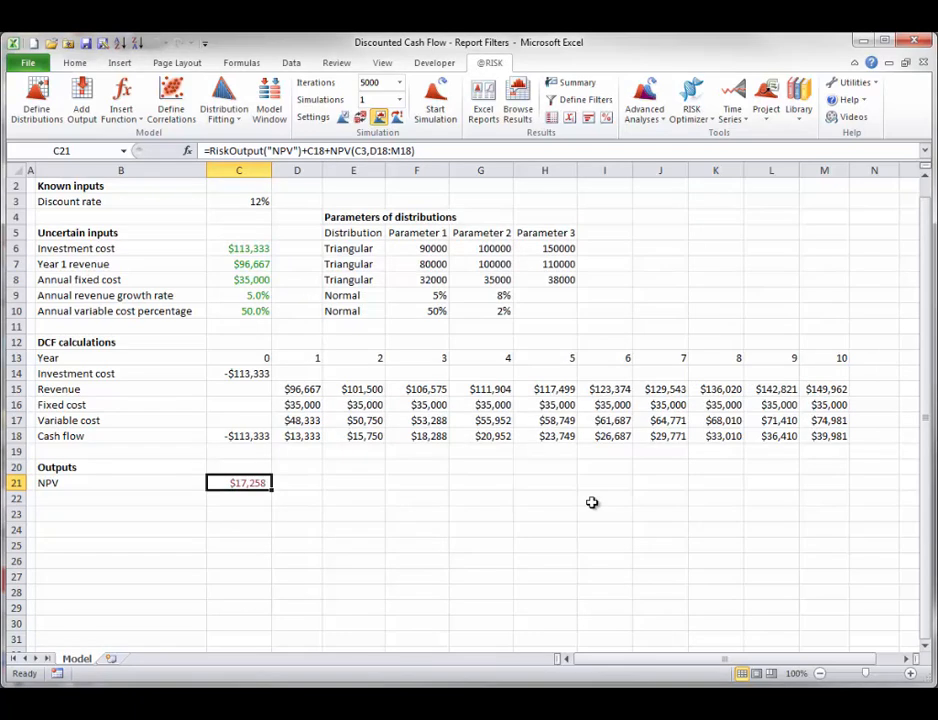
left_click(584, 102)
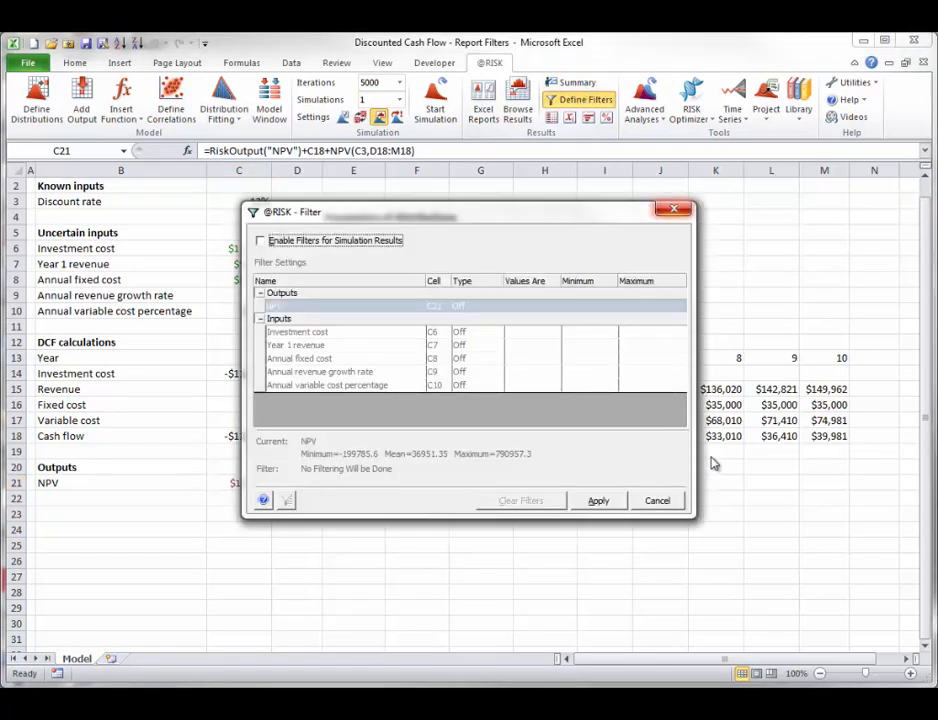
left_click(657, 500)
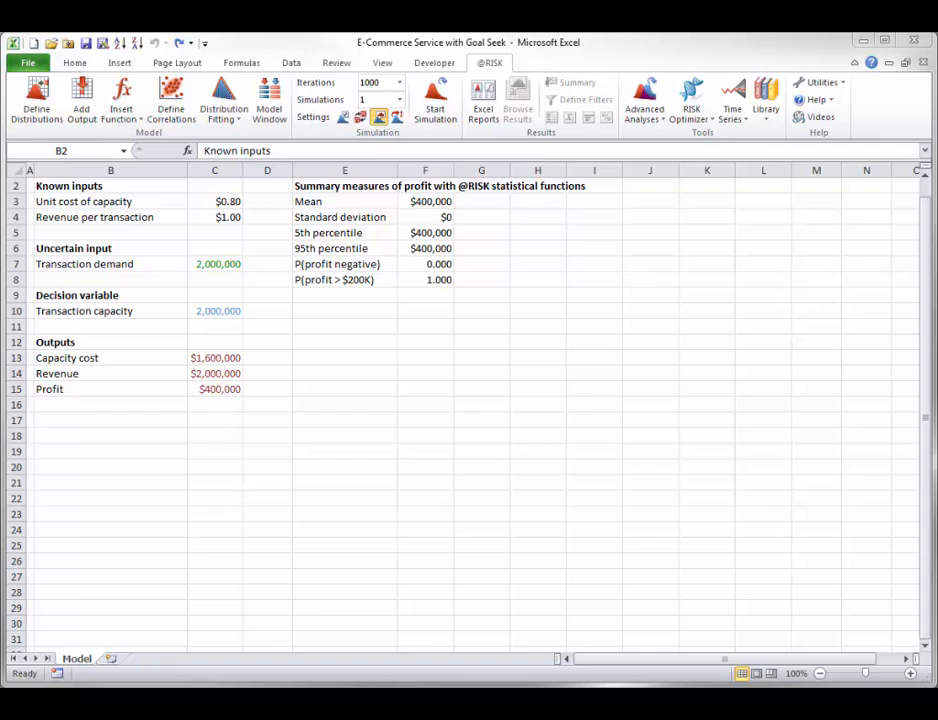
Step: Simulate the E-Commerce Service with Goal Seek model with 1000 iterations and inspect the mean profit formula in F3
left_click(662, 121)
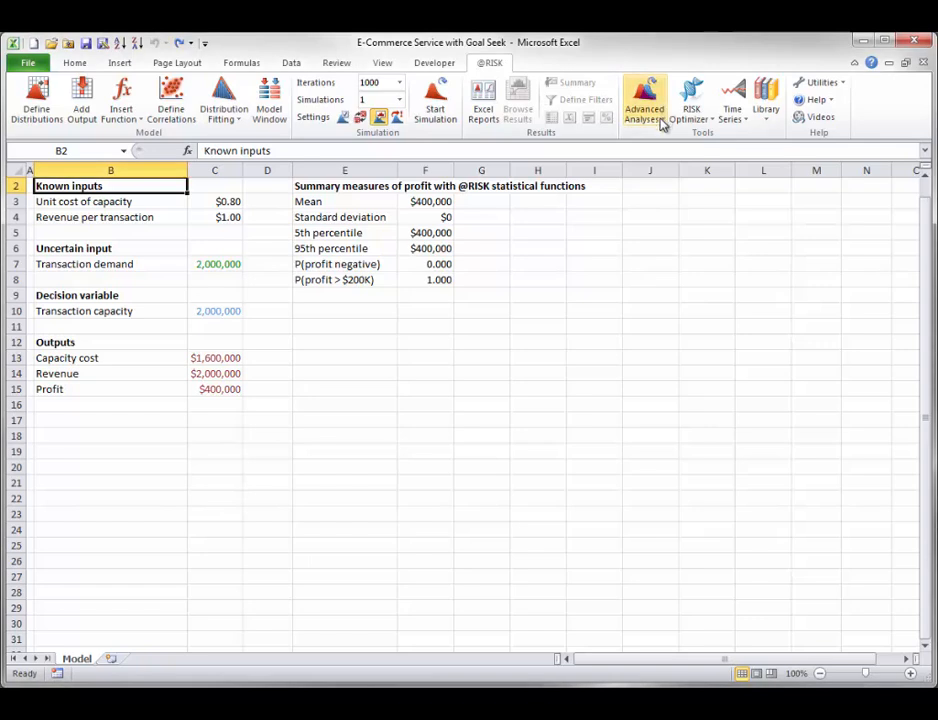
left_click(660, 121)
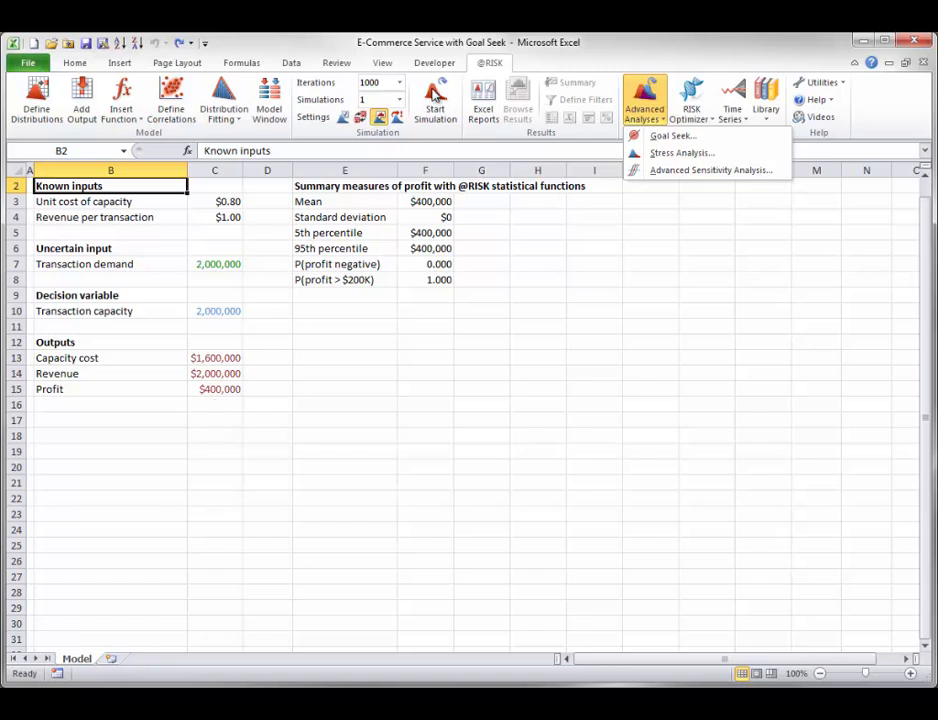
left_click(435, 93)
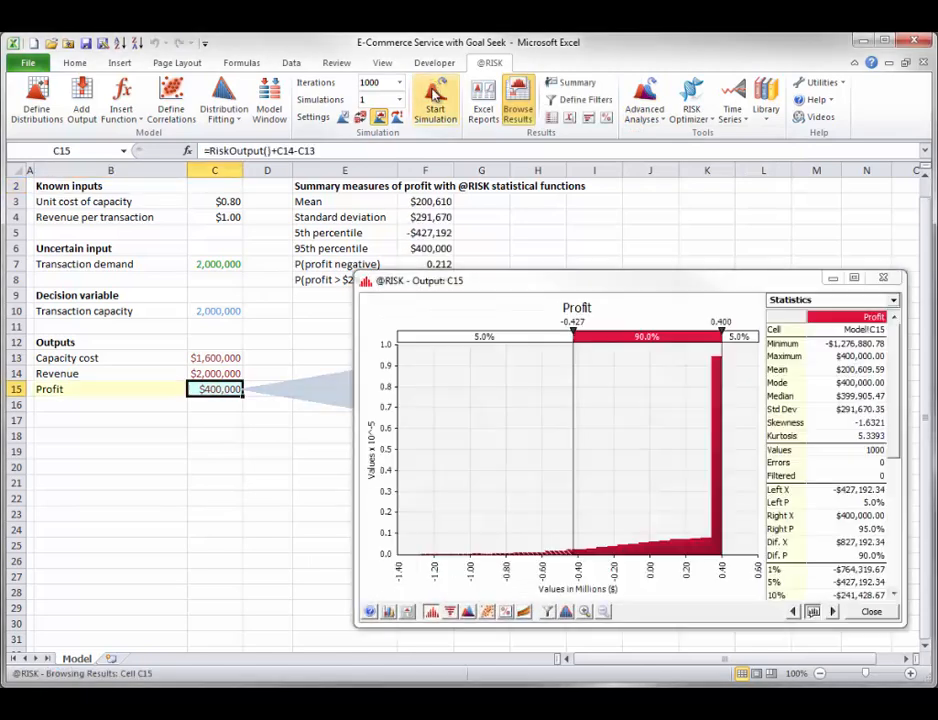
left_click(871, 613)
left_click(430, 201)
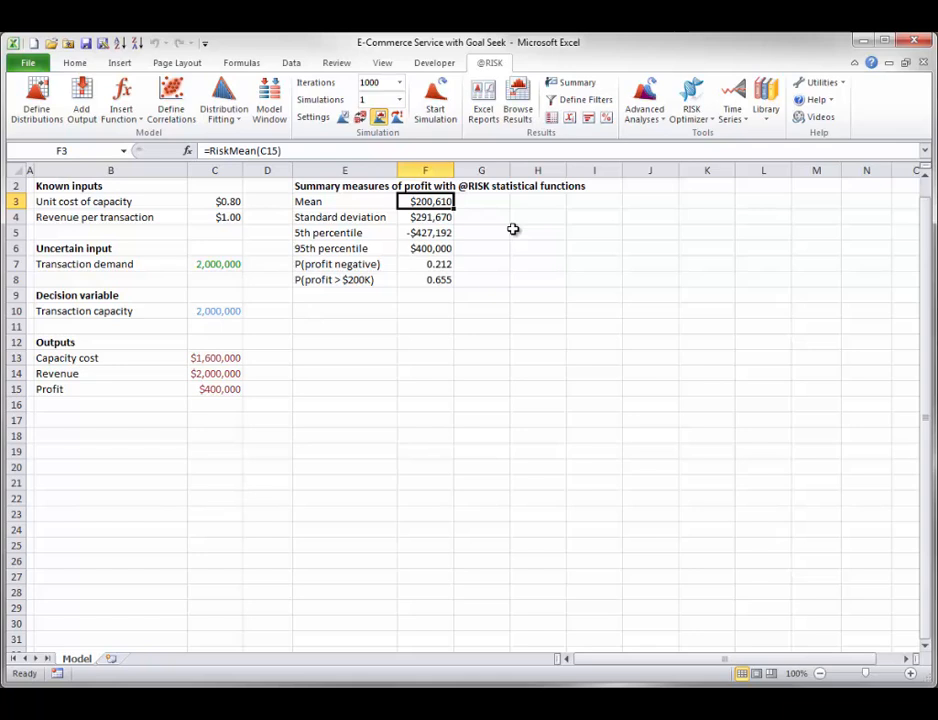
left_click(660, 117)
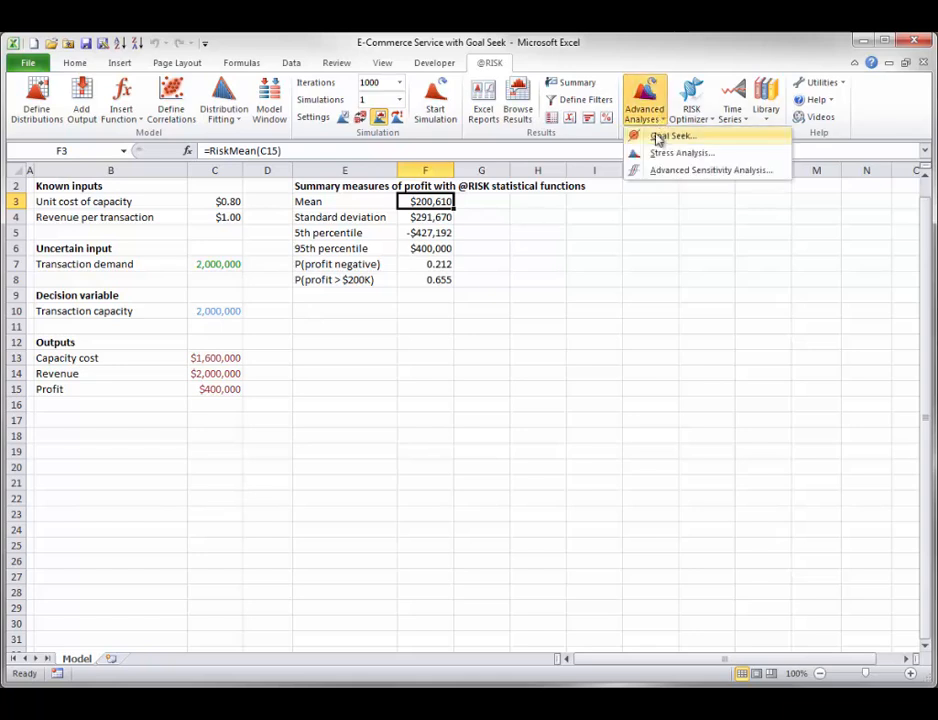
left_click(658, 139)
left_click_drag(513, 278, 597, 352)
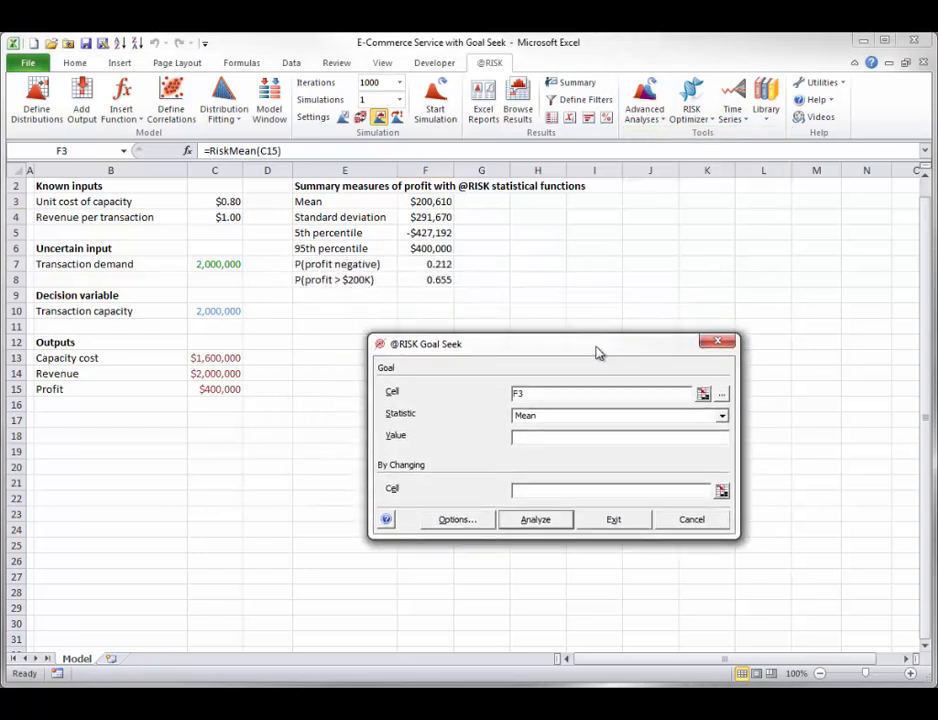
left_click(703, 395)
left_click(211, 388)
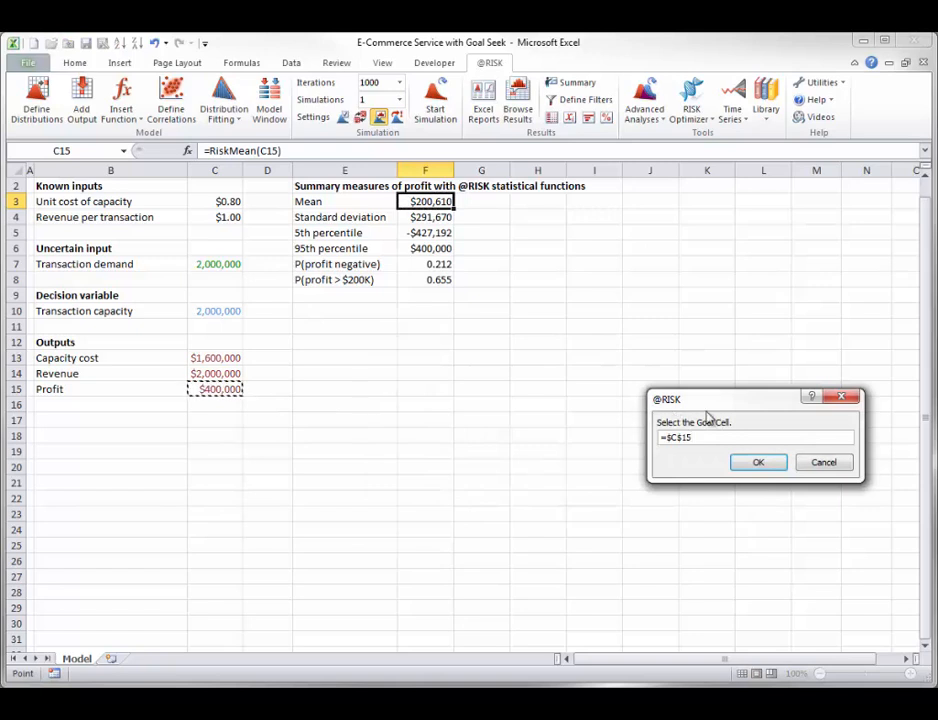
left_click(758, 462)
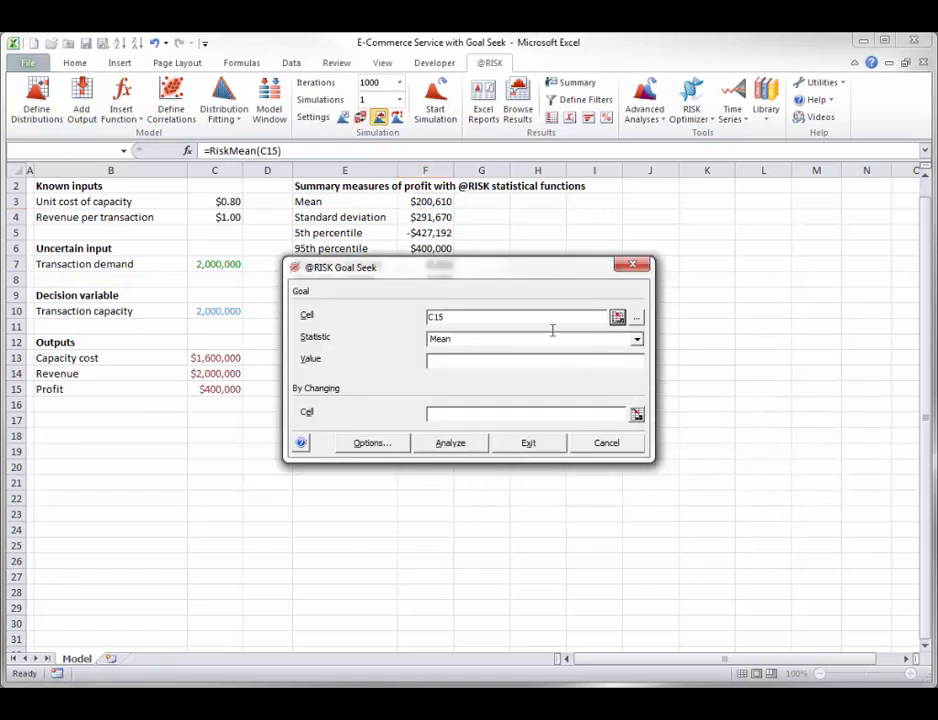
Step: Set the Goal Seek target value to 230000 and use transaction capacity in C10 as the changing cell
left_click(442, 360)
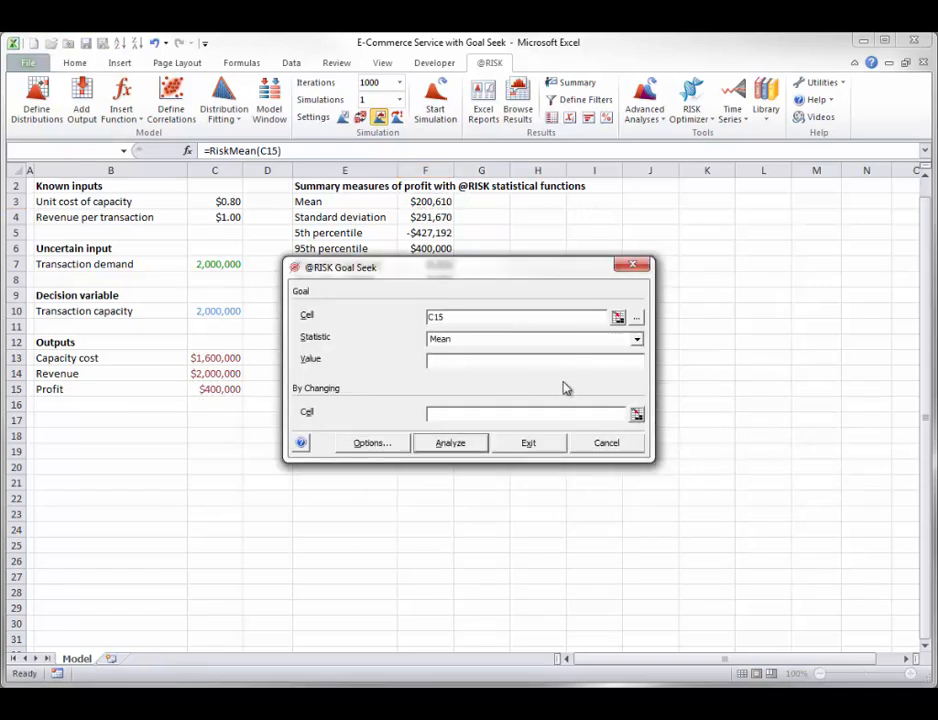
type("230000")
left_click(637, 415)
left_click(209, 309)
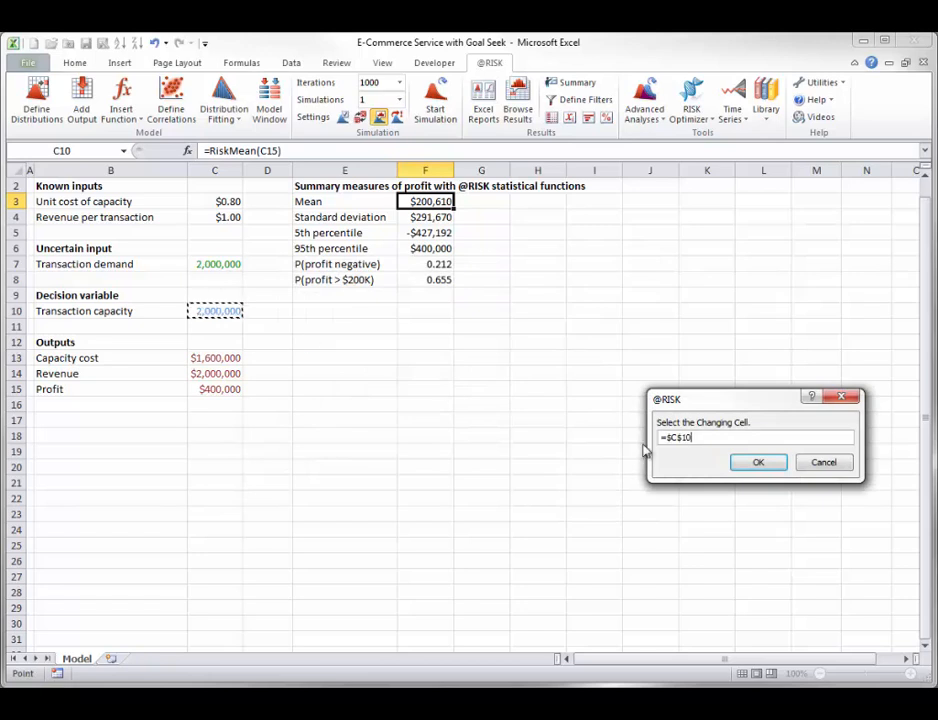
left_click(764, 463)
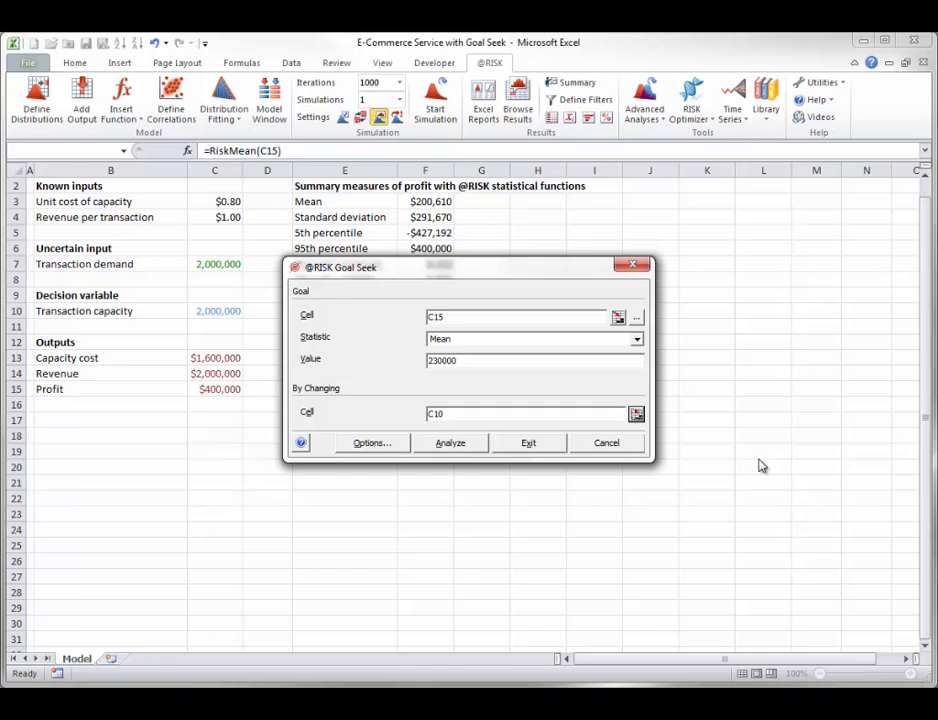
Step: Limit the Goal Seek changing cell to a minimum of 1000000 and a maximum of 2000000
left_click(383, 448)
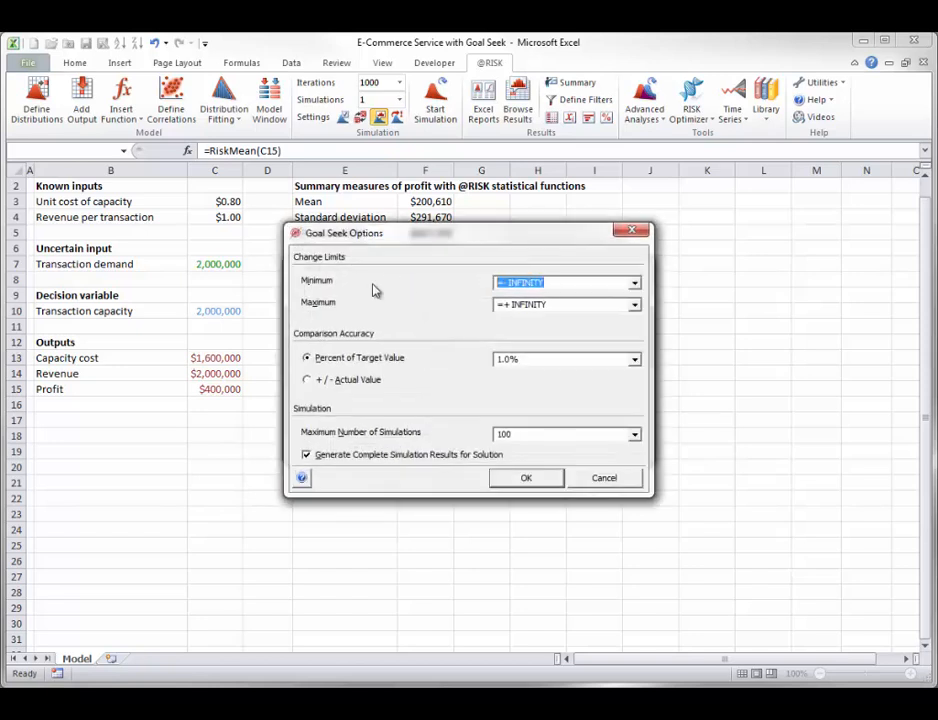
type("1000000")
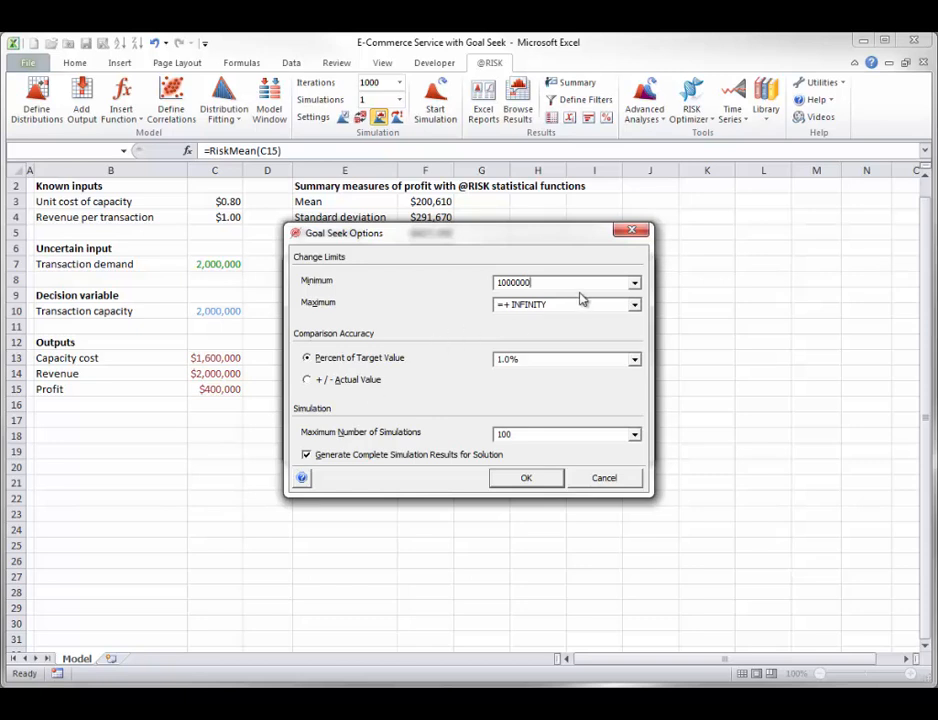
key("Tab")
type("2")
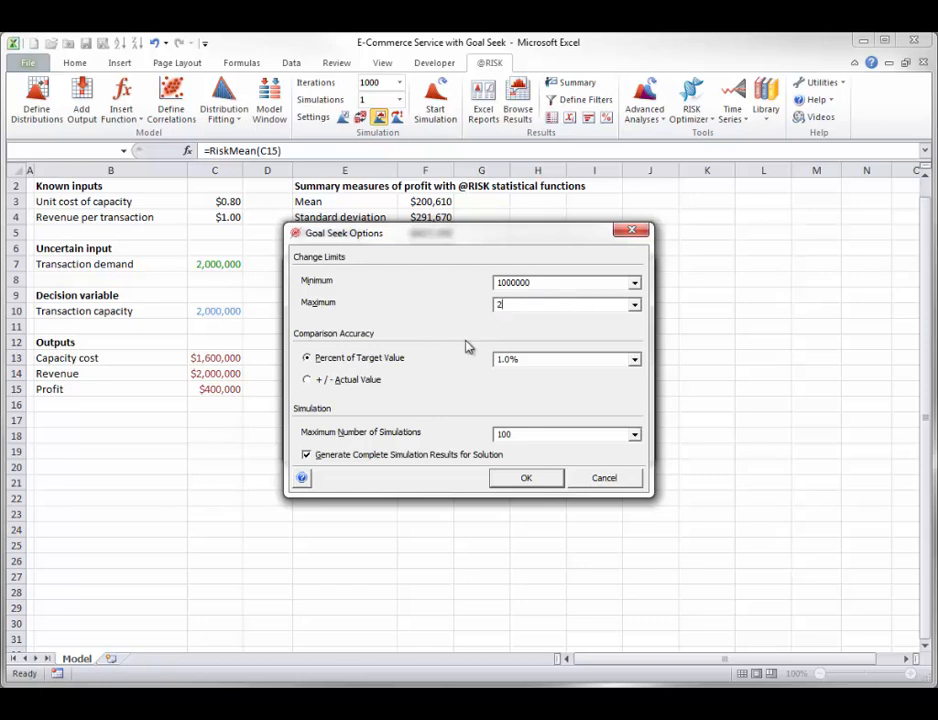
type("000000")
left_click(528, 480)
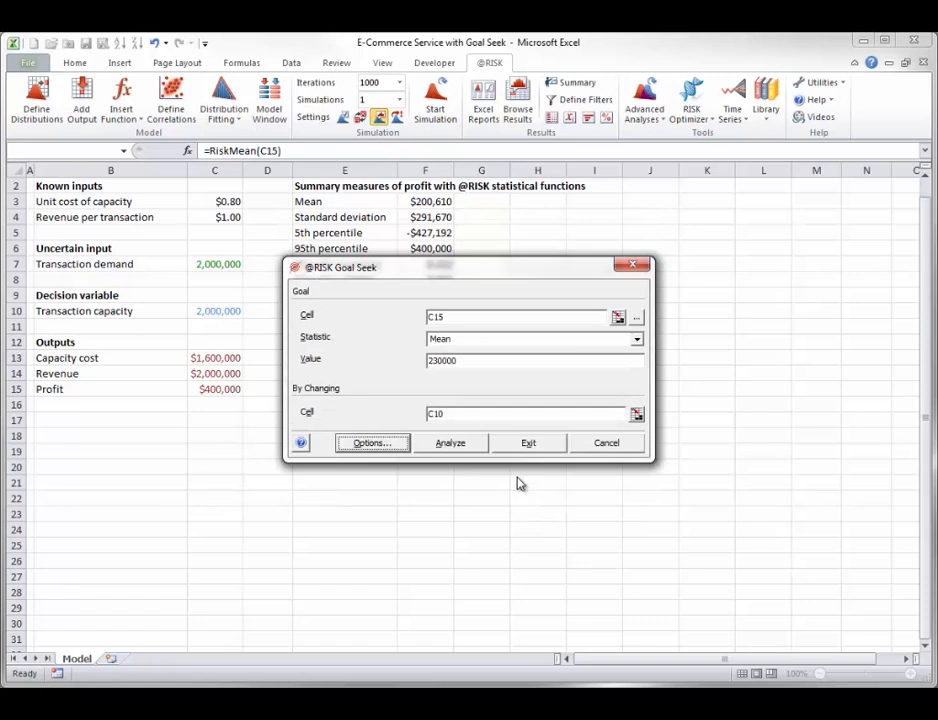
Step: Solve the Goal Seek, accepting 1,206,991 for transaction capacity in C10, and resimulate the model to check the mean profit
left_click(459, 444)
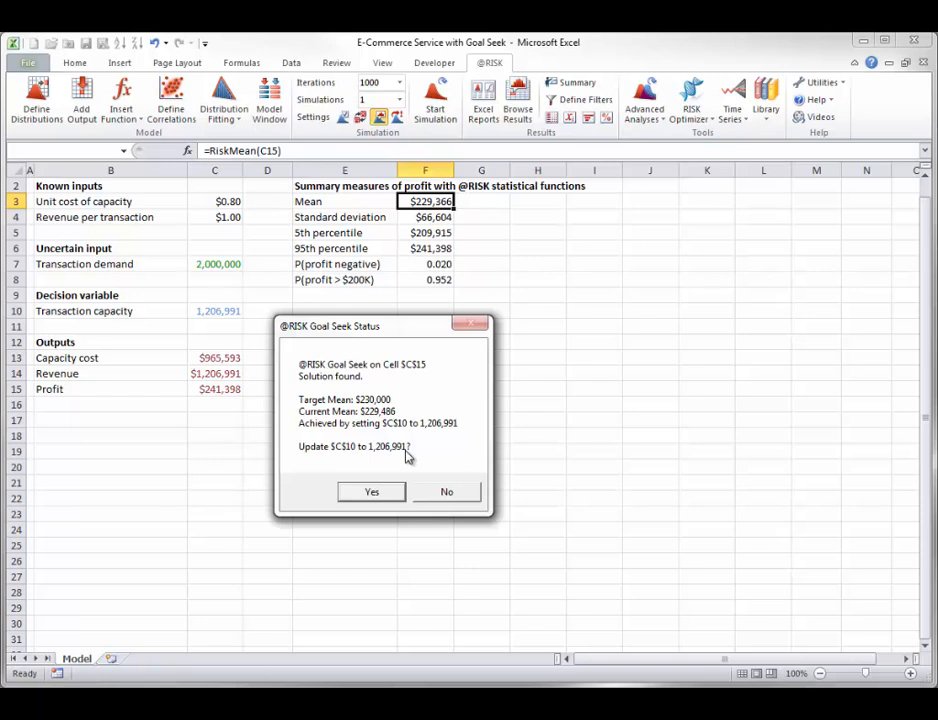
left_click(370, 494)
left_click(370, 494)
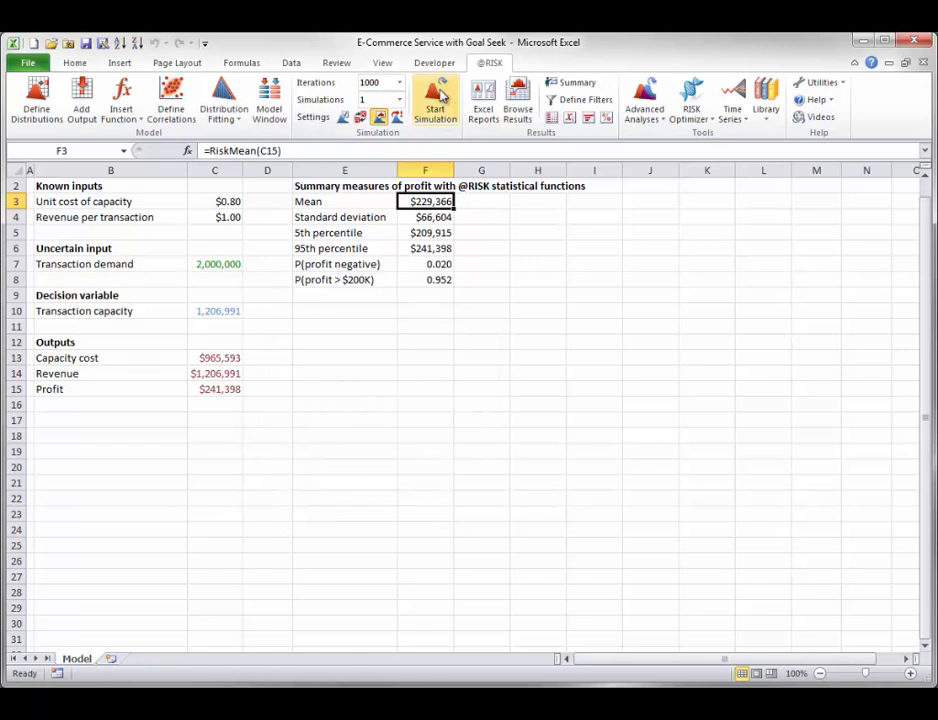
left_click(440, 96)
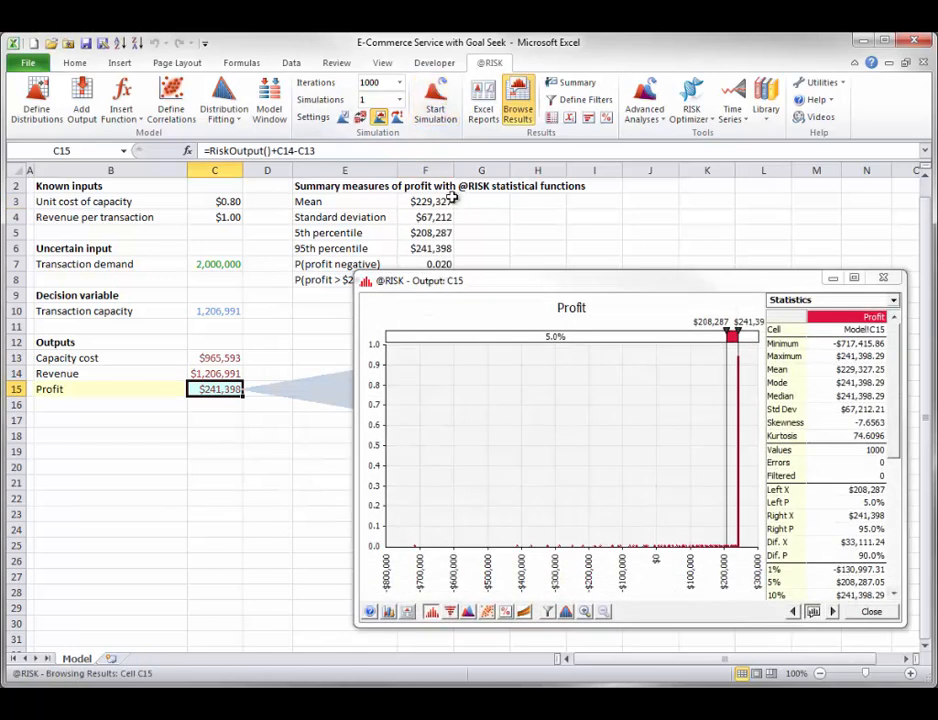
left_click(871, 611)
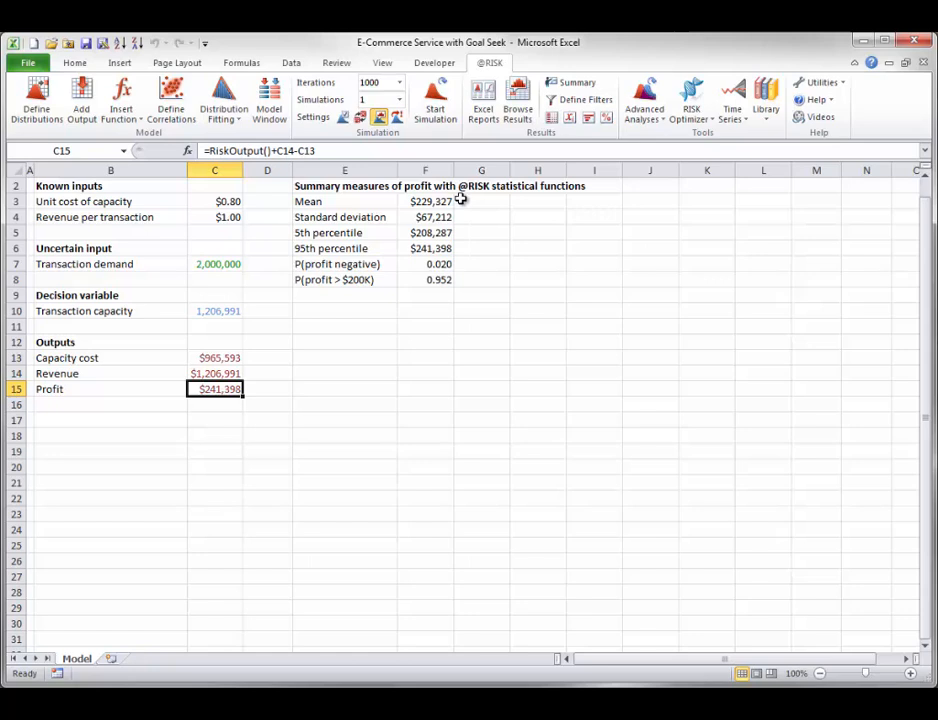
Step: Repeat the Goal Seek with the same settings and decline updating transaction capacity in C10
left_click(653, 117)
left_click(660, 137)
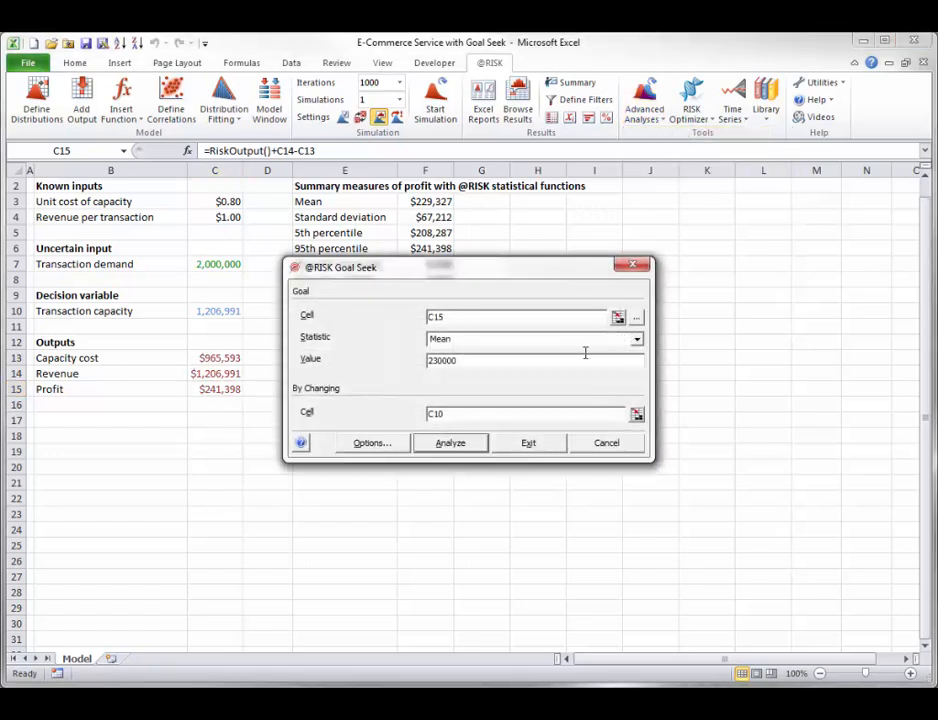
left_click(445, 447)
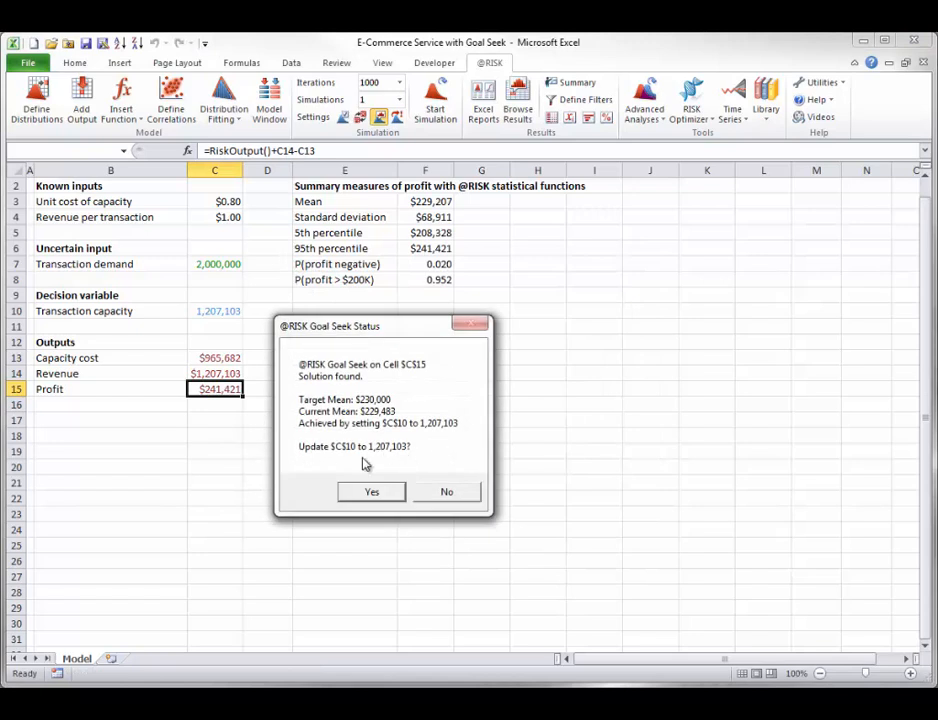
left_click(463, 494)
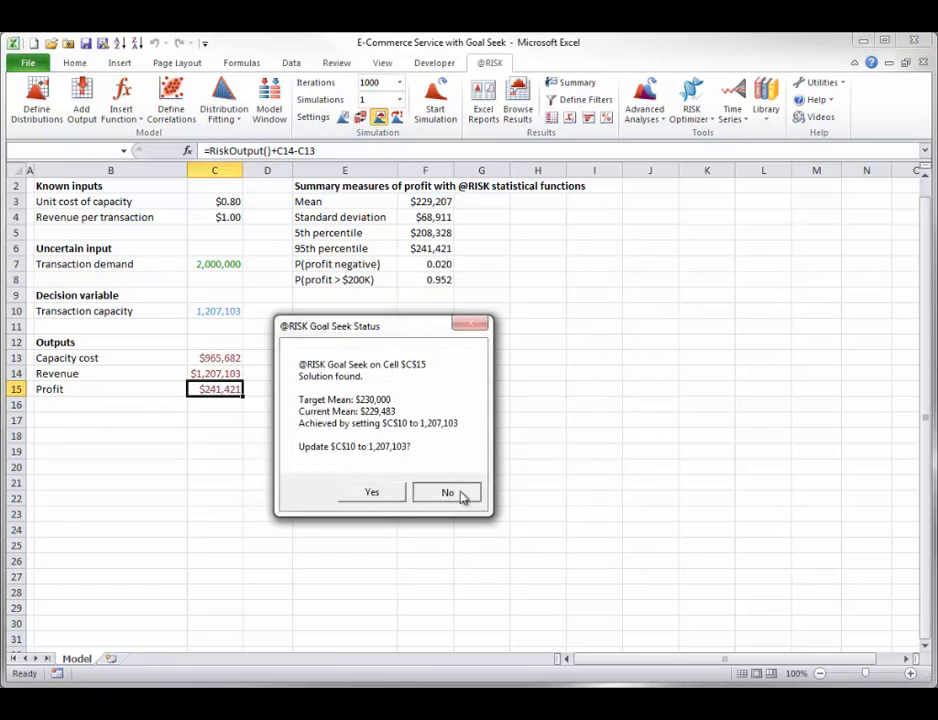
Step: Reset transaction capacity in C10 to 2000000 and rerun the simulation to check the profit statistics
left_click(226, 312)
type("2000000")
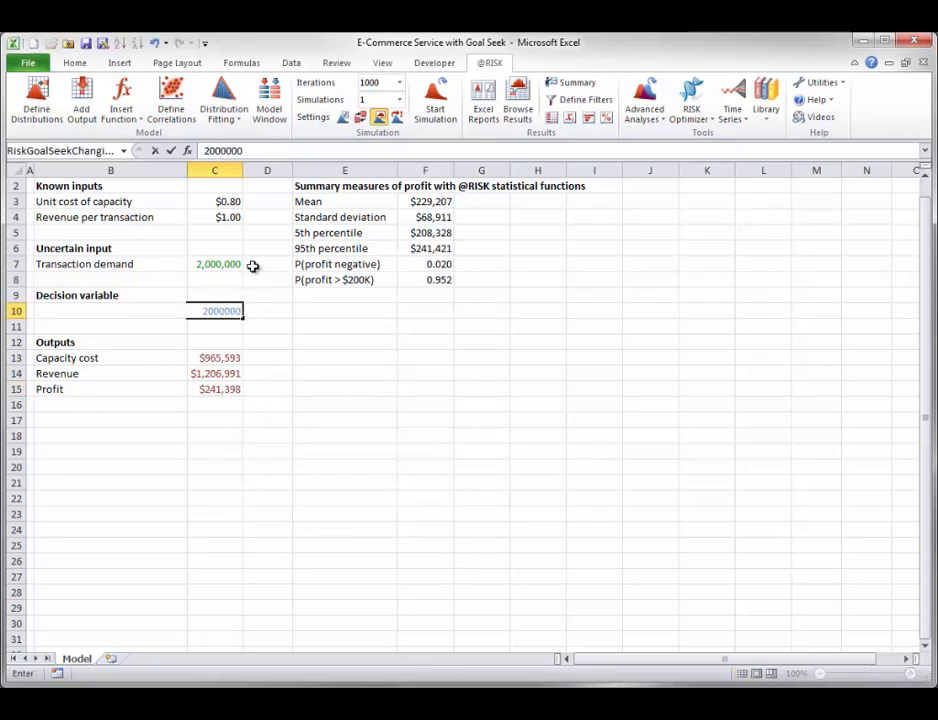
key("Tab")
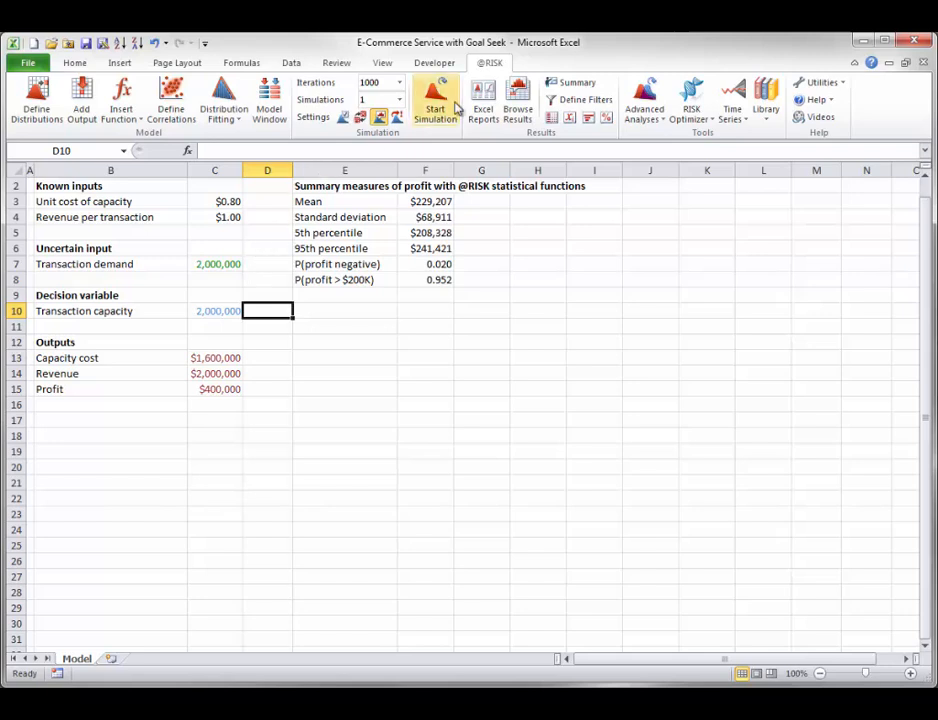
left_click(436, 97)
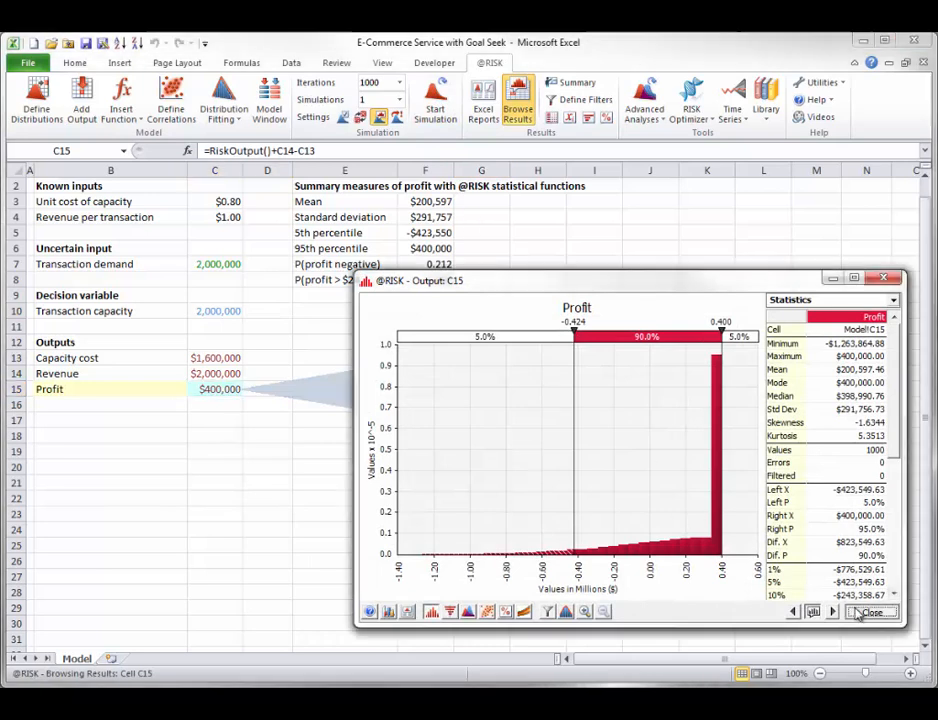
left_click(869, 611)
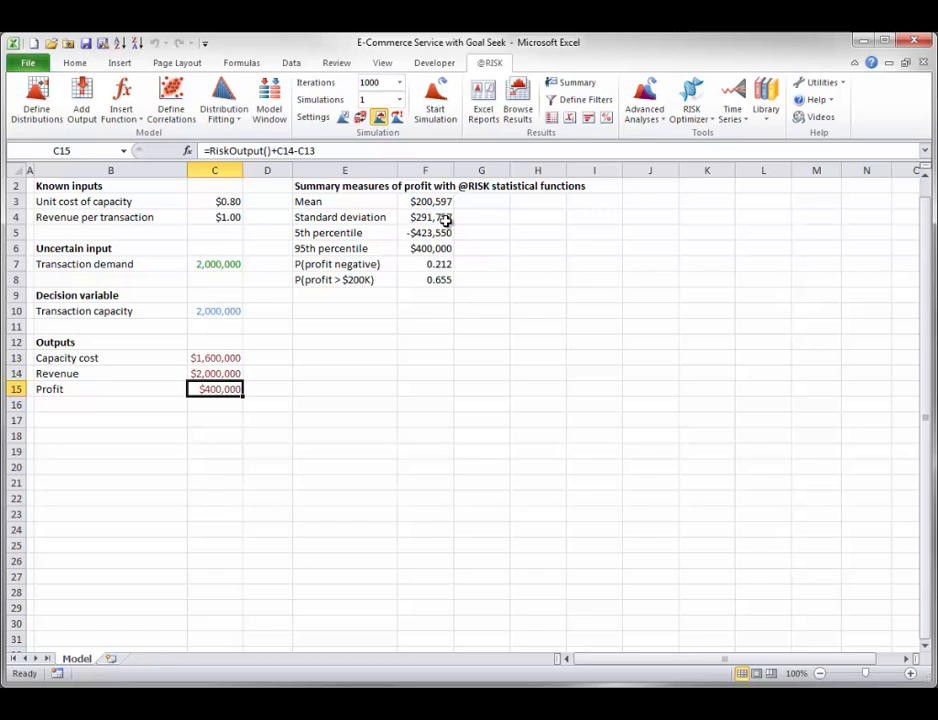
Step: Set up a Goal Seek on profit in C15 with a Standard Deviation target of 200000, changing transaction capacity in C10
left_click(644, 110)
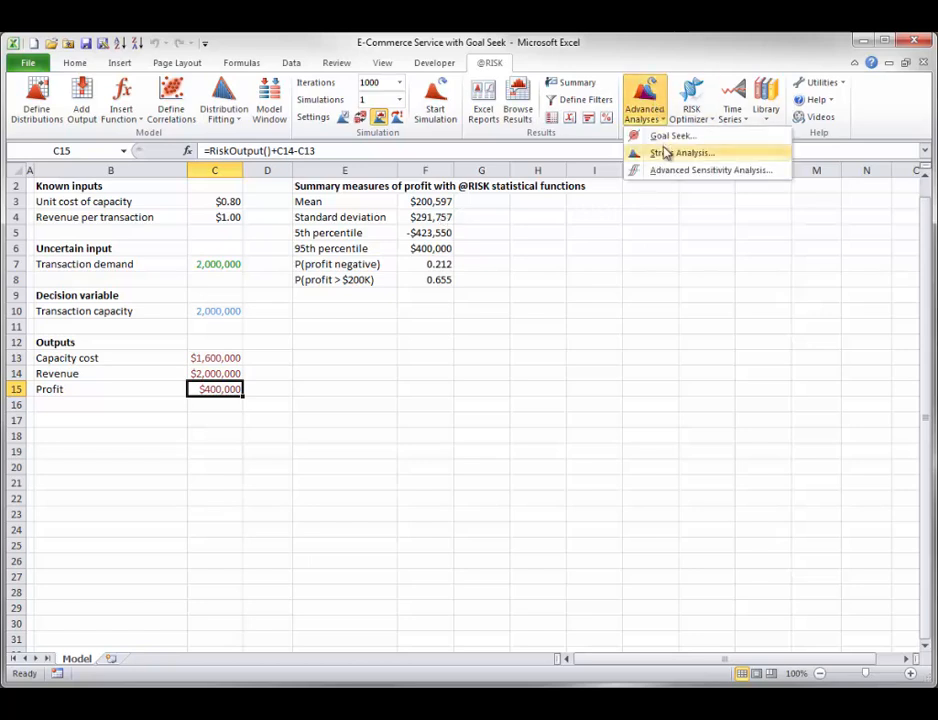
left_click(666, 135)
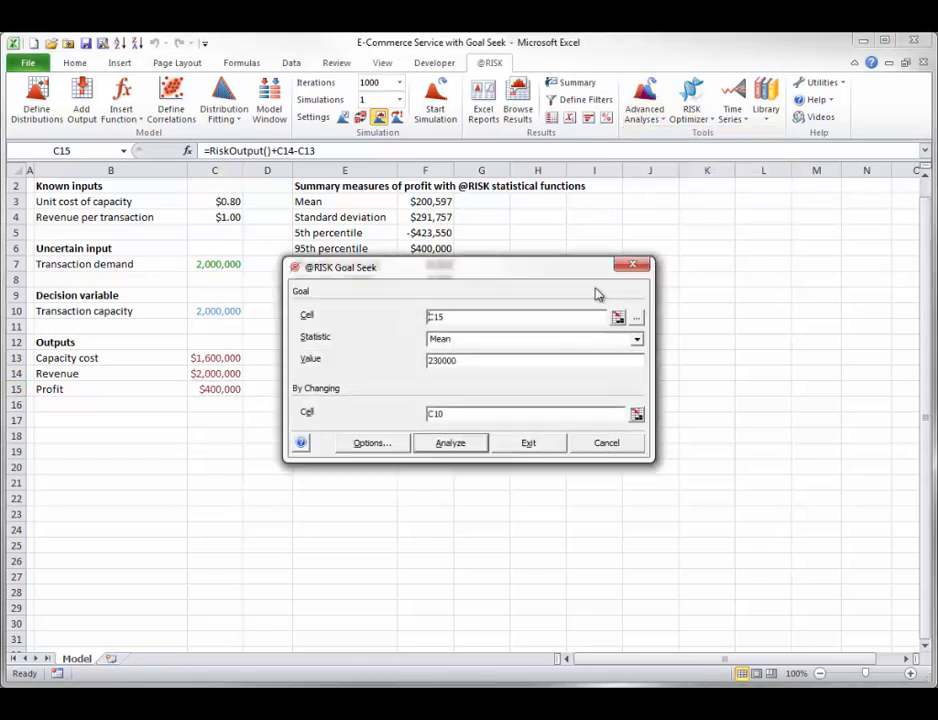
left_click(637, 339)
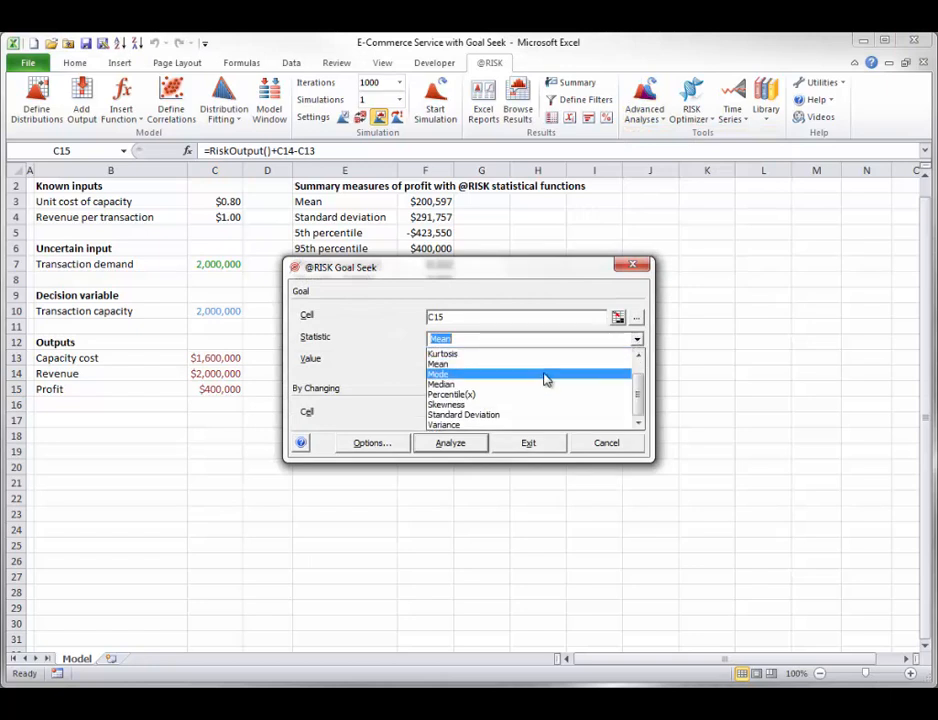
left_click(473, 415)
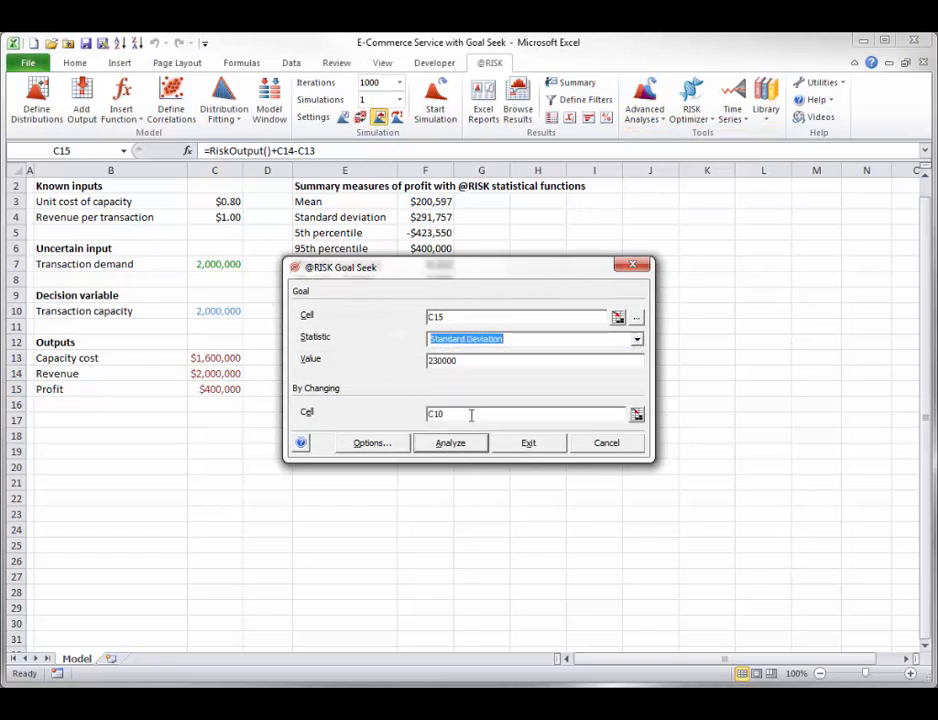
double_click(468, 361)
type("20")
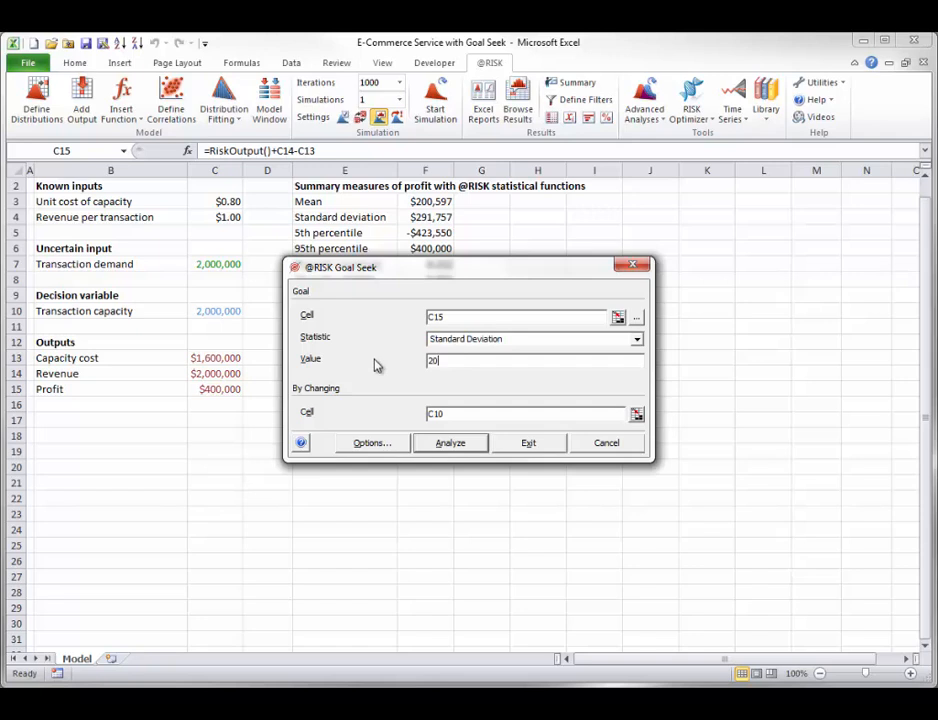
type("0000")
Step: Solve the Goal Seek, accepting 1,730,482 for transaction capacity in C10, and resimulate to check the profit's standard deviation
left_click(447, 450)
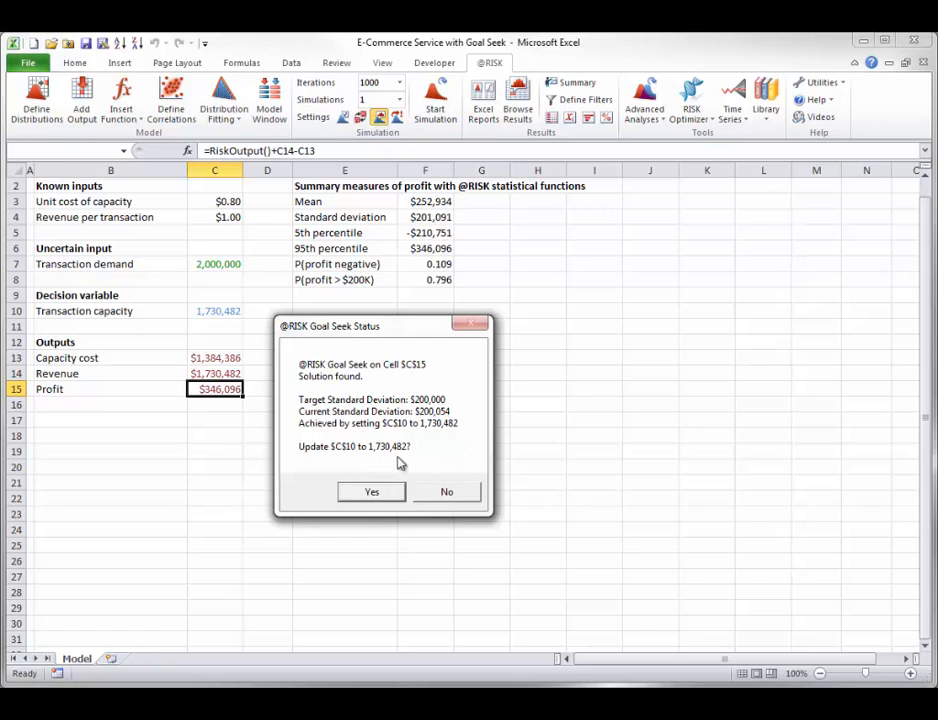
left_click(376, 493)
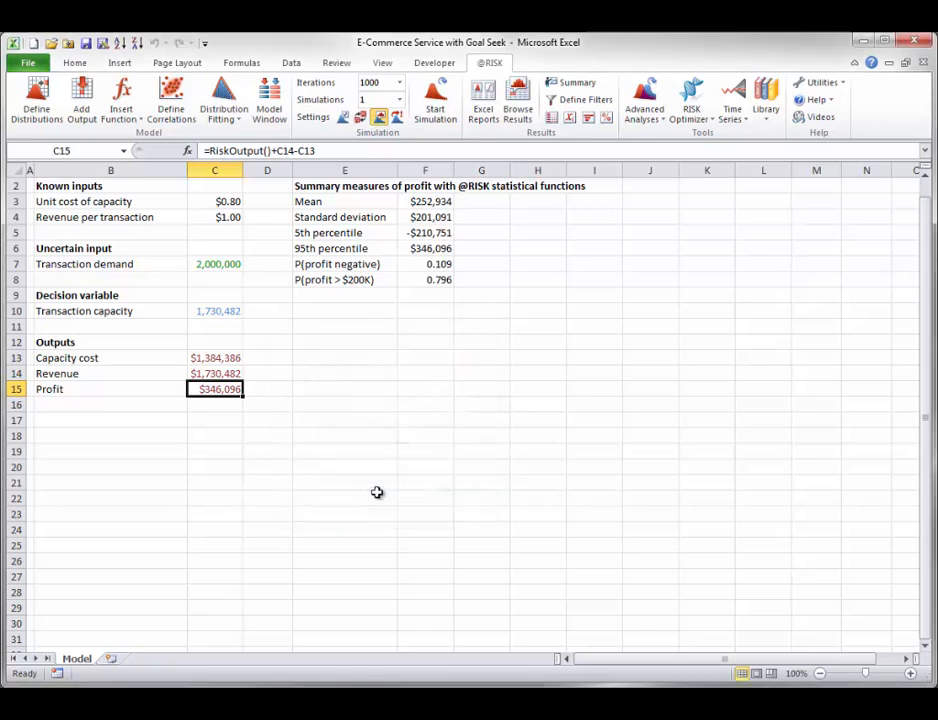
left_click(435, 105)
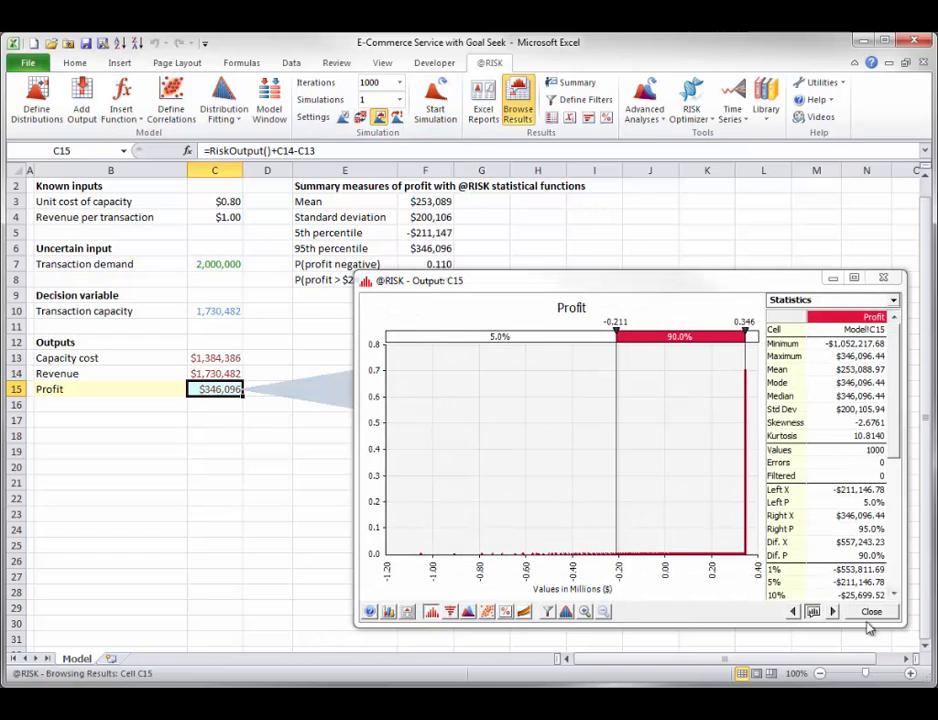
left_click(871, 613)
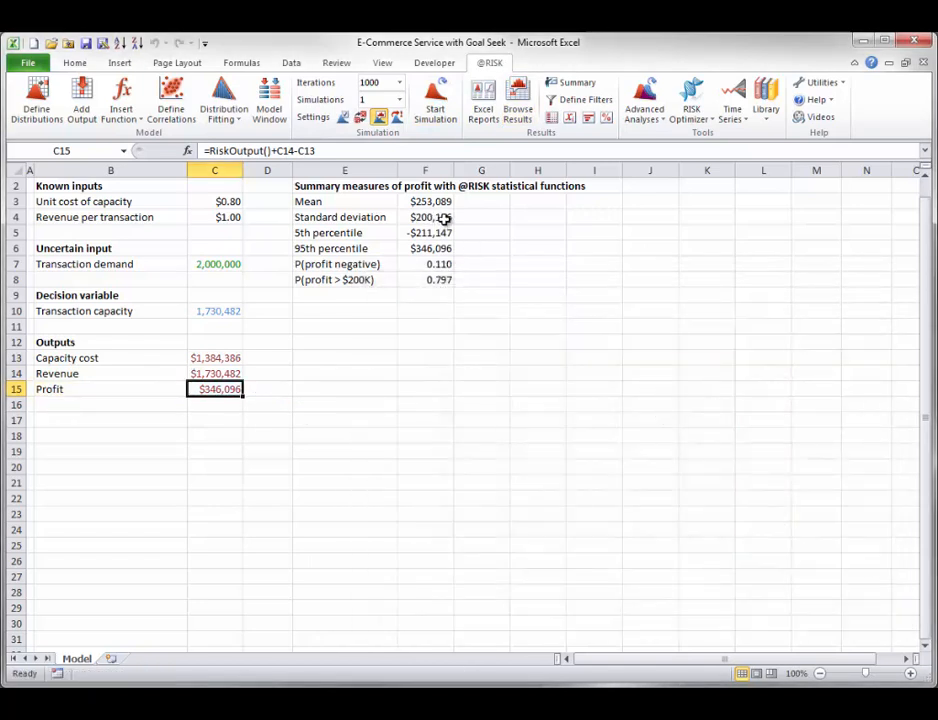
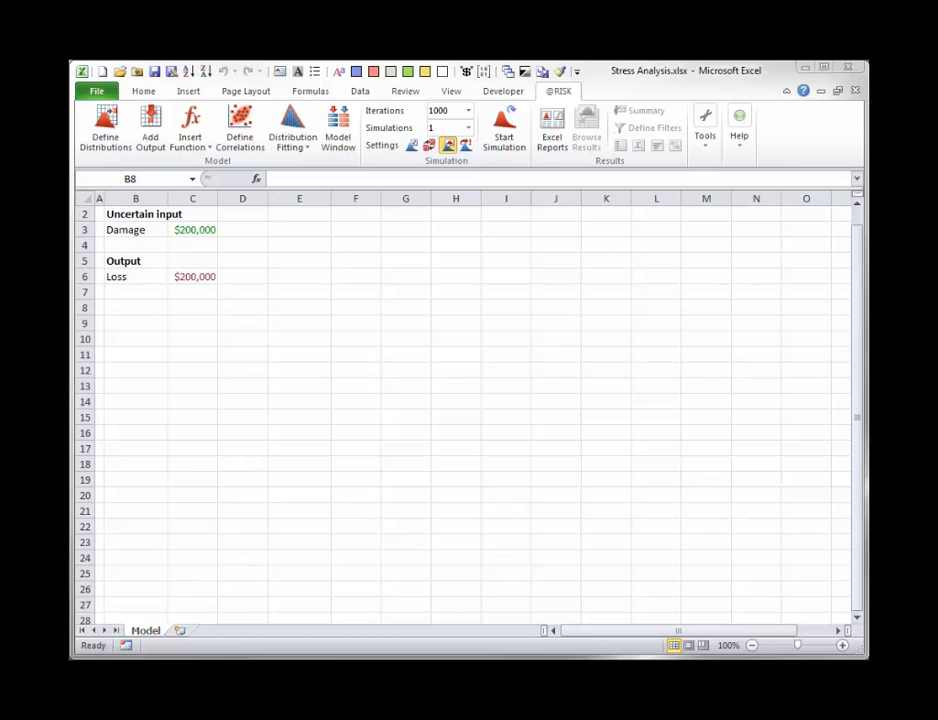
Step: Examine the distribution behind Damage in C3 and the output formula for Loss in C6, leaving both as they are
left_click(190, 228)
double_click(190, 228)
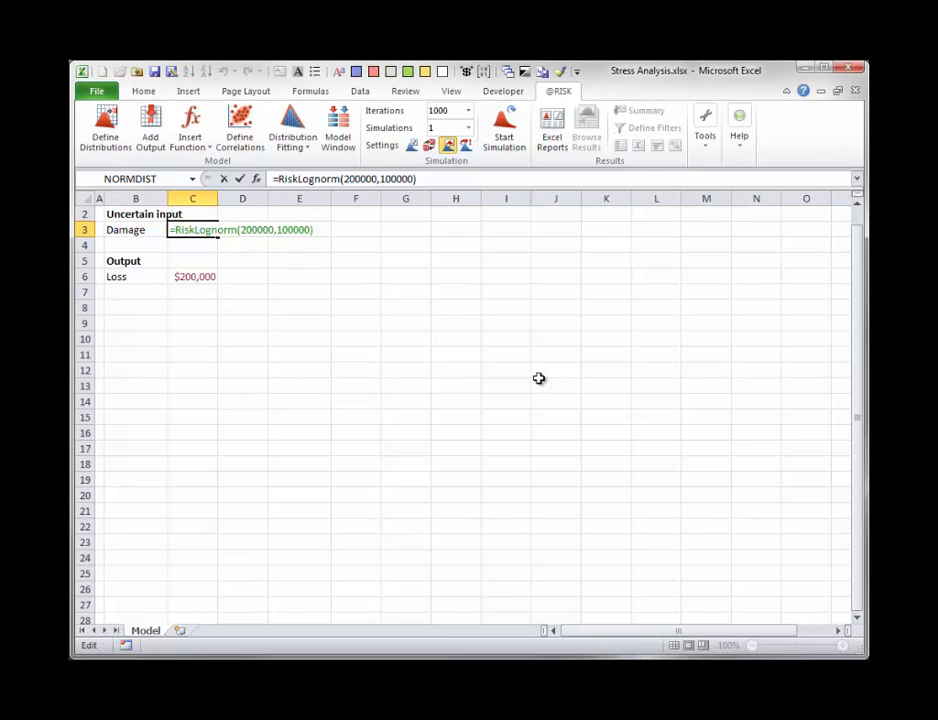
key("Escape")
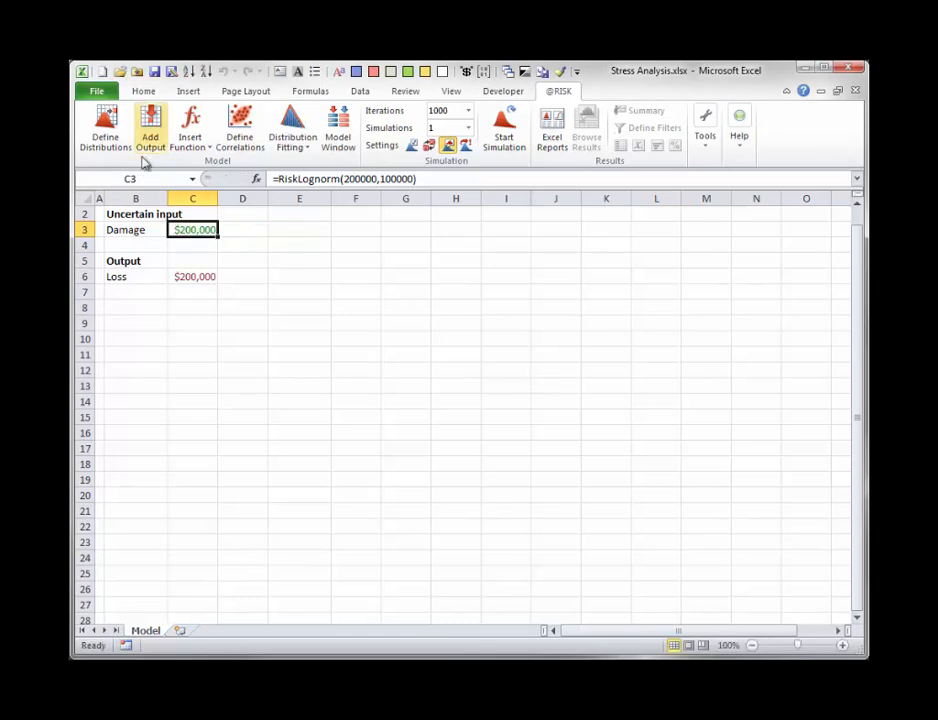
left_click(104, 114)
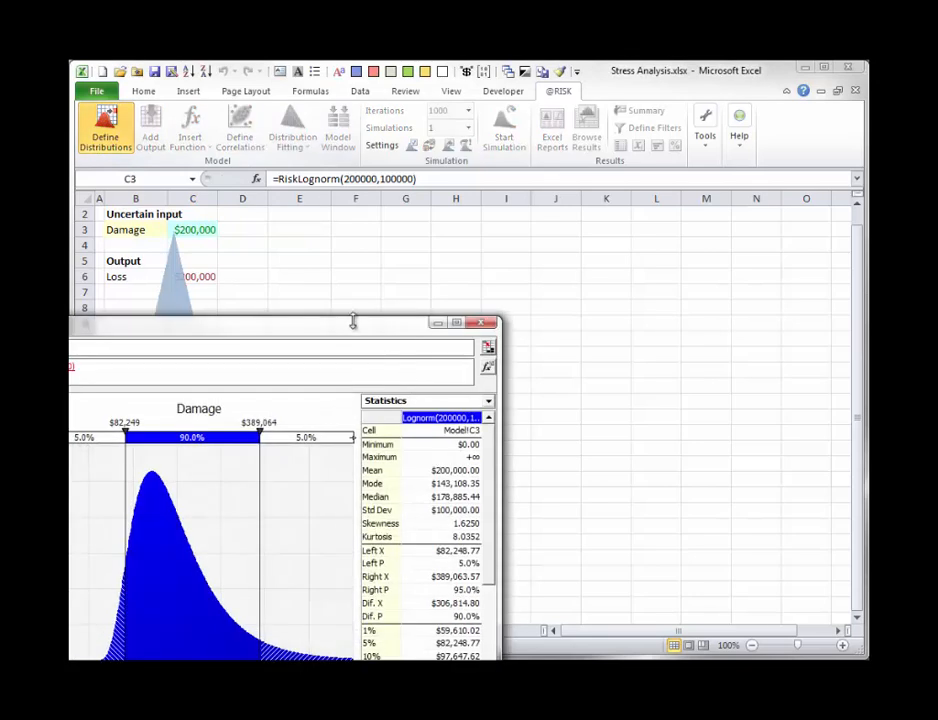
left_click_drag(348, 330, 615, 163)
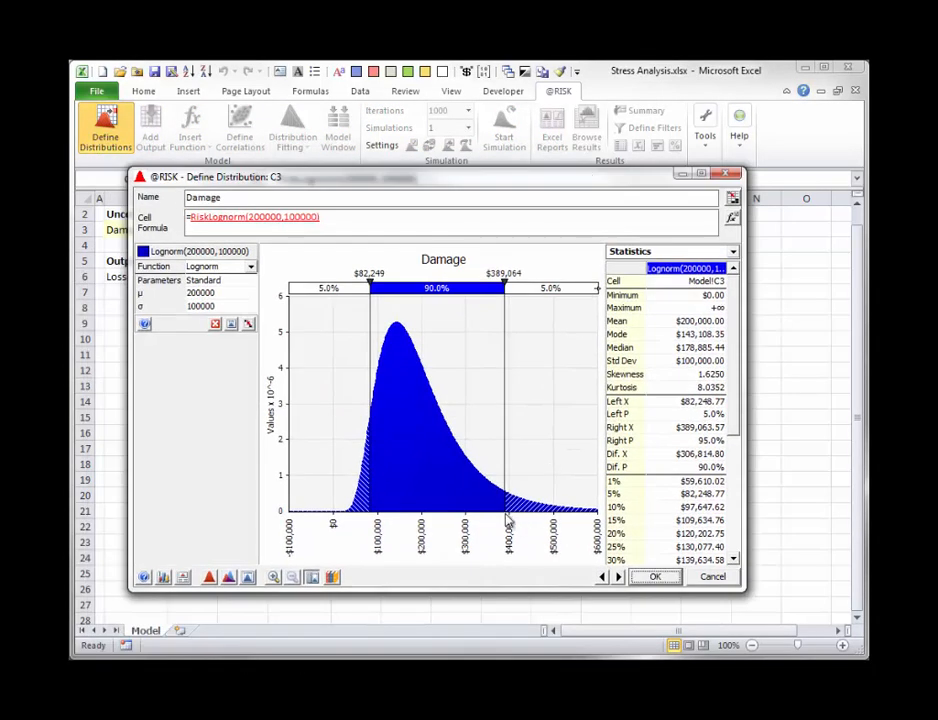
left_click(711, 576)
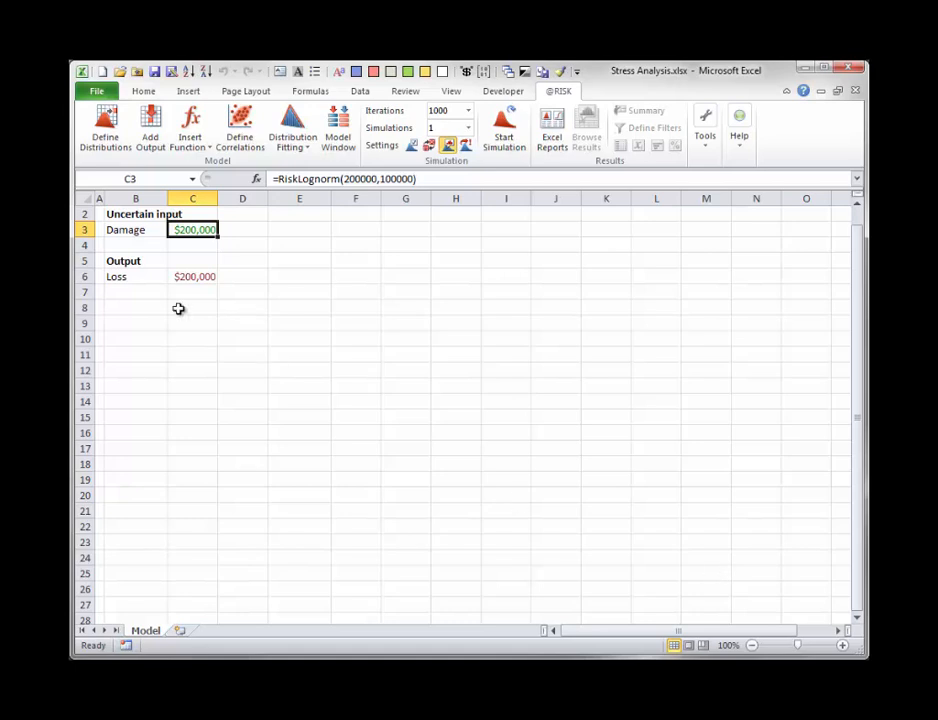
double_click(197, 276)
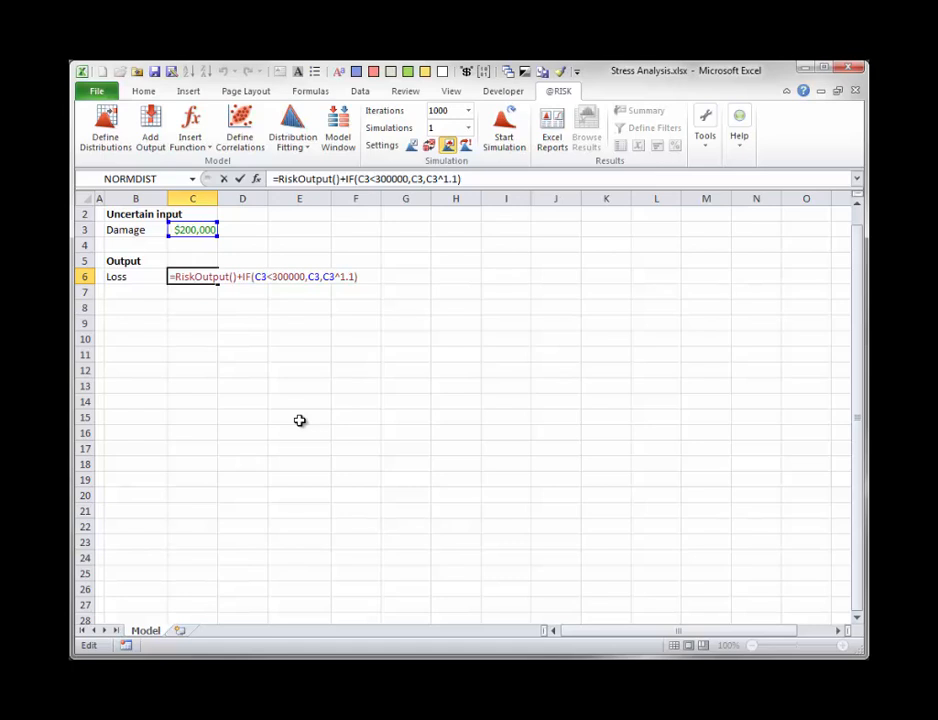
key("Escape")
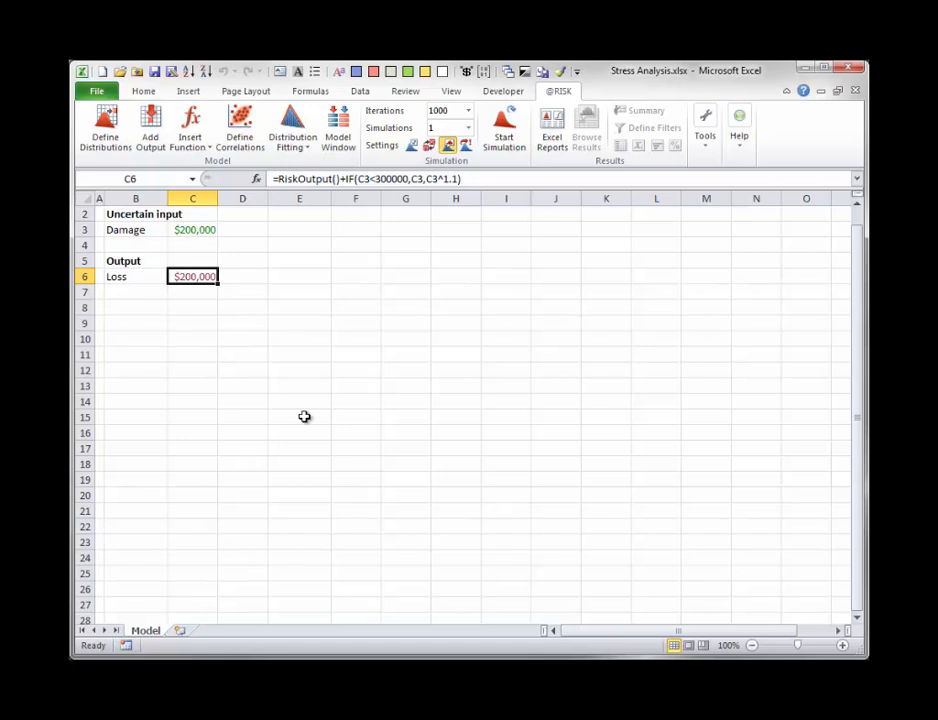
Step: Start a Stress Analysis monitoring Loss in C6 and add the Damage distribution in C3 as an input
left_click(707, 148)
left_click(728, 212)
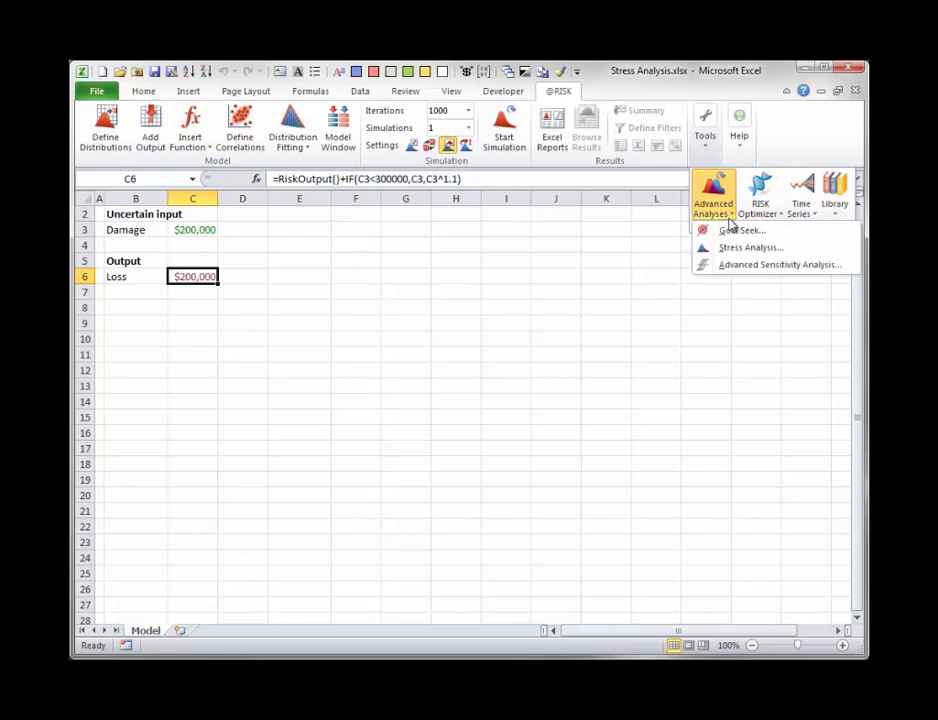
left_click(740, 248)
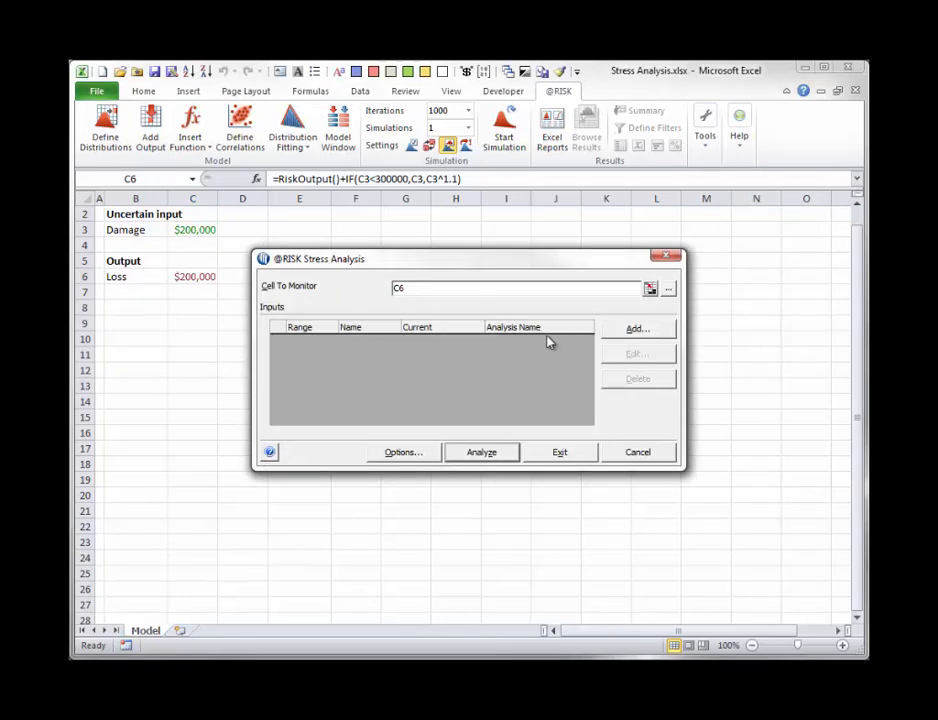
left_click(628, 330)
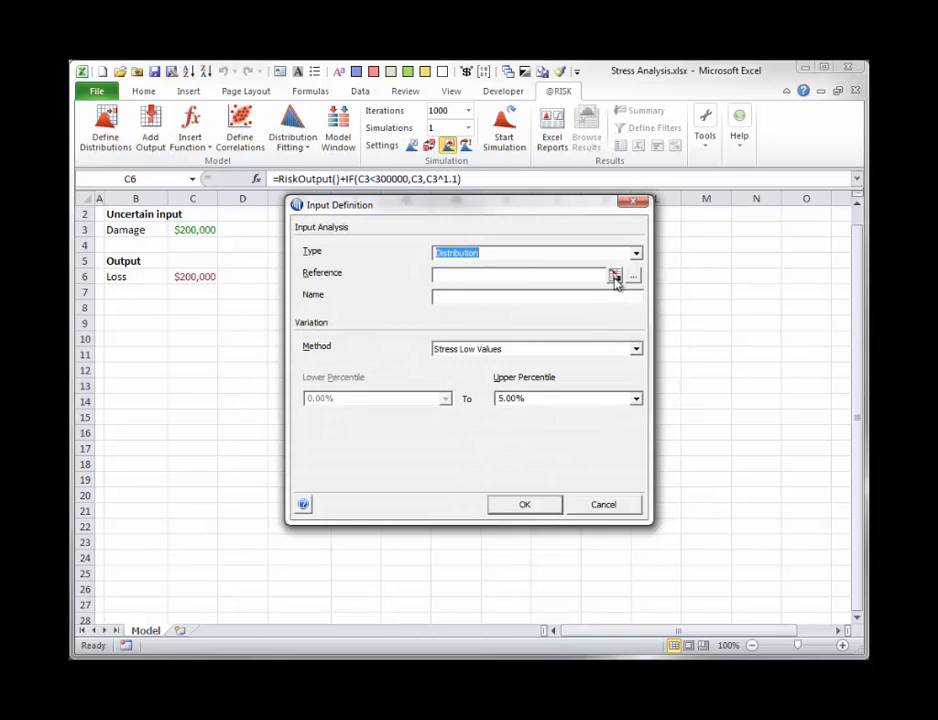
left_click(612, 277)
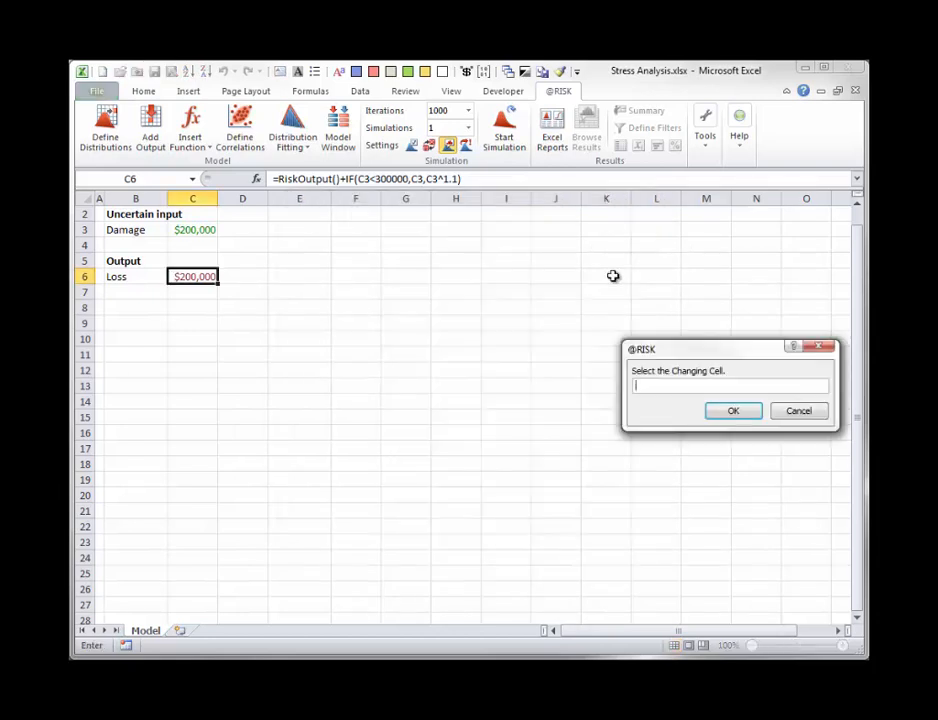
left_click(191, 229)
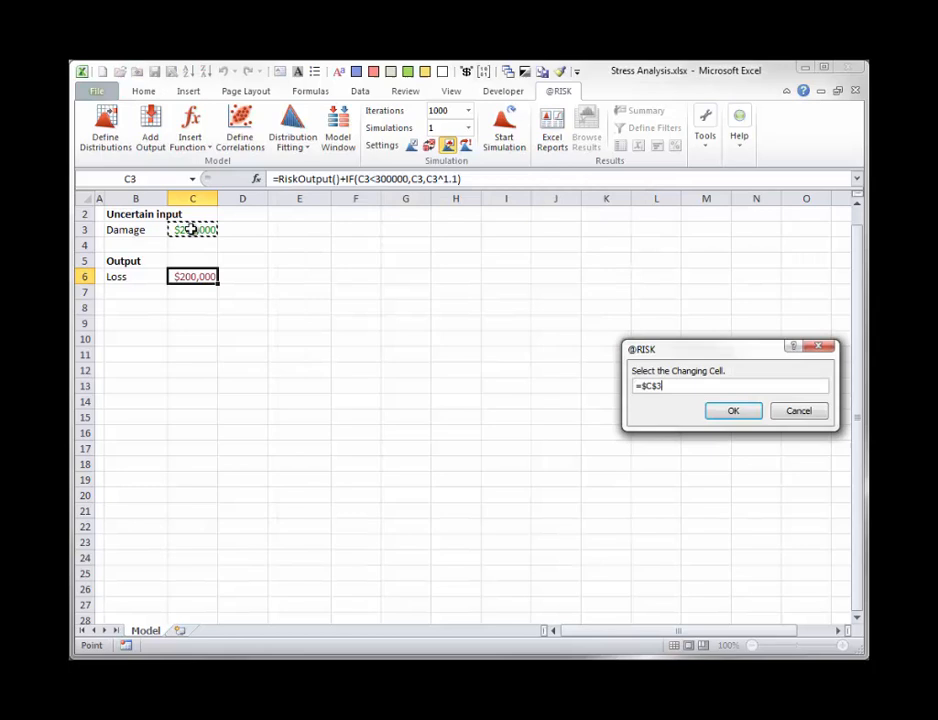
left_click(743, 414)
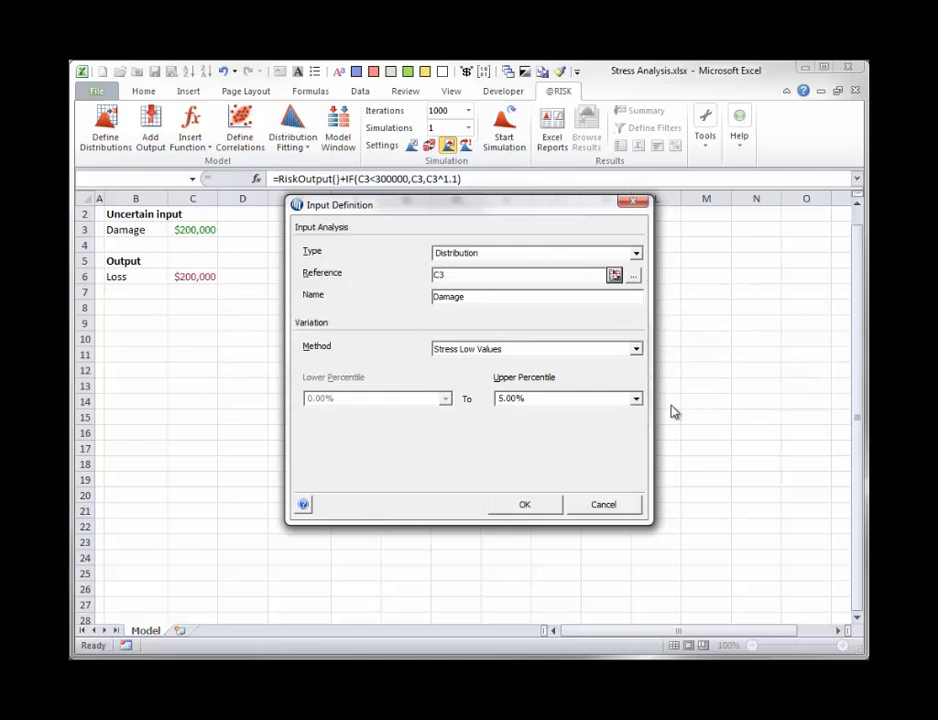
Step: Define the Damage input's variation as Stress High Values from the 90% to the 100% percentile
left_click(636, 350)
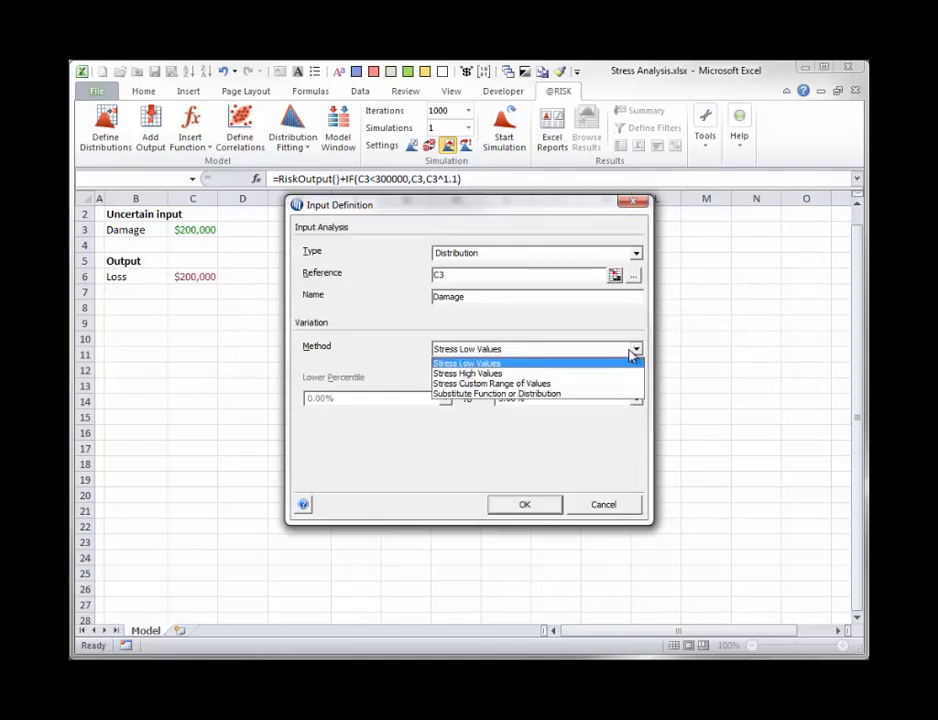
left_click(470, 375)
left_click(446, 400)
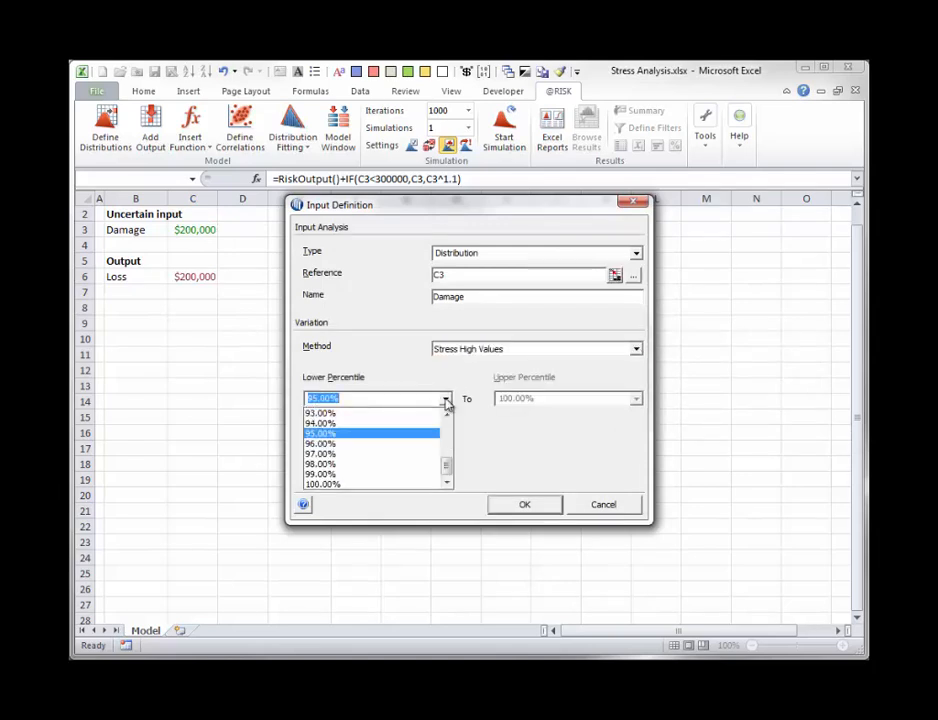
left_click(448, 416)
left_click(447, 416)
left_click(447, 416)
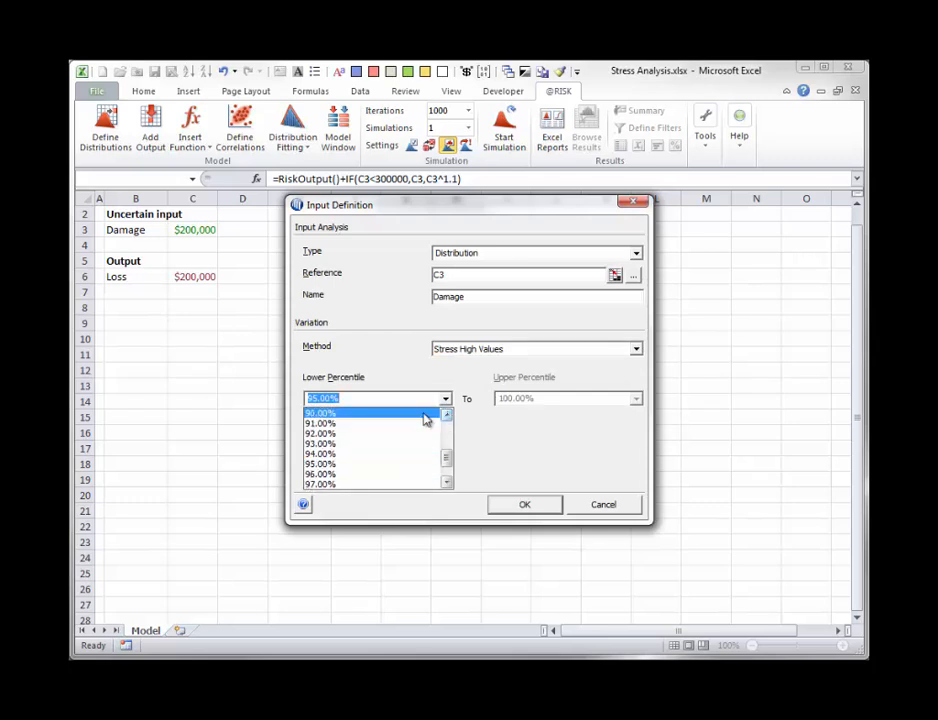
left_click(335, 418)
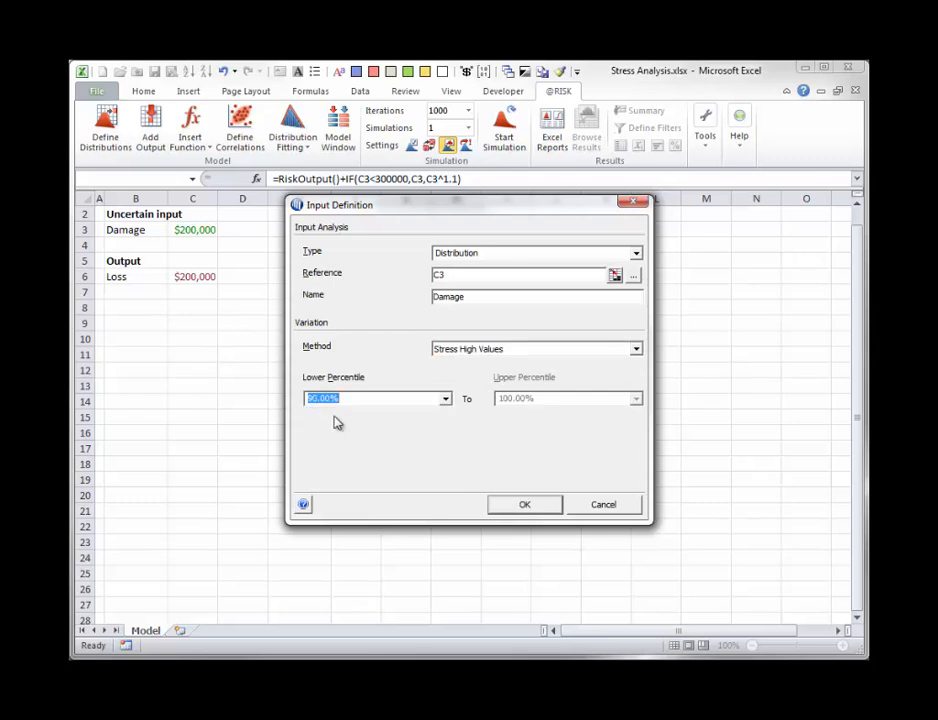
left_click(527, 505)
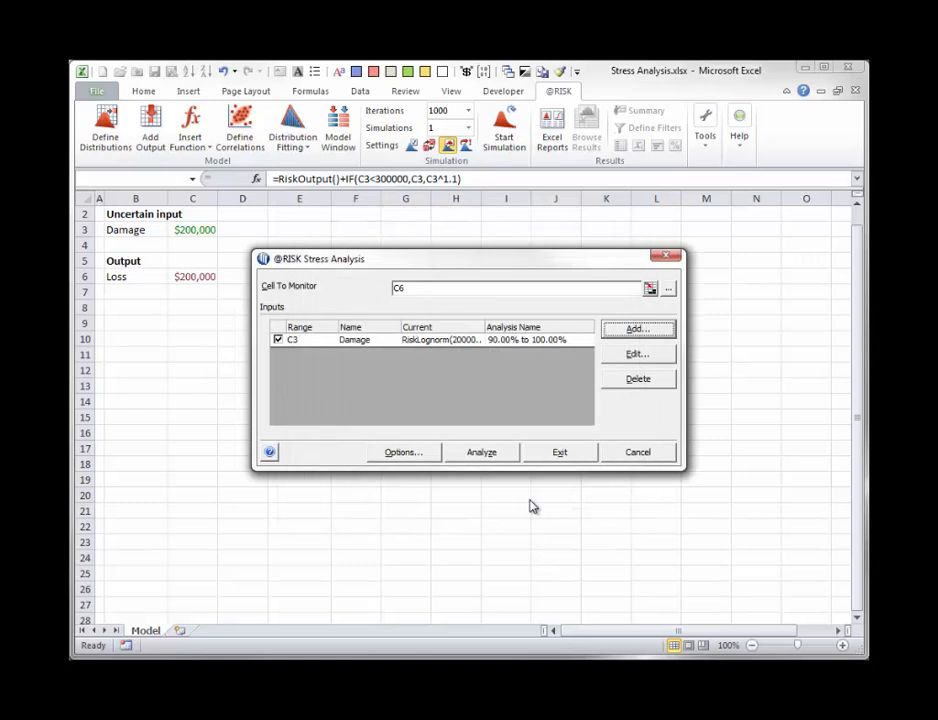
Step: Review the stress options, keeping the selected reports and placement, and run the Stress Analysis
left_click(398, 455)
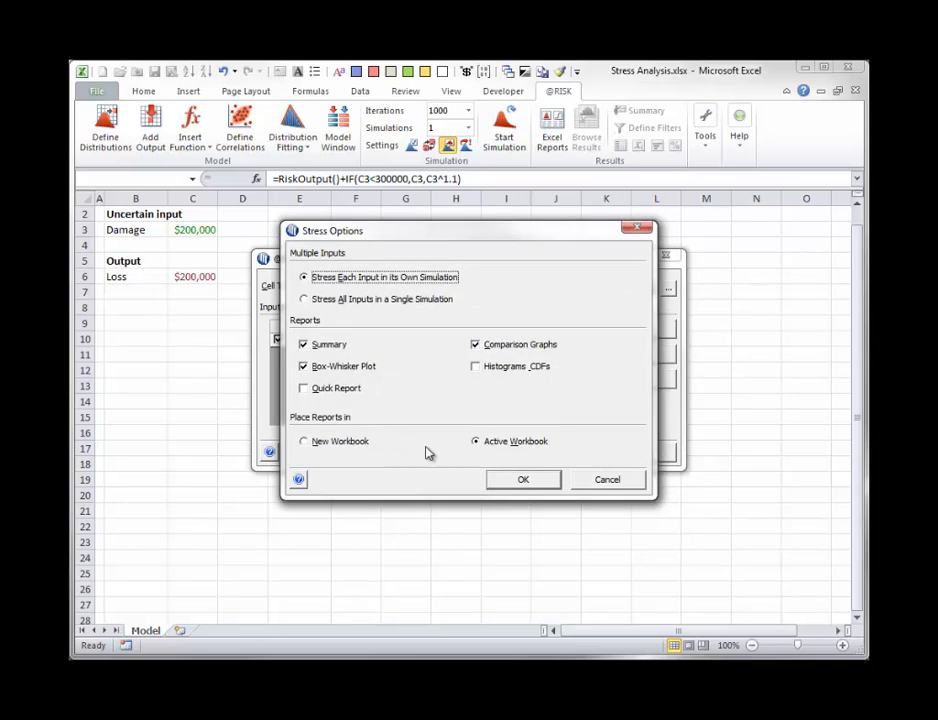
left_click(533, 482)
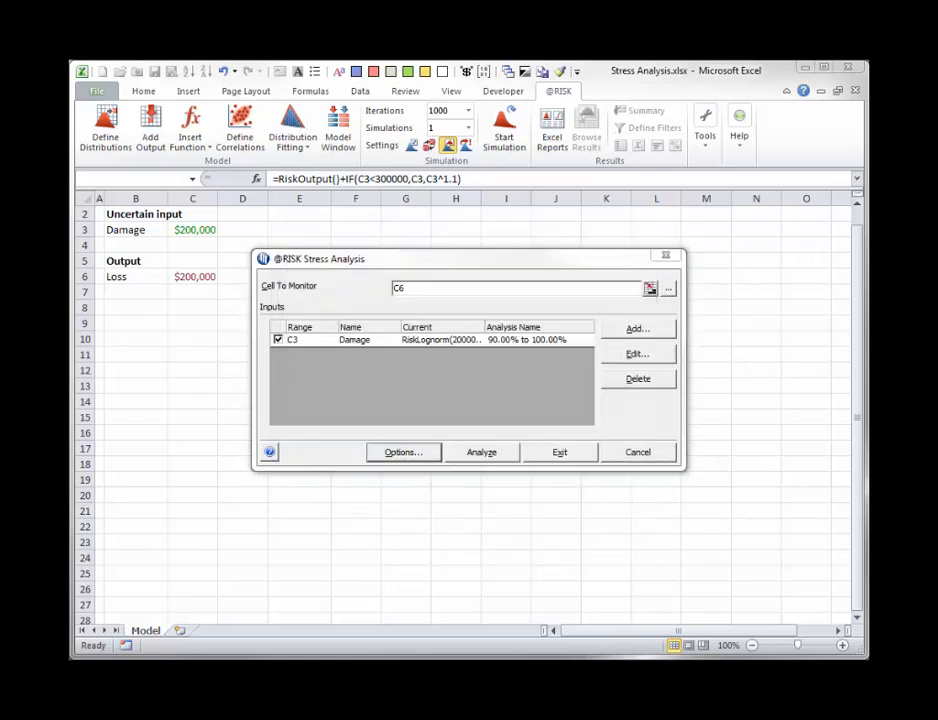
left_click(481, 455)
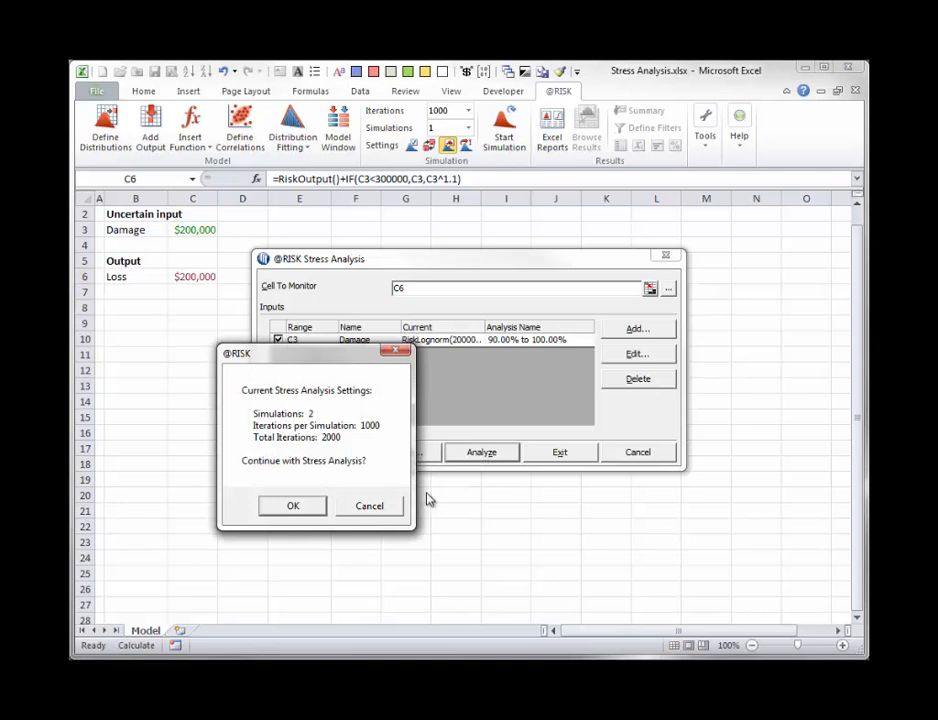
left_click(298, 510)
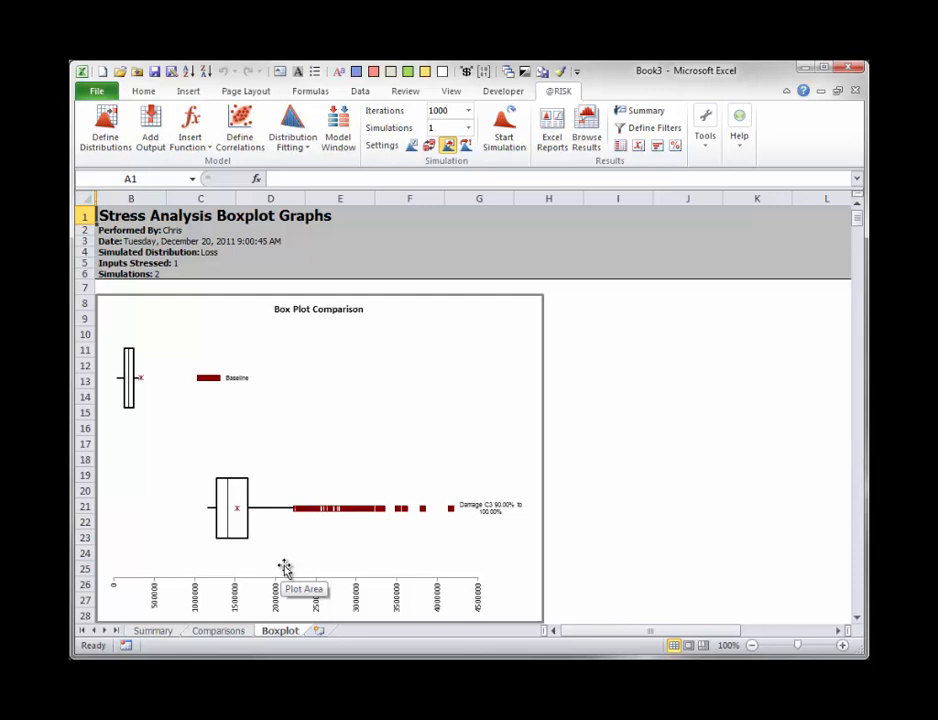
Step: Review the Stress Analysis summary, the mean comparison graph and the box plot comparison for Loss
left_click(150, 632)
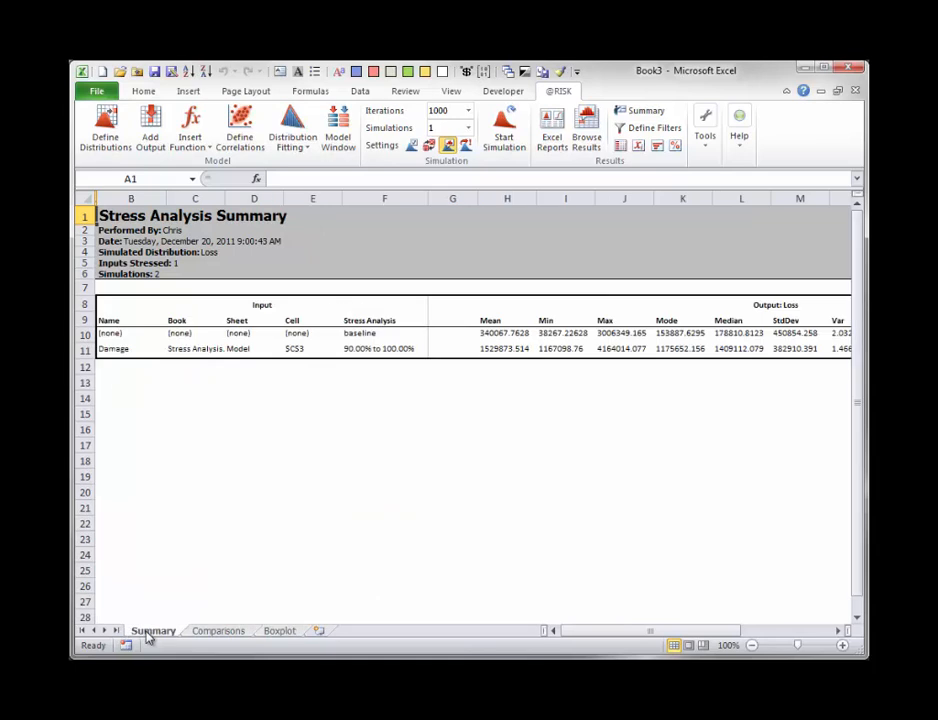
left_click(219, 633)
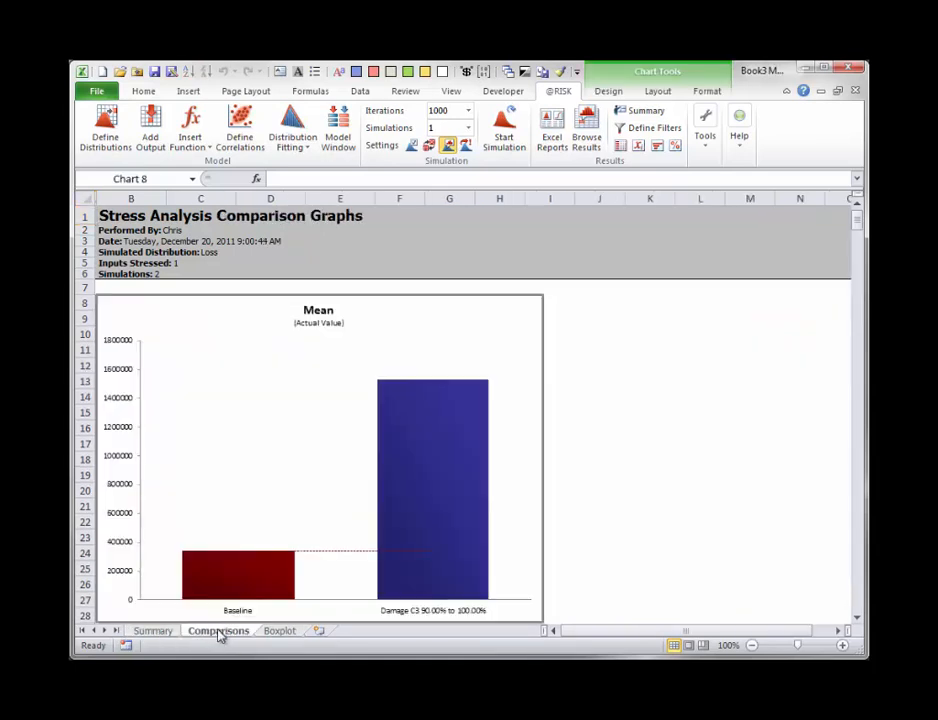
left_click(282, 633)
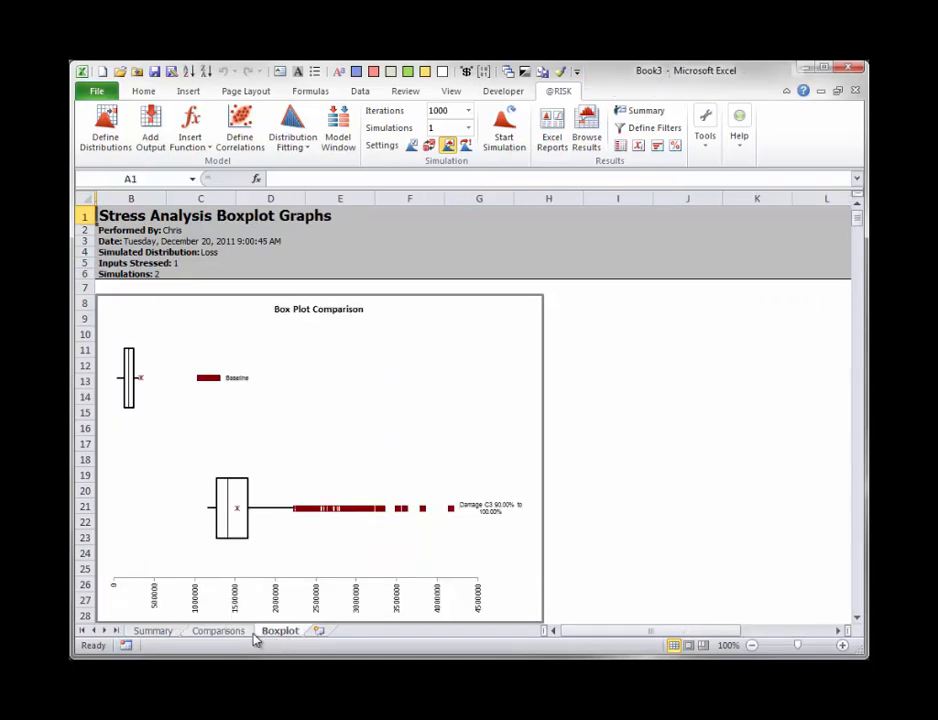
Step: Review the Stress Analysis summary for Loss and close the Book3 report workbook without saving it
left_click(154, 633)
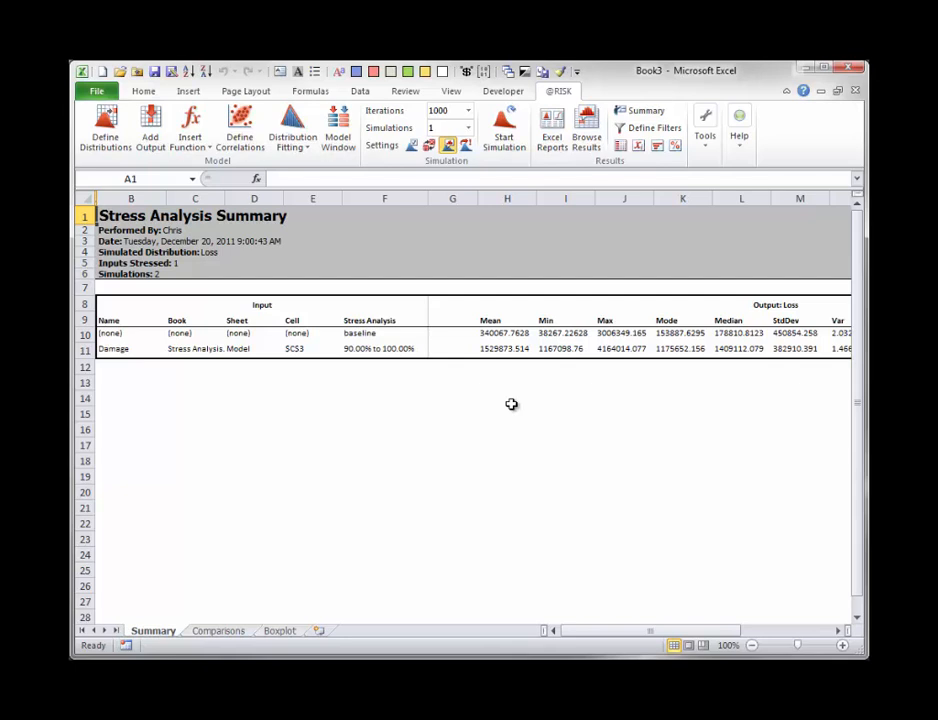
left_click(856, 91)
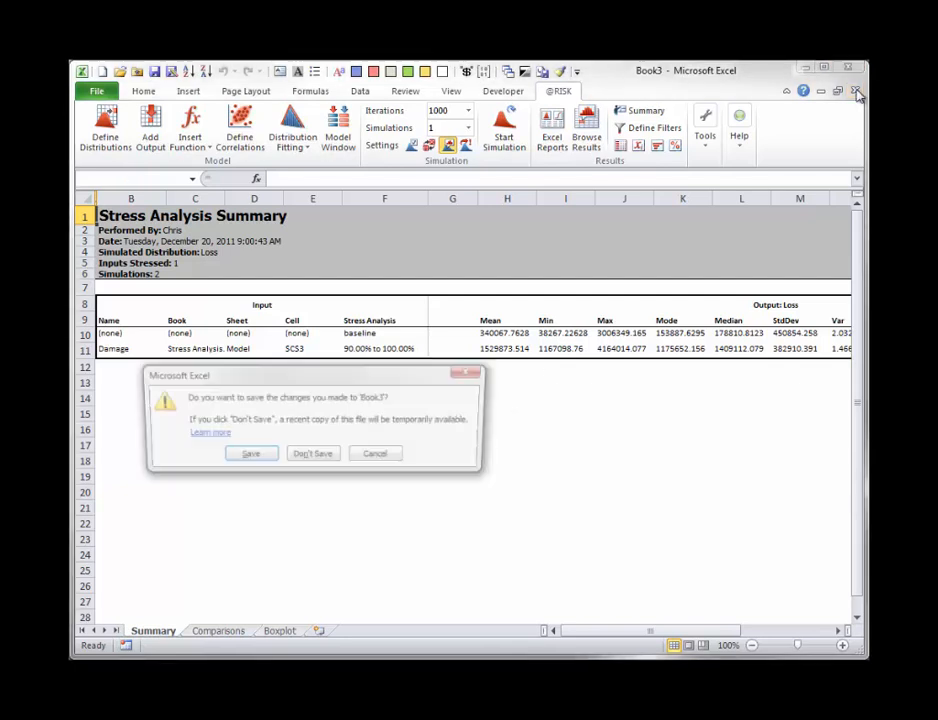
left_click(308, 455)
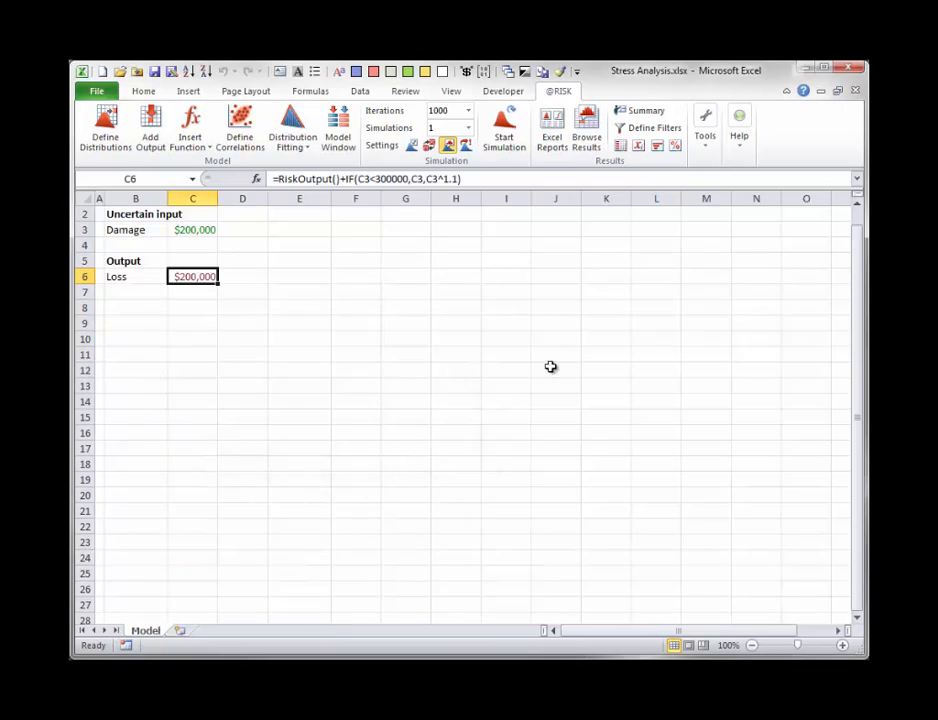
Step: Reopen the Stress Analysis and change the Damage input's variation to Stress Low Values with an upper percentile of 90%
left_click(706, 140)
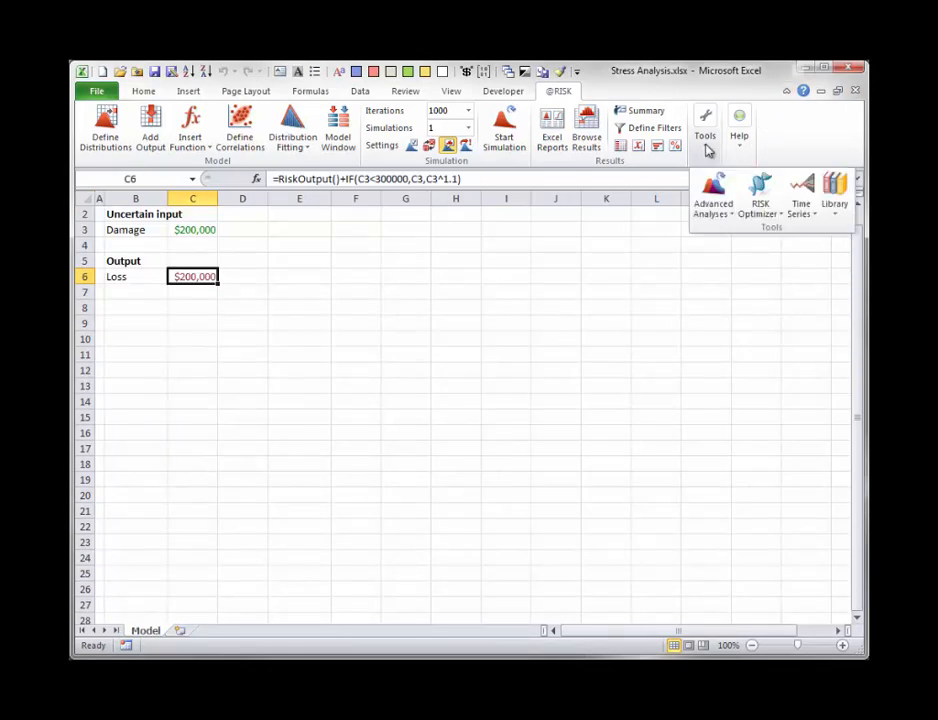
left_click(728, 212)
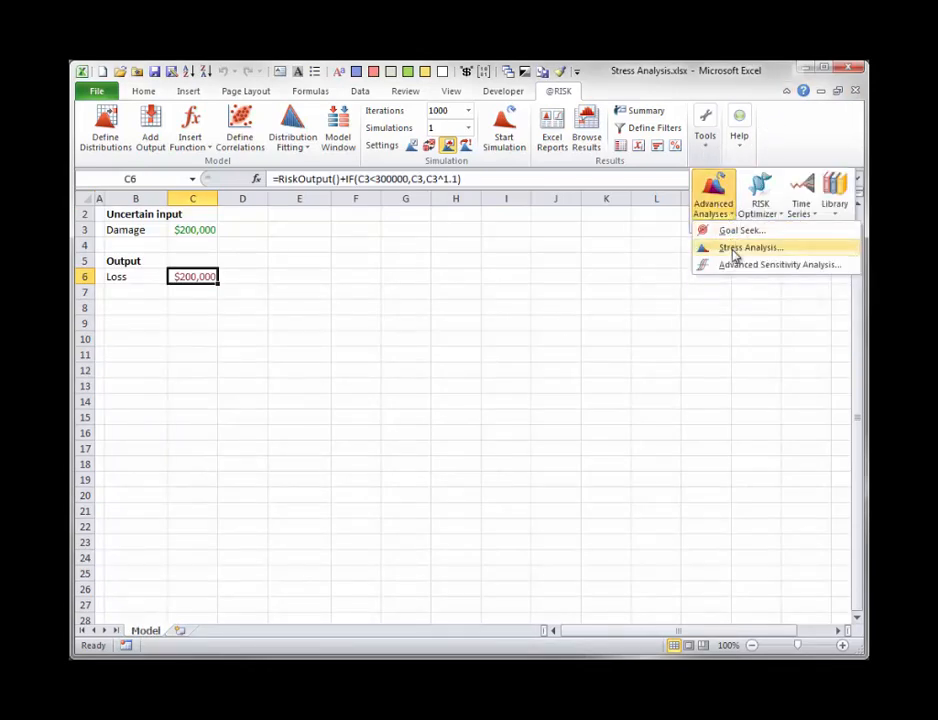
left_click(736, 252)
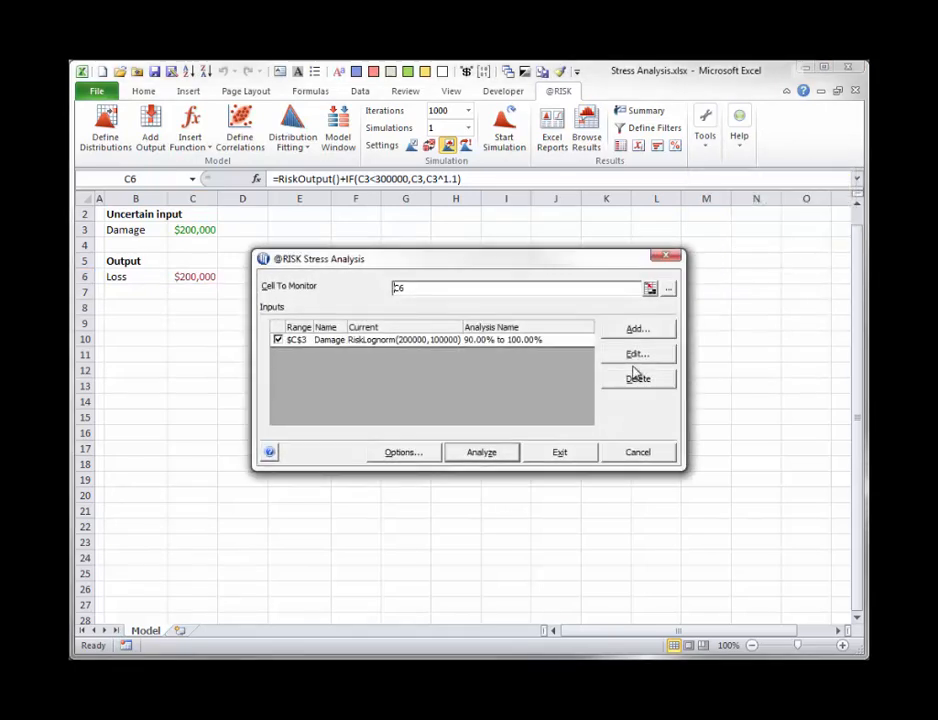
left_click(638, 354)
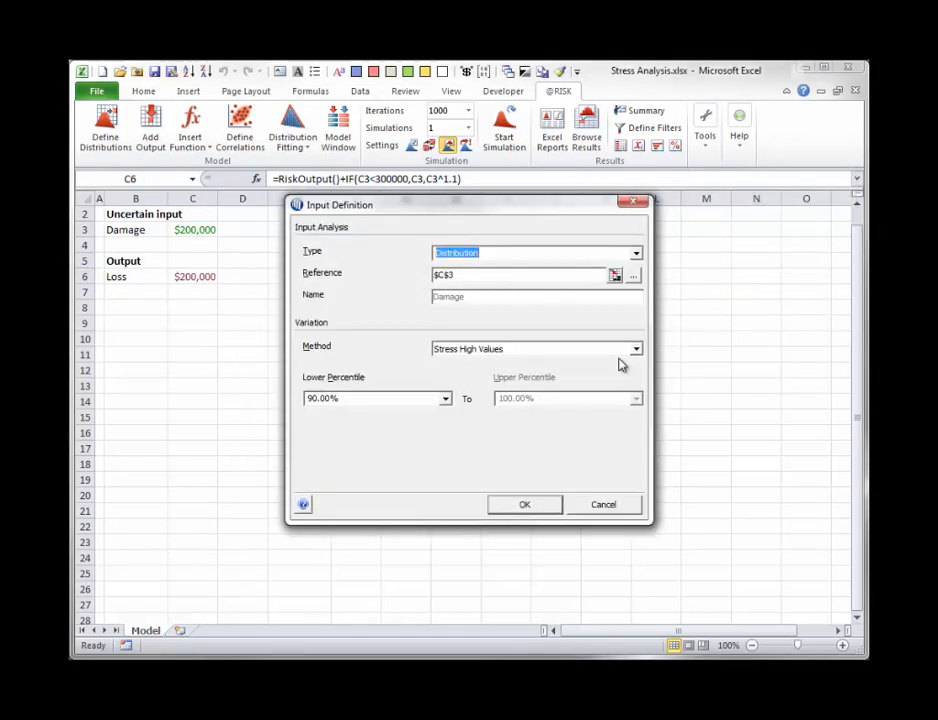
left_click(636, 349)
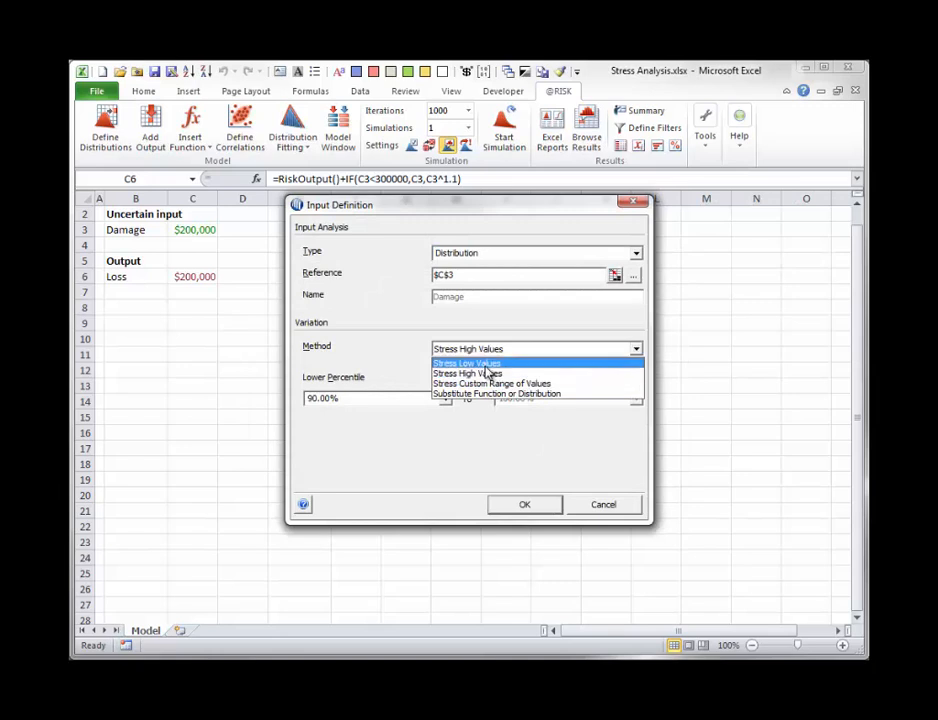
left_click(478, 364)
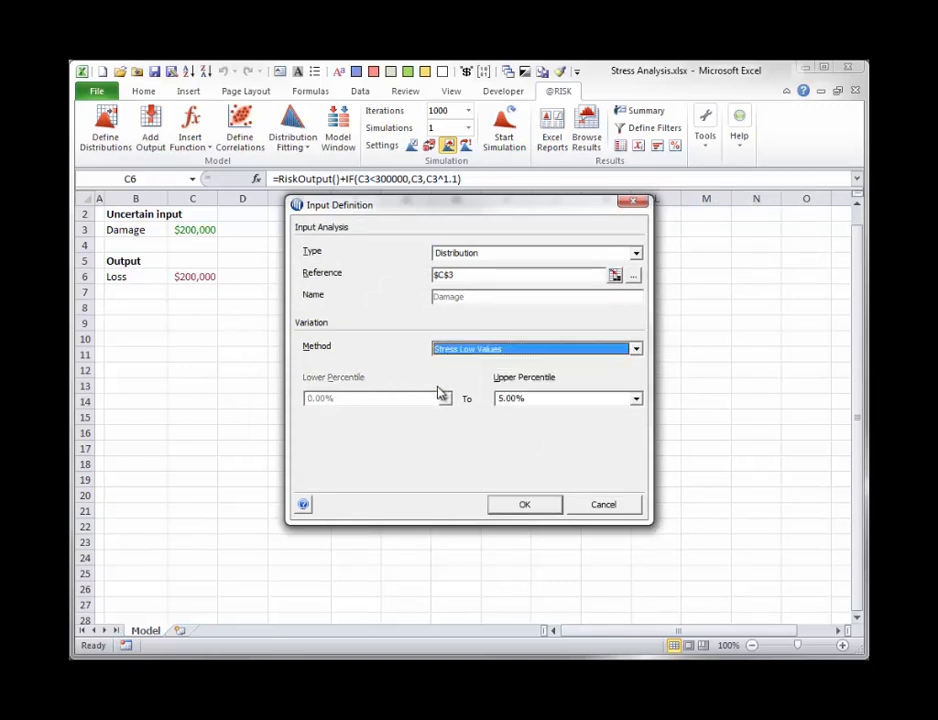
left_click(636, 399)
left_click(516, 473)
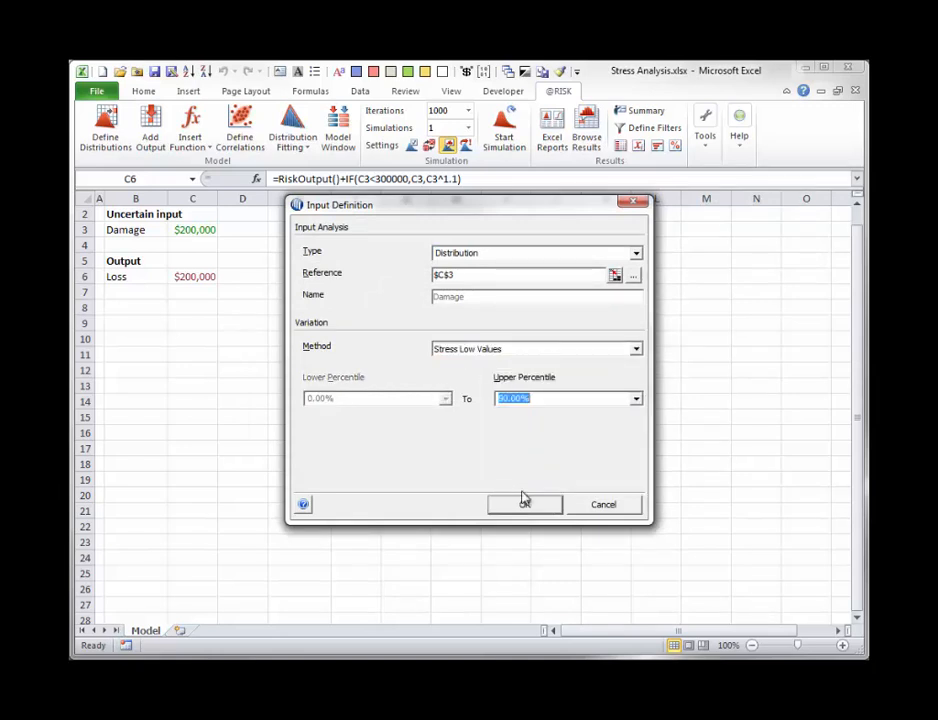
left_click(520, 505)
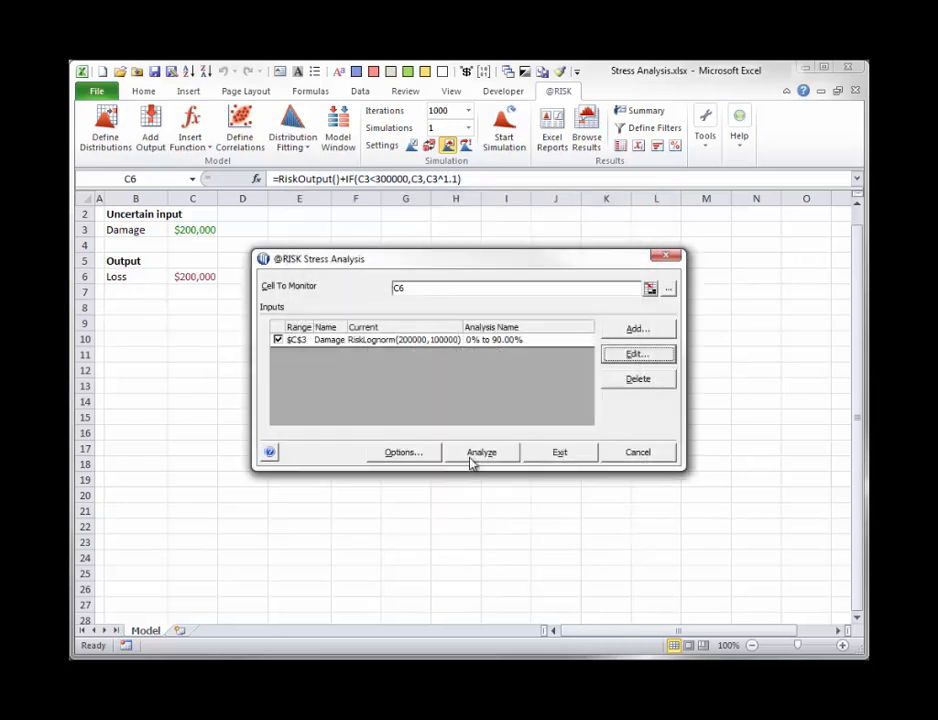
Step: Run the Stress Analysis with the edited Damage input and view its summary report
left_click(477, 457)
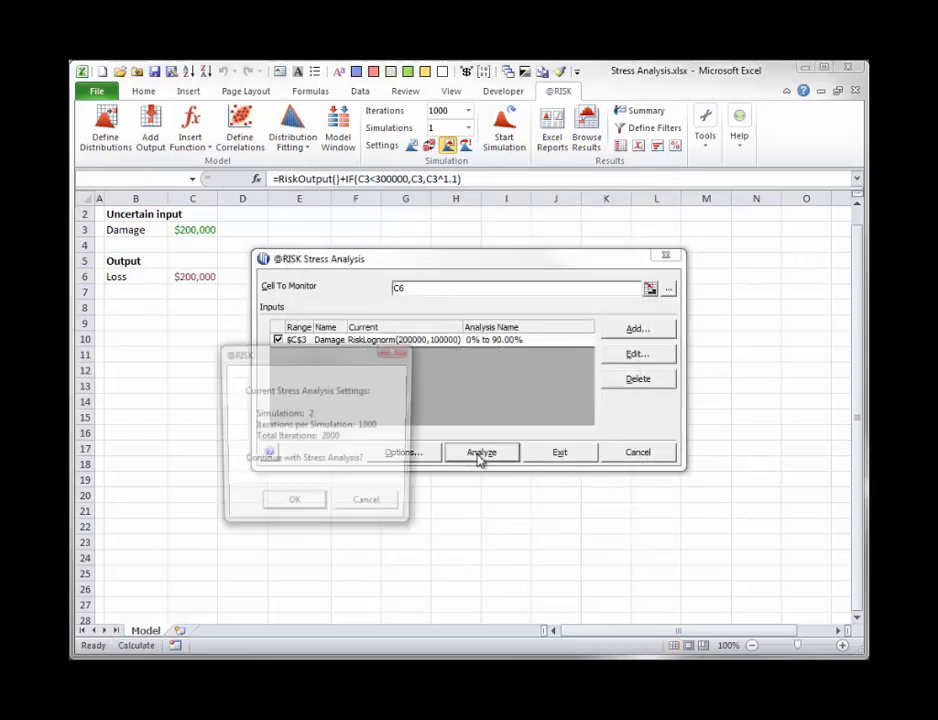
left_click(297, 510)
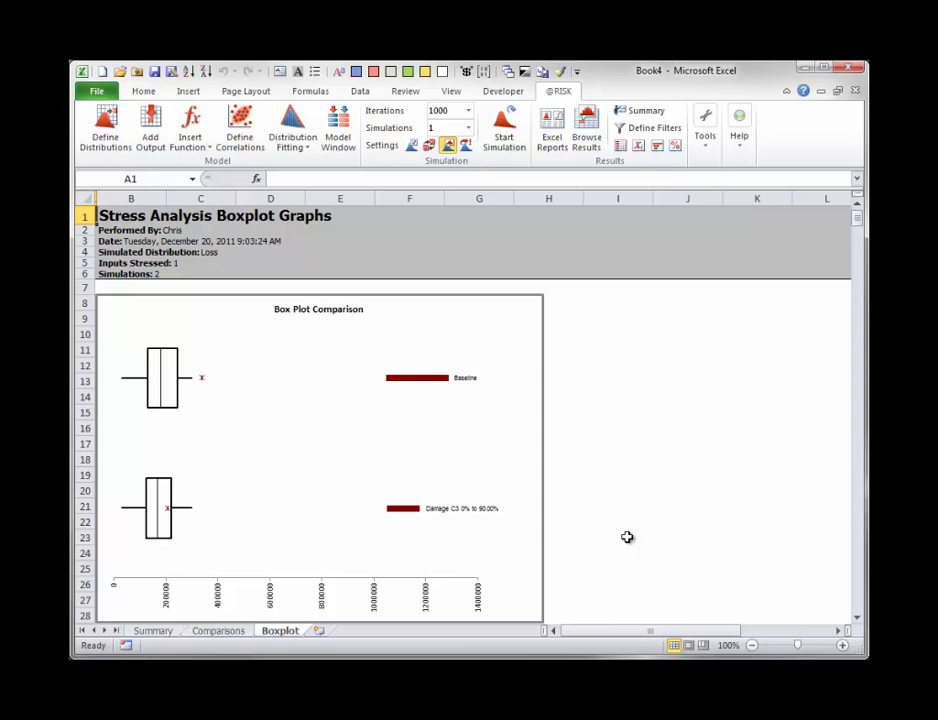
left_click(153, 632)
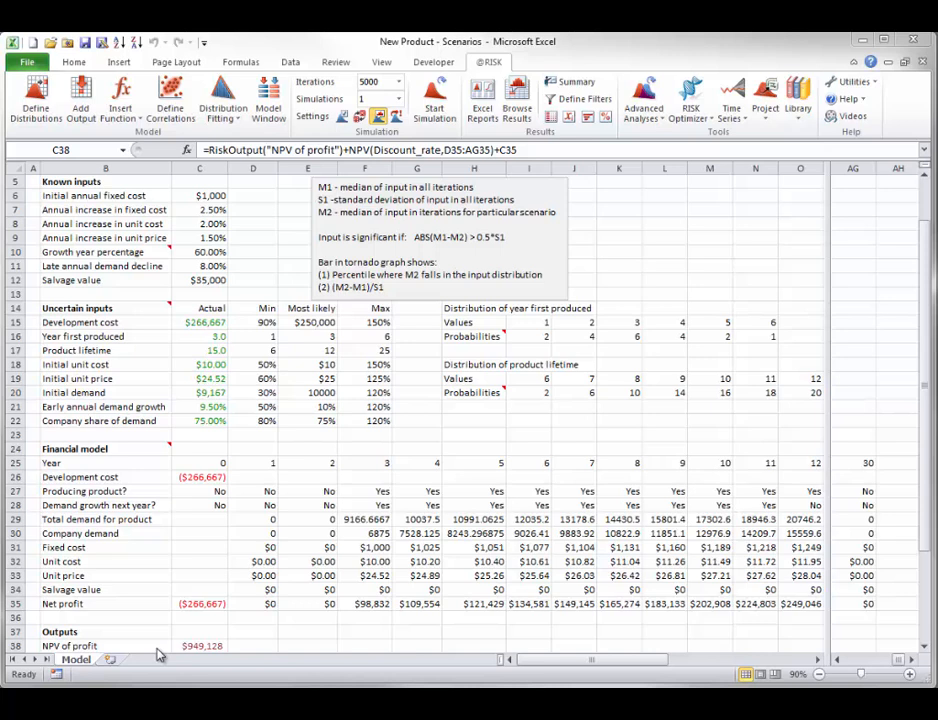
Step: Run the 5000-iteration simulation of the new product model and show the NPV of profit graph for Scenario >75%
left_click(435, 105)
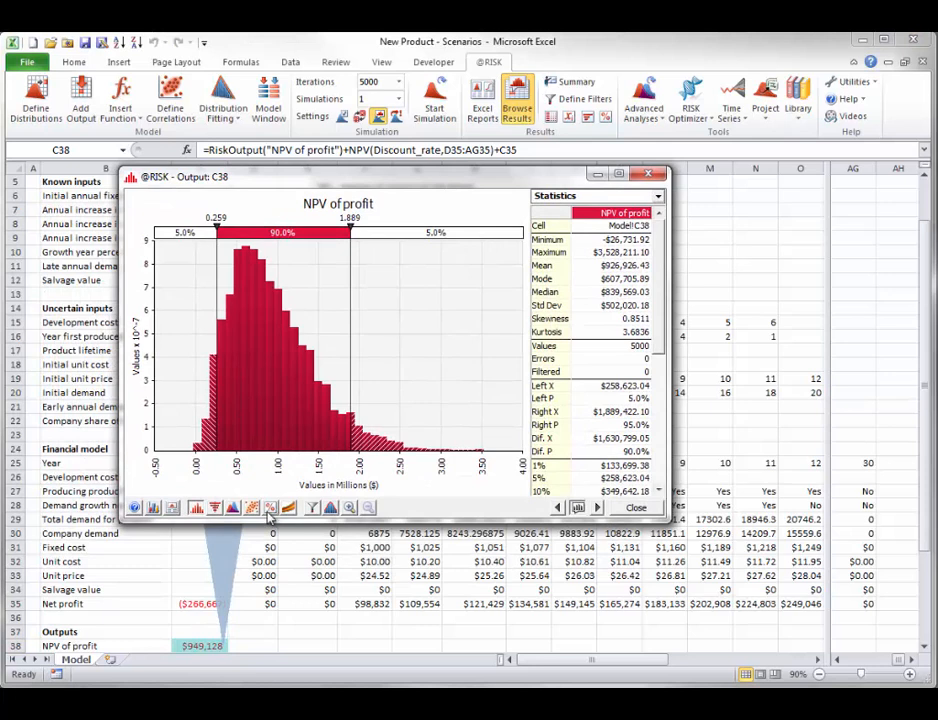
left_click(270, 508)
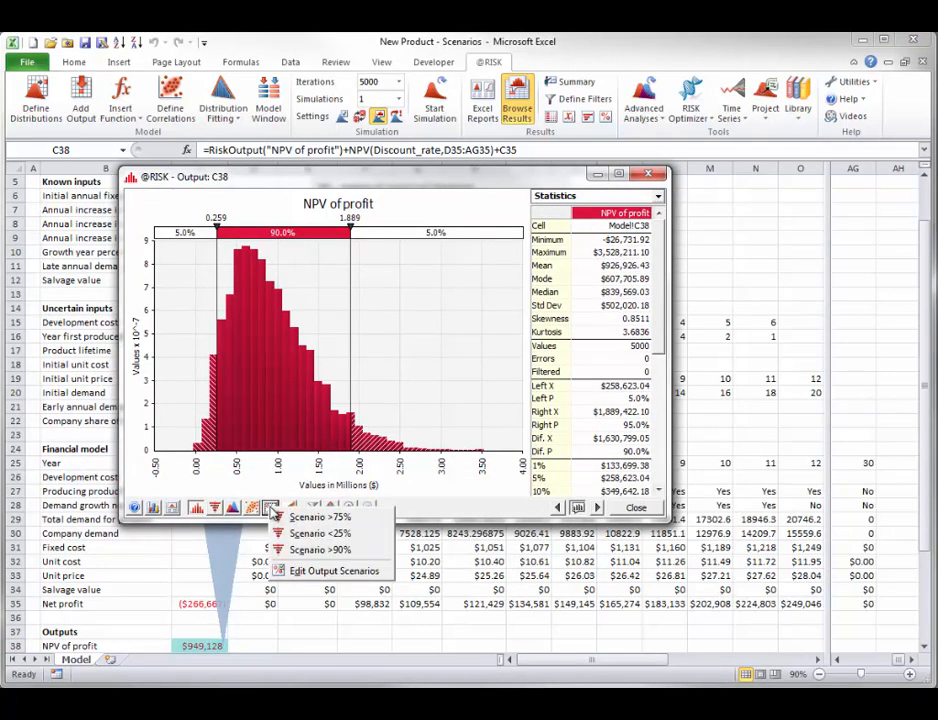
left_click(308, 520)
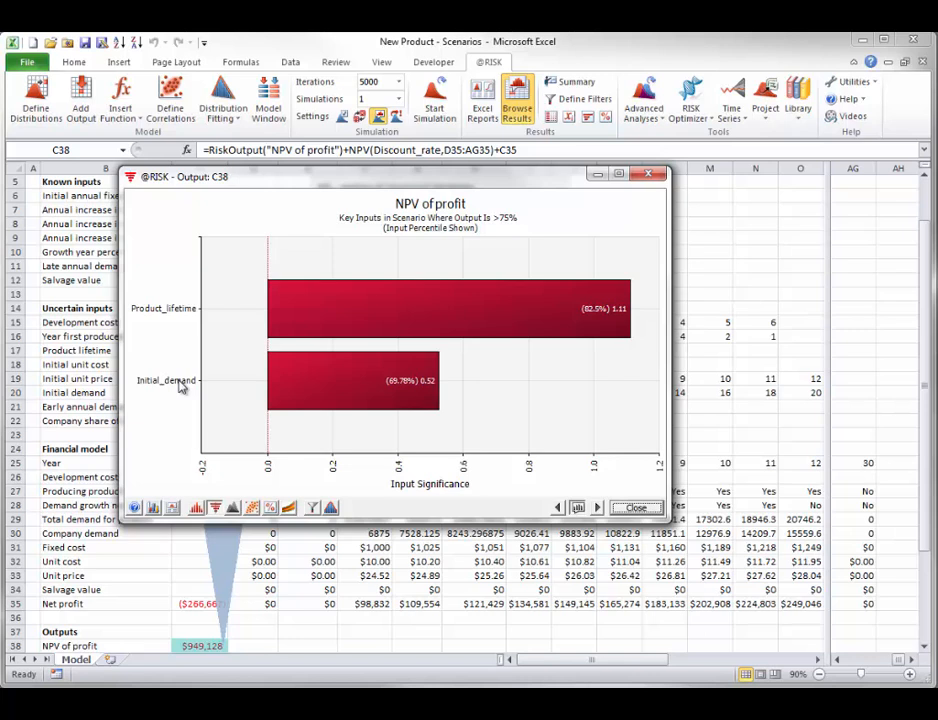
Step: Examine the scatter plot of NPV of profit against Product_lifetime from the scenario graph, and close the plot
left_click_drag(379, 188, 407, 337)
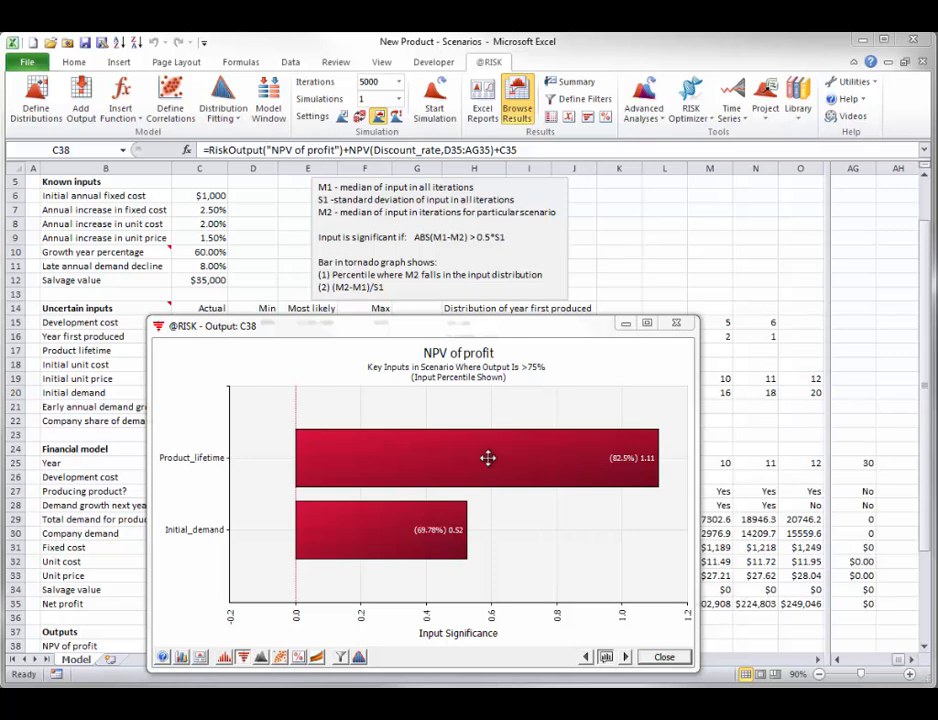
left_click_drag(490, 459, 429, 318)
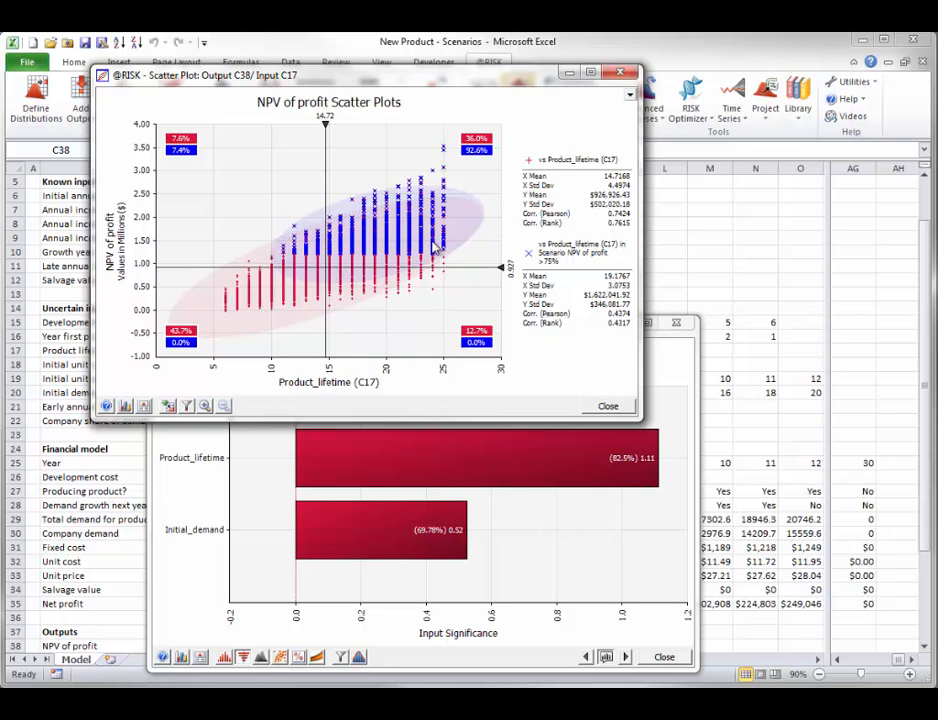
left_click(608, 406)
left_click_drag(425, 322, 440, 123)
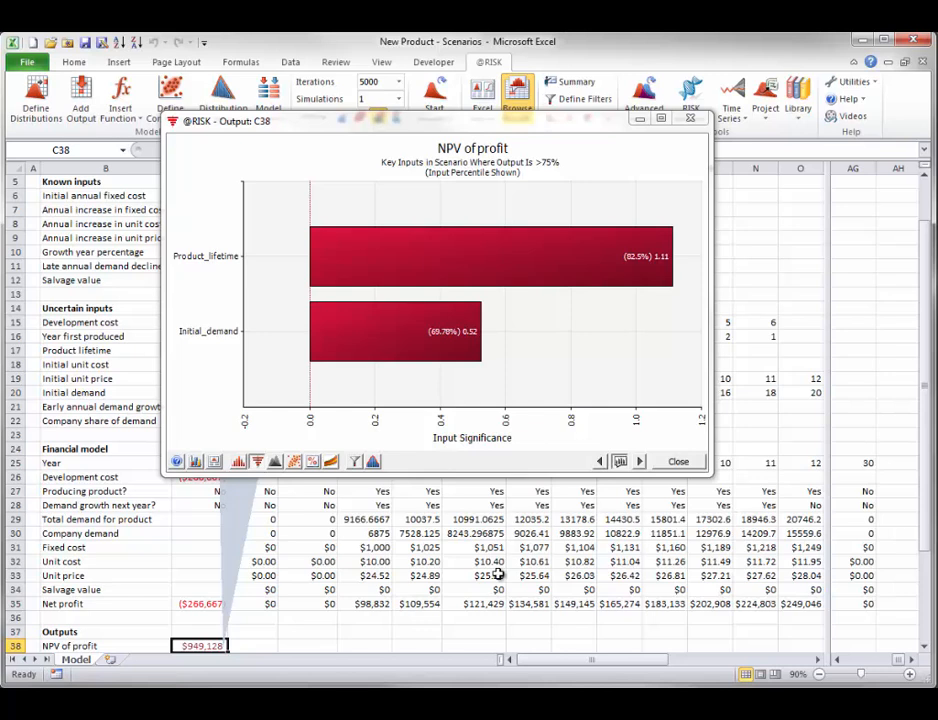
Step: Edit the NPV of profit scenarios to display inputs using Actual Values, with Scenario #1 set to < 250000, and apply
left_click(313, 463)
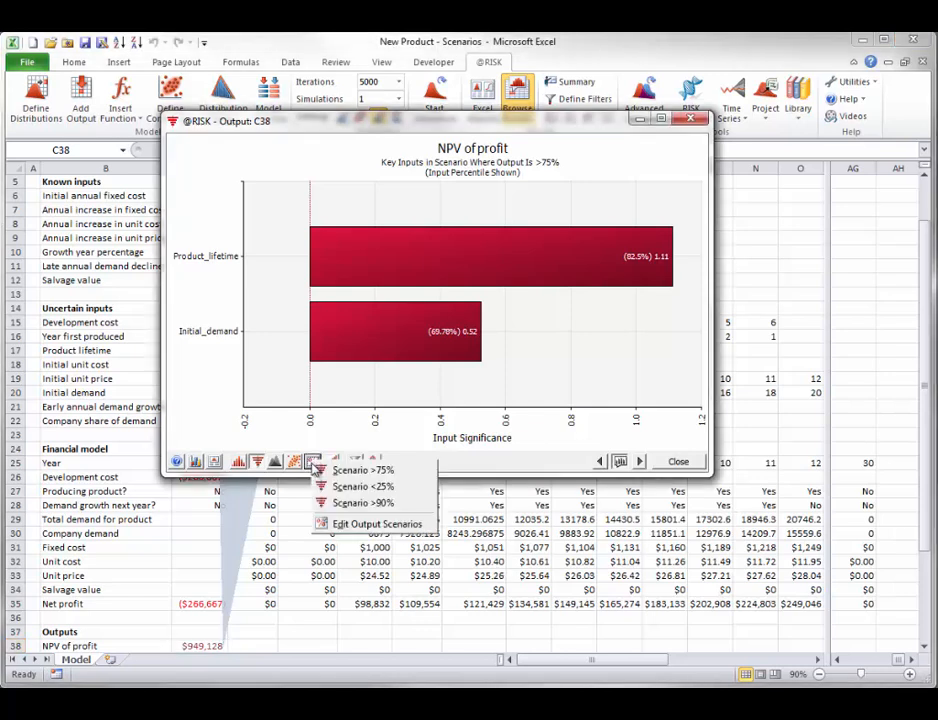
left_click(344, 525)
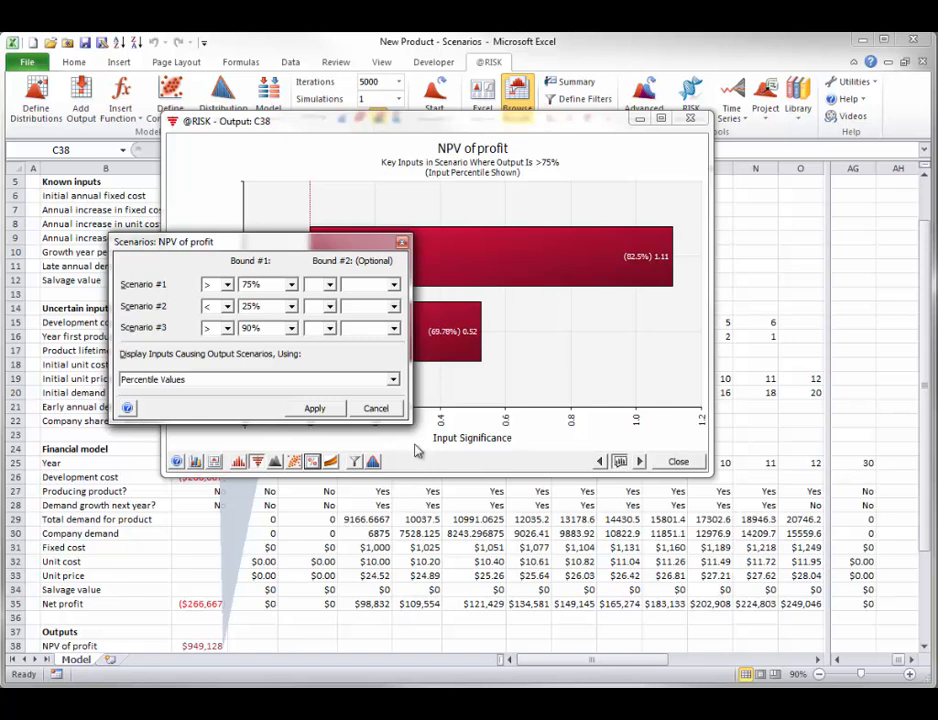
left_click(393, 380)
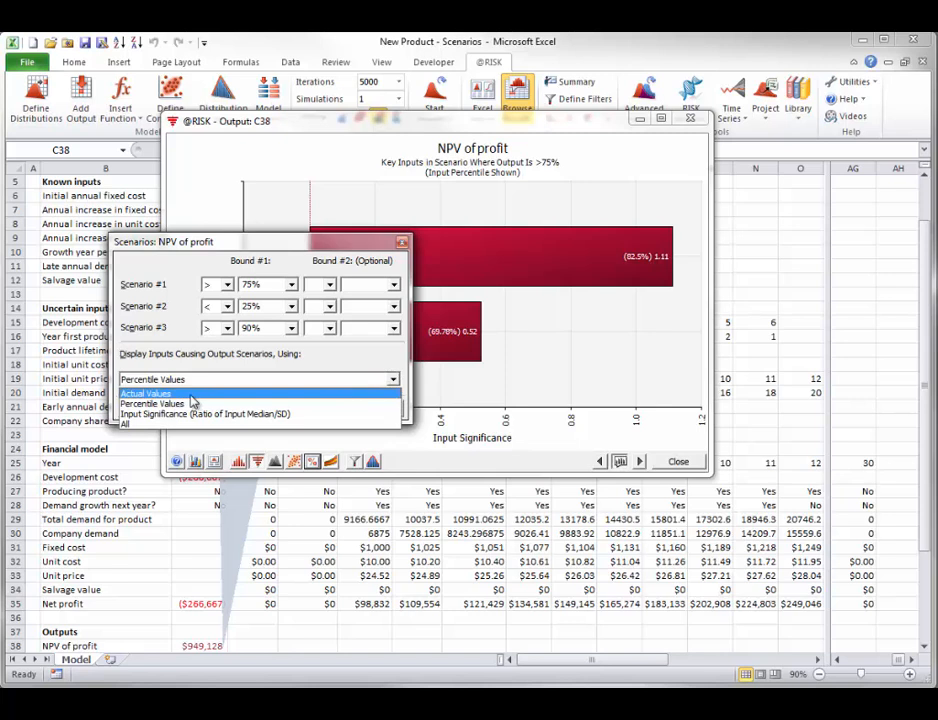
left_click(190, 392)
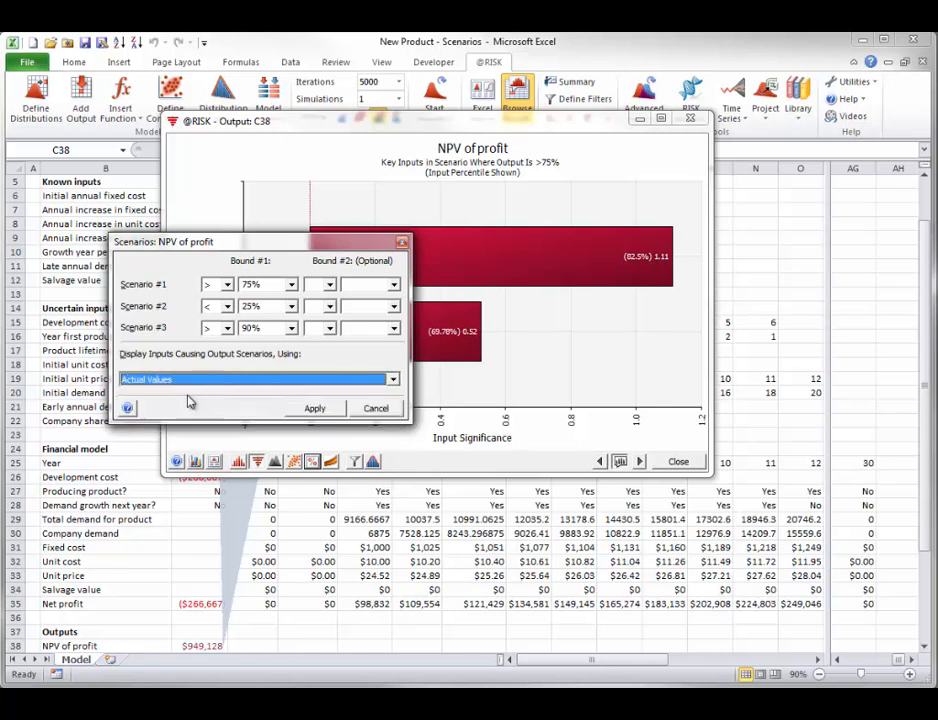
left_click(228, 285)
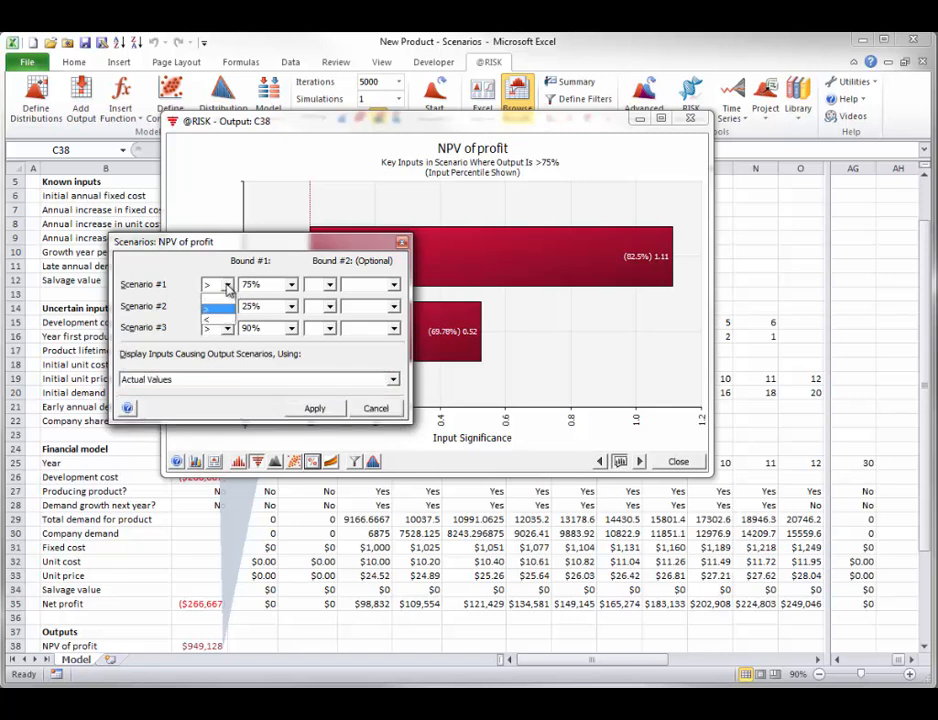
left_click(206, 320)
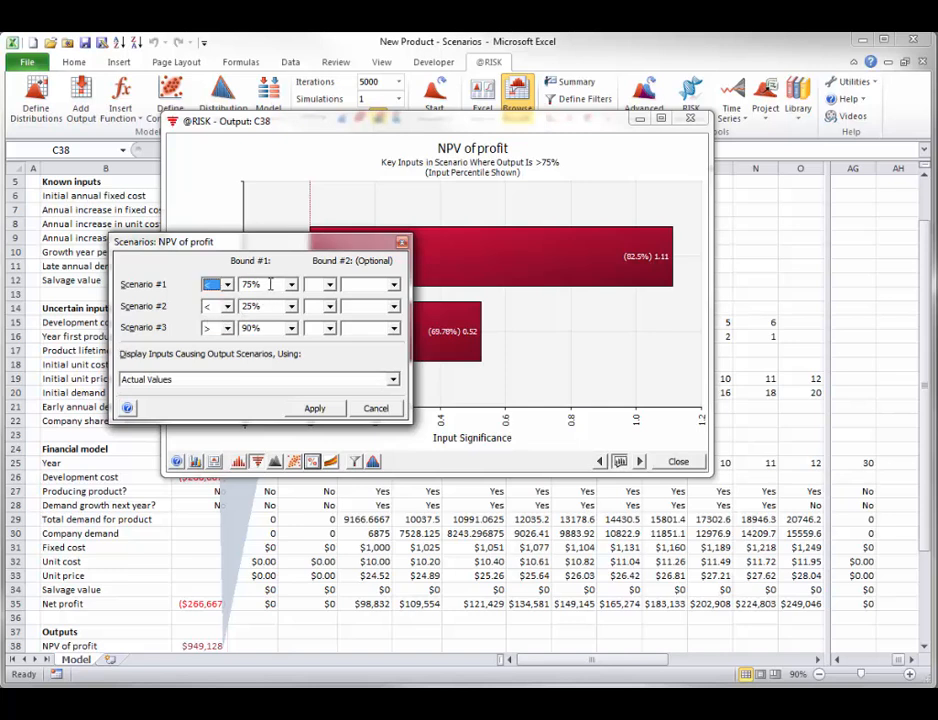
key("Tab")
type("250000")
left_click(314, 408)
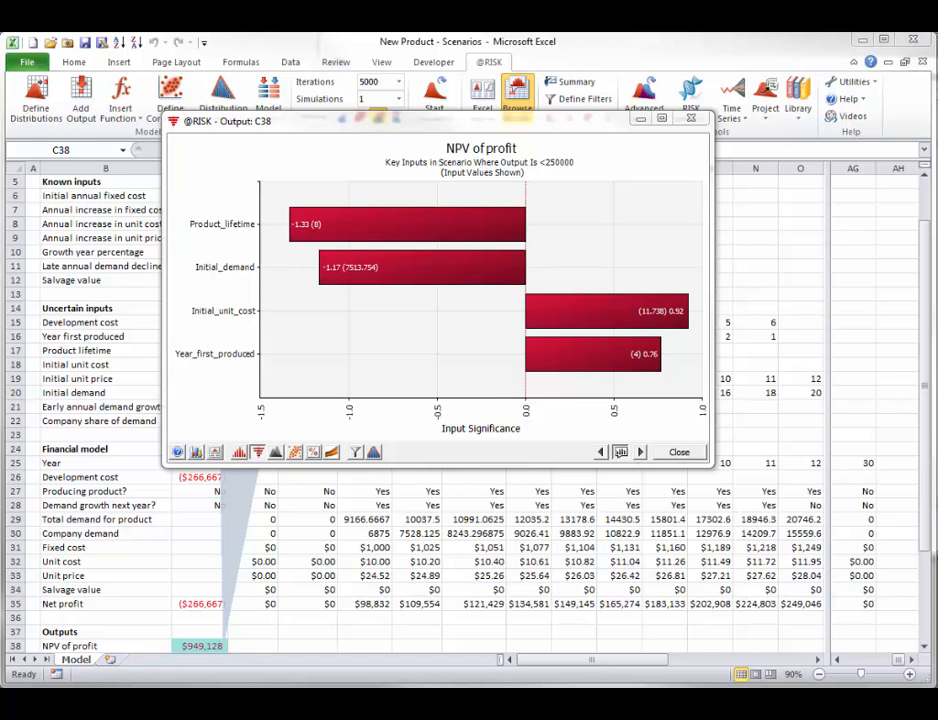
Step: Show the NPV of profit scenario results as scatter plots and examine the enlarged Initial_demand plot for the >75% scenario
left_click(678, 454)
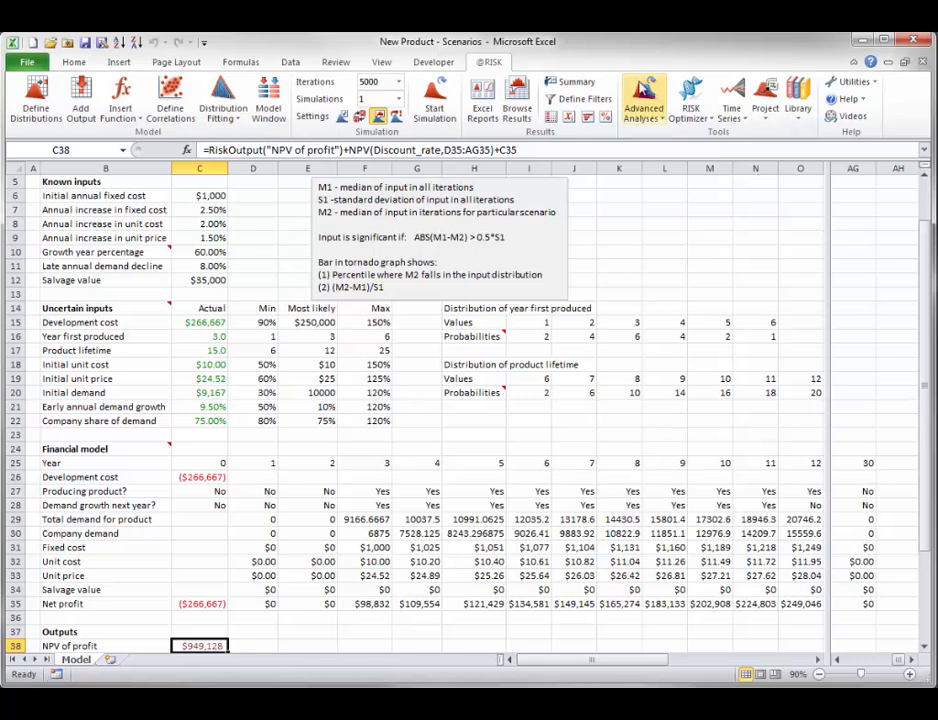
left_click(605, 117)
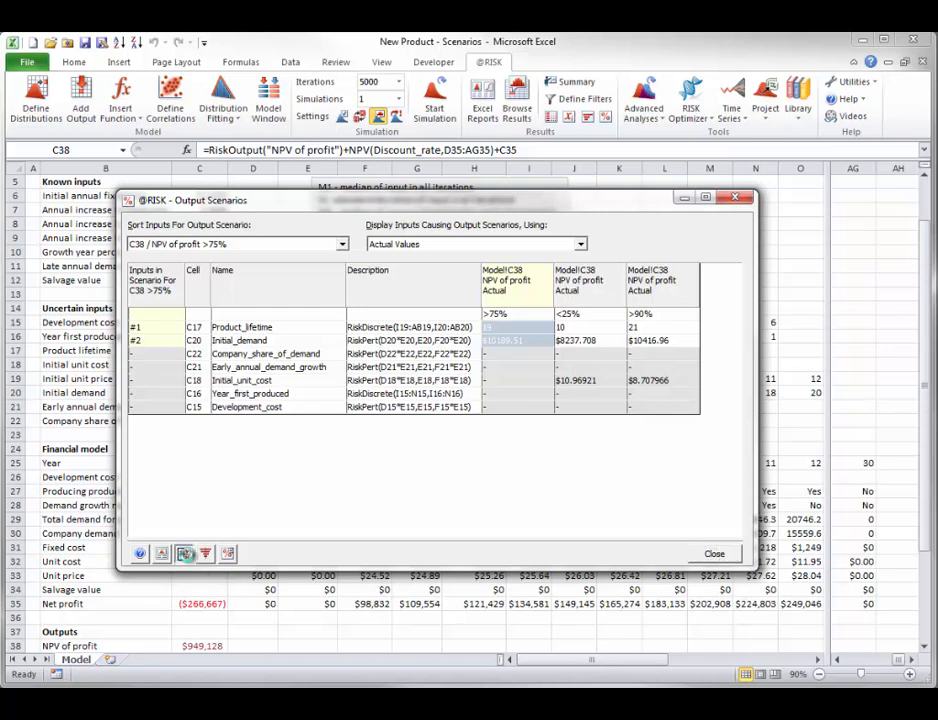
left_click(185, 553)
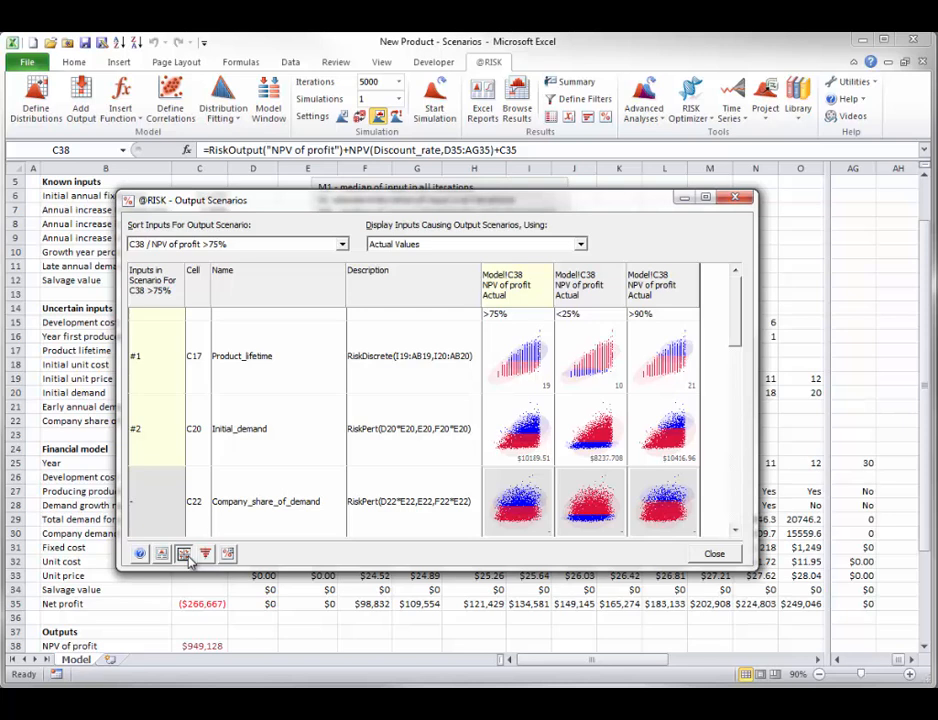
left_click_drag(520, 432, 211, 95)
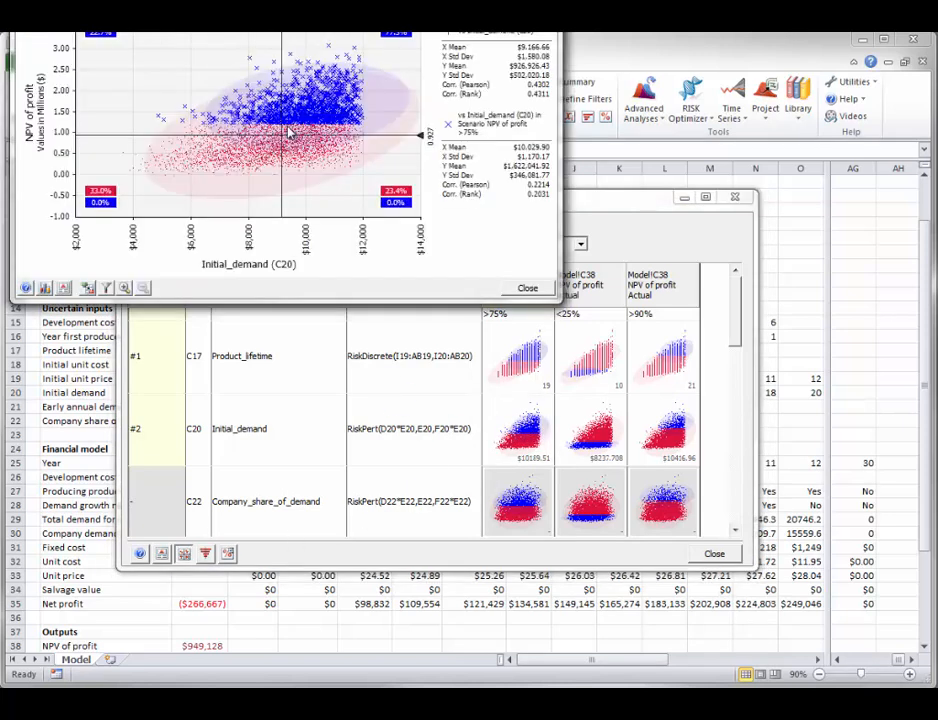
left_click_drag(194, 0, 331, 137)
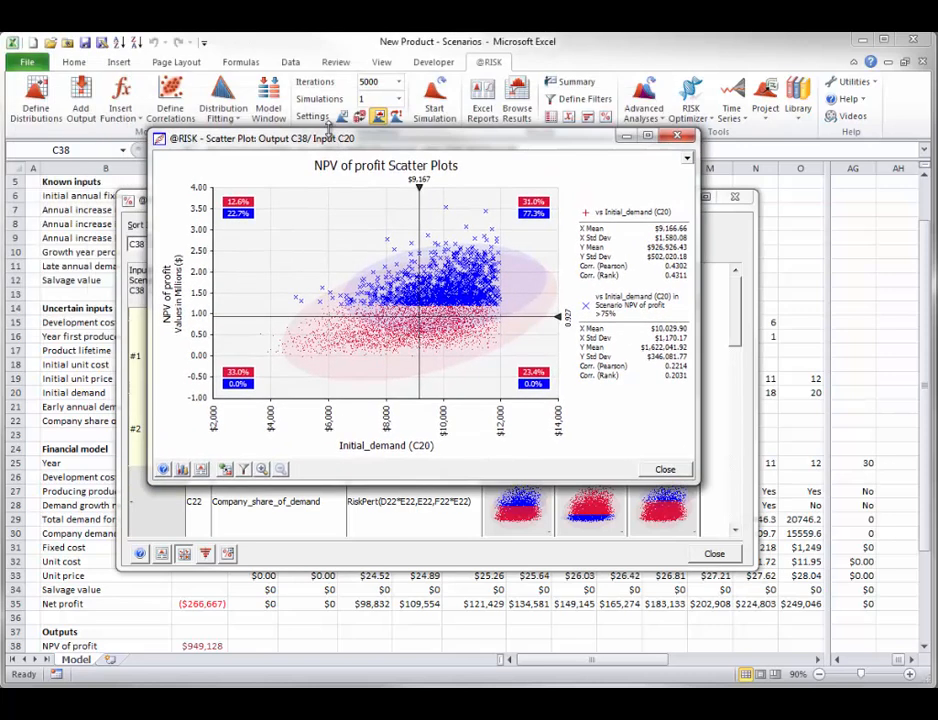
left_click(667, 471)
left_click(713, 555)
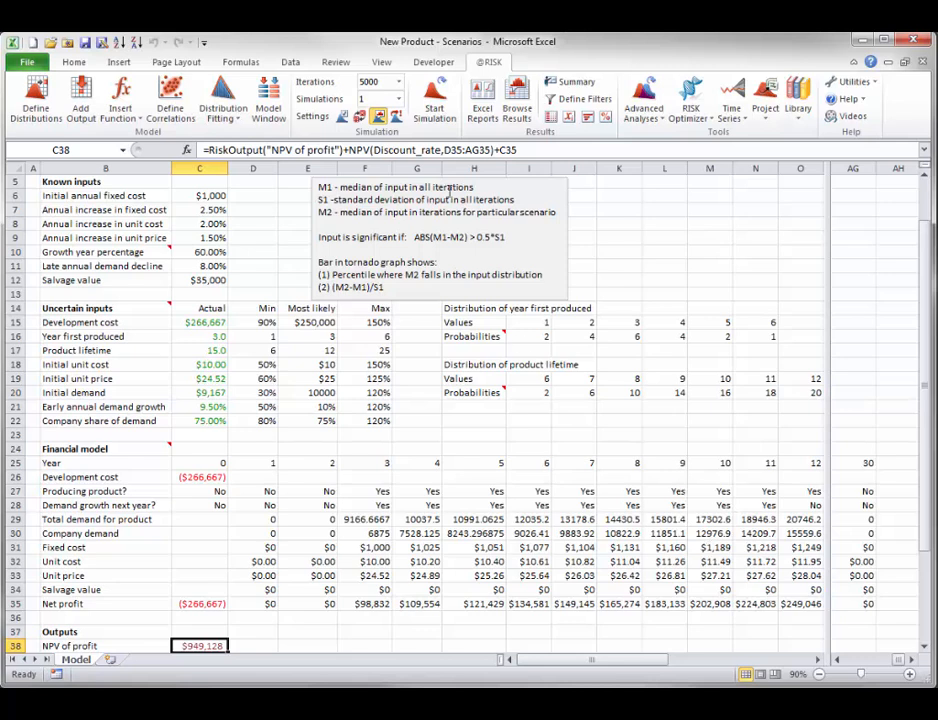
Step: Generate an Excel report of the simulation results containing only Scenarios
left_click(486, 100)
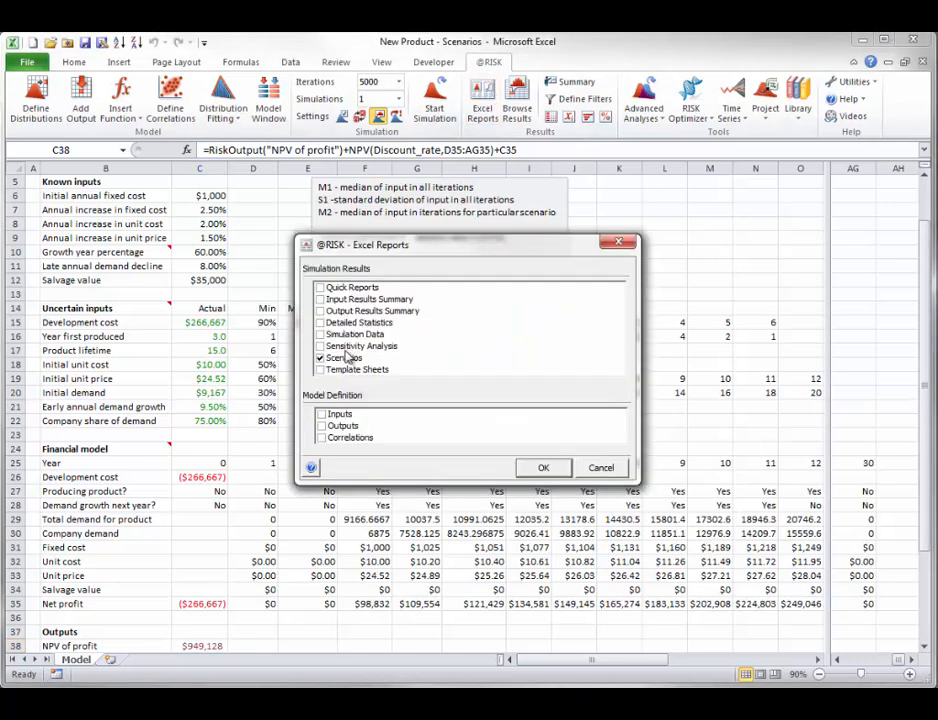
left_click(543, 468)
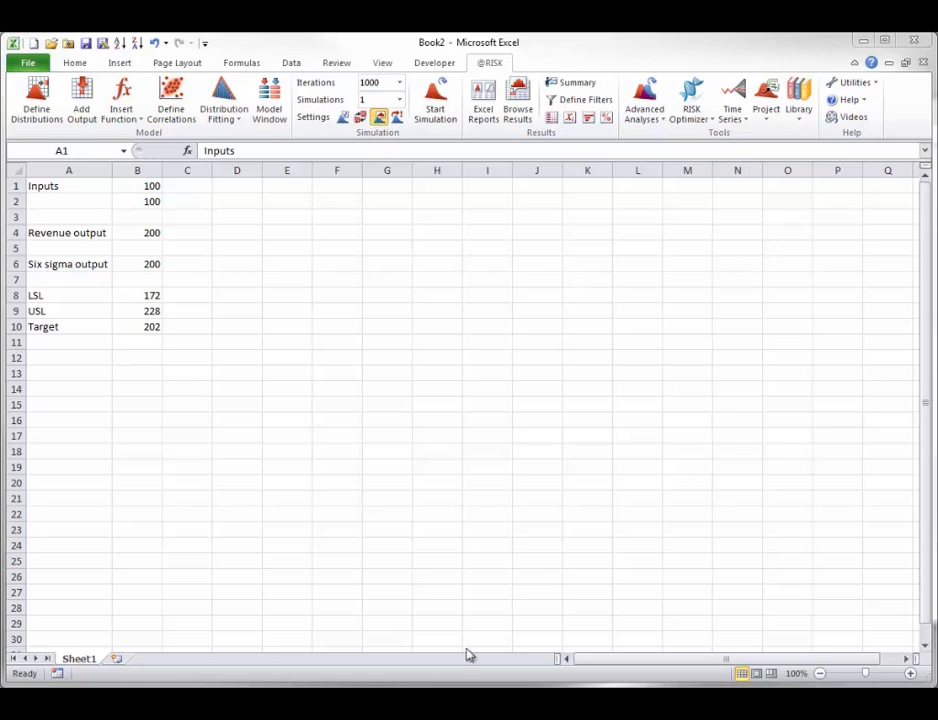
left_click(142, 121)
left_click(142, 121)
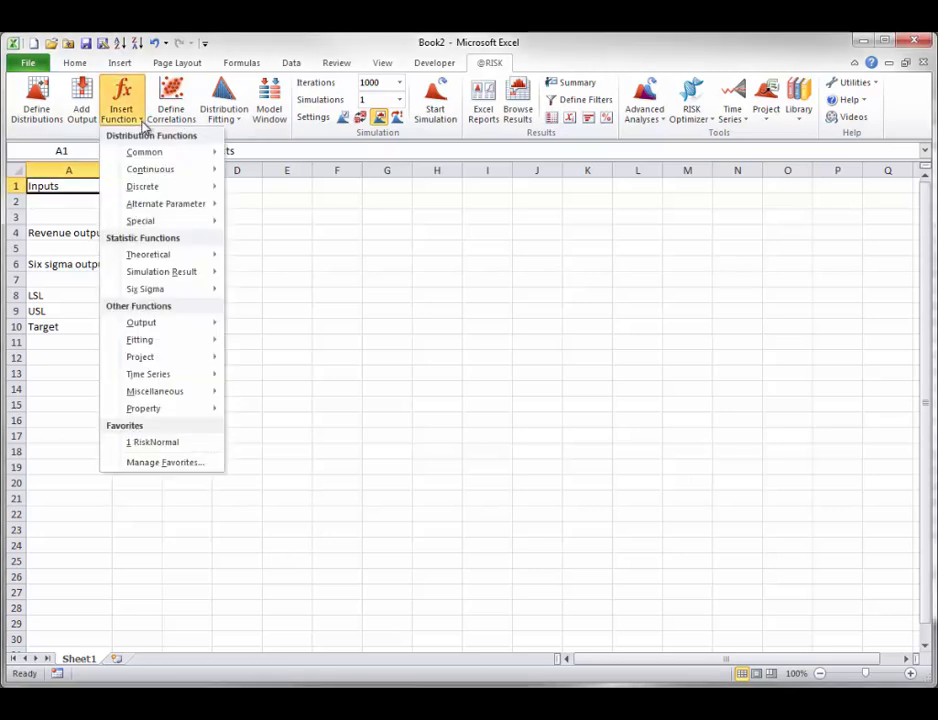
mouse_move(148, 412)
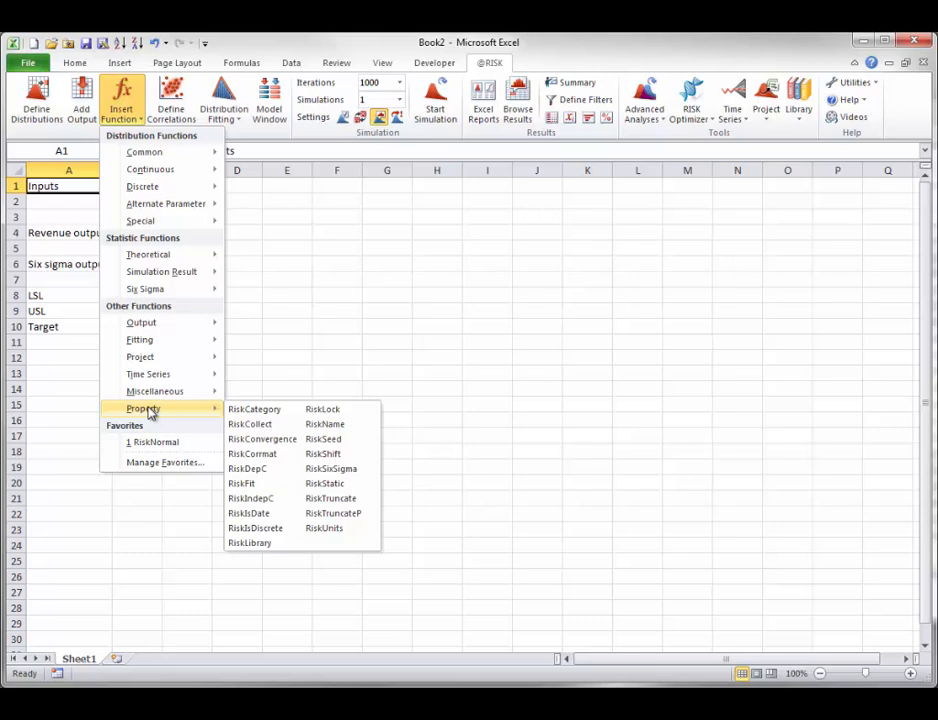
left_click(477, 357)
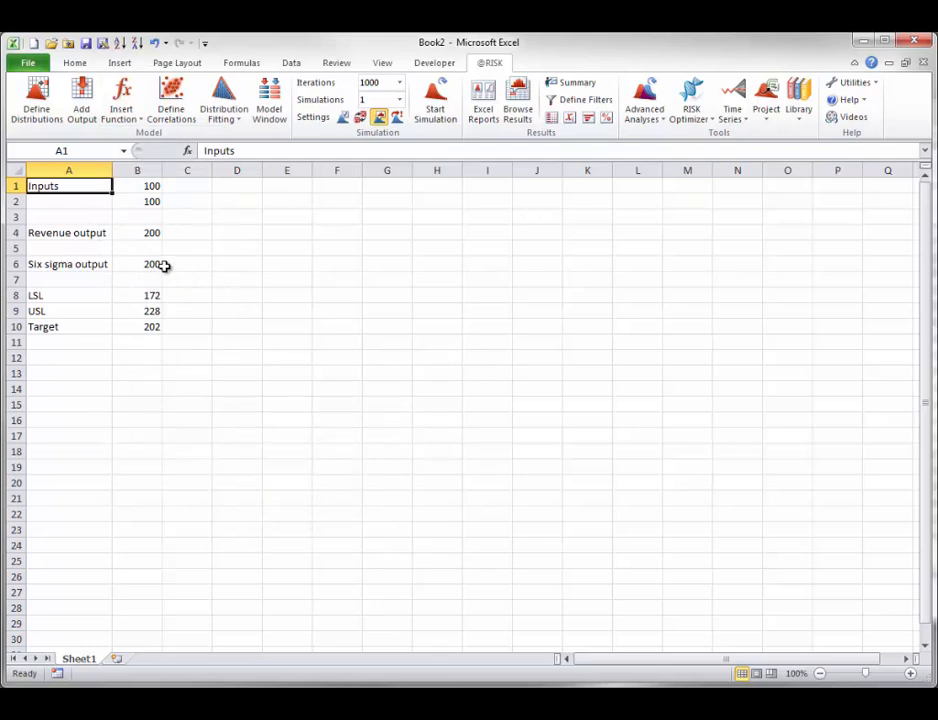
left_click(145, 229)
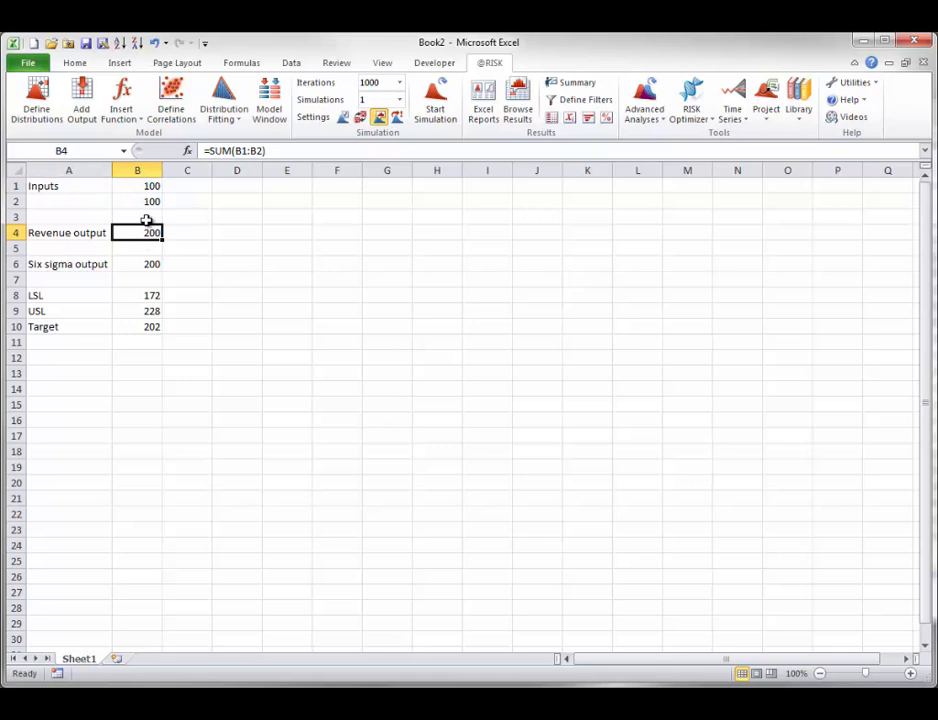
left_click(81, 102)
left_click_drag(44, 255, 368, 270)
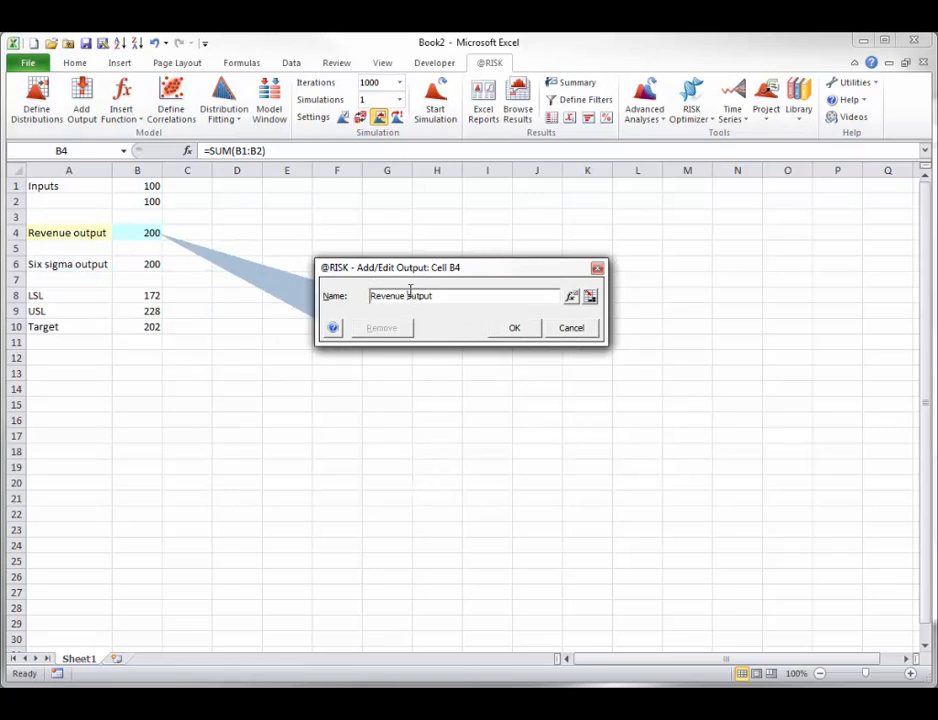
left_click_drag(406, 295, 437, 297)
key("BackSpace")
left_click(513, 330)
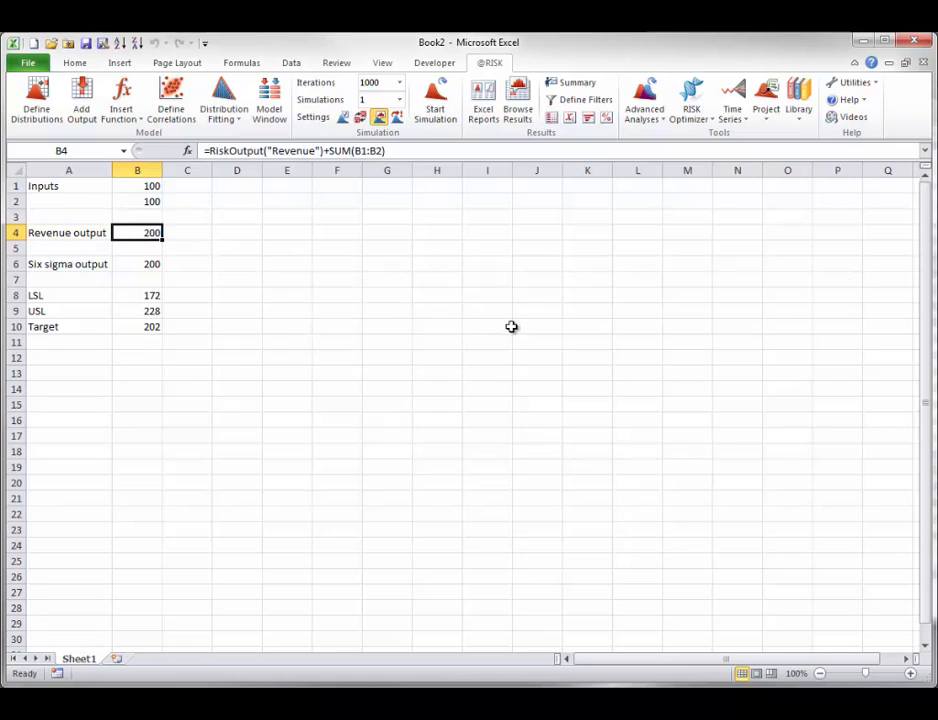
double_click(150, 233)
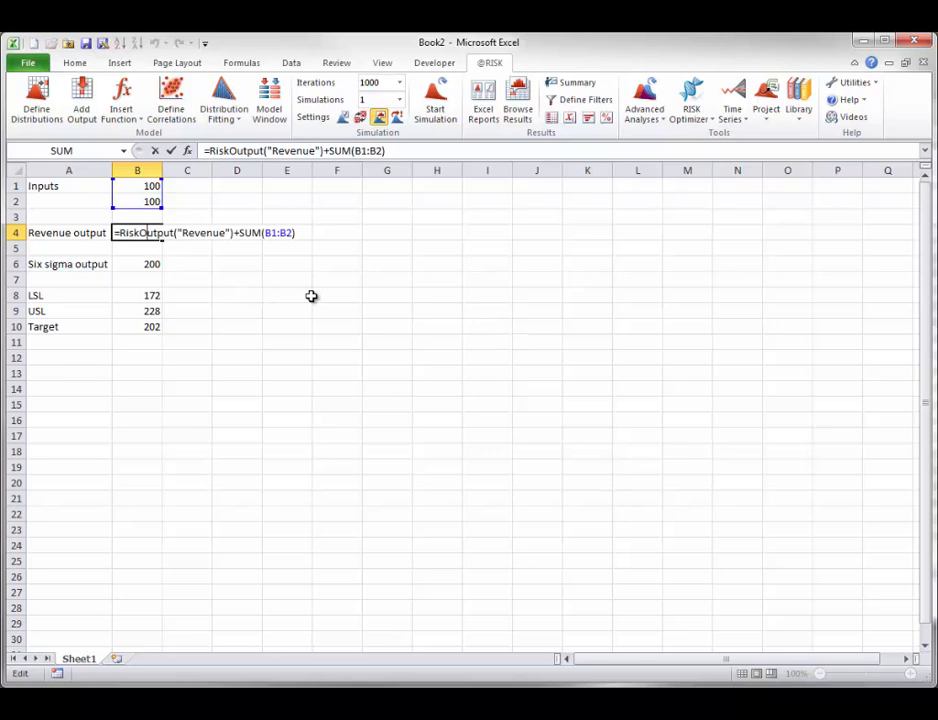
key("Escape")
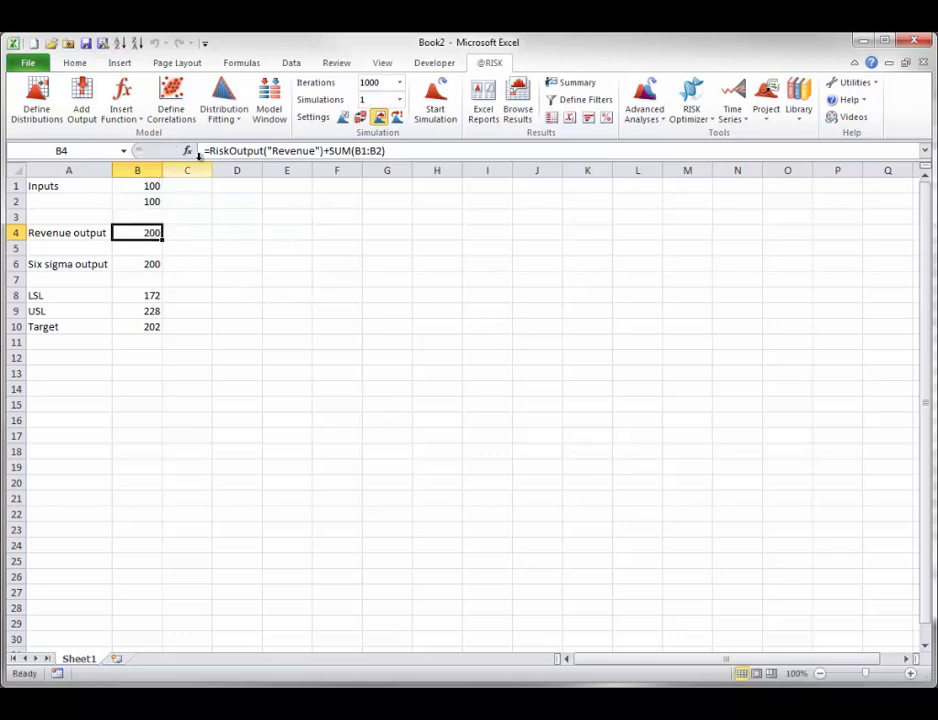
Step: Remove the RiskOutput function from the formula in B4, leaving =SUM(B1:B2)
left_click_drag(208, 151, 325, 151)
key("Delete")
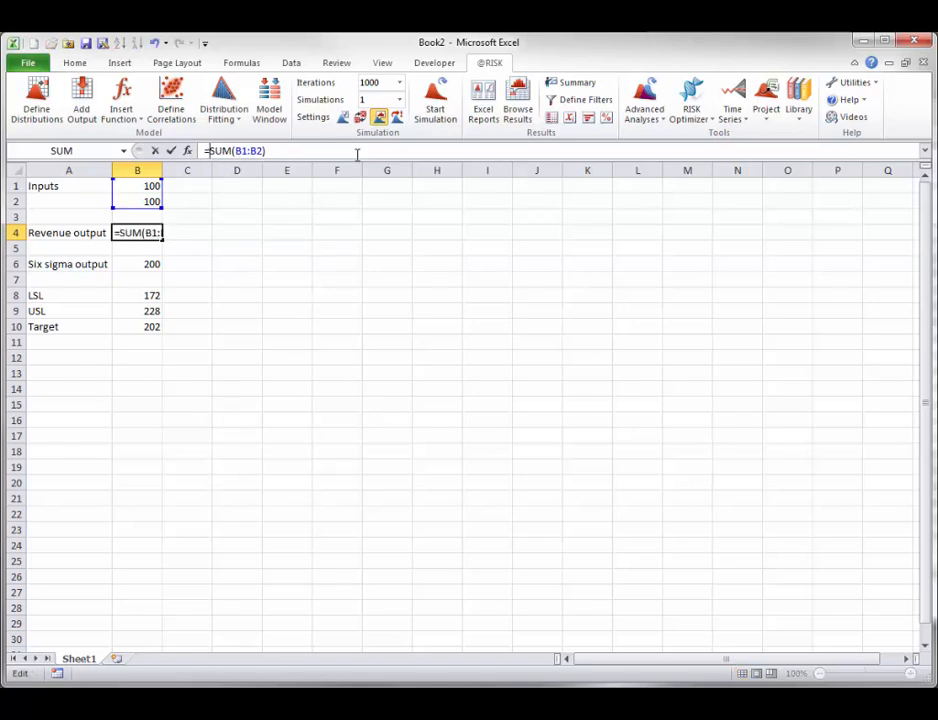
key("Tab")
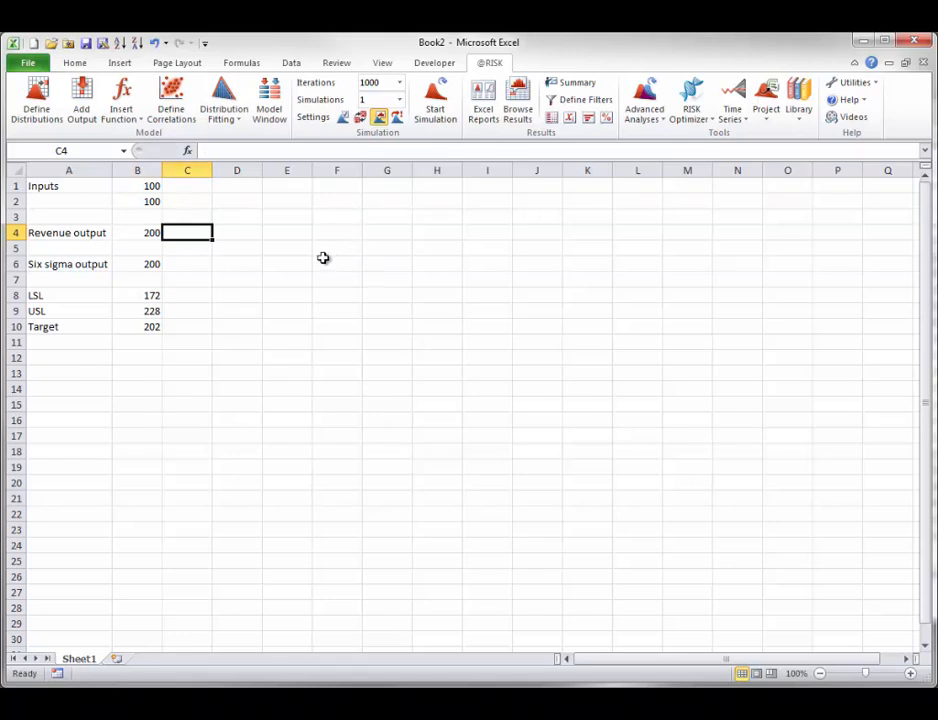
left_click(132, 232)
left_click(81, 105)
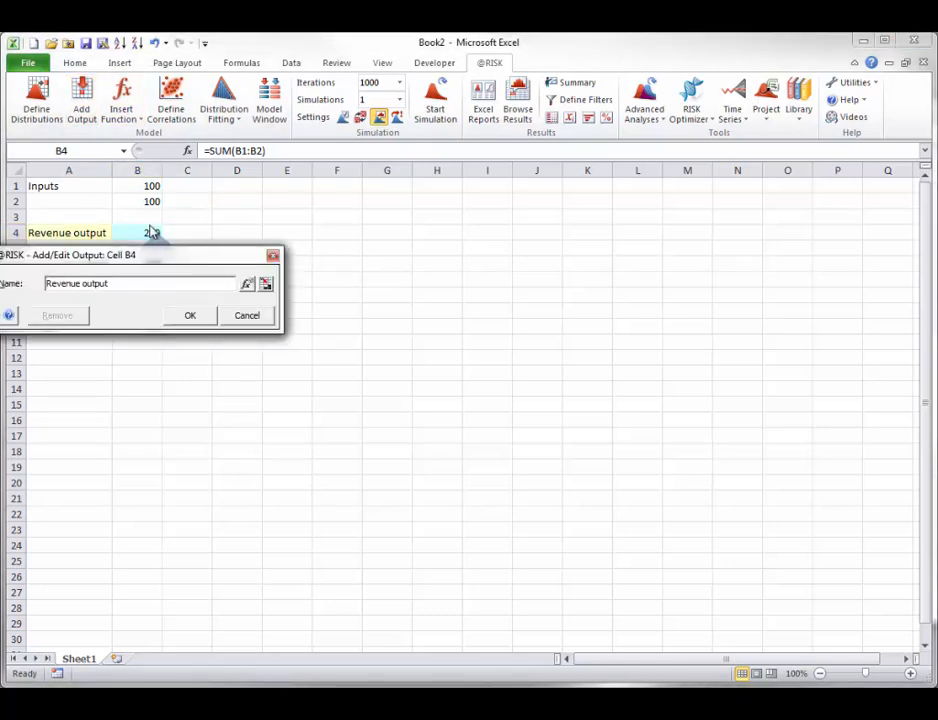
left_click_drag(152, 265, 503, 243)
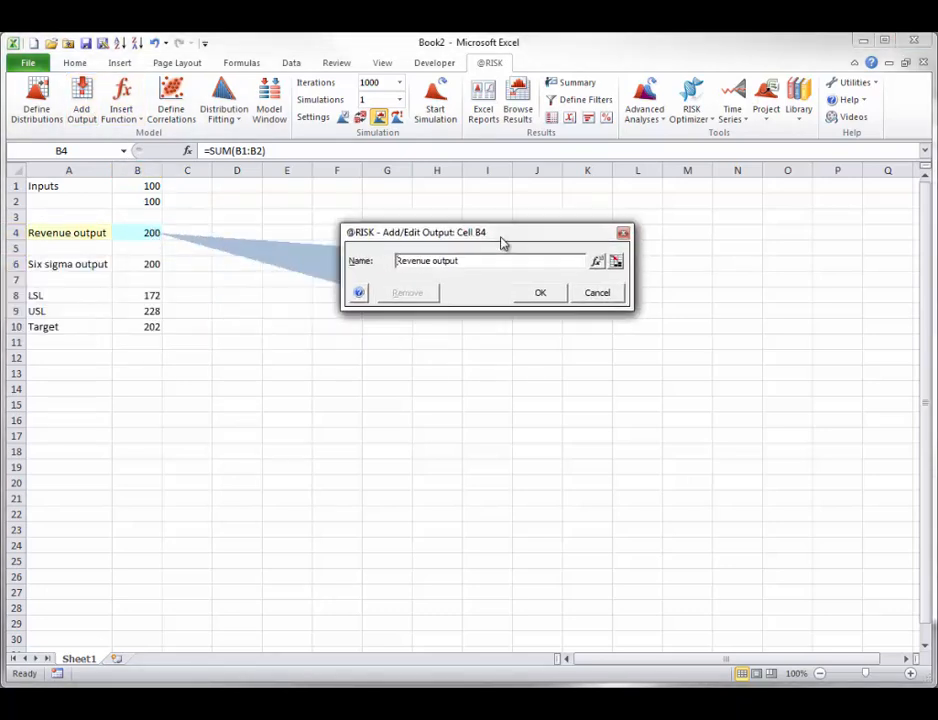
left_click(598, 262)
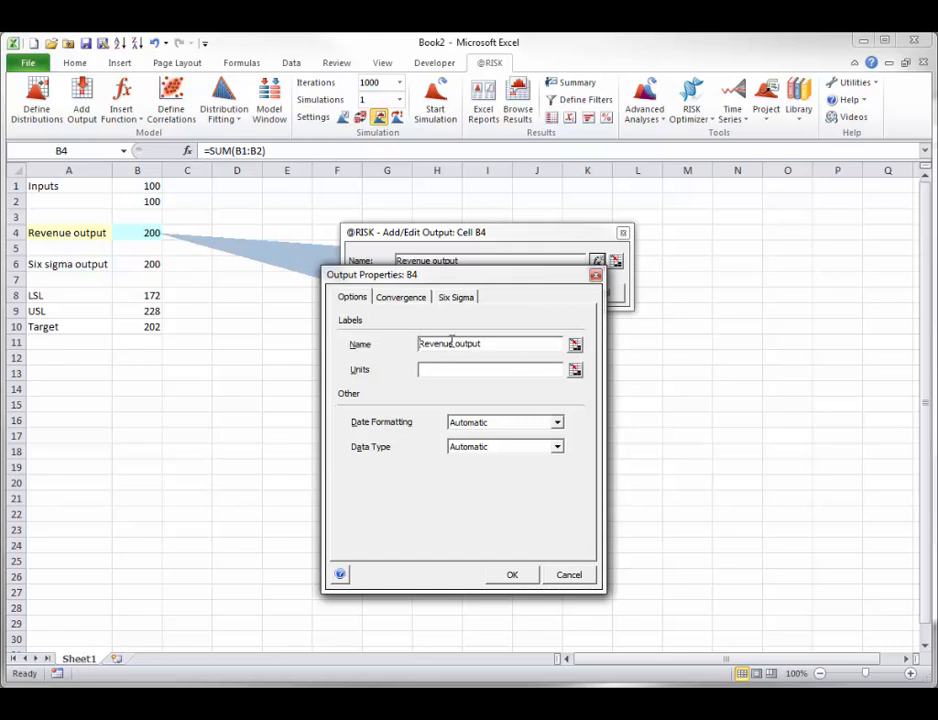
left_click_drag(452, 343, 490, 343)
key("BackSpace")
key("Tab")
type("Dollars")
Step: Set the Revenue output's data type to Continuous, apply the definition and inspect the resulting formula in B4
left_click(557, 446)
left_click(493, 482)
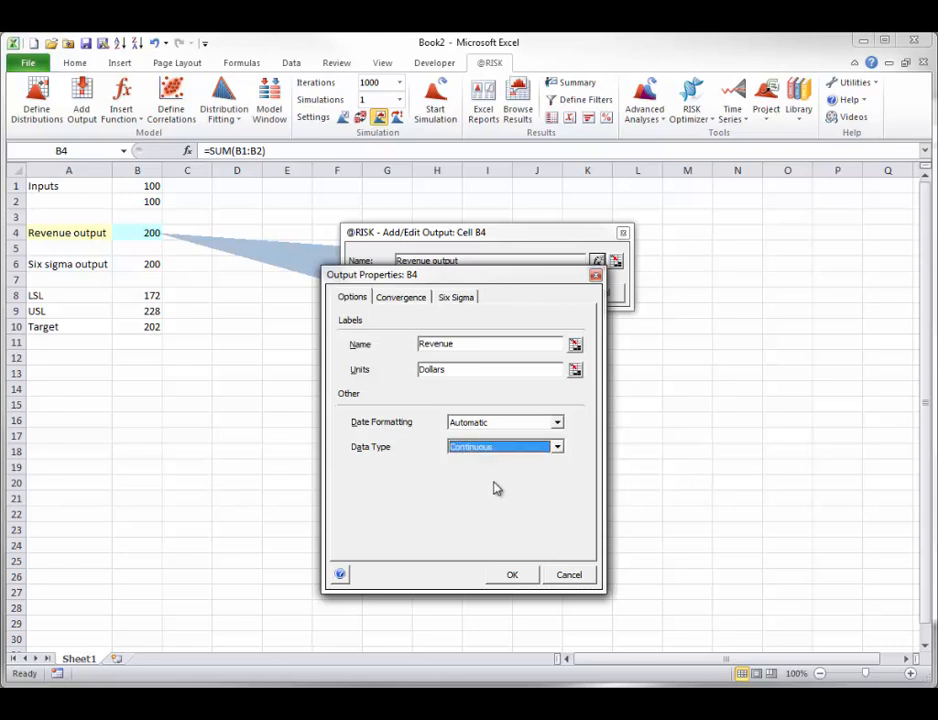
left_click(512, 578)
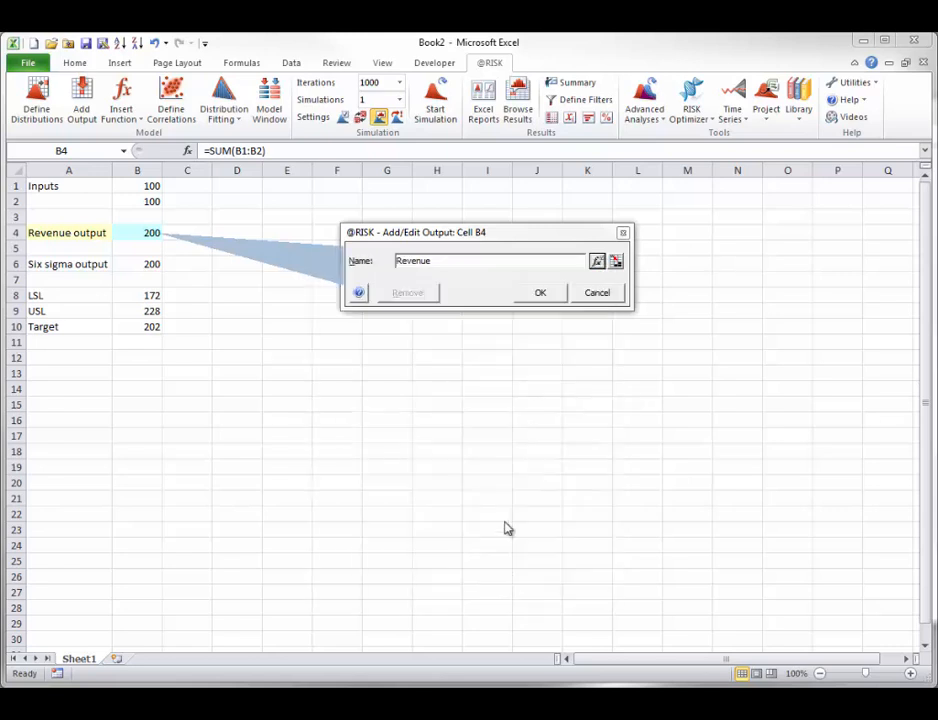
left_click(541, 296)
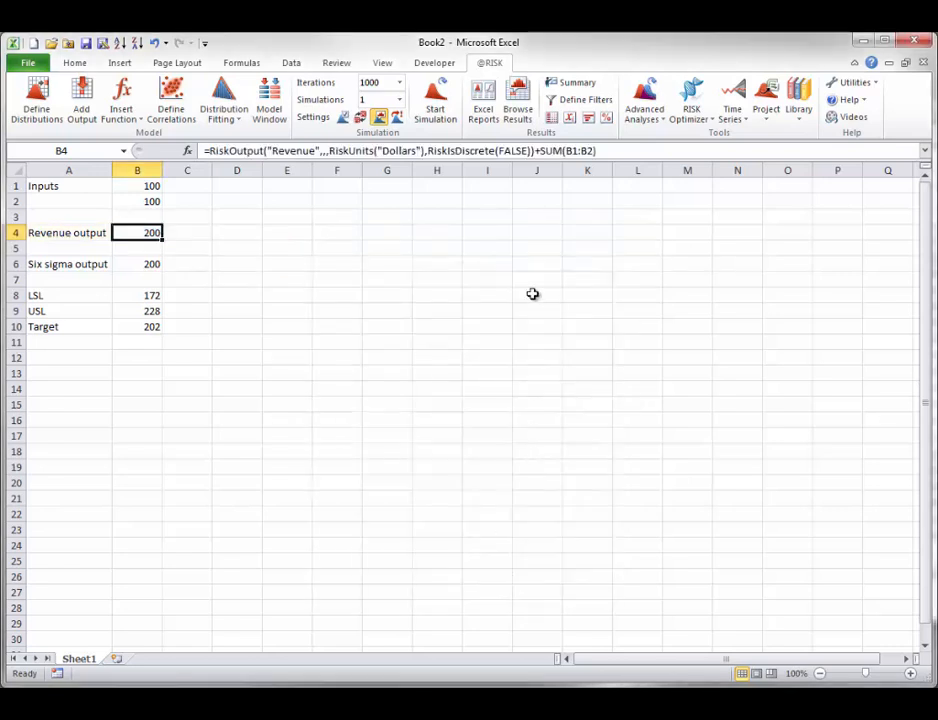
double_click(138, 232)
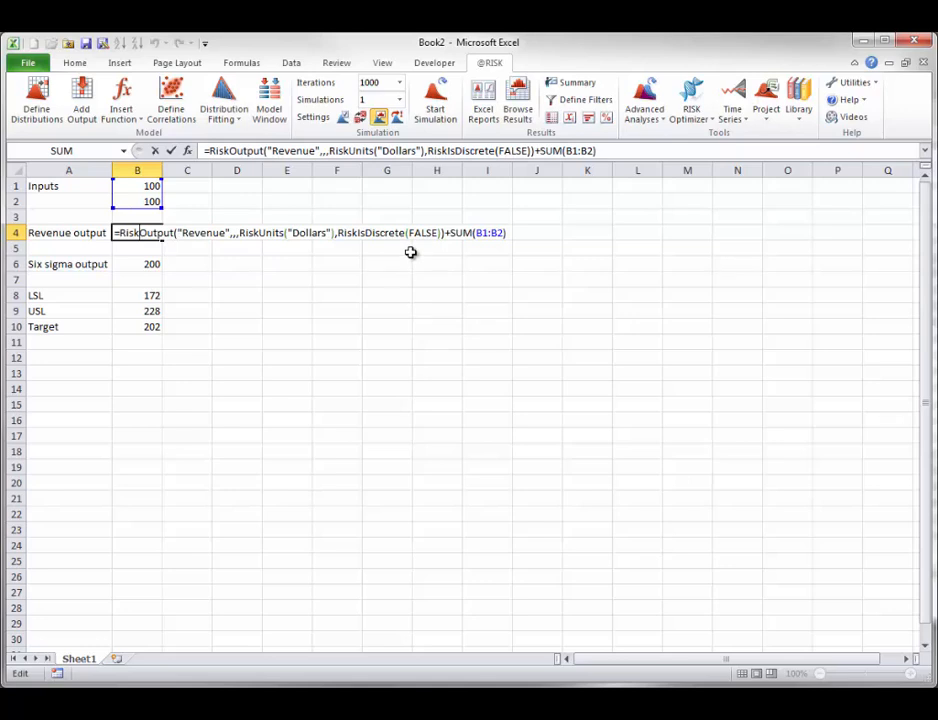
key("ctrl+Return")
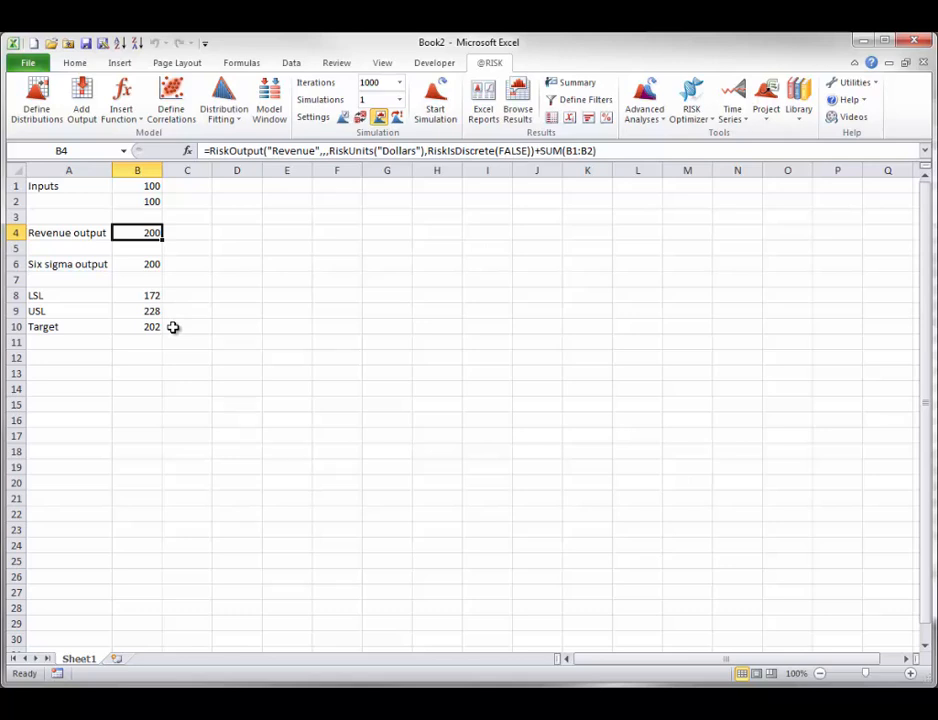
left_click(140, 264)
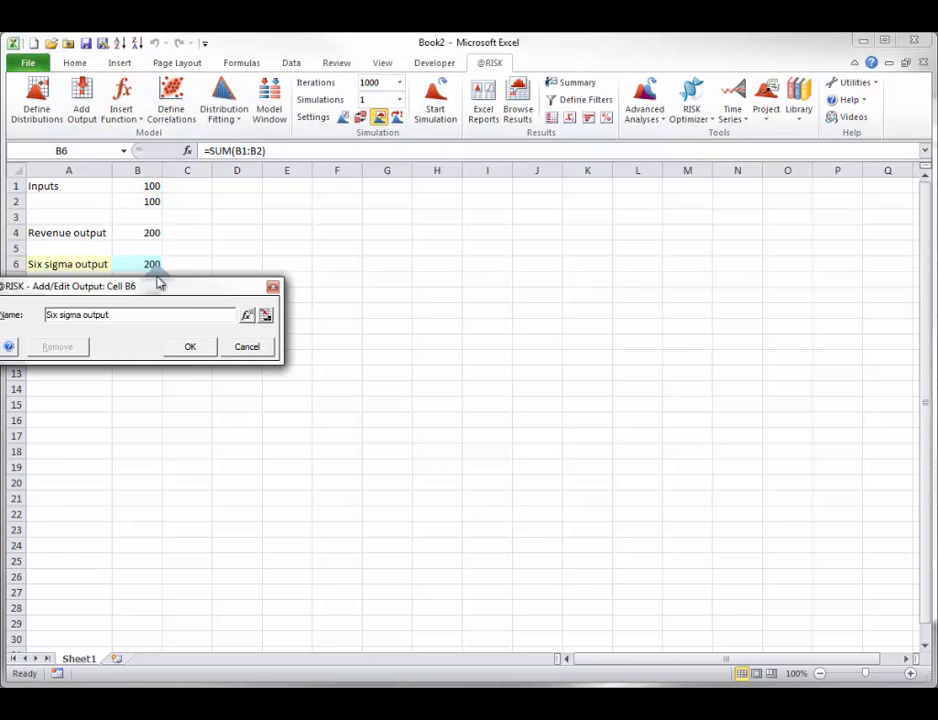
left_click_drag(172, 288, 524, 266)
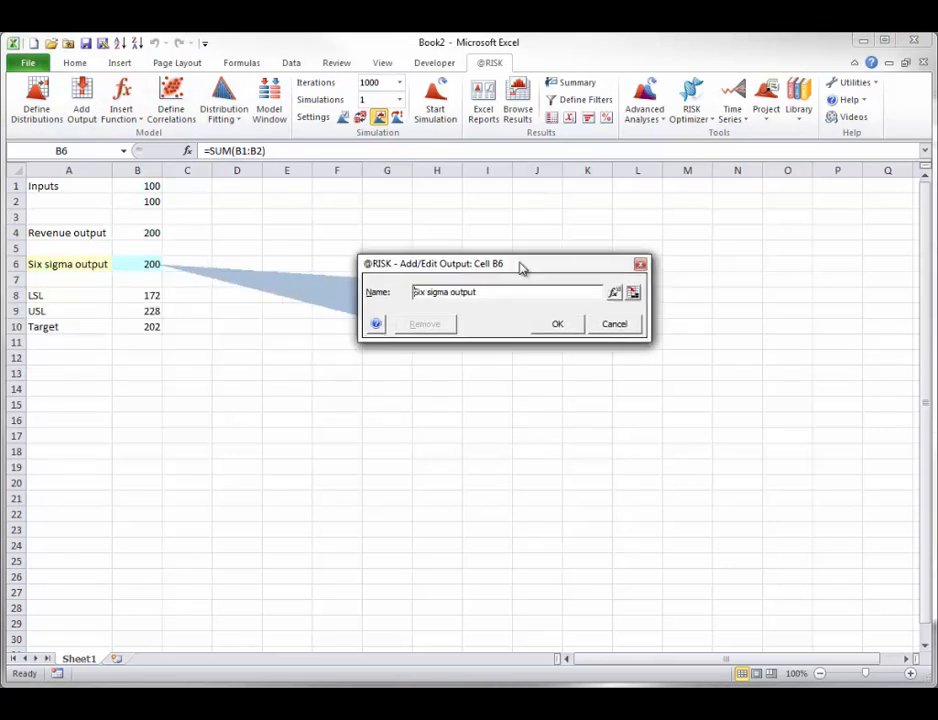
left_click(614, 292)
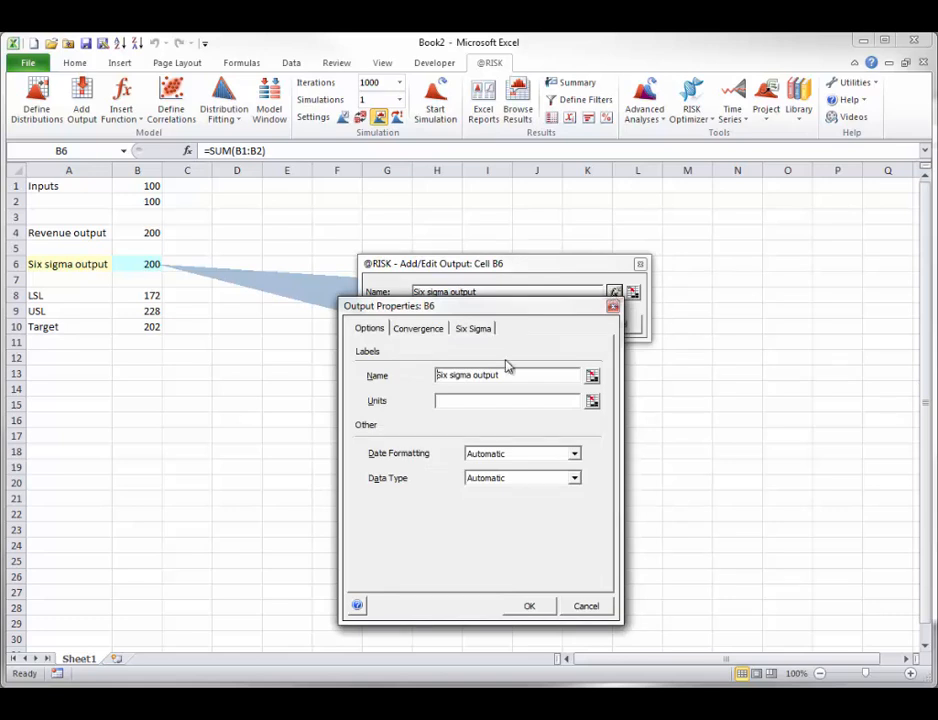
left_click_drag(509, 375, 346, 370)
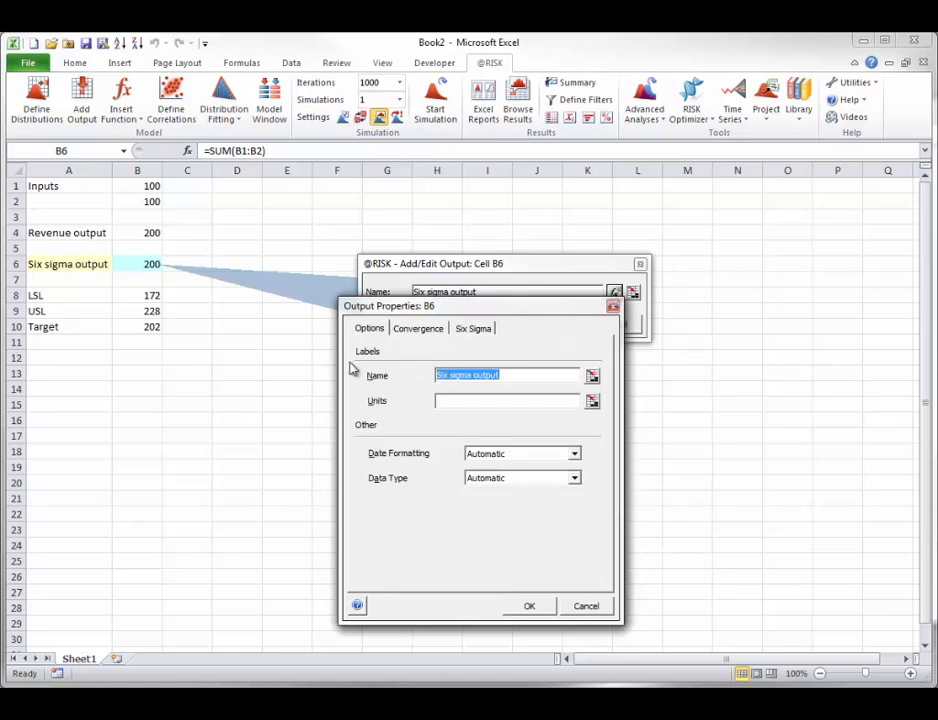
type("Diameter")
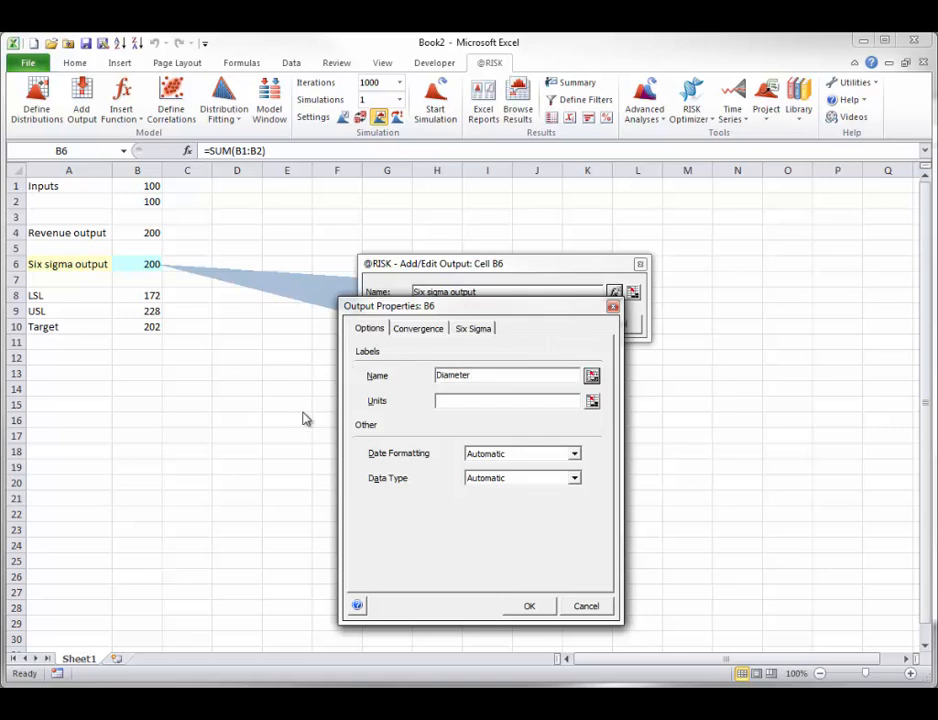
left_click(444, 399)
type("Millimeters")
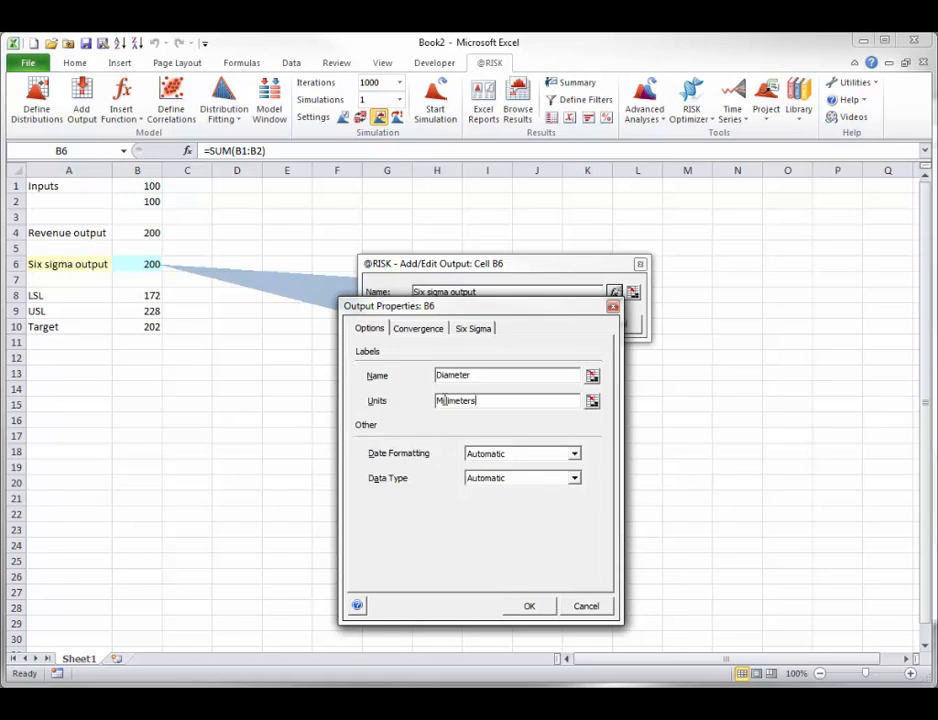
Step: Enable Six Sigma capability metrics for the Diameter output with LSL 172, USL 228 and target 202, and apply the definition
left_click(471, 331)
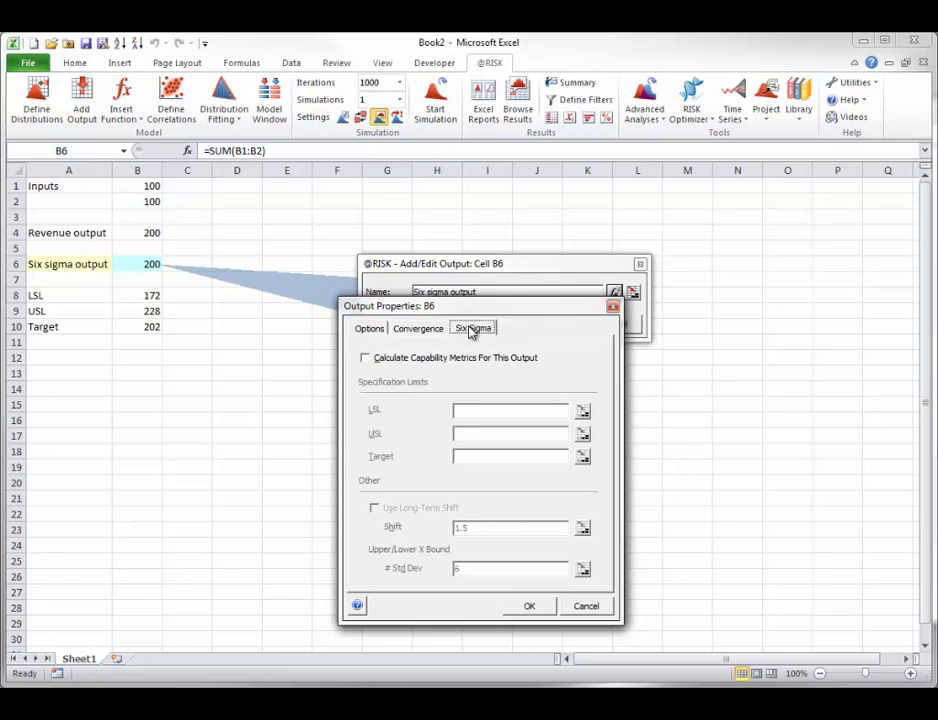
left_click(365, 359)
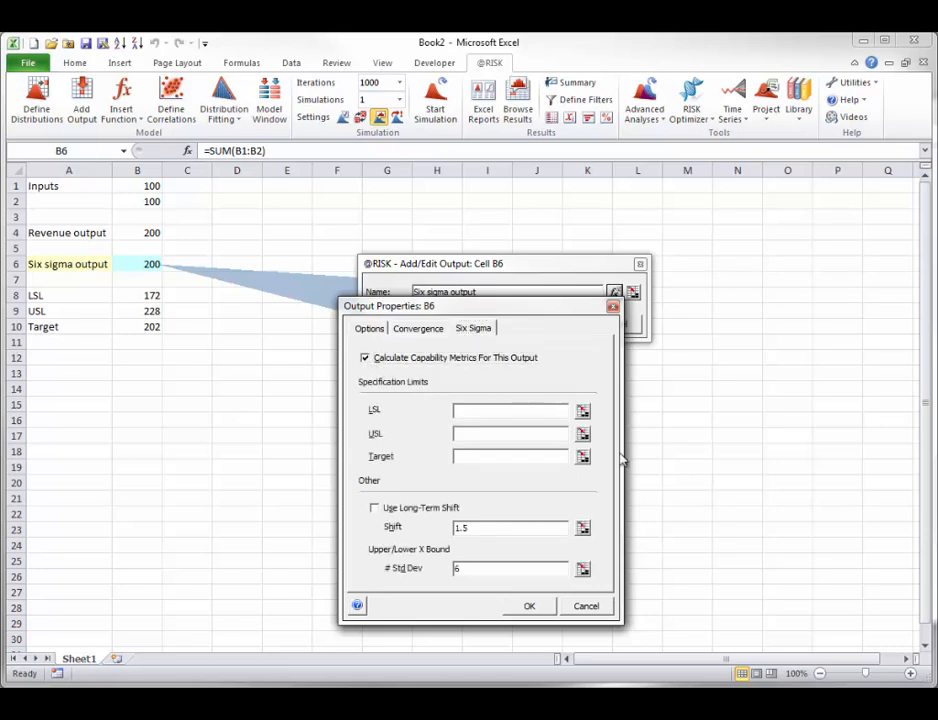
type("172")
key("Tab")
type("228")
left_click(480, 459)
type("202")
left_click(524, 607)
type("Diameter")
left_click(558, 326)
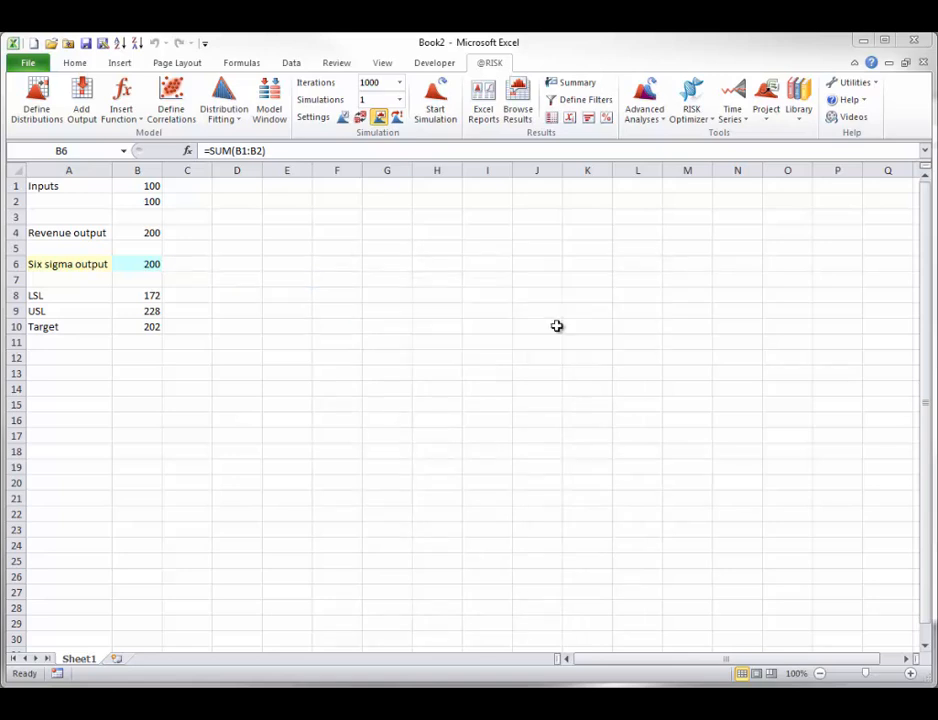
Step: Inspect the Diameter output's formula in B6 and run the simulation to review its distribution graph and Six Sigma statistics
double_click(150, 265)
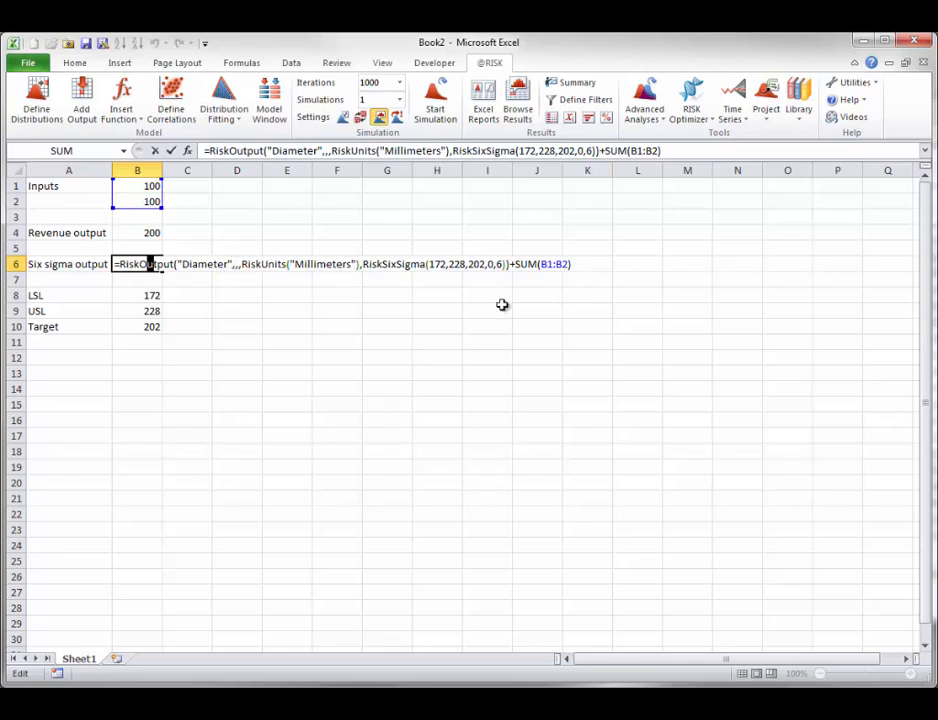
key("ctrl+Return")
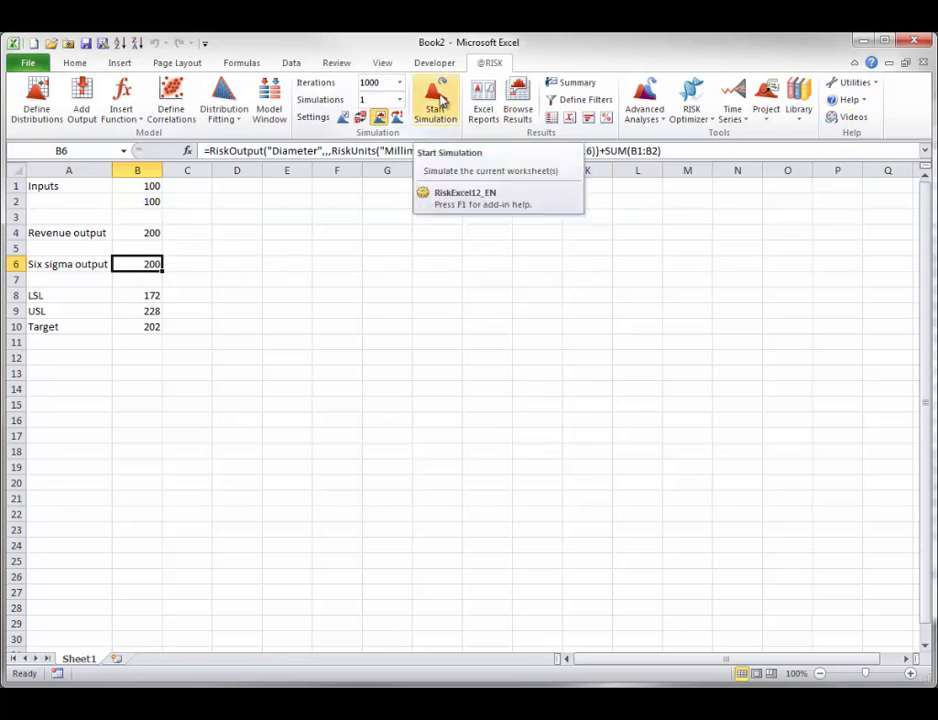
left_click(441, 100)
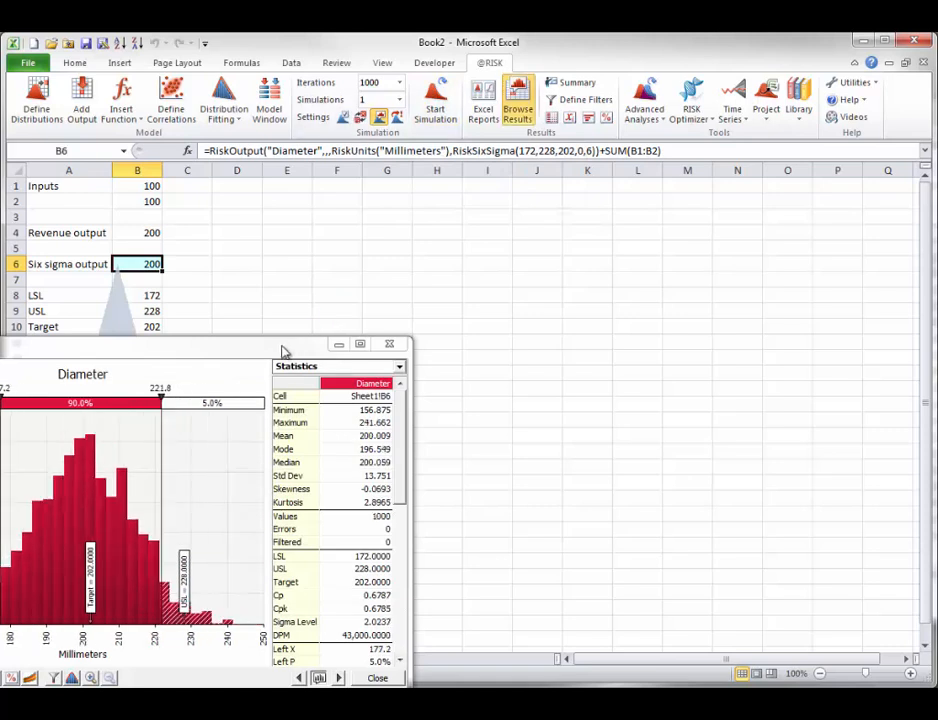
left_click_drag(283, 352, 592, 252)
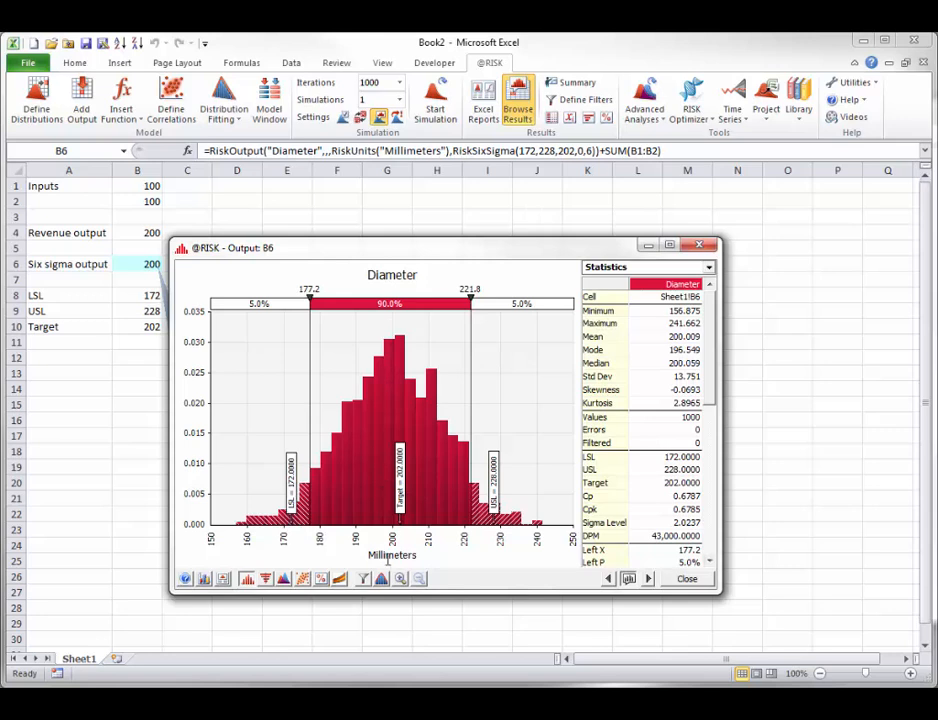
left_click(684, 578)
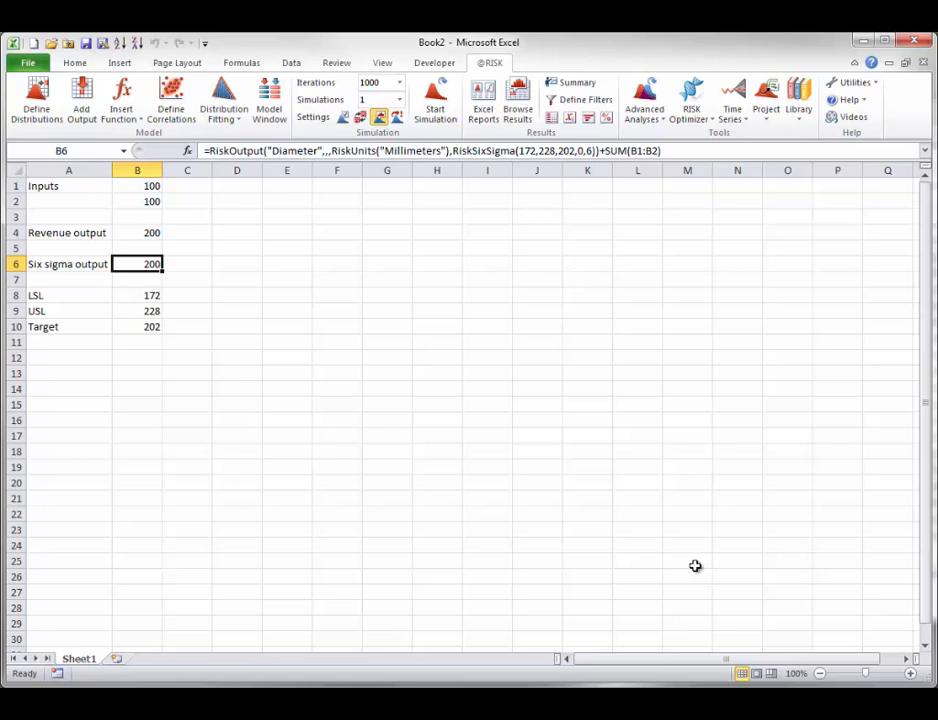
Step: Open the distribution definition of input cell B1 and set its name to Weight and units to Pounds in the input properties
left_click(147, 187)
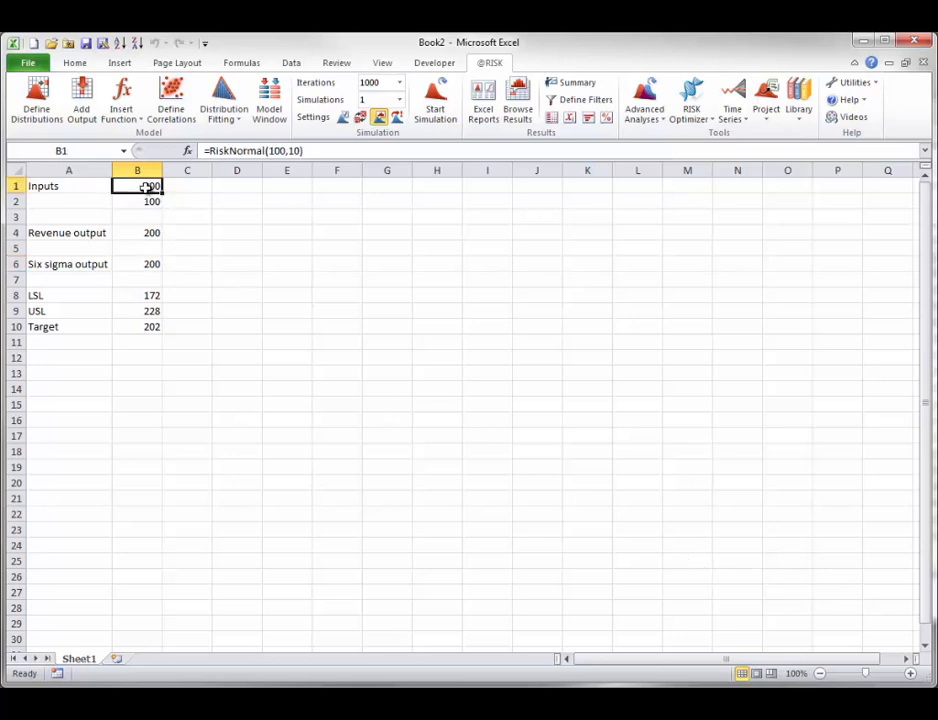
left_click(37, 100)
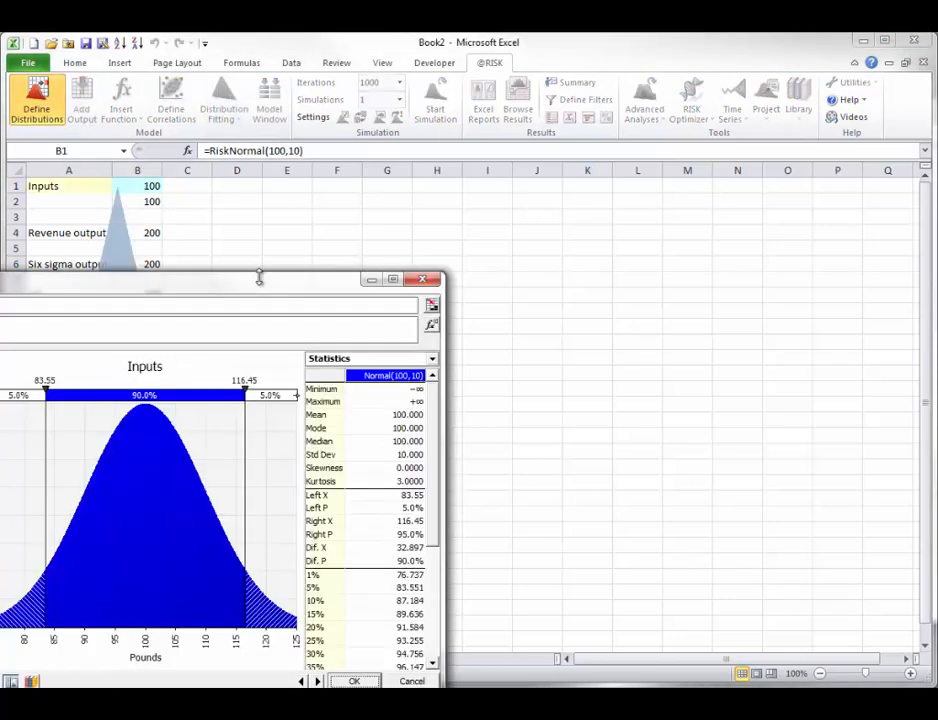
left_click_drag(259, 278, 560, 207)
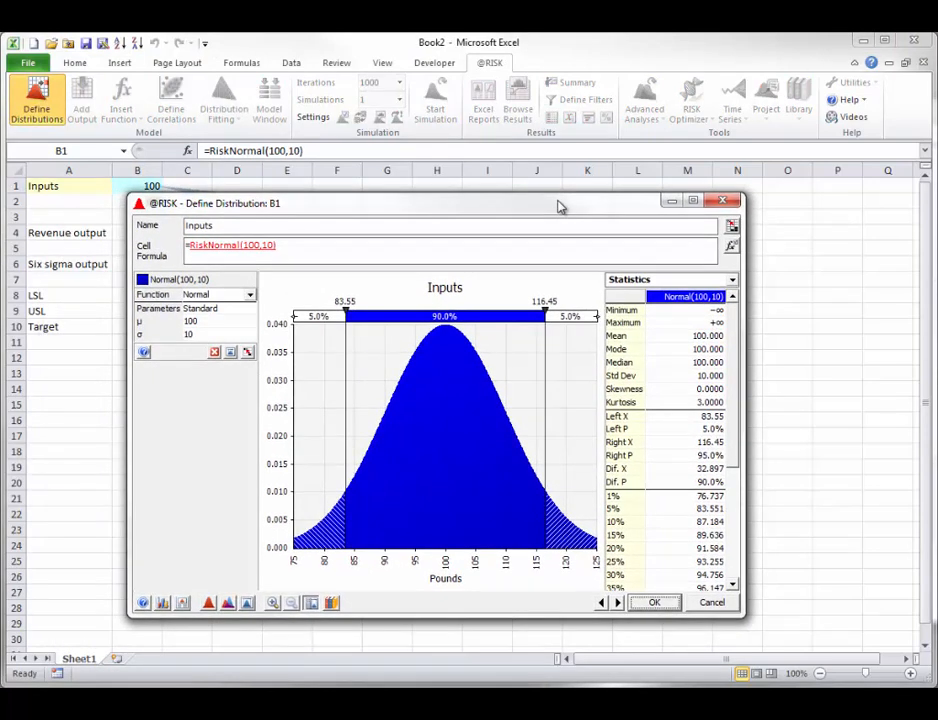
left_click(732, 247)
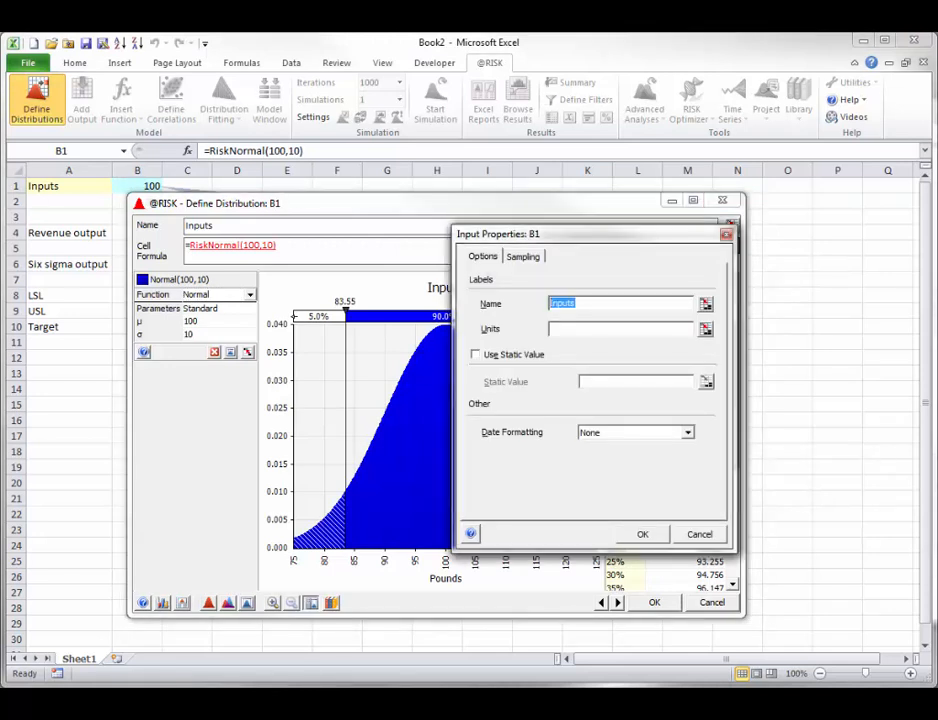
type("Weight")
key("Tab")
type("Pounds")
Step: Give the Weight input a static value of 99, apply the distribution definition and inspect the resulting formula in B1
left_click(475, 354)
left_click(610, 382)
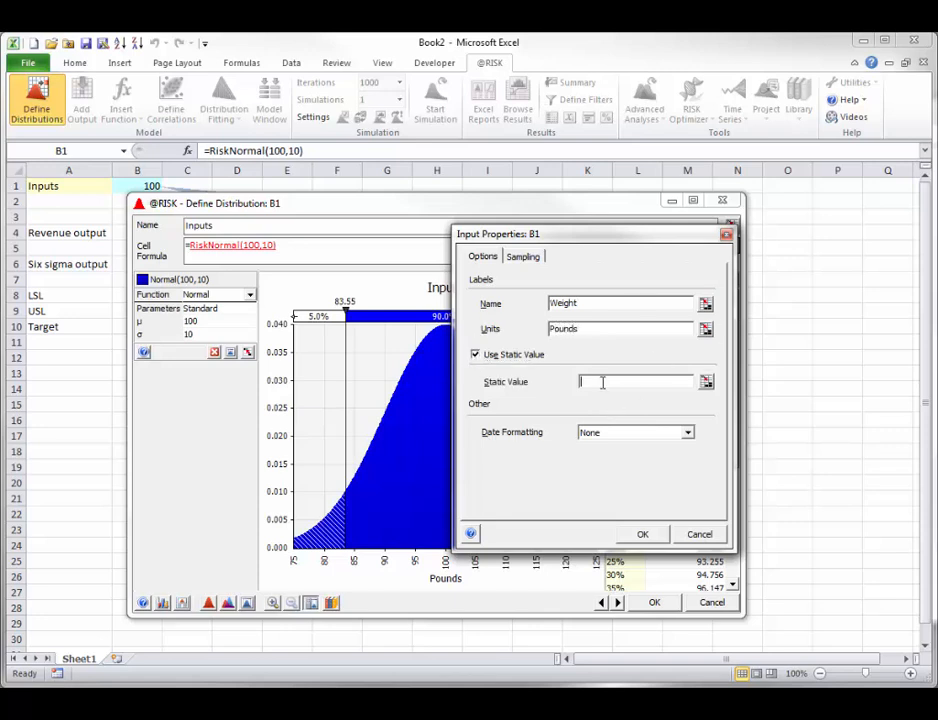
type("99")
left_click(643, 536)
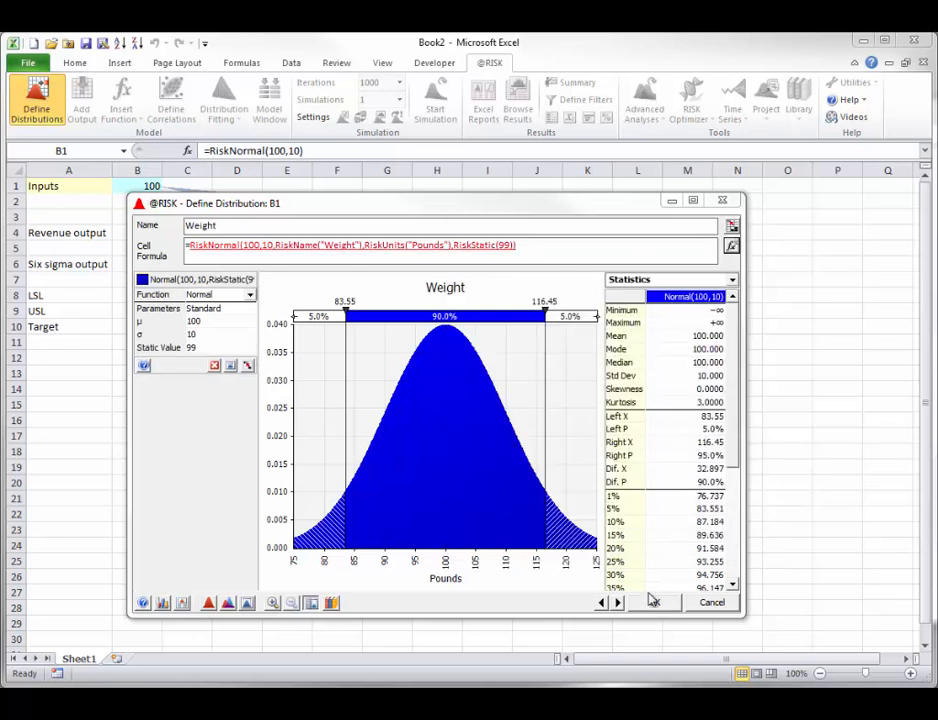
left_click(651, 600)
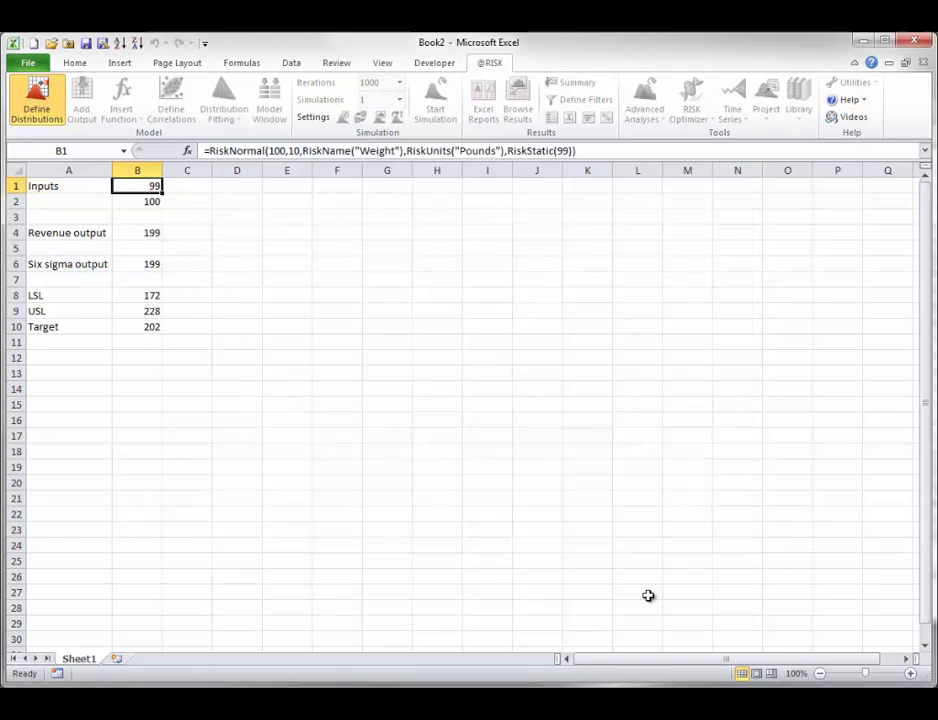
double_click(147, 185)
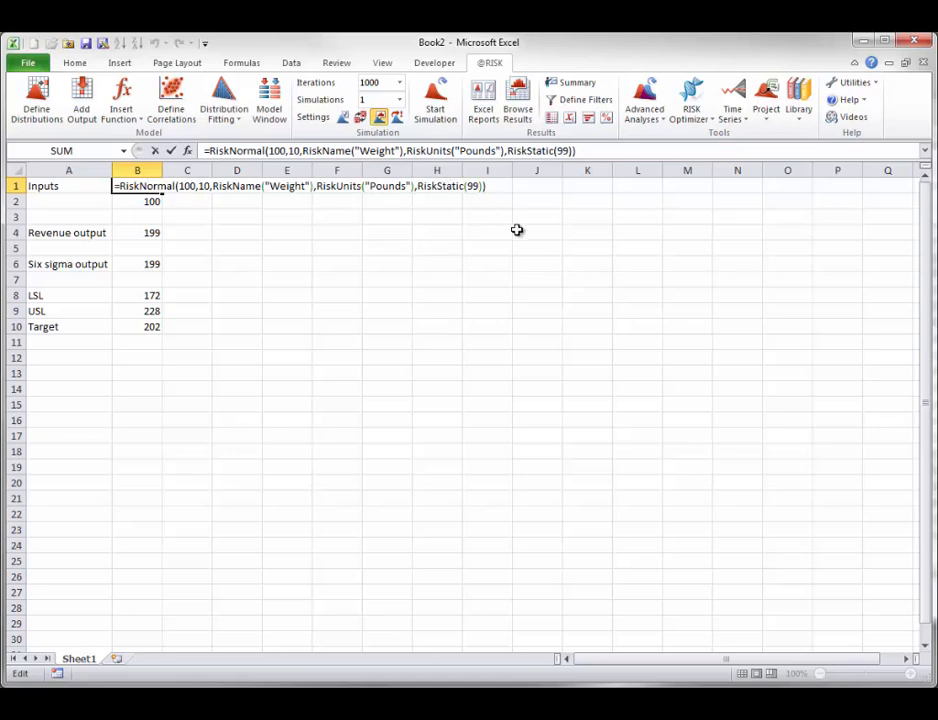
key("ctrl+Return")
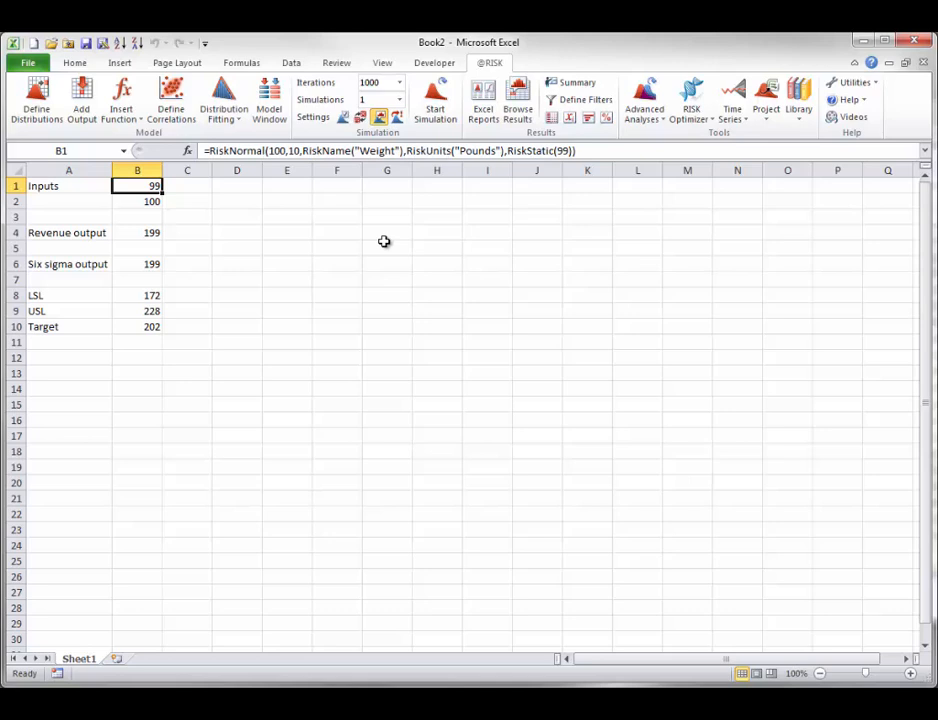
left_click(174, 91)
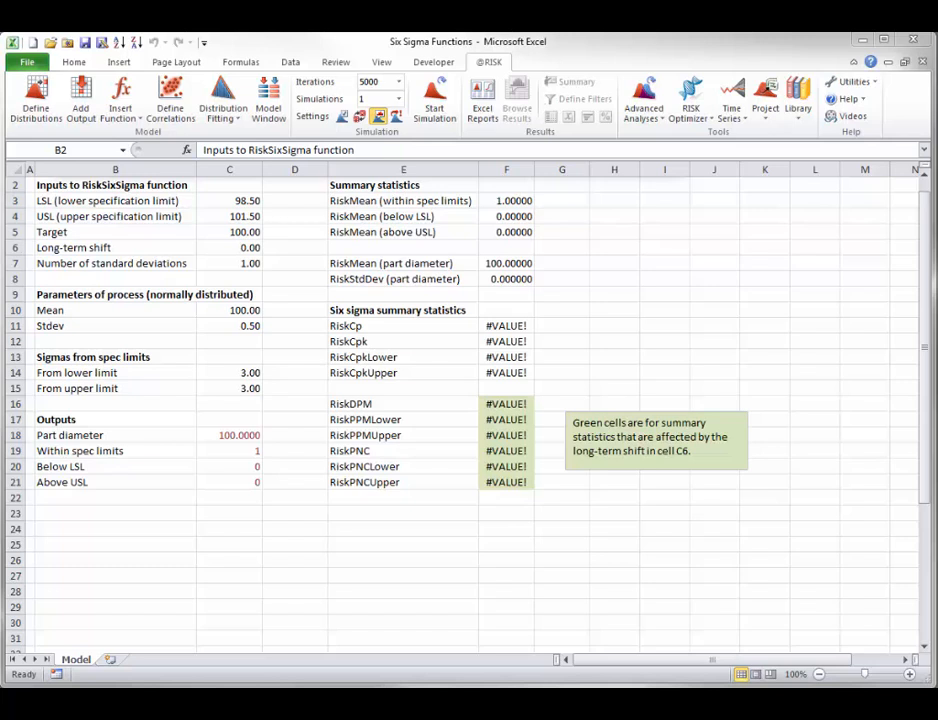
left_click(141, 124)
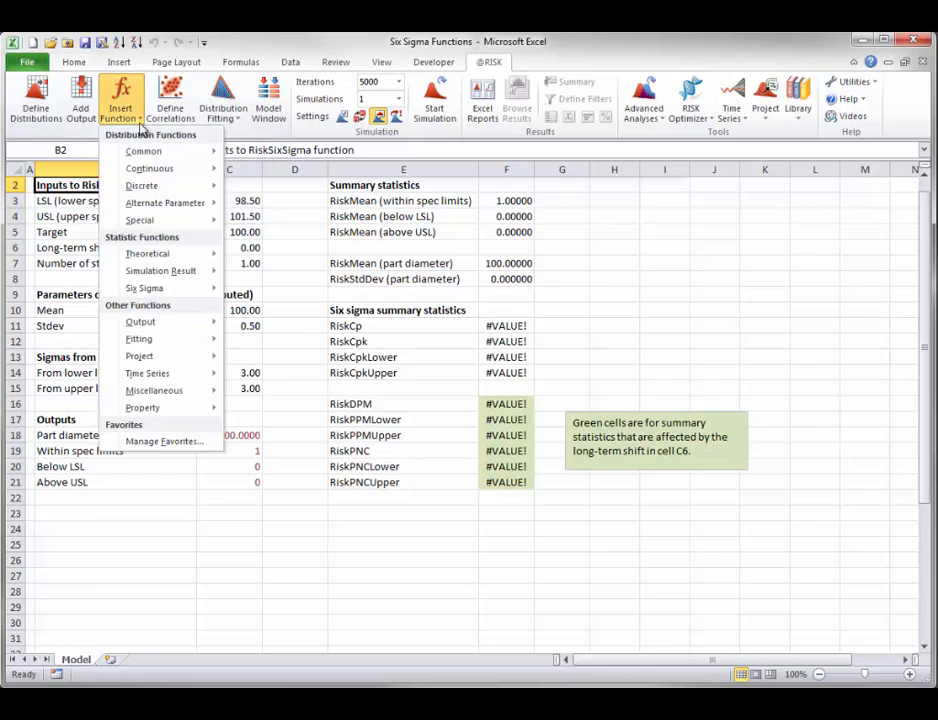
mouse_move(145, 290)
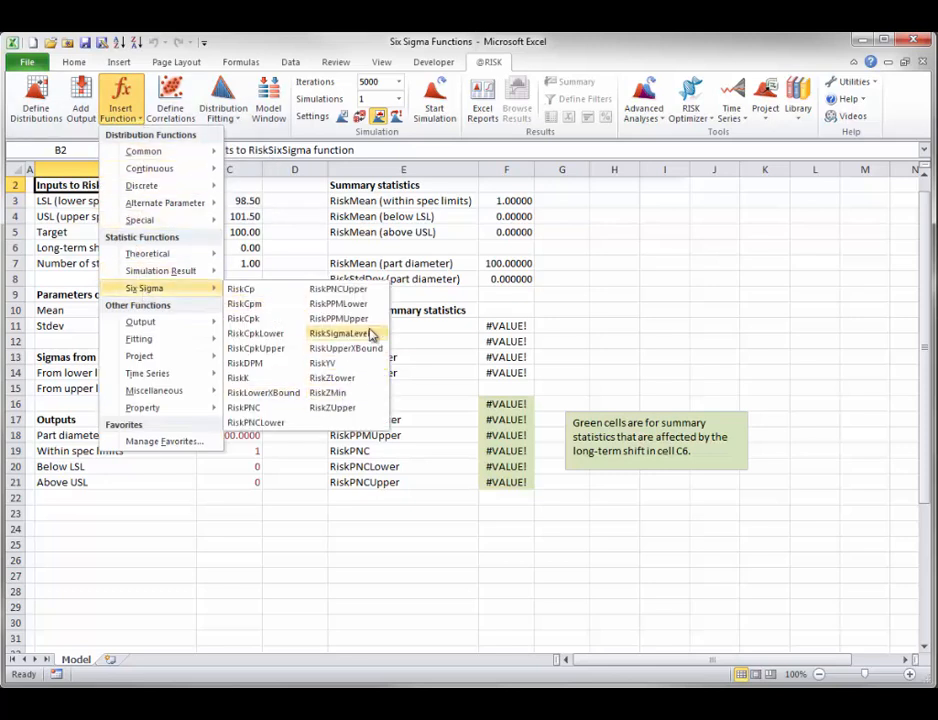
left_click(662, 292)
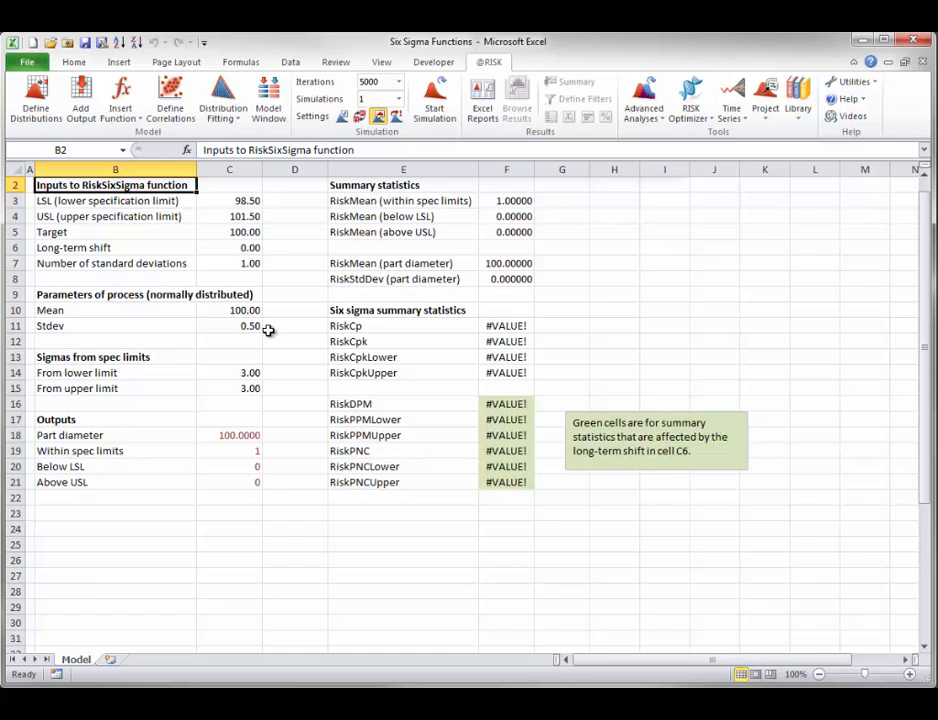
Step: Examine the formulas of the part diameter, within spec limits, below LSL and above USL outputs in C18:C21
left_click(245, 435)
left_click(247, 446)
double_click(245, 446)
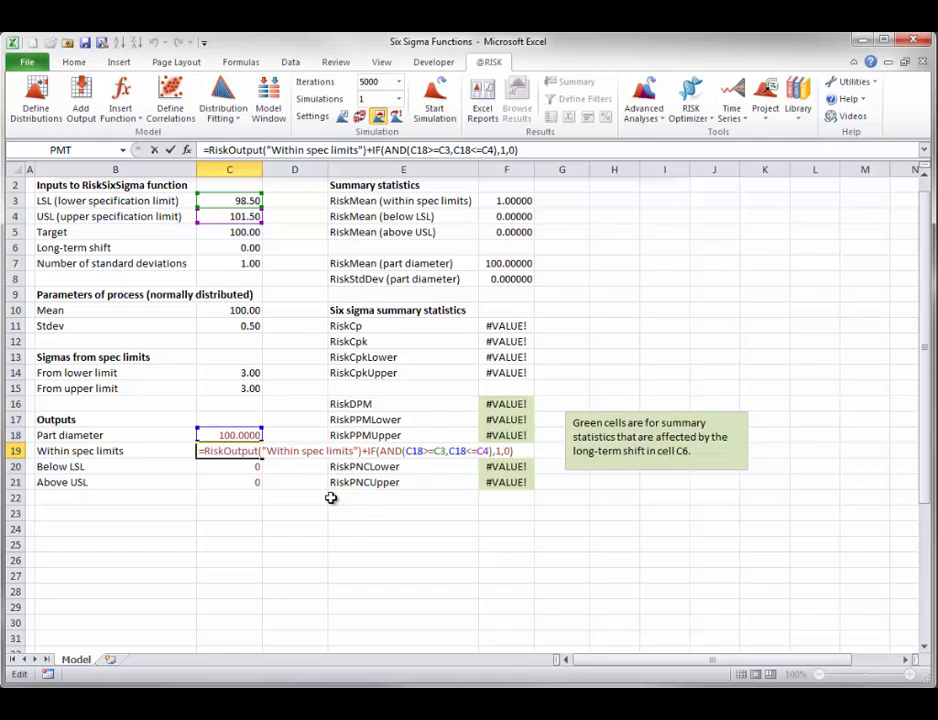
key("Escape")
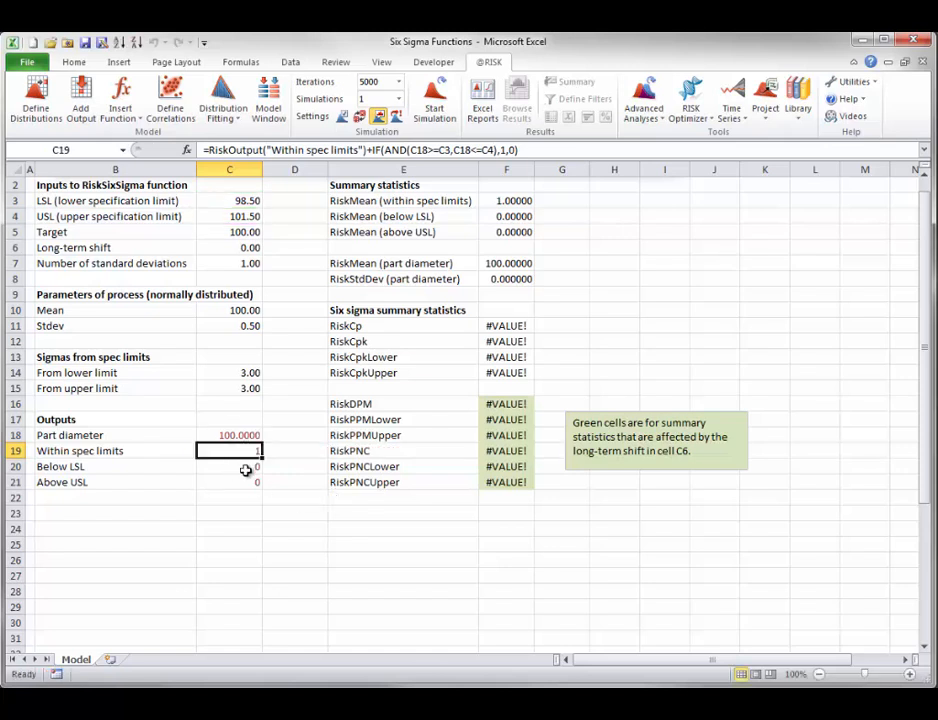
double_click(245, 468)
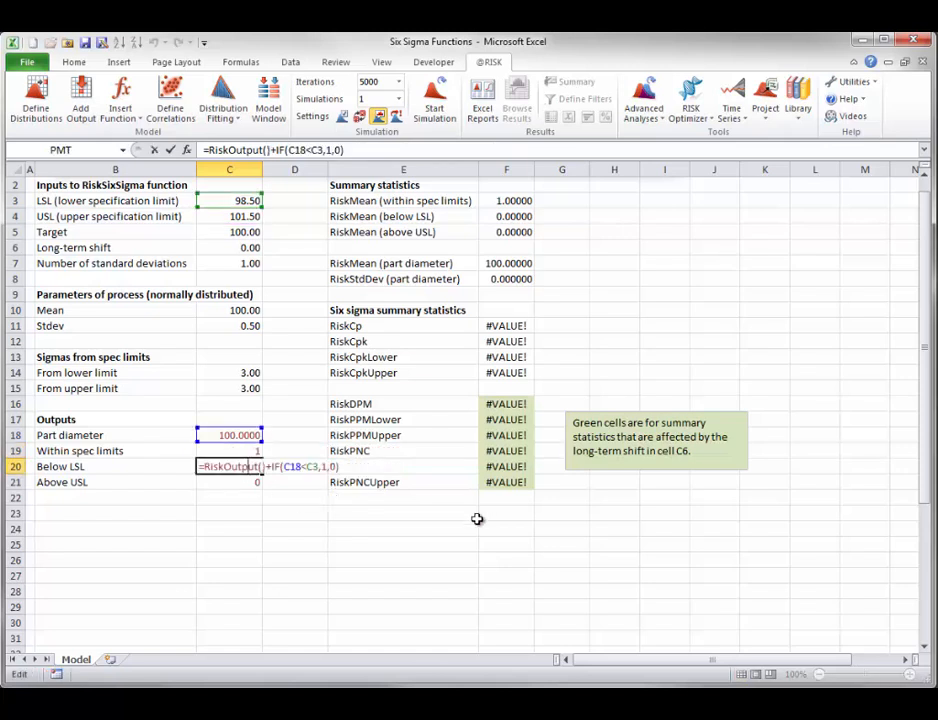
key("Escape")
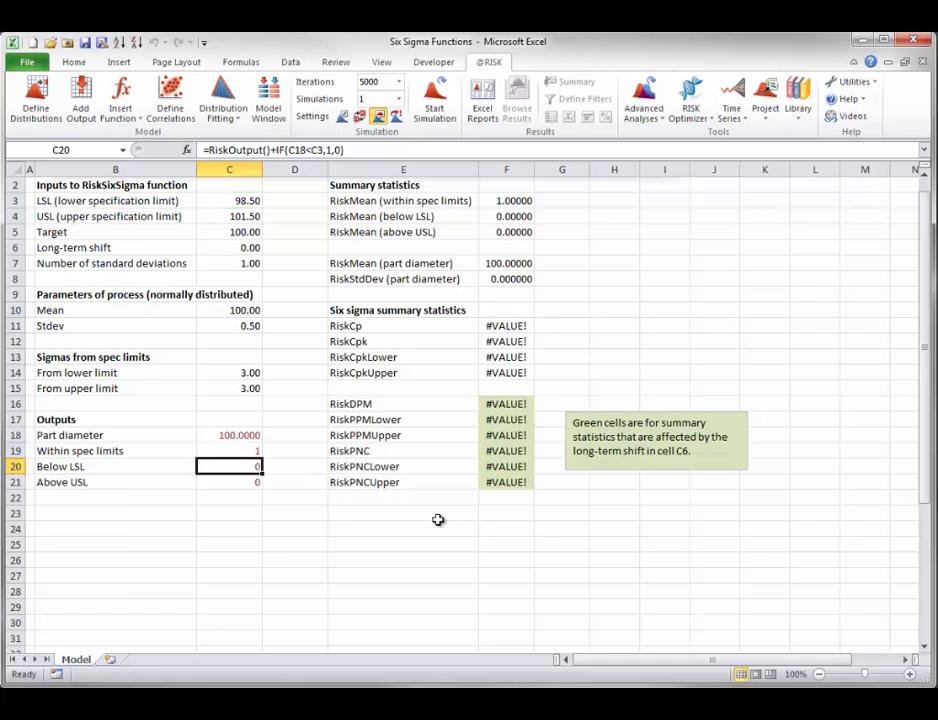
double_click(248, 483)
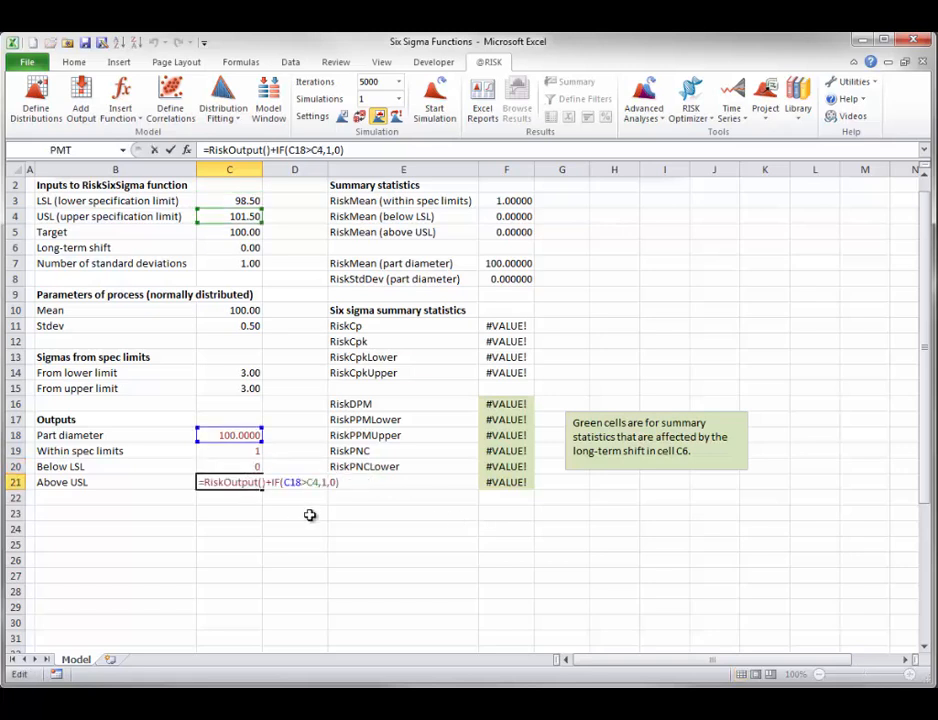
key("Escape")
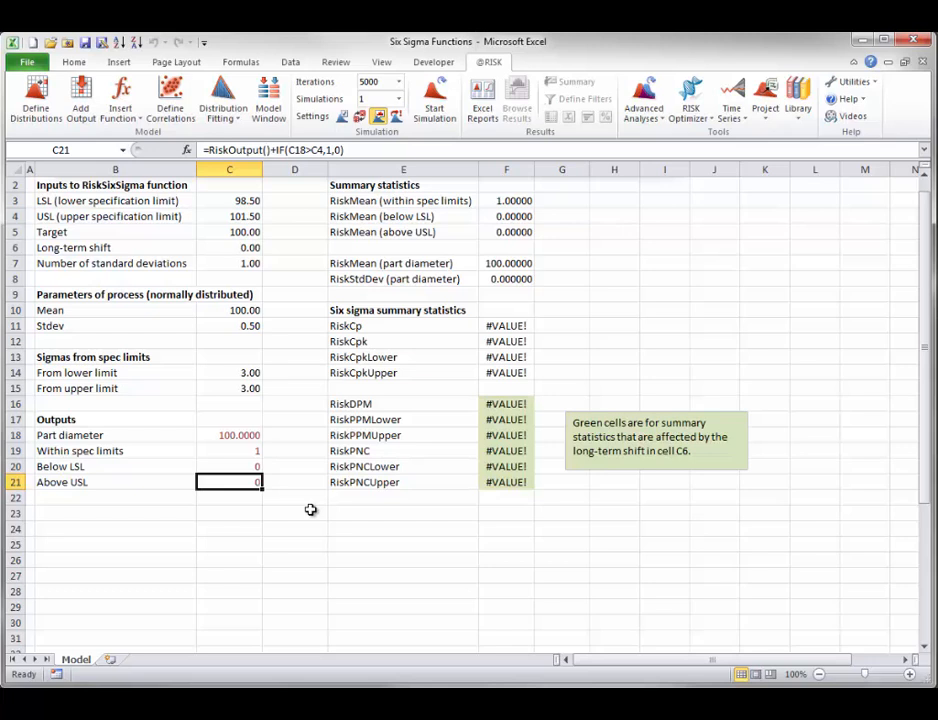
Step: Examine the formulas in C14 and C15 that calculate the sigmas from the lower and upper spec limits
double_click(250, 372)
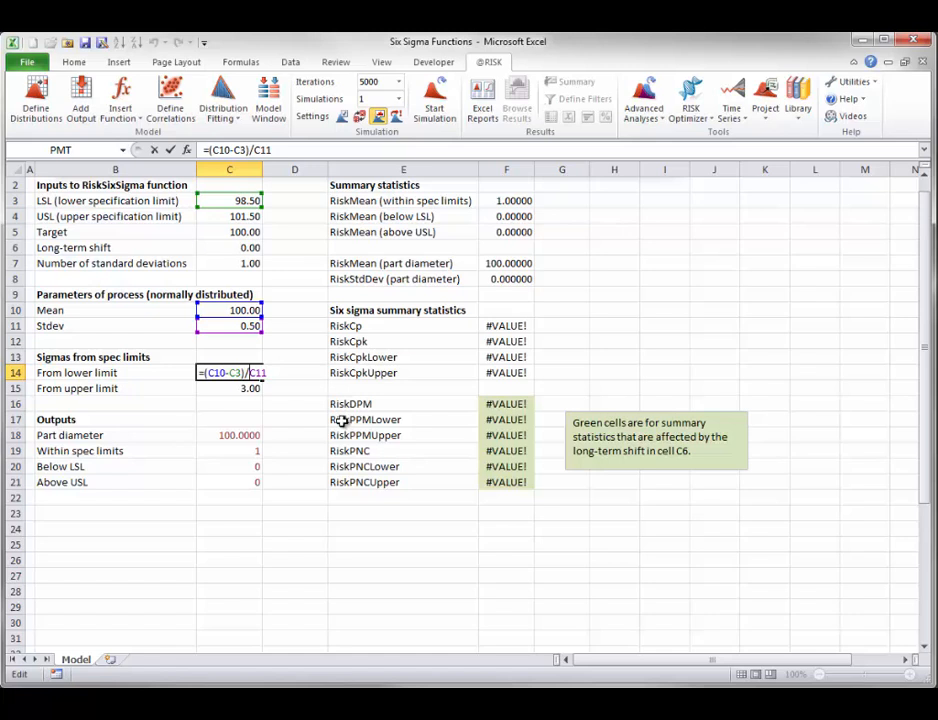
key("Escape")
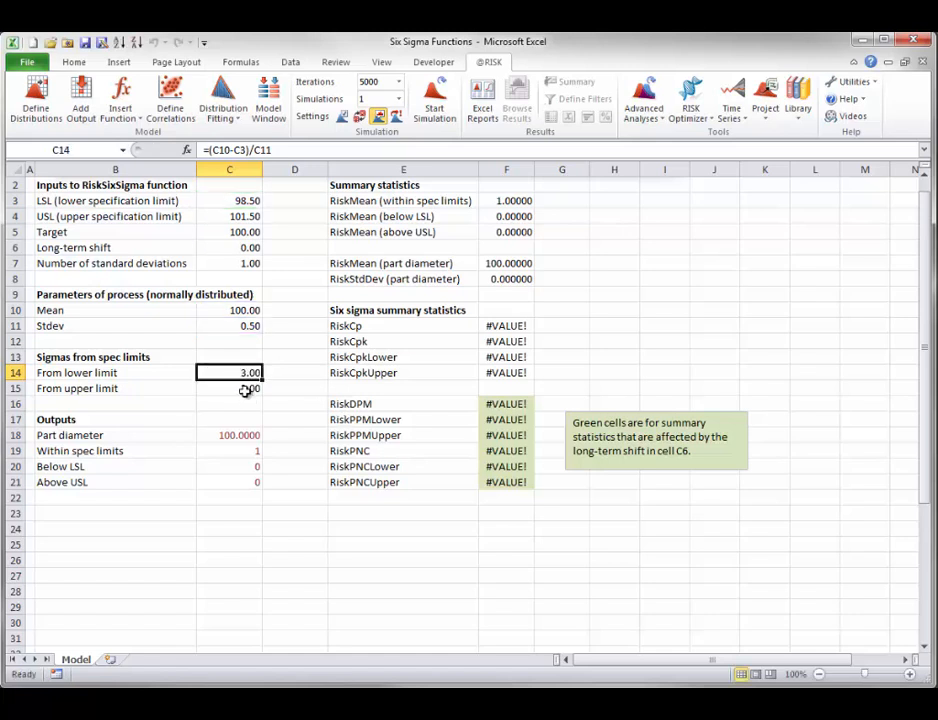
double_click(247, 389)
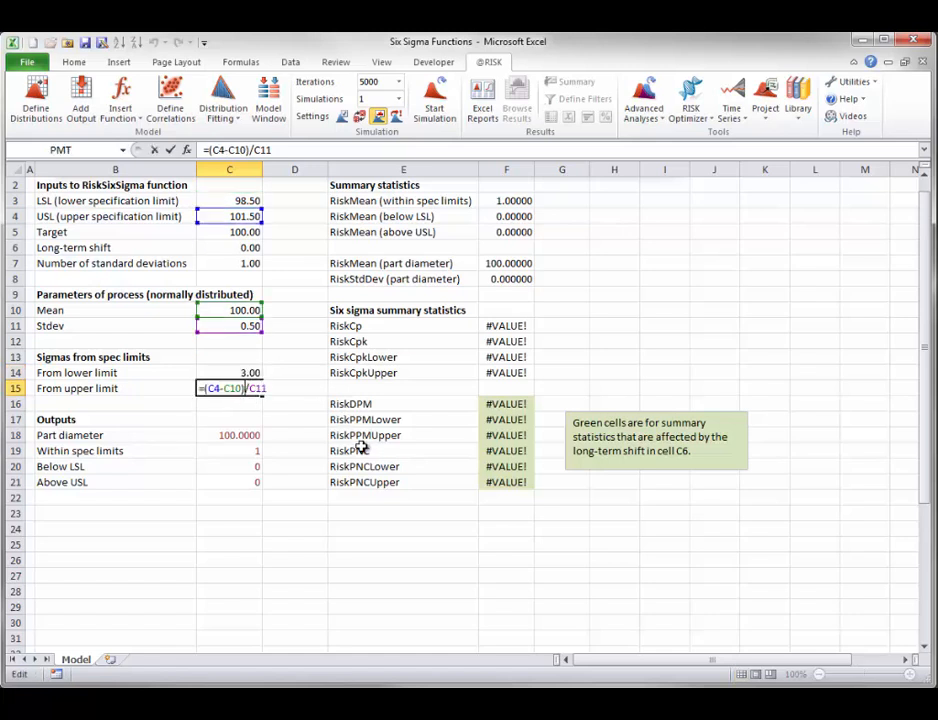
key("Escape")
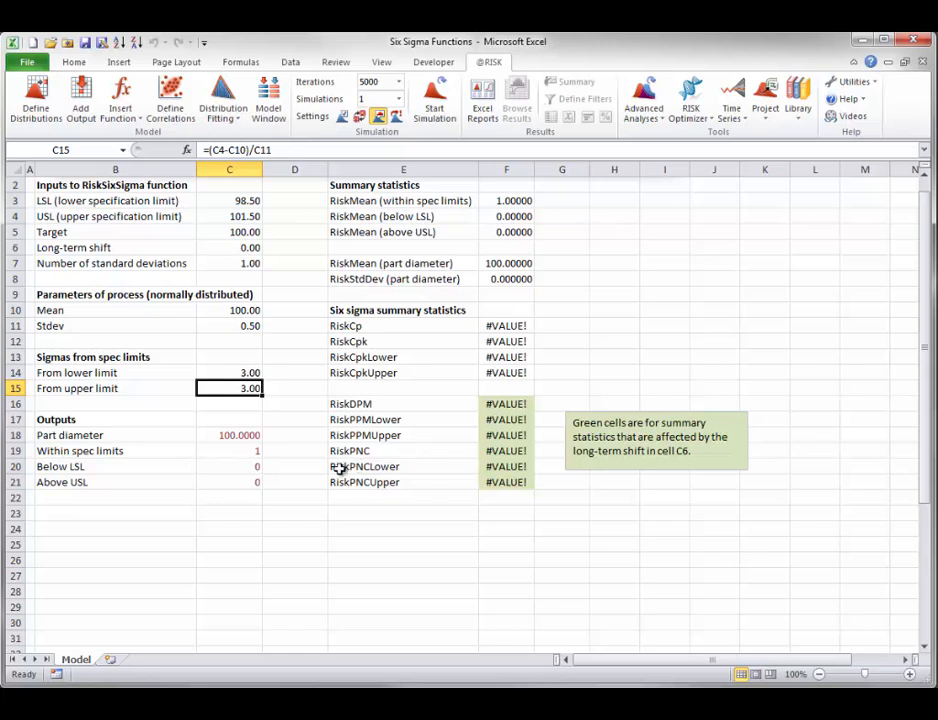
left_click(246, 437)
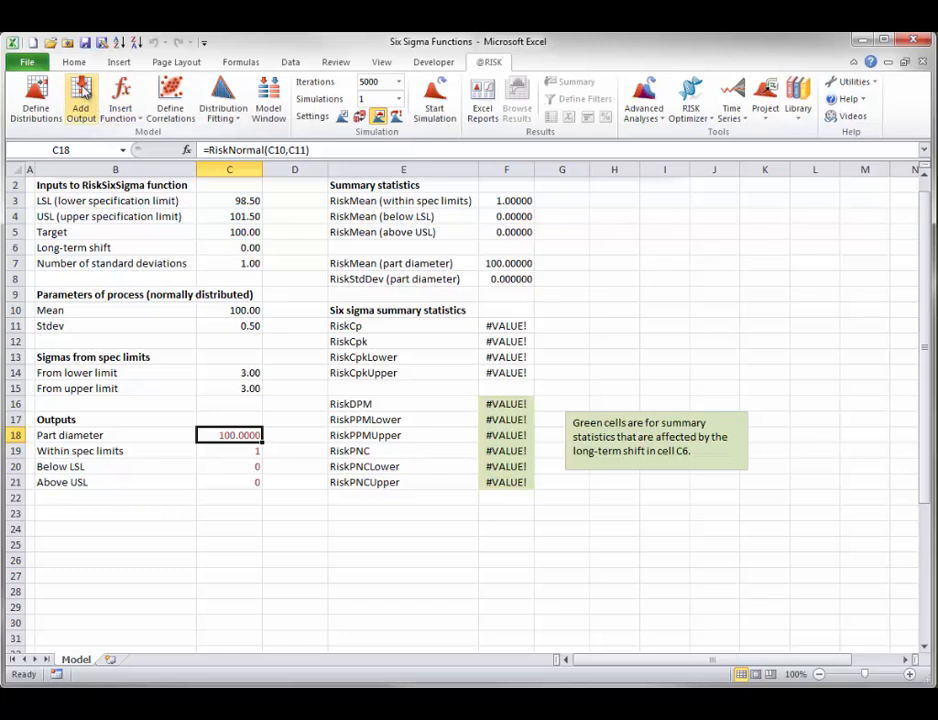
left_click(84, 93)
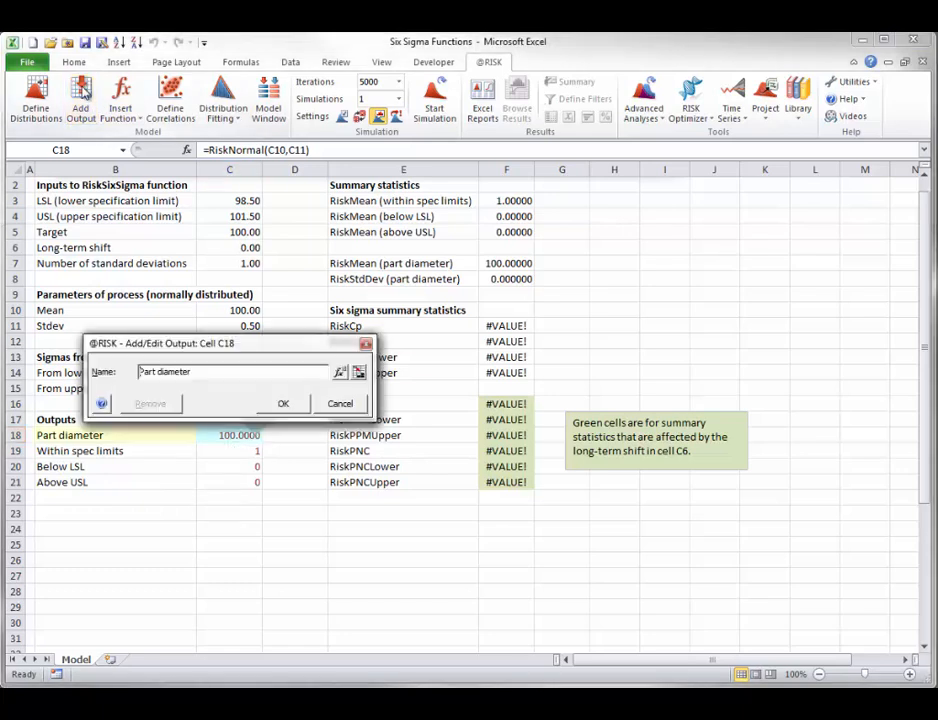
left_click(340, 374)
left_click_drag(258, 393, 446, 232)
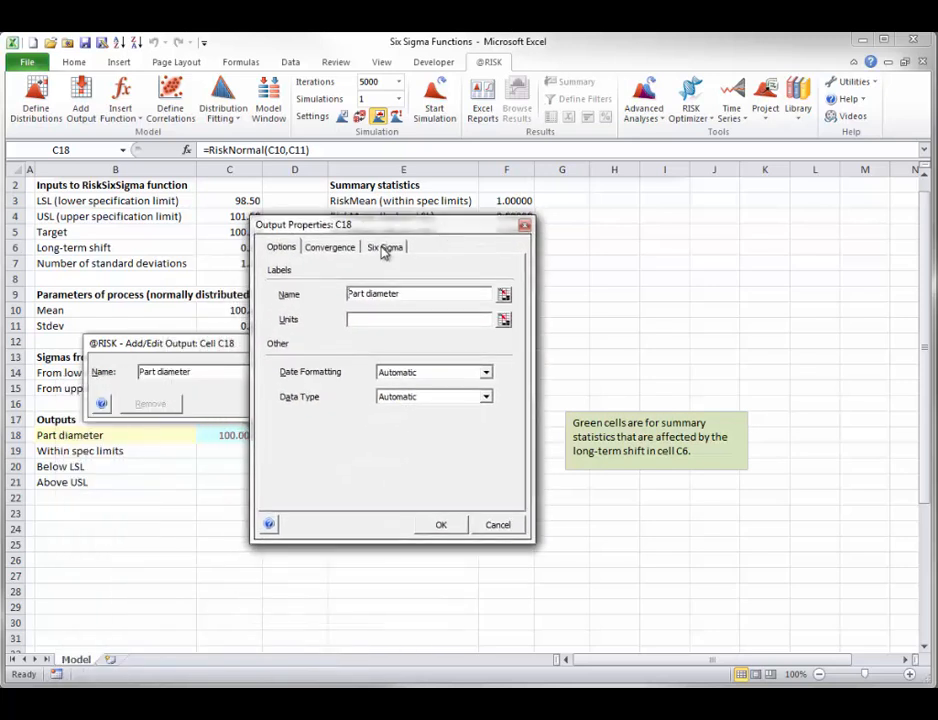
left_click(384, 250)
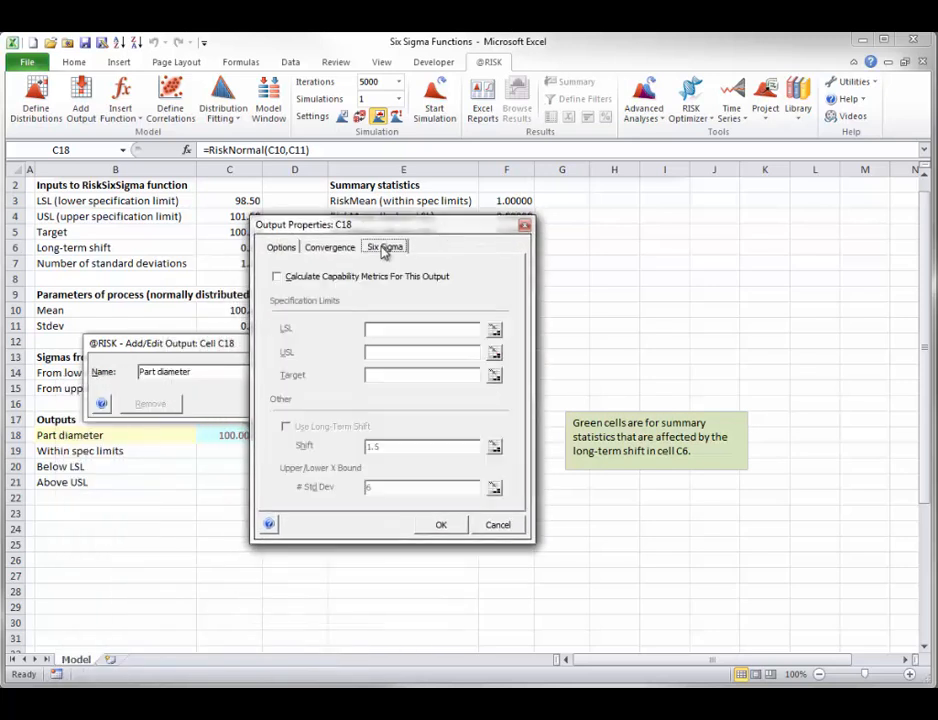
left_click(278, 278)
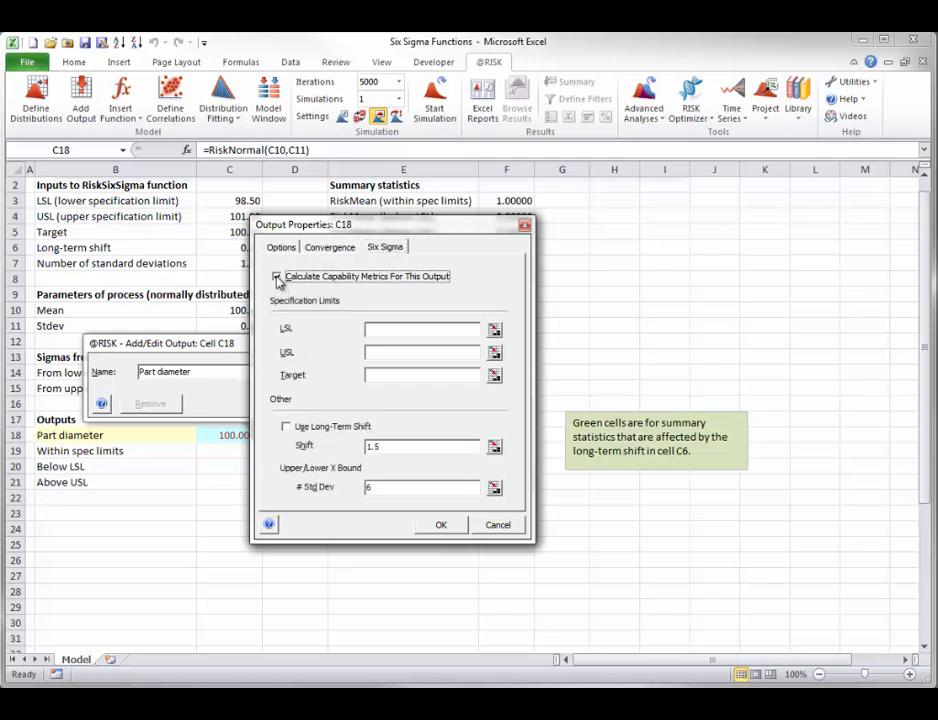
Step: Link the part diameter output's lower specification limit (LSL) to cell C3
left_click(494, 331)
left_click(240, 200)
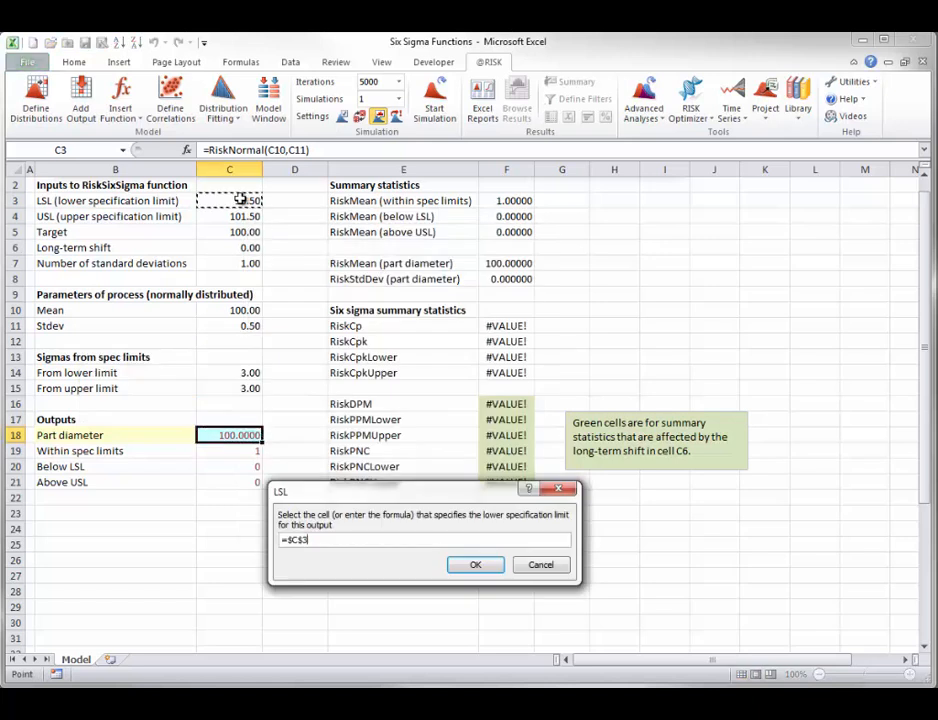
left_click(471, 567)
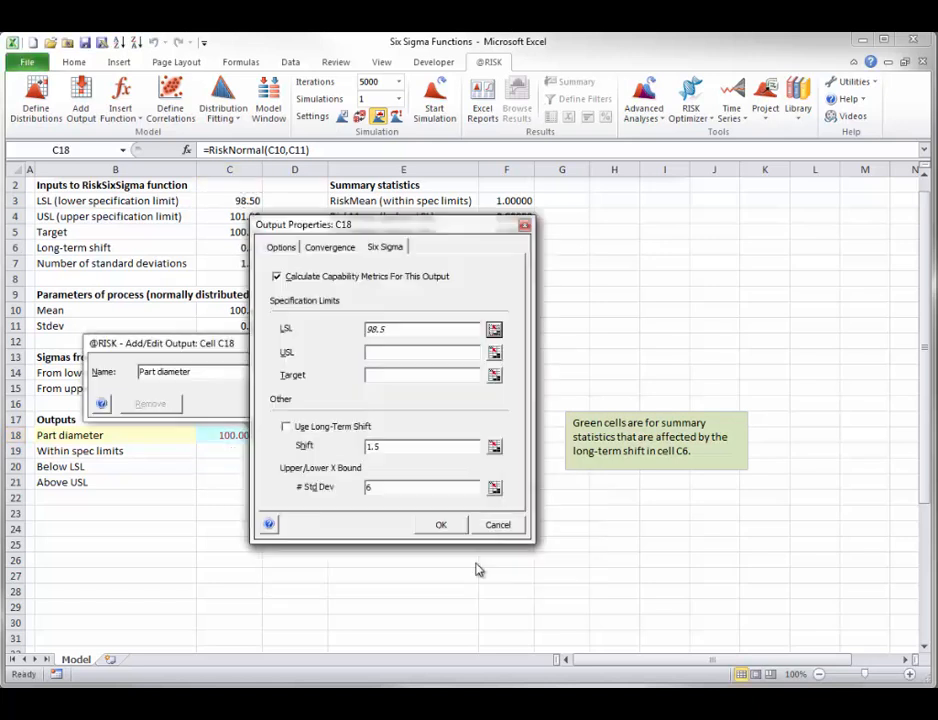
Step: Link the part diameter output's upper specification limit (USL) to cell C4 and its target to cell C5
left_click(494, 353)
left_click(231, 212)
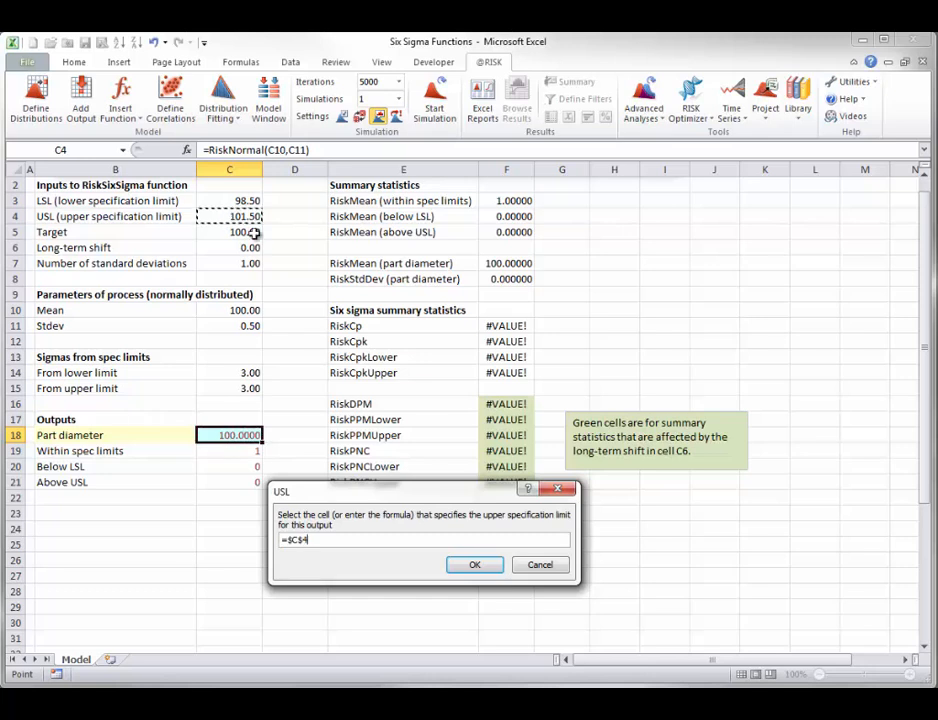
left_click(475, 565)
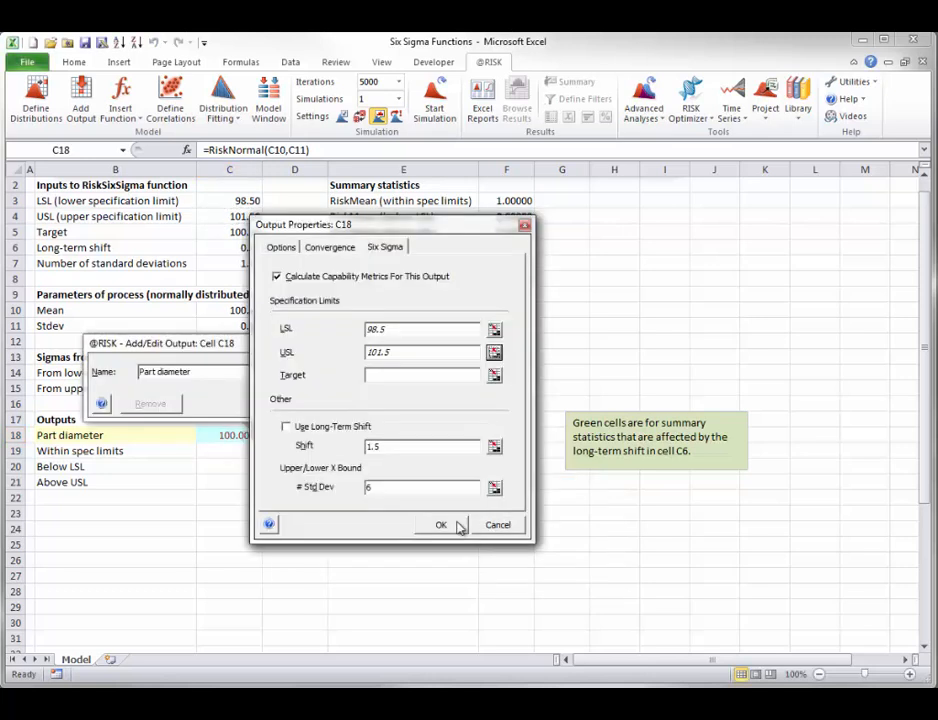
left_click(494, 375)
left_click(233, 230)
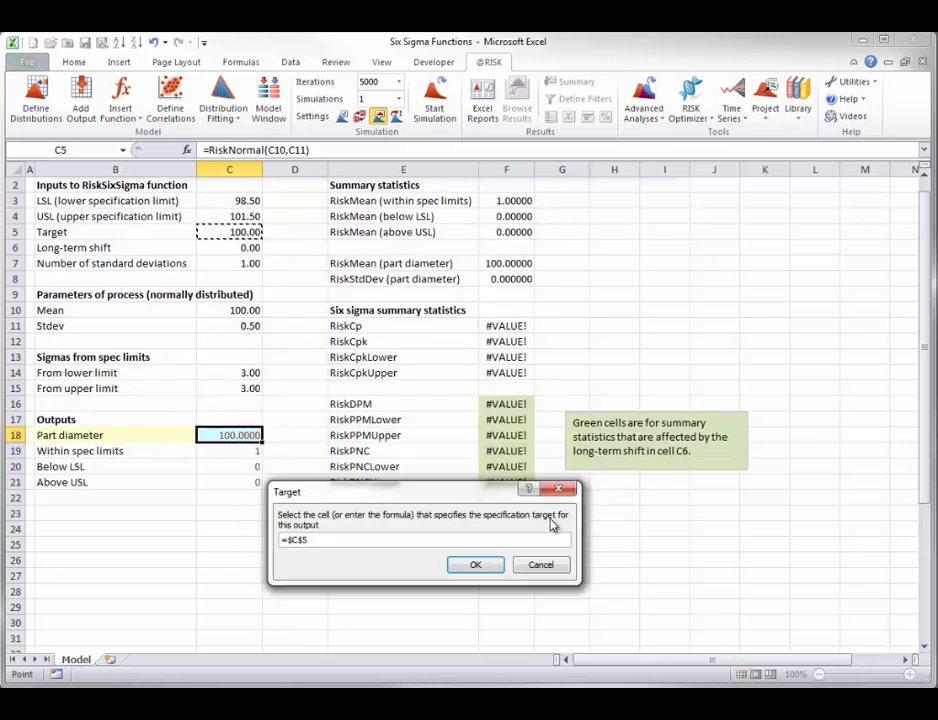
left_click(475, 565)
Step: Enable the long-term shift for the part diameter output and link the shift value to cell C6
left_click(284, 426)
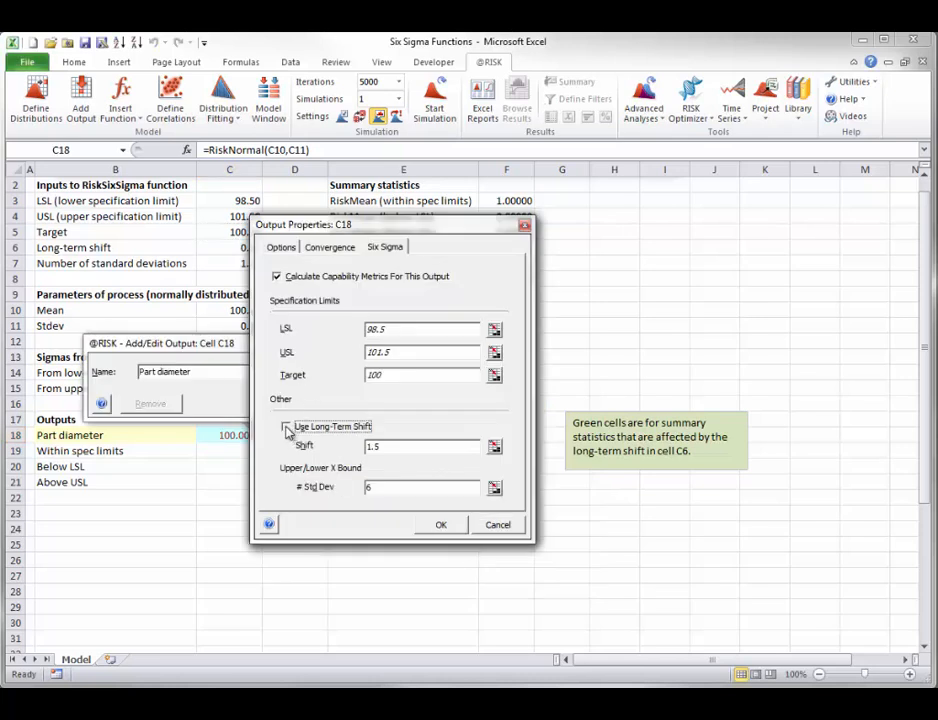
left_click(494, 446)
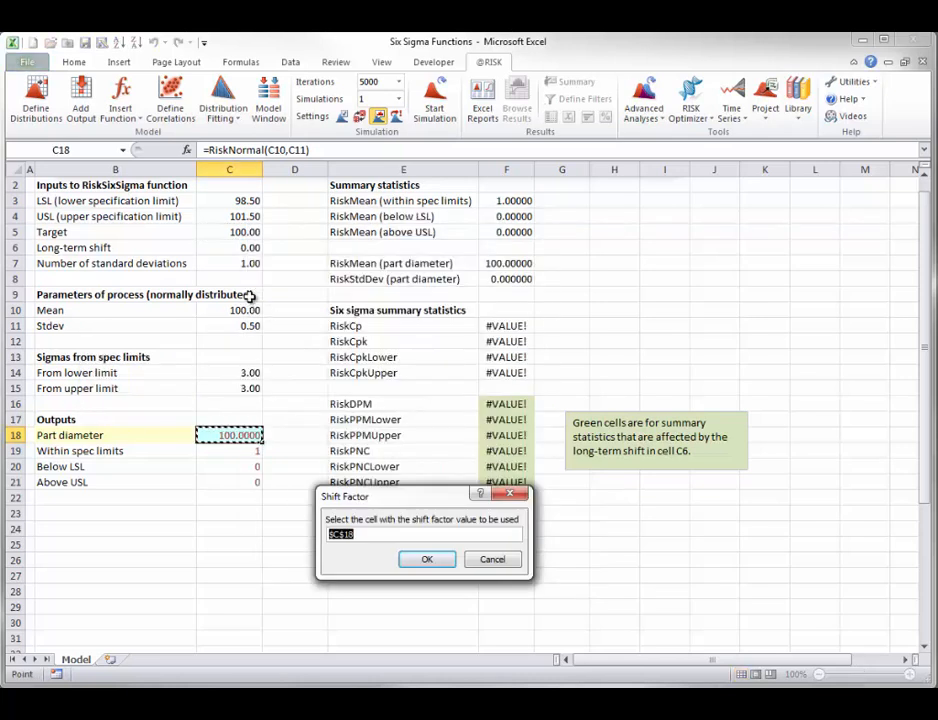
left_click(229, 247)
left_click(427, 560)
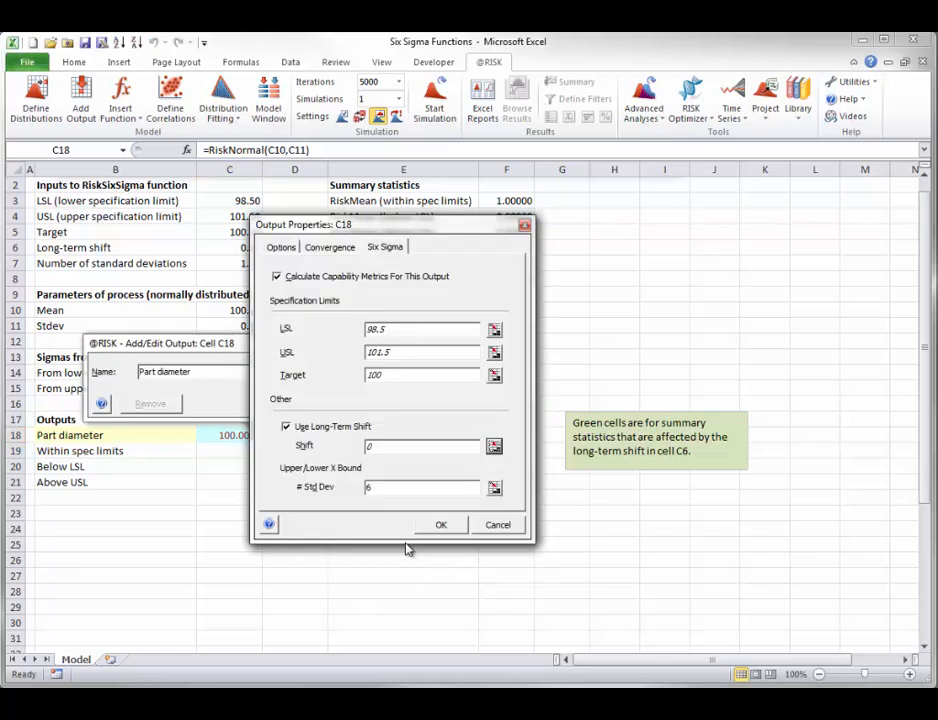
Step: Link the output's number of standard deviations to cell C7 and accept the part diameter output definition
left_click(494, 486)
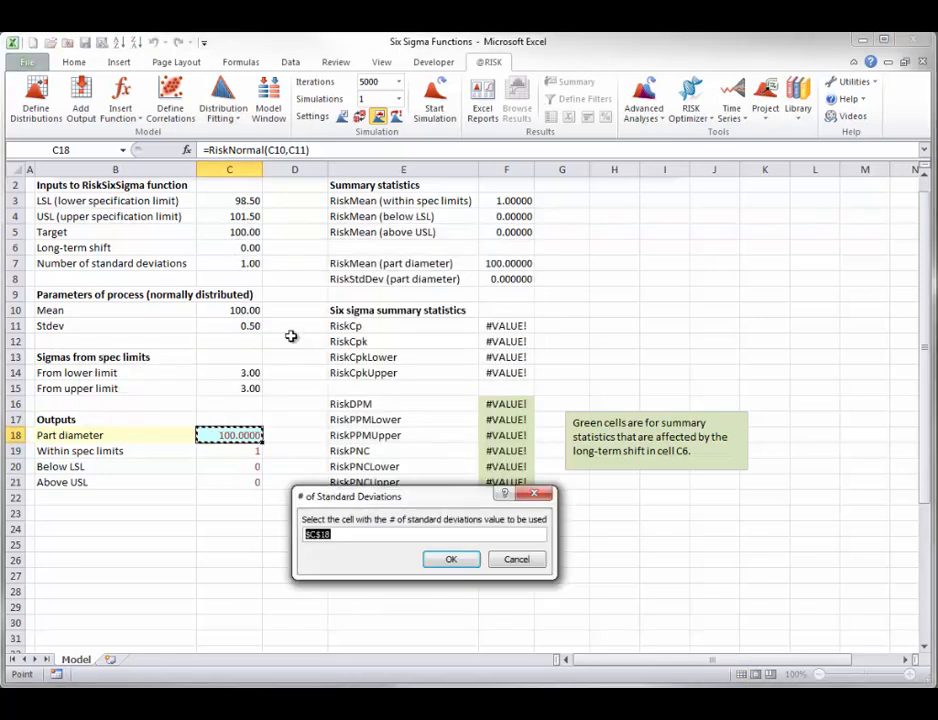
left_click(247, 263)
left_click(451, 560)
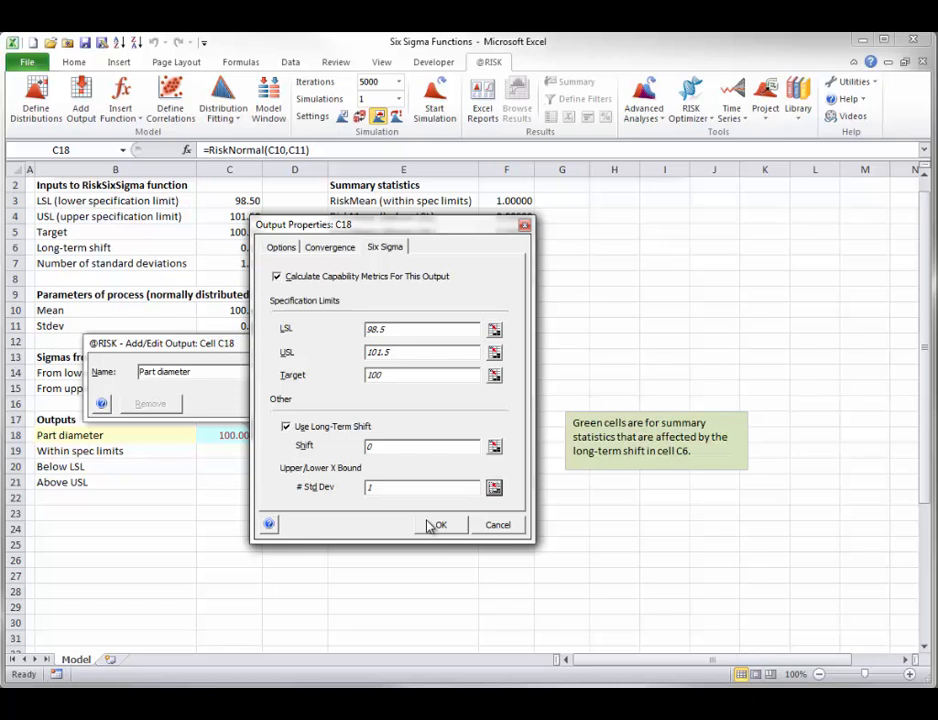
left_click(431, 526)
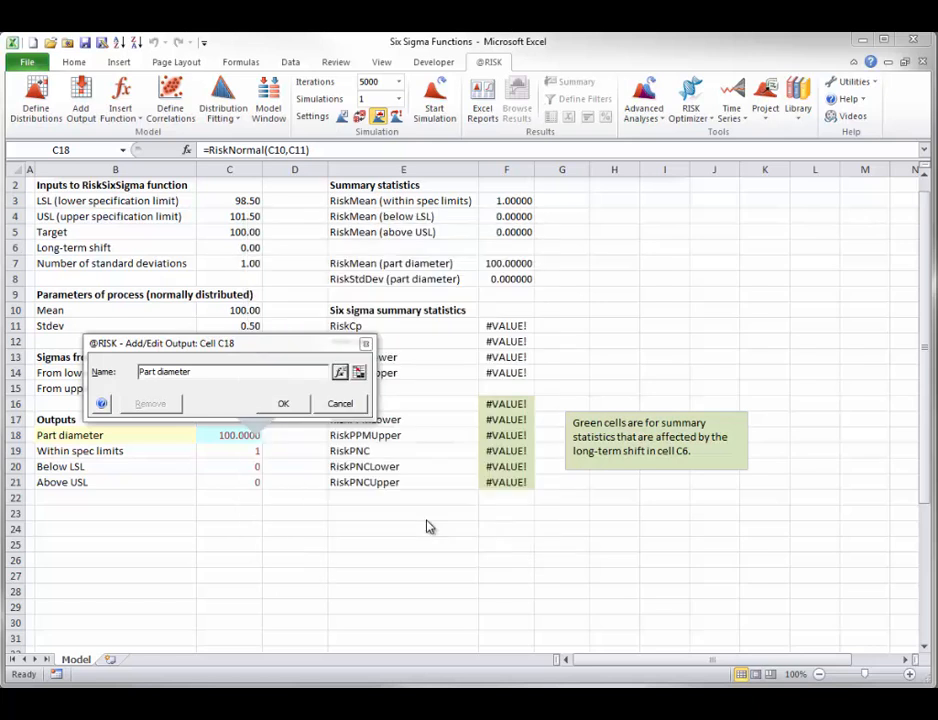
left_click(299, 409)
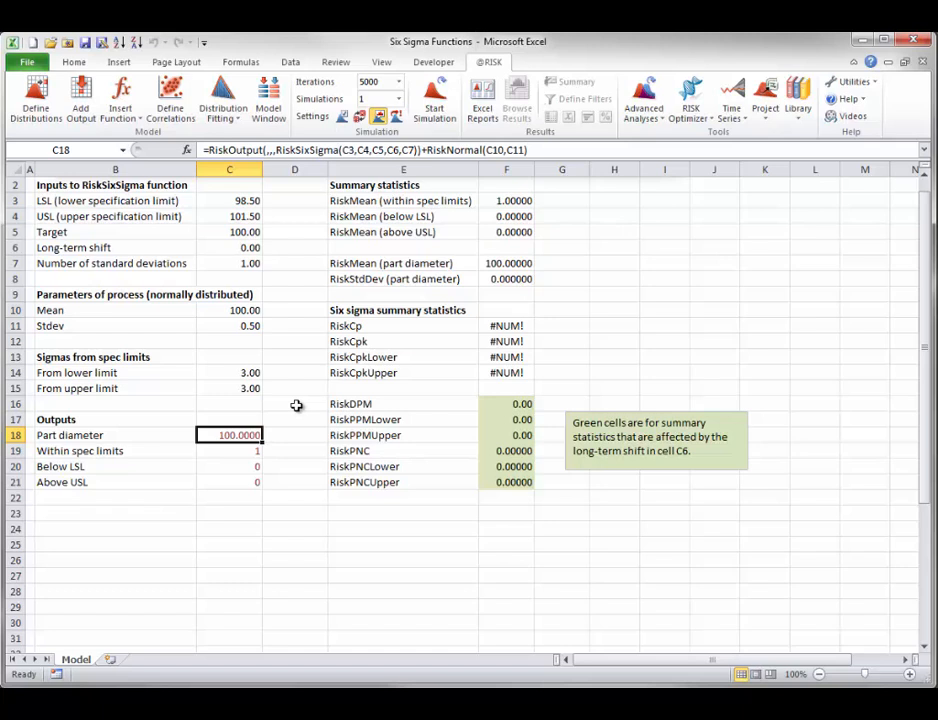
Step: Examine the RiskOutput formula with its RiskSixSigma property function and cell references in C18
double_click(245, 432)
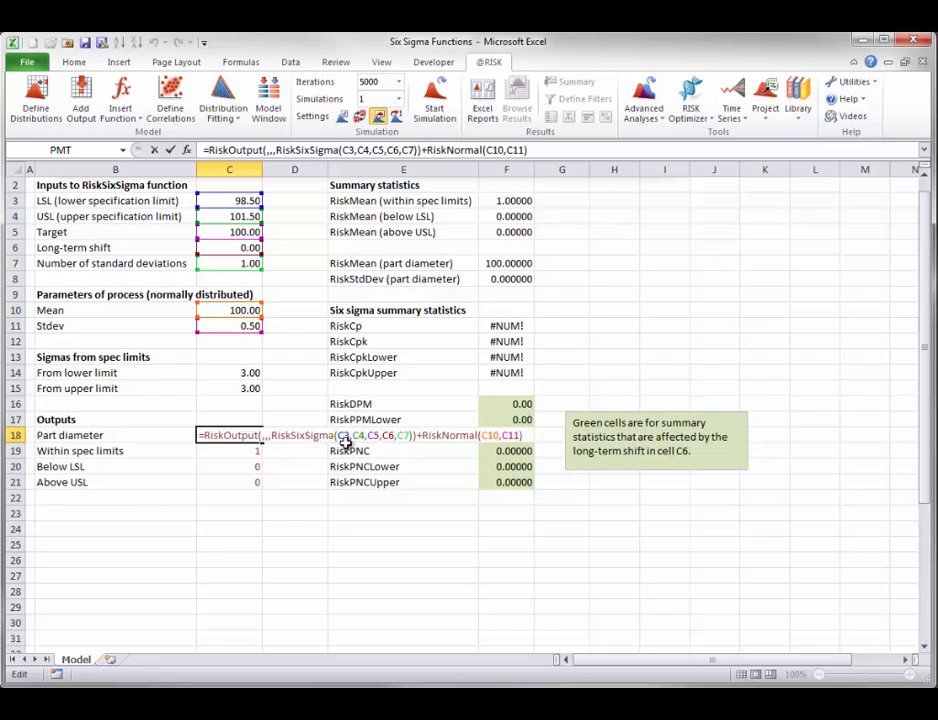
key("Escape")
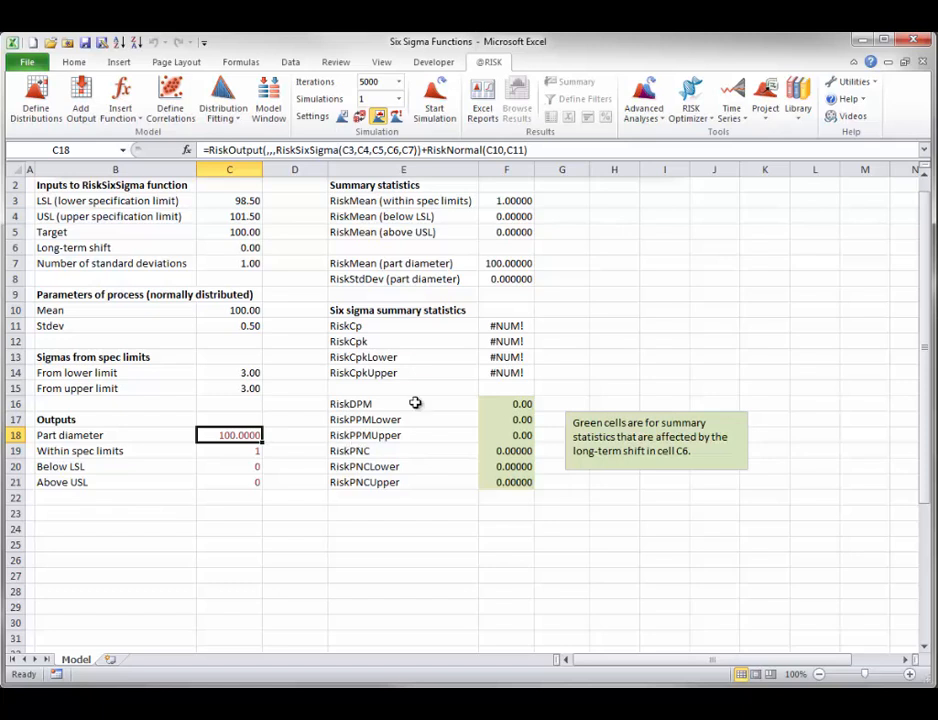
Step: Run the simulation, move the part diameter graph's delimiters to the spec limits 98.5 and 101.5, and close the graph
left_click(435, 97)
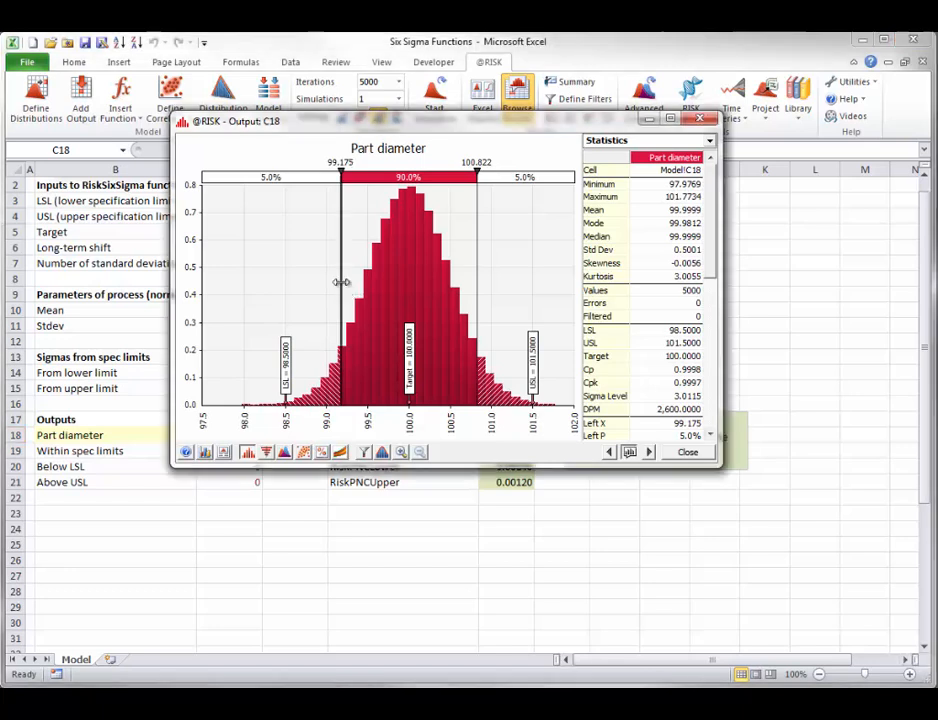
left_click_drag(341, 283, 285, 293)
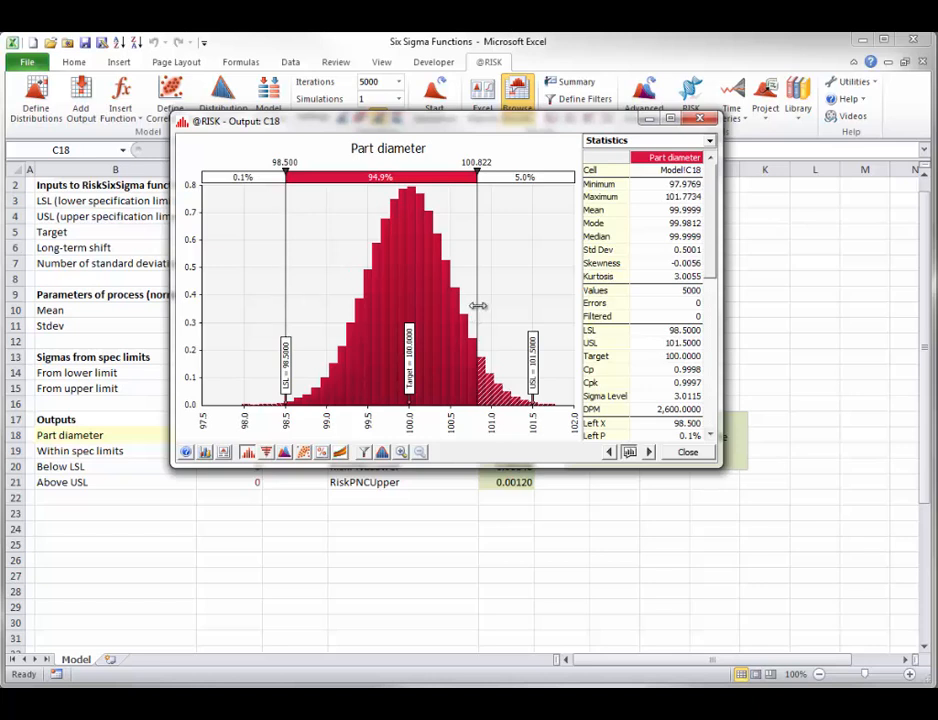
left_click_drag(478, 313, 532, 313)
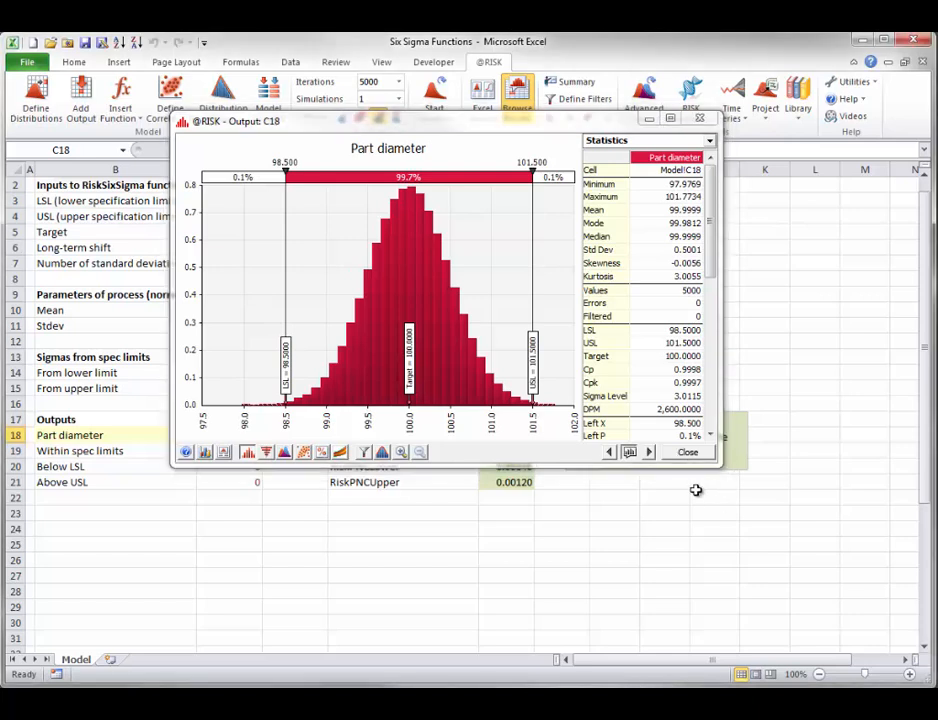
left_click(687, 452)
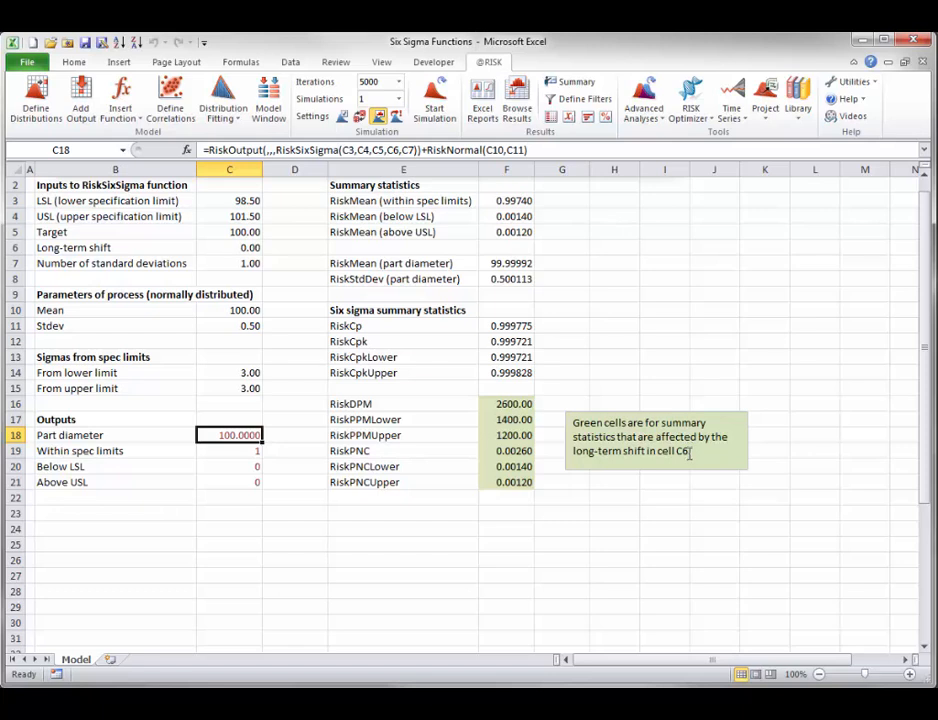
Step: Set the process mean in C10 to 100.5 and the standard deviation in C11 to 0.75
left_click(248, 312)
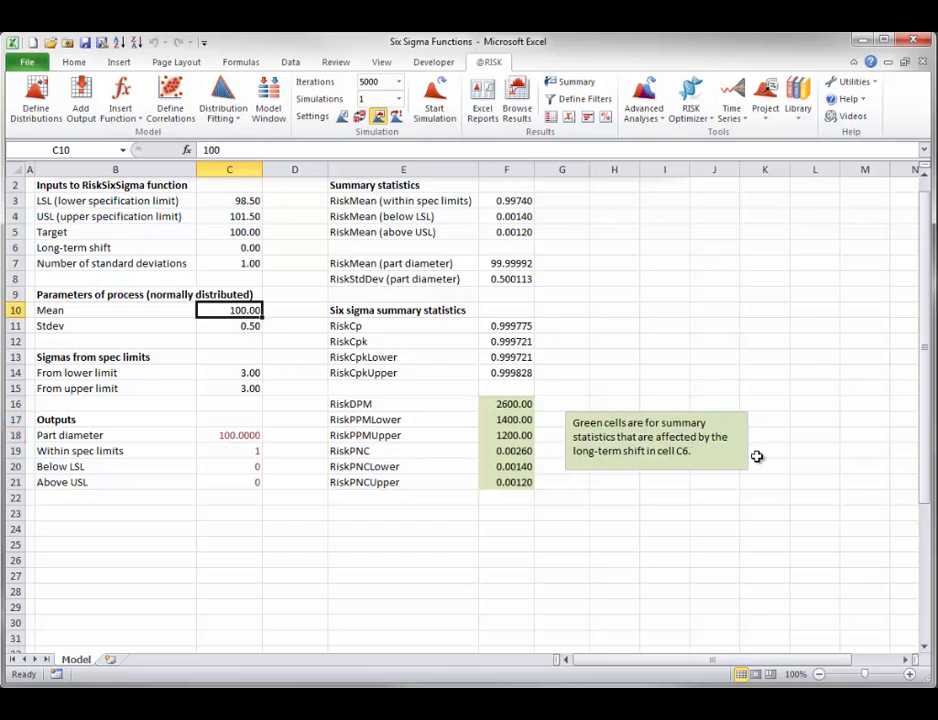
type("100.")
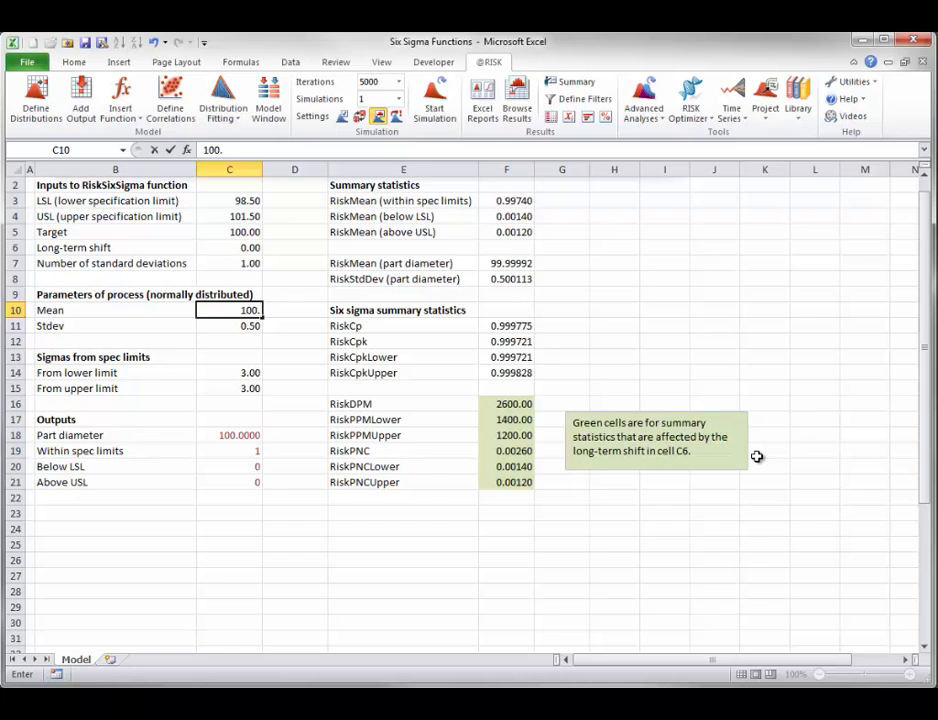
type("5")
left_click(250, 328)
type(".75")
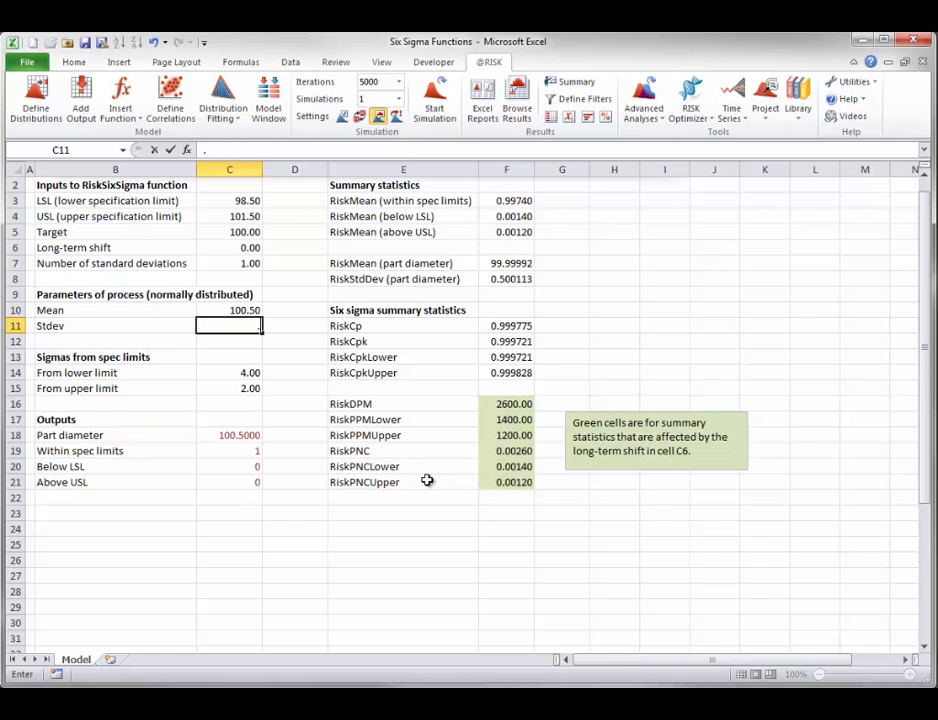
left_click(345, 510)
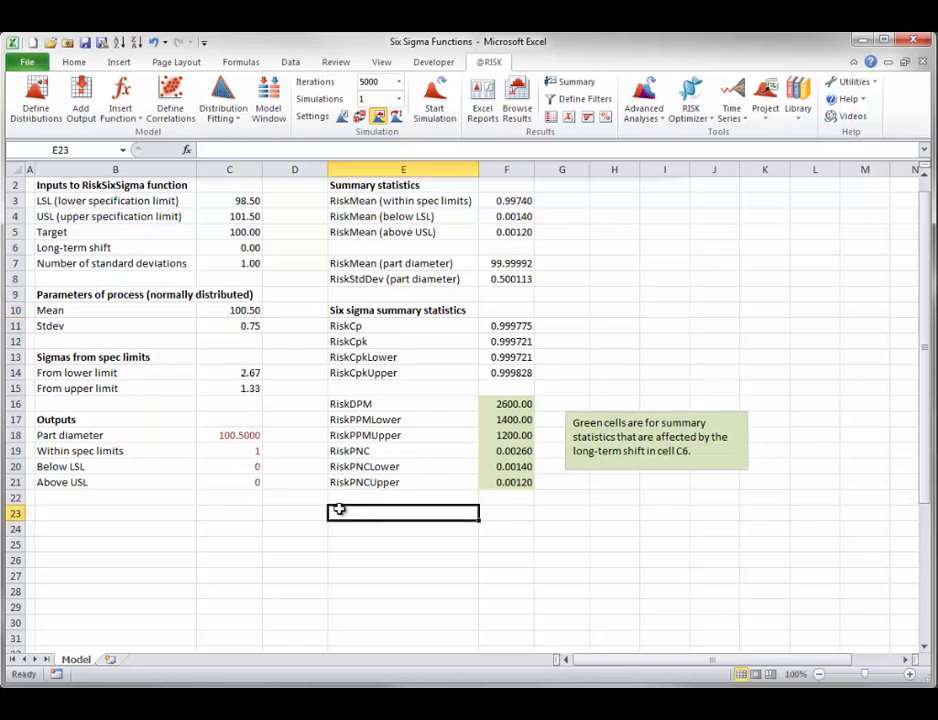
Step: Rerun the simulation with the off-target process and examine the part diameter distribution against its spec limits
left_click(428, 110)
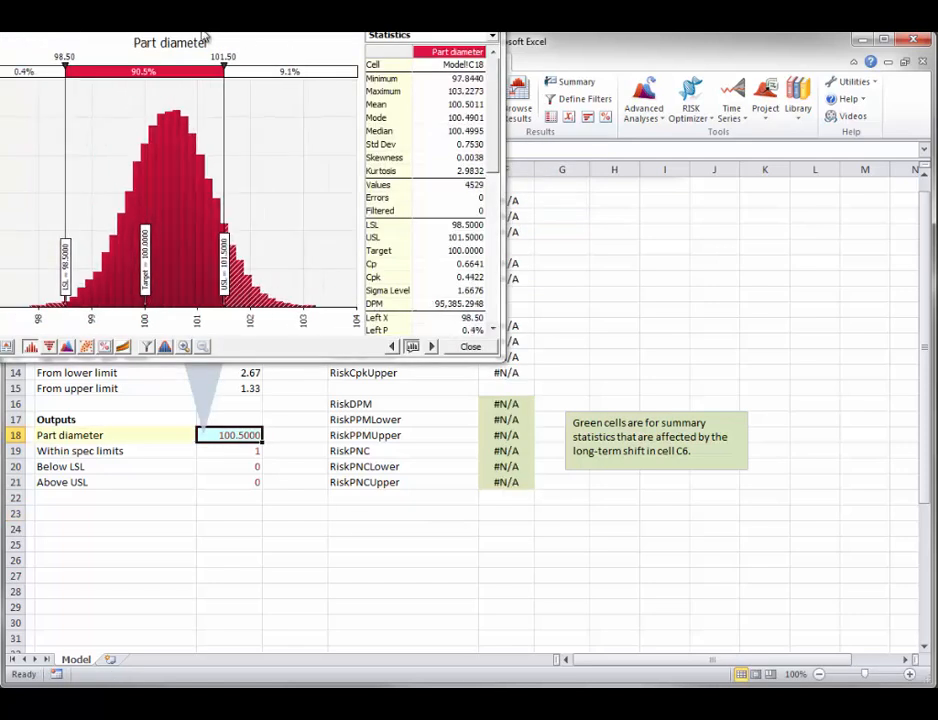
left_click_drag(235, 44, 437, 132)
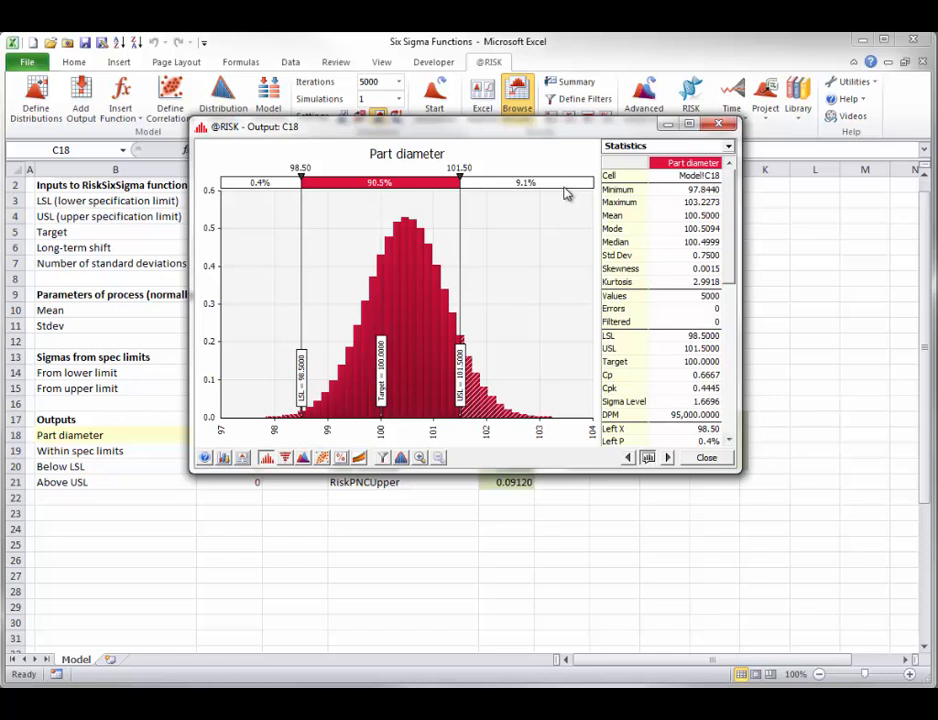
left_click(705, 457)
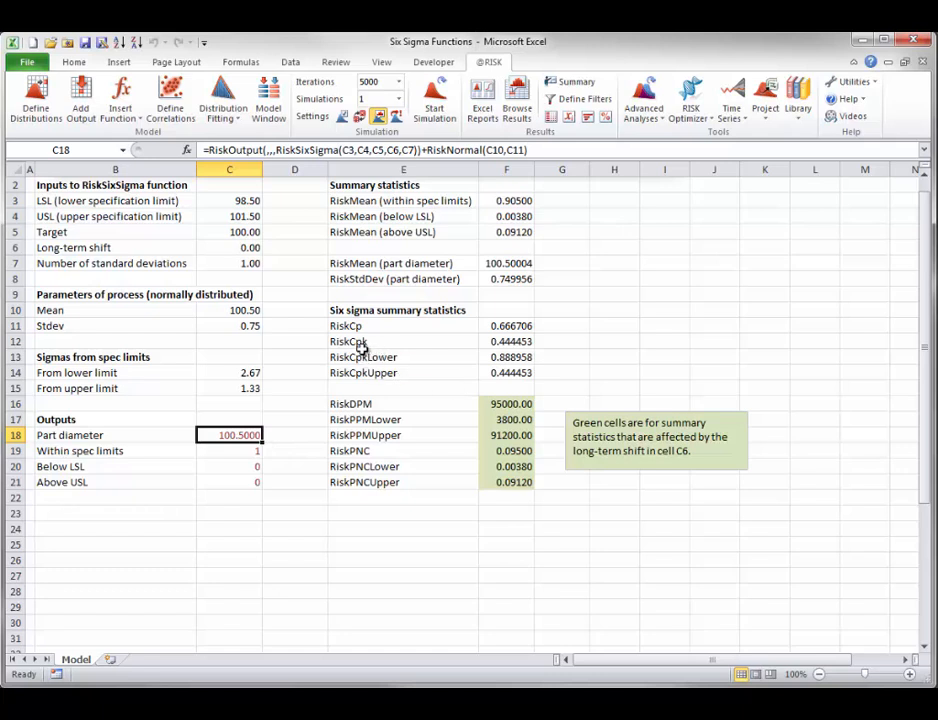
Step: Set the process mean back to 100 and the standard deviation to 0.5, and rerun the simulation
left_click(245, 310)
type("100")
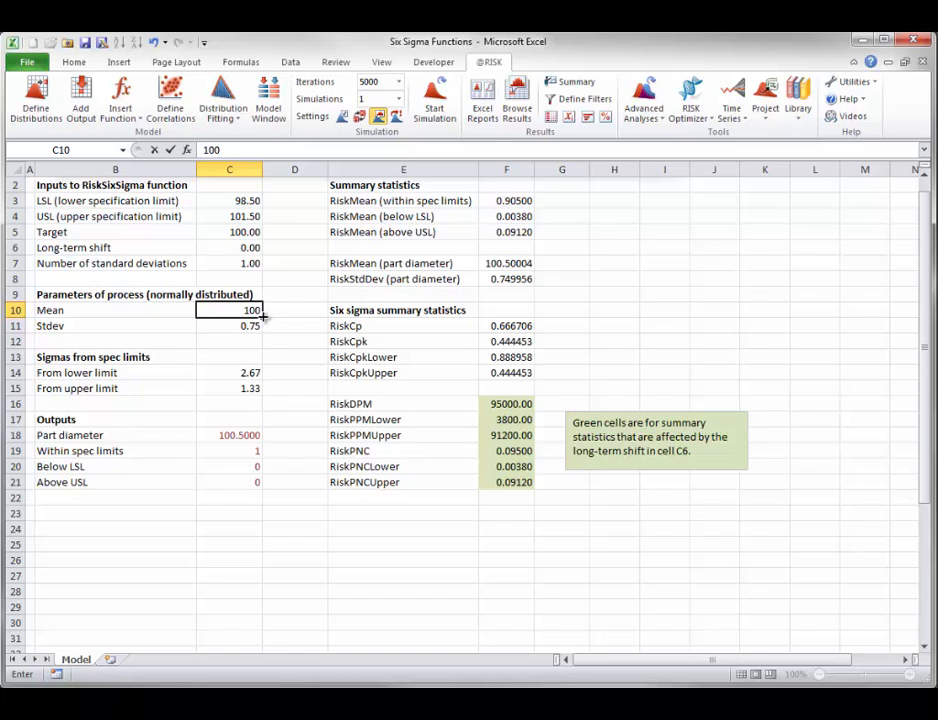
key("Return")
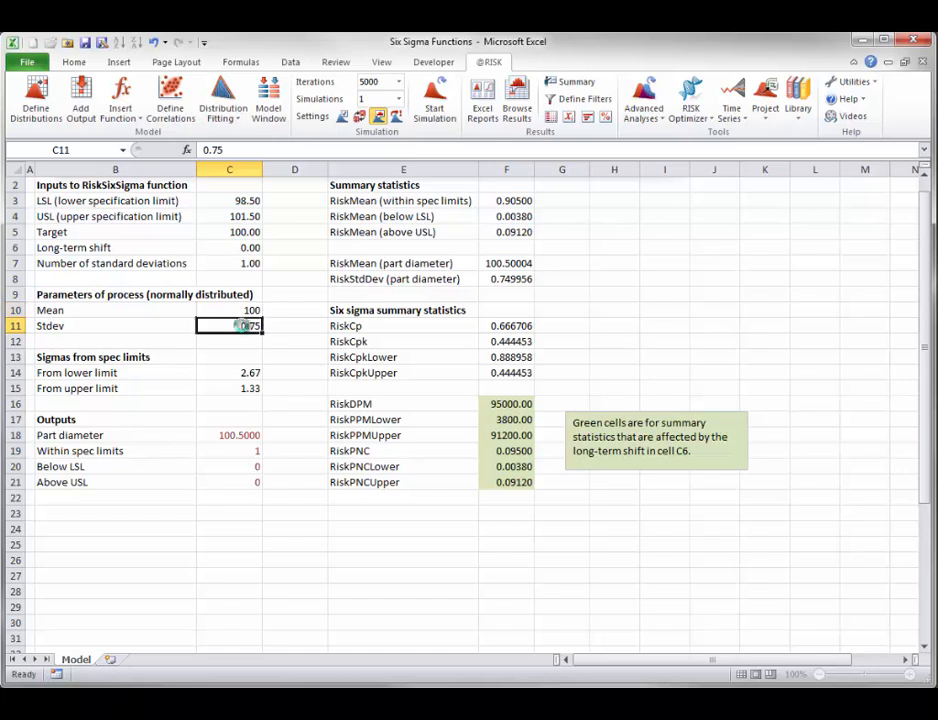
type(".5")
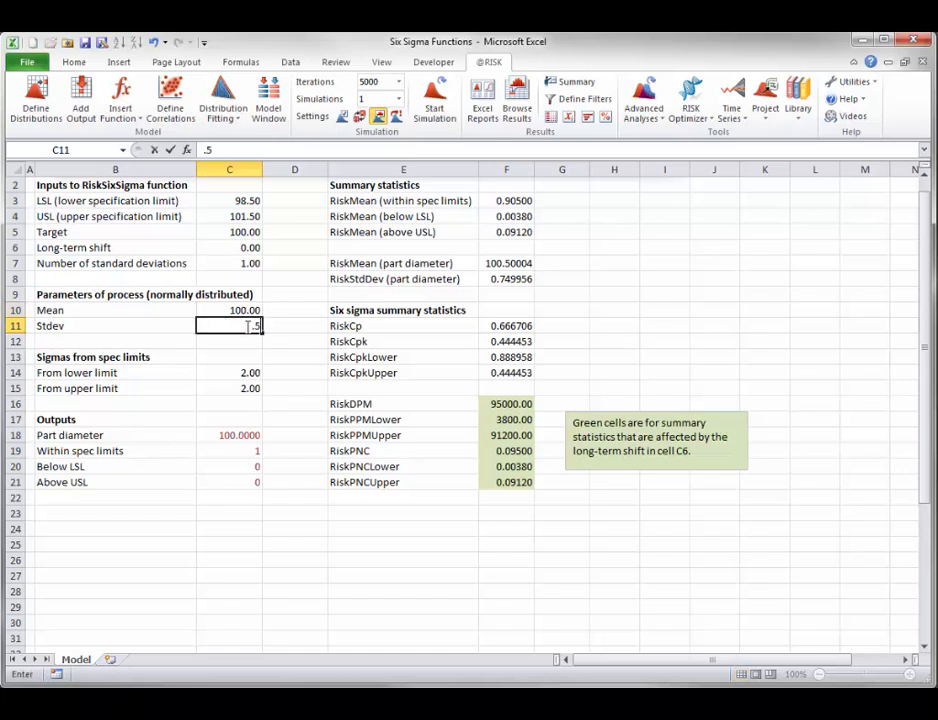
left_click(285, 451)
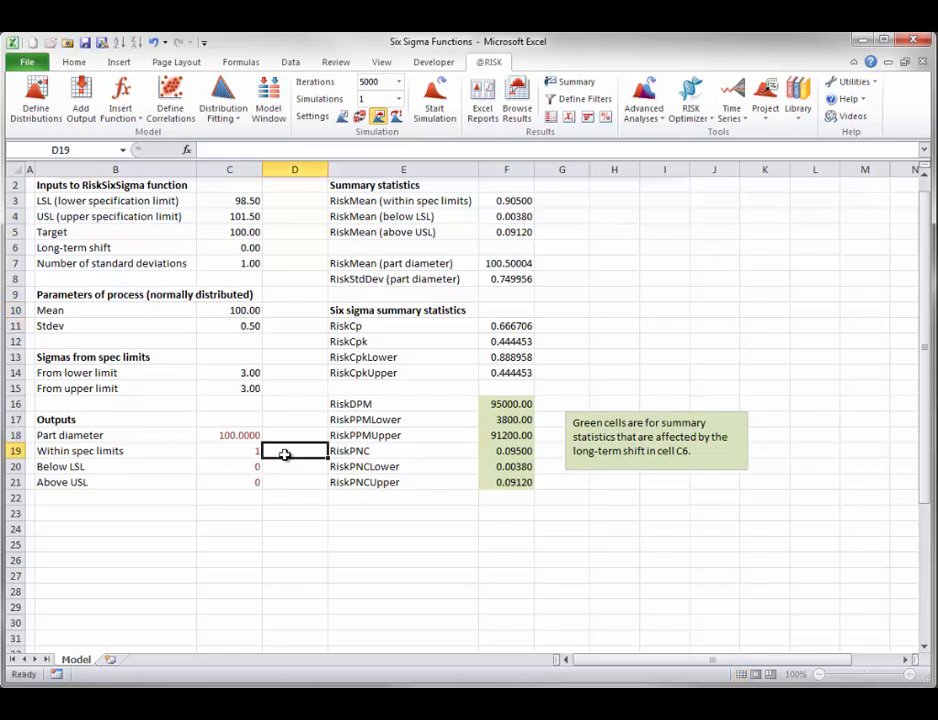
left_click(430, 97)
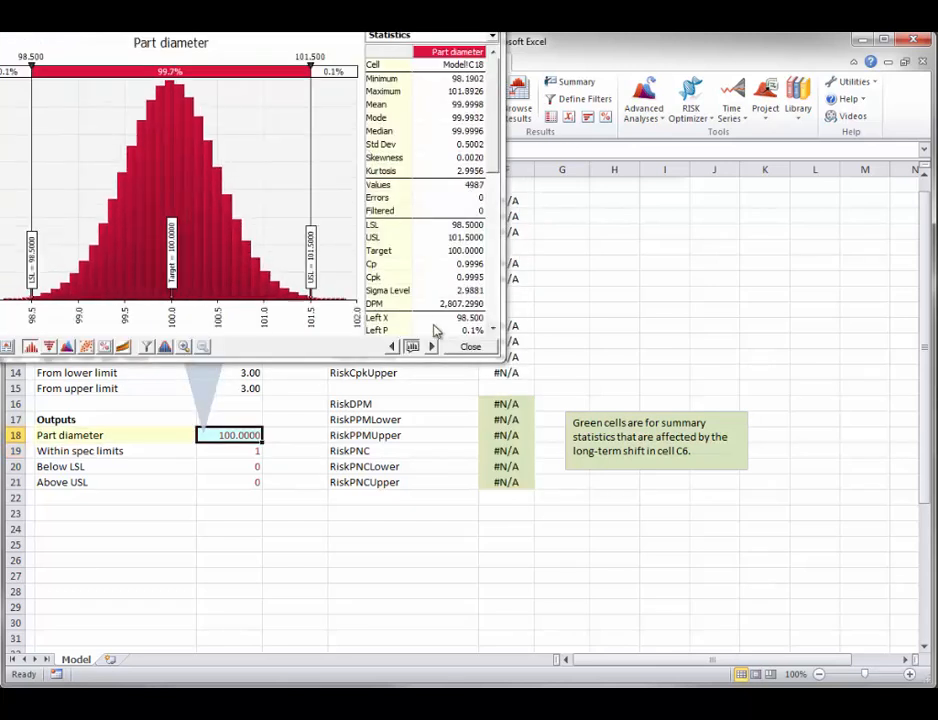
left_click(470, 346)
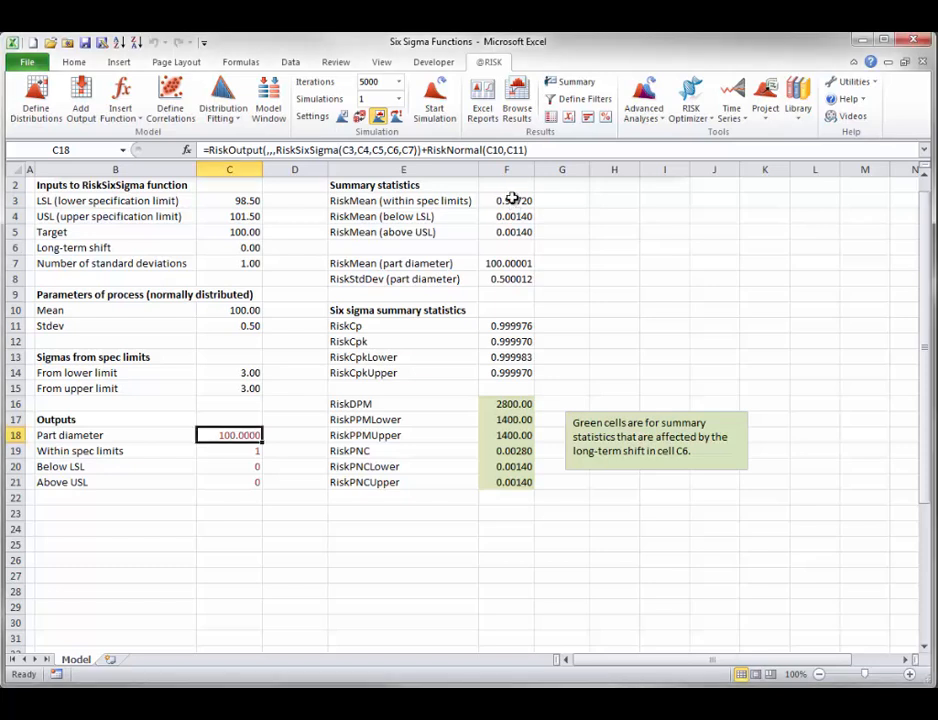
Step: Examine the RiskMean formulas in F3:F5 for the within spec limits, below LSL and above USL outputs
double_click(512, 199)
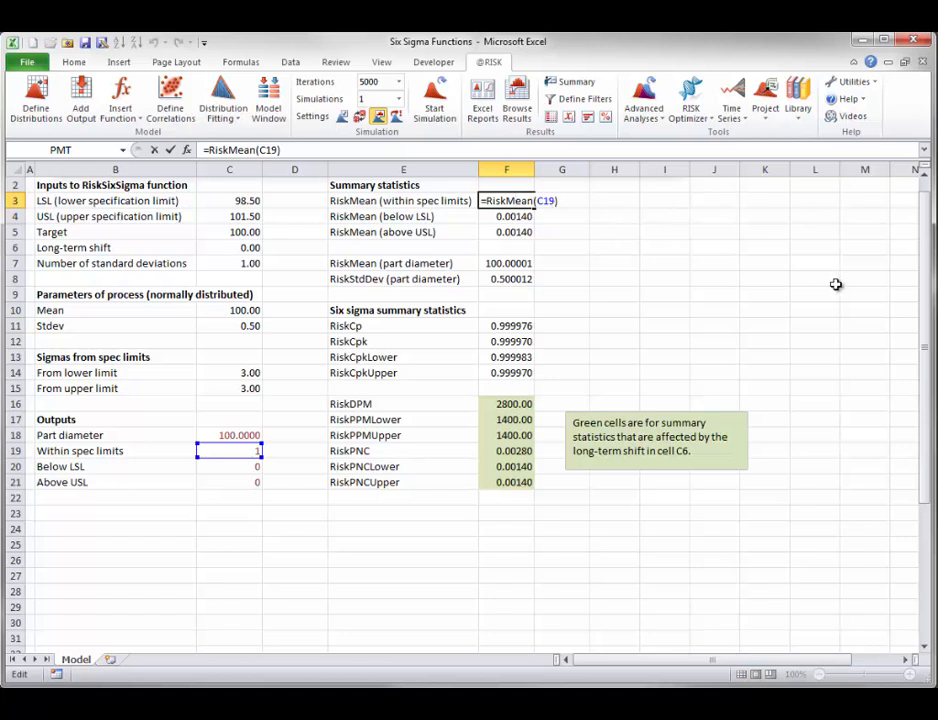
key("Escape")
left_click(511, 216)
double_click(511, 216)
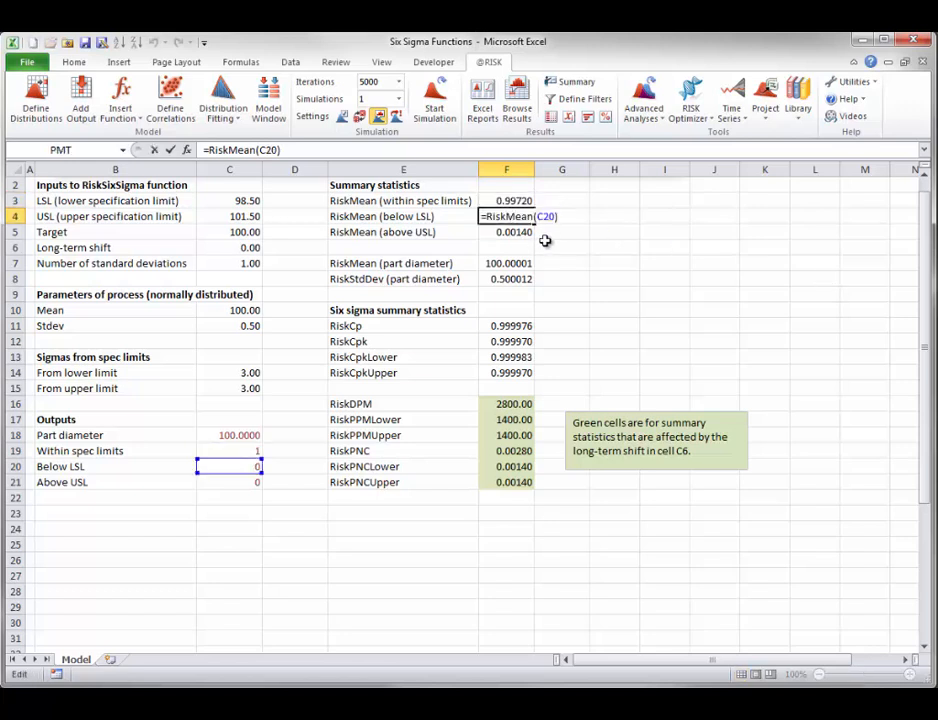
key("Escape")
double_click(500, 232)
key("Escape")
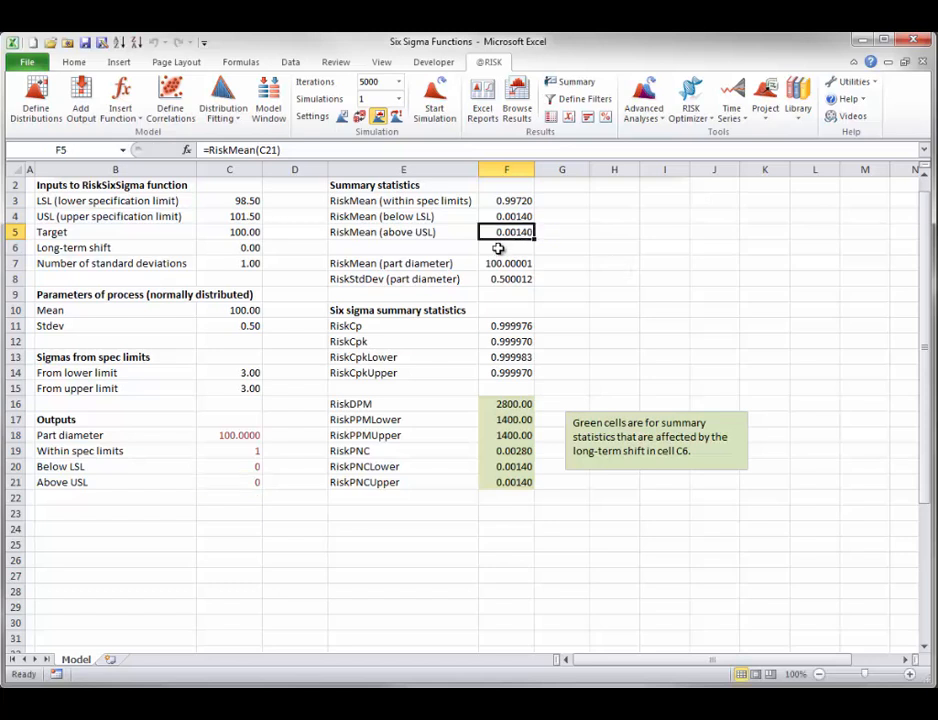
Step: Examine the RiskMean and RiskStdDev formulas of the part diameter output in F7 and F8
double_click(499, 263)
key("Escape")
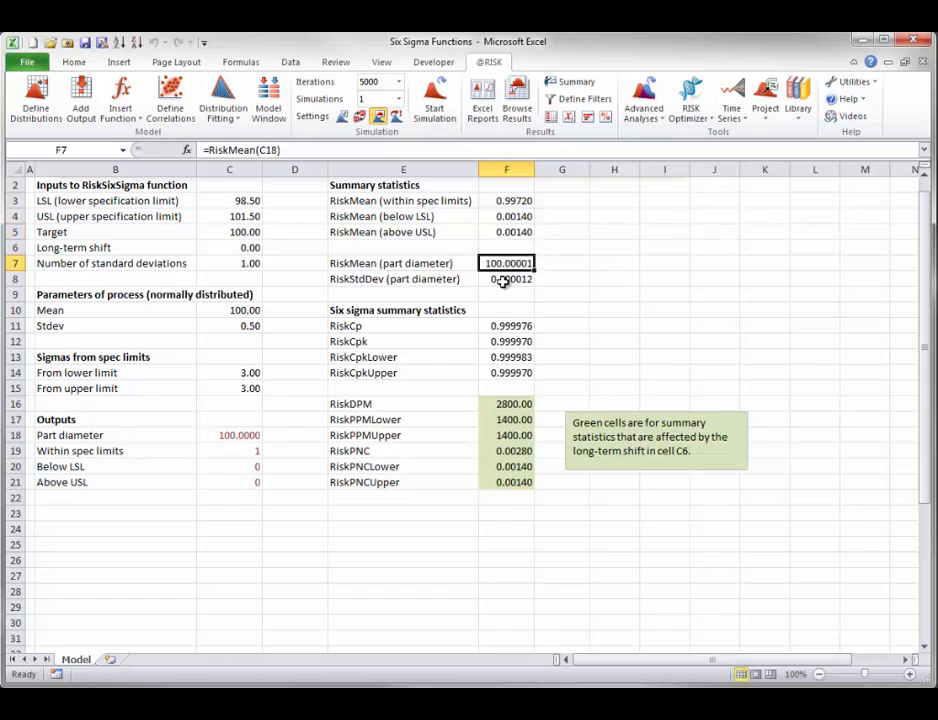
left_click(503, 279)
double_click(503, 279)
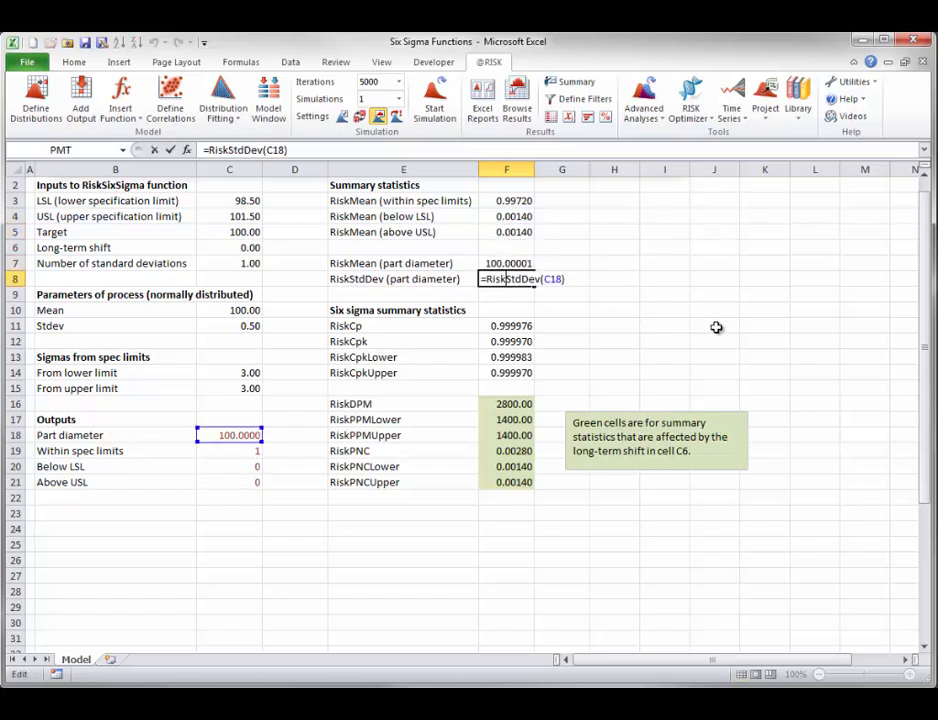
key("Escape")
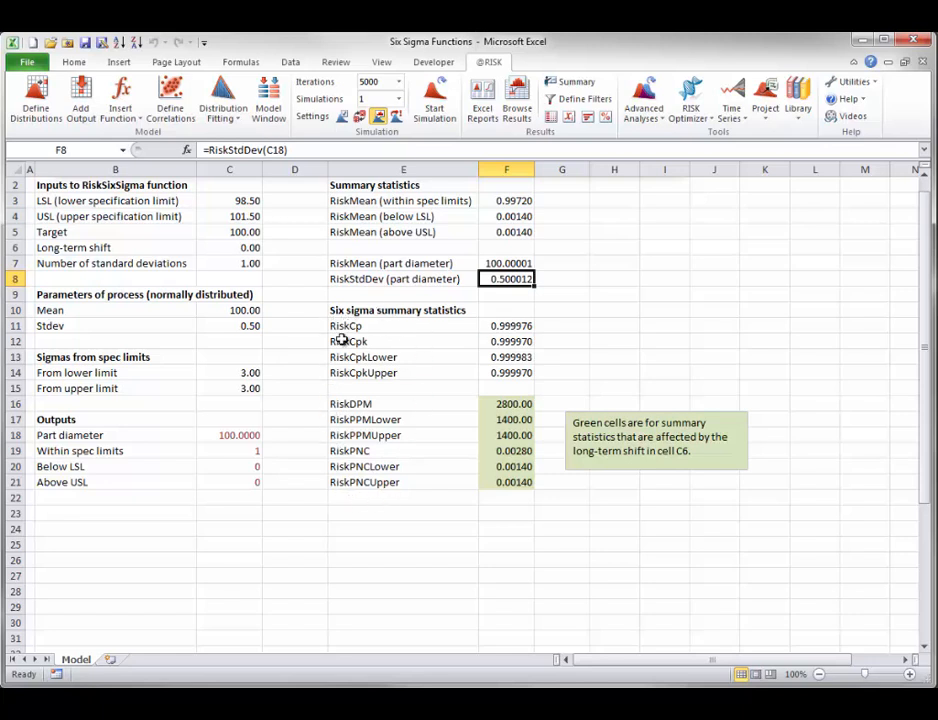
Step: Examine the RiskCp formula of the part diameter output in F11
double_click(506, 327)
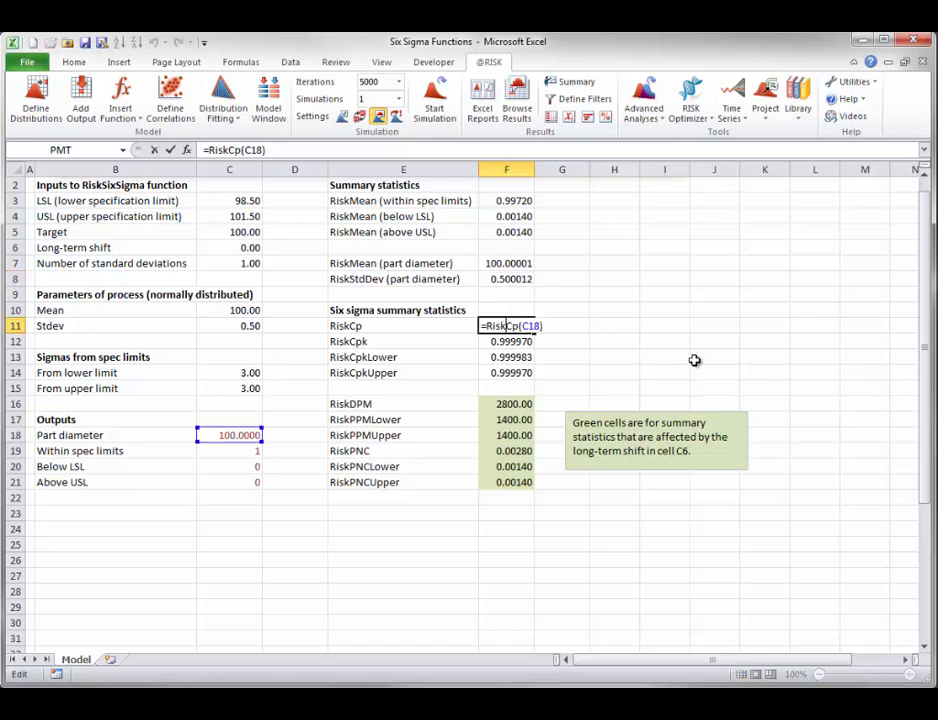
key("Escape")
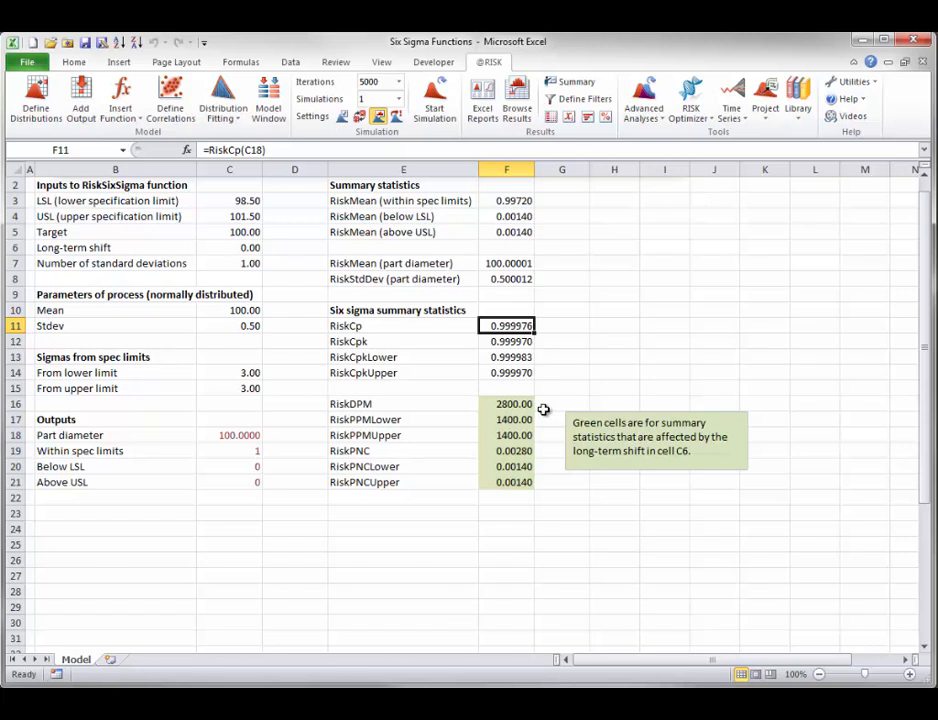
Step: Set the process mean in C10 to 100.5 and rerun the simulation
left_click(228, 311)
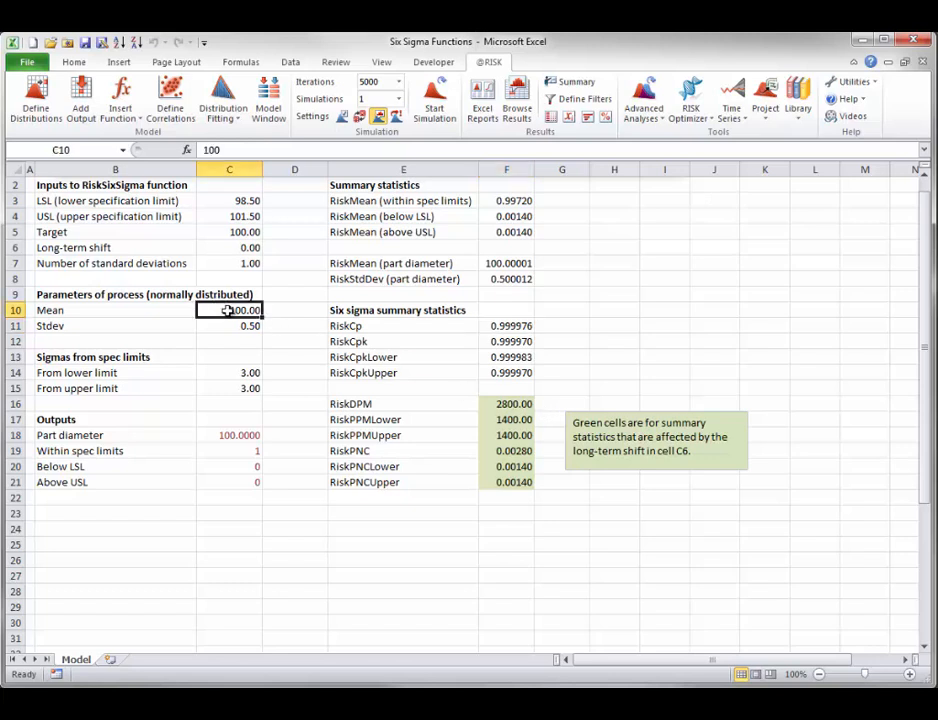
type("100")
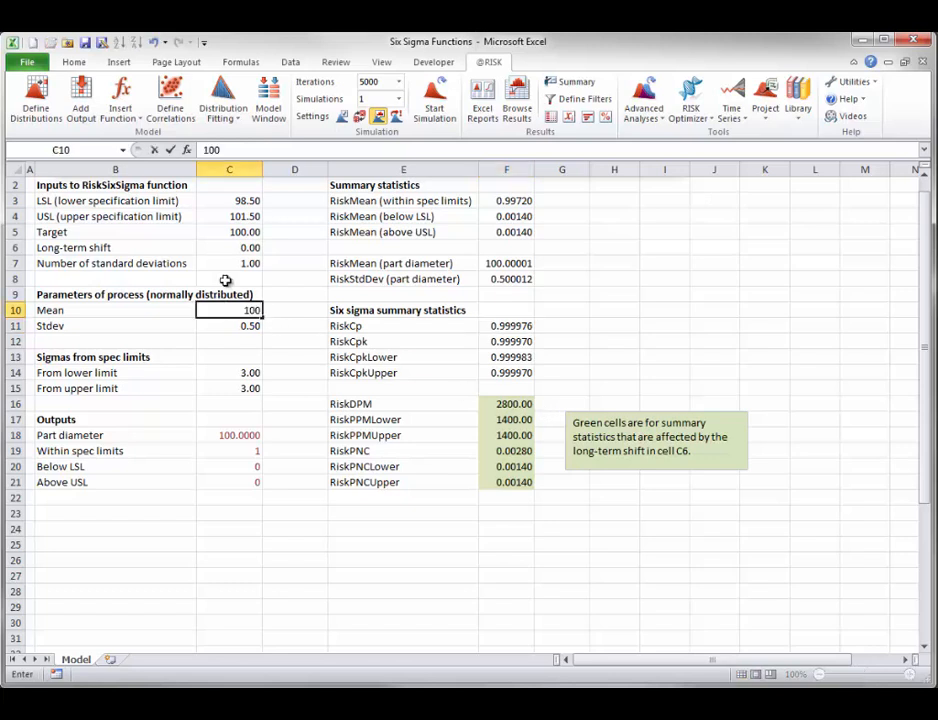
type(".5")
left_click(285, 328)
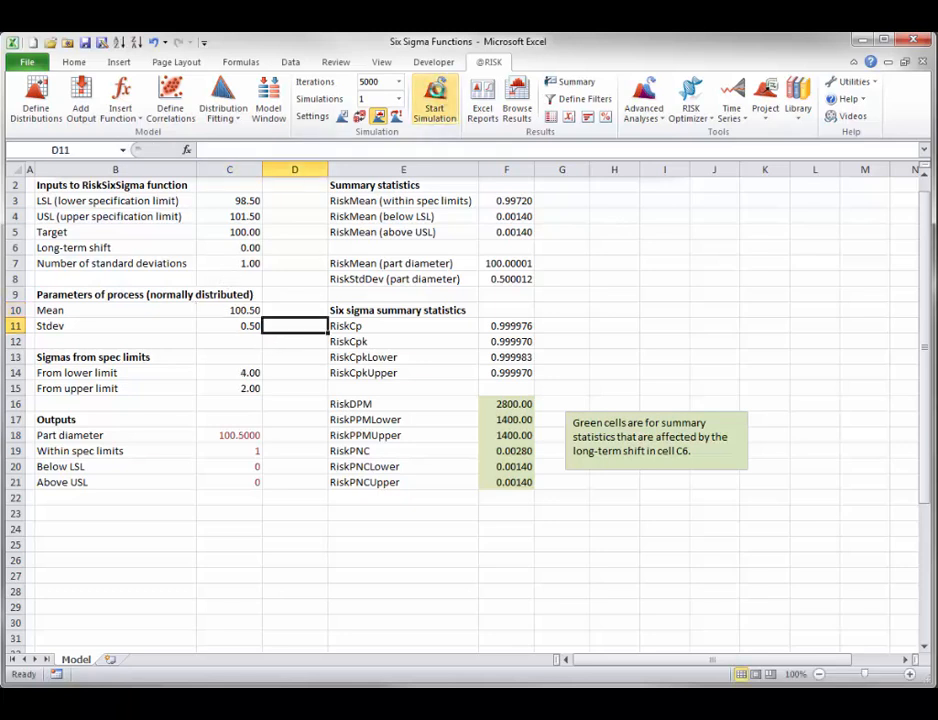
left_click(434, 100)
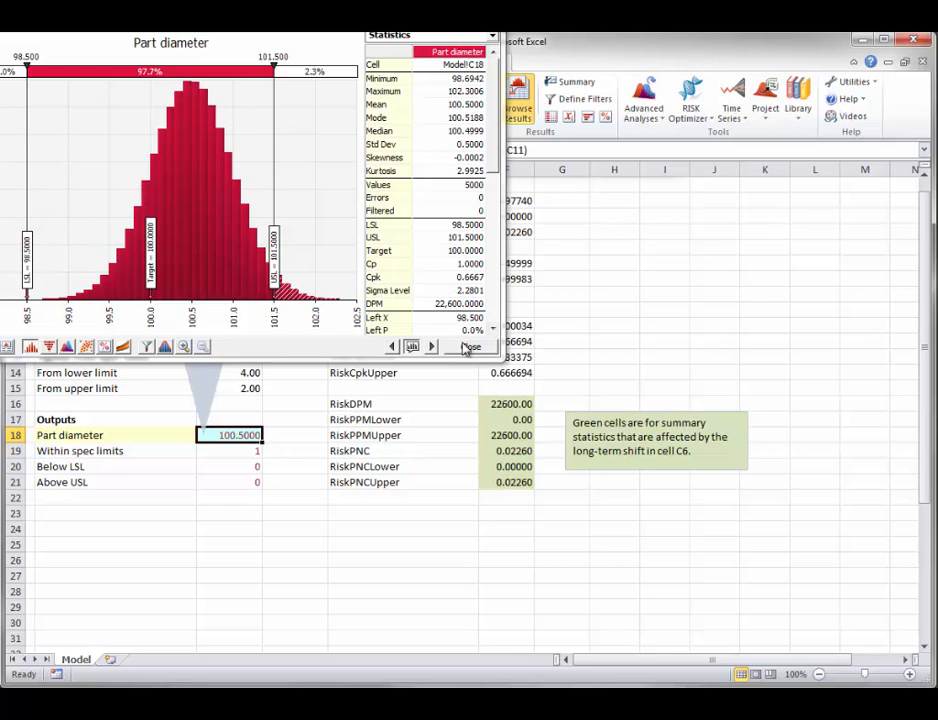
left_click(467, 347)
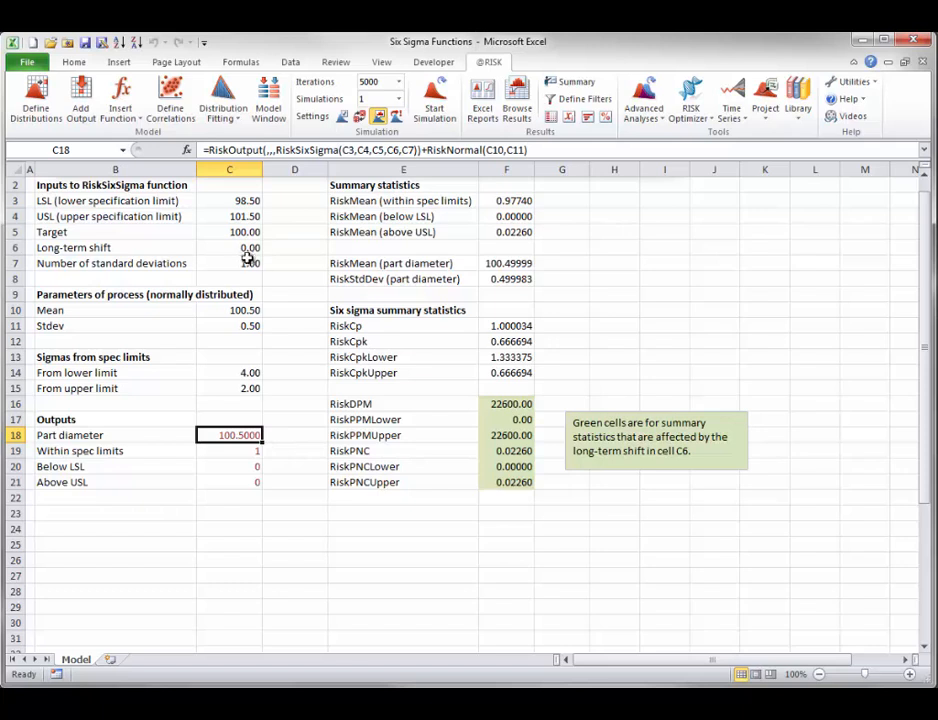
Step: Set the process mean to 100 and the standard deviation to 0.25
left_click(223, 310)
type("100")
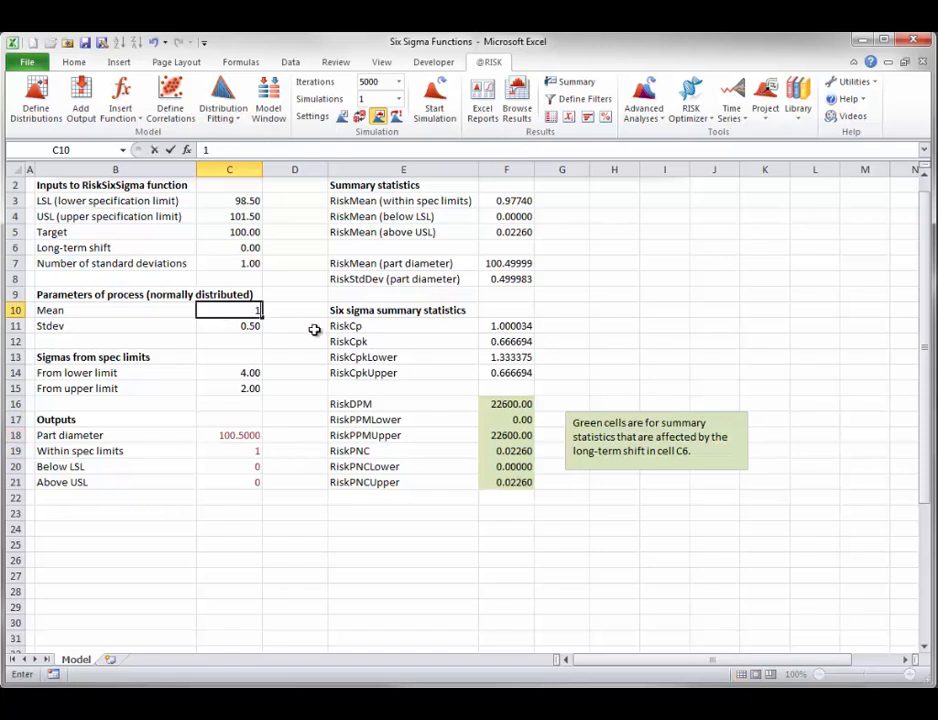
left_click(247, 325)
type(".25")
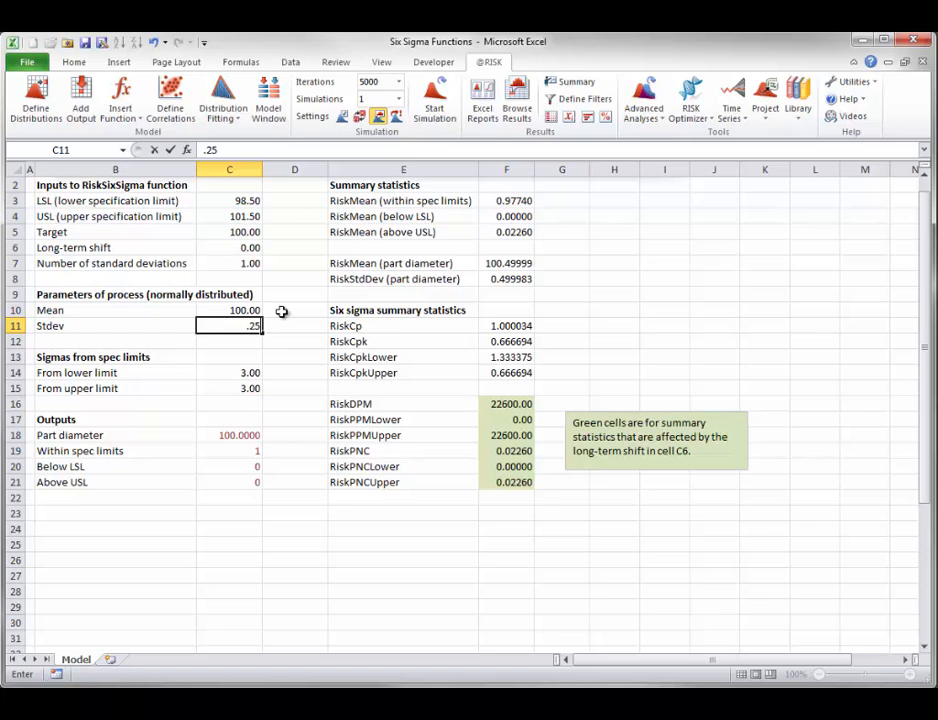
left_click(307, 355)
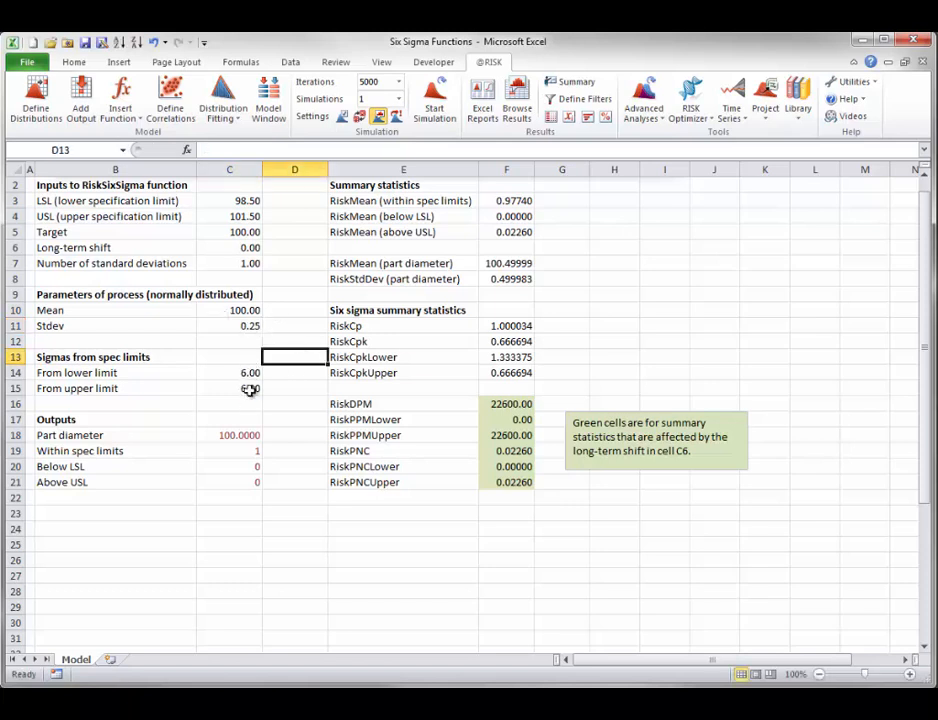
Step: Set the long-term shift in C6 to 1.5 and rerun the simulation, closing the part diameter results graph
left_click(250, 247)
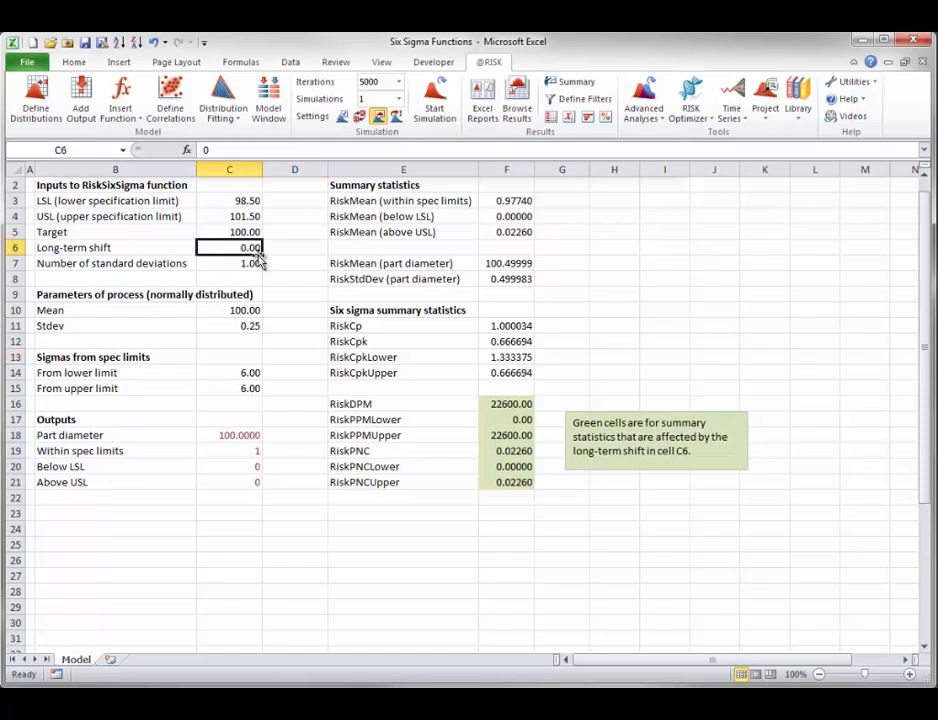
type("1.5")
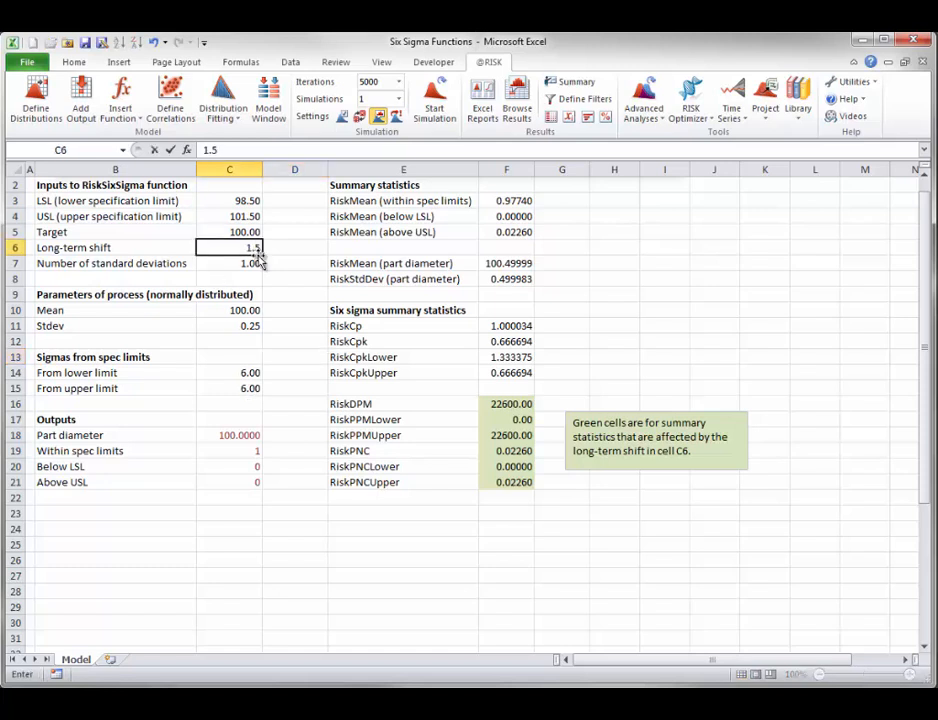
key("Return")
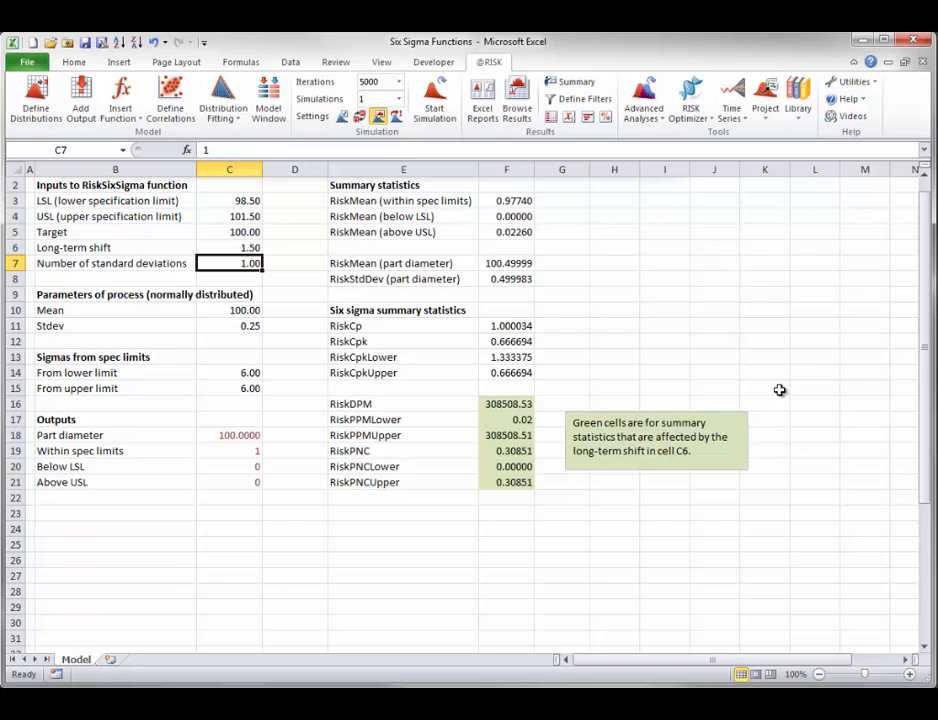
left_click(435, 104)
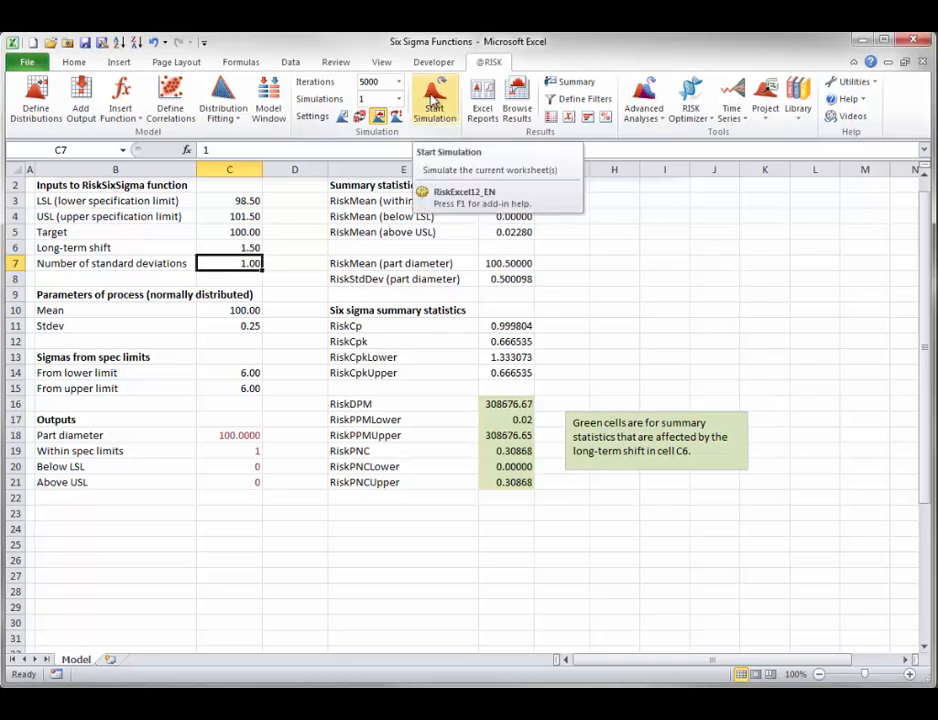
left_click(435, 104)
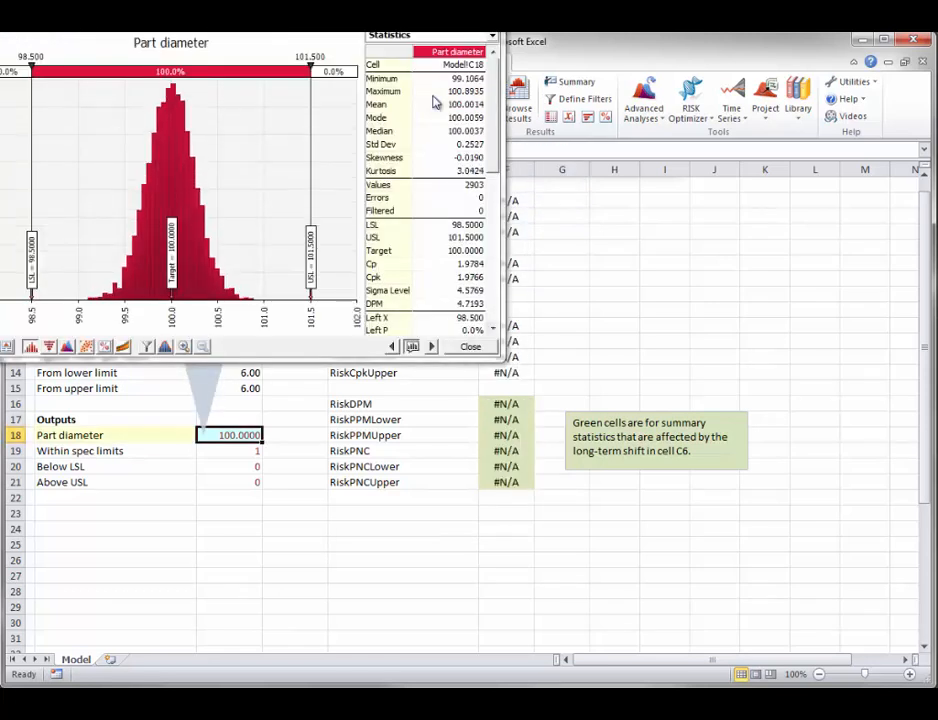
left_click(464, 342)
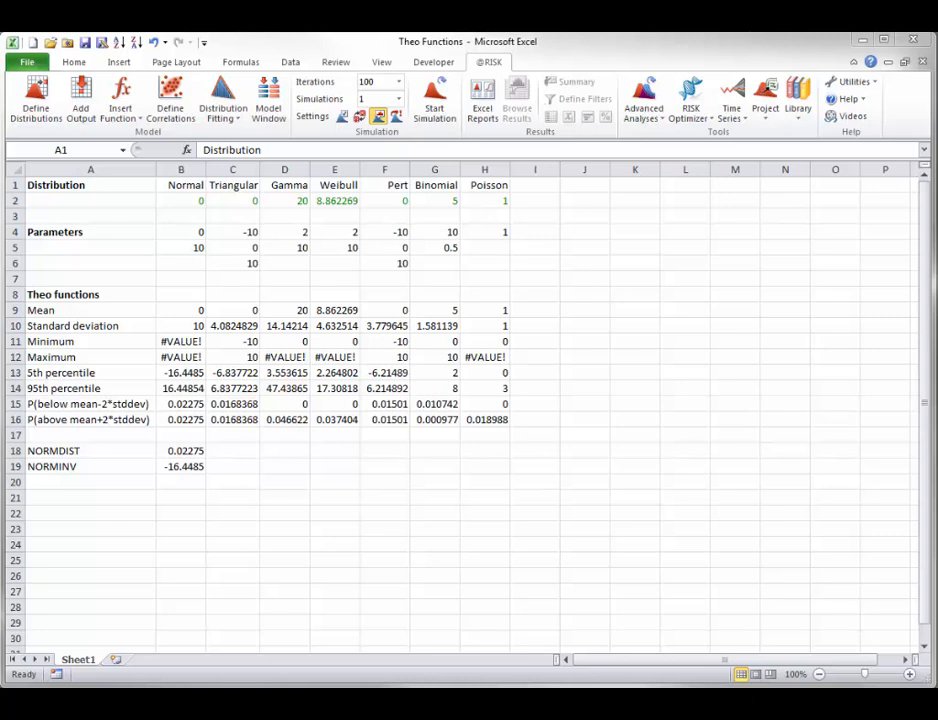
Step: Examine the NORMDIST and NORMINV formulas in B18 and B19 of the Theo Functions workbook
left_click(172, 455)
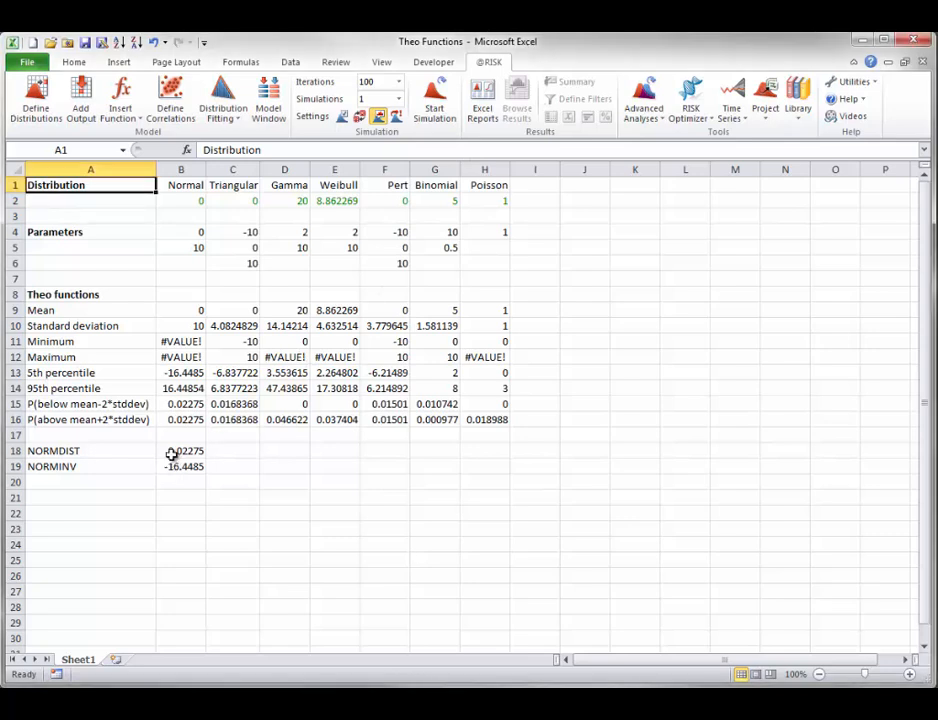
double_click(172, 452)
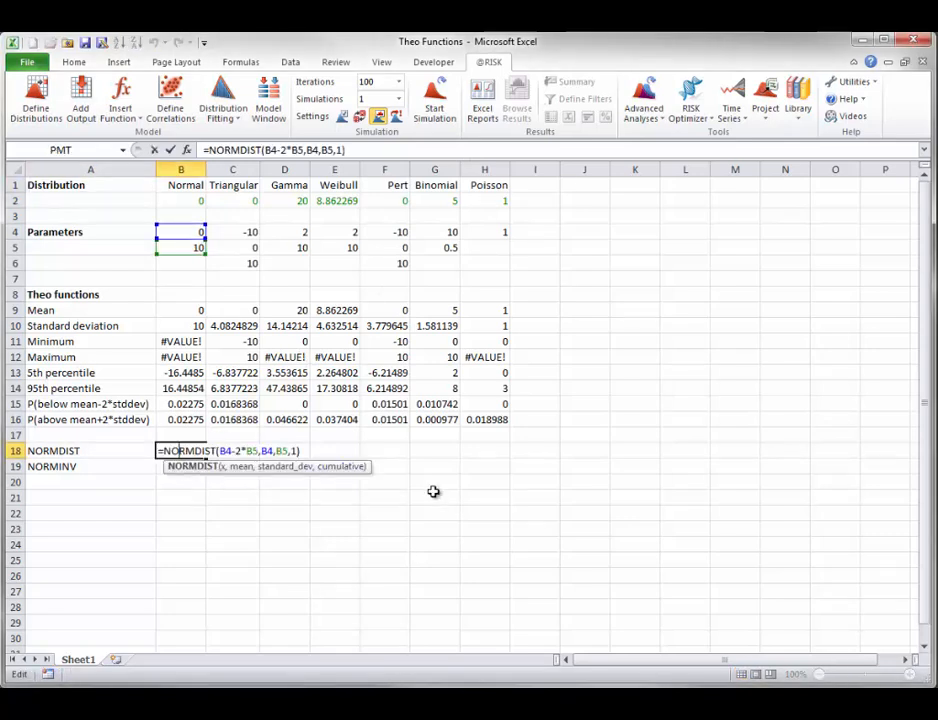
key("Escape")
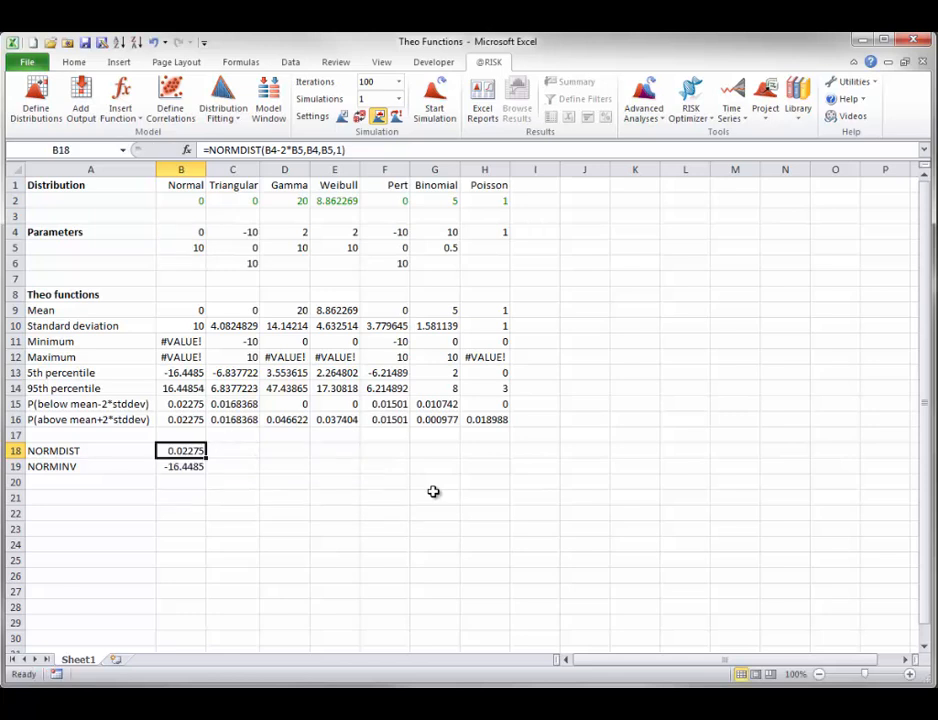
double_click(183, 466)
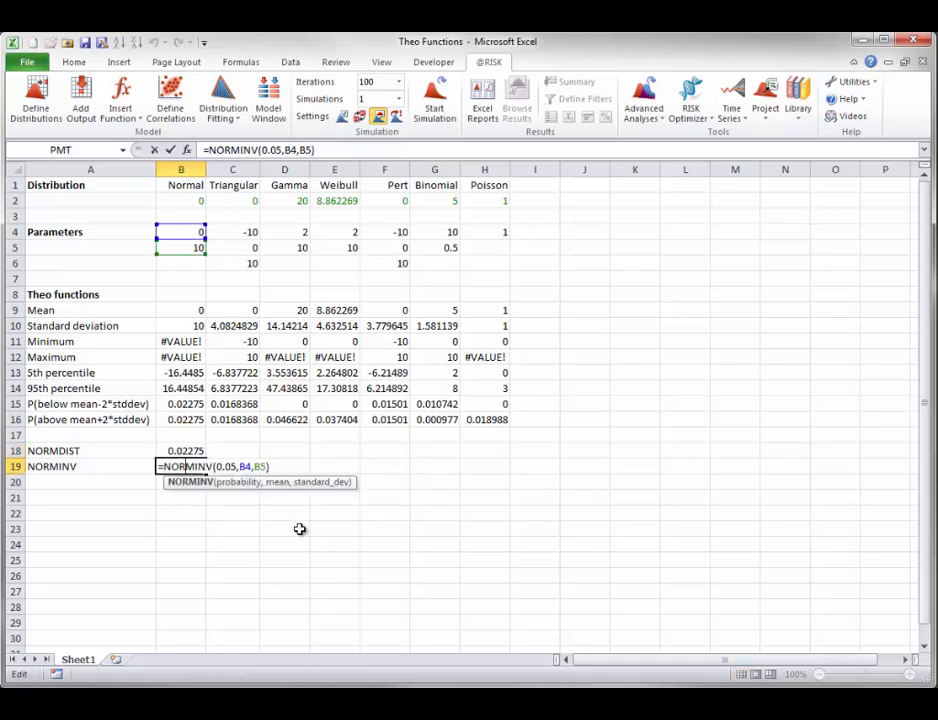
key("Escape")
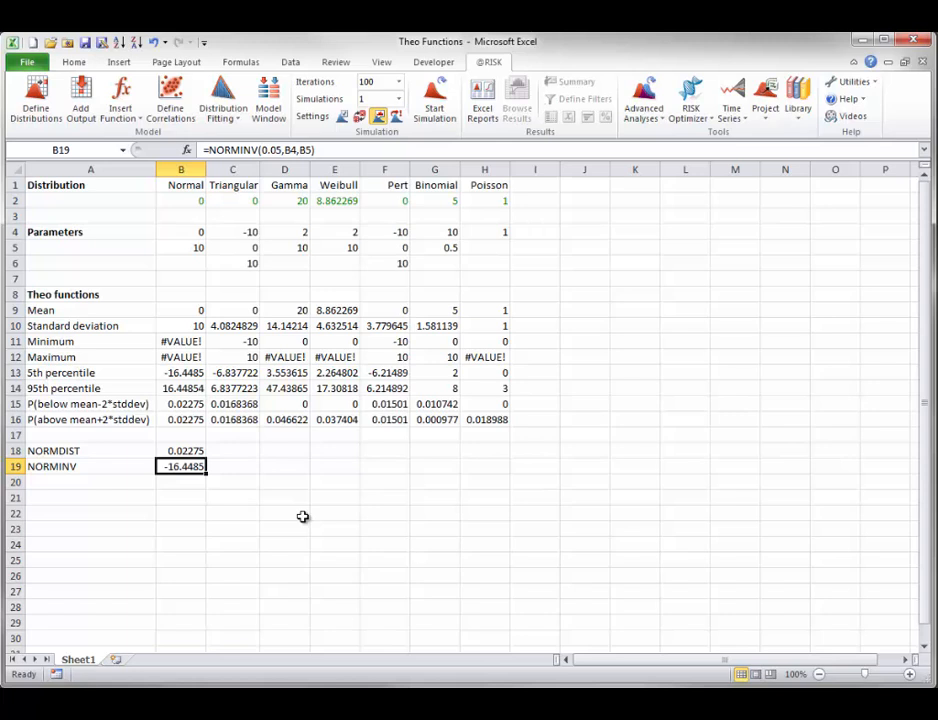
Step: Examine the graph and theoretical statistics of the Normal distribution defined in B2
left_click(188, 200)
left_click(36, 100)
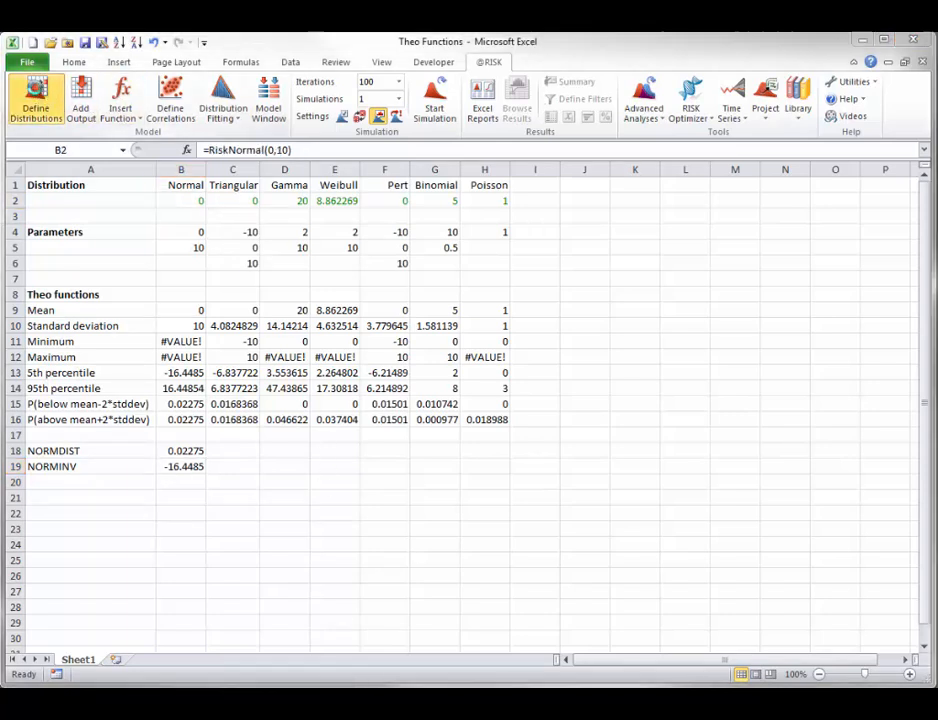
left_click_drag(232, 303, 492, 162)
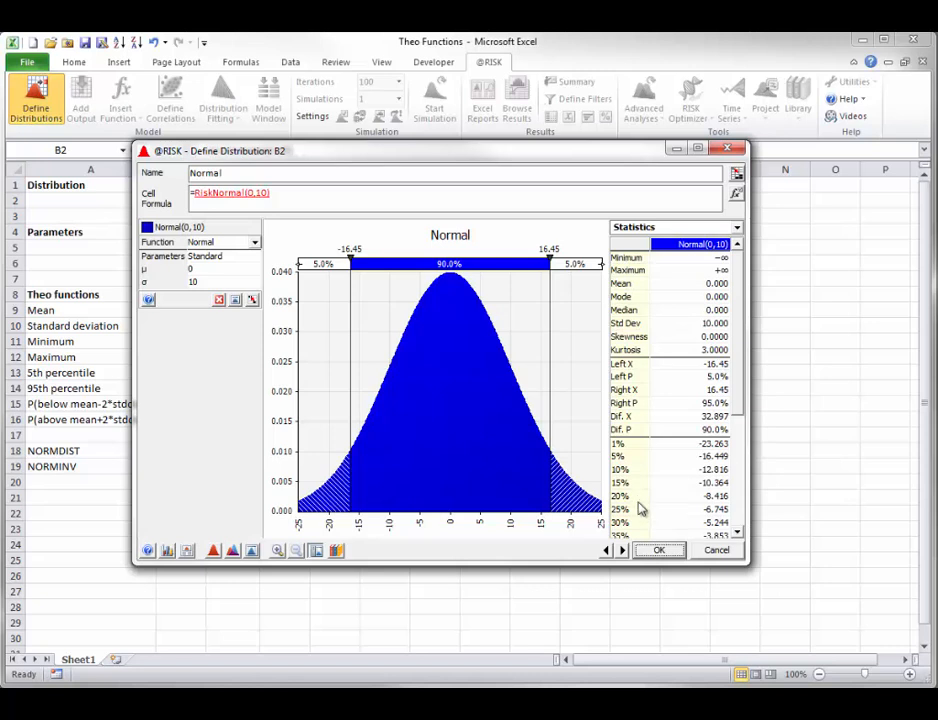
left_click(716, 550)
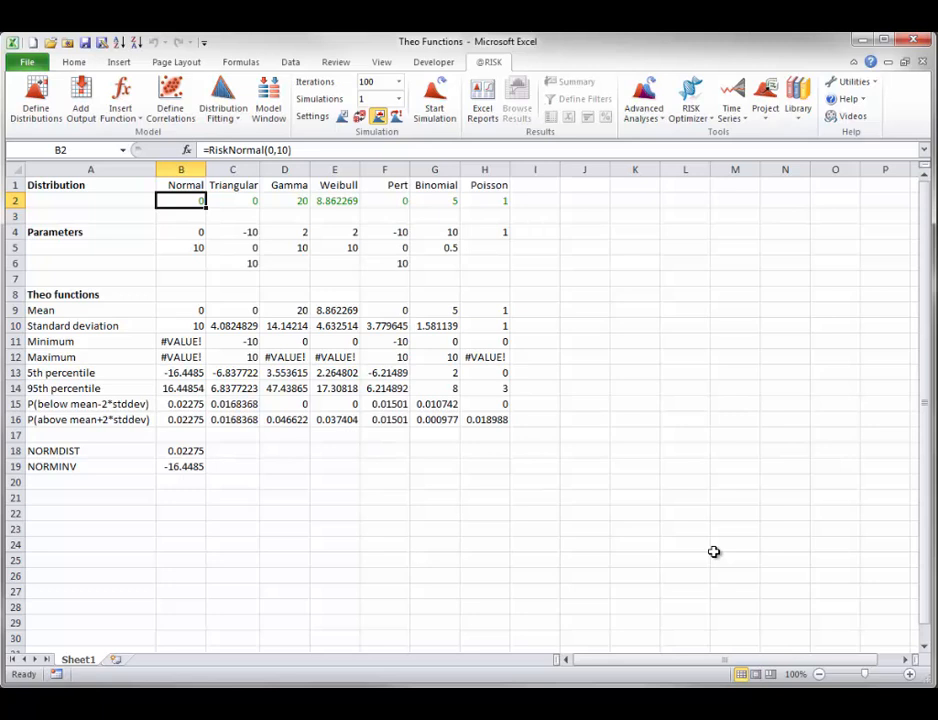
left_click(136, 118)
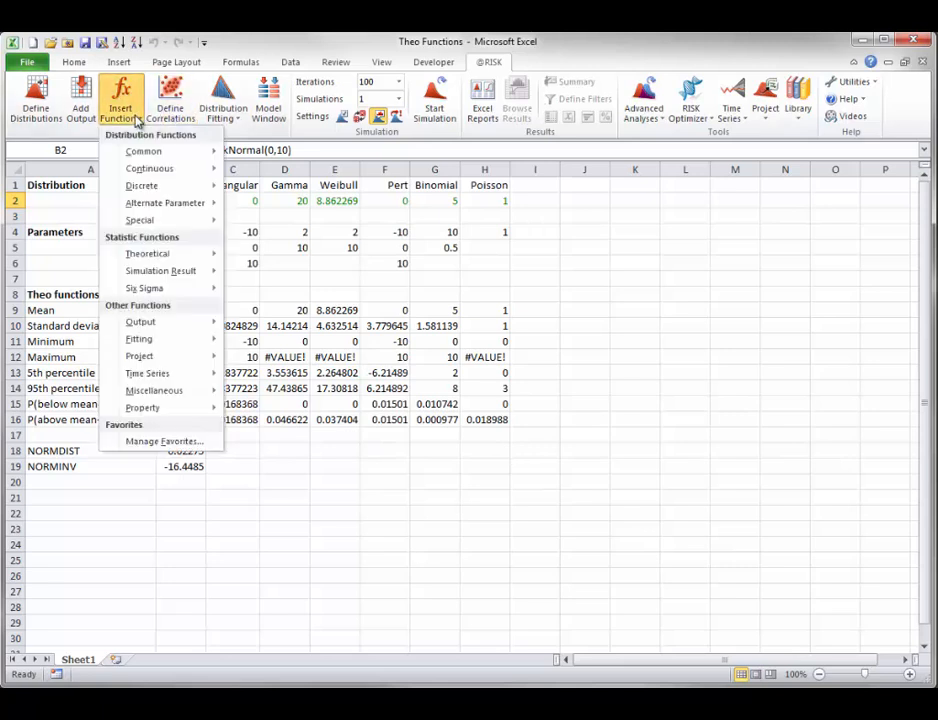
mouse_move(160, 256)
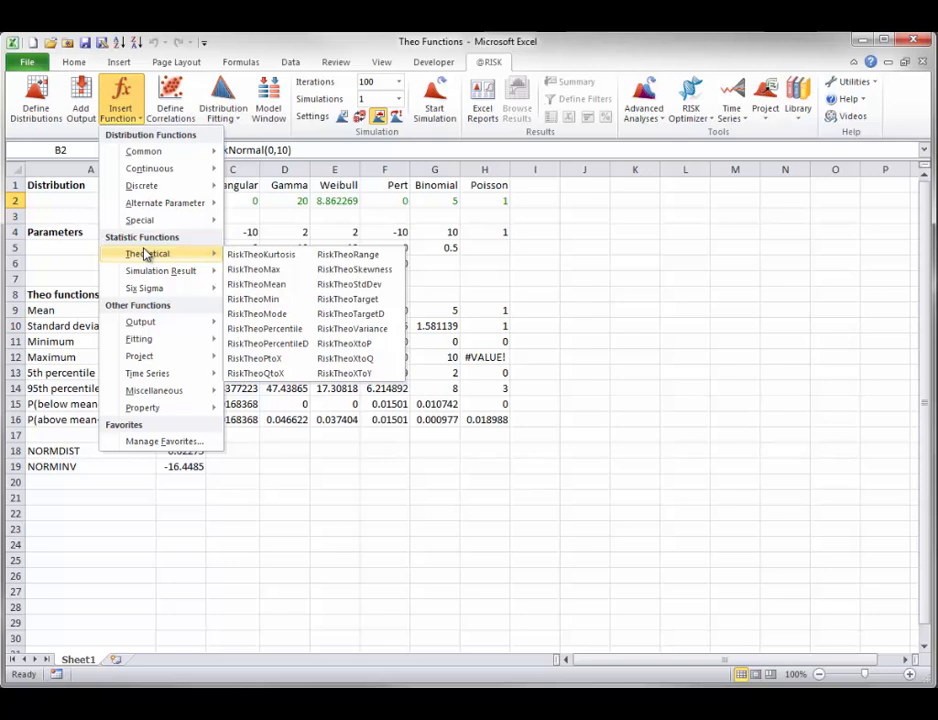
left_click(505, 462)
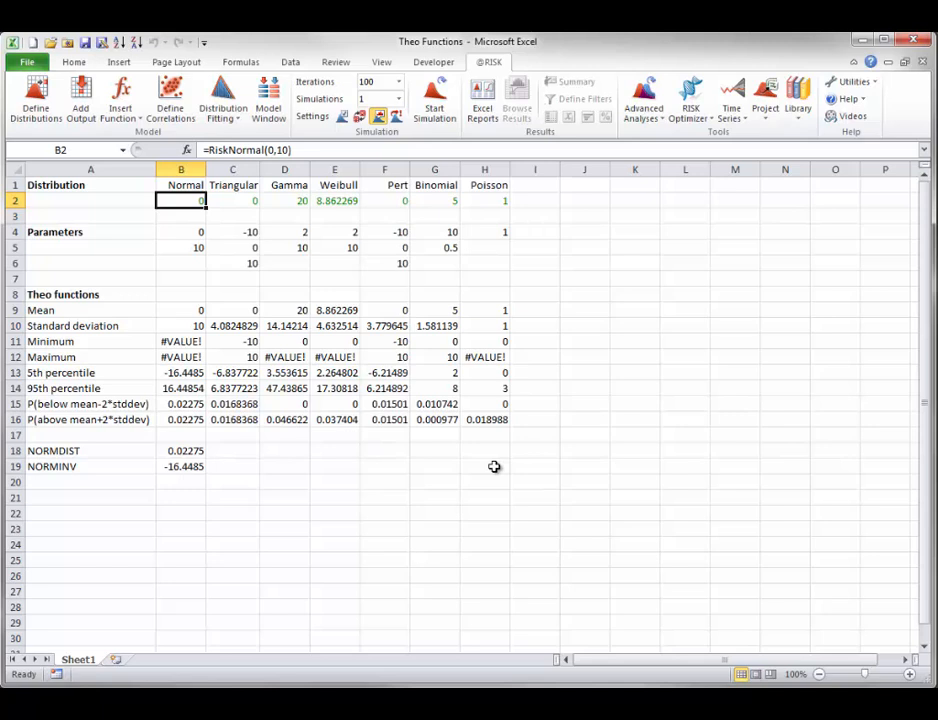
Step: Examine the distribution formulas in B2:H2, from the Normal through the Poisson distribution
double_click(194, 201)
key("Escape")
double_click(239, 200)
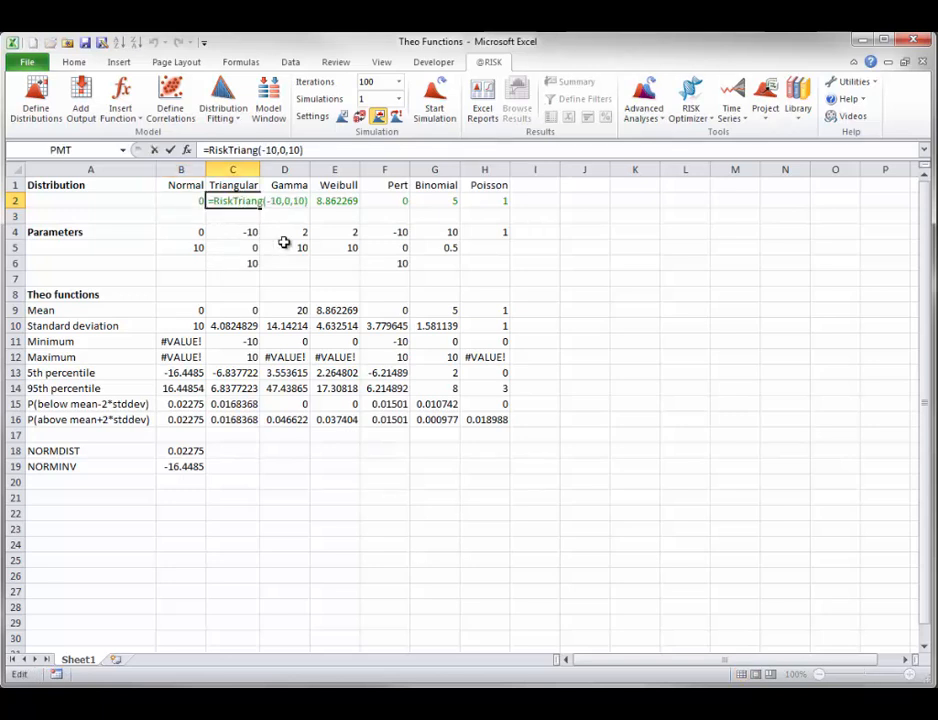
key("Escape")
double_click(289, 201)
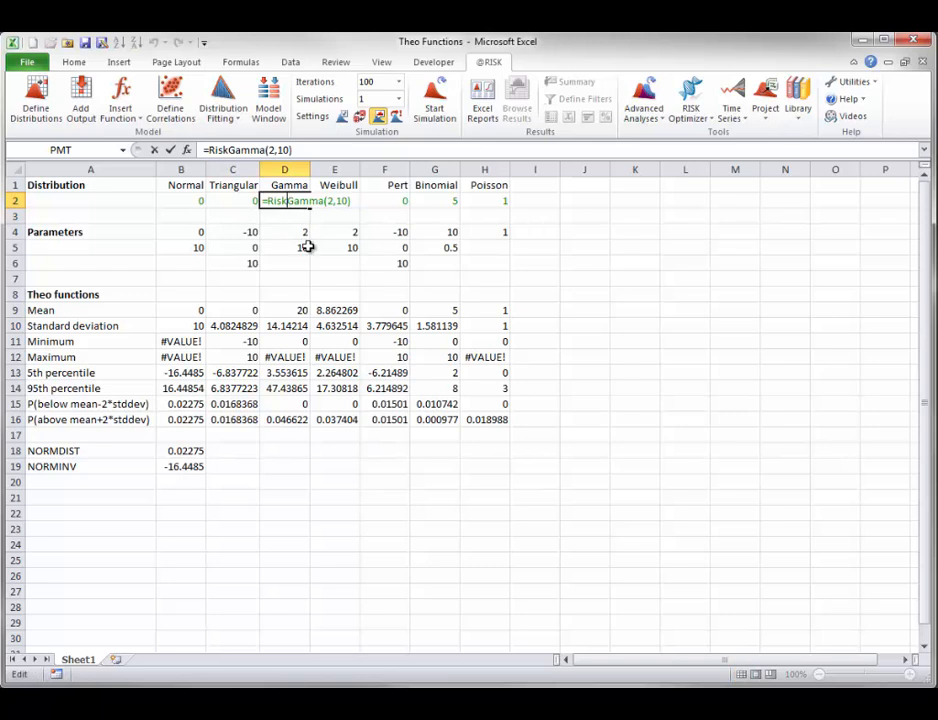
key("Escape")
double_click(345, 199)
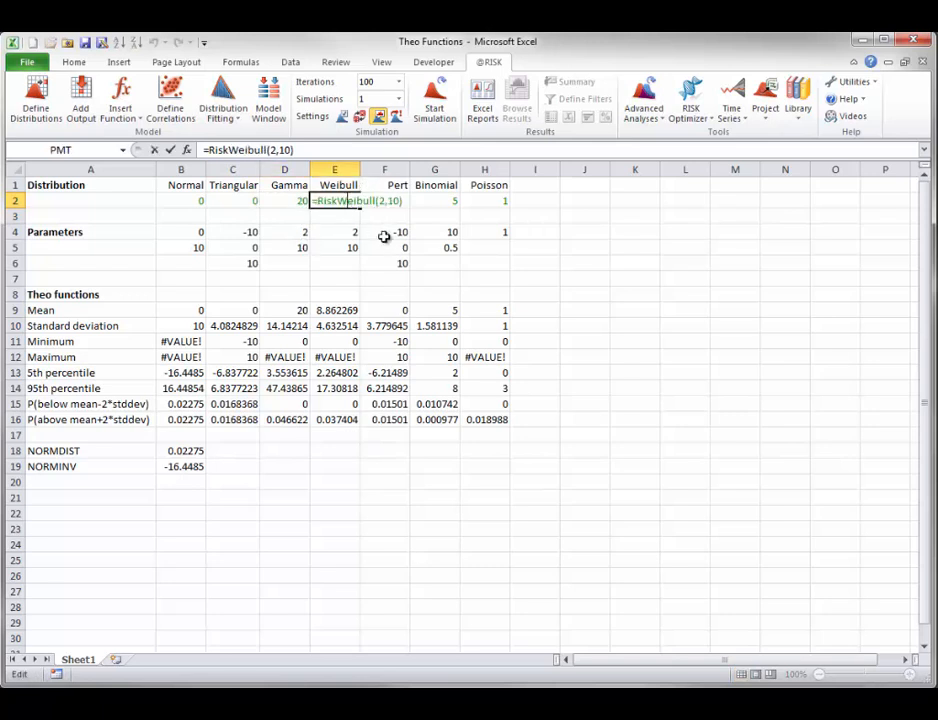
key("Escape")
double_click(396, 200)
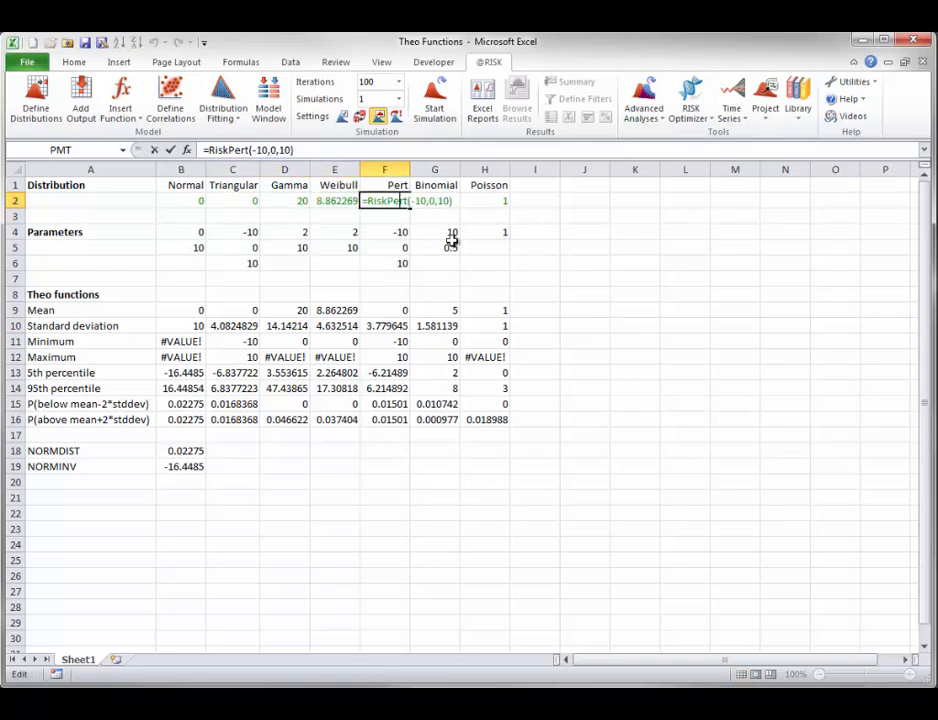
key("Escape")
double_click(447, 200)
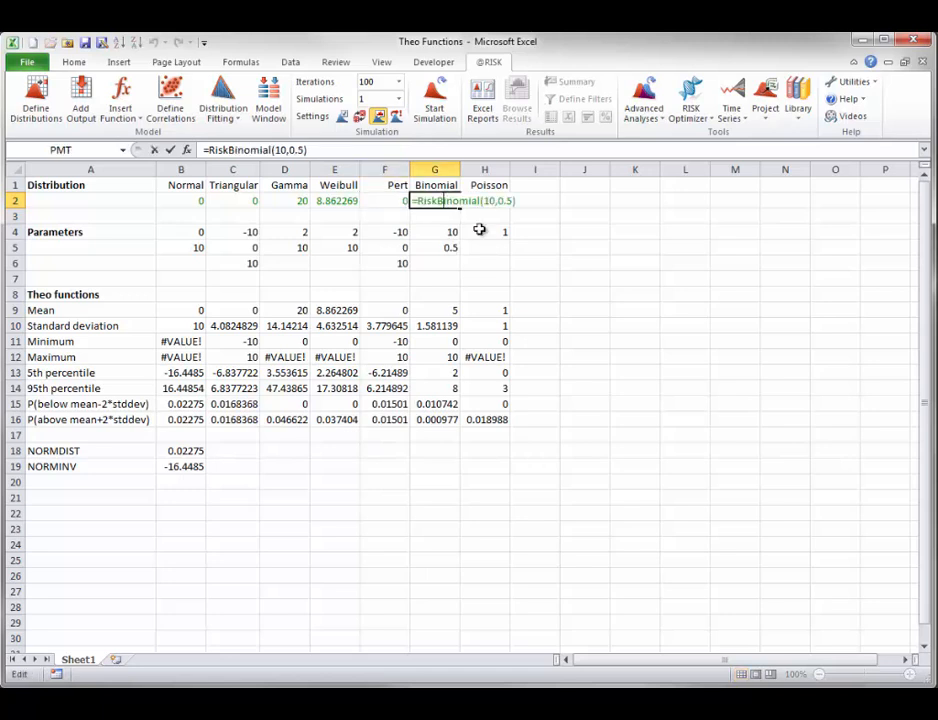
key("Escape")
left_click(500, 197)
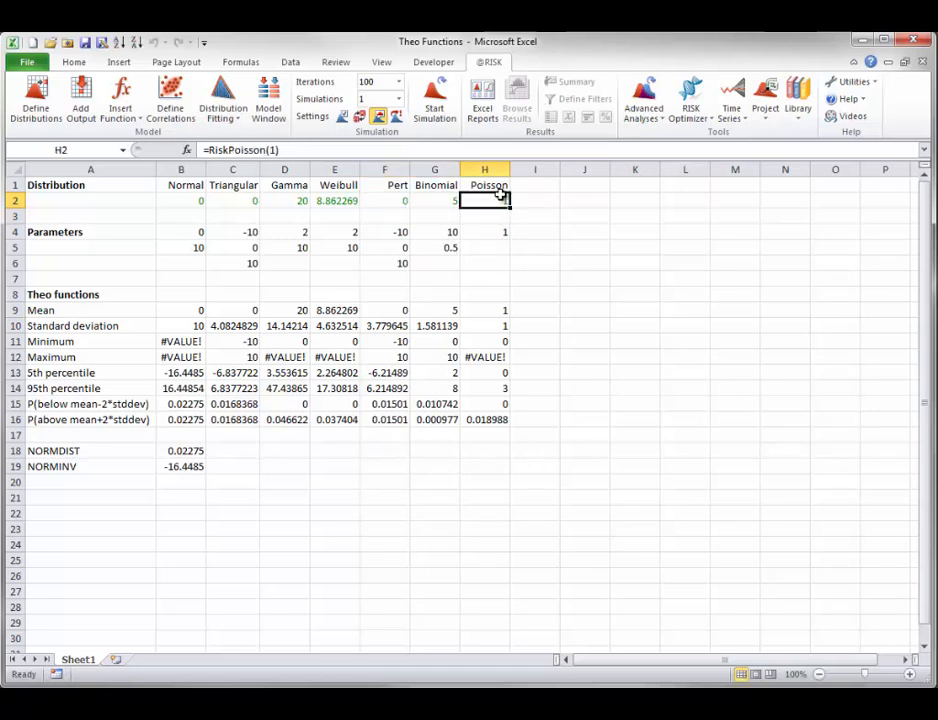
double_click(500, 197)
key("Escape")
Step: Examine the RiskTheoMean formula for the Normal distribution in B9
double_click(185, 310)
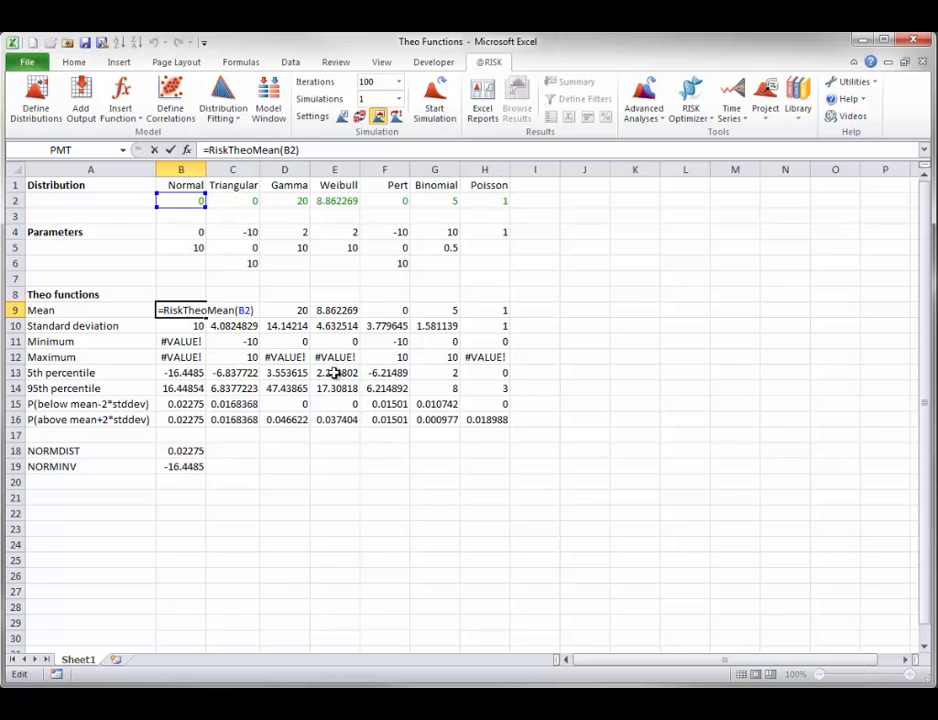
key("Escape")
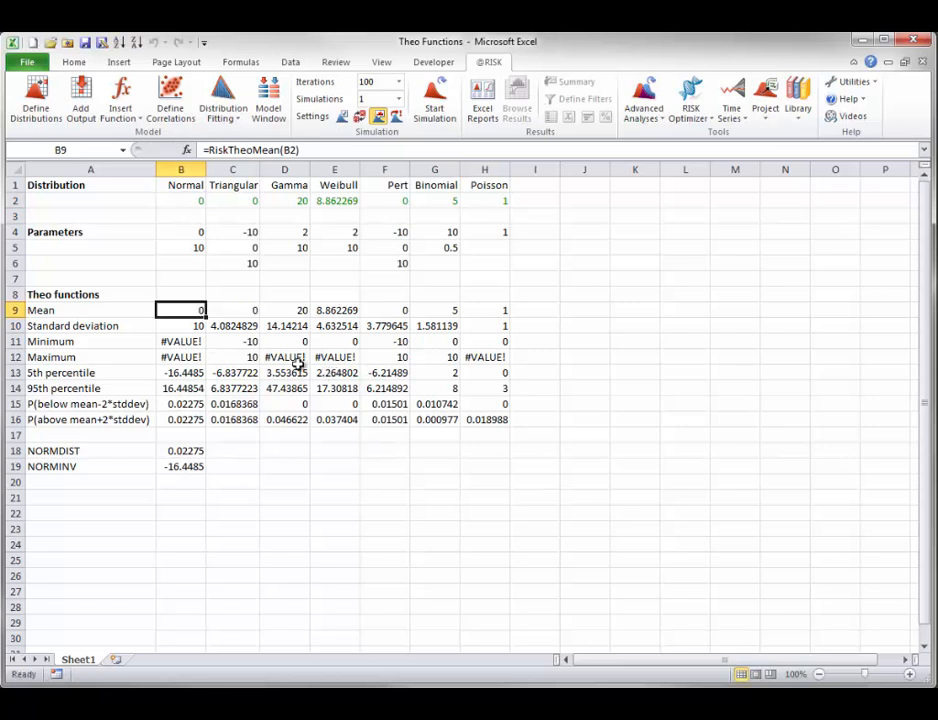
Step: Examine the RiskTheoStdDev, RiskTheoMin and RiskTheoMax formulas for the Normal distribution in B10:B12
double_click(192, 326)
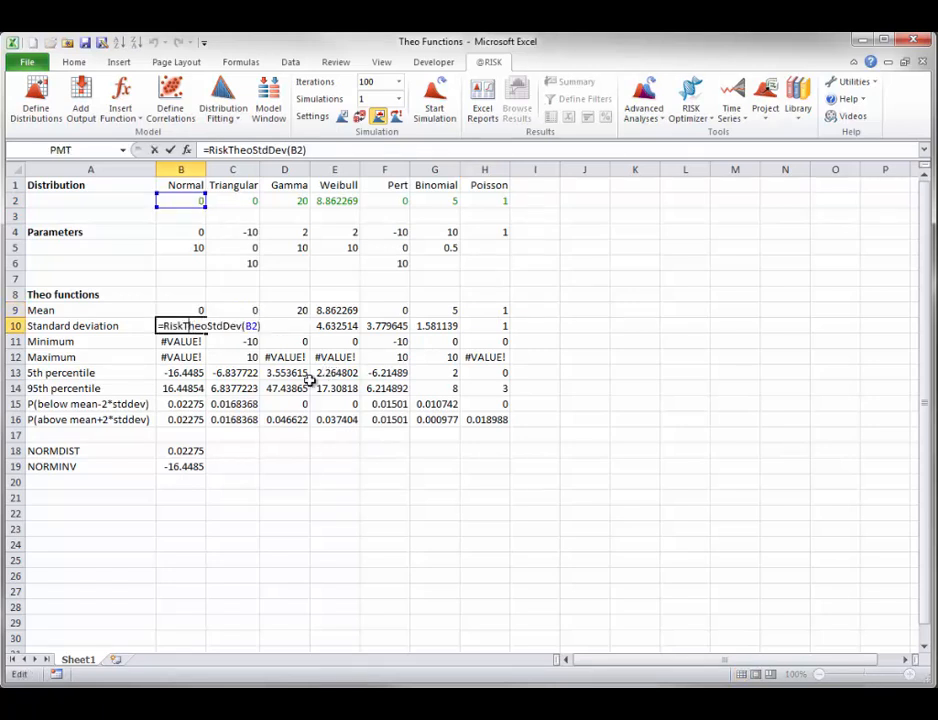
key("Escape")
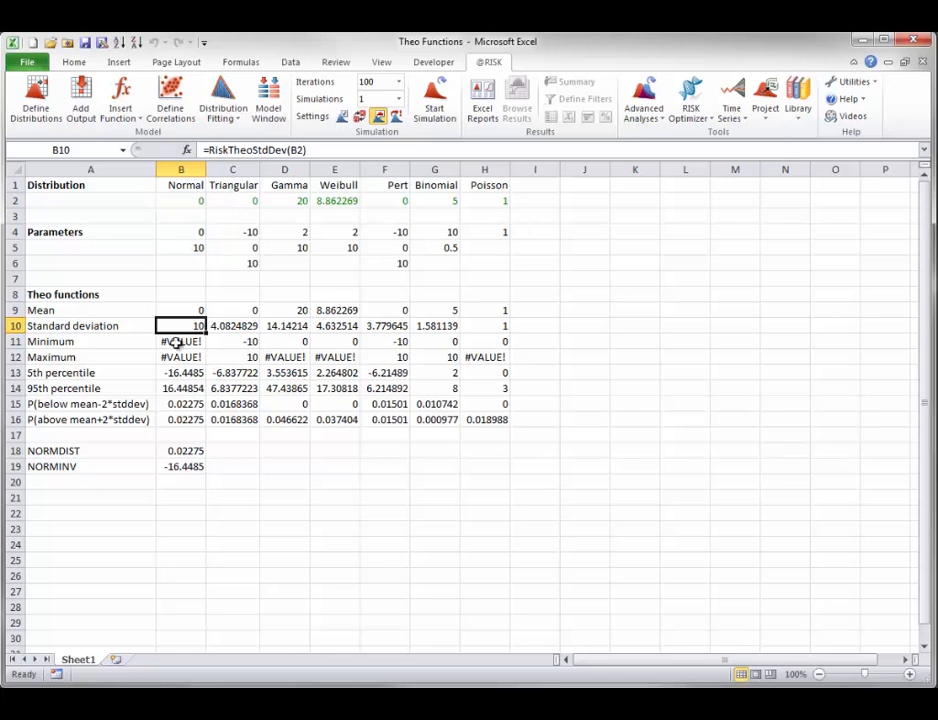
double_click(176, 342)
key("Escape")
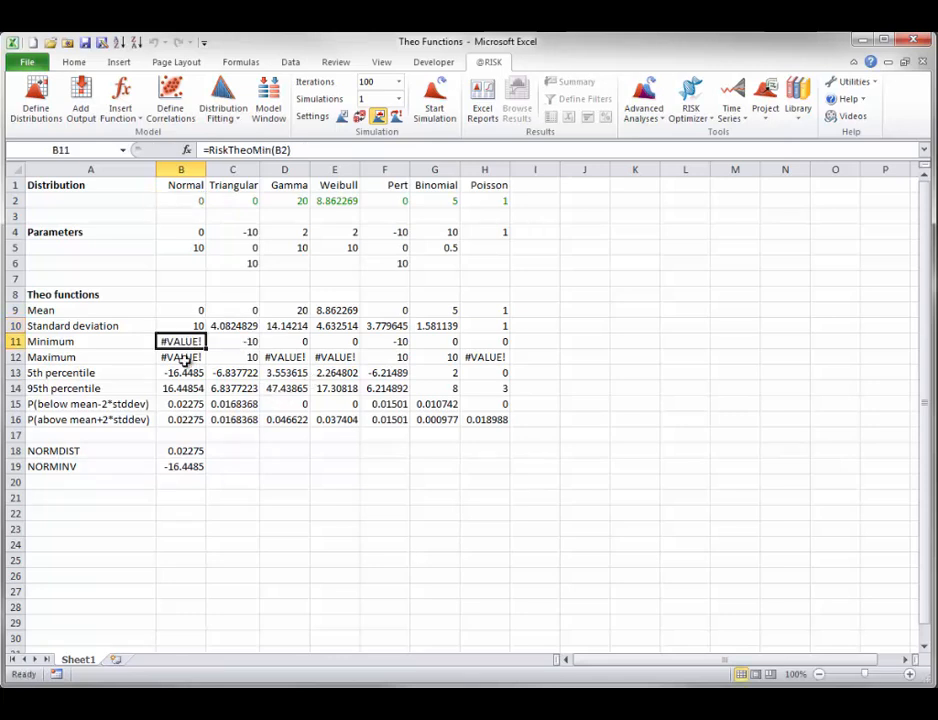
double_click(184, 357)
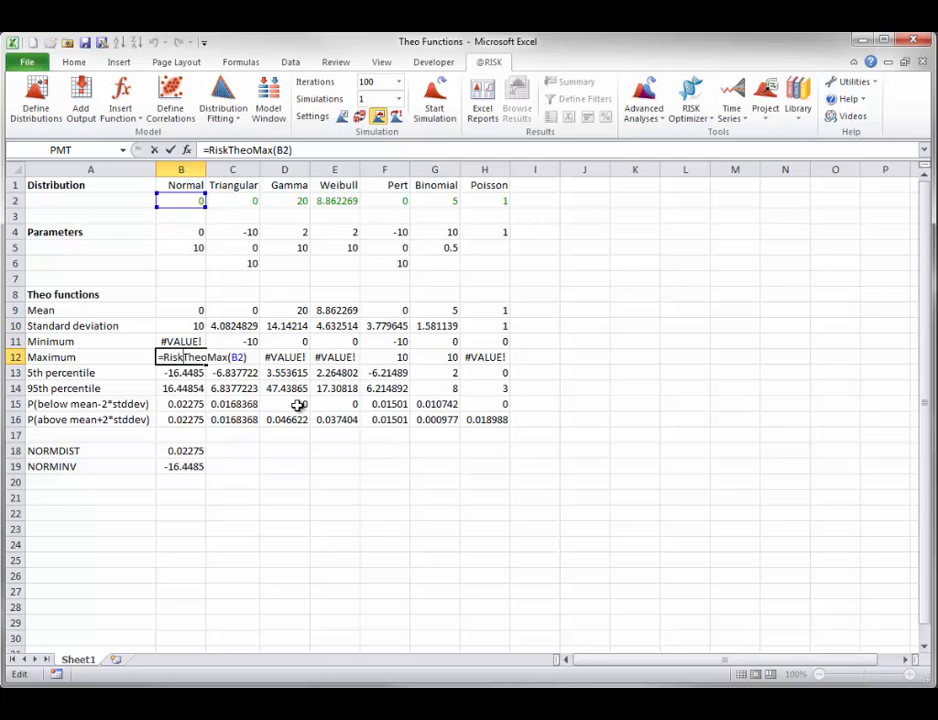
key("Escape")
Step: Examine the RiskTheoPercentile and RiskTheoPercentileD formulas for the Normal distribution in B13 and B14
left_click(176, 372)
double_click(176, 372)
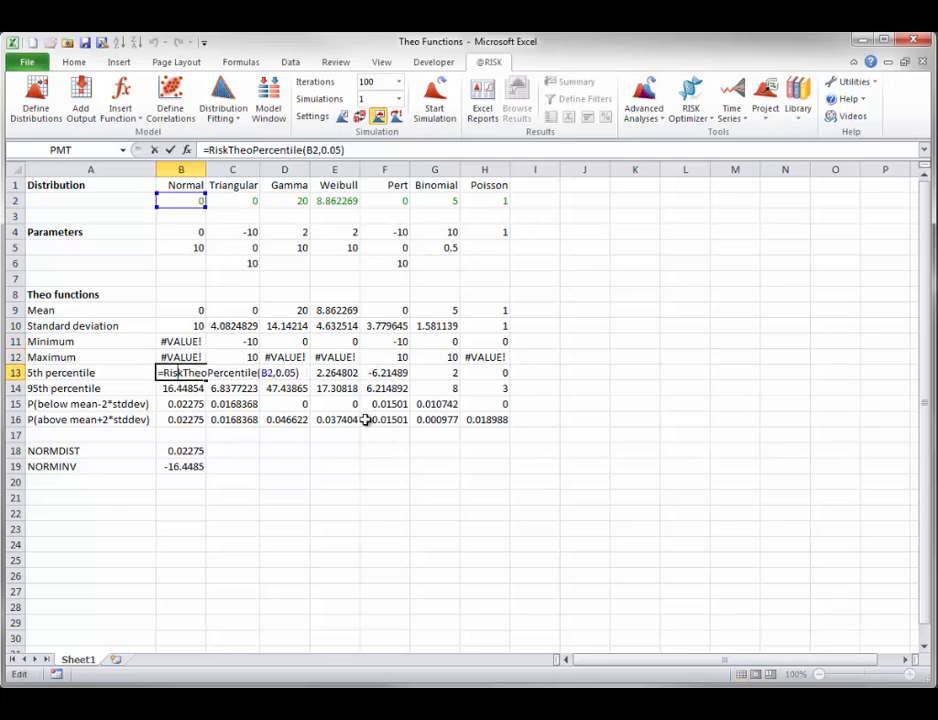
key("Escape")
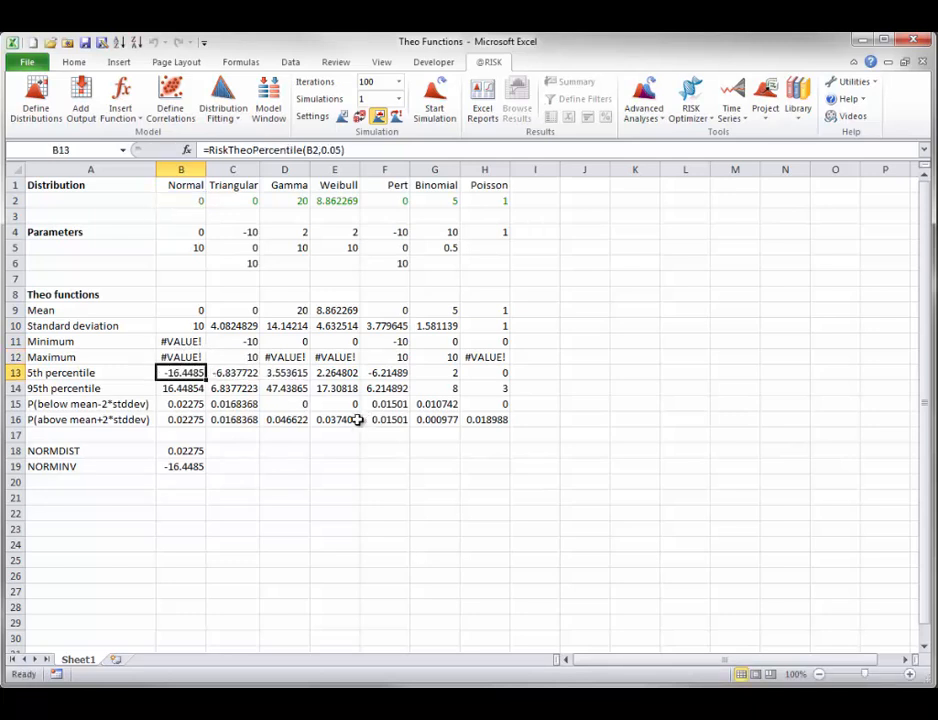
double_click(187, 388)
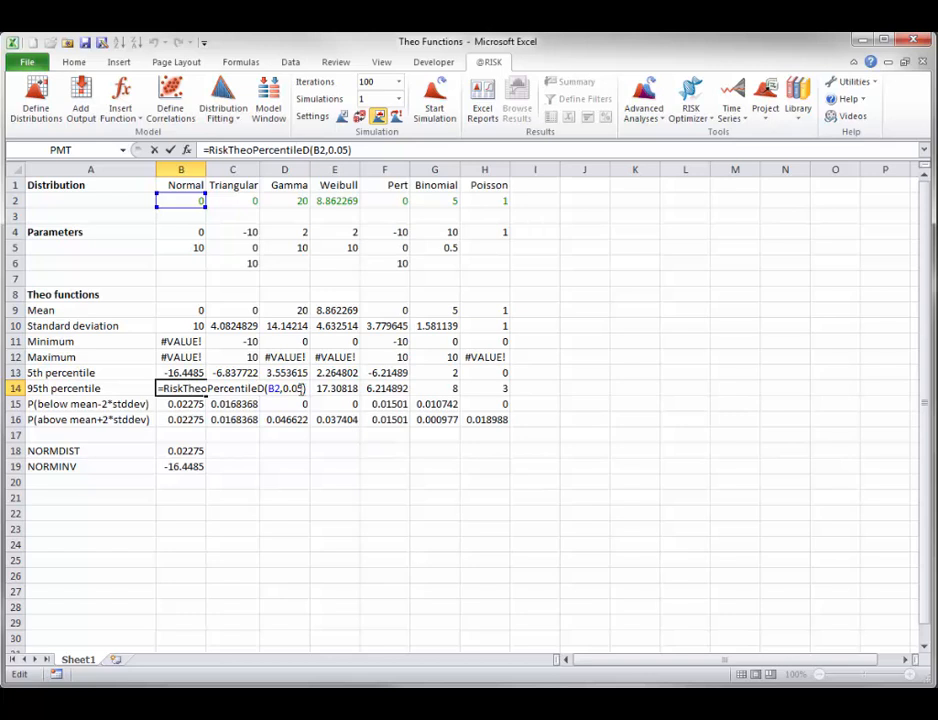
key("ctrl+Return")
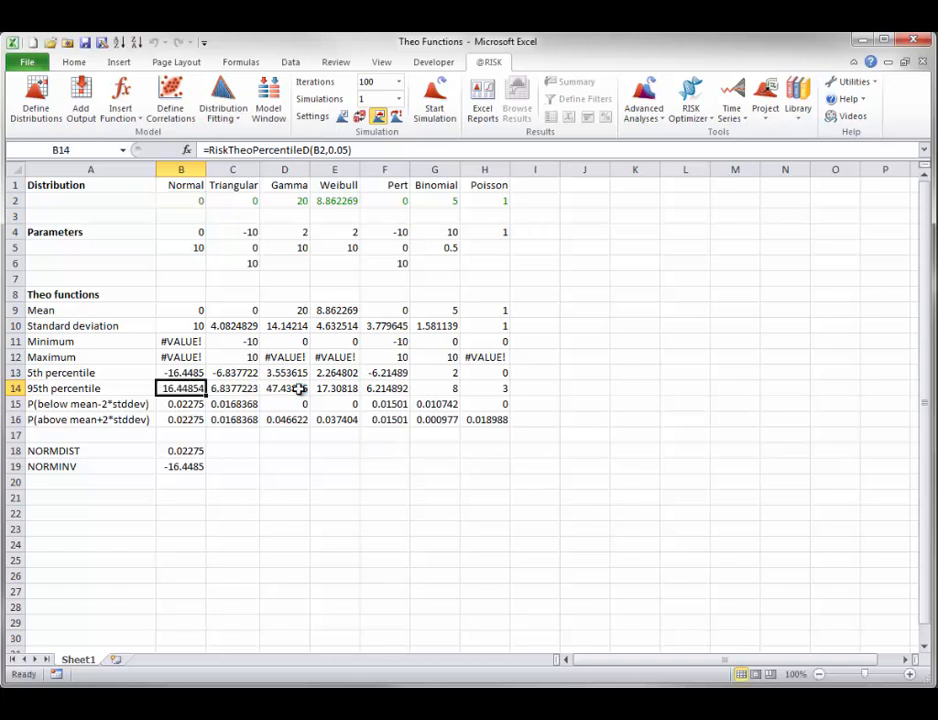
Step: Examine the RiskTheoTarget and RiskTheoTargetD formulas for the Normal distribution in B15 and B16
double_click(190, 405)
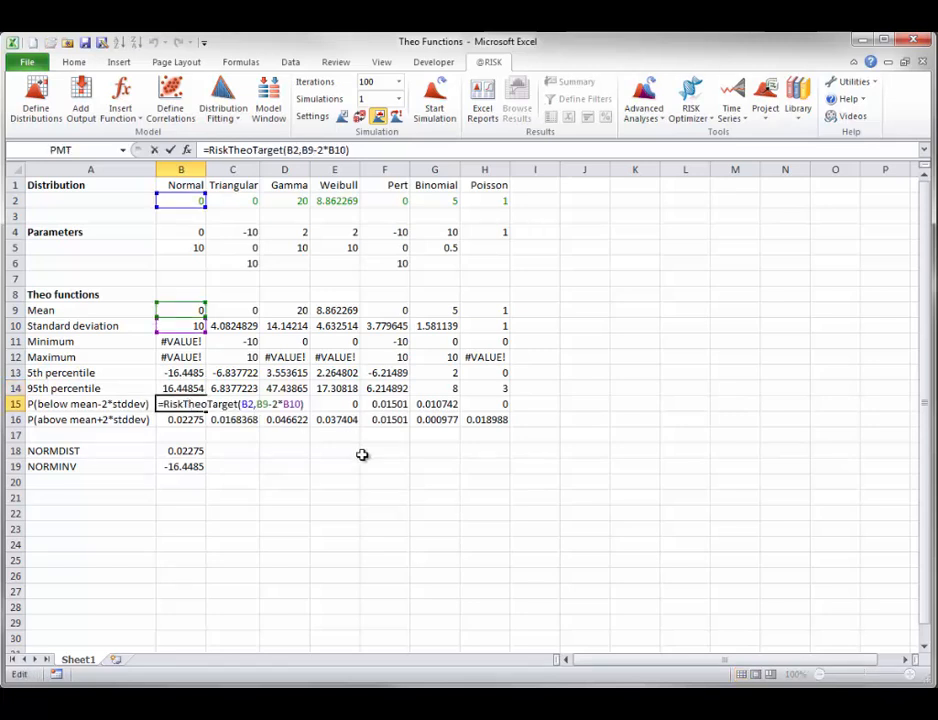
key("ctrl+Return")
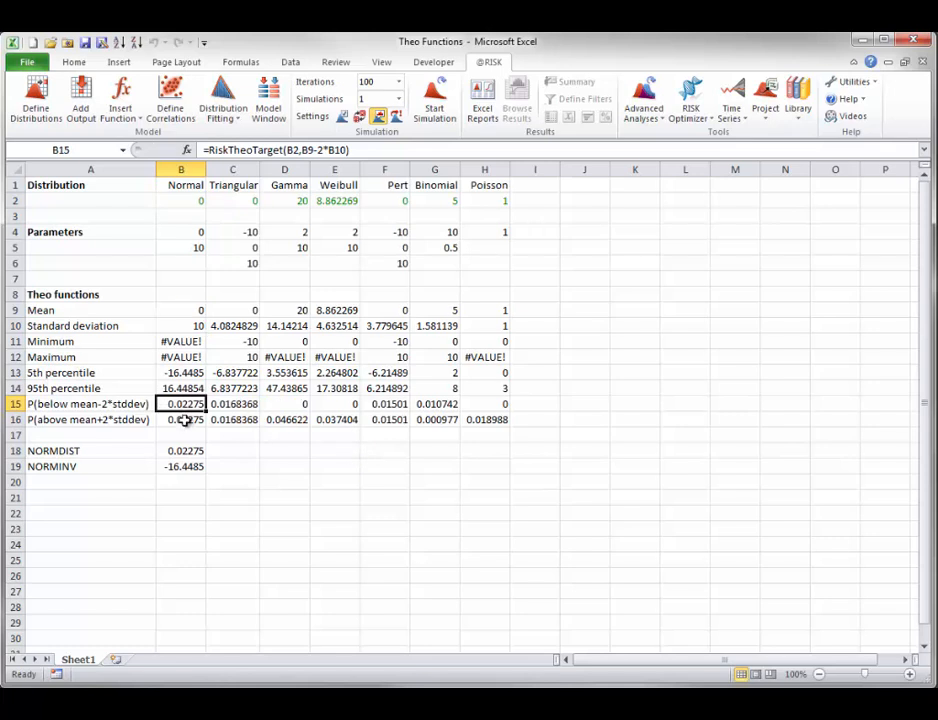
double_click(182, 418)
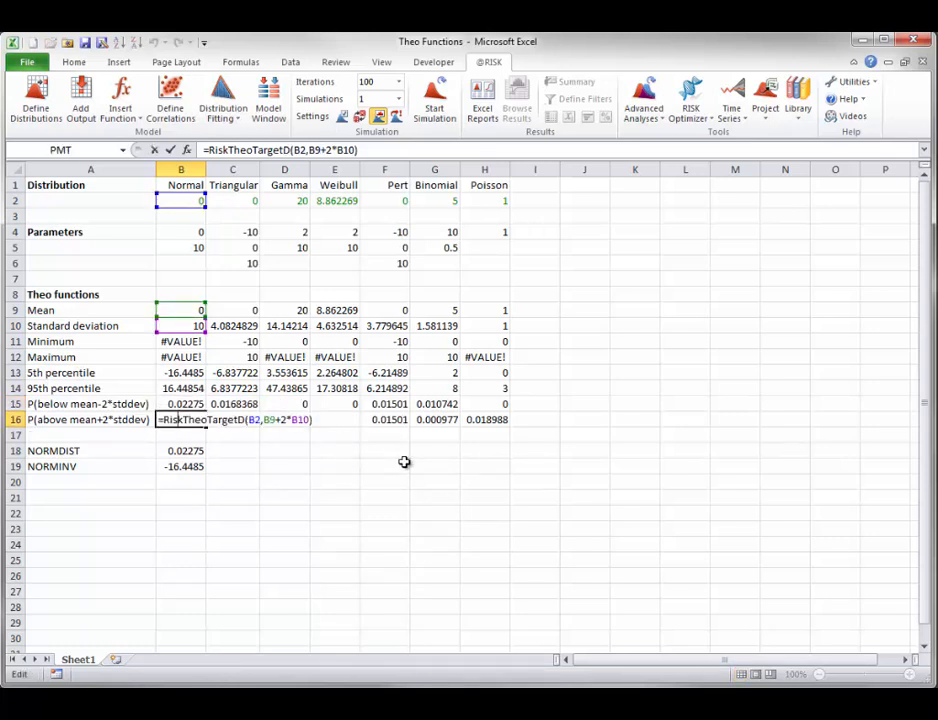
left_click(248, 420)
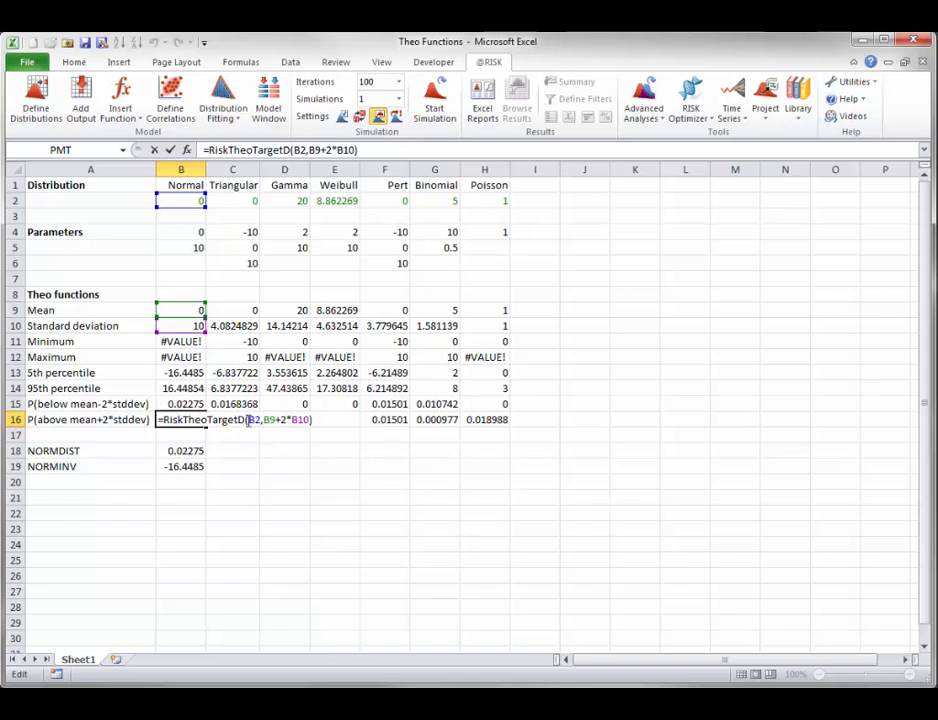
key("ctrl+Return")
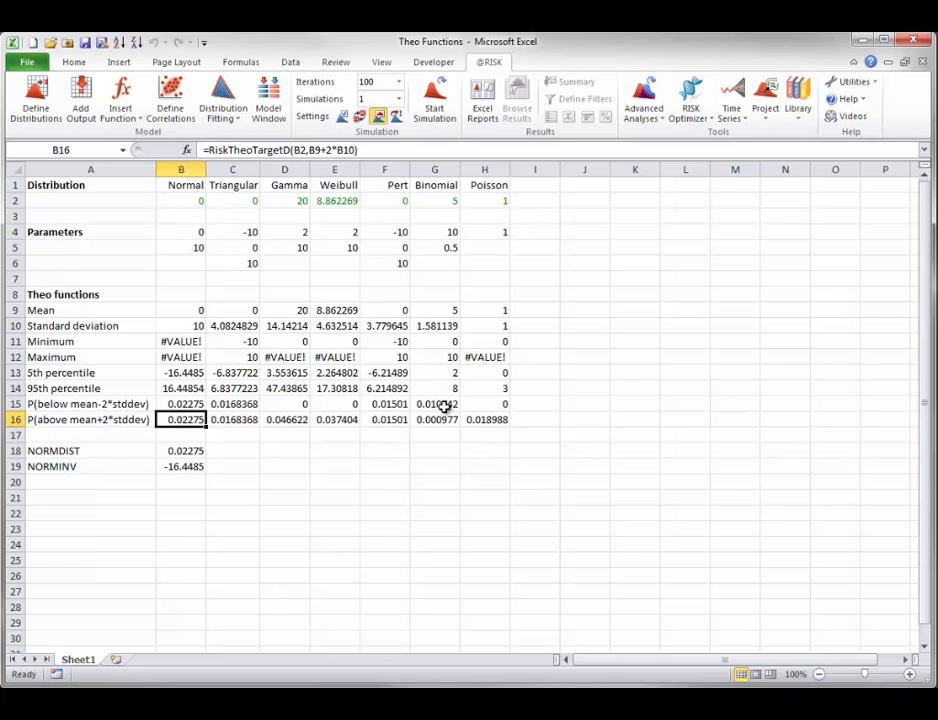
Step: Enter the formula =2*B2 in B3 to double the Normal distribution cell
left_click(186, 214)
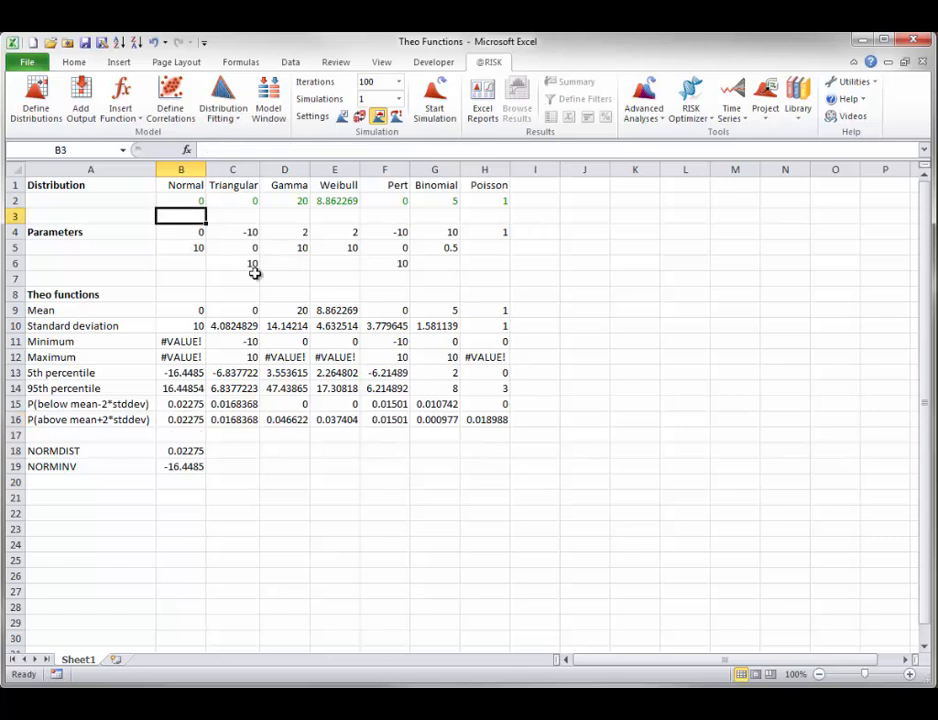
type("=2")
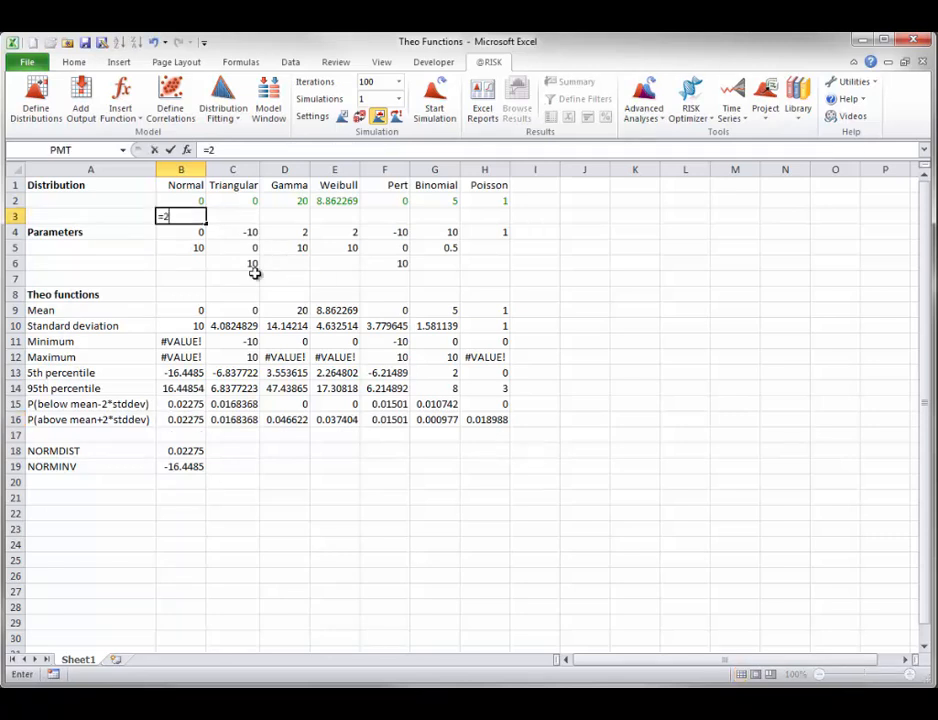
type("*")
left_click(188, 200)
key("Return")
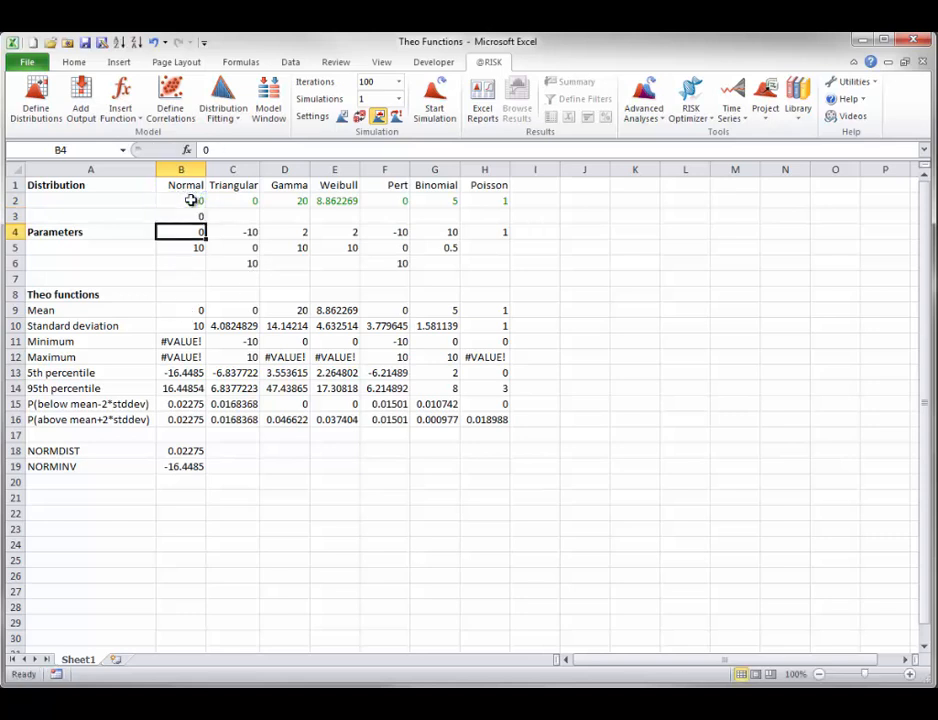
Step: Enter the formula =RiskTheoMean(B3) in C3
left_click(252, 217)
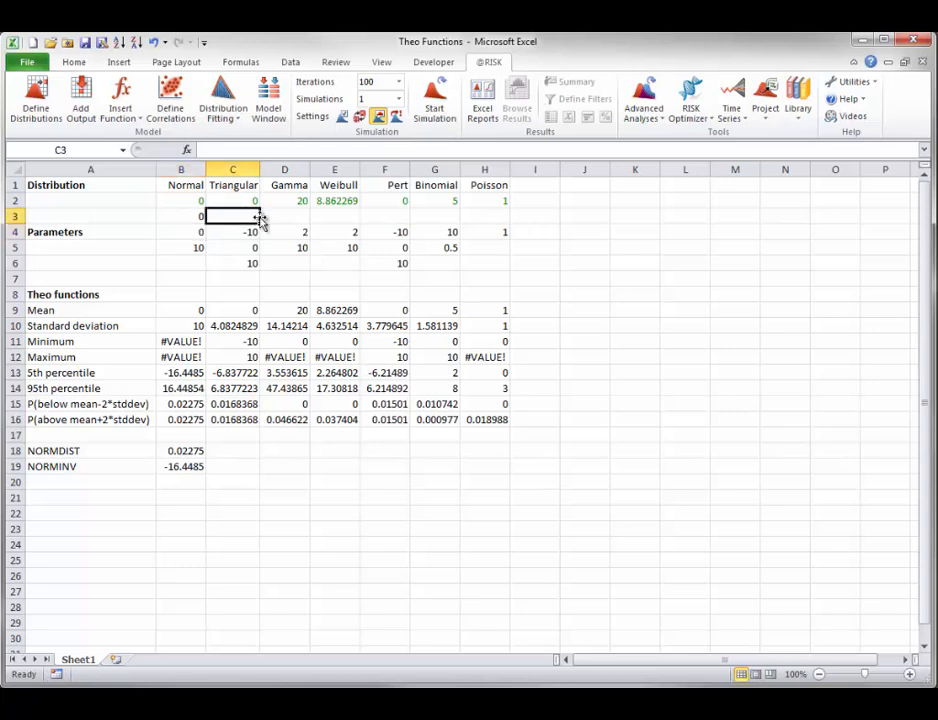
type("=")
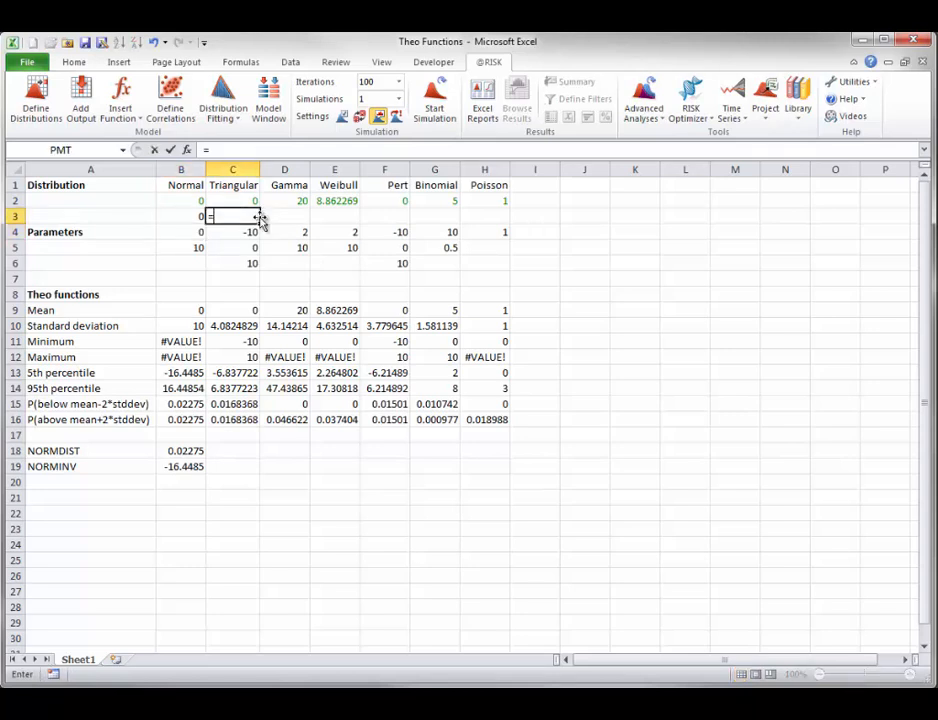
type("risktheo")
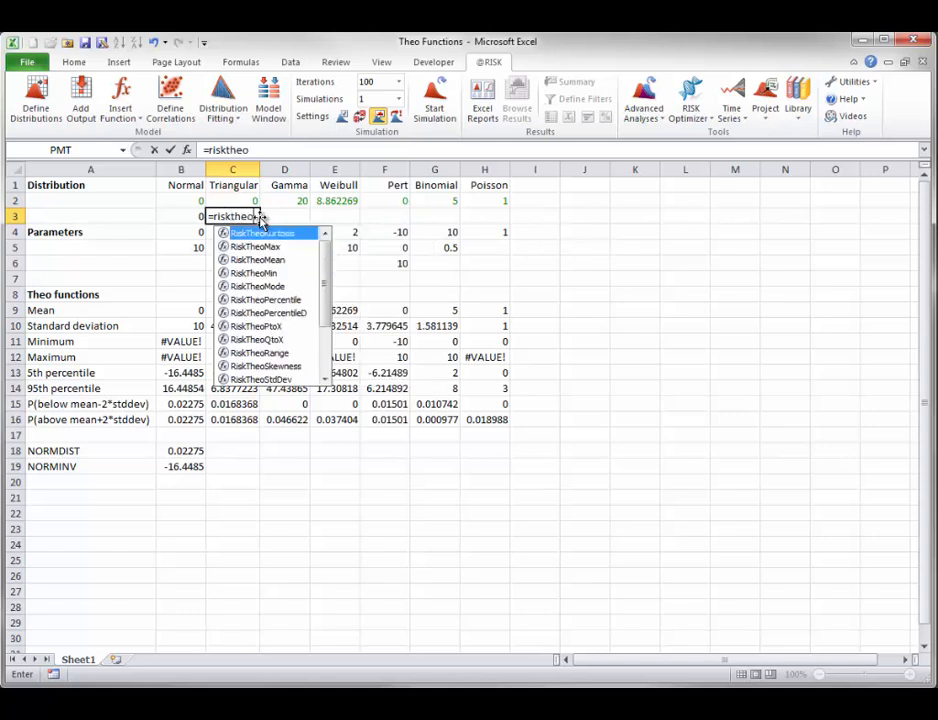
type("mean(")
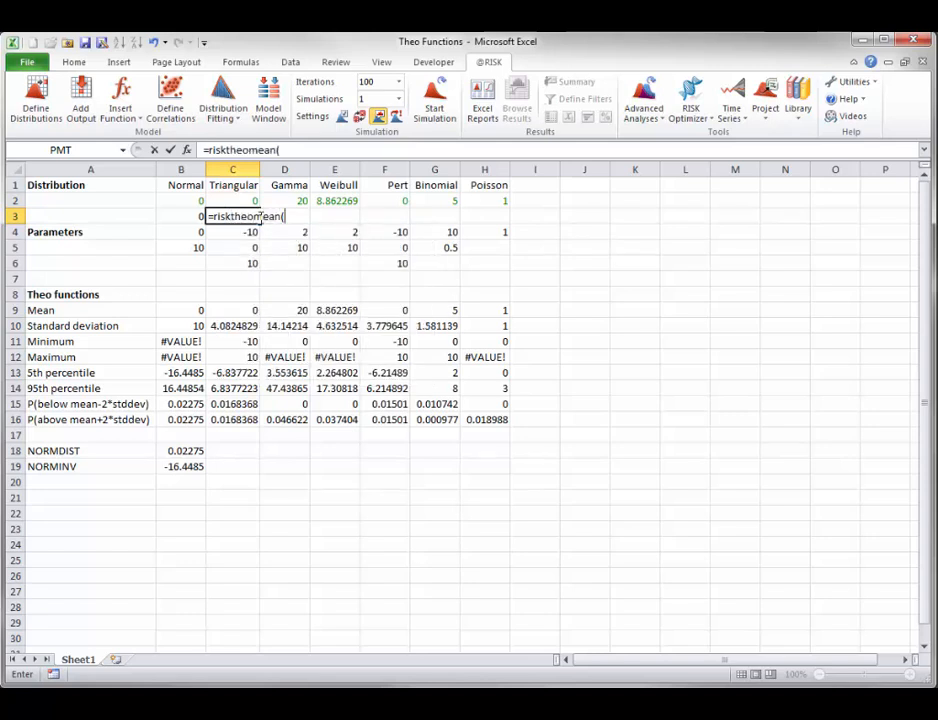
key("Left")
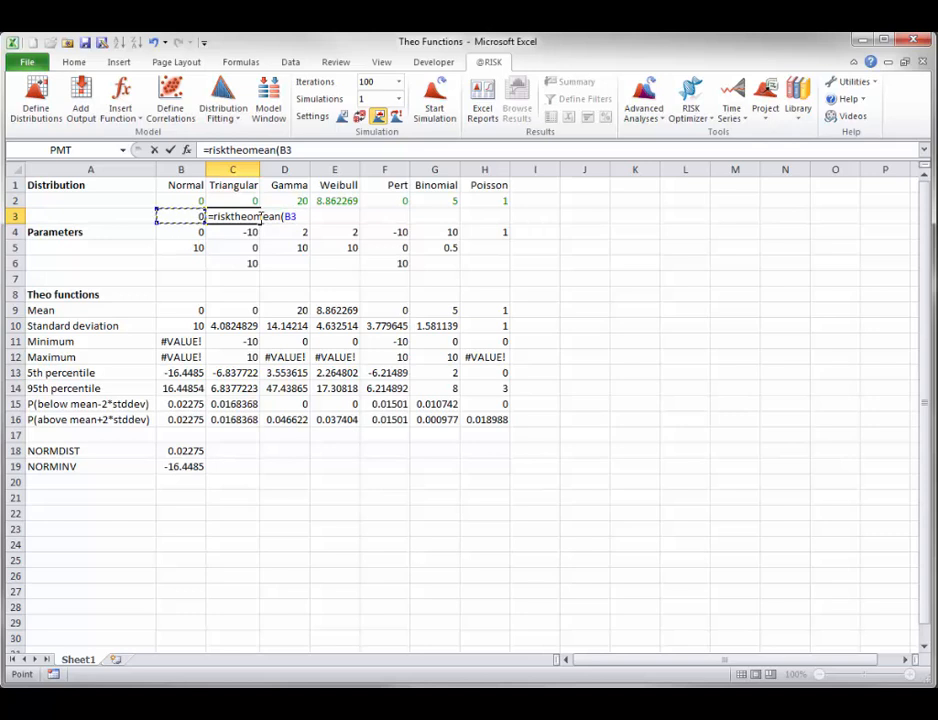
type(")")
key("Return")
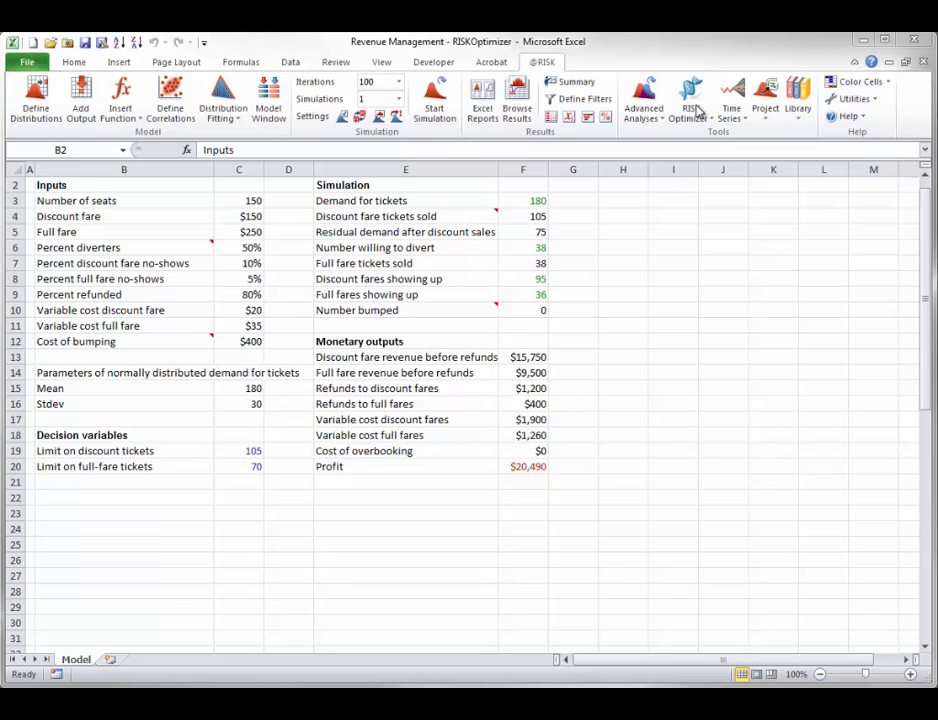
Step: Look through the RISKOptimizer commands and open the model definition of the revenue management workbook
left_click(714, 119)
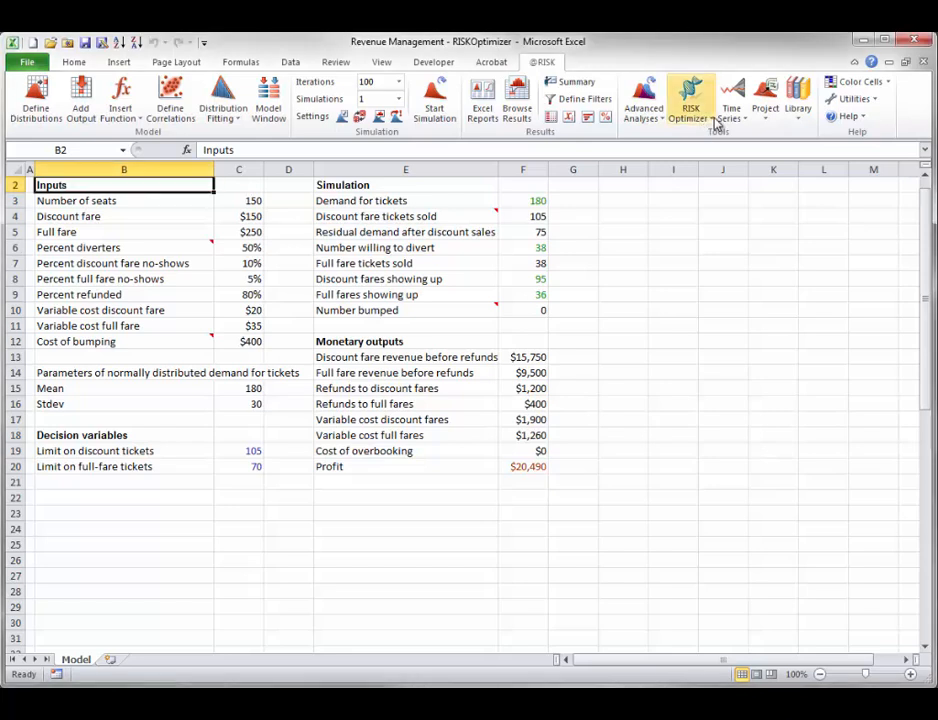
left_click(714, 119)
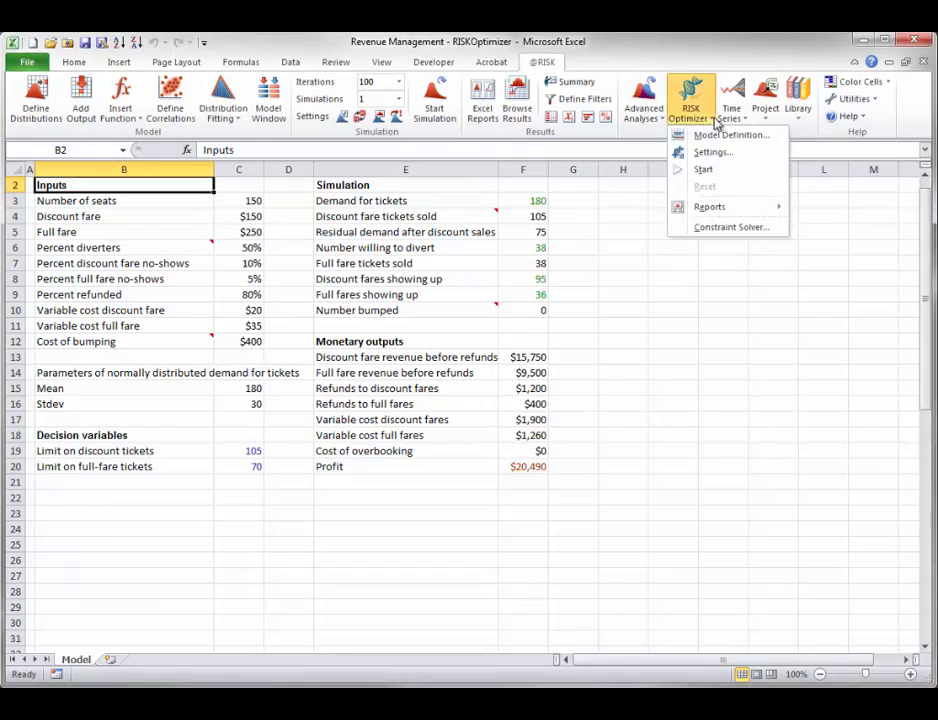
left_click(651, 272)
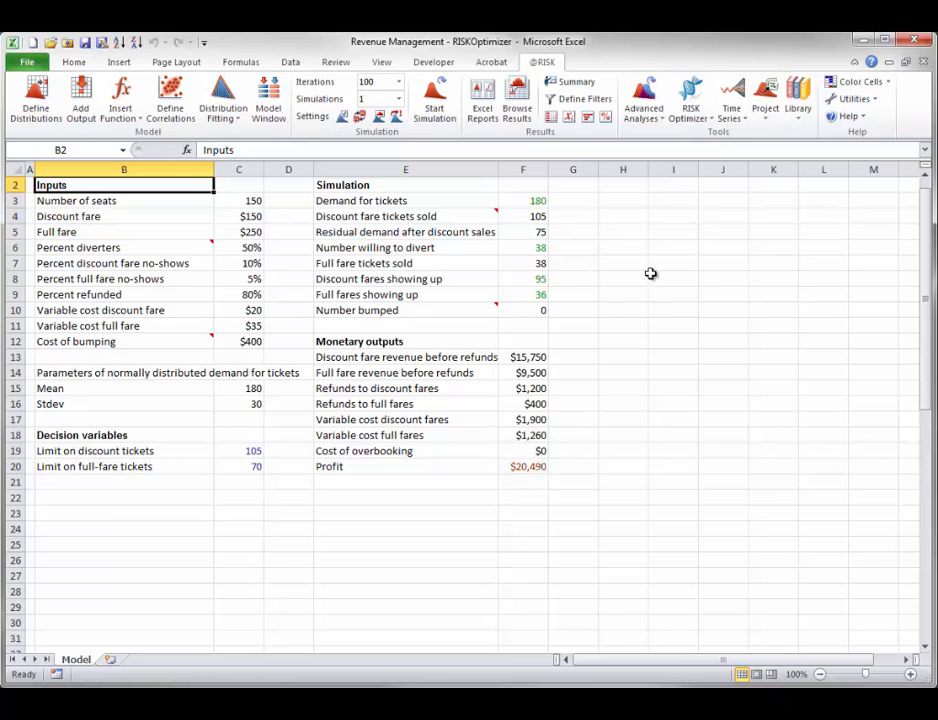
left_click(709, 127)
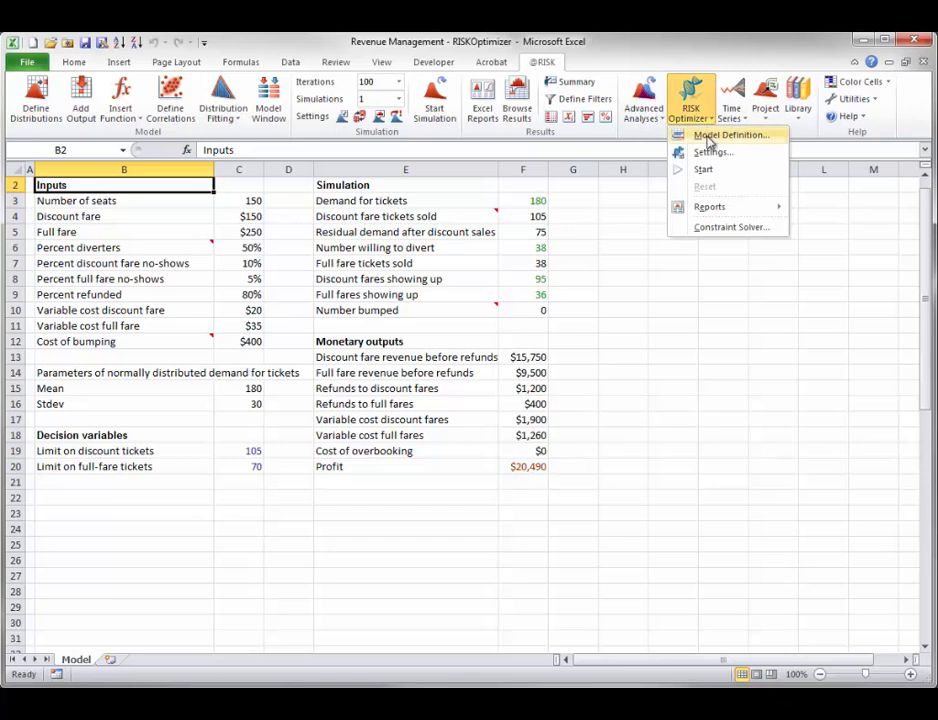
left_click(712, 136)
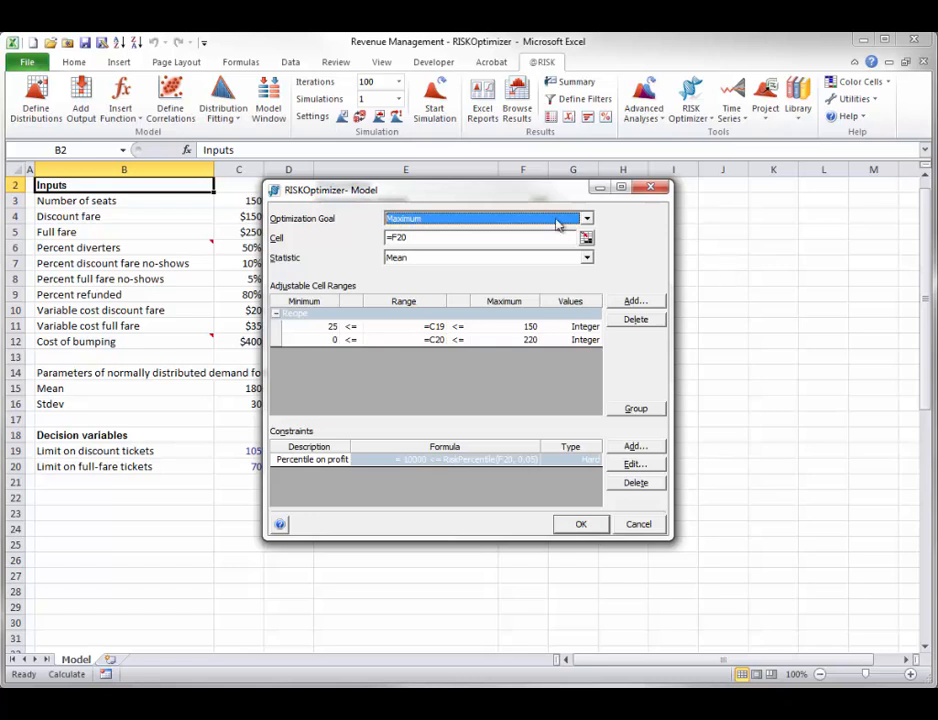
Step: Examine the options for the optimization goal, the cell to optimize and the statistic in the RISKOptimizer model
left_click(587, 219)
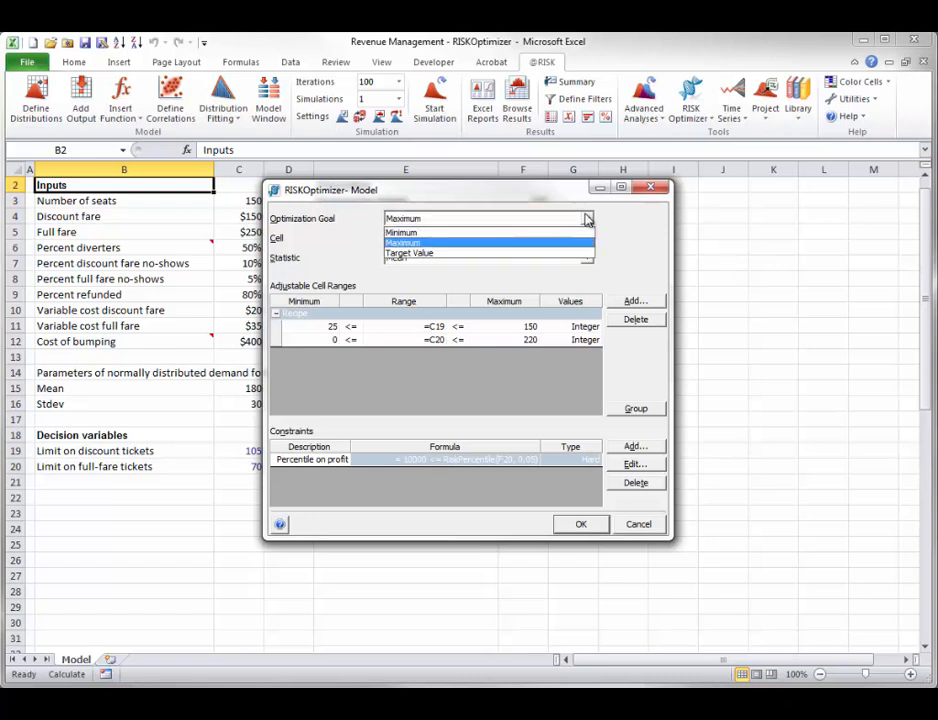
left_click(587, 219)
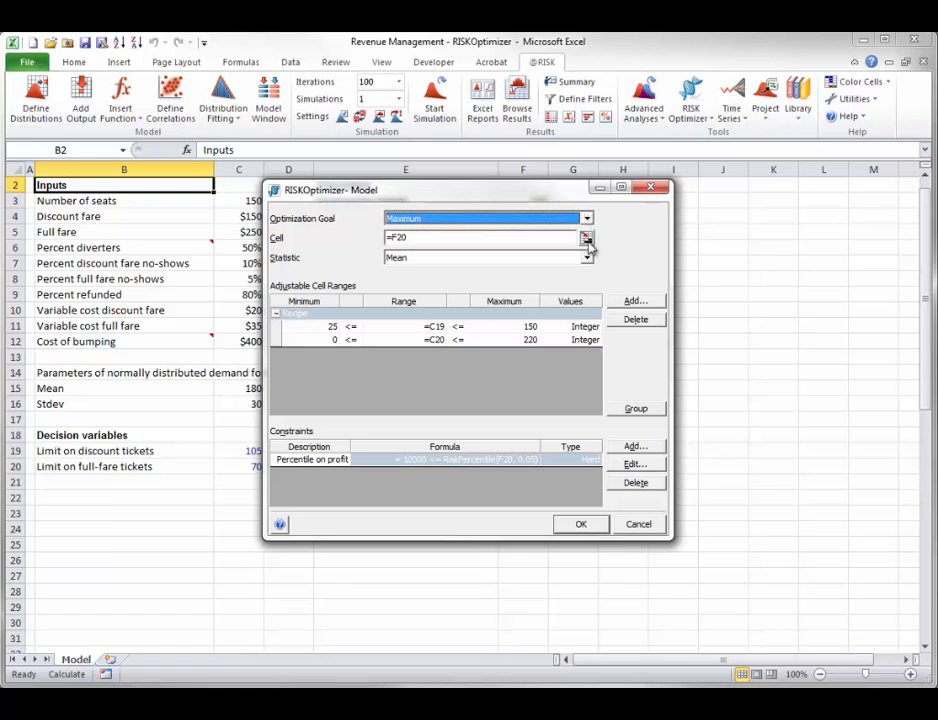
left_click(587, 237)
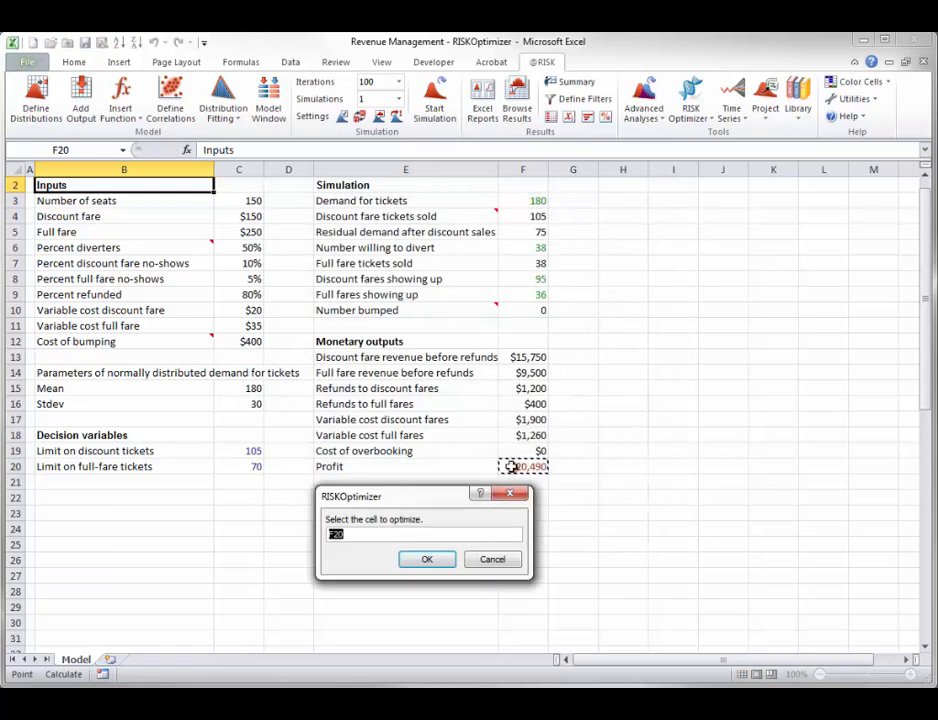
left_click(490, 564)
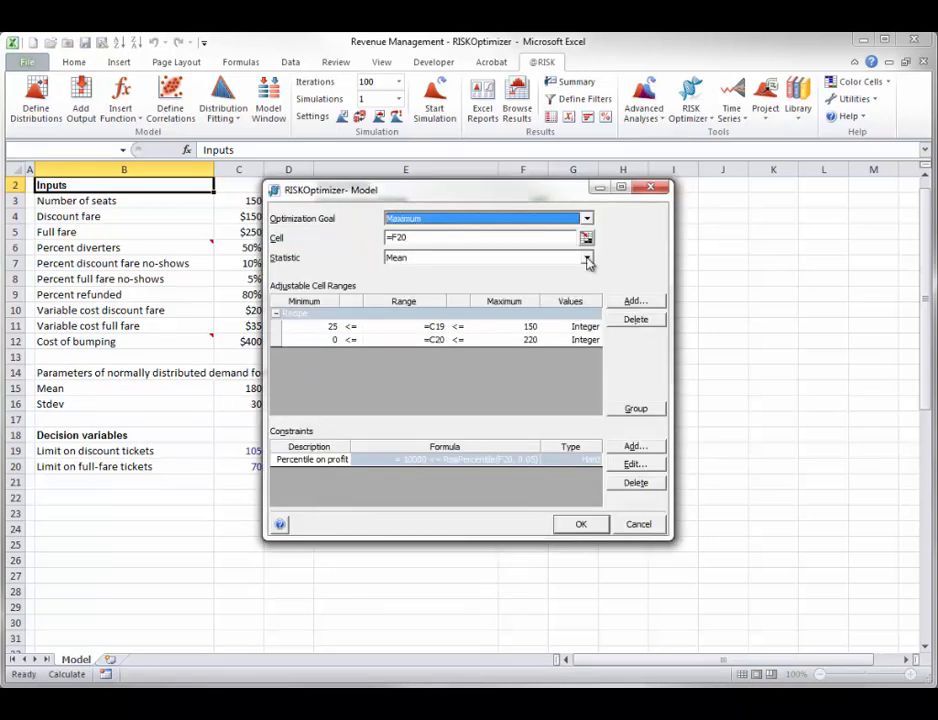
left_click(588, 259)
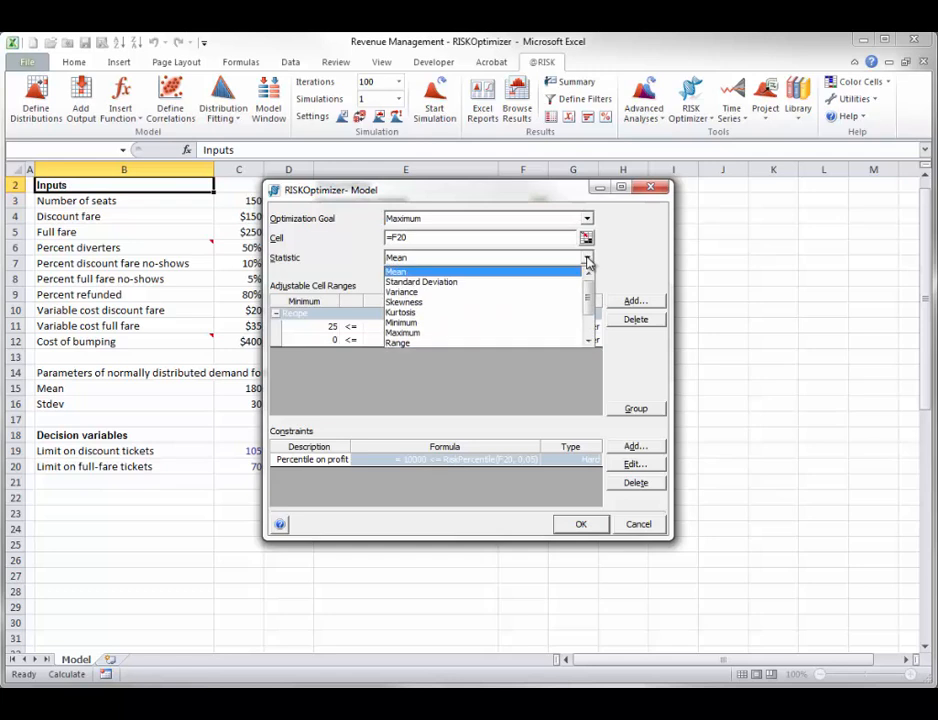
mouse_move(588, 301)
left_mouse_down()
mouse_move(585, 340)
mouse_move(590, 282)
left_mouse_up()
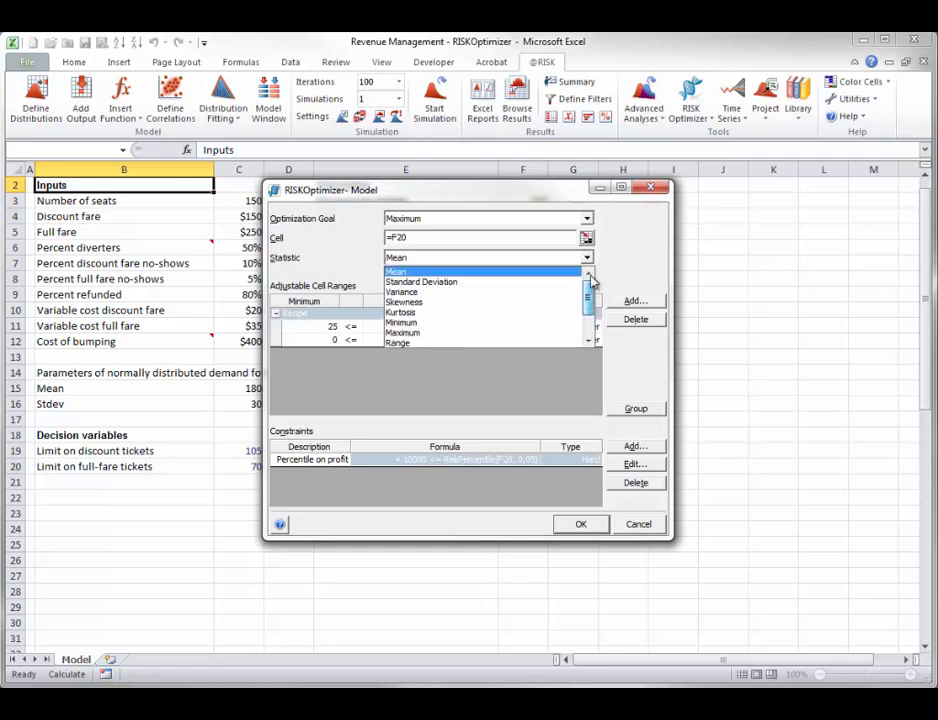
left_click(588, 258)
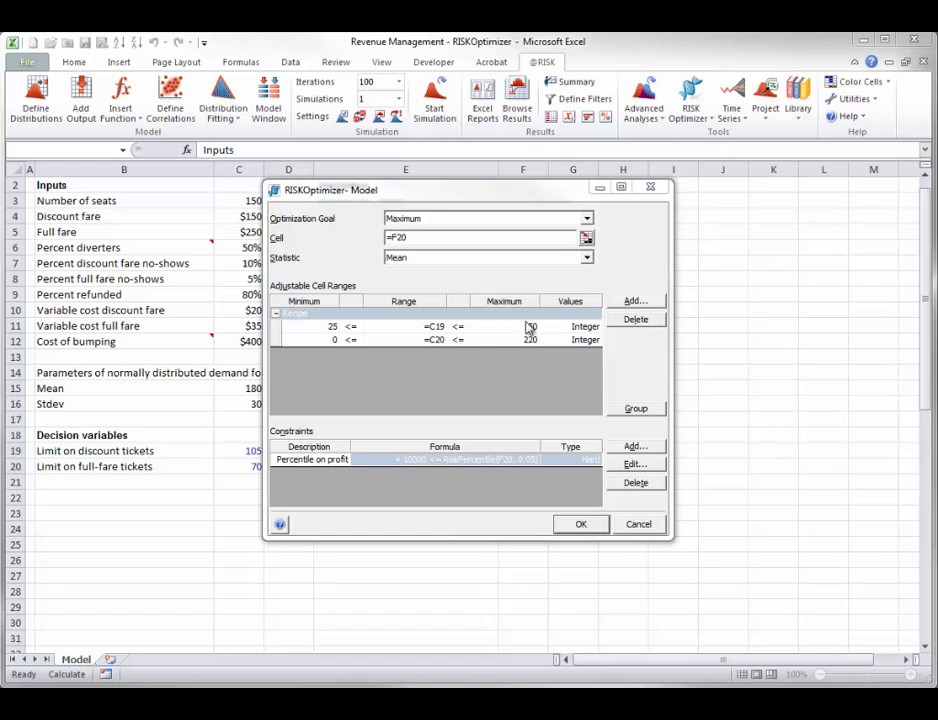
Step: Check the value type choices for adjustable cell C19 and delete the adjustable range for C20
left_click(590, 328)
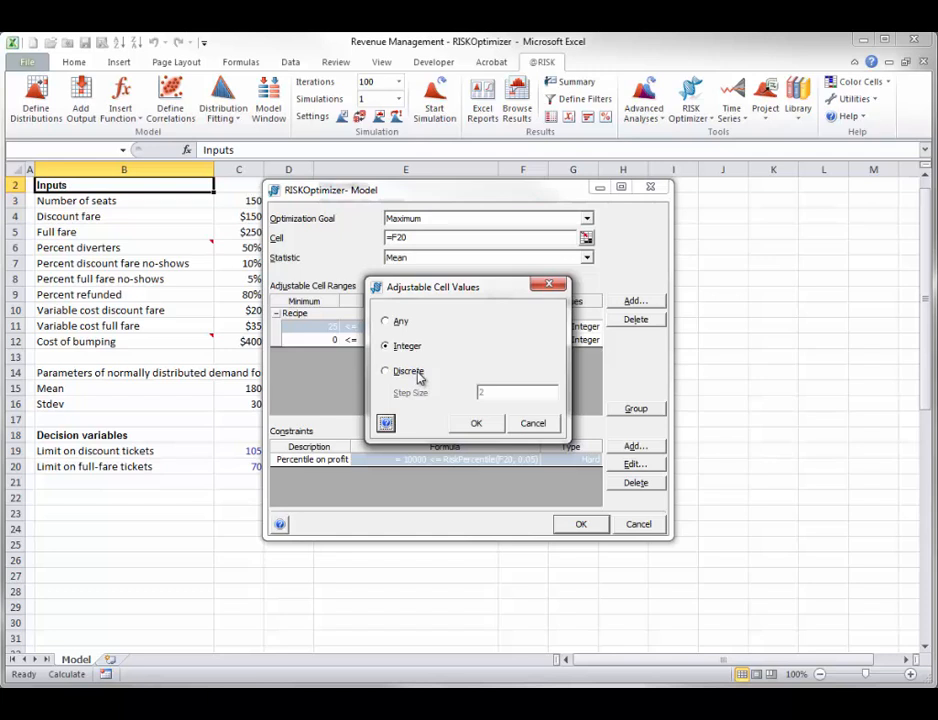
left_click(533, 423)
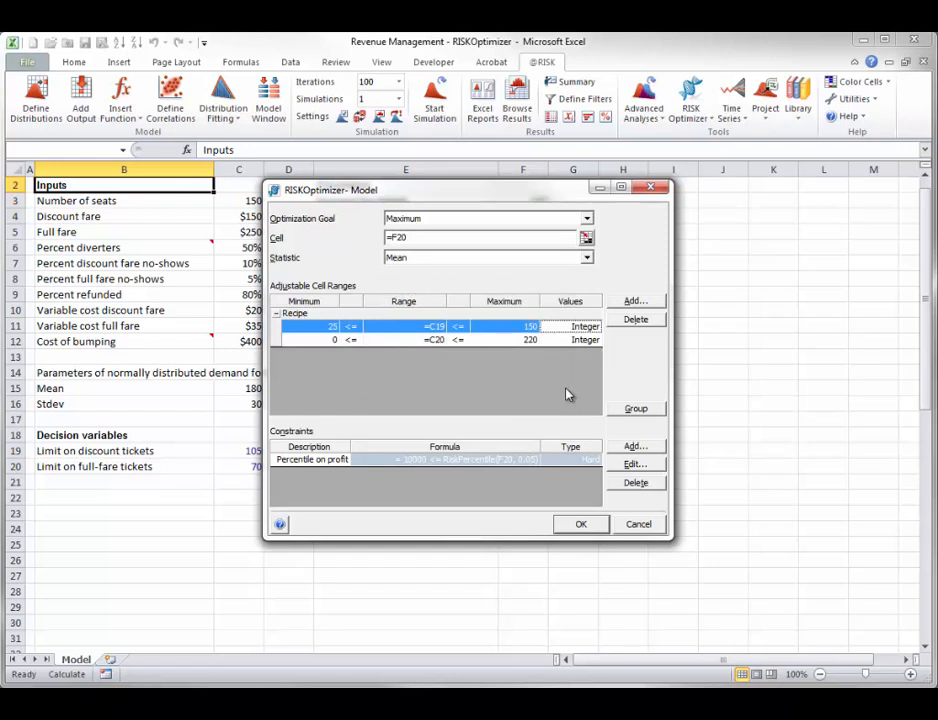
left_click(435, 341)
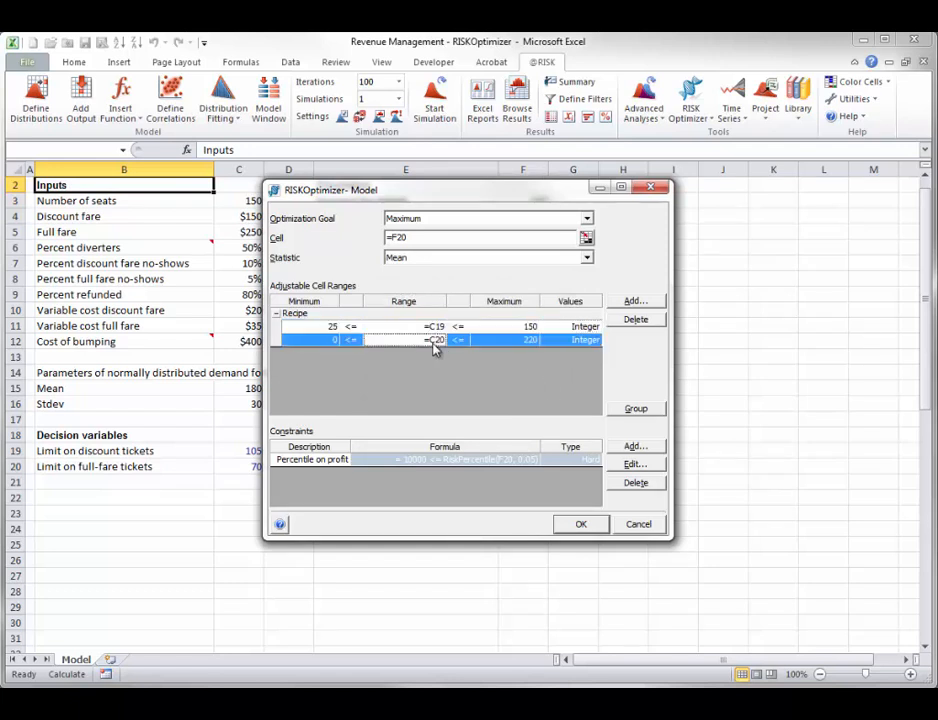
left_click(633, 321)
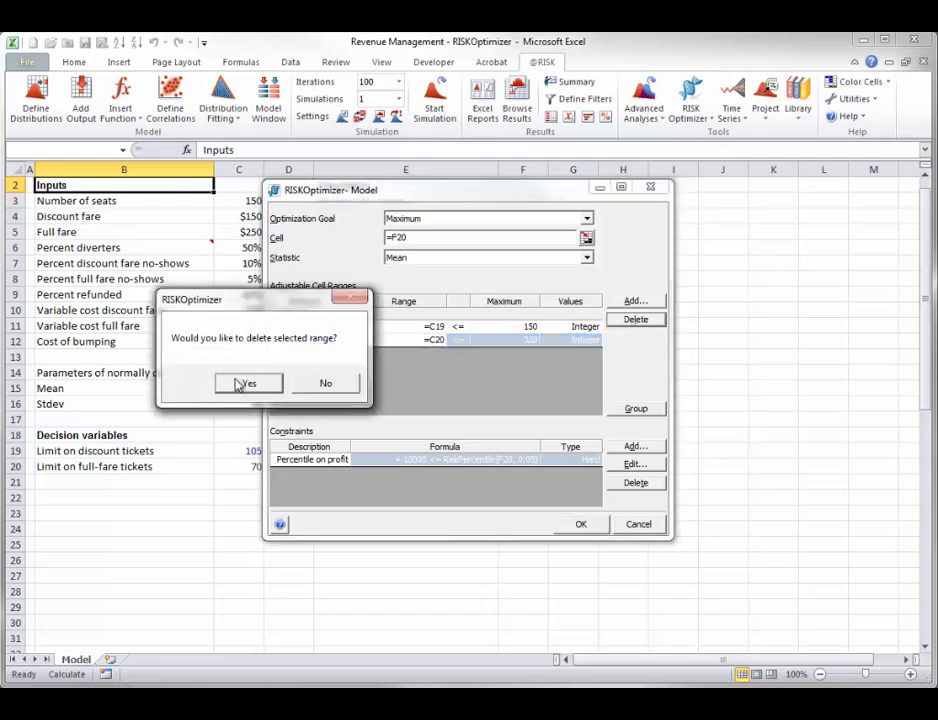
left_click(247, 383)
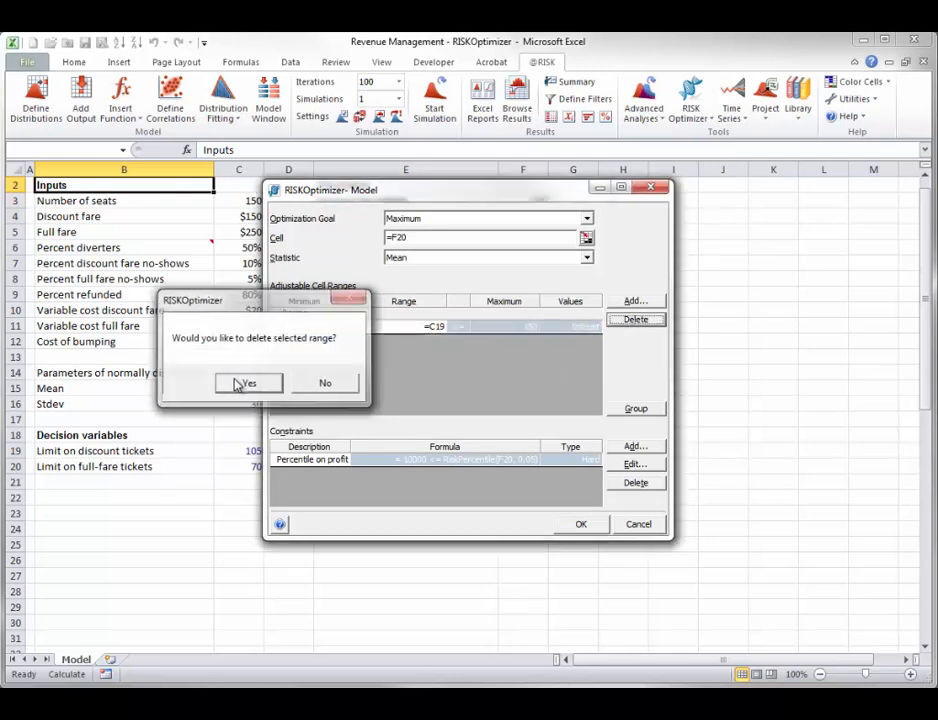
Step: Add C20, the limit on full-fare tickets, as an adjustable cell range with minimum 0 and maximum 220
left_click(633, 302)
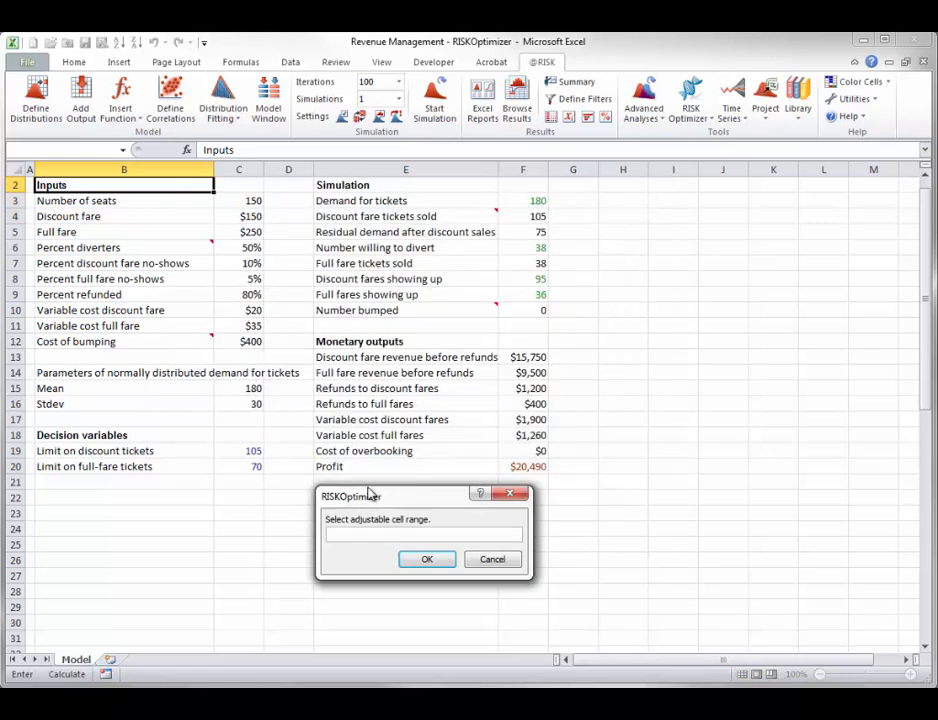
left_click(252, 465)
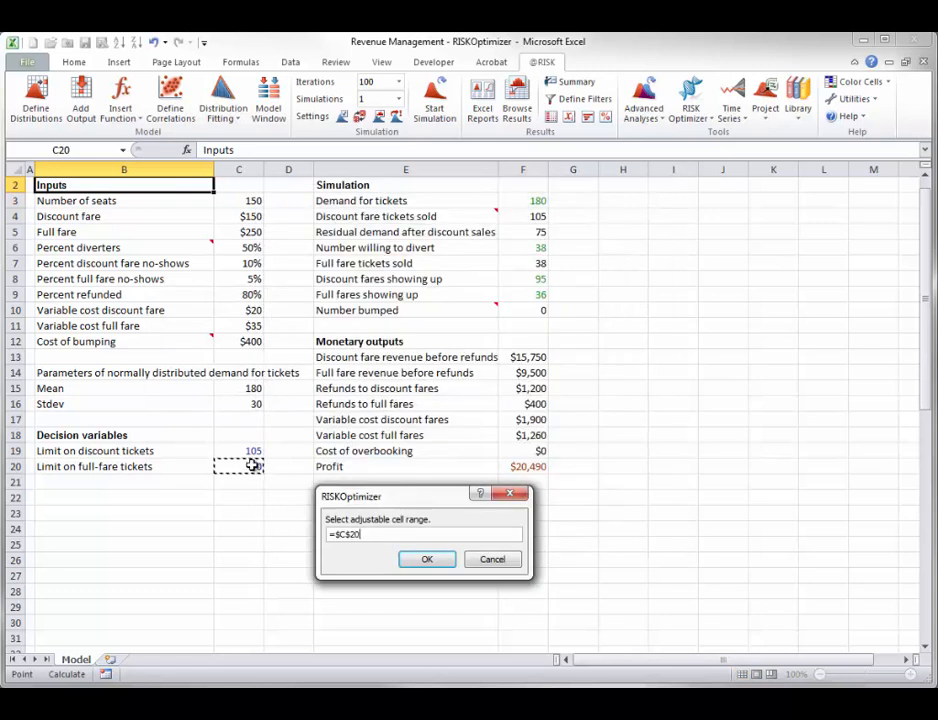
left_click(430, 563)
left_click(329, 327)
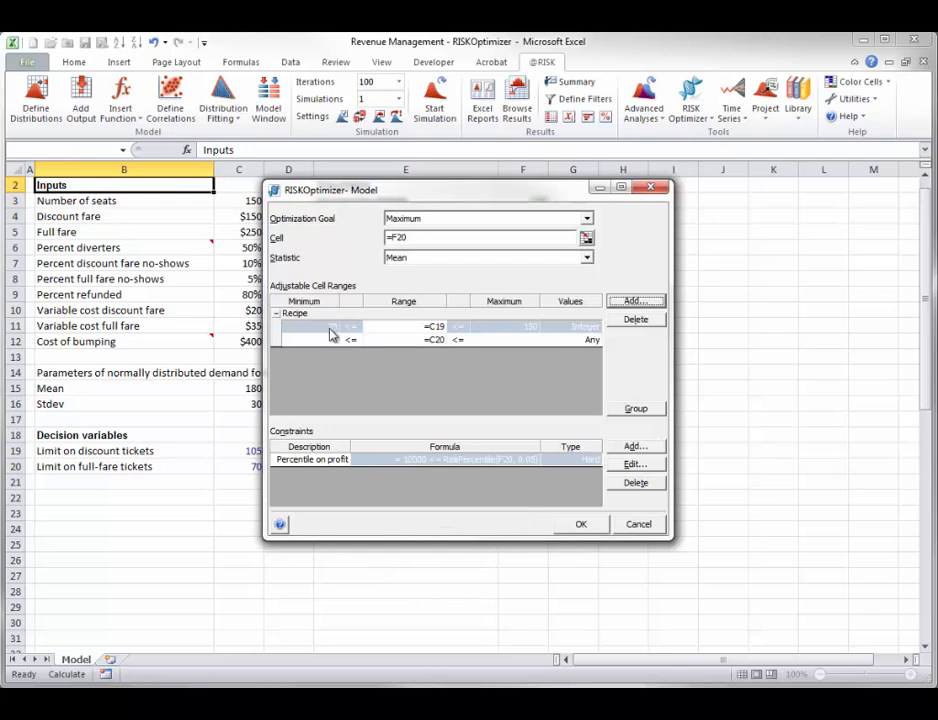
left_click(334, 341)
type("0")
left_click(532, 340)
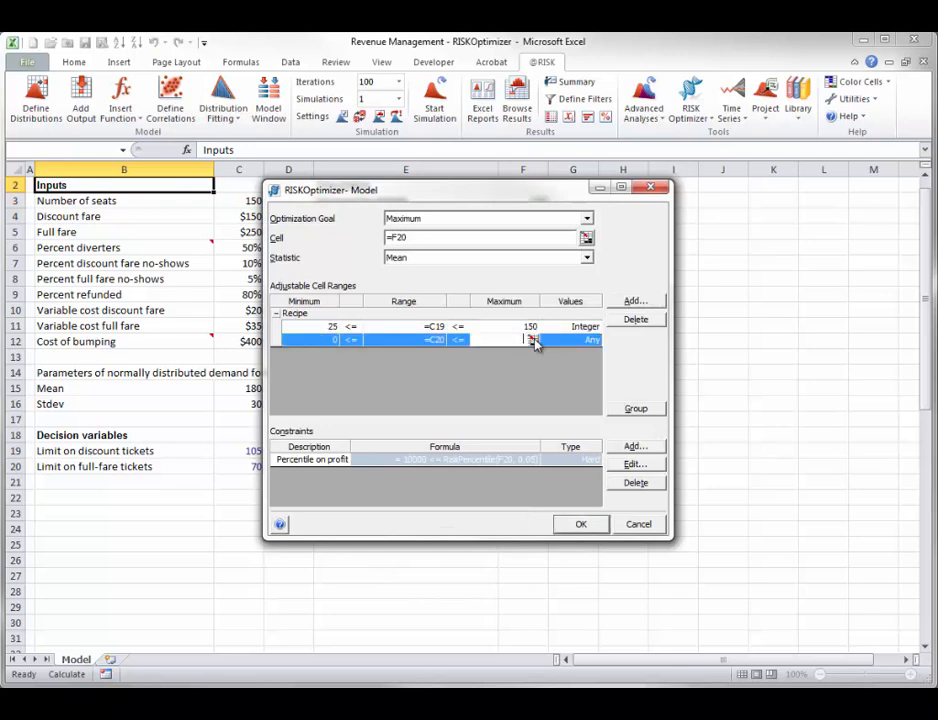
type("220")
Step: Restrict the C20 adjustable cell range to Integer values
left_click(590, 340)
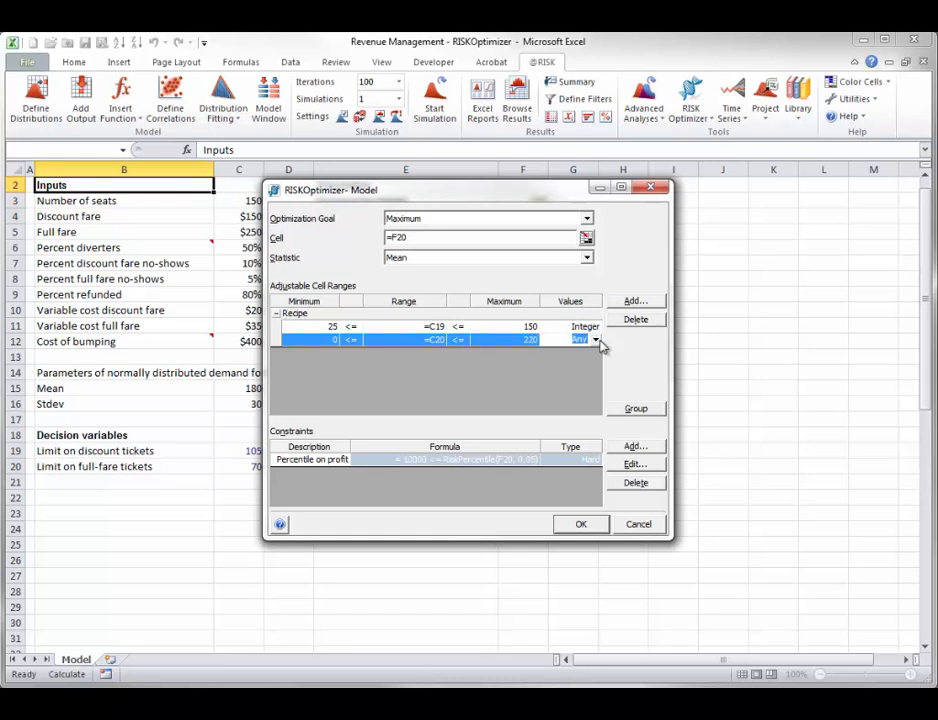
left_click(597, 341)
left_click(418, 350)
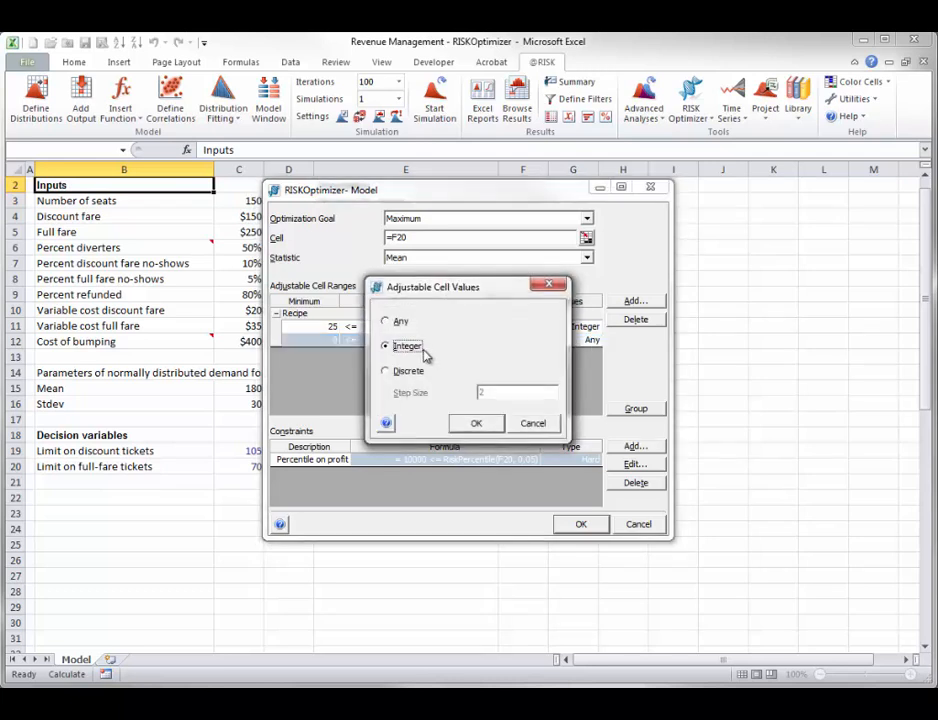
left_click(478, 424)
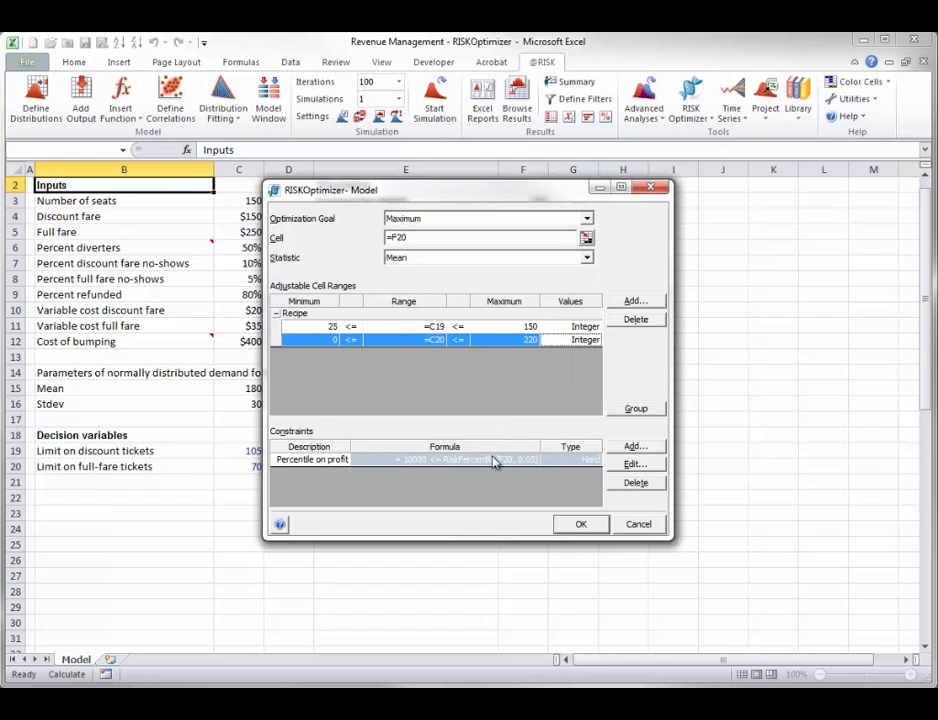
Step: Delete the existing profit constraint and start a new one described as "Percentile for profit" that constrains cell F20
left_click(632, 486)
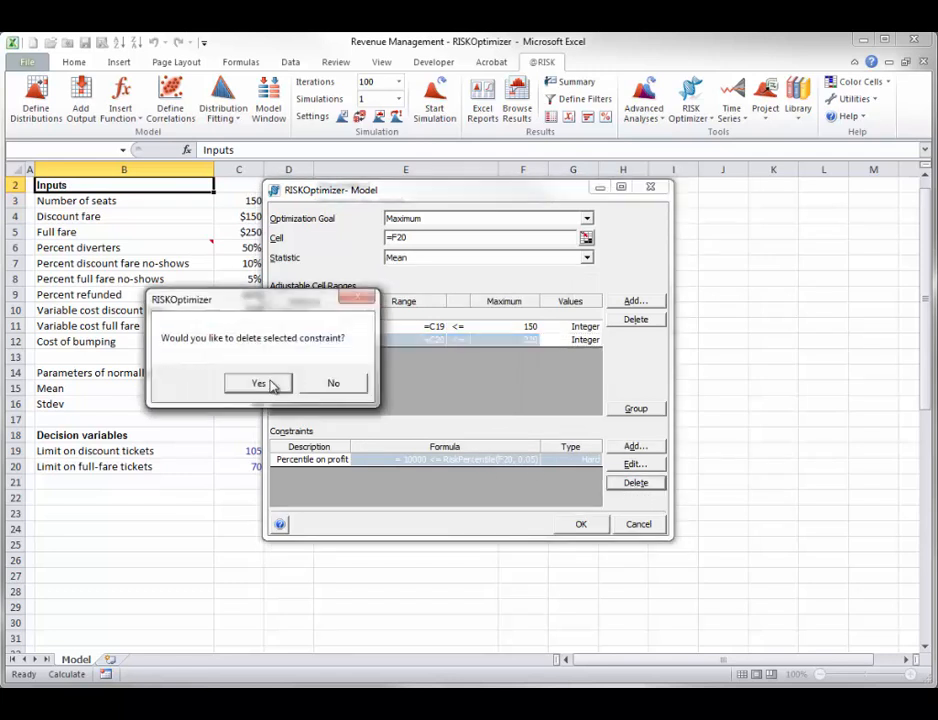
left_click(258, 382)
left_click(635, 446)
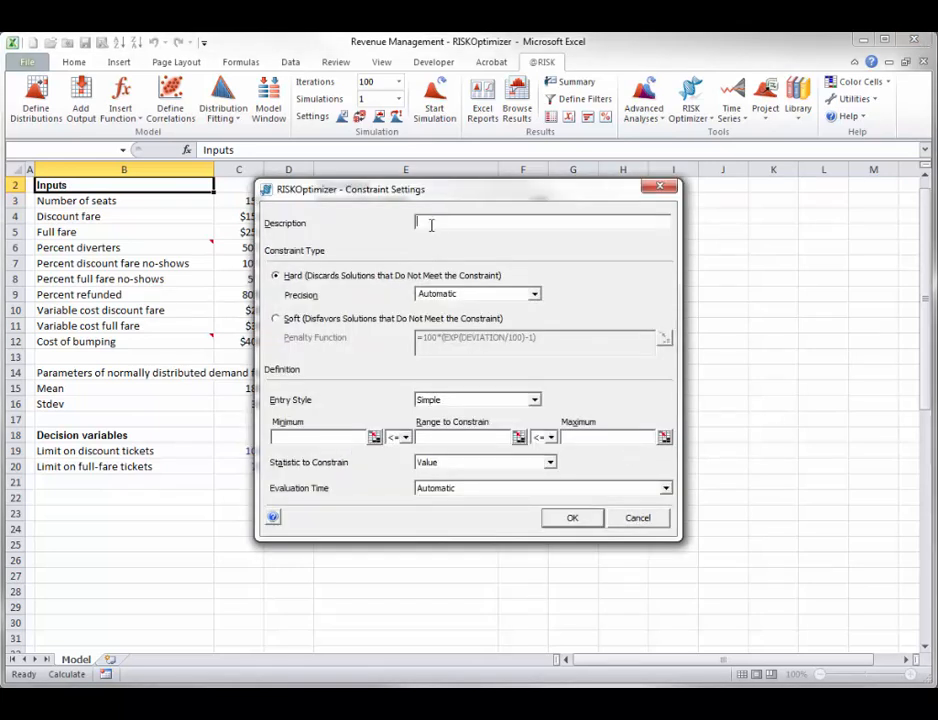
type("Percentile for profit")
left_click(519, 437)
left_click(524, 466)
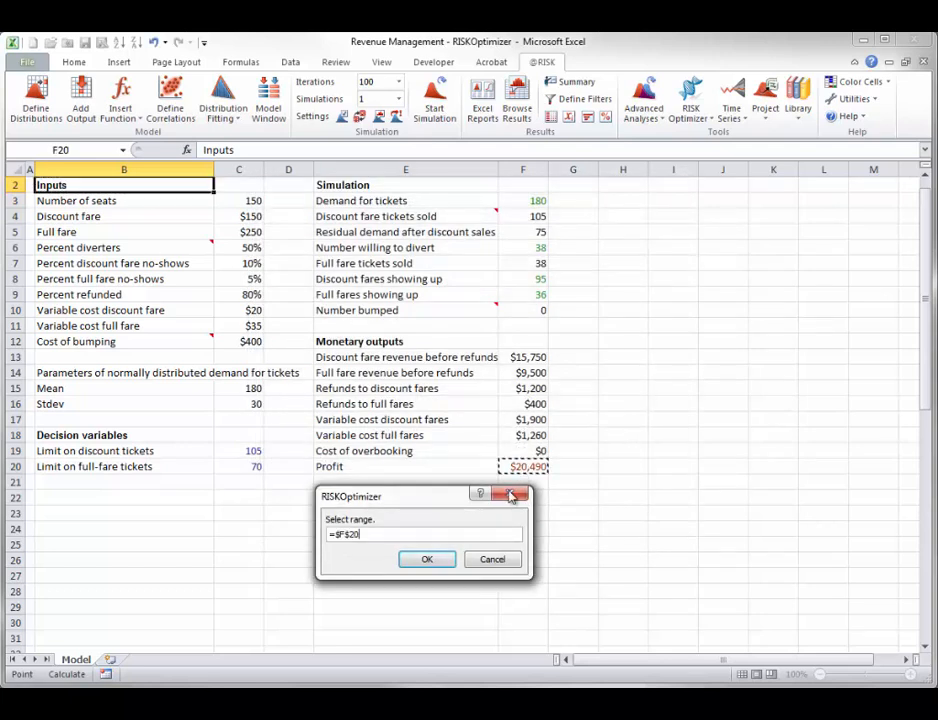
left_click(428, 560)
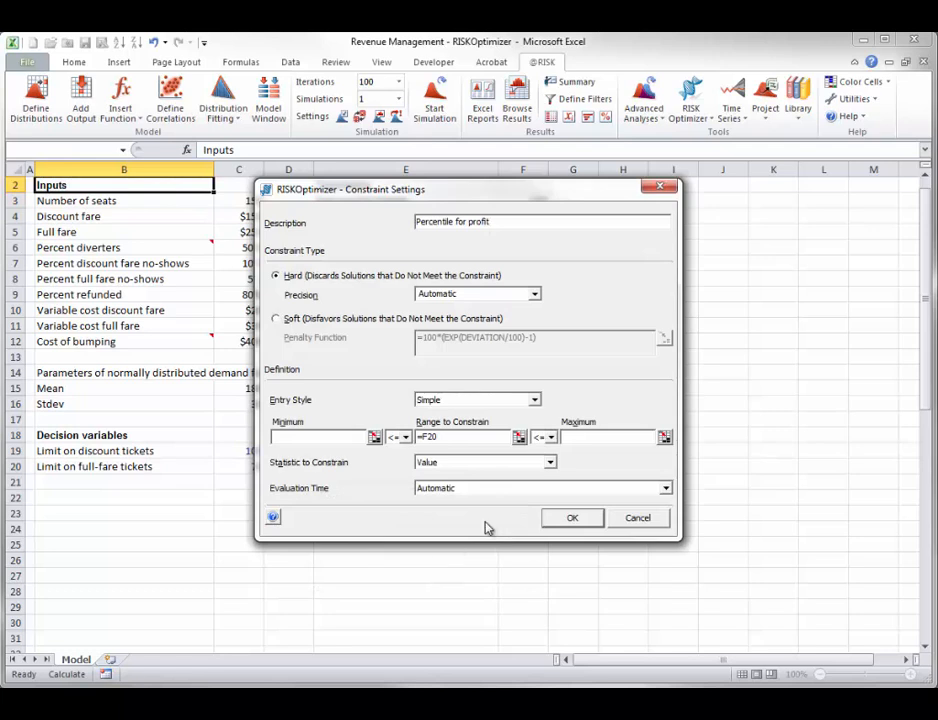
Step: Constrain the Percentile (X for given P) statistic at .05 to a minimum of 10000 and accept the optimization model
left_click(550, 463)
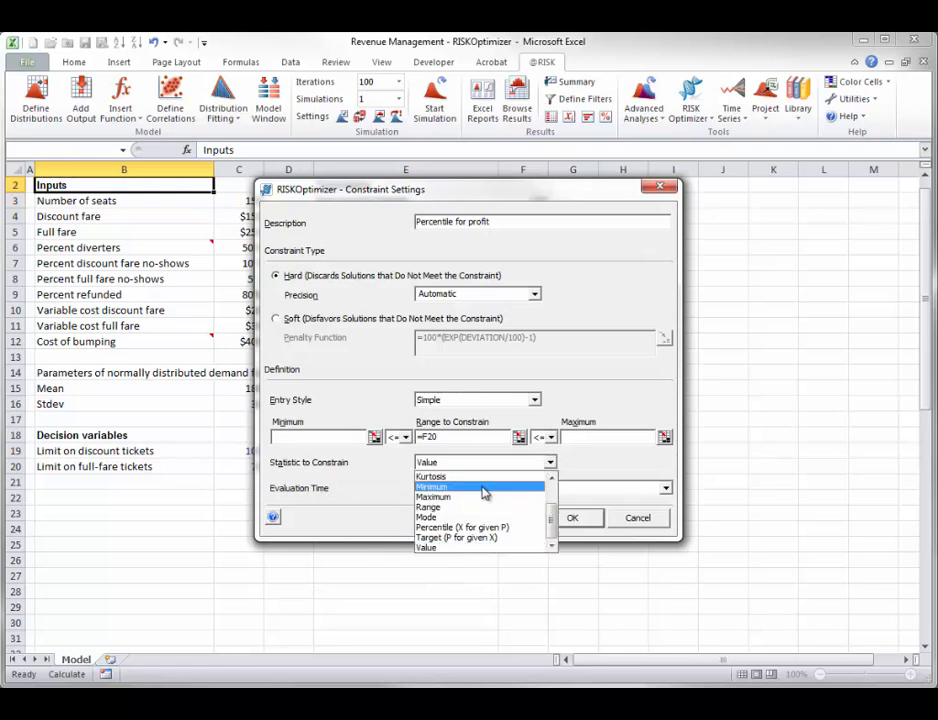
left_click(462, 527)
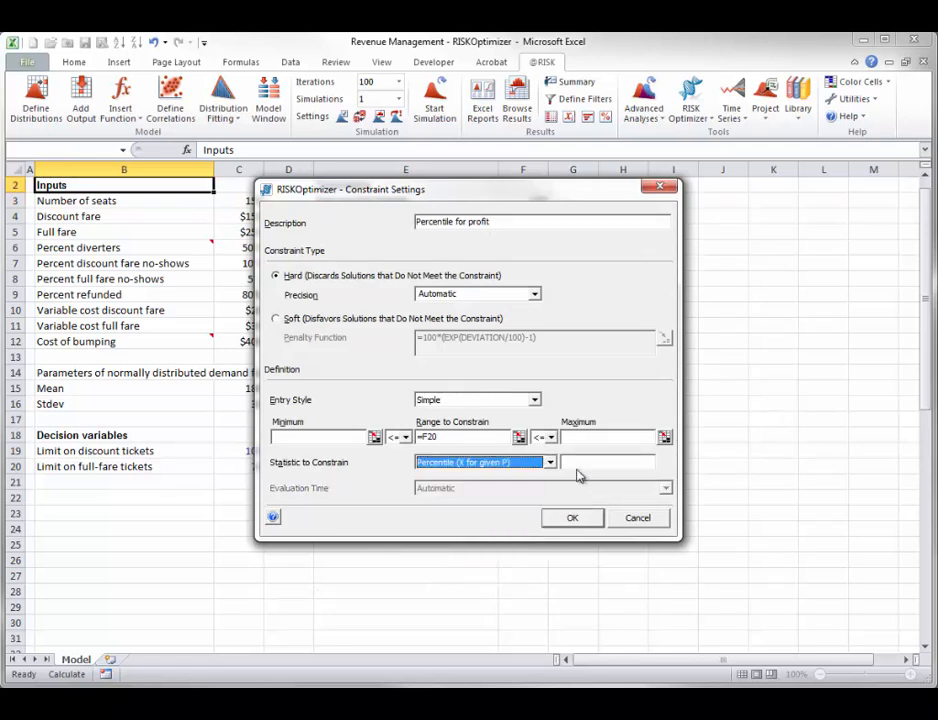
left_click(573, 464)
type(".05")
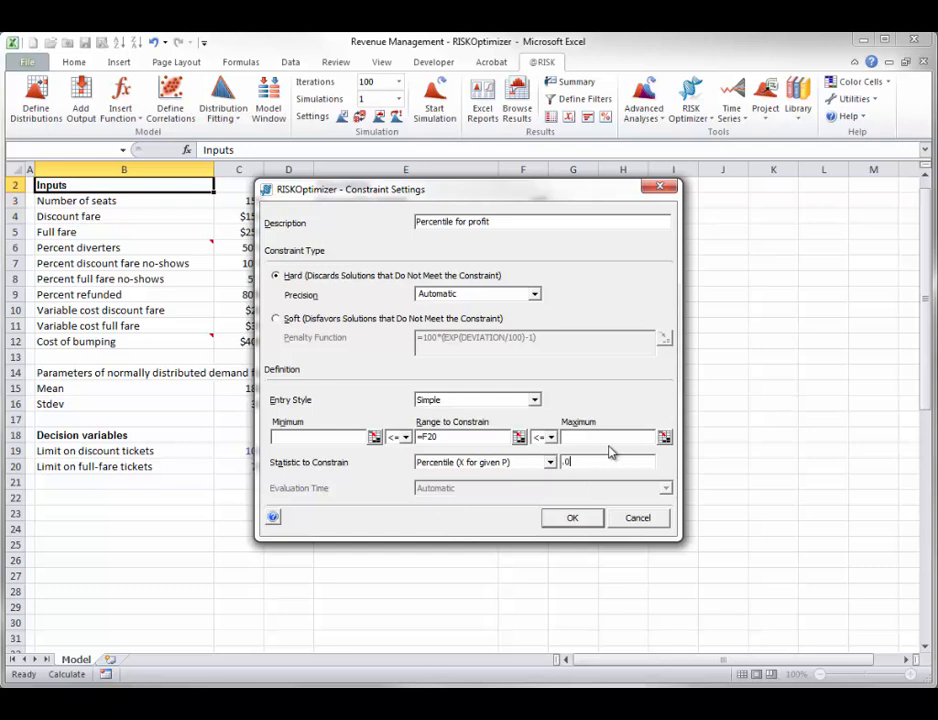
left_click(301, 436)
type("10000")
left_click(573, 519)
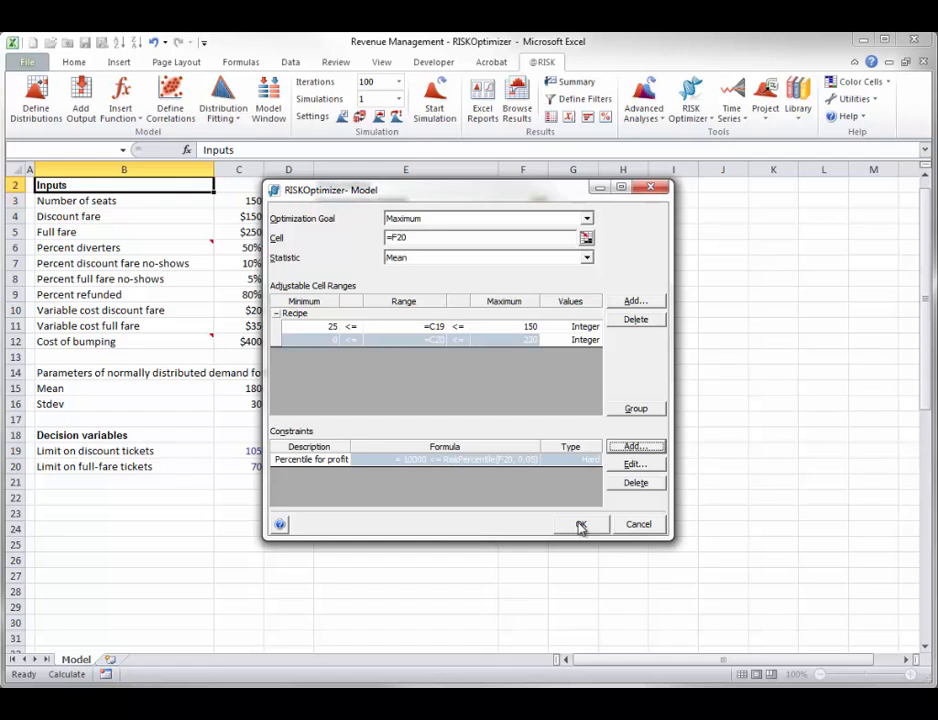
left_click(581, 526)
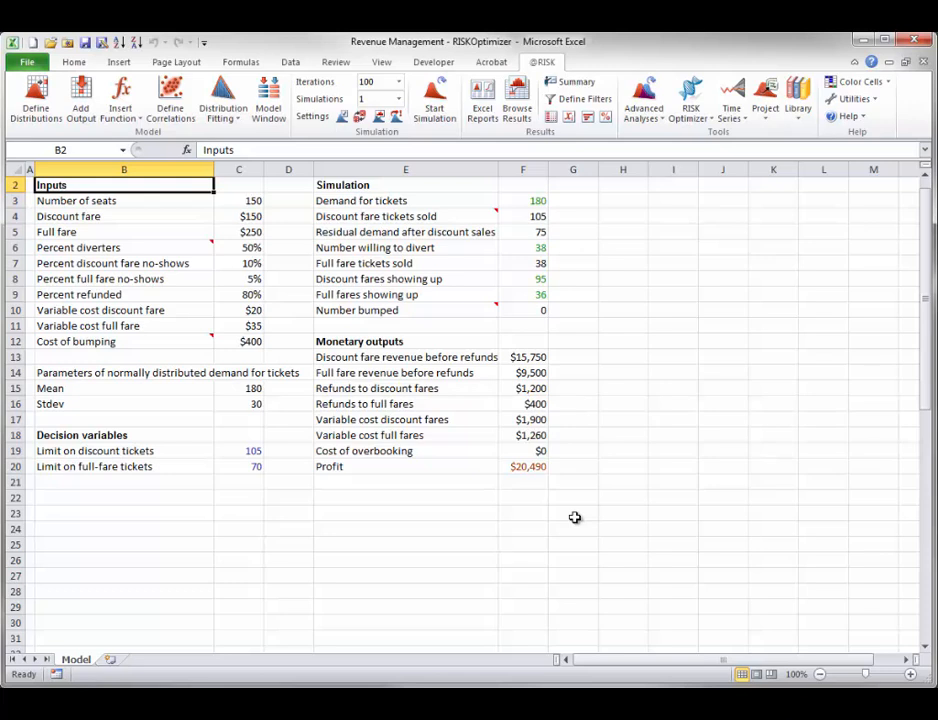
Step: Review the runtime options in the RISKOptimizer optimization settings without changing them
left_click(710, 118)
left_click(708, 152)
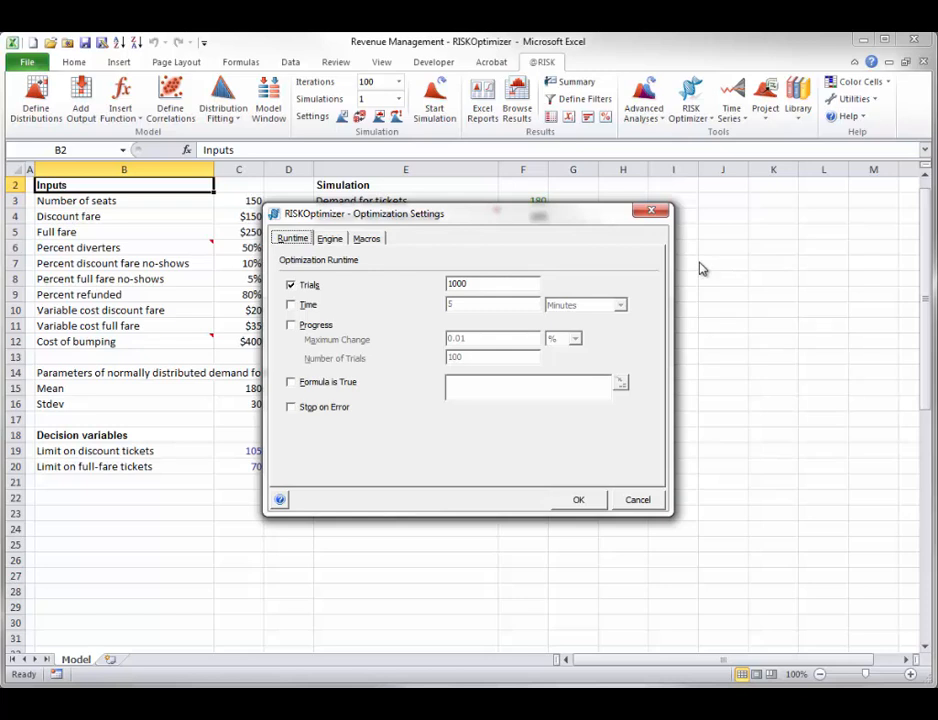
left_click(621, 499)
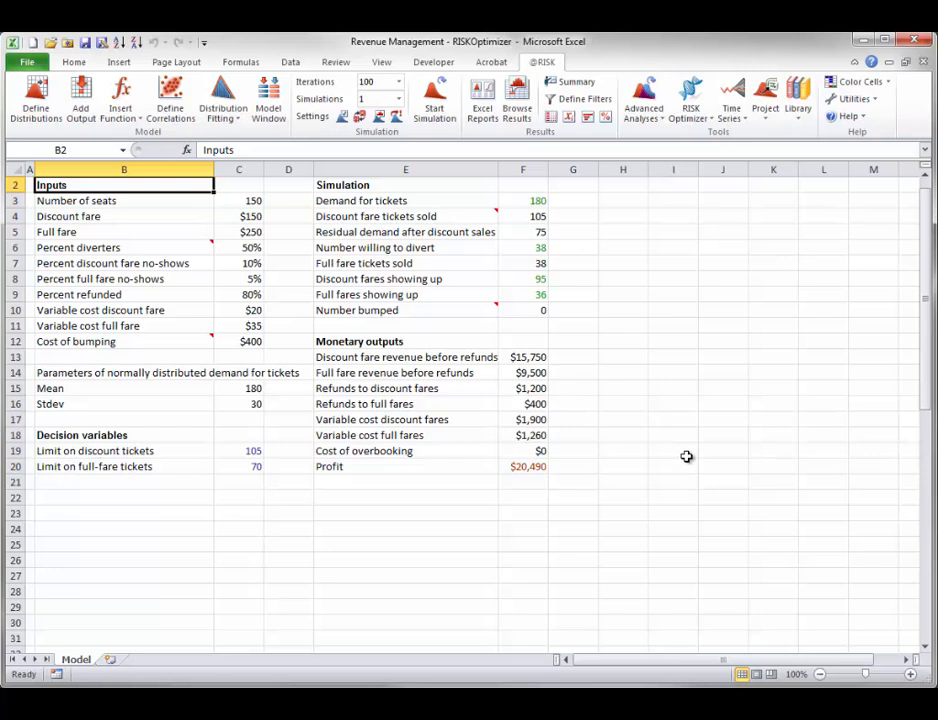
Step: Run the optimization and accept the best solution without restoring the original values or generating reports
left_click(709, 117)
left_click(703, 169)
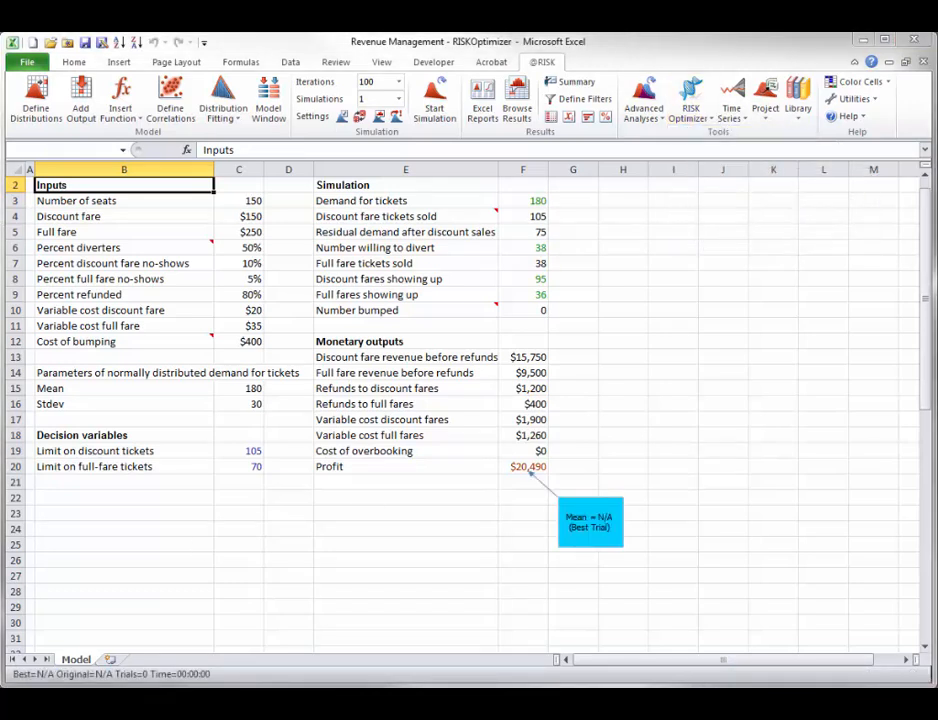
left_click_drag(136, 463, 237, 433)
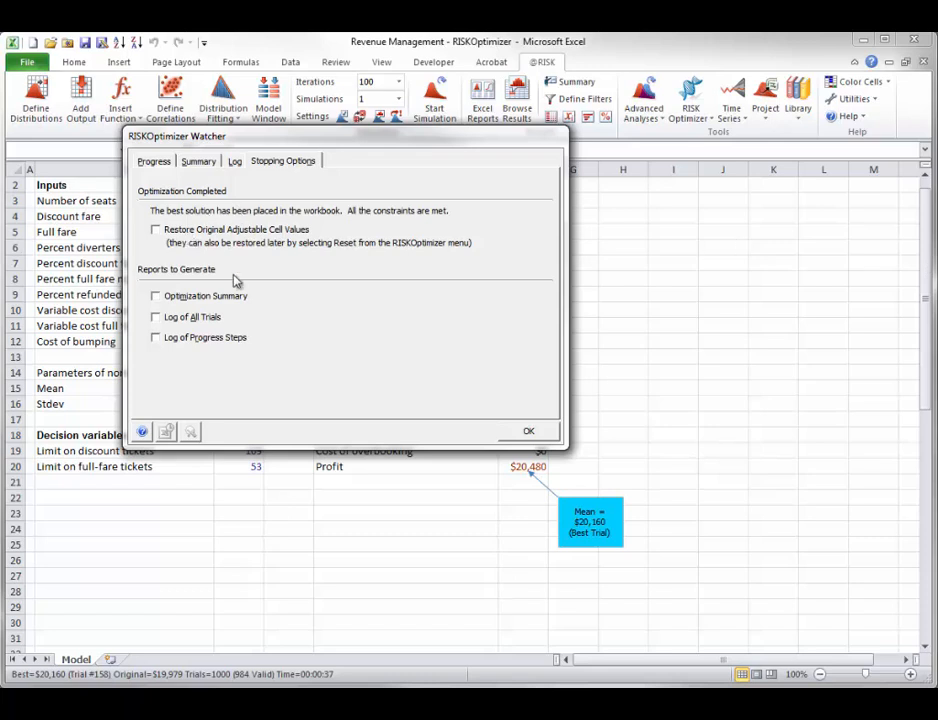
left_click(526, 431)
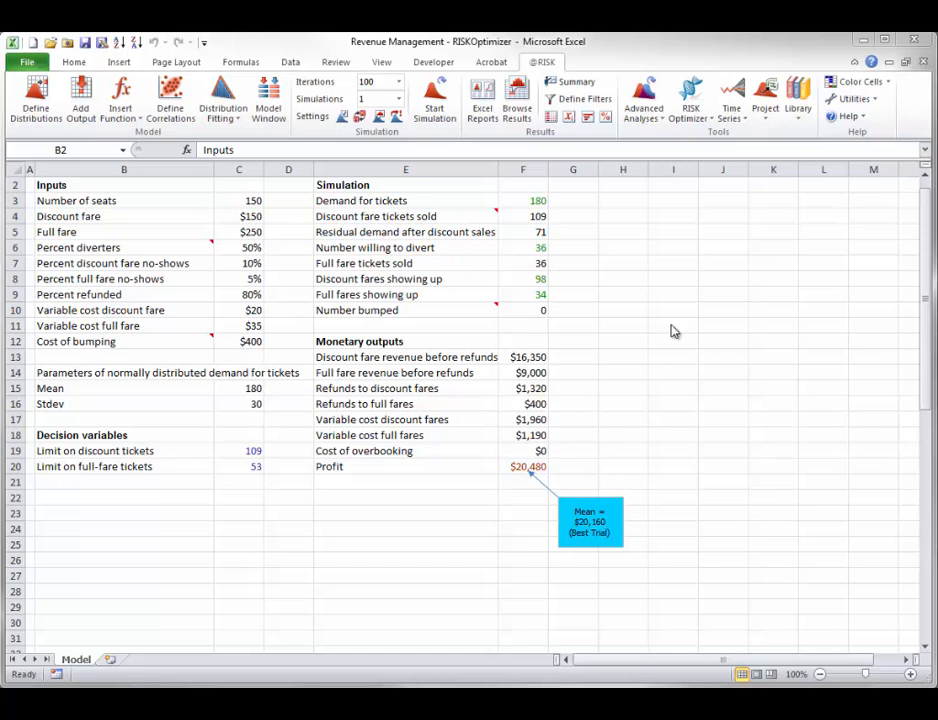
Step: Look over the Reset command for restoring the original values and reopen the RISKOptimizer model definition
left_click(711, 117)
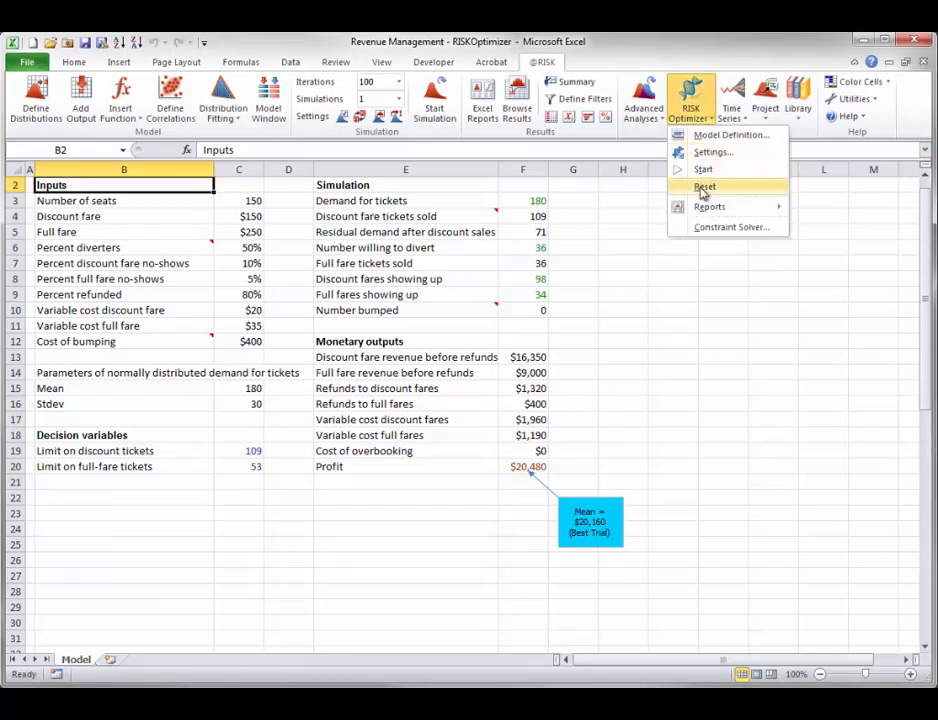
left_click(677, 329)
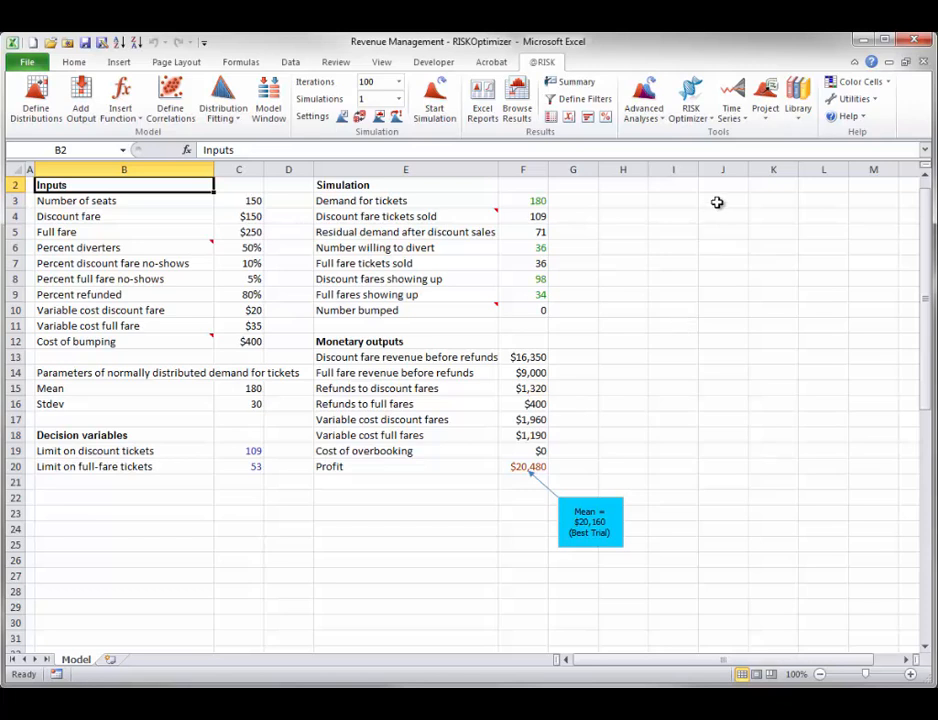
left_click(710, 117)
left_click(717, 137)
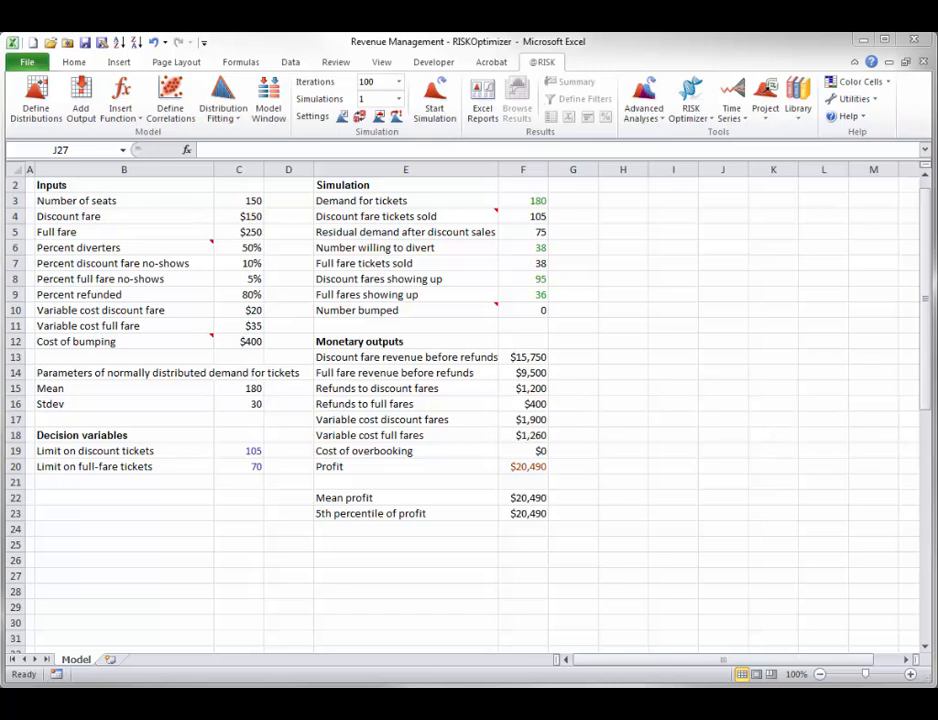
Step: Inspect the formulas for mean profit in F22 and the 5th percentile of profit in F23
double_click(519, 500)
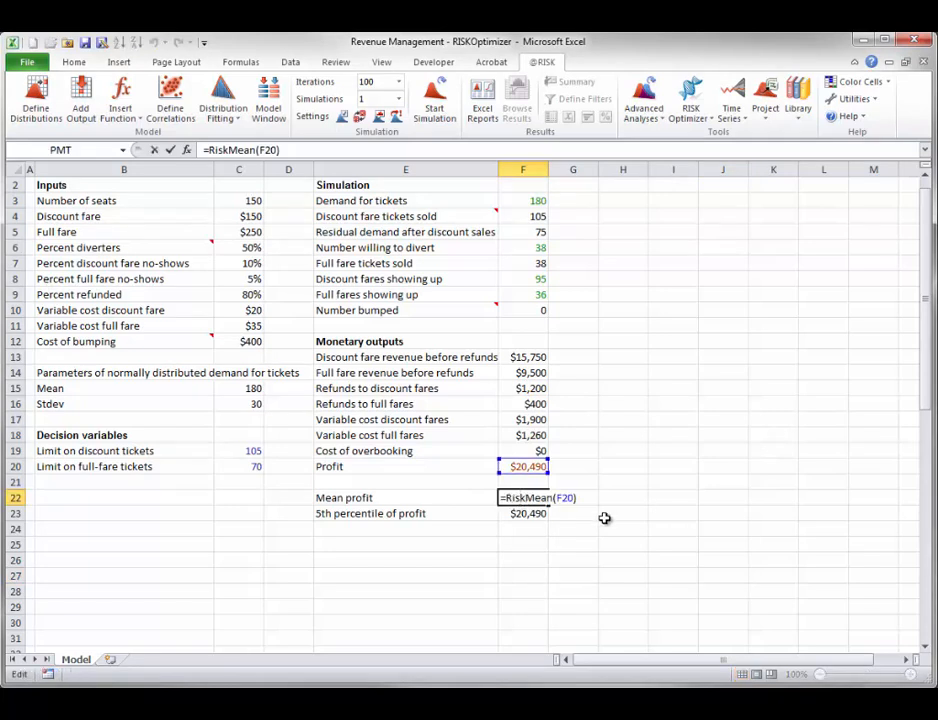
key("Escape")
left_click(521, 513)
double_click(521, 513)
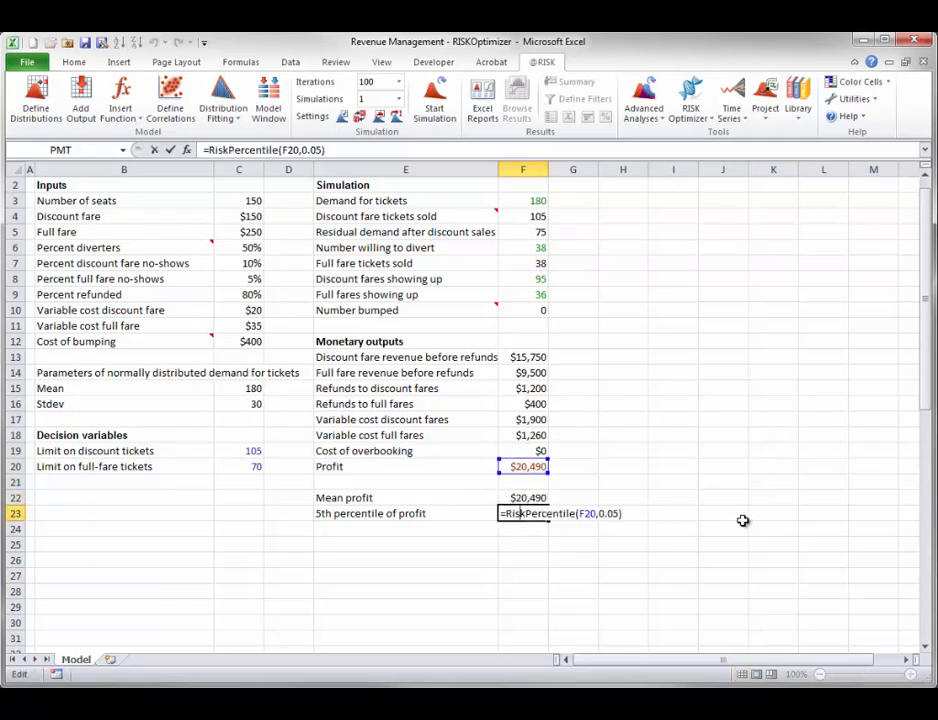
key("Escape")
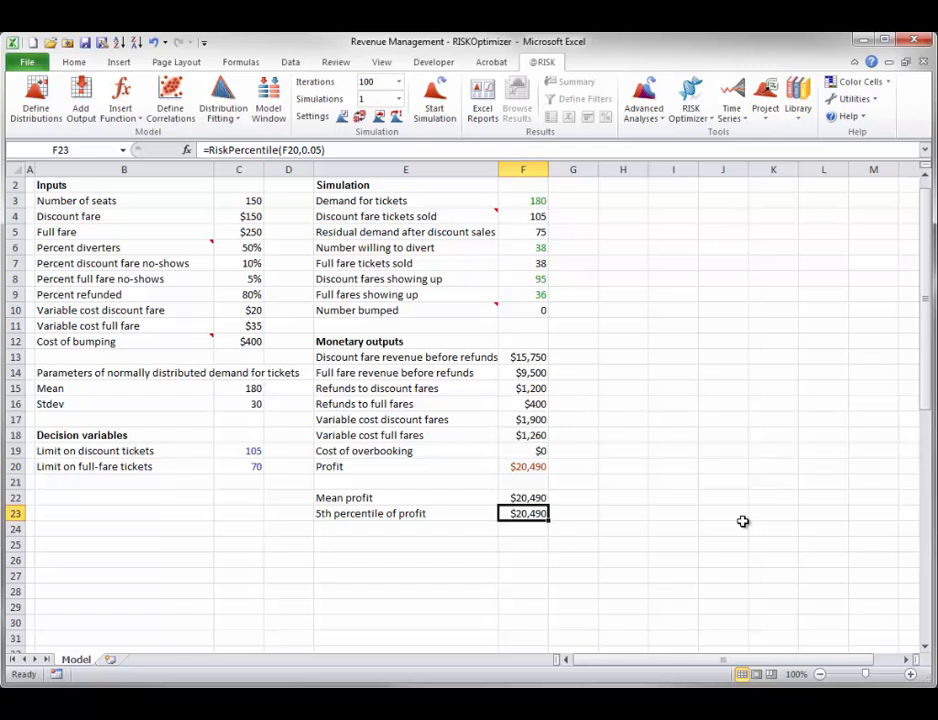
Step: In the RISKOptimizer model definition, make mean profit cell F22 the cell to maximize and set its statistic to Value
left_click(698, 106)
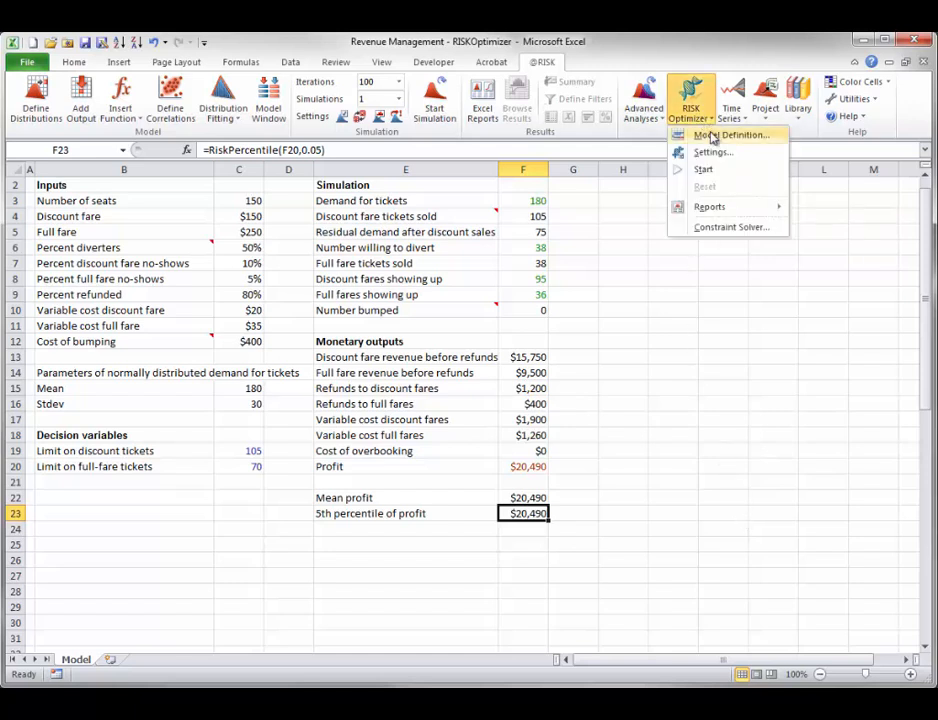
left_click(712, 137)
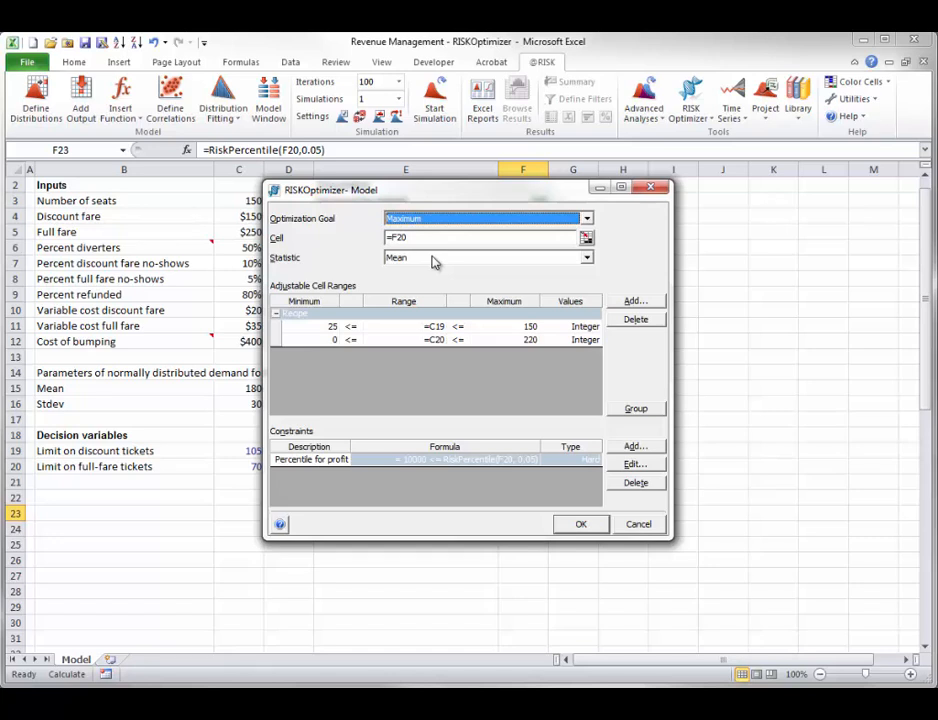
left_click(586, 238)
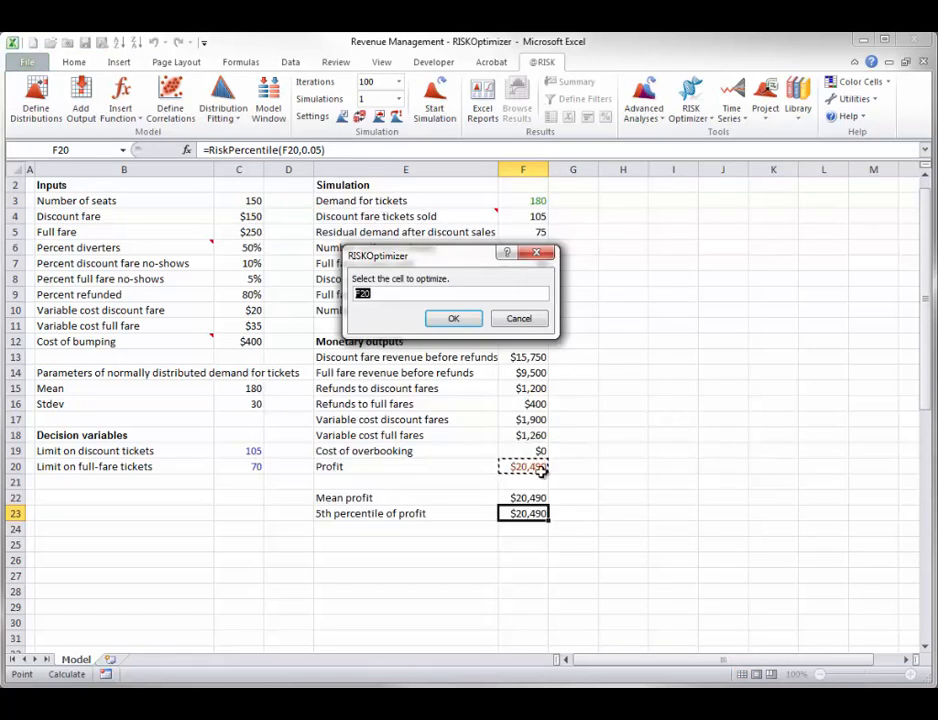
left_click(527, 497)
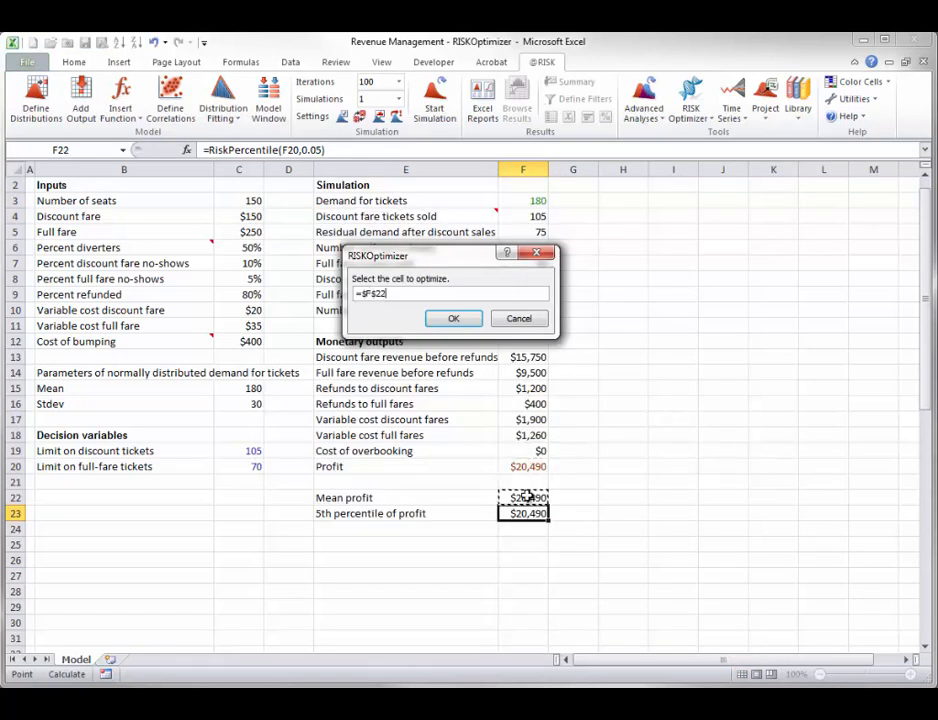
left_click(461, 324)
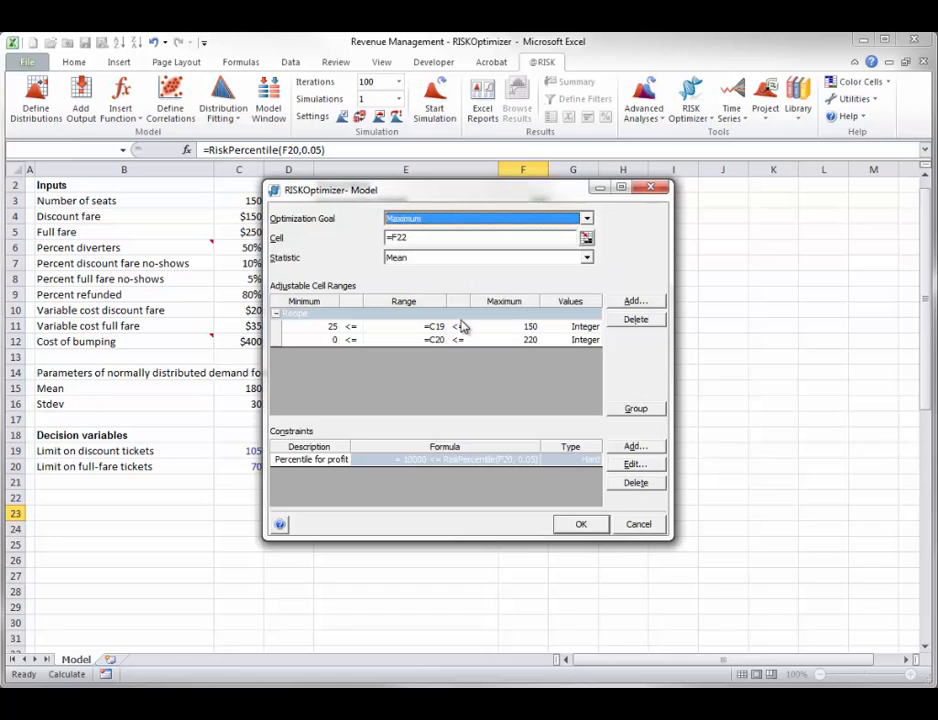
left_click(590, 261)
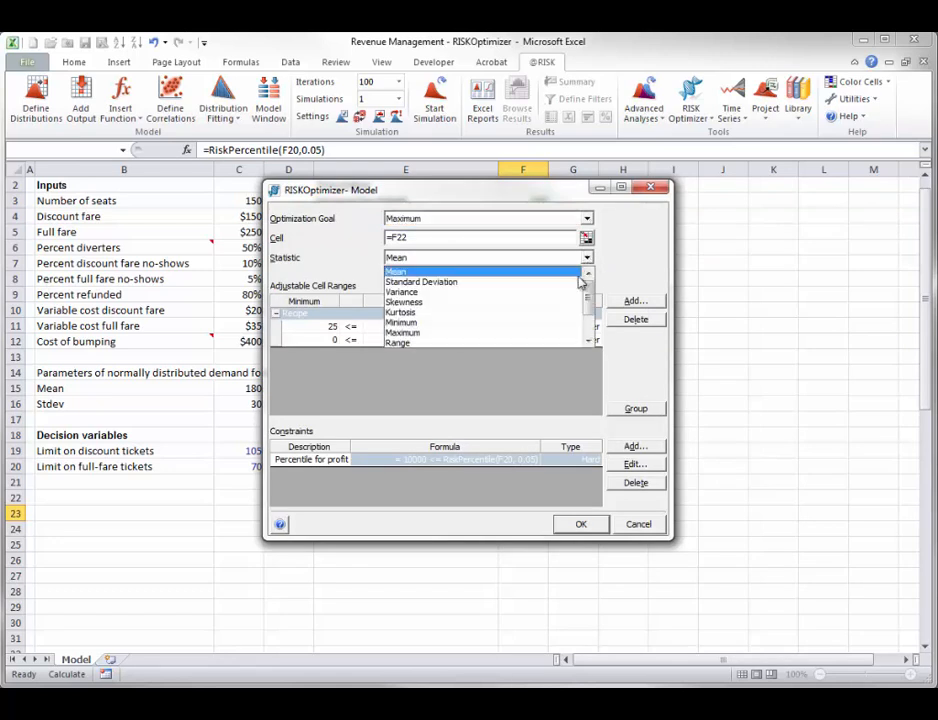
scroll(591, 330, "down", 2)
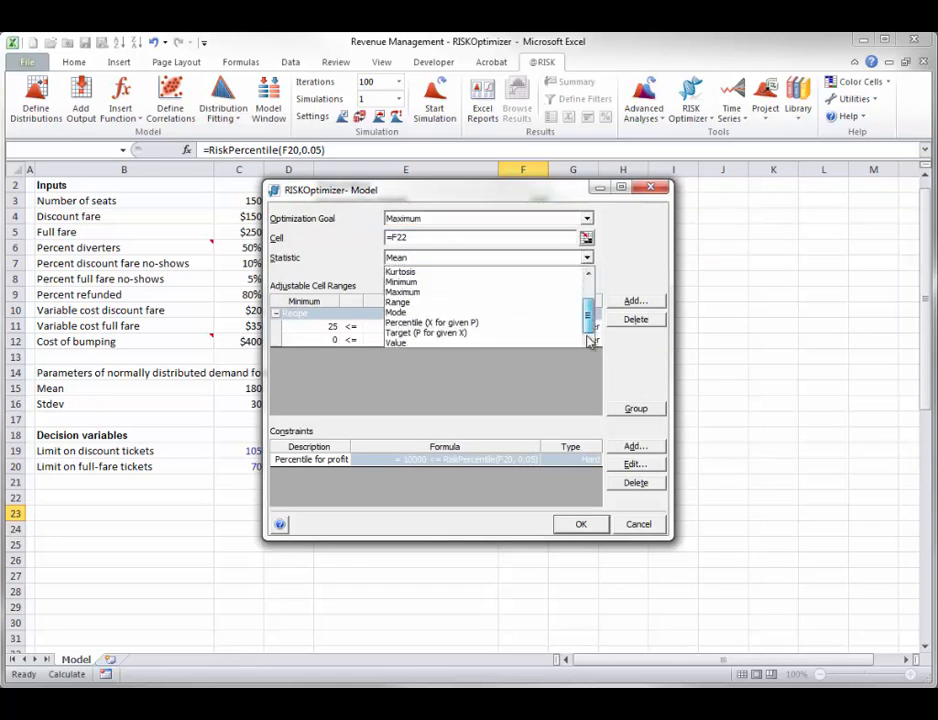
left_click(400, 343)
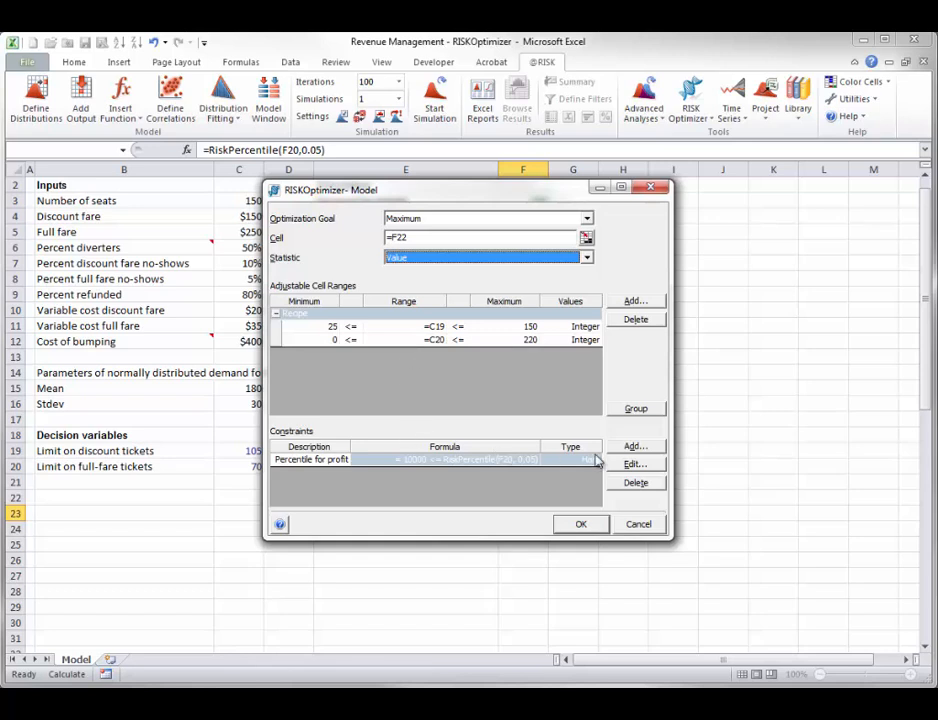
Step: Edit the percentile for profit constraint to constrain F23 with the Value statistic, and check the entry style options, keeping Simple
left_click(634, 464)
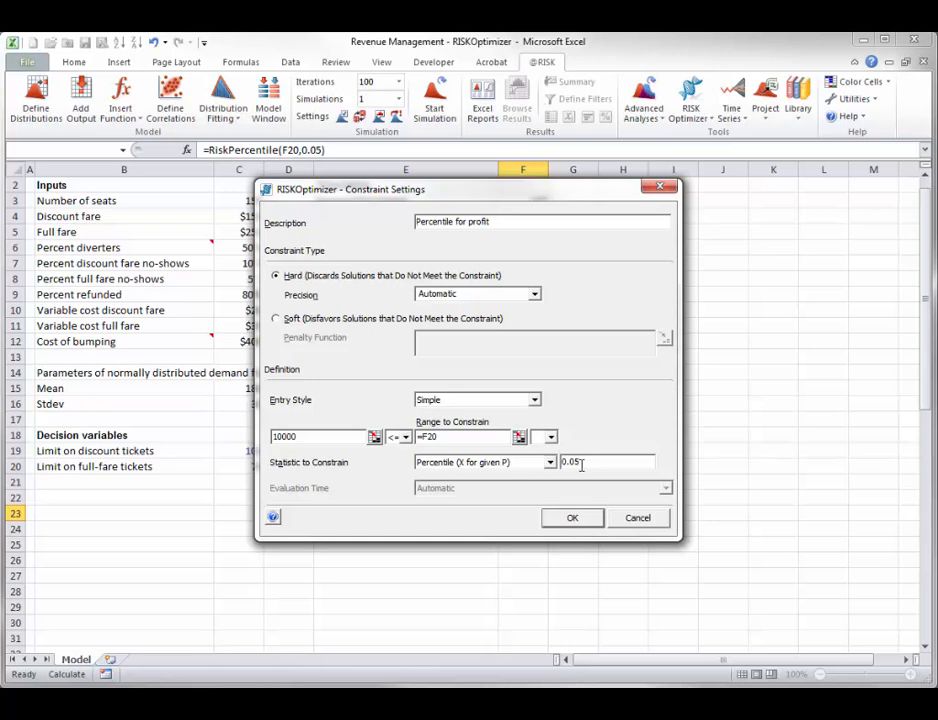
left_click(521, 438)
left_click(522, 513)
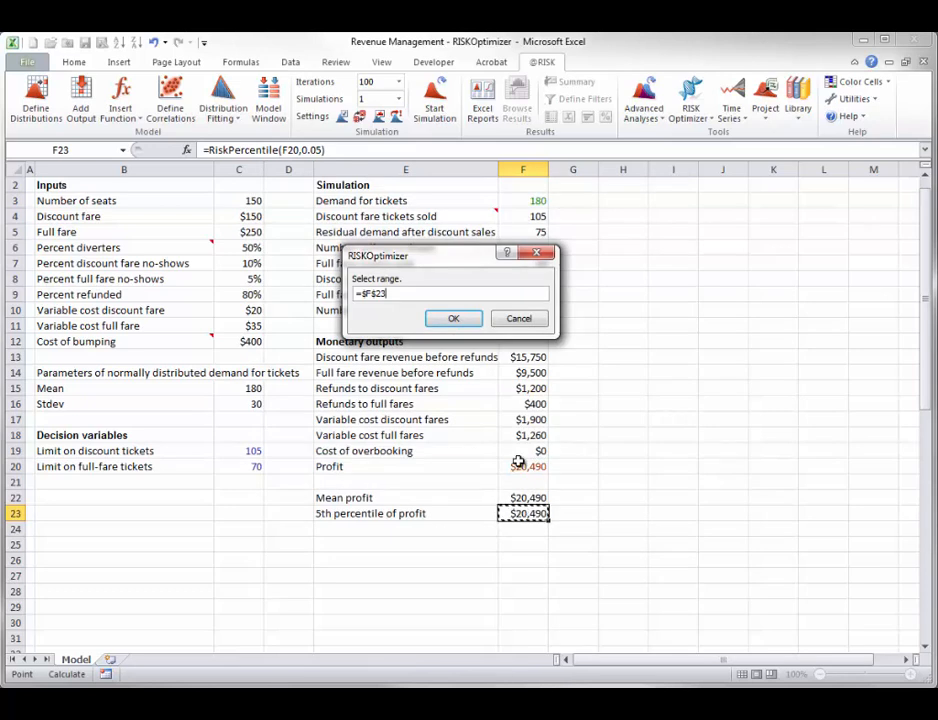
left_click(459, 324)
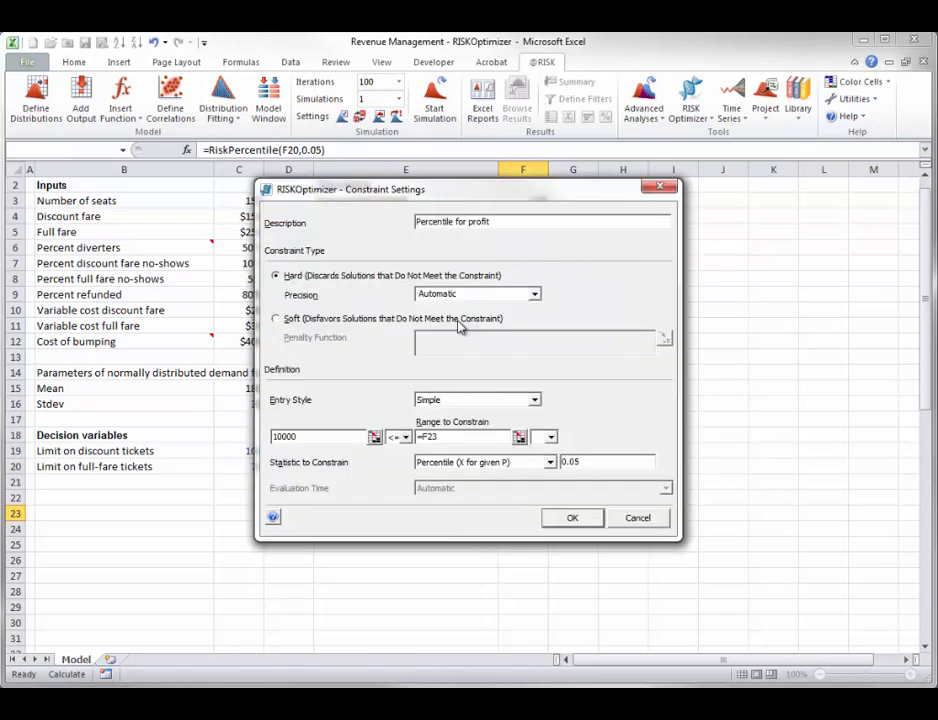
left_click(550, 463)
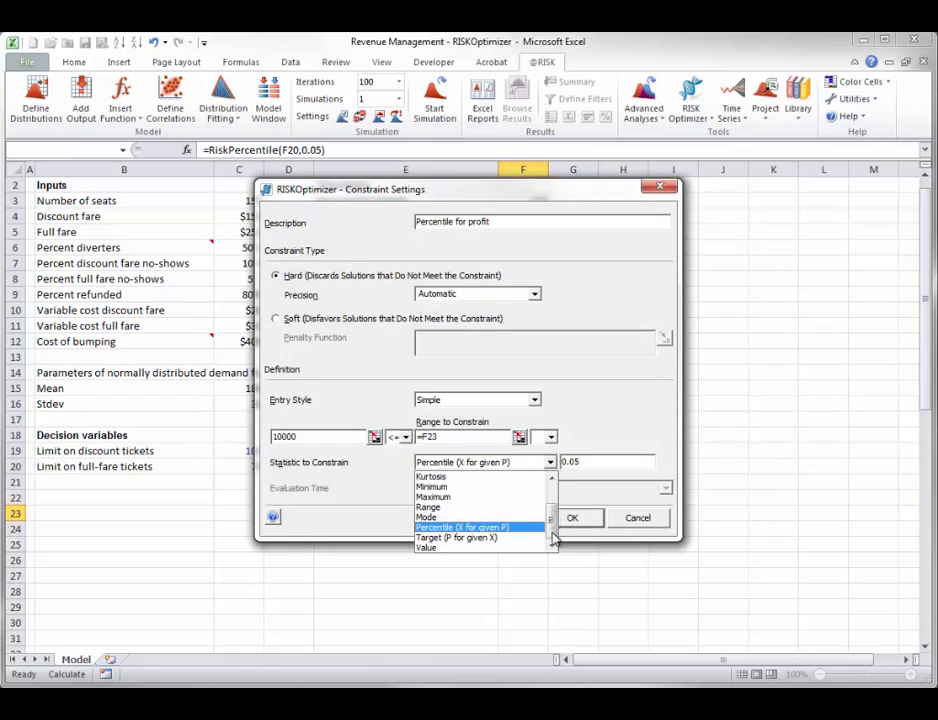
left_click(440, 547)
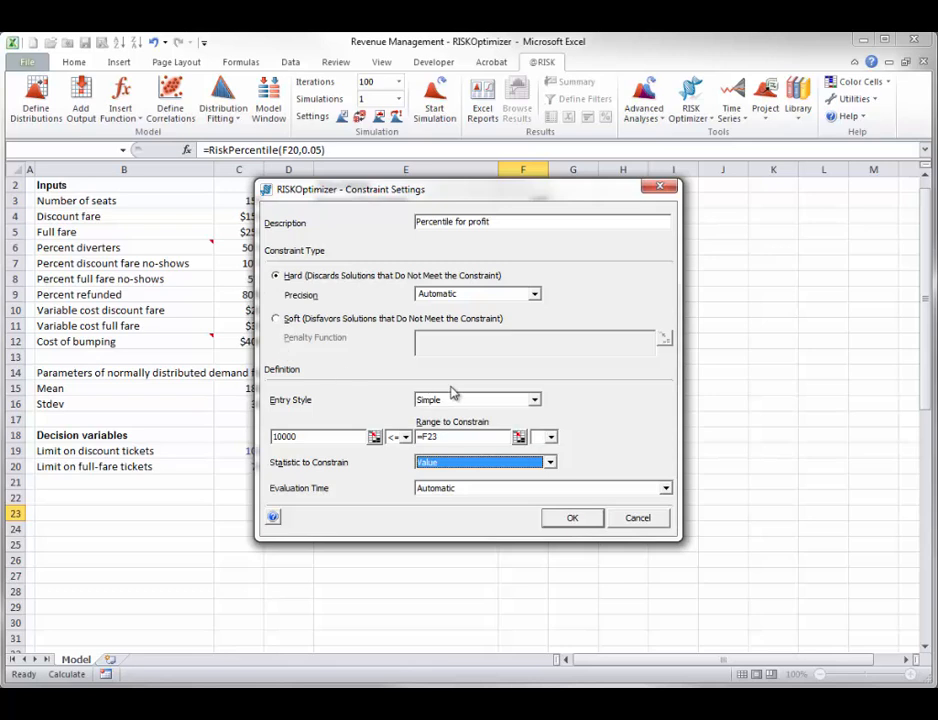
left_click(536, 402)
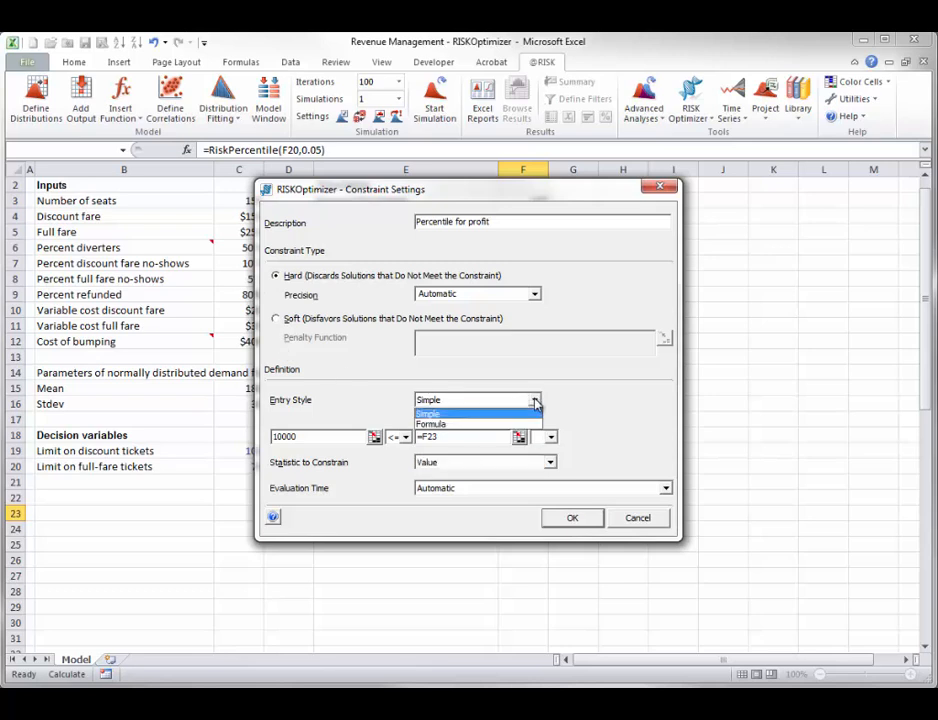
left_click(536, 402)
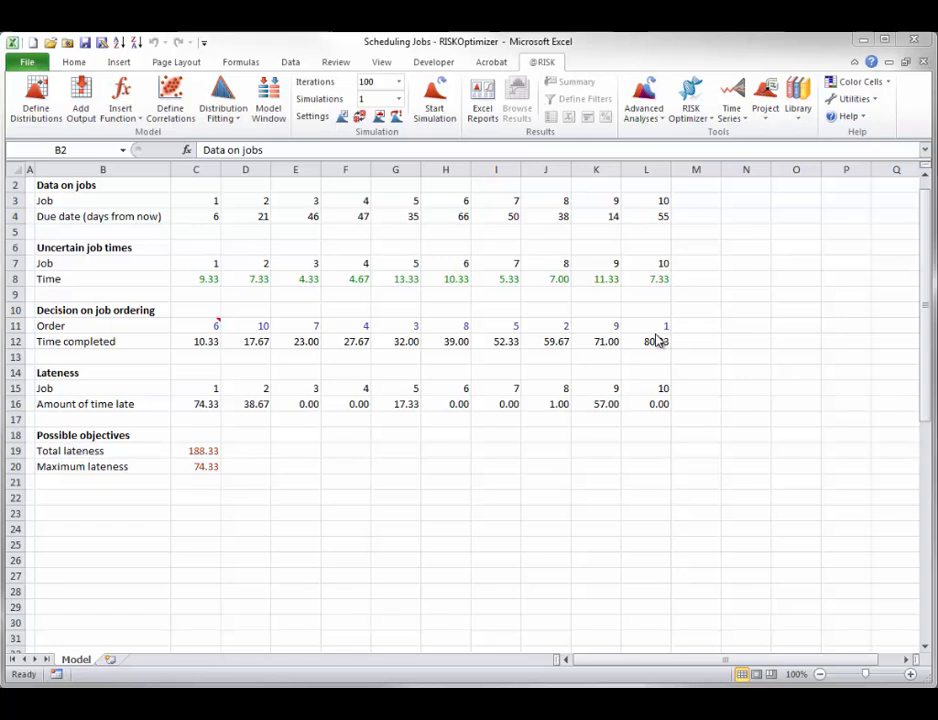
Step: Review the job-scheduling RISKOptimizer model definition and the solving methods offered for its adjustable cell group, keeping Order
left_click(712, 118)
left_click(710, 137)
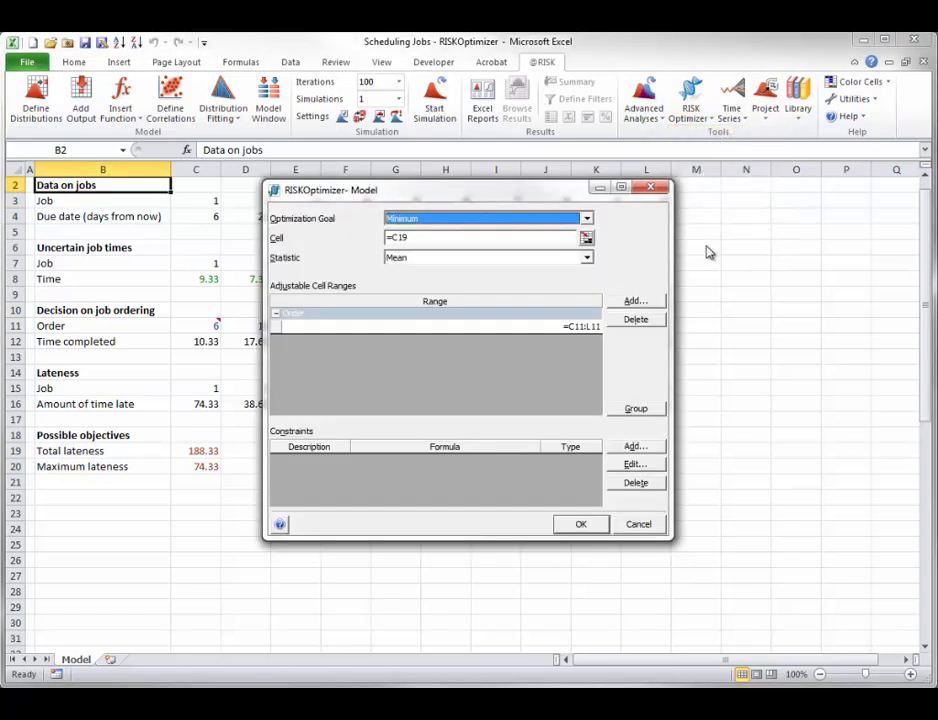
left_click_drag(507, 190, 626, 150)
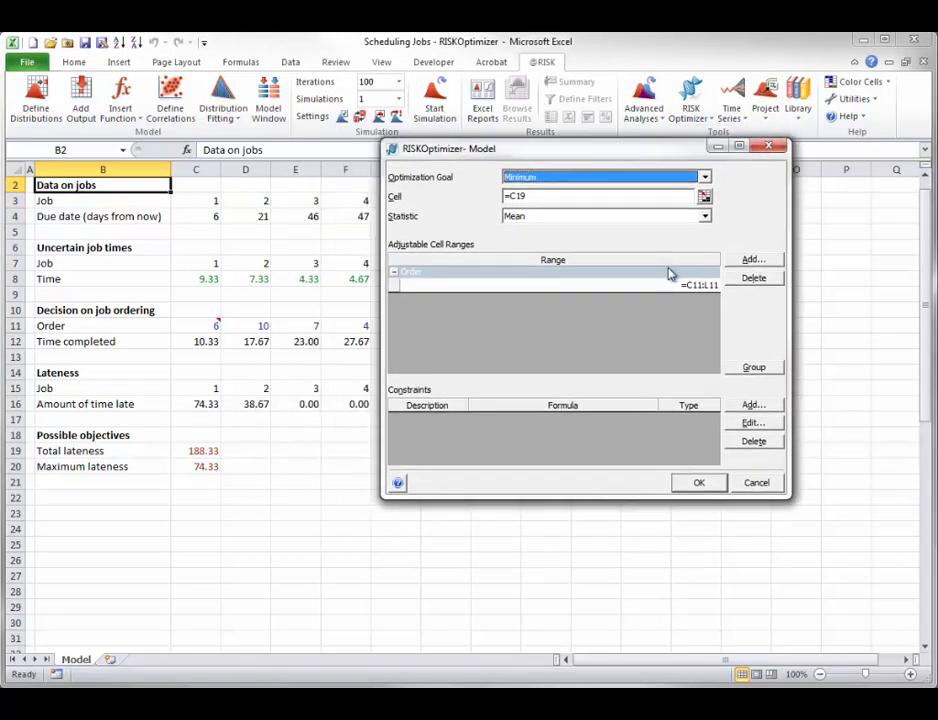
left_click(758, 370)
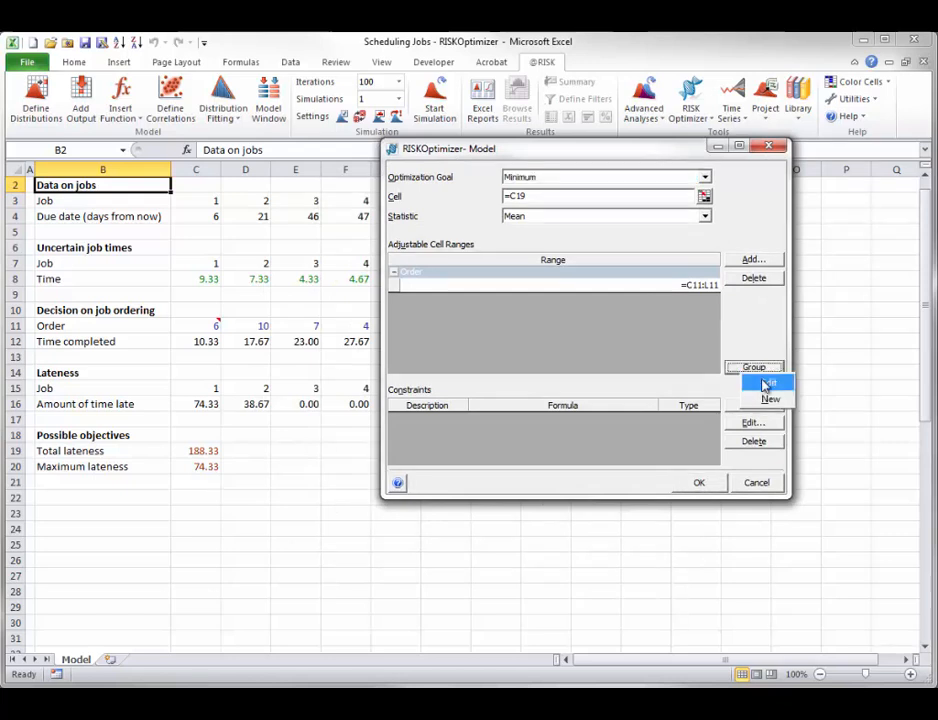
left_click(767, 384)
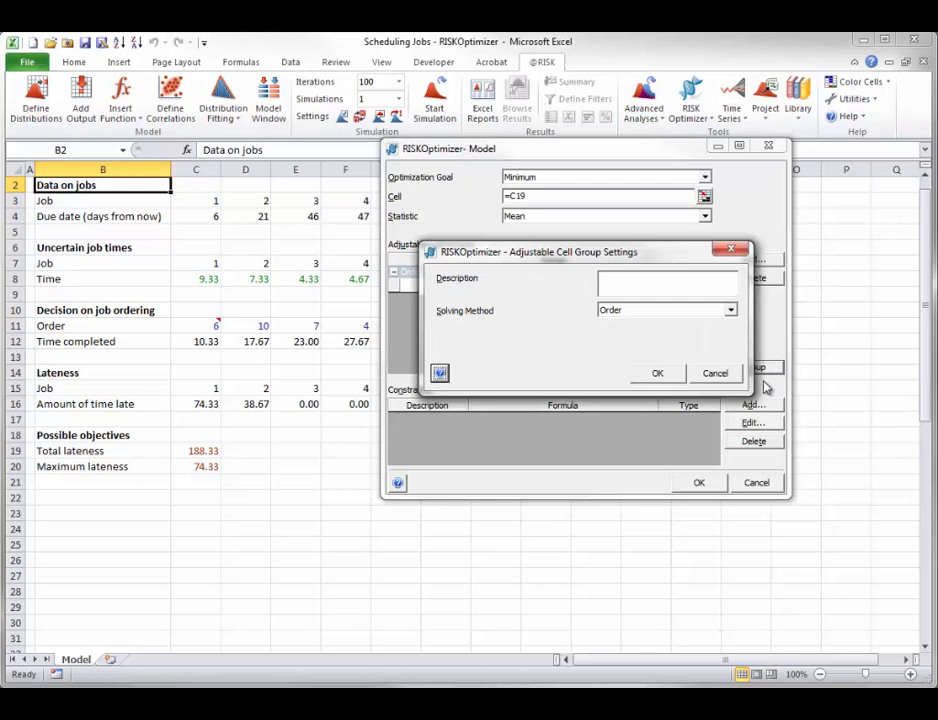
left_click(731, 311)
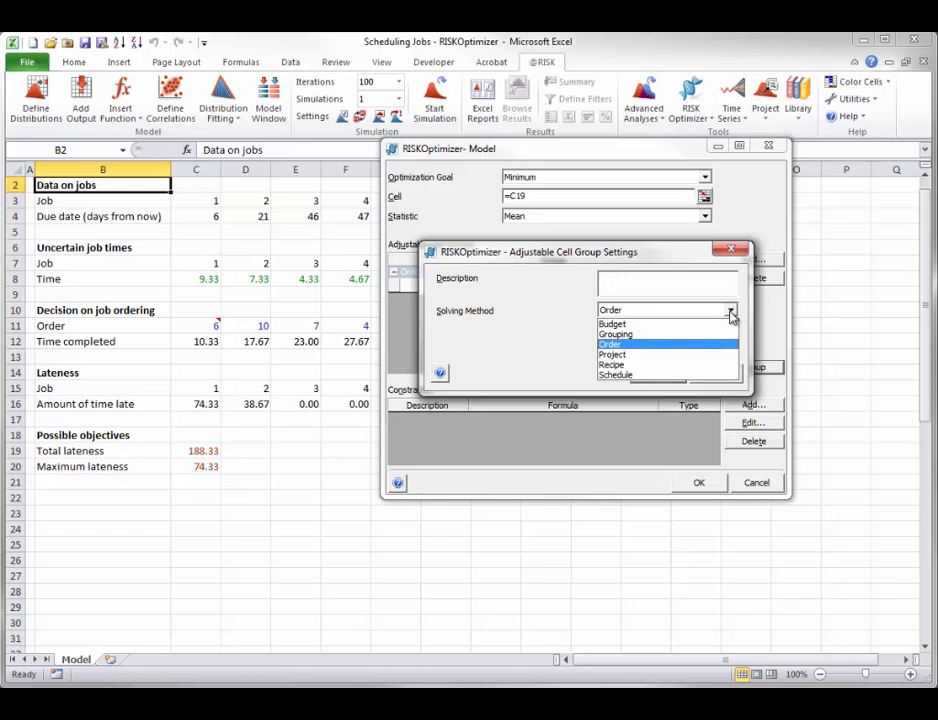
left_click(731, 315)
left_click(659, 376)
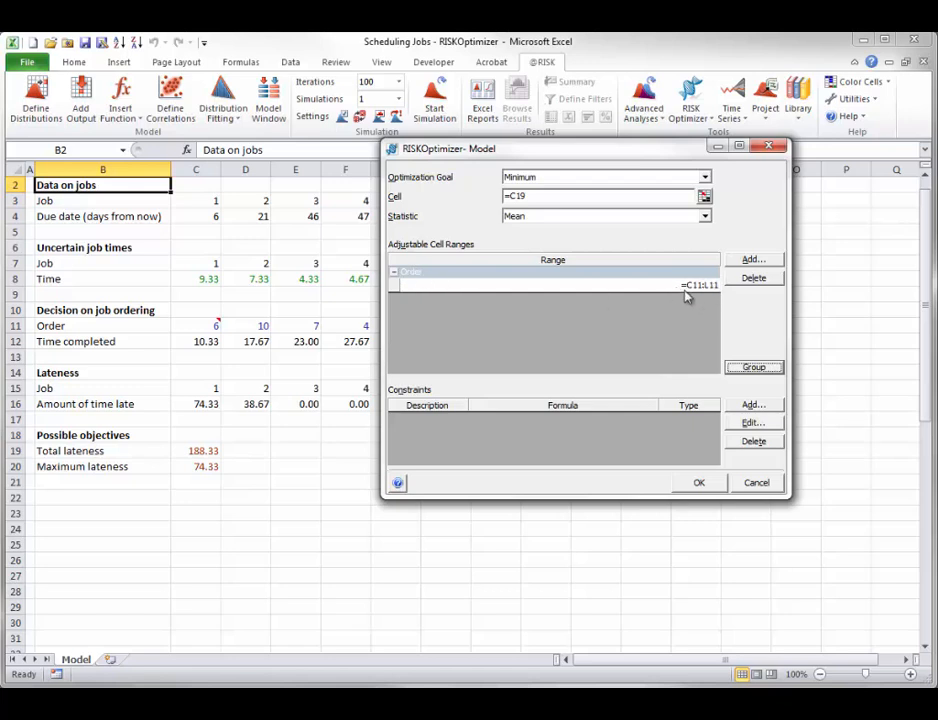
left_click(700, 483)
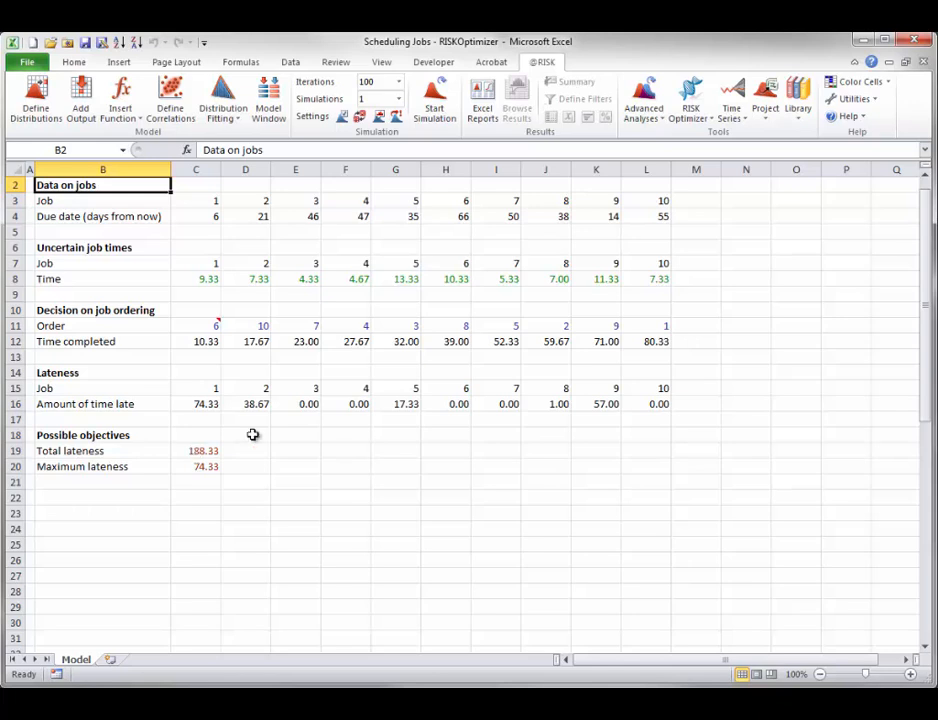
Step: Reopen the job-scheduling model definition, look over the options for editing or adding a cell group, and cancel without changes
left_click(695, 115)
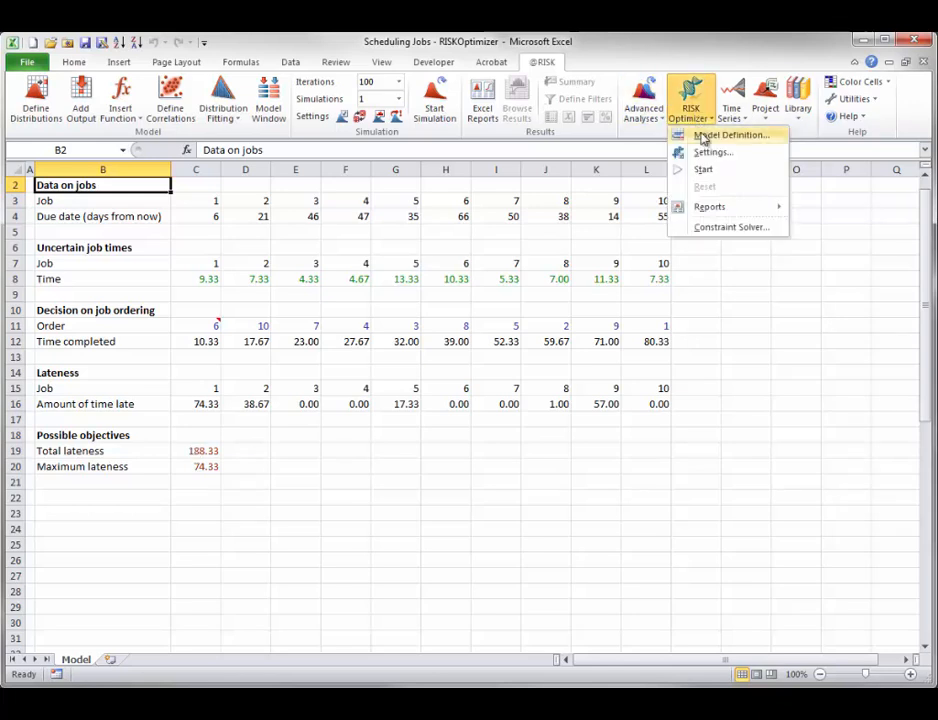
left_click(704, 134)
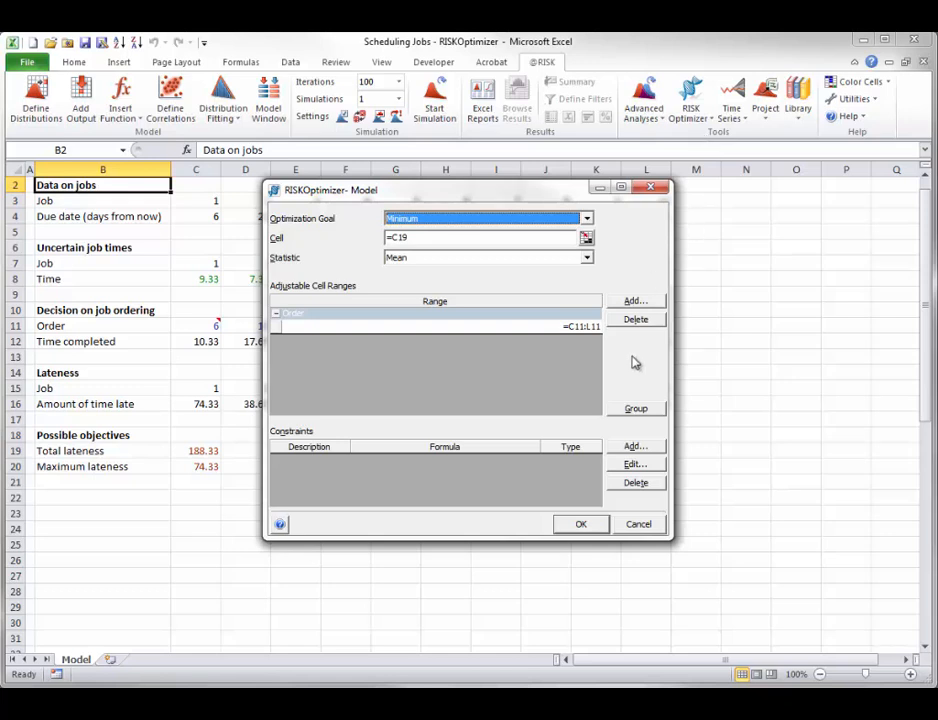
left_click(632, 410)
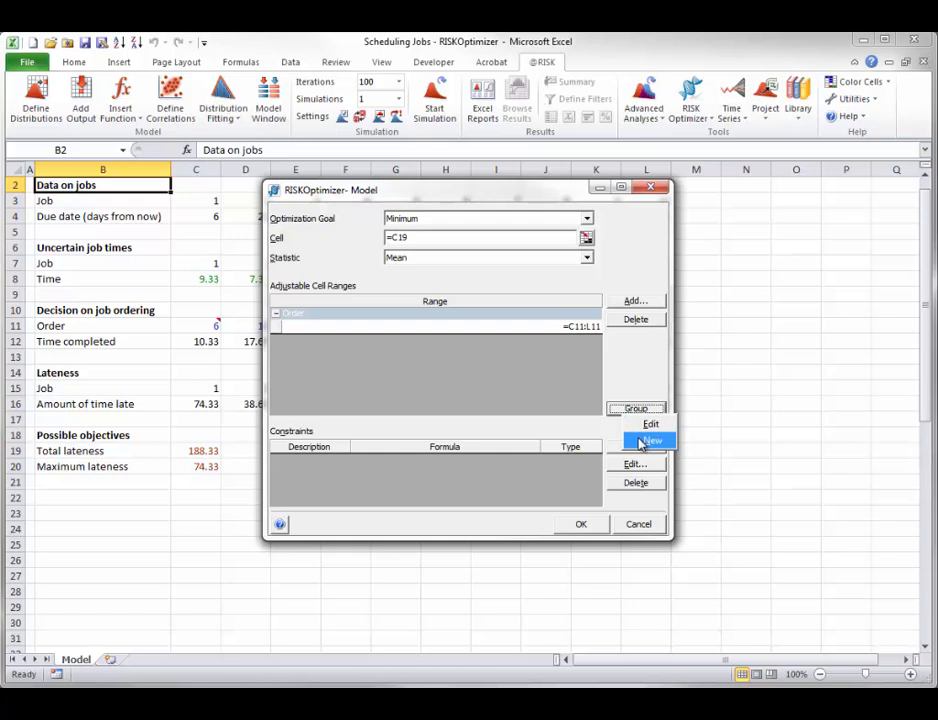
left_click(638, 527)
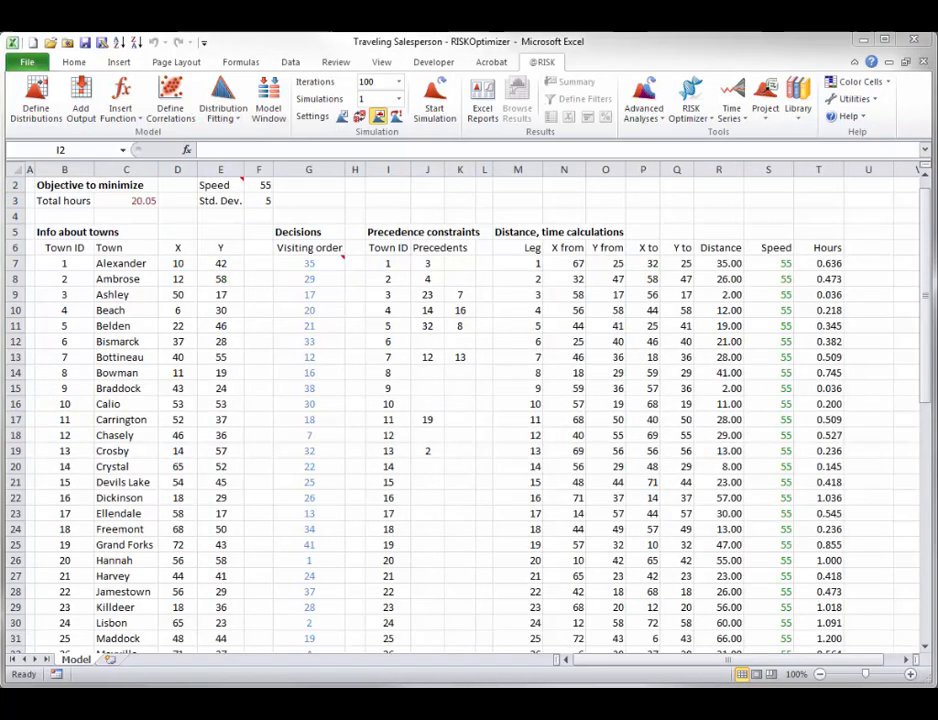
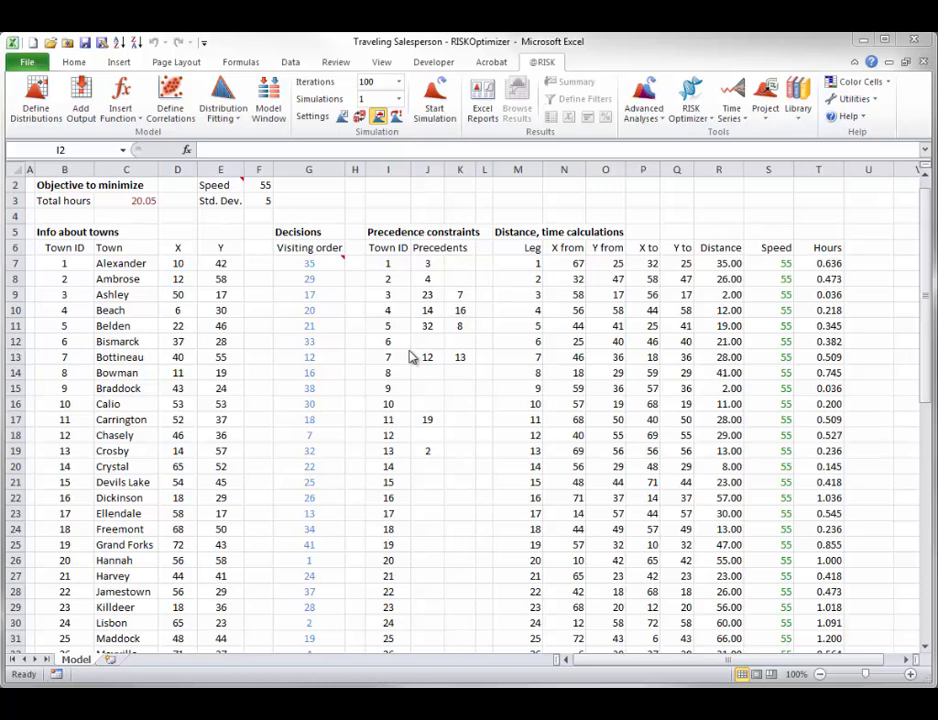
Step: Inspect the Project solving method and preceding tasks range of the traveling salesperson model's adjustable cell group, and close the definition without changes
left_click(704, 118)
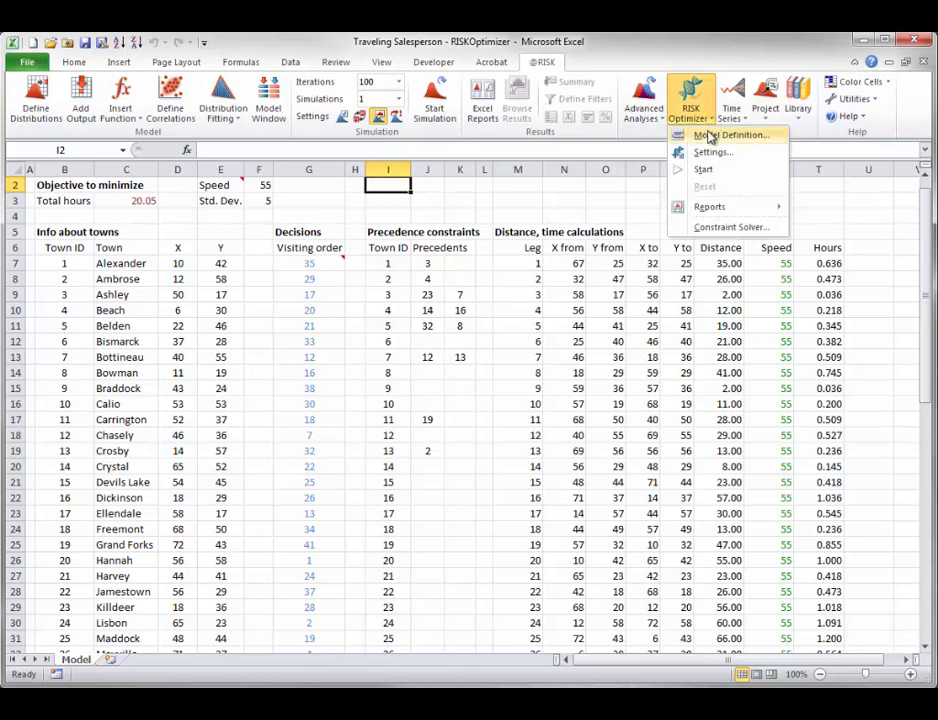
left_click(714, 135)
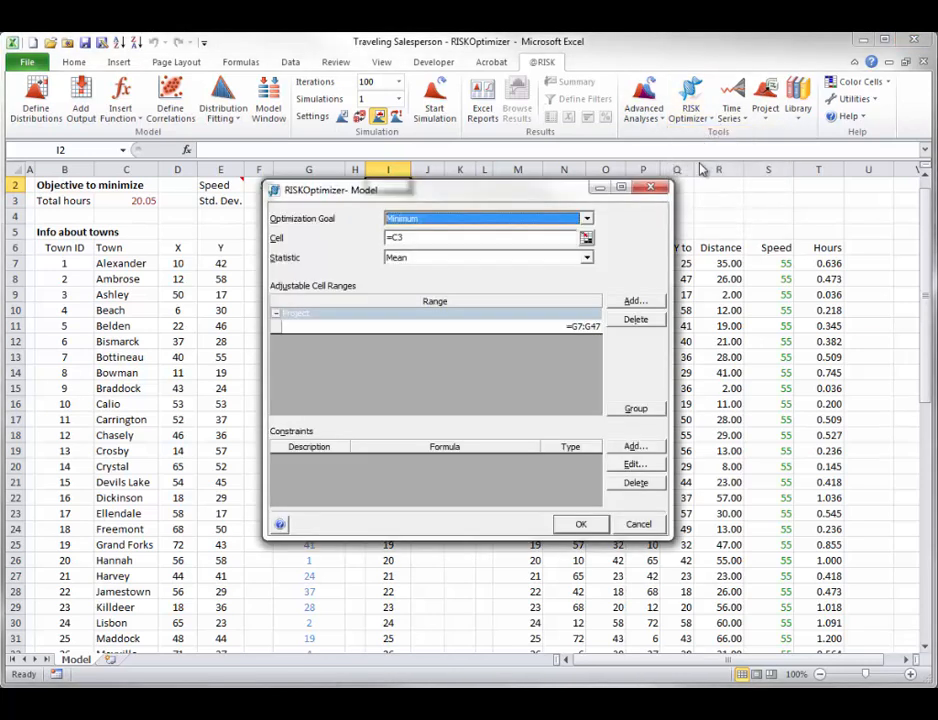
left_click(630, 409)
left_click(648, 426)
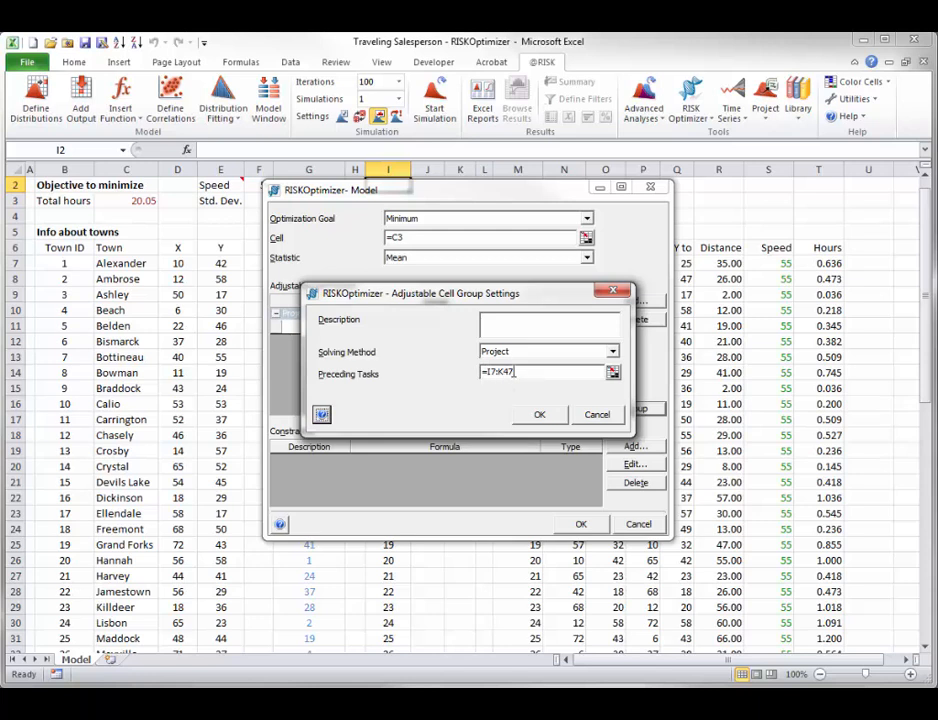
left_click(613, 372)
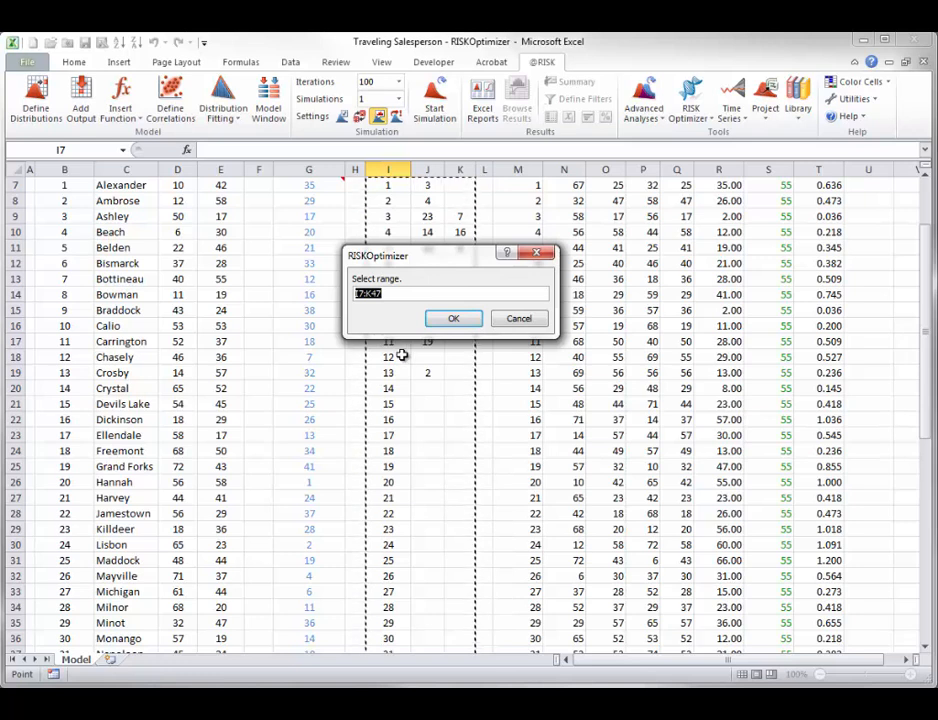
left_click(509, 320)
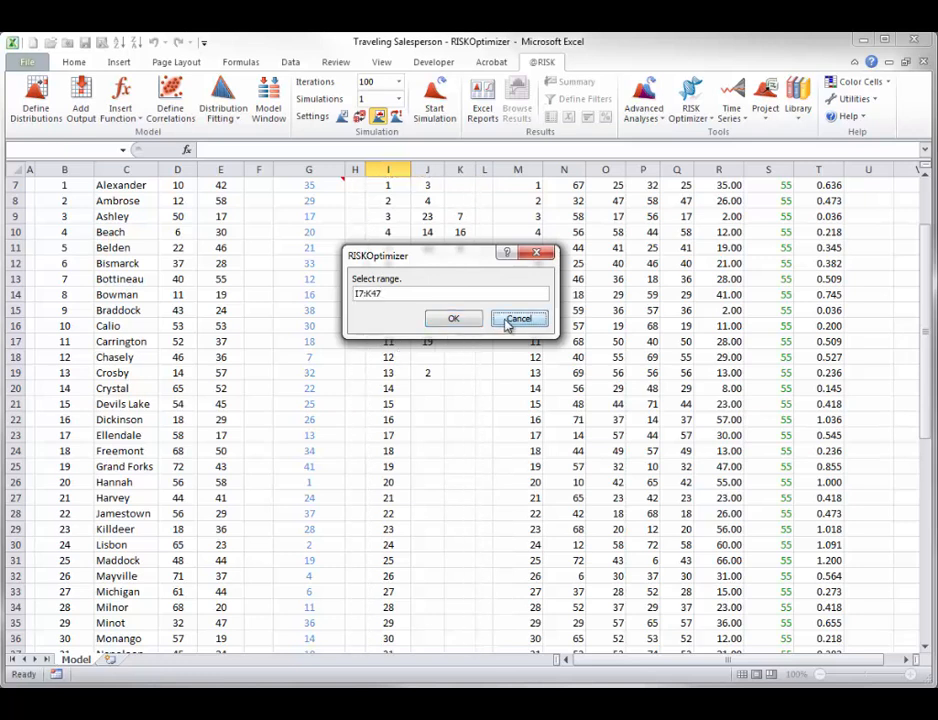
left_click(598, 416)
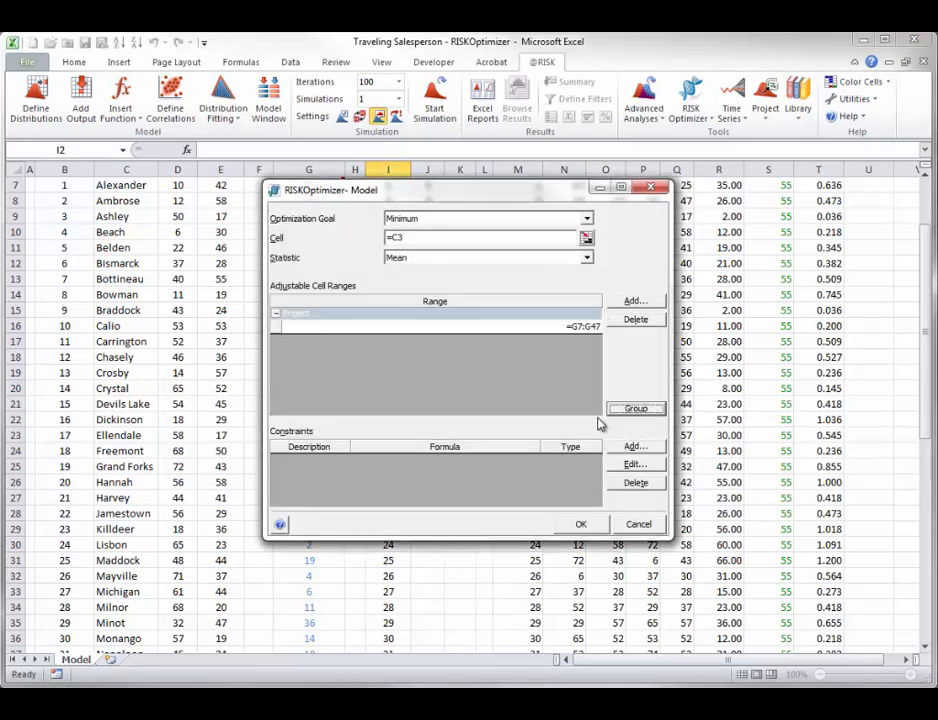
left_click(637, 525)
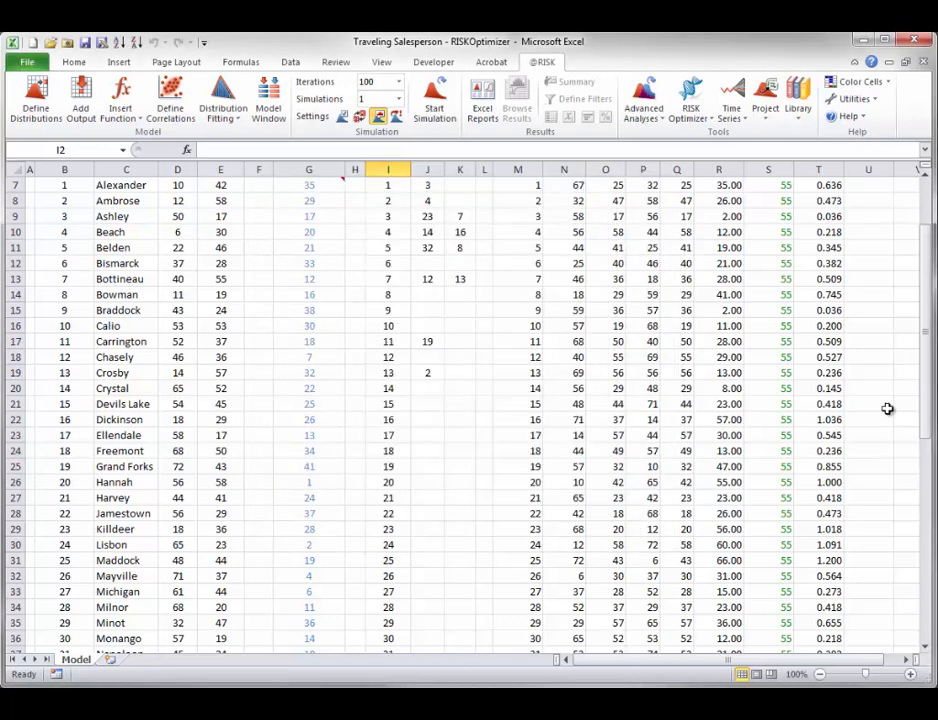
scroll(292, 281, "up", 2)
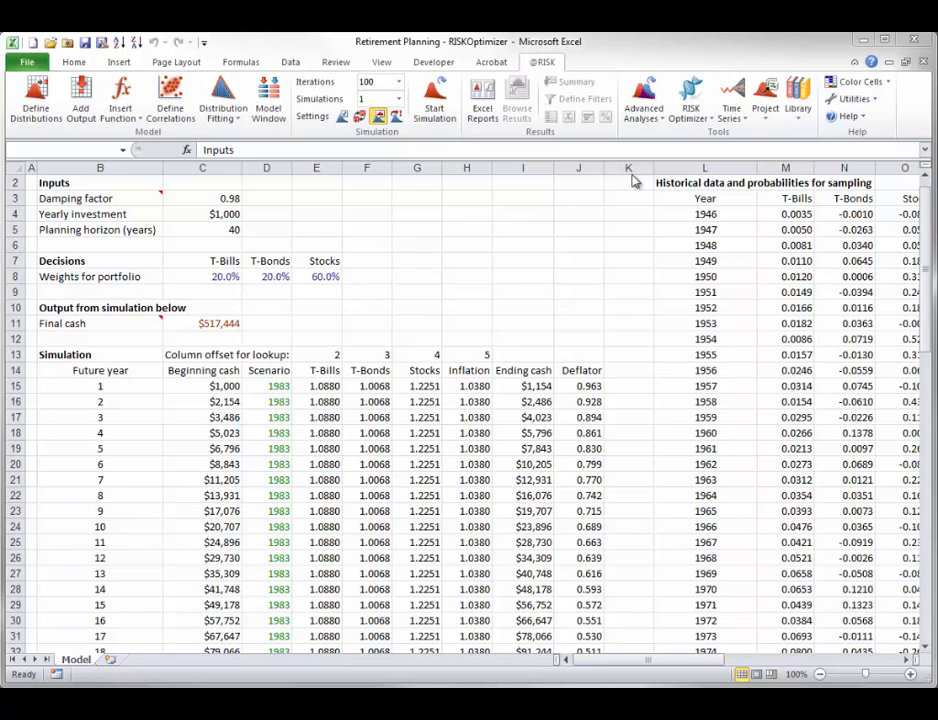
Step: Inspect the retirement planning model definition and its adjustable cell group's Budget solving method, and close both without changes
left_click(711, 117)
left_click(711, 117)
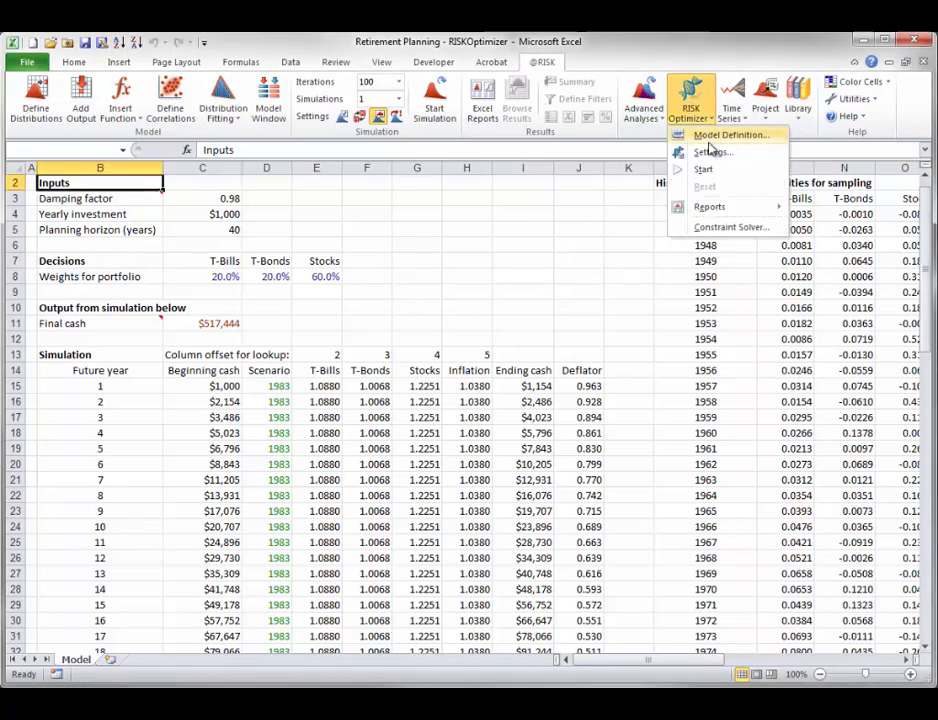
left_click(706, 138)
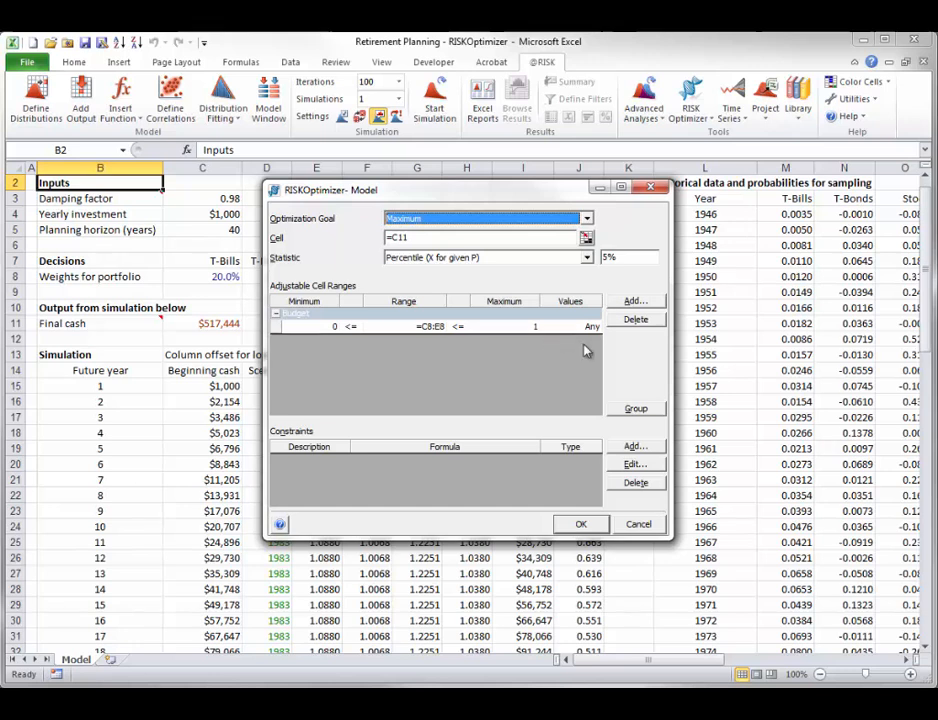
left_click(632, 409)
left_click(648, 426)
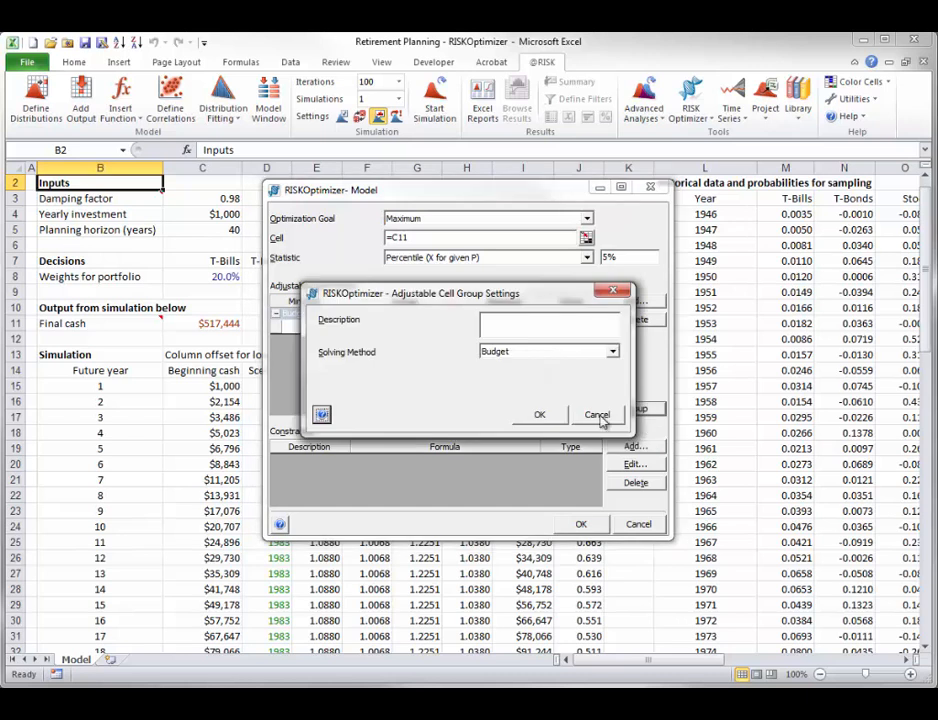
left_click(598, 415)
left_click(630, 525)
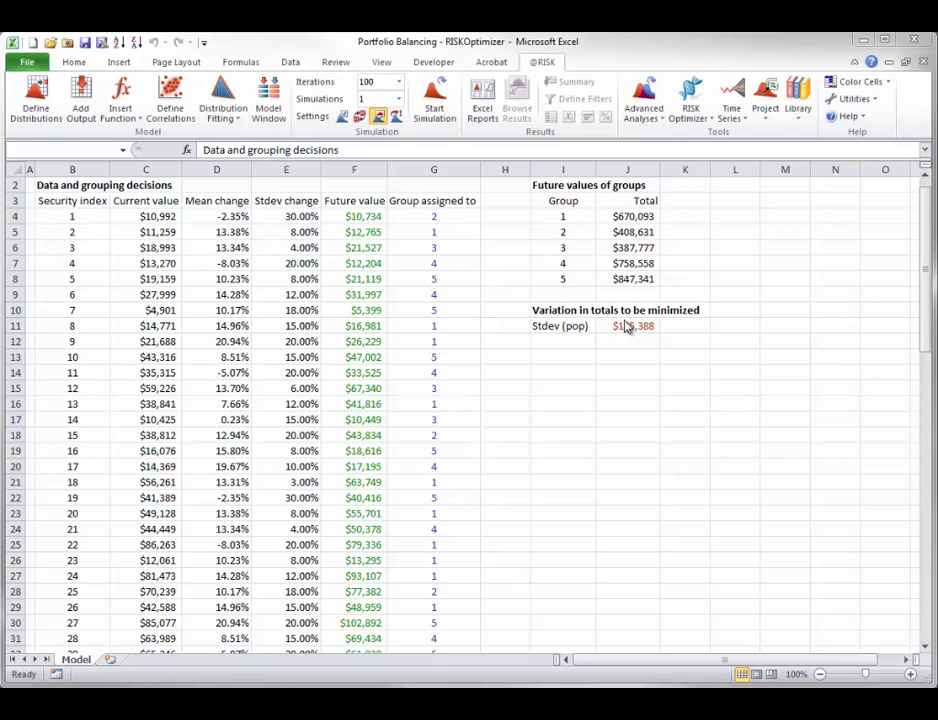
Step: Review the portfolio balancing model definition beside the data, and open the settings of its Grouping adjustable cell group
left_click(706, 120)
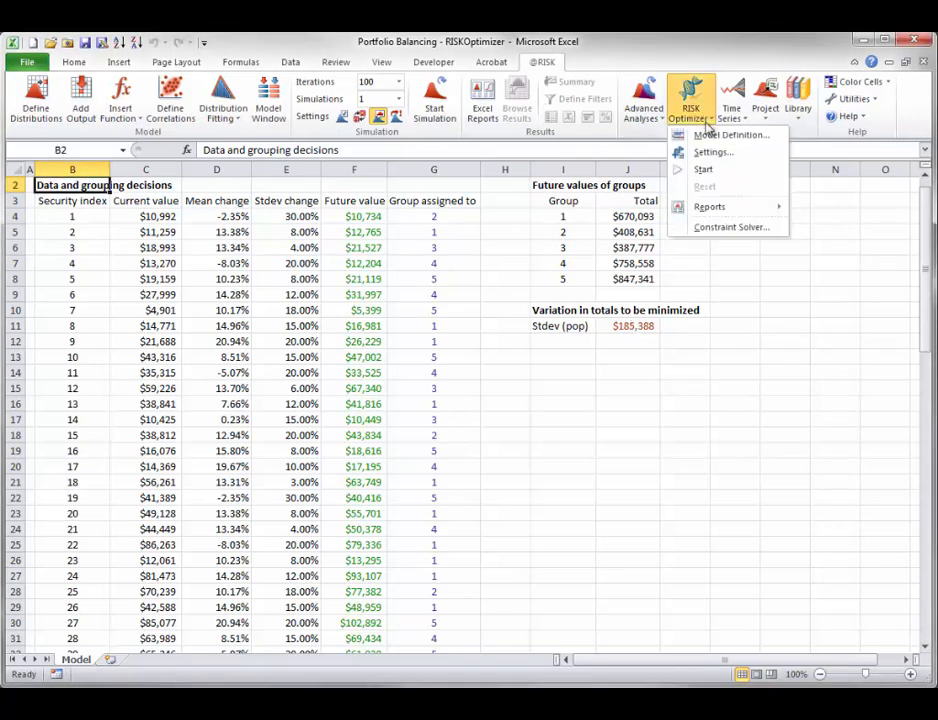
left_click(710, 134)
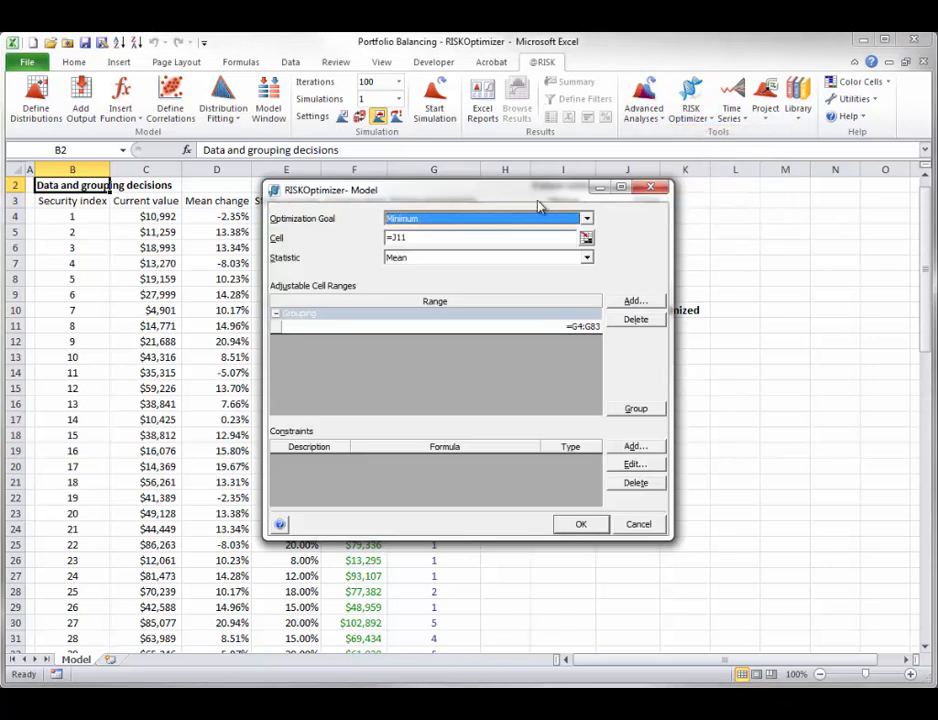
left_click_drag(540, 196, 741, 188)
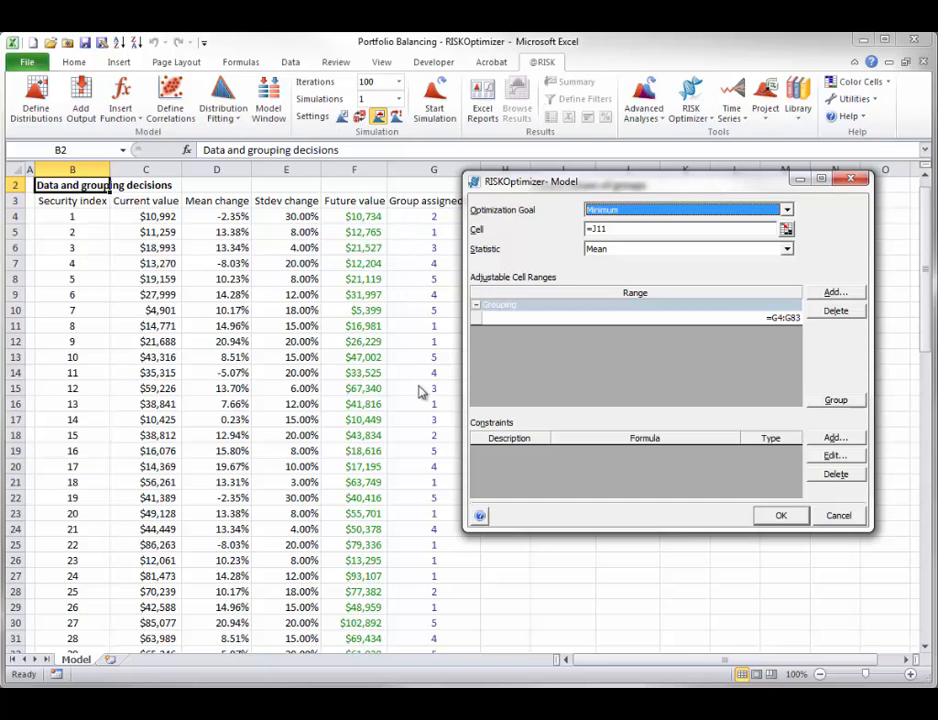
left_click(833, 401)
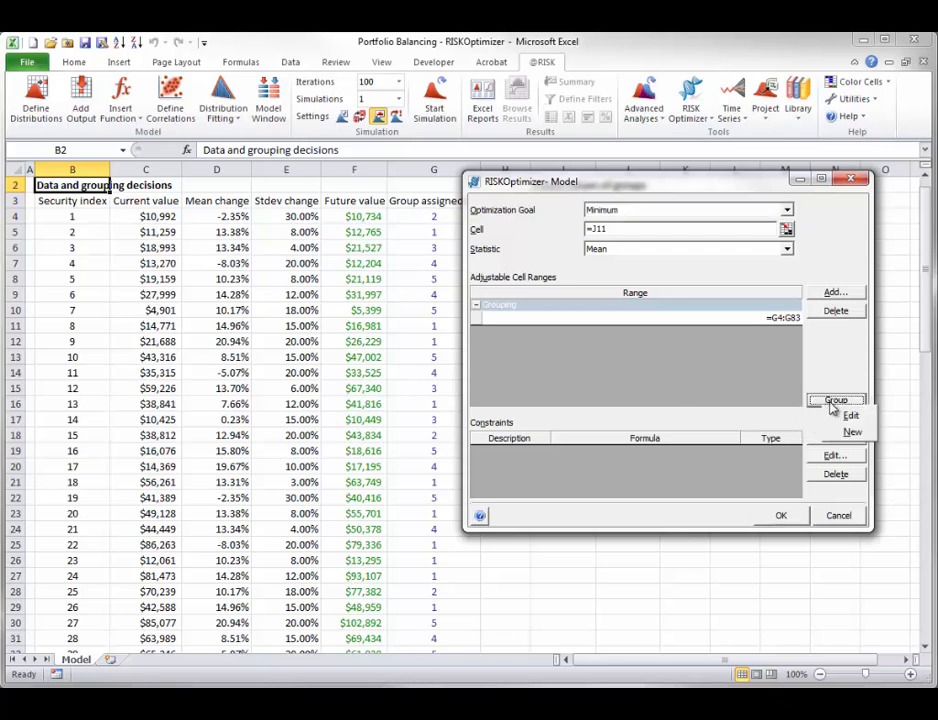
left_click(846, 419)
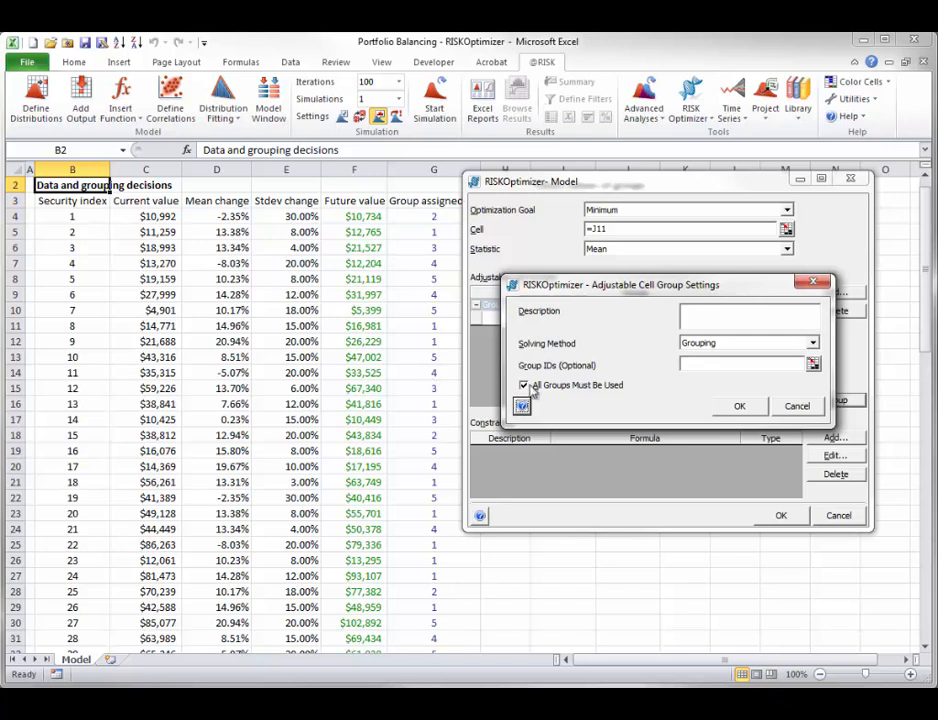
Step: Set the Grouping method's optional group IDs to I4:I8, accept the group settings, and cancel the model definition
left_click(813, 366)
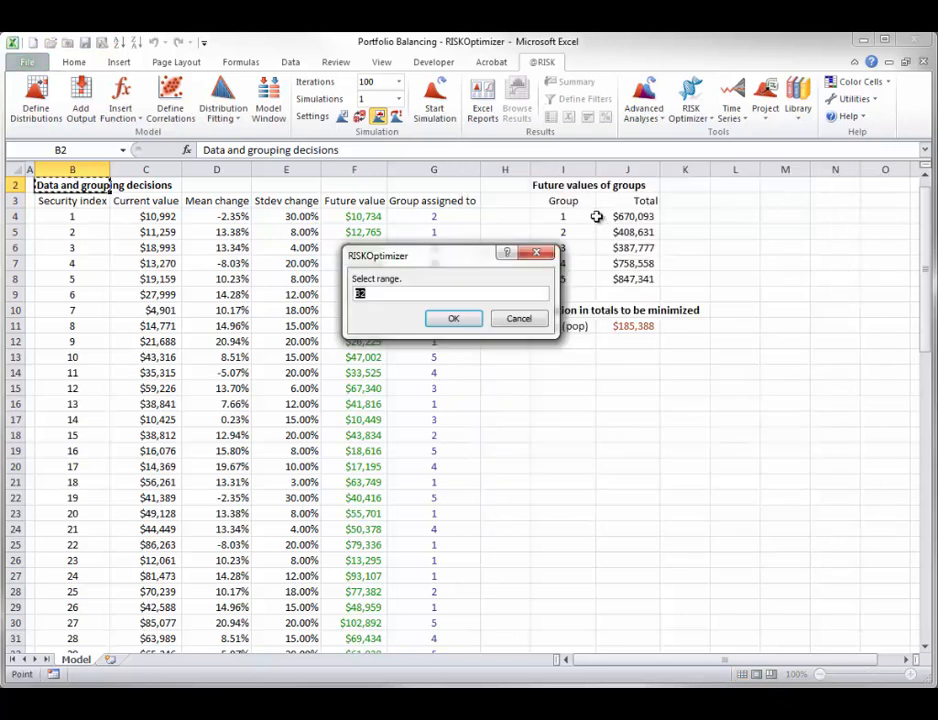
left_click_drag(580, 217, 576, 278)
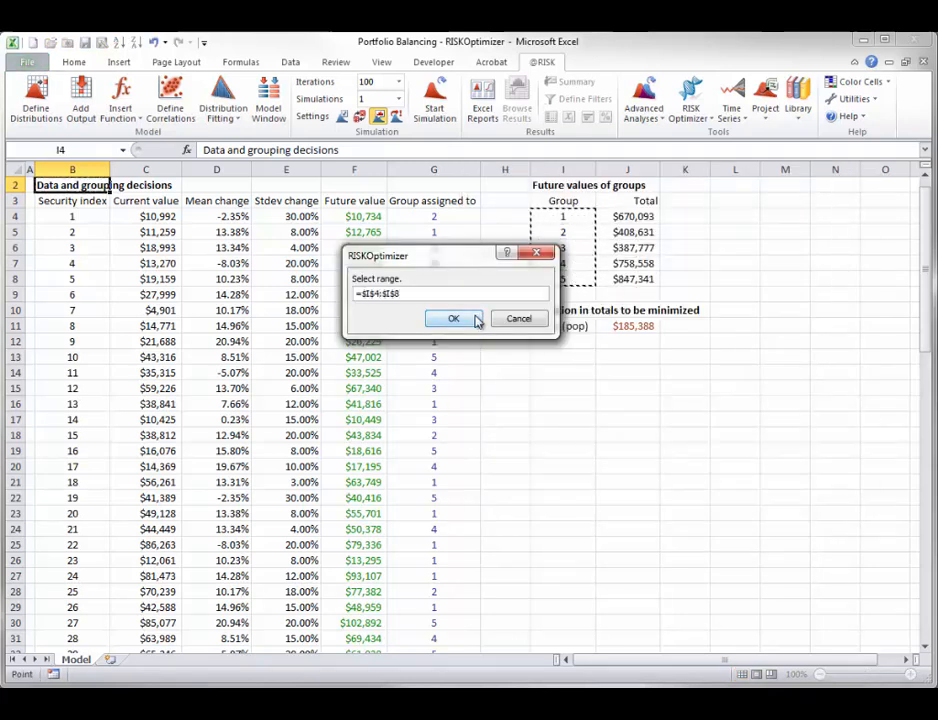
left_click(453, 318)
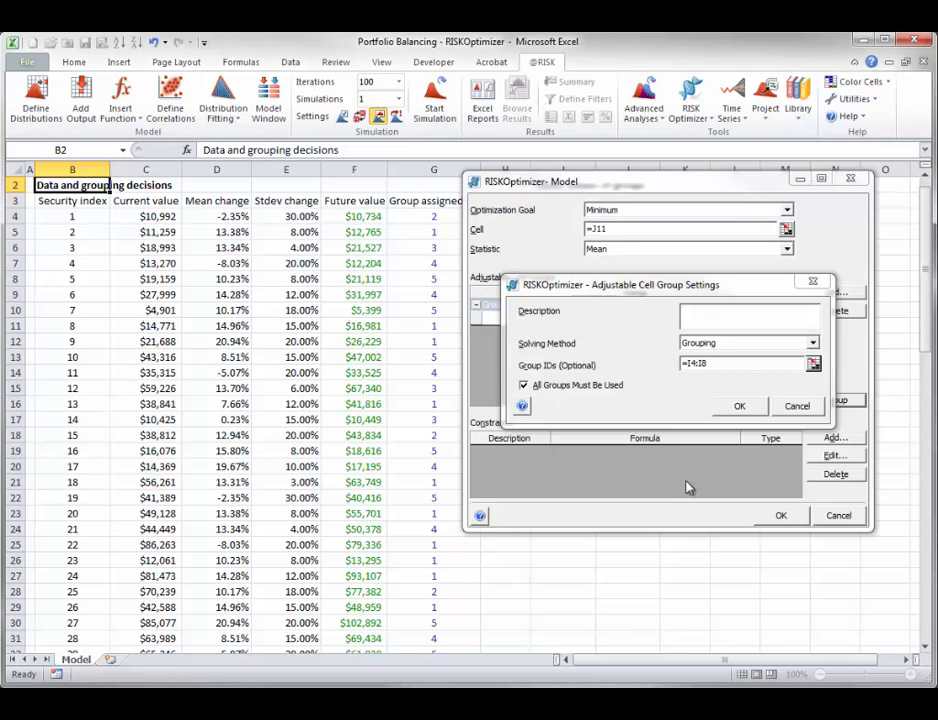
left_click(745, 407)
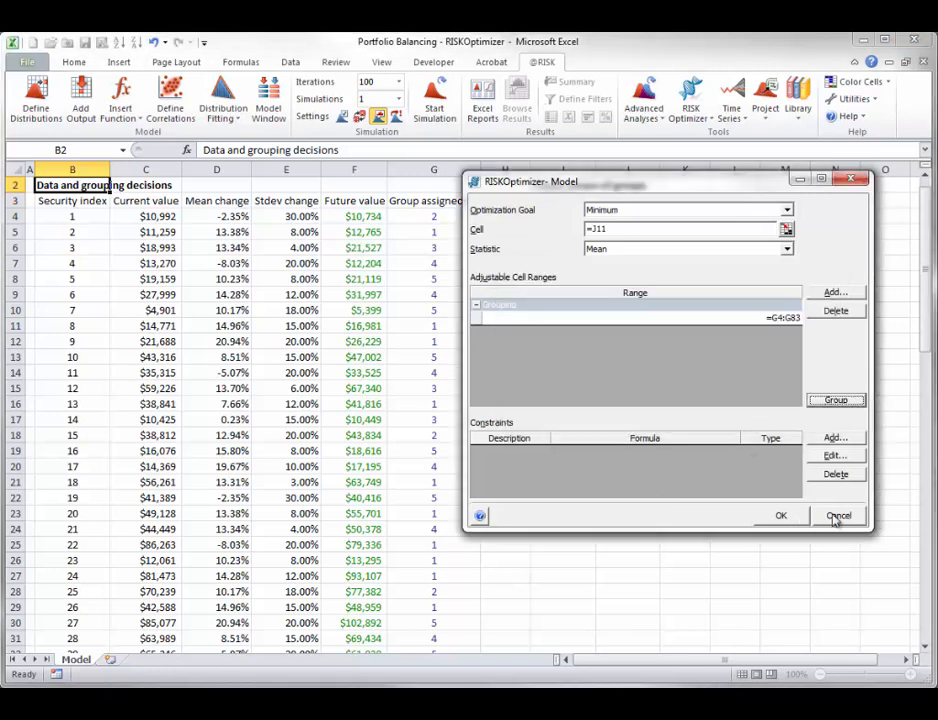
left_click(835, 515)
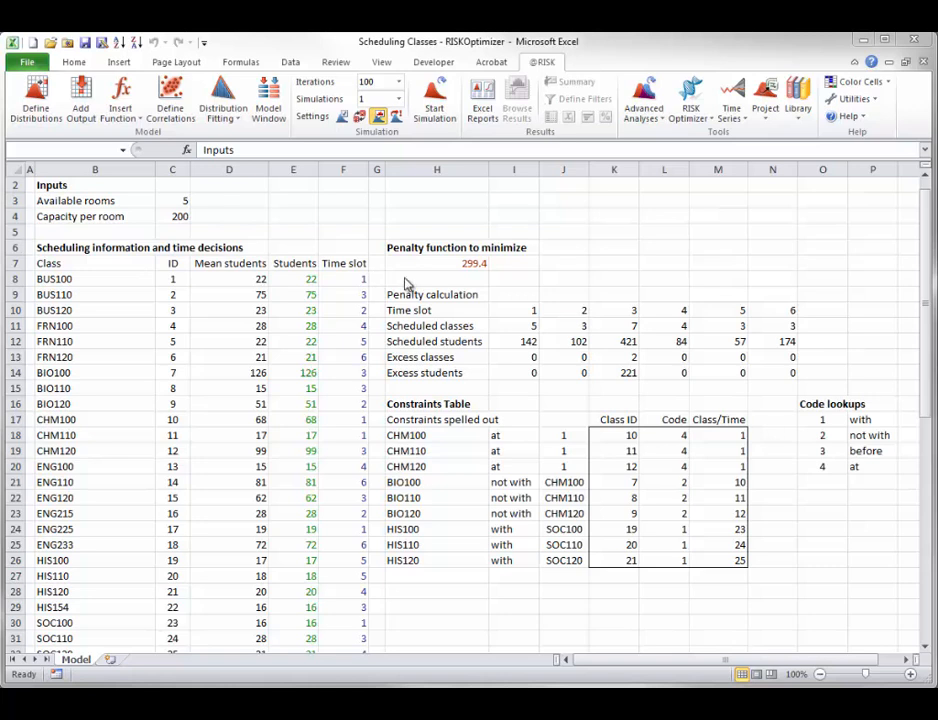
Step: Examine the penalty function formula in H7 without editing it, and open the class-scheduling model definition
double_click(484, 272)
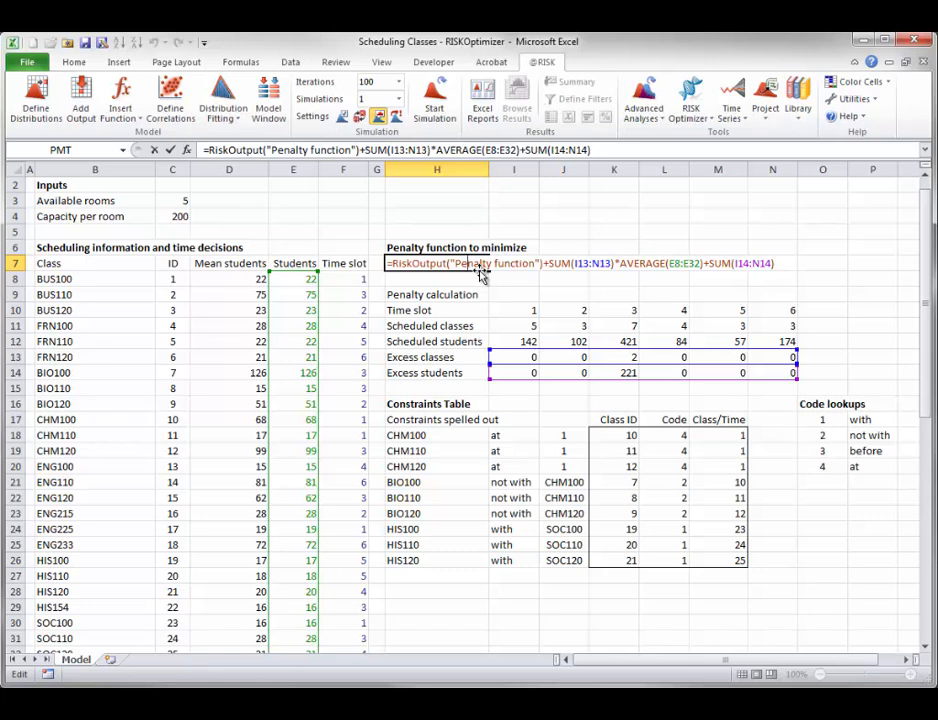
key("Escape")
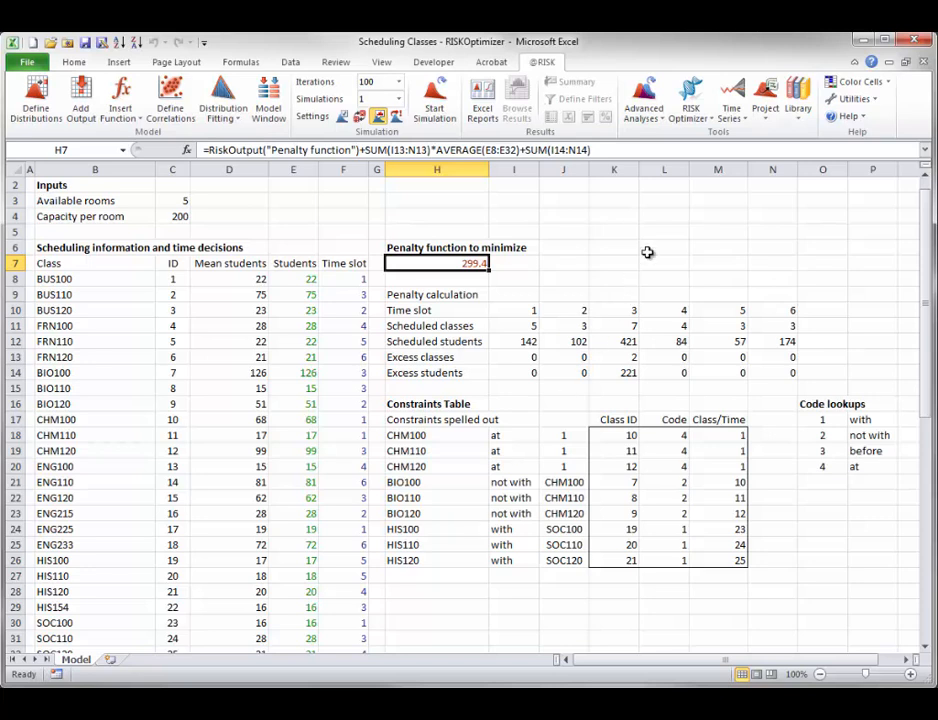
left_click(691, 112)
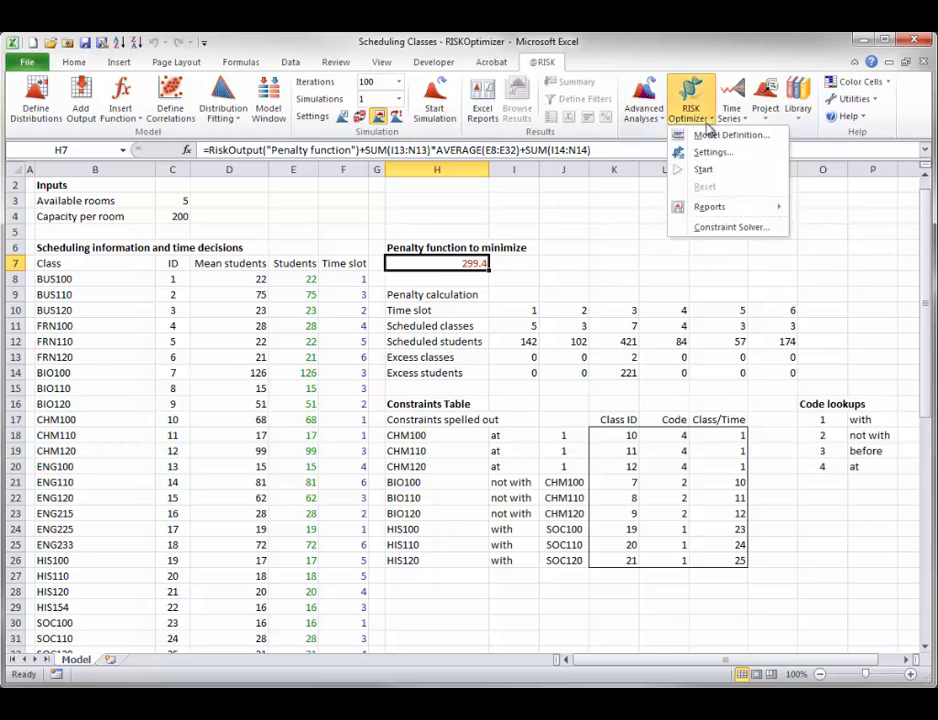
left_click(705, 133)
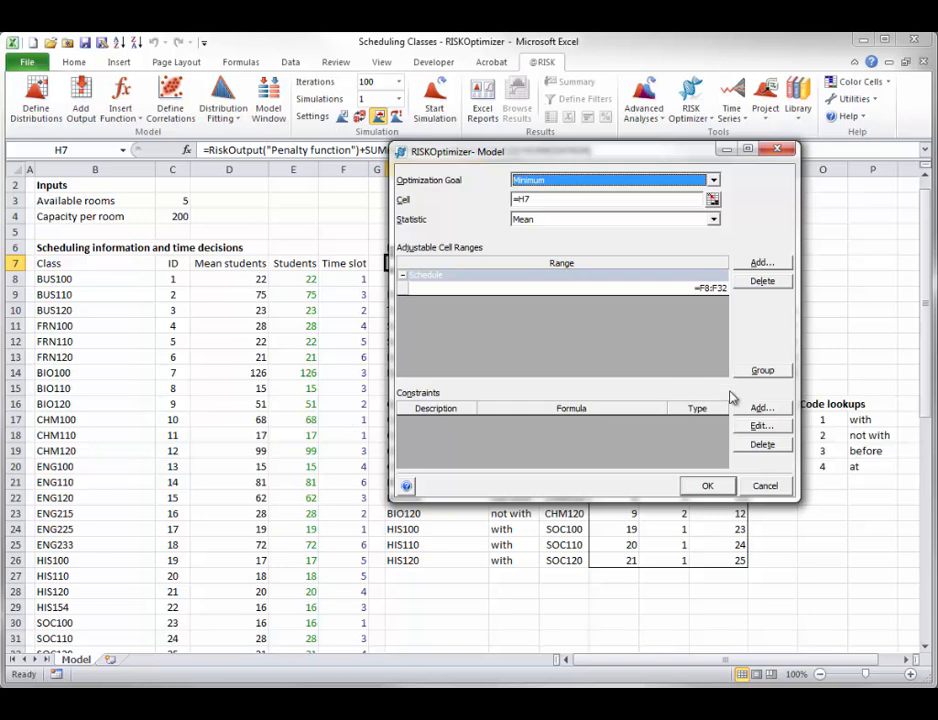
Step: Inspect the Schedule solving method's settings and constraint cells range for the adjustable cell group, and close the definition without changes
left_click(763, 372)
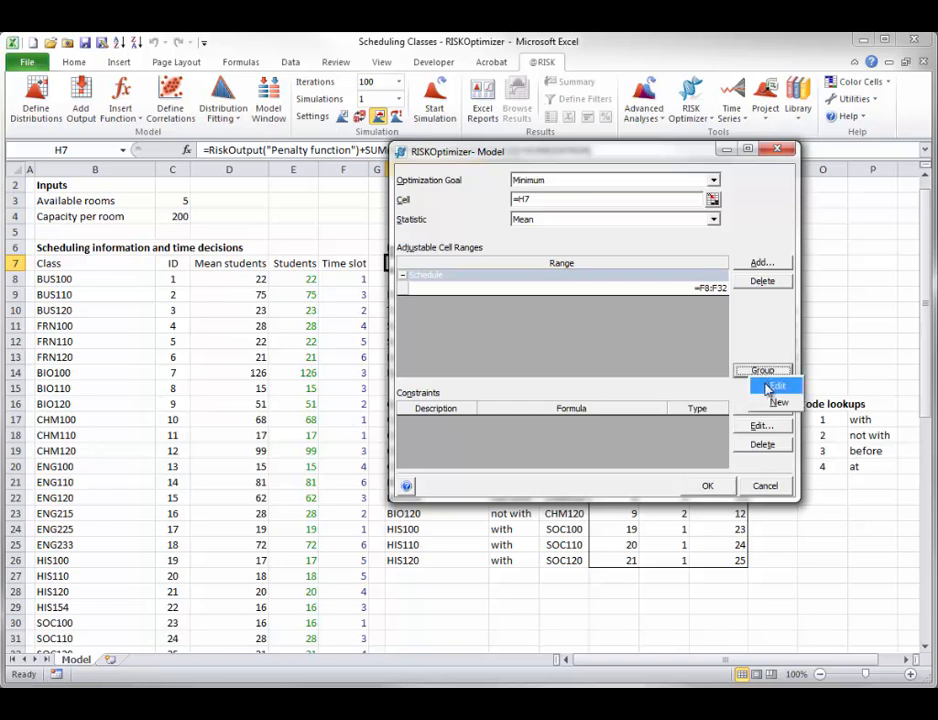
left_click(774, 386)
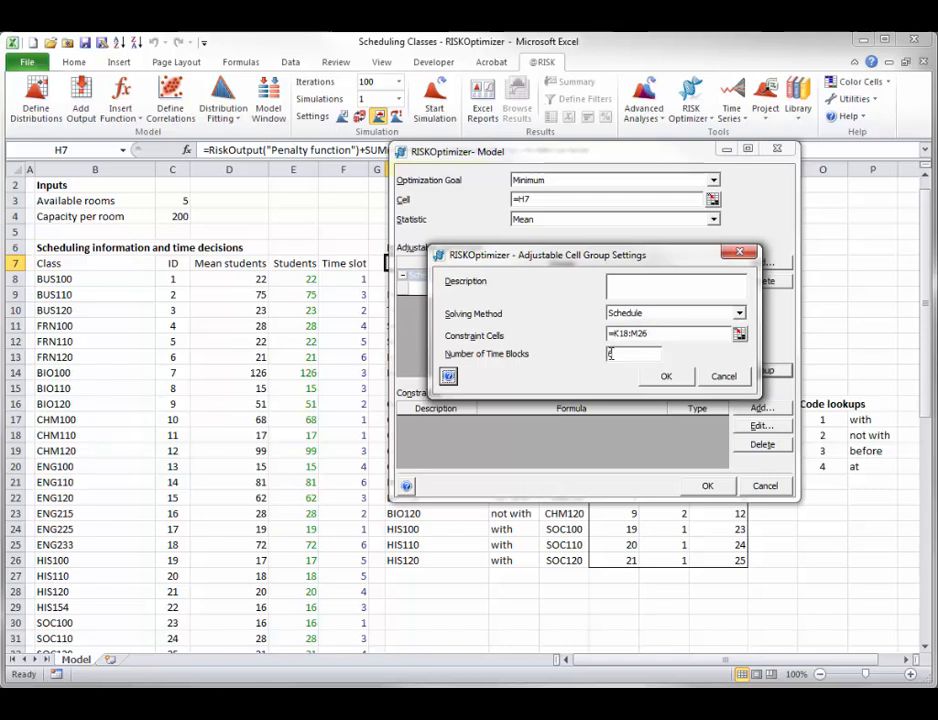
left_click(740, 337)
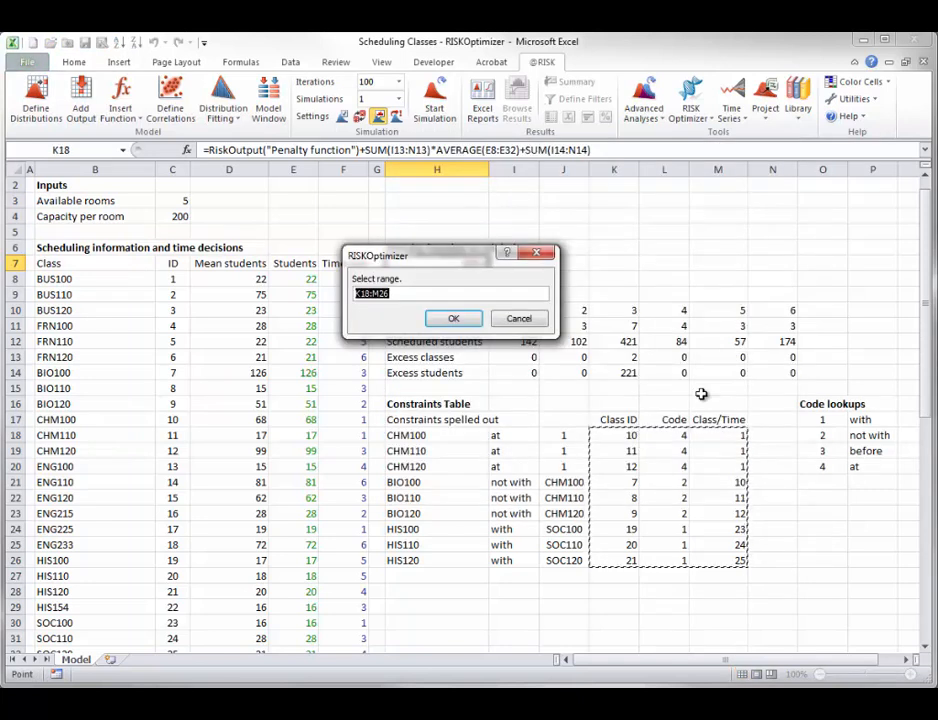
left_click(532, 319)
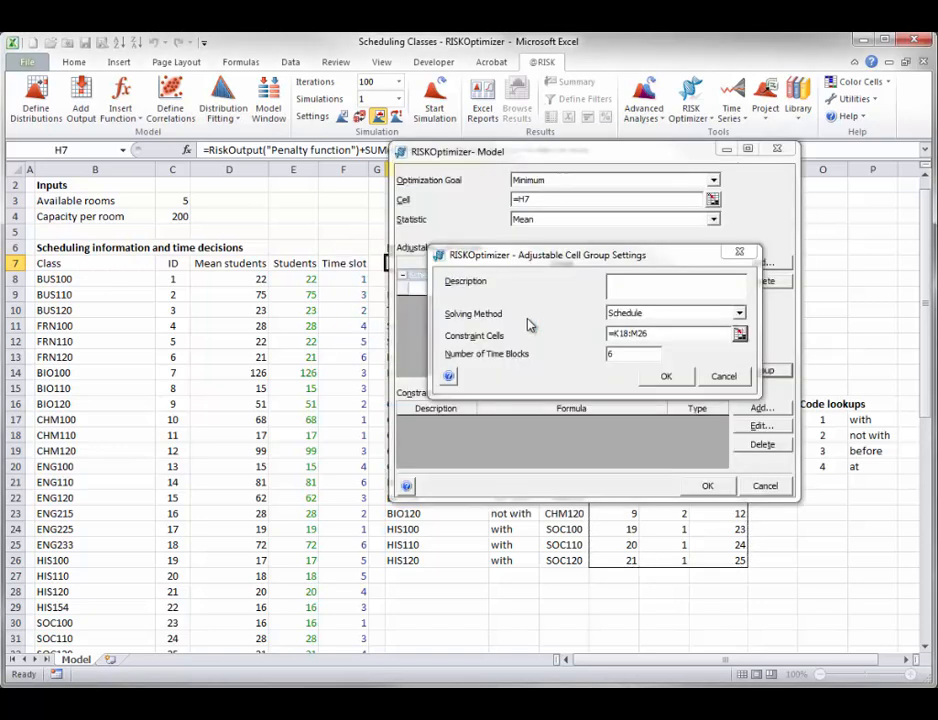
left_click(725, 376)
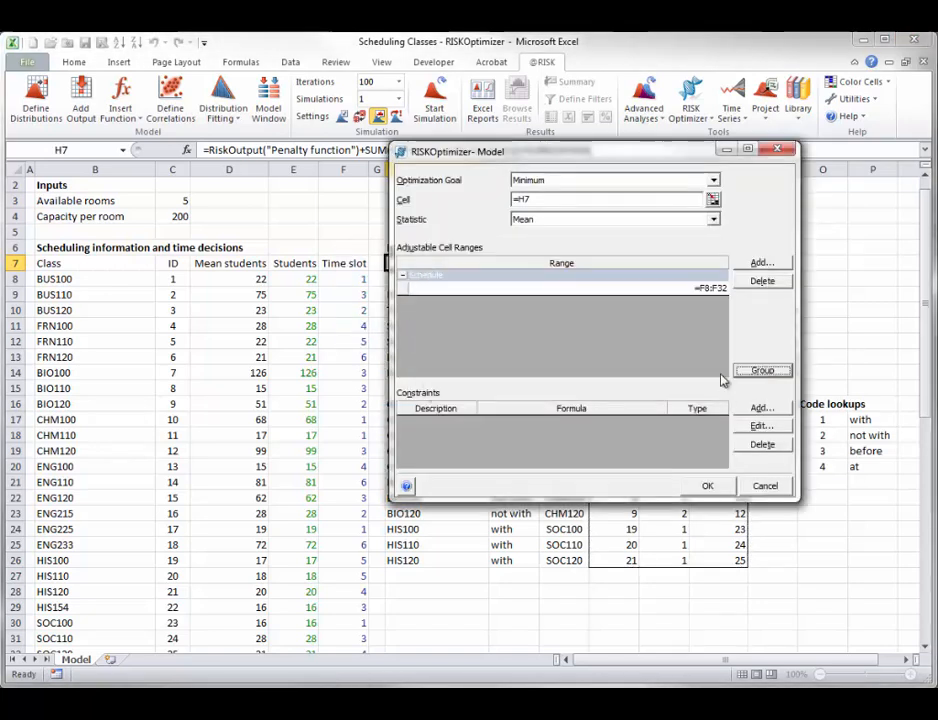
left_click(764, 486)
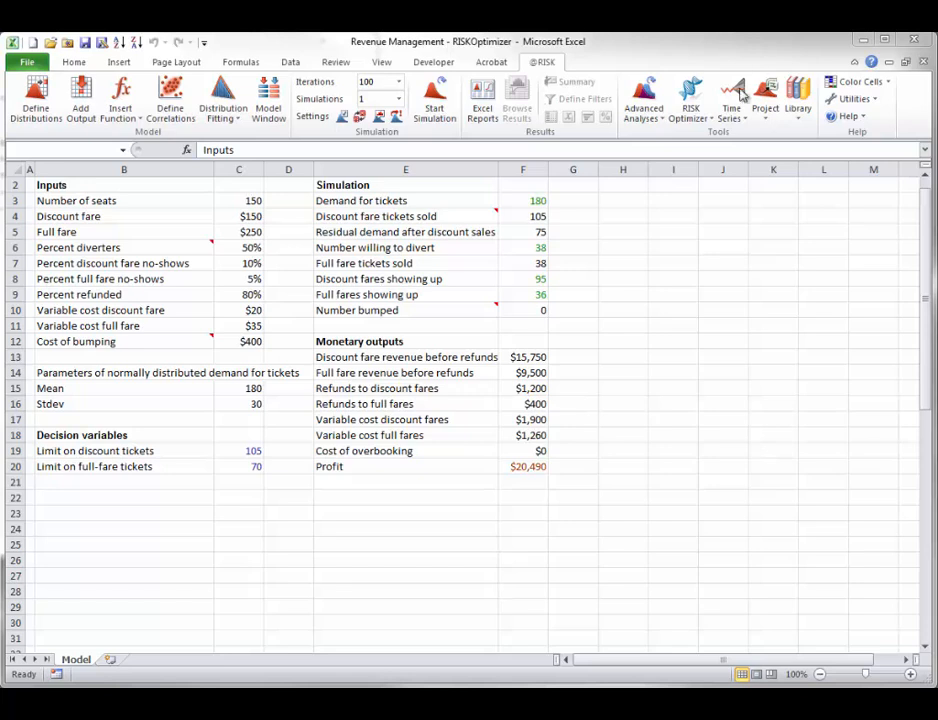
Step: Open the RISKOptimizer model definition for the airline revenue management workbook
left_click(706, 119)
left_click(713, 124)
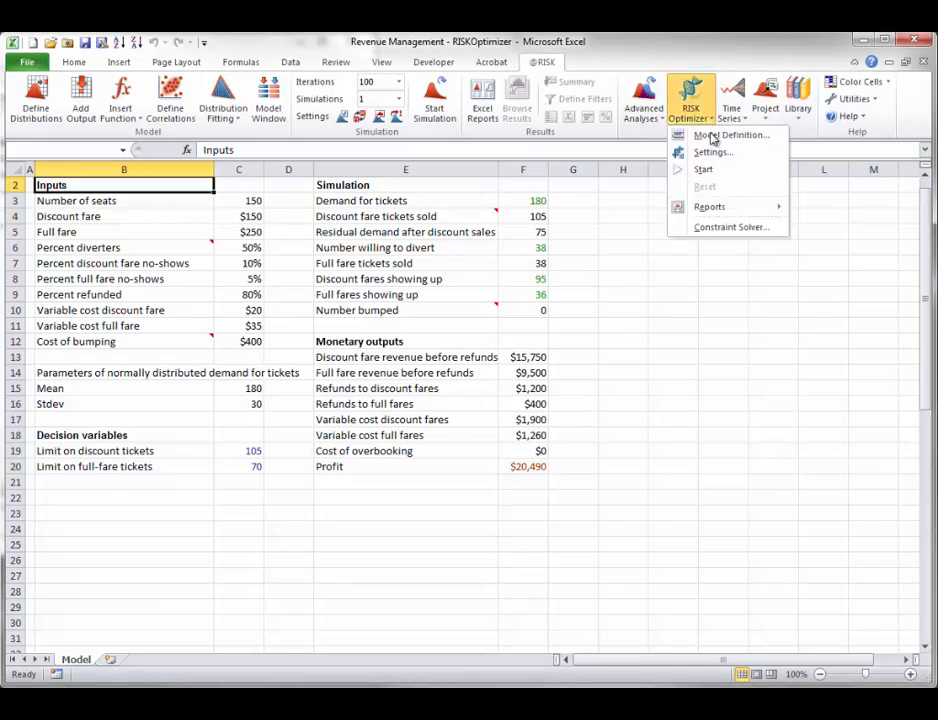
Step: Review the runtime, engine and macro options in the RISKOptimizer optimization settings, comparing Automatic and Manual mode, and leave without saving
left_click(713, 155)
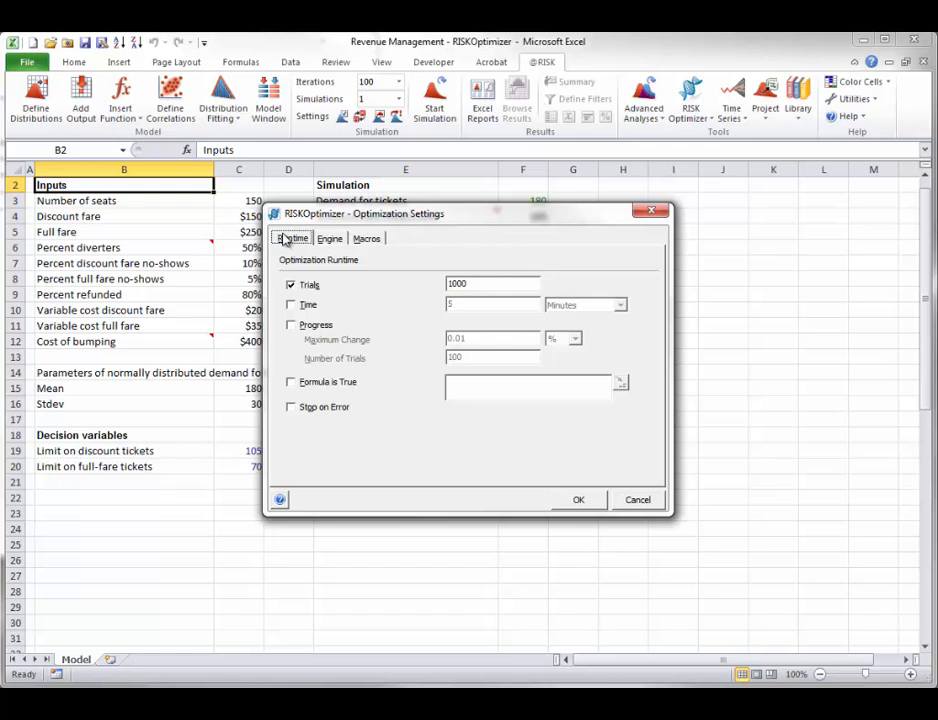
left_click(333, 242)
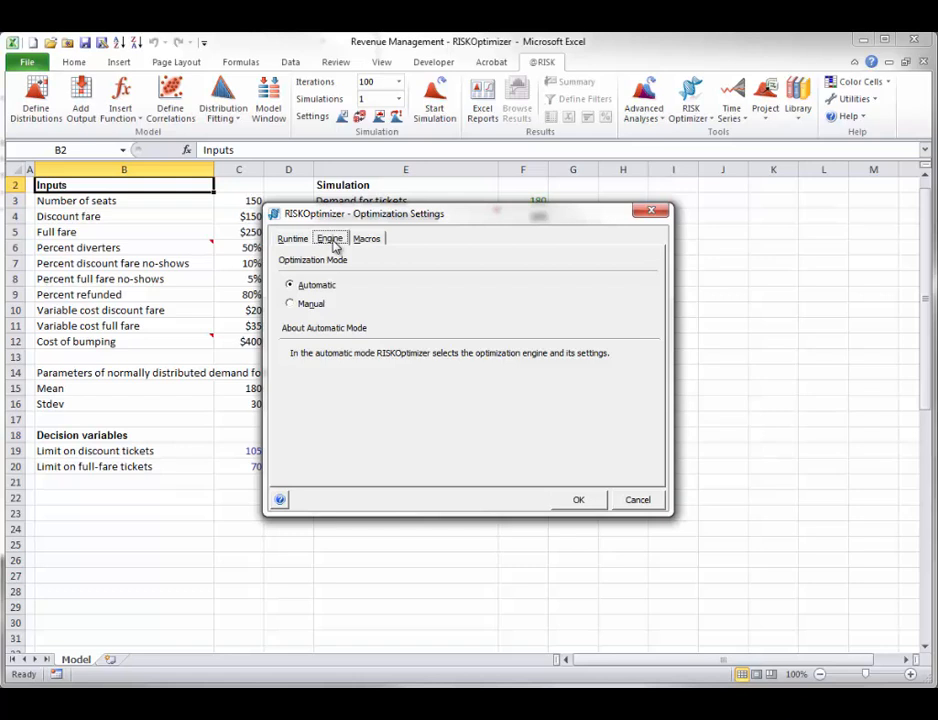
left_click(310, 305)
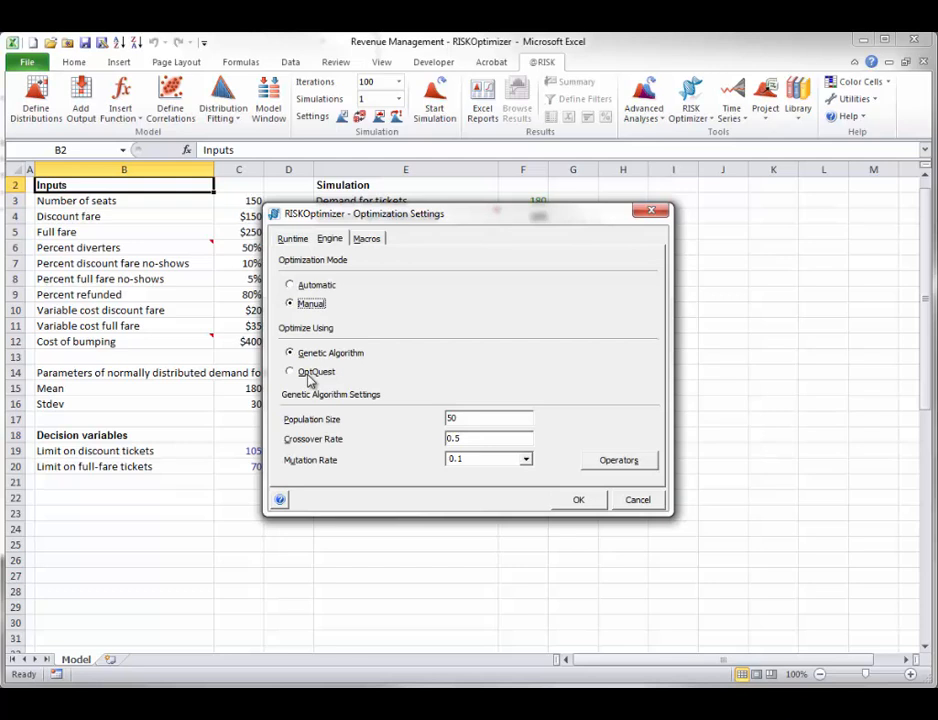
left_click(290, 285)
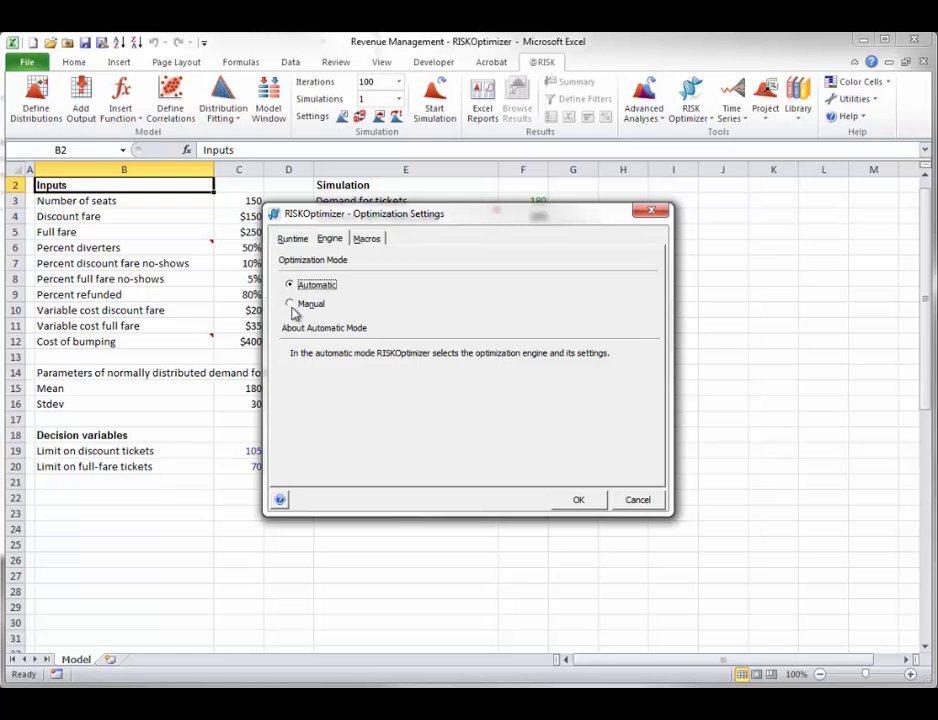
left_click(292, 306)
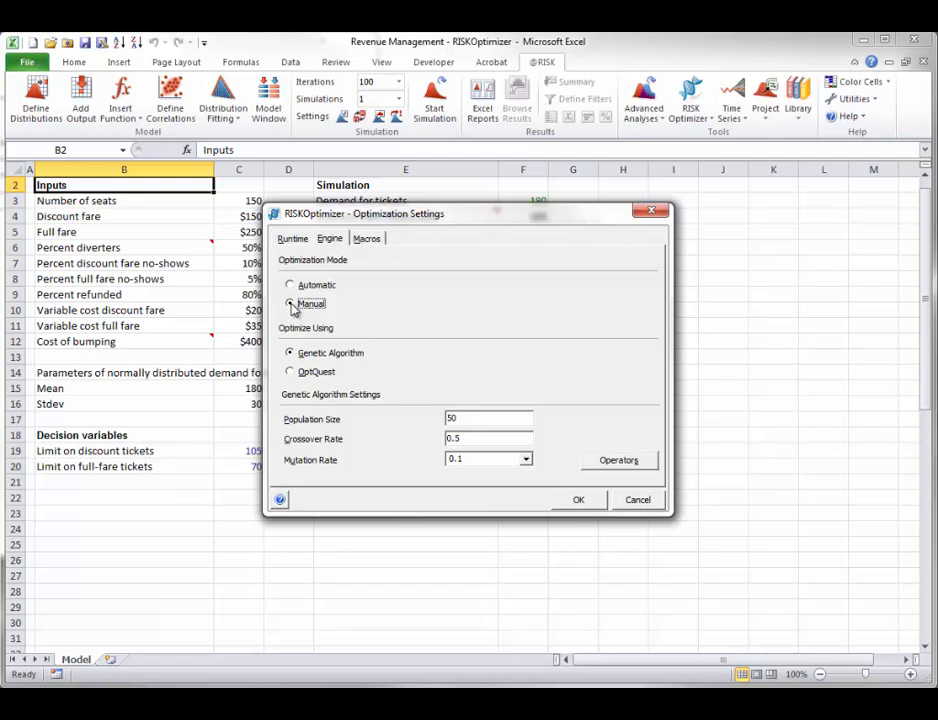
left_click(366, 242)
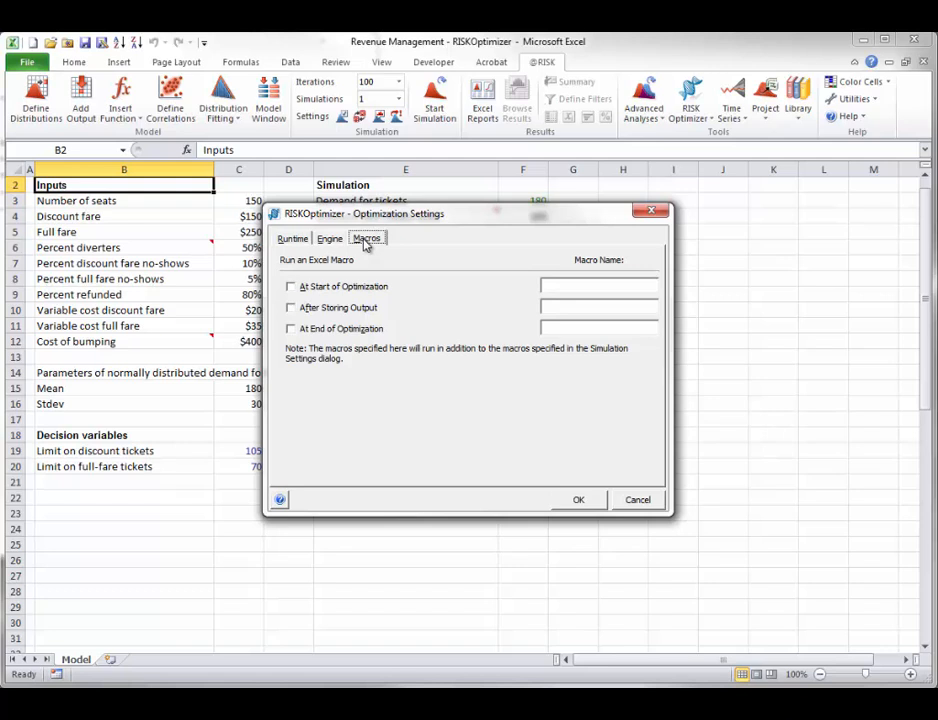
left_click(649, 502)
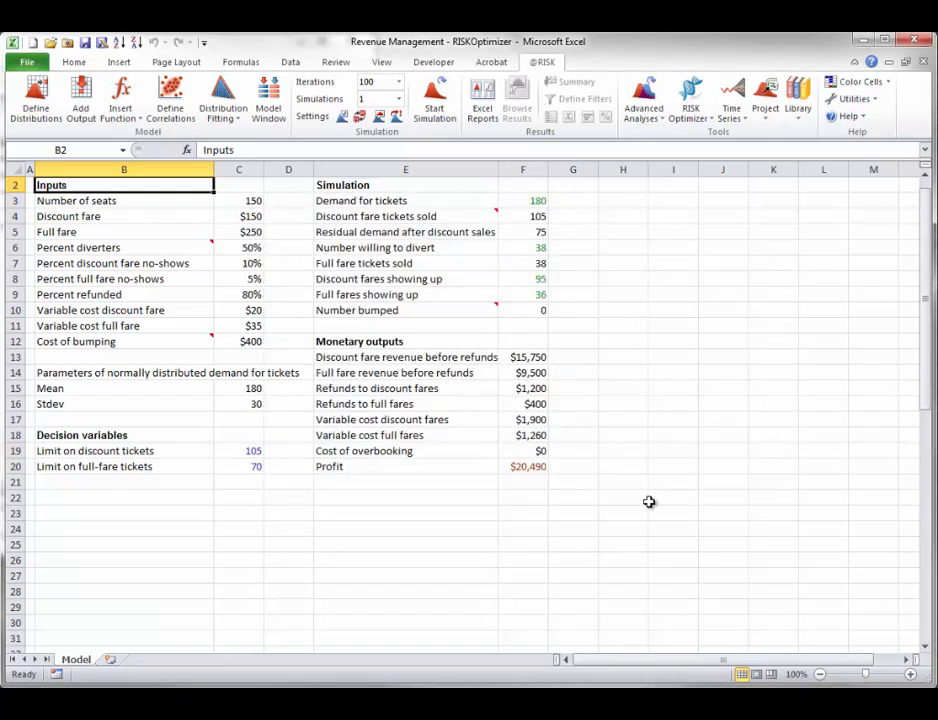
left_click(700, 113)
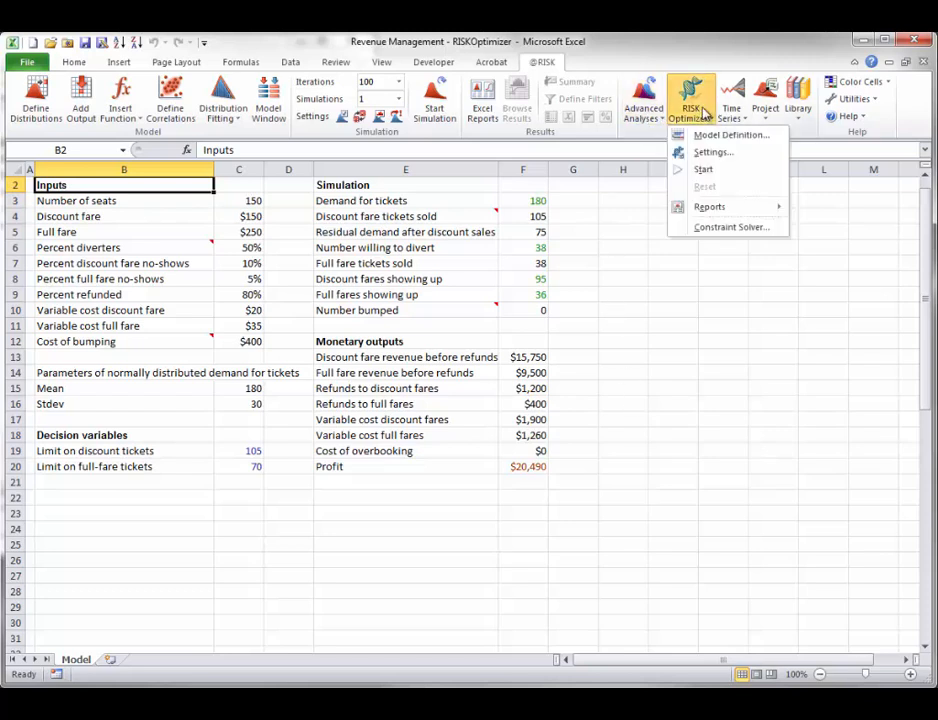
left_click(722, 230)
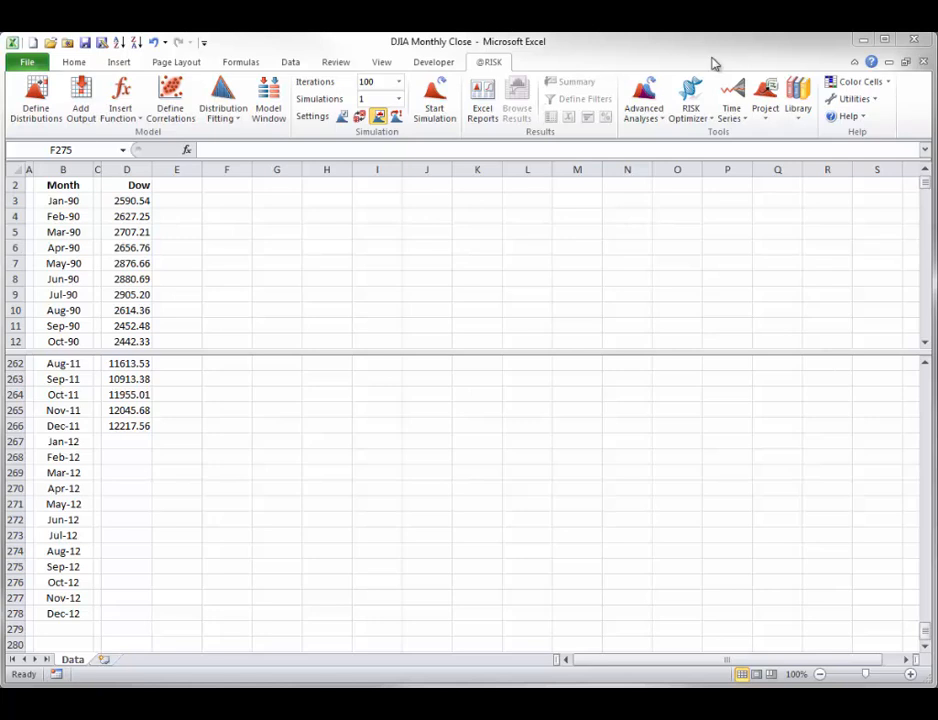
left_click(744, 119)
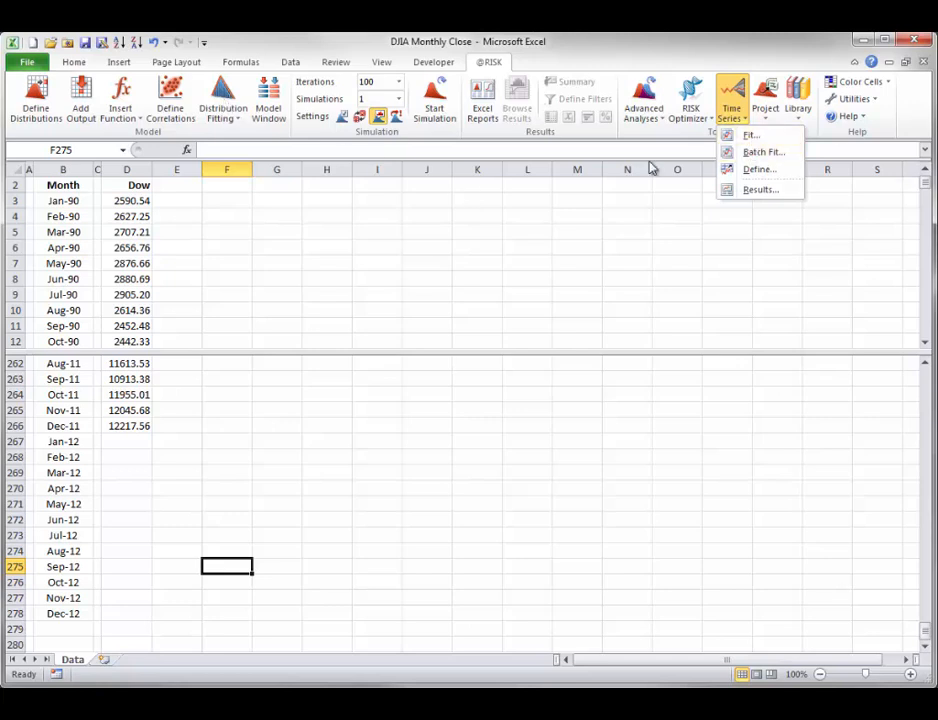
left_click(297, 199)
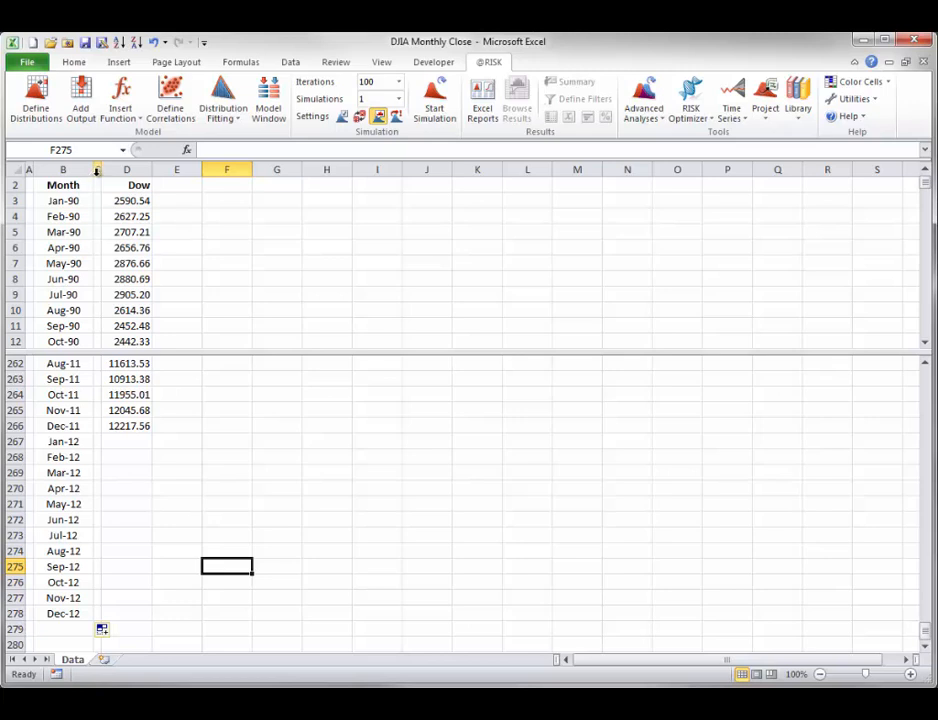
Step: Fit all listed time series processes to the Dow data in D2:D266, using Auto Detect to choose the stationarity transformations
left_click(135, 216)
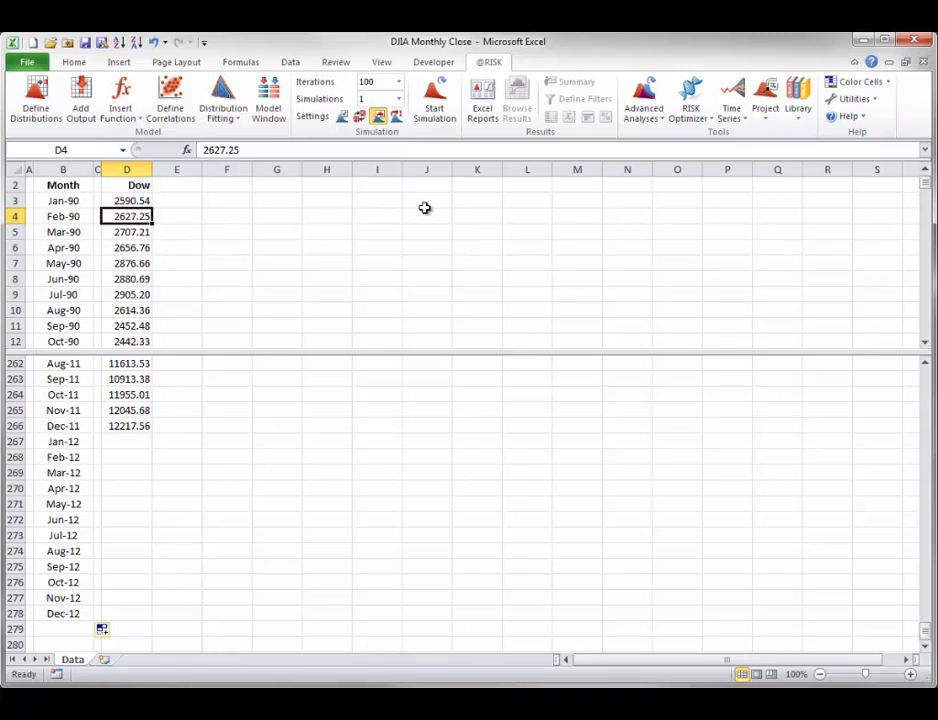
left_click(745, 119)
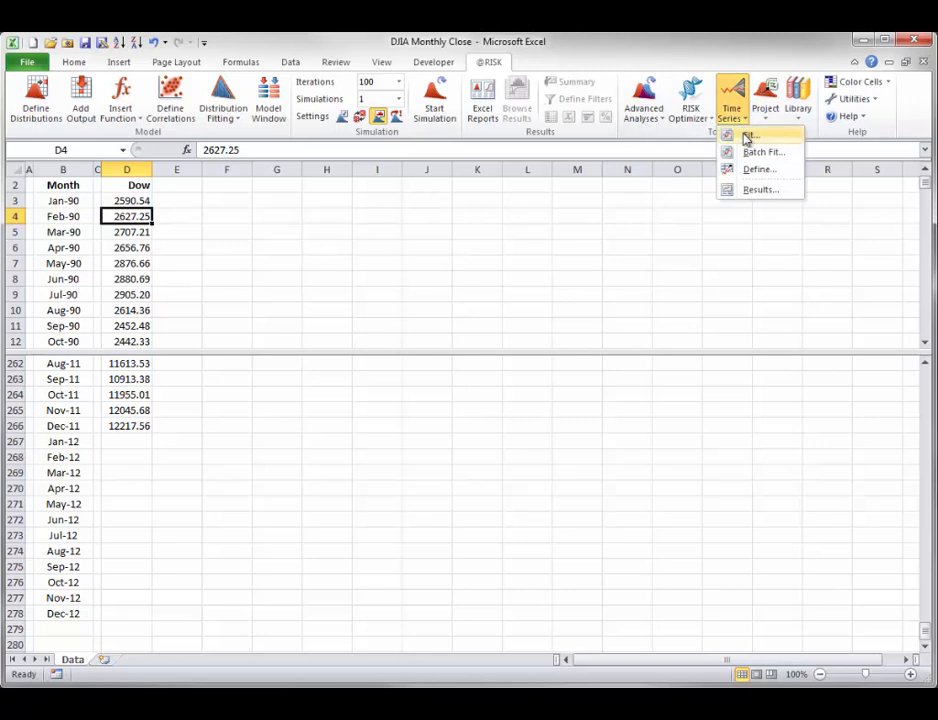
left_click(747, 135)
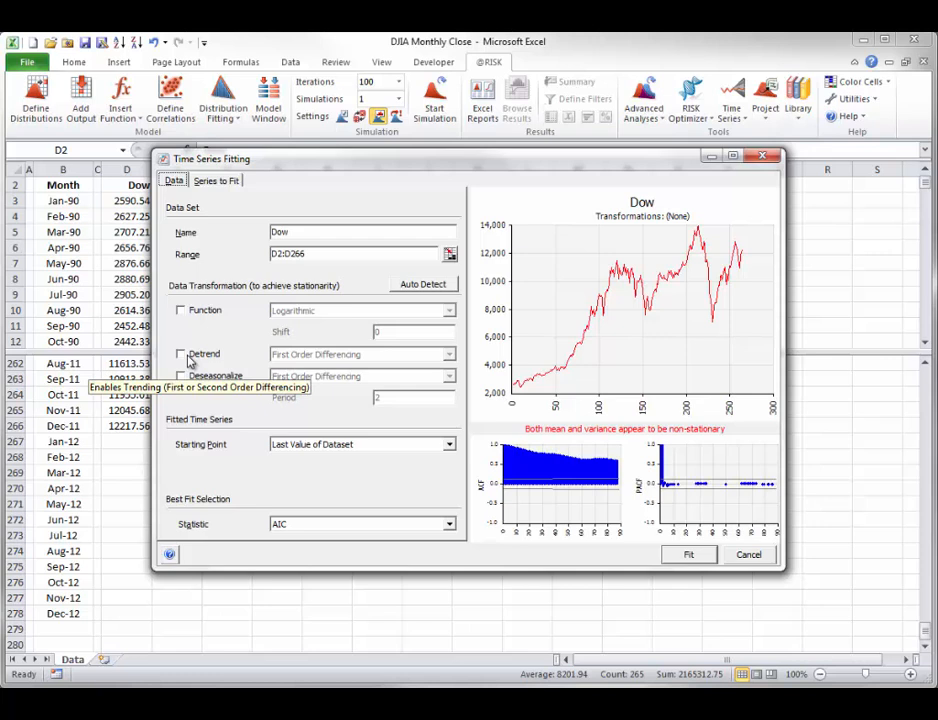
left_click(424, 287)
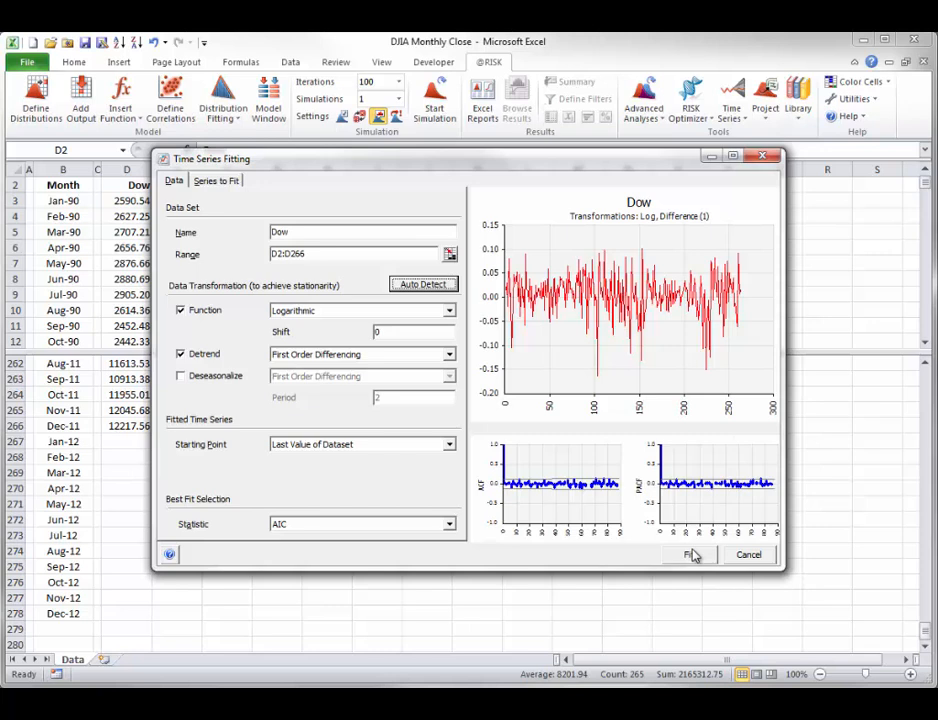
left_click(211, 182)
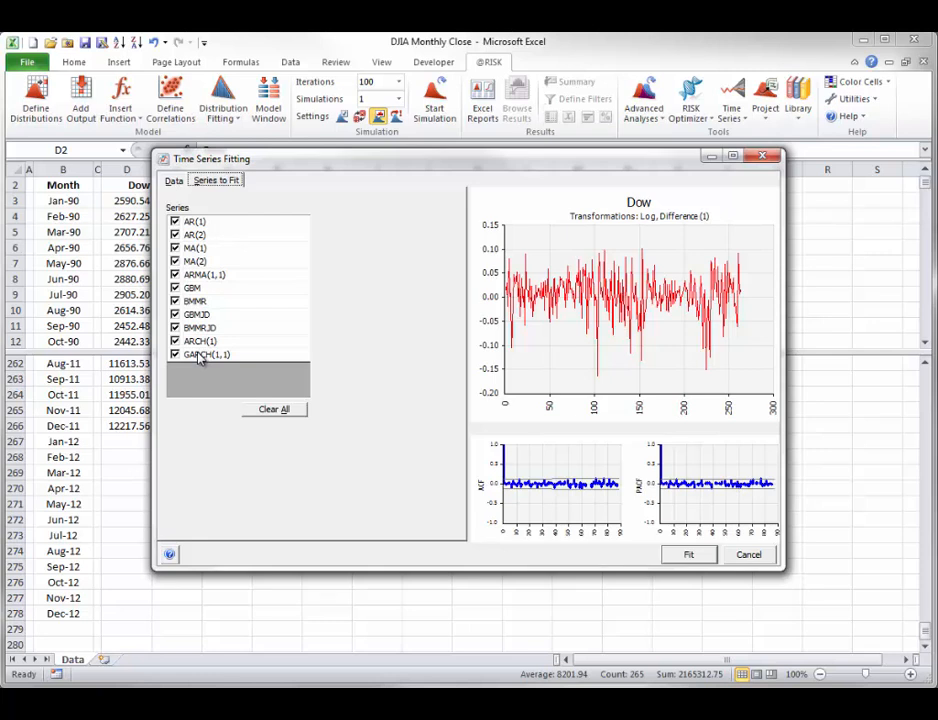
left_click(695, 558)
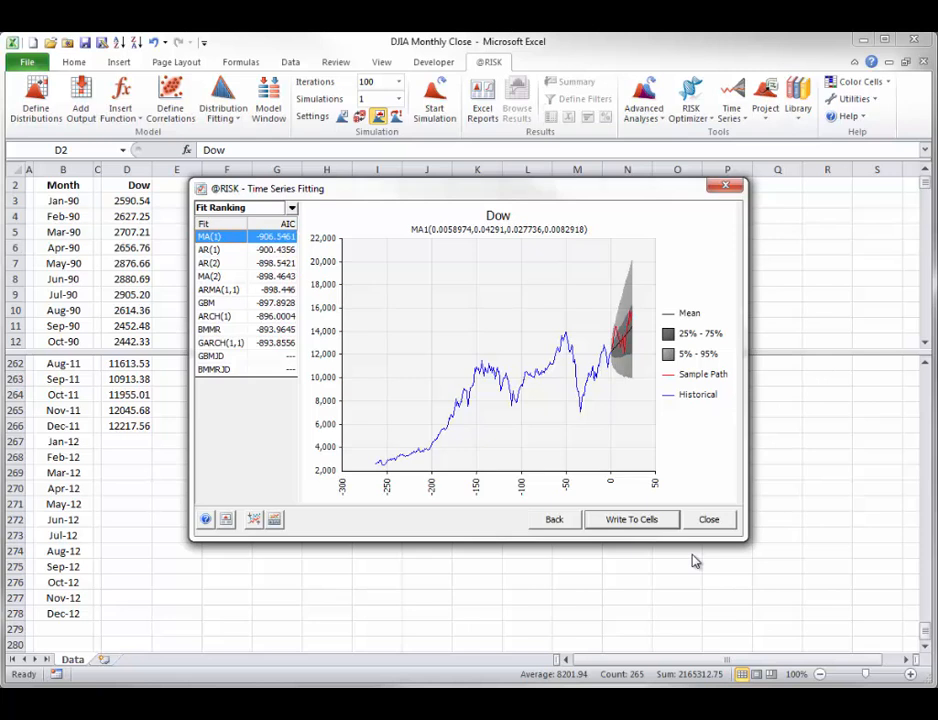
Step: Examine the MA(1) fit by toggling synchronization on the graph and briefly animating the simulated profile
mouse_move(232, 241)
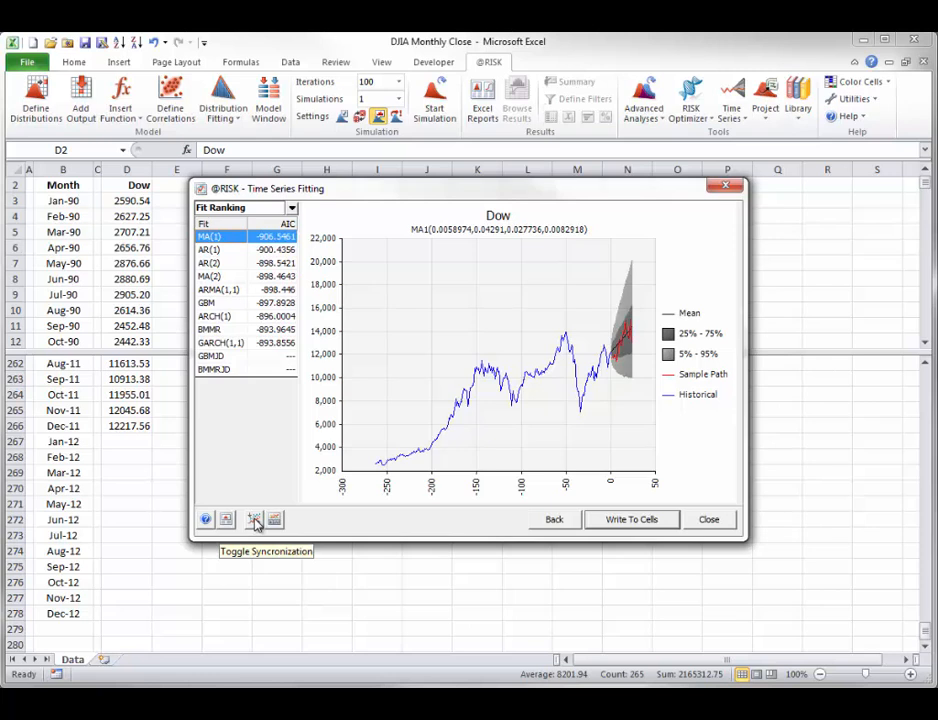
left_click(255, 521)
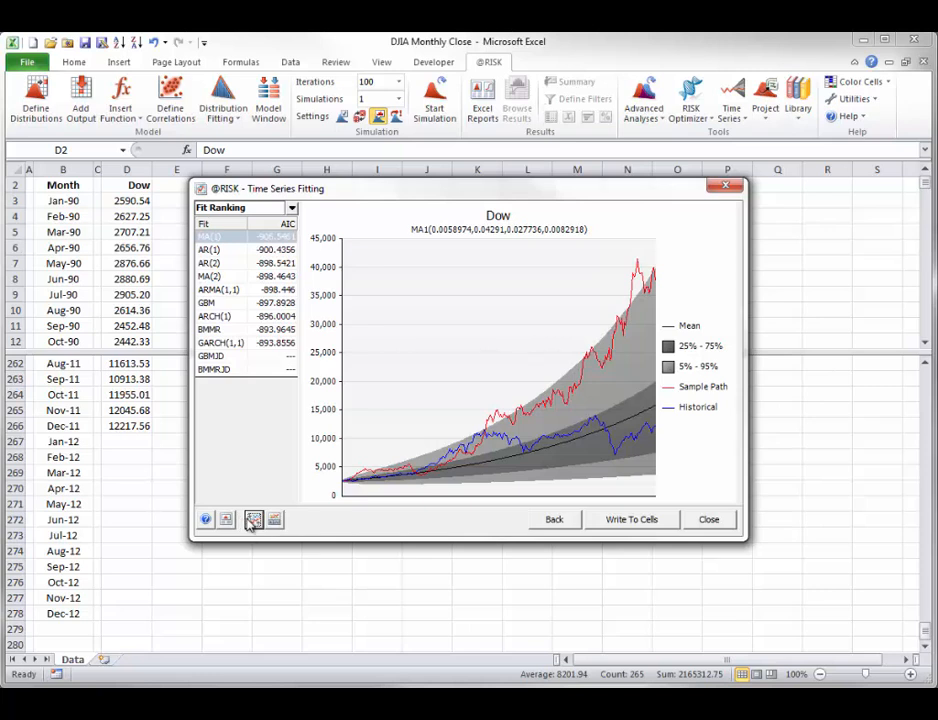
left_click(254, 521)
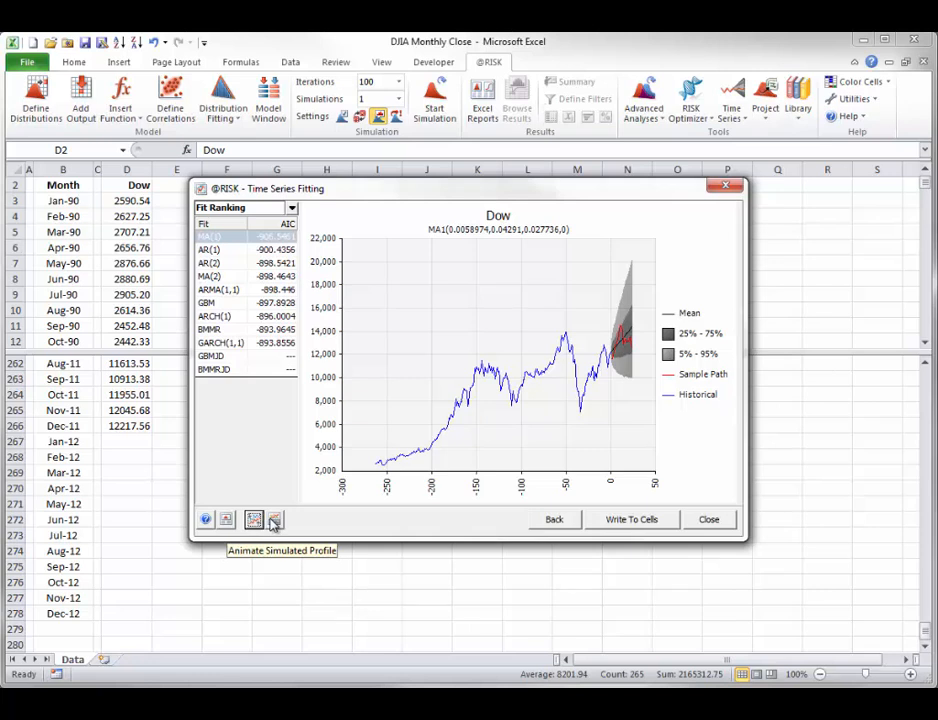
left_click(273, 522)
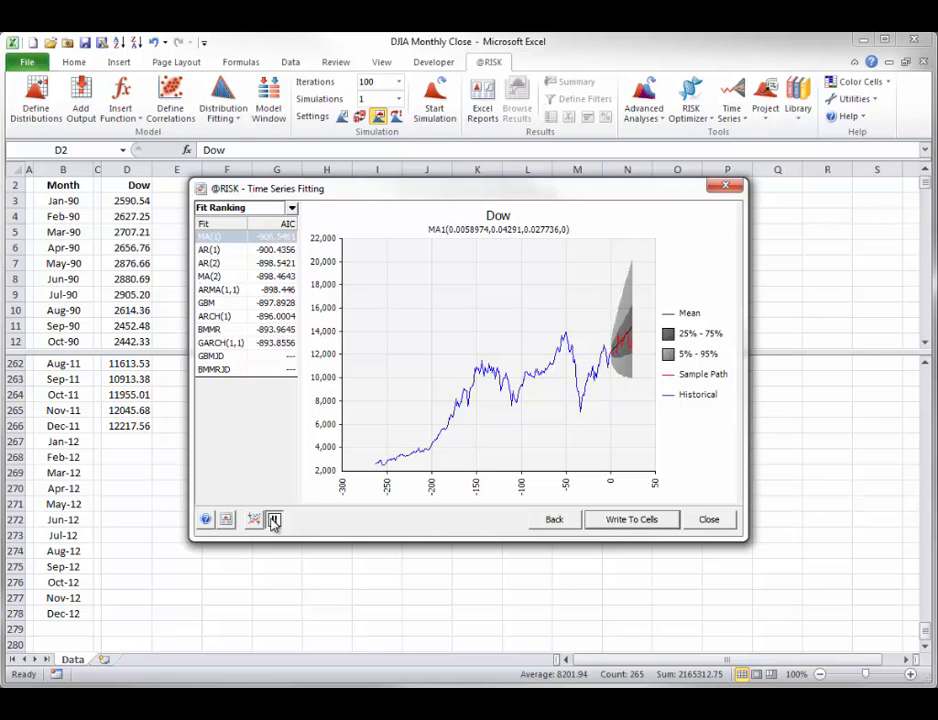
left_click(274, 520)
Step: Write the fitted MA(1) time series to cells D267:D278 for the 2012 months
left_click(620, 519)
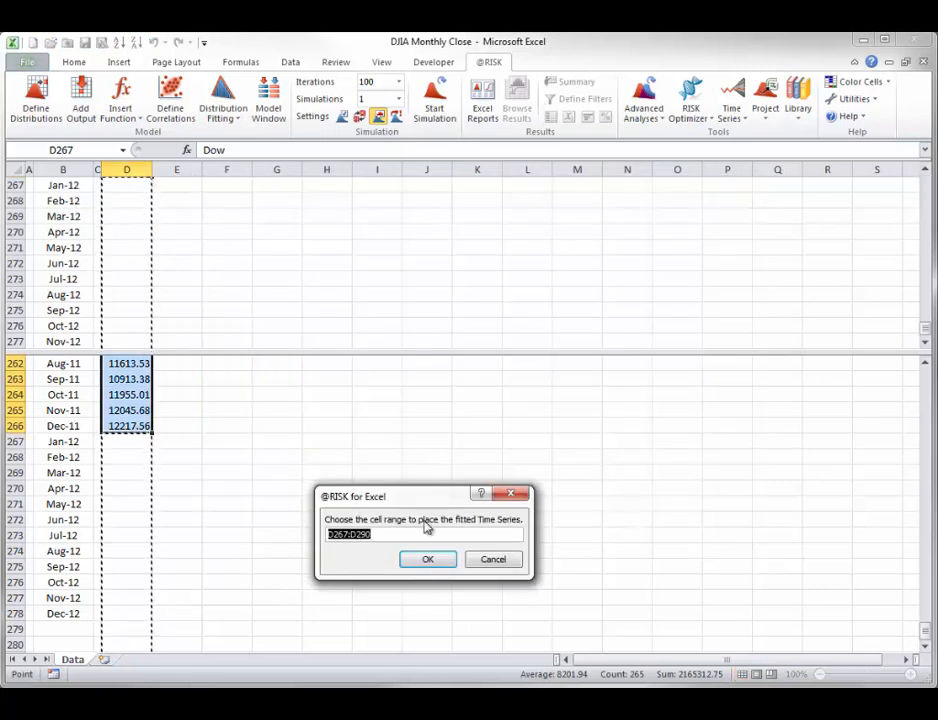
left_click_drag(116, 443, 106, 614)
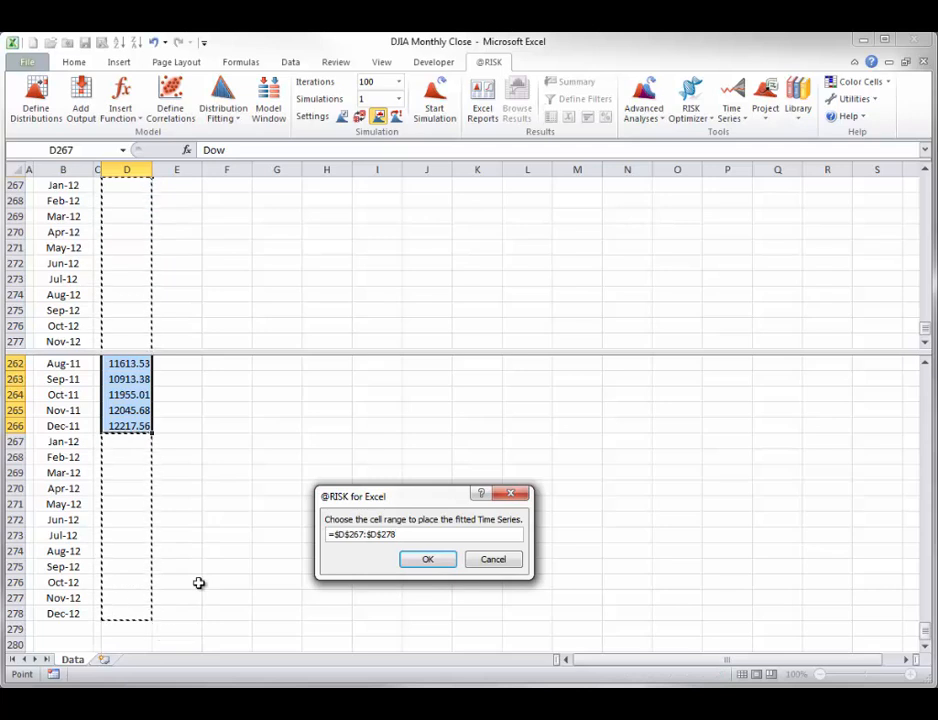
left_click(429, 561)
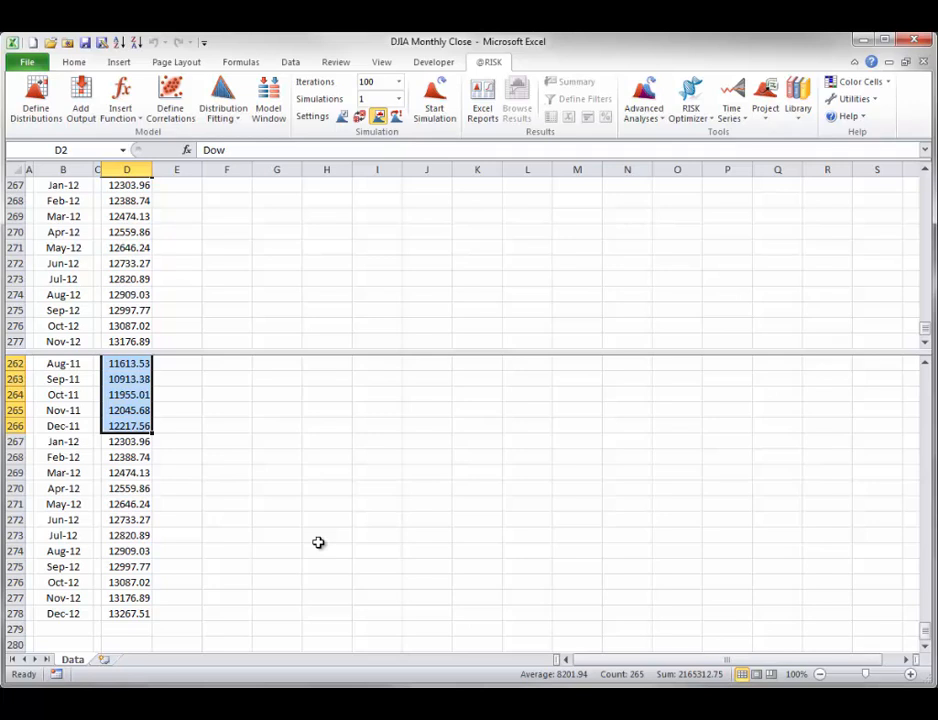
Step: Inspect the time series formula in D267 and recalculate the forecast several times with random values temporarily enabled
left_click(128, 442)
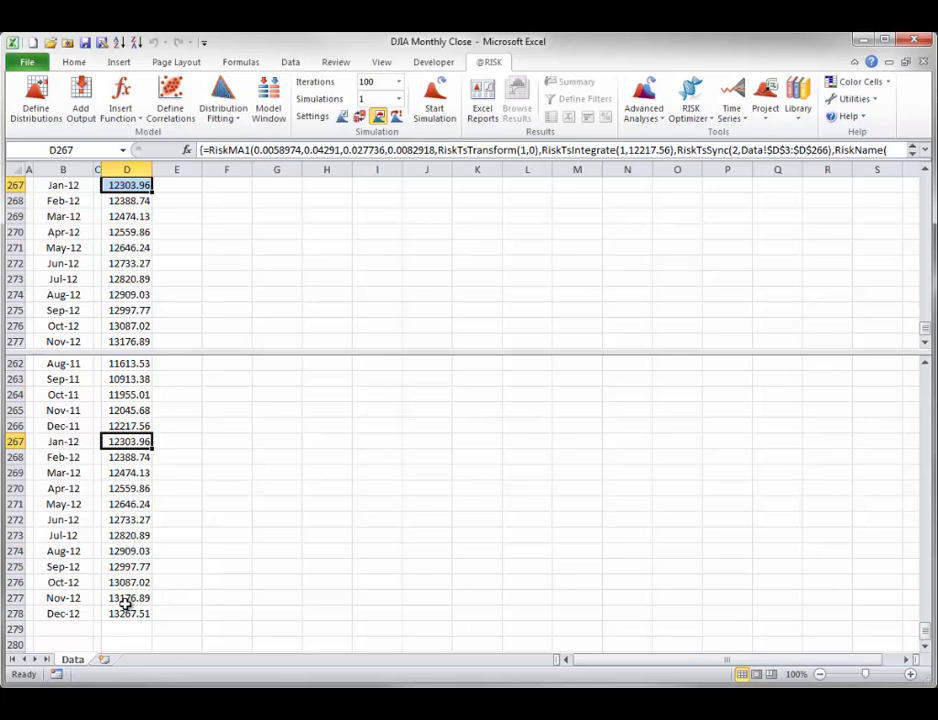
left_click(360, 116)
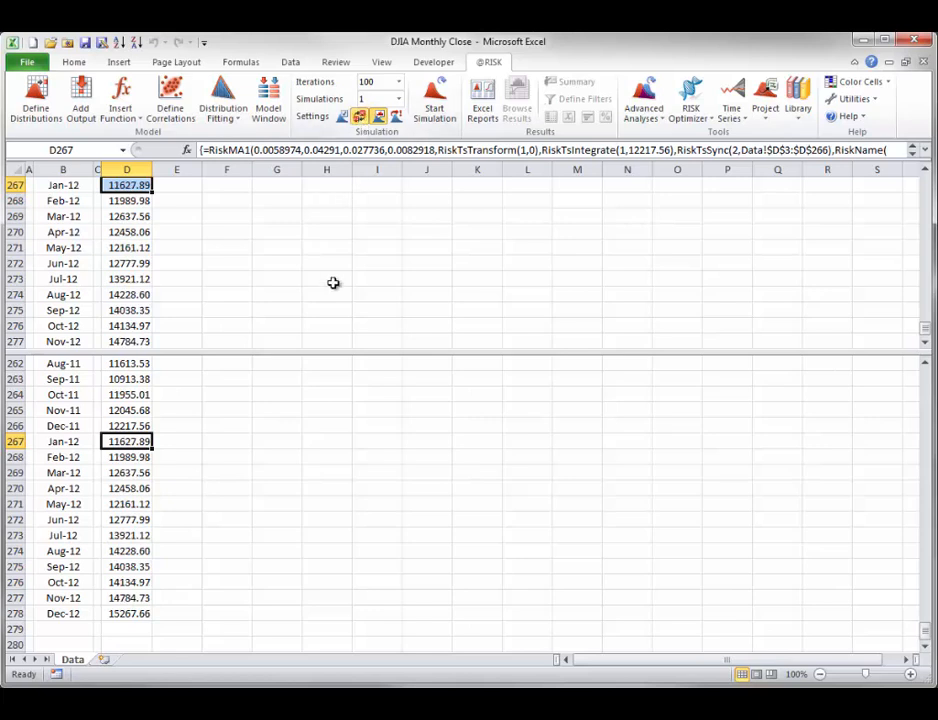
key("F9")
key("F9")
key("F9")
key("F9")
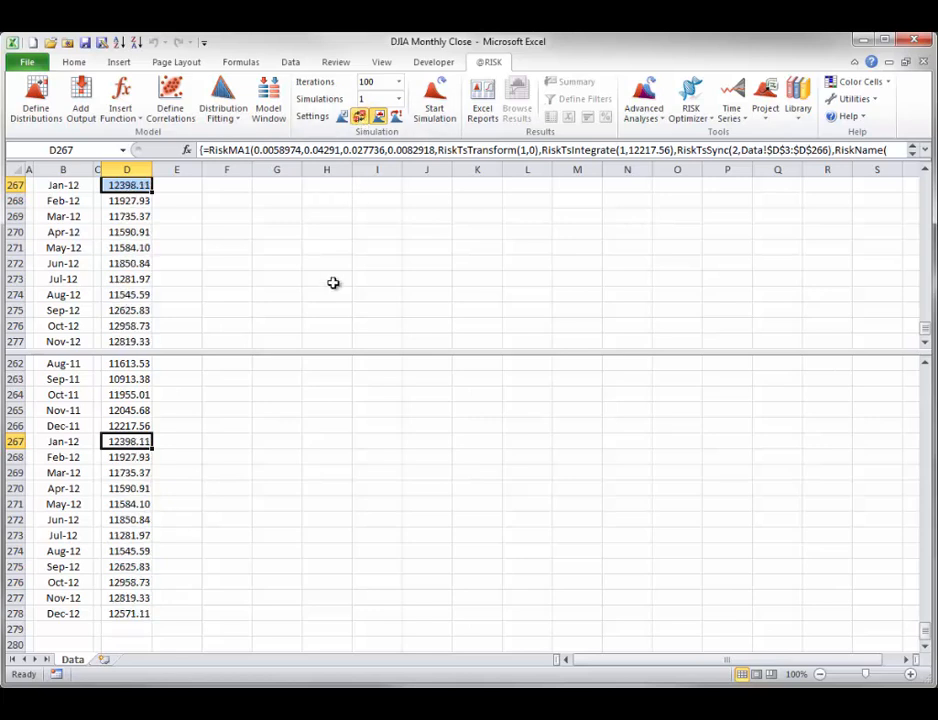
left_click(361, 118)
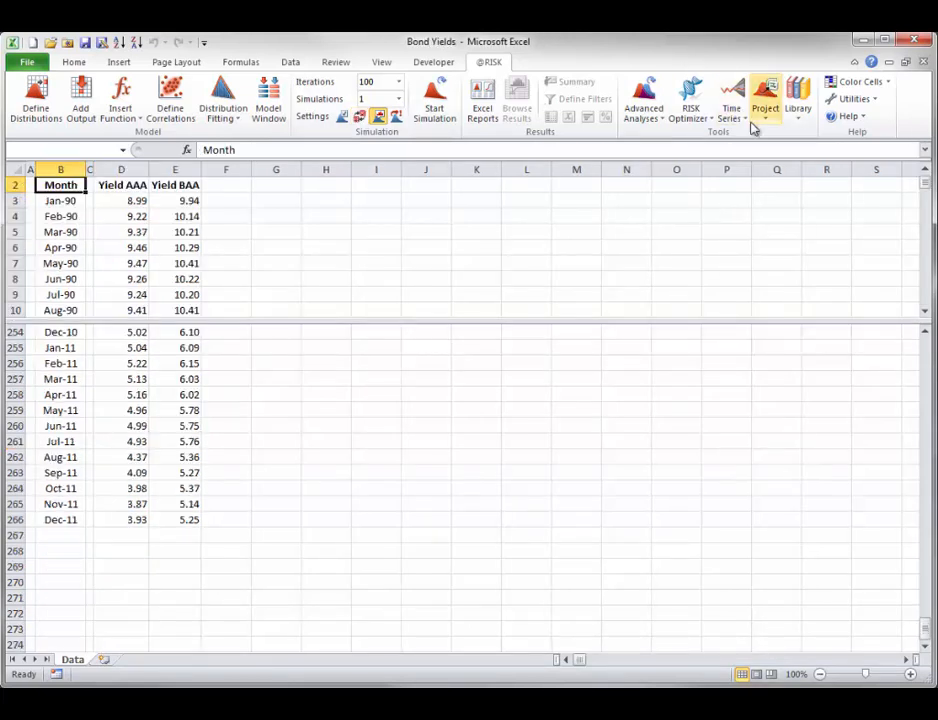
Step: Set up a time series batch fit for the bond yields in D2:E266 with Auto Detect enabled for the data transformations
left_click(744, 121)
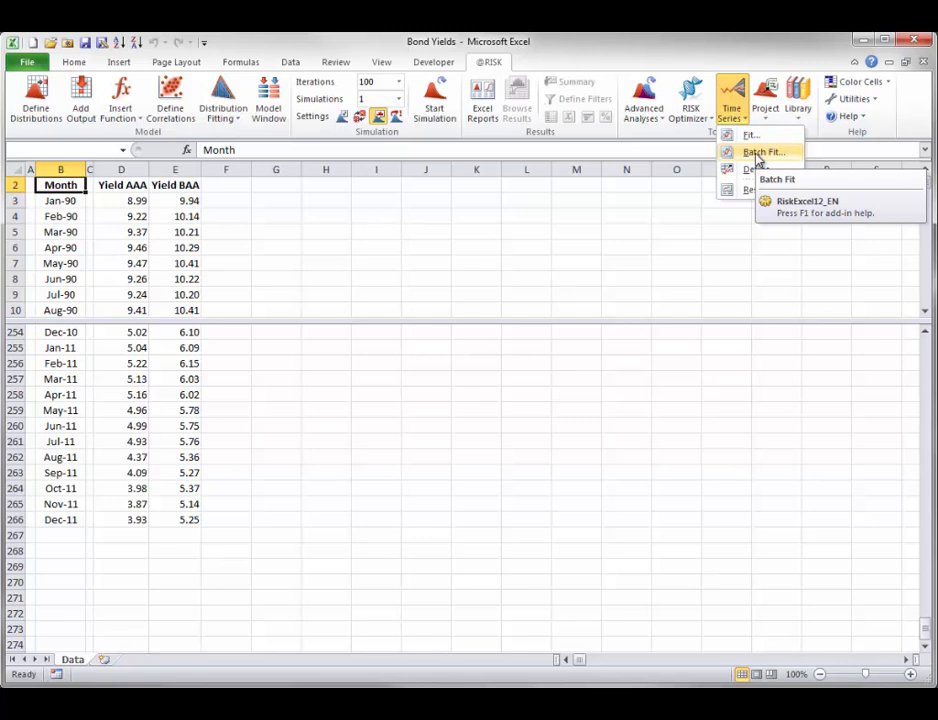
left_click(557, 228)
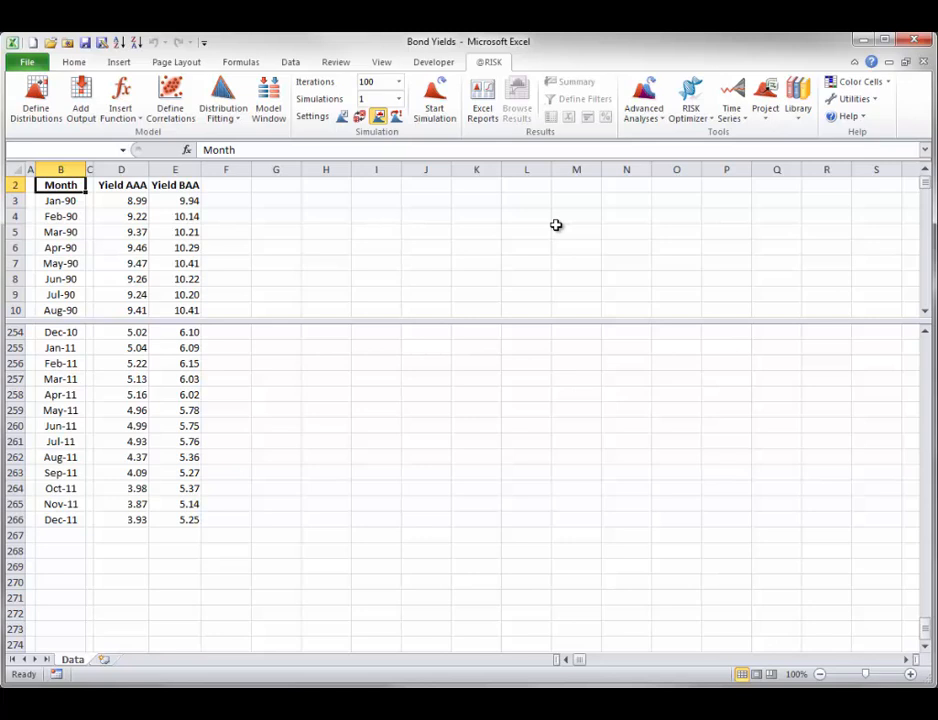
left_click(131, 200)
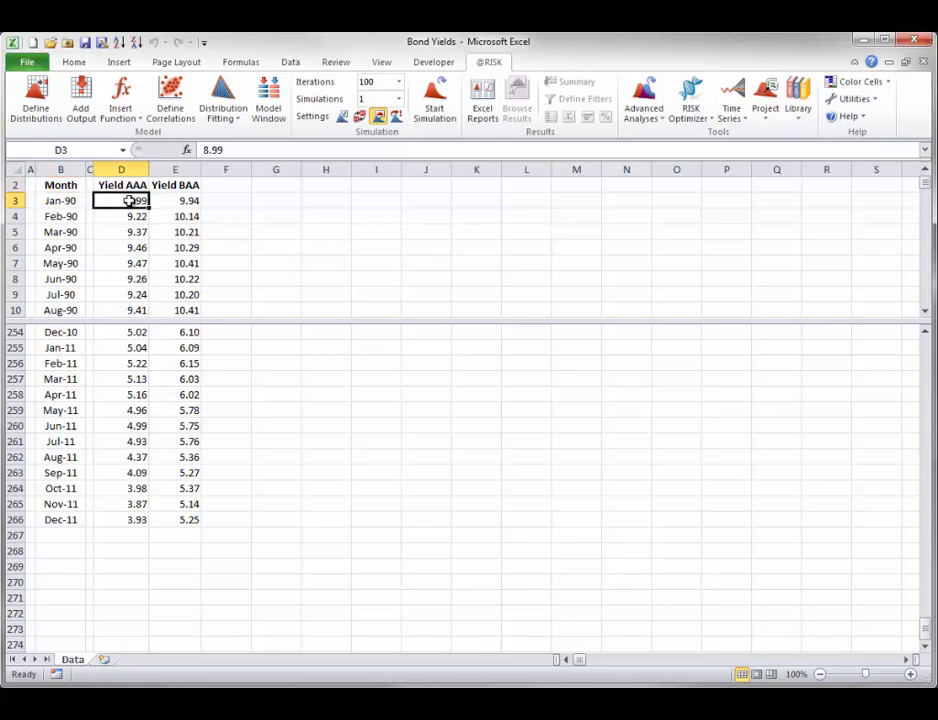
left_click(731, 110)
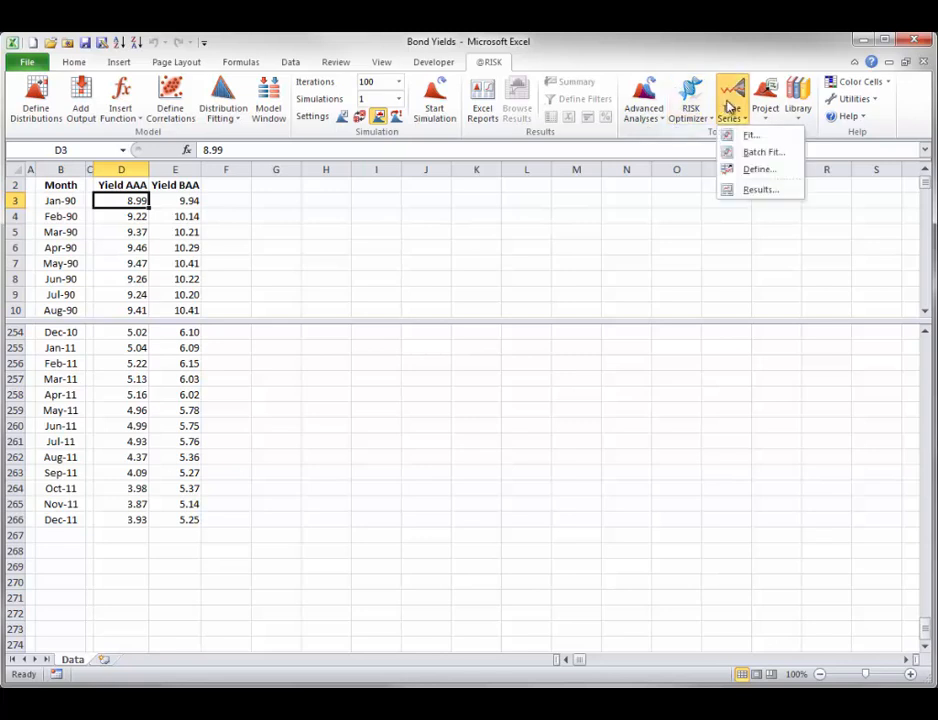
left_click(750, 152)
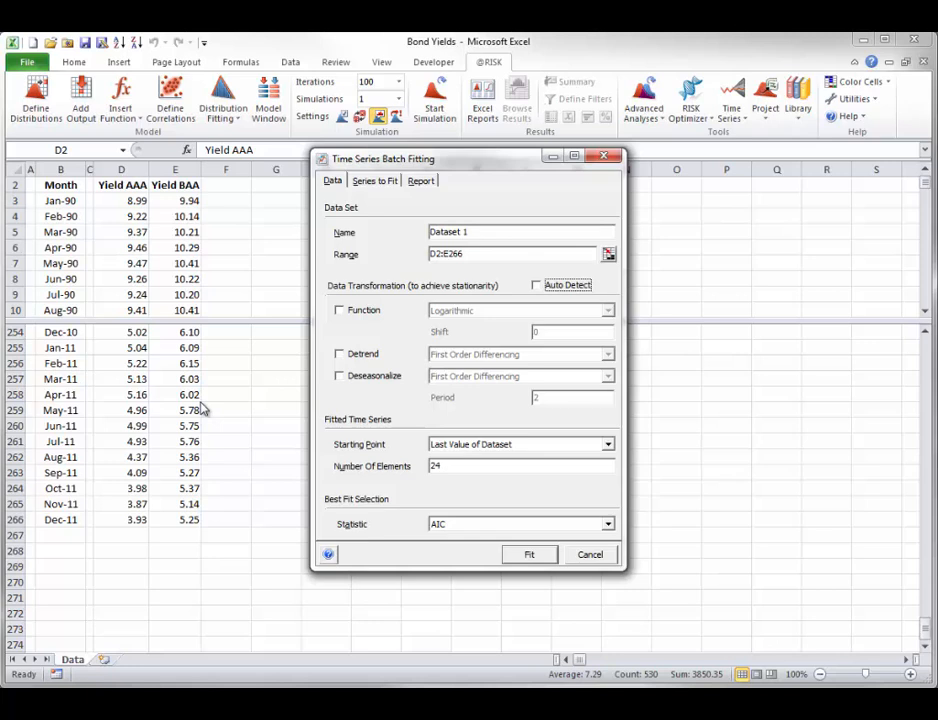
left_click(537, 286)
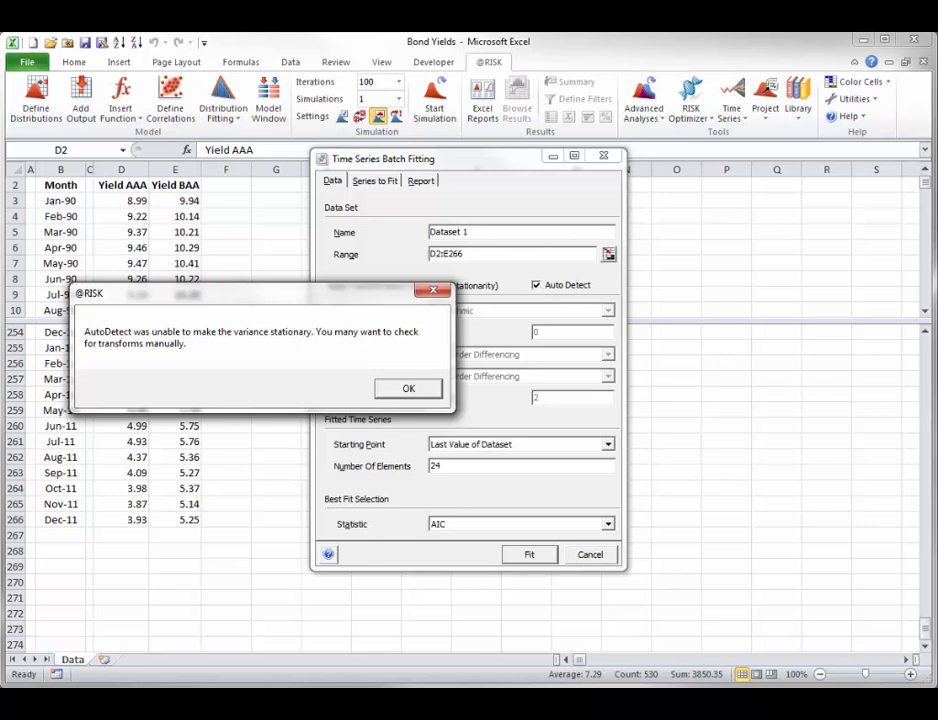
key("Return")
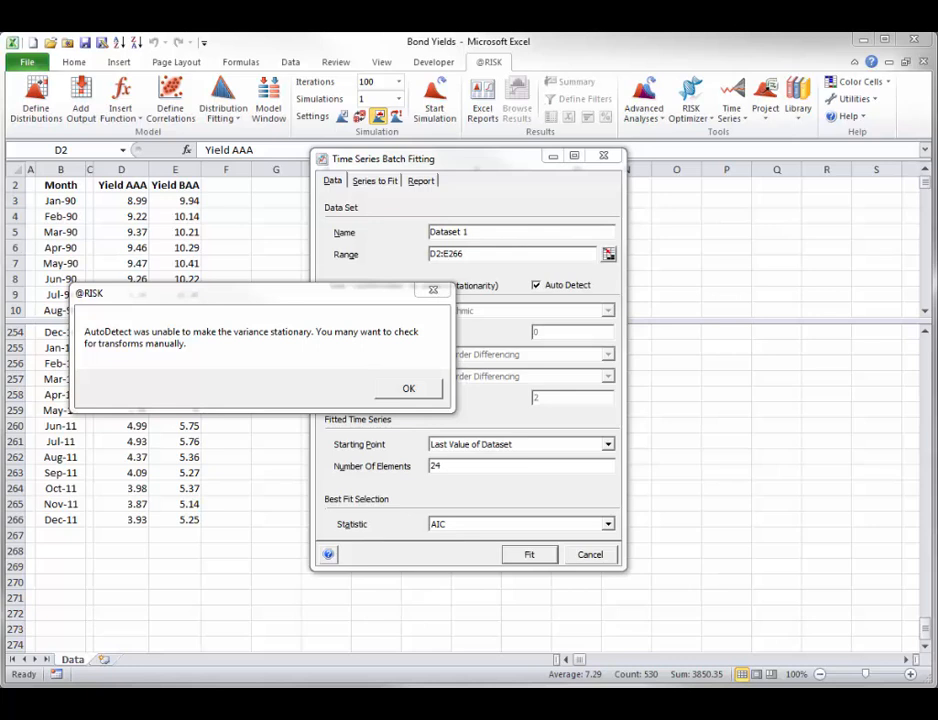
left_click(408, 389)
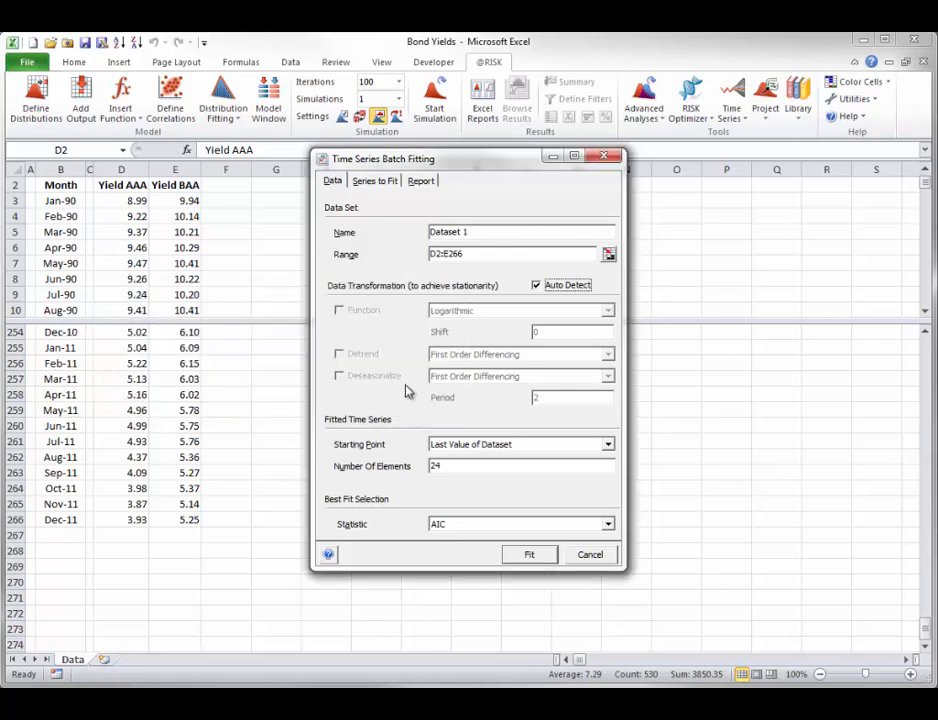
Step: Review the candidate series, place the summary report in the Active Workbook, and run the batch fit
left_click(372, 181)
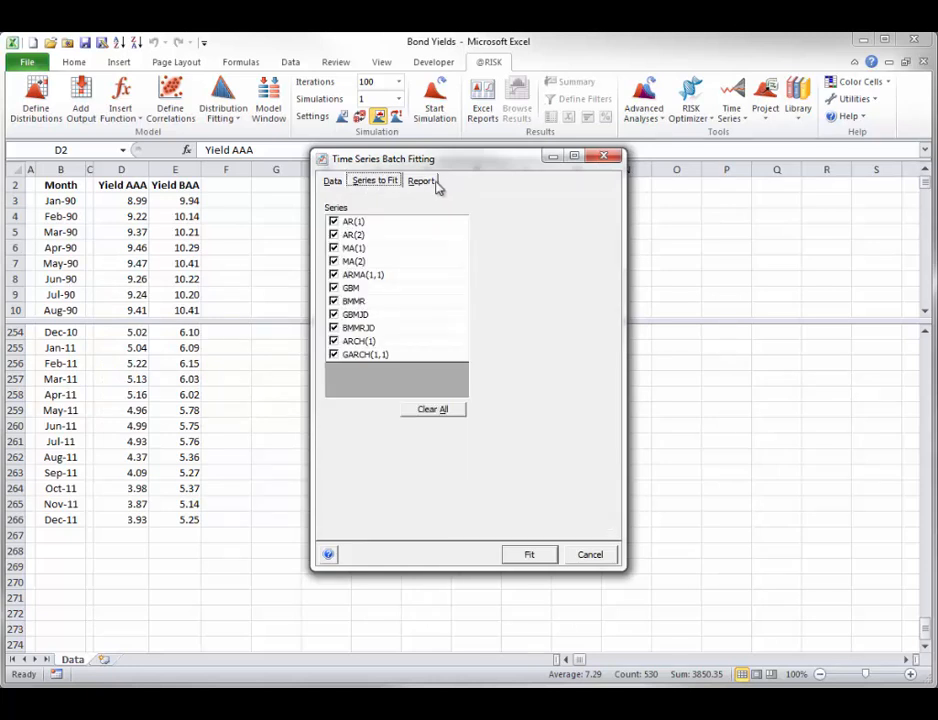
left_click(430, 184)
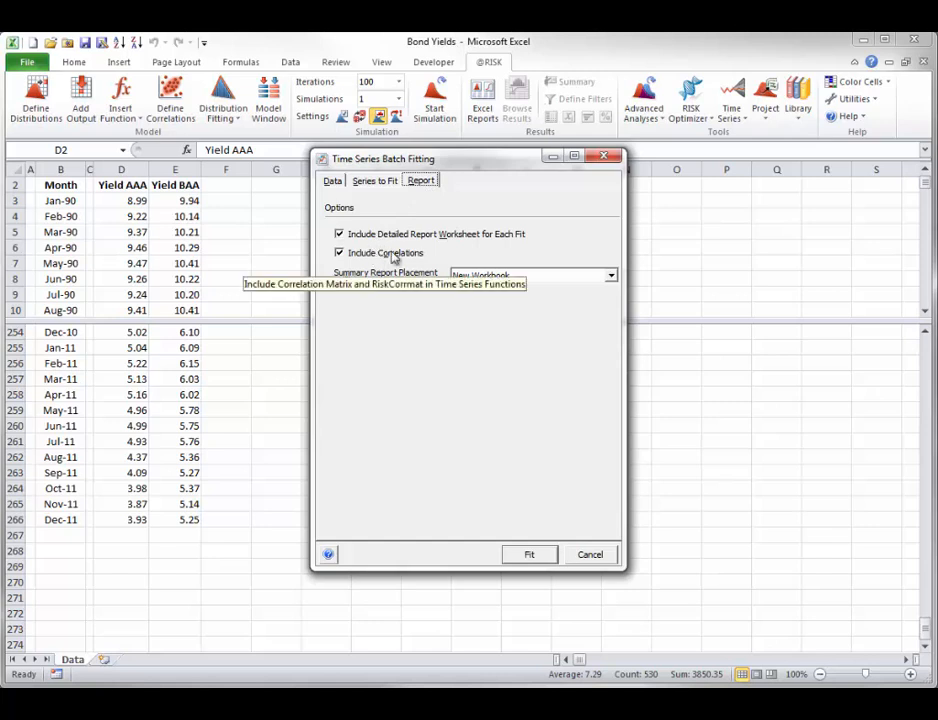
left_click(611, 276)
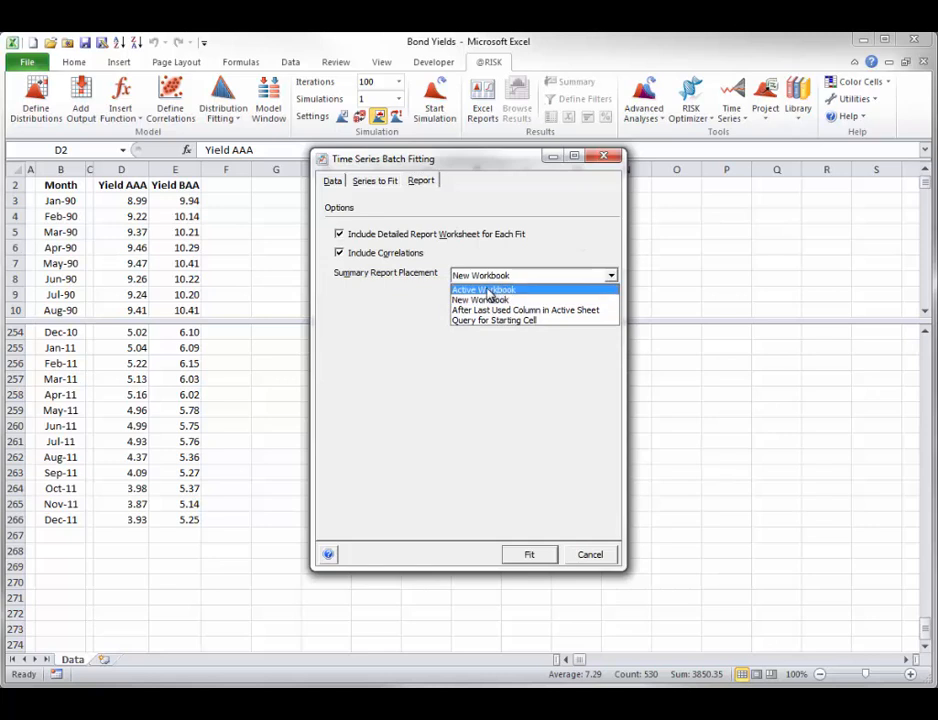
left_click(489, 291)
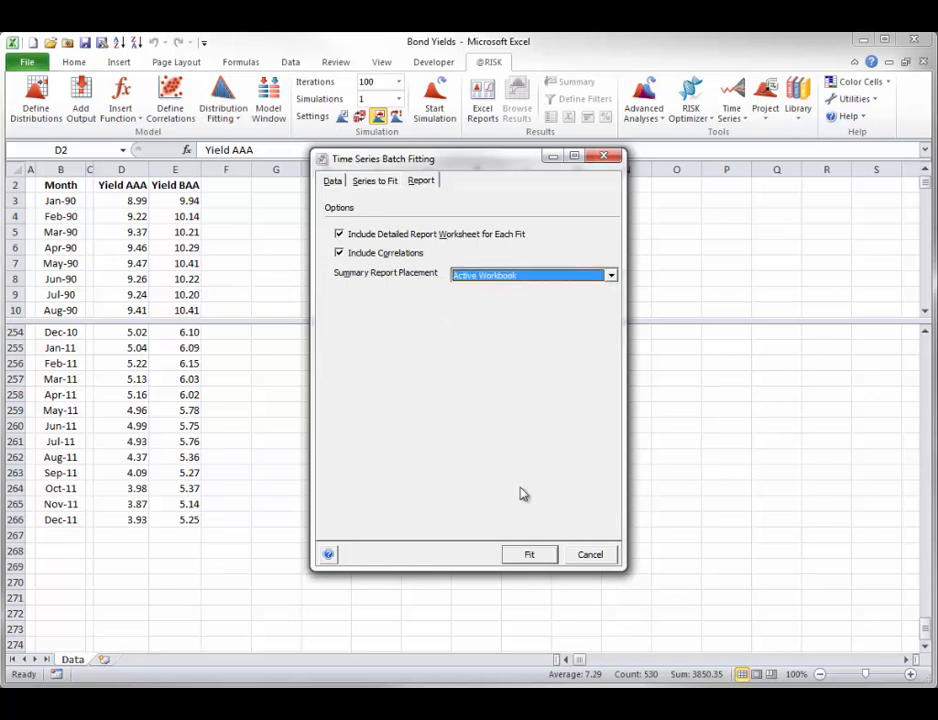
left_click(531, 558)
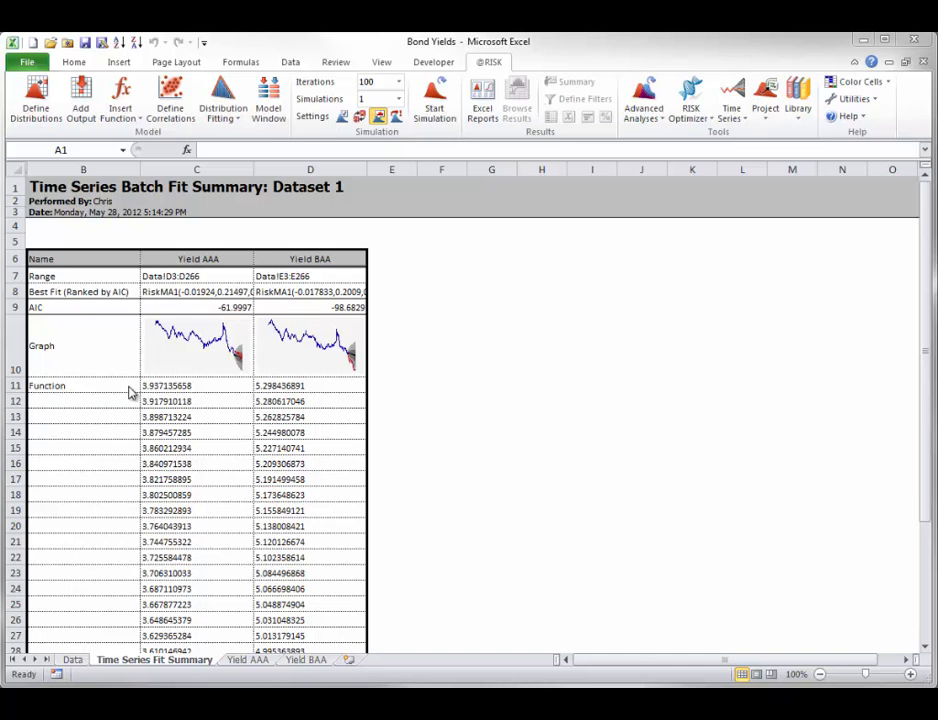
Step: Examine the batch fit summary's formula in C11, the correlation matrix and the Yield AAA detail report
left_click(170, 386)
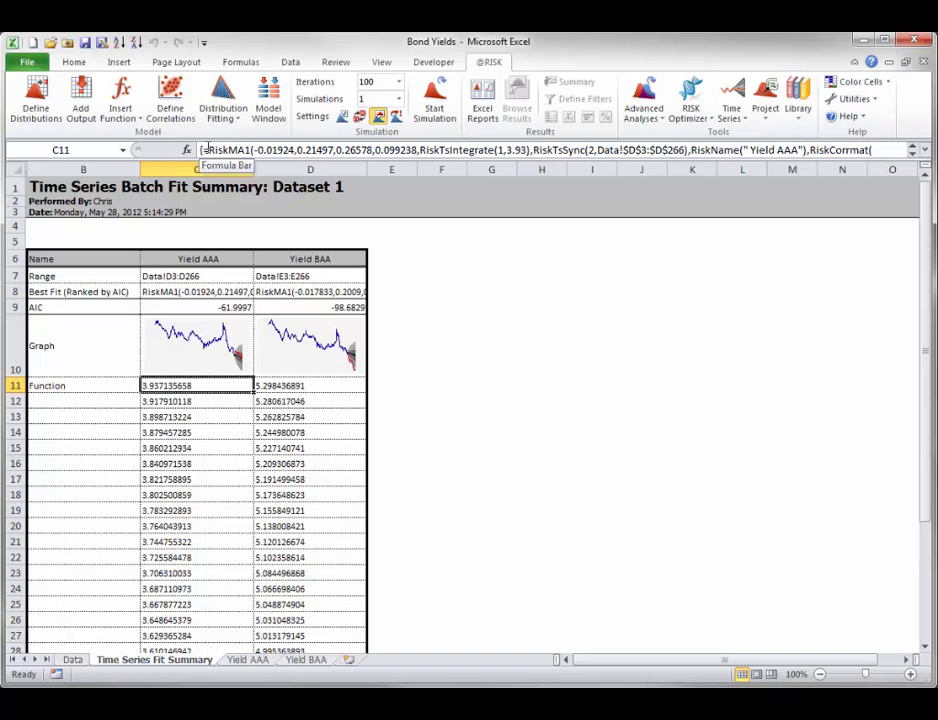
left_click_drag(923, 291, 930, 420)
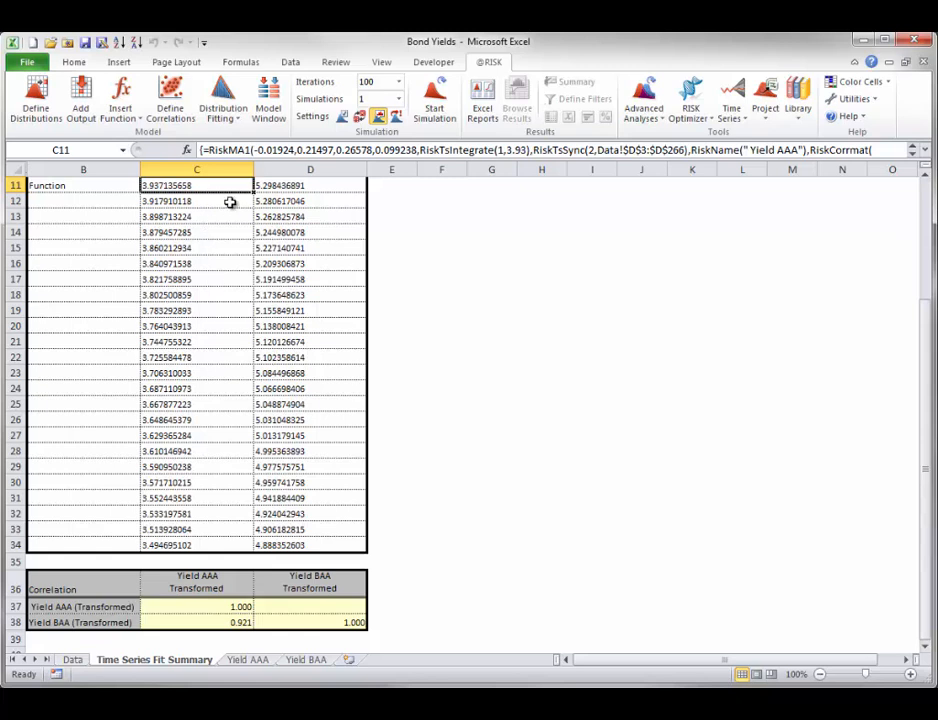
left_click(926, 150)
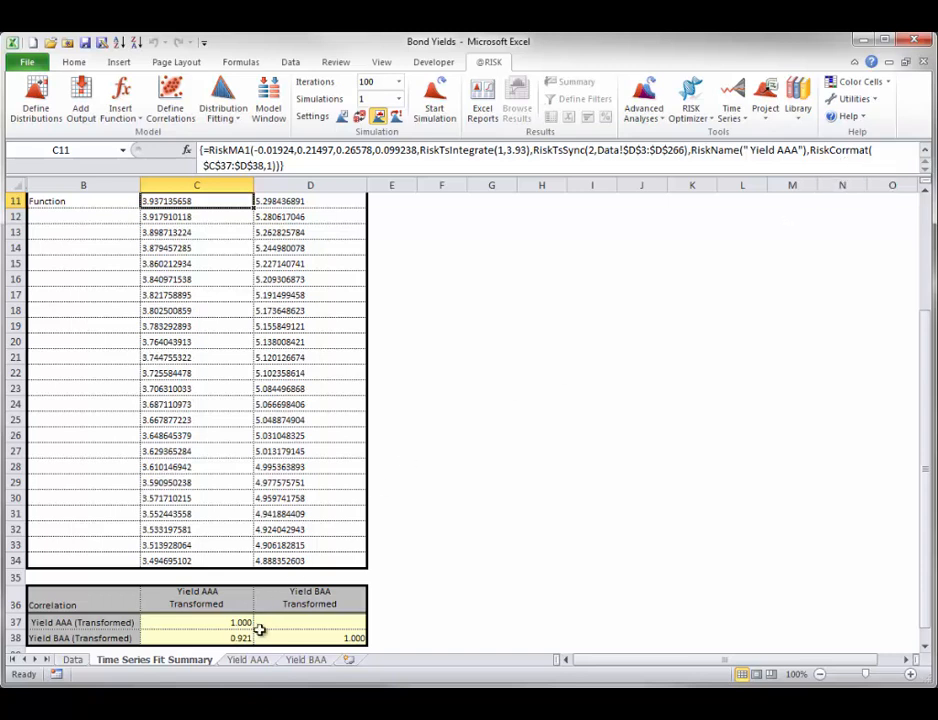
left_click(247, 661)
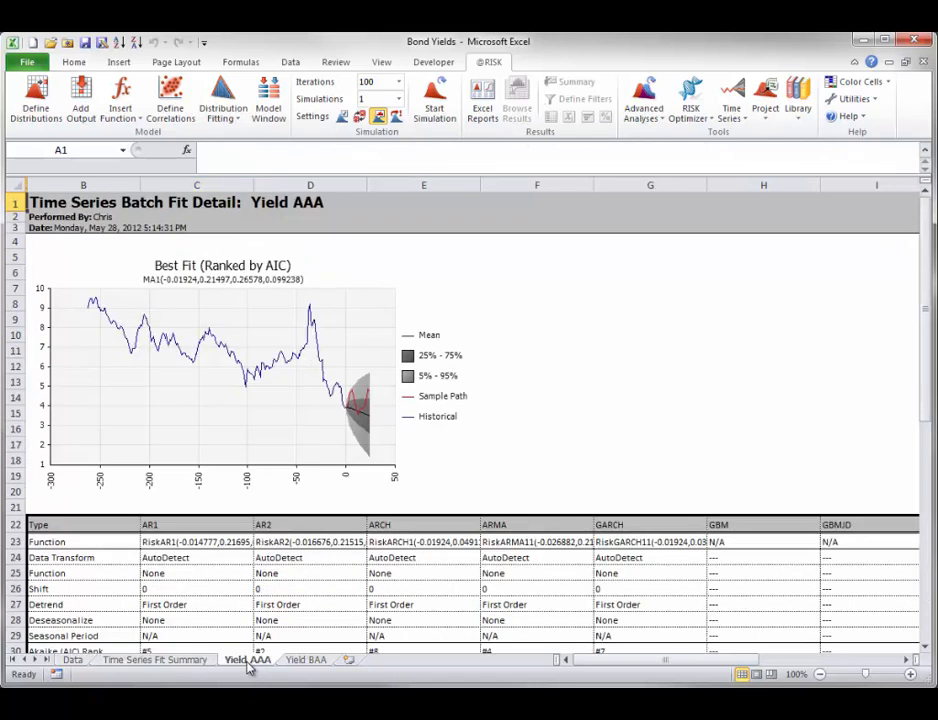
left_click_drag(611, 662, 573, 680)
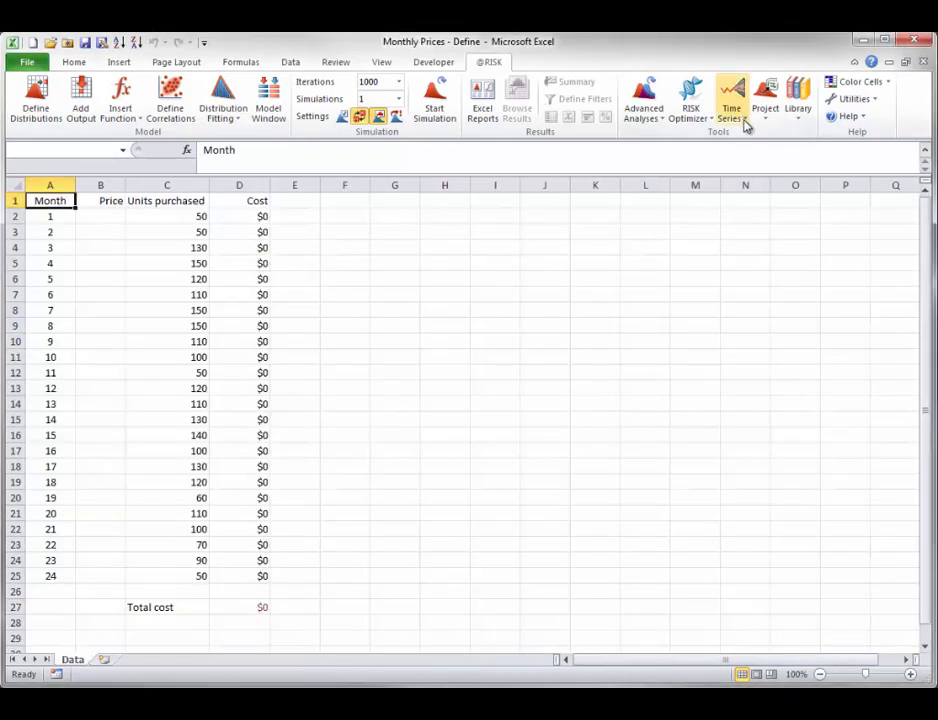
Step: Start defining a new time series with the AR(1) process in the Monthly Prices - Define workbook
left_click(744, 120)
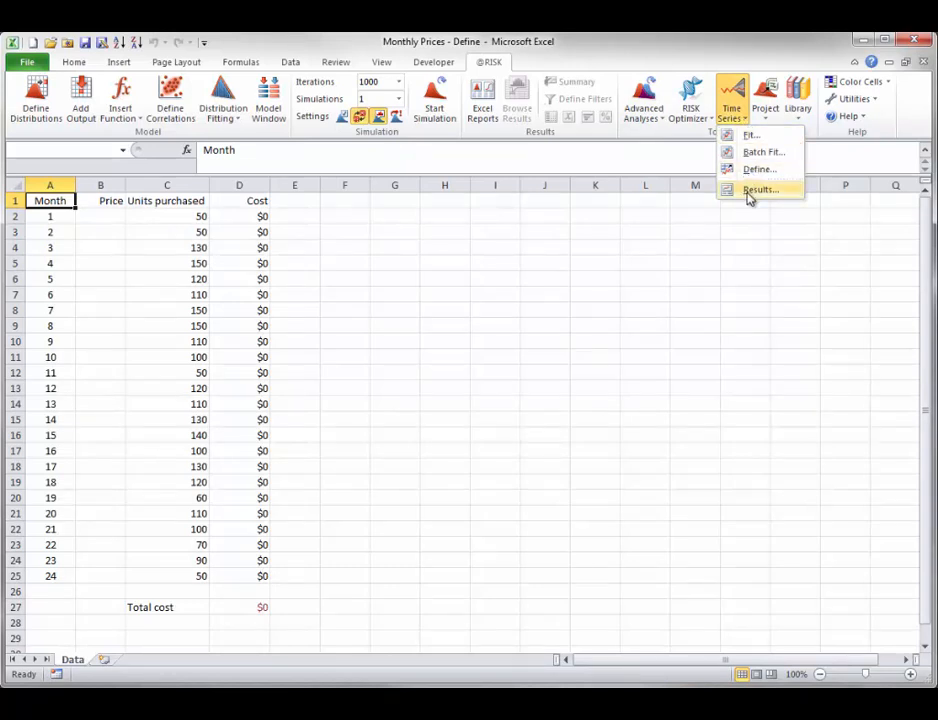
left_click(352, 213)
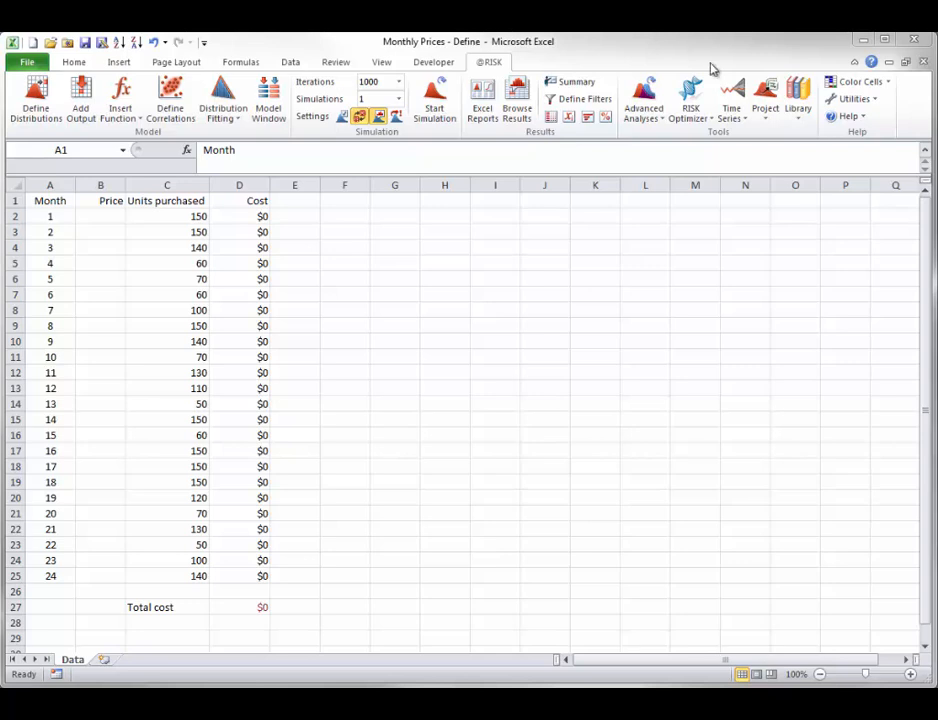
left_click(742, 115)
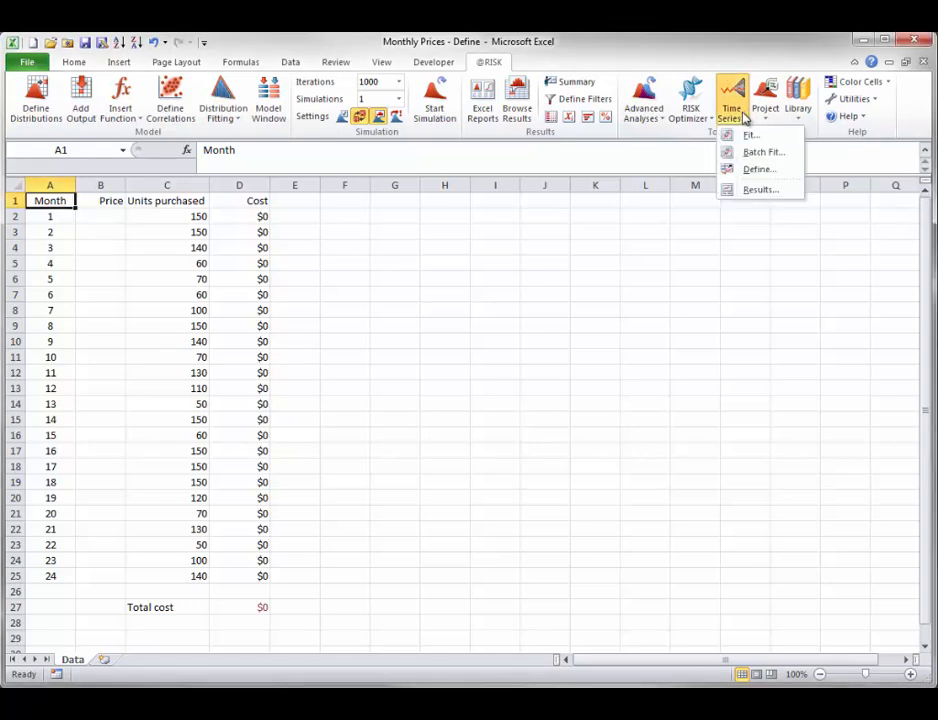
left_click(745, 170)
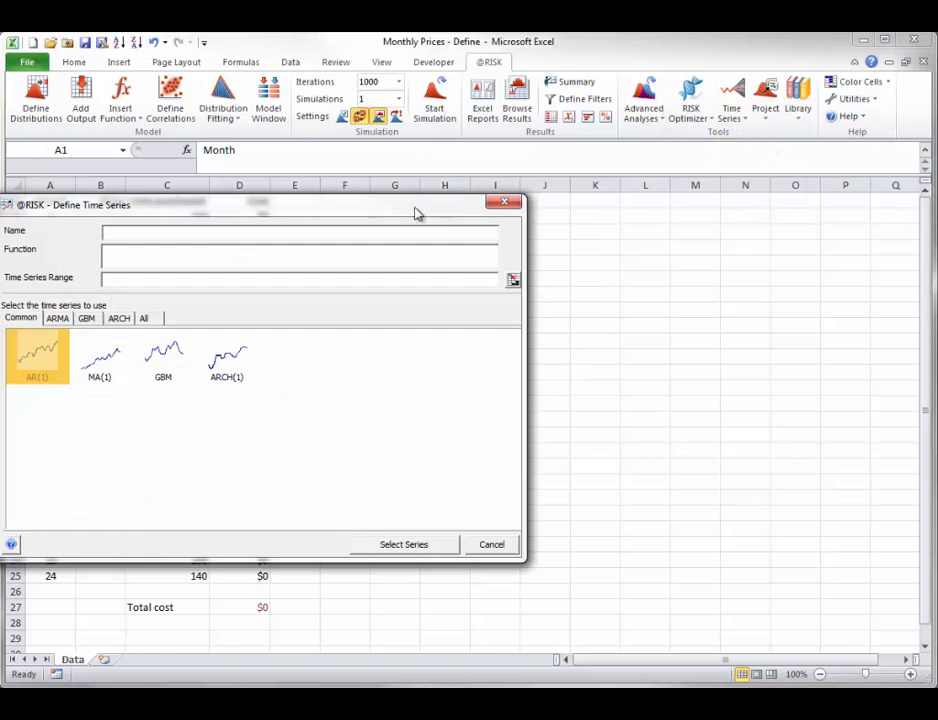
left_click_drag(415, 211, 612, 187)
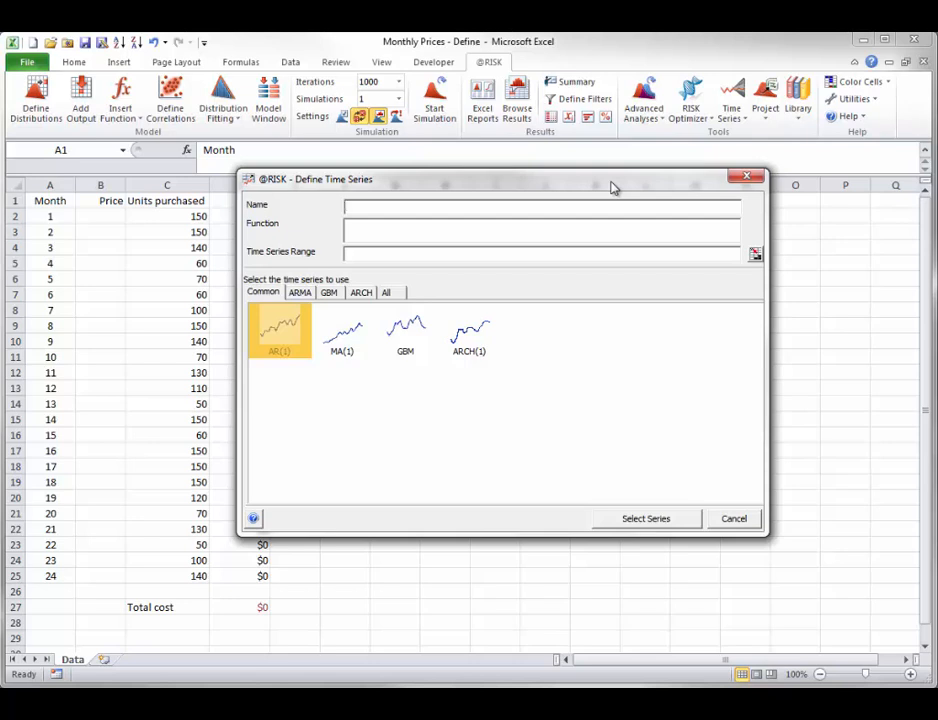
left_click(646, 520)
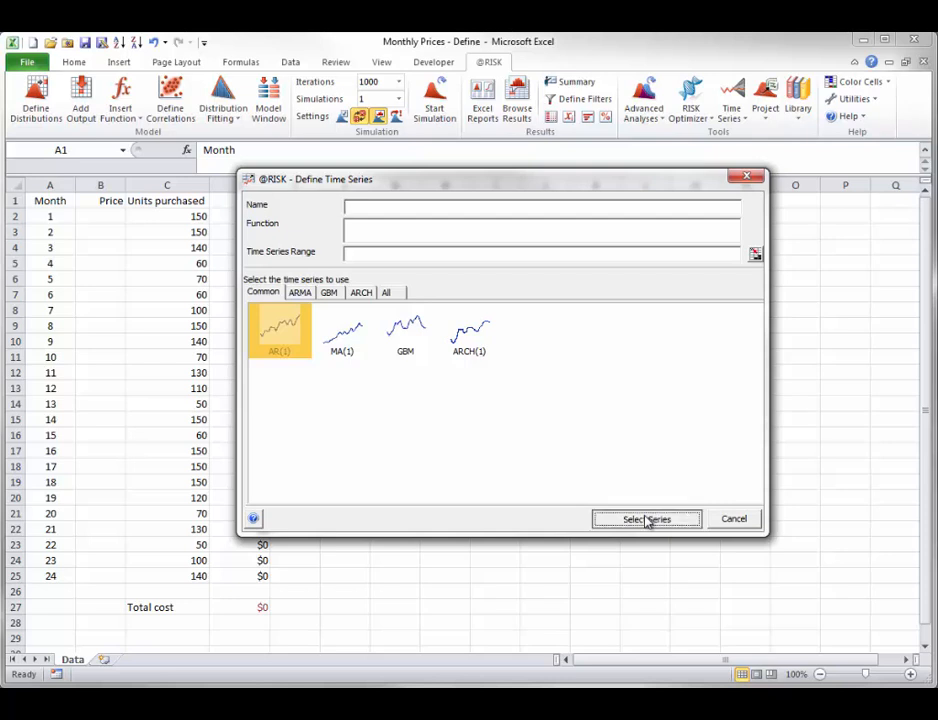
left_click_drag(419, 212, 622, 194)
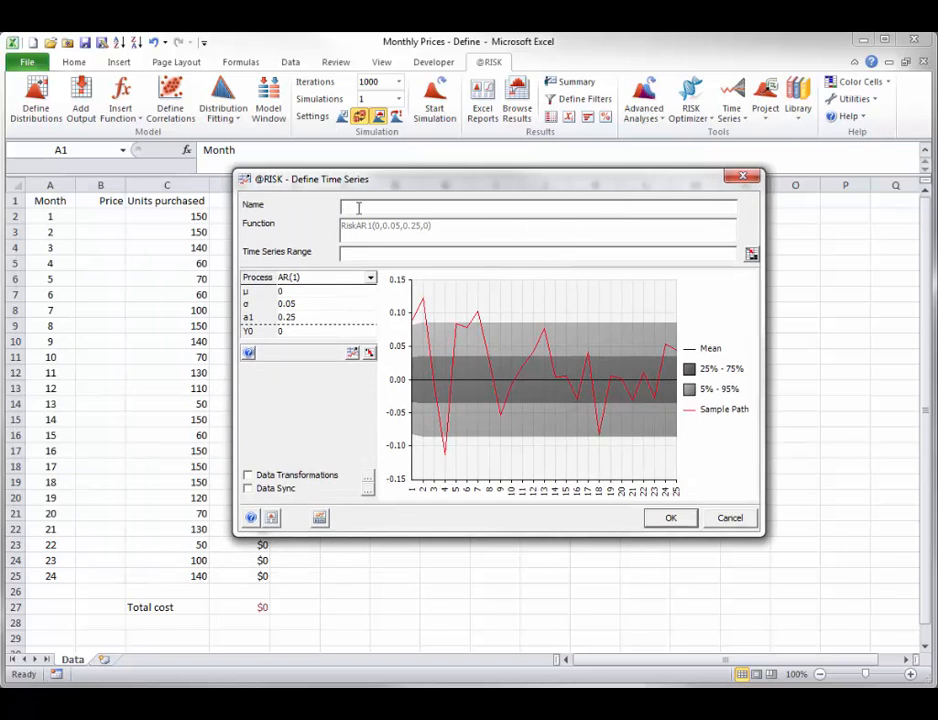
Step: Name the time series Prices and assign it to the range B2:B25
type("Pric")
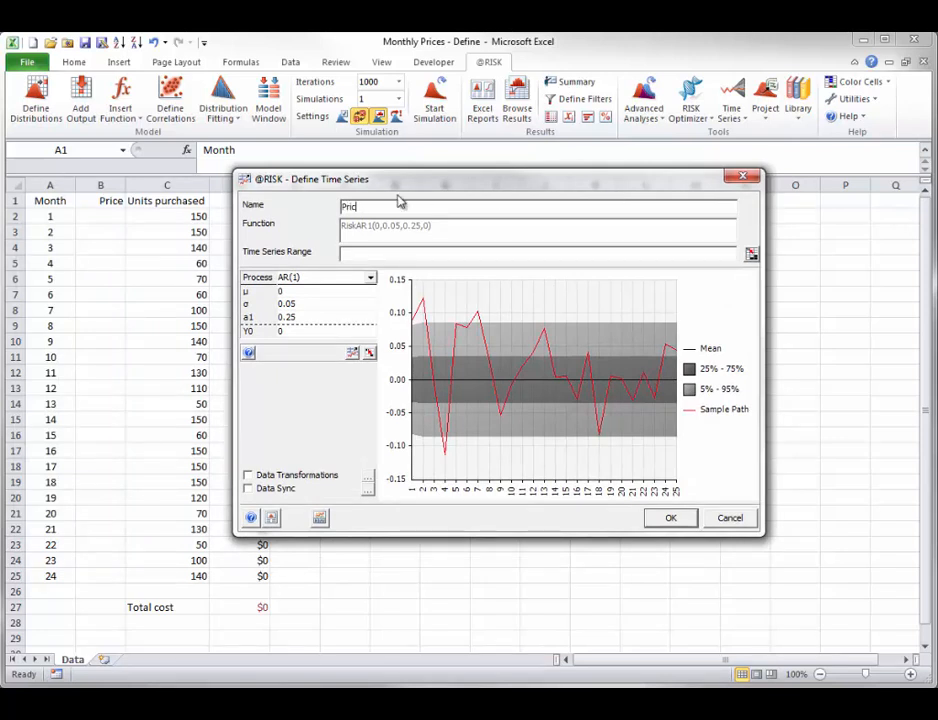
type("es")
left_click(361, 253)
left_click(751, 254)
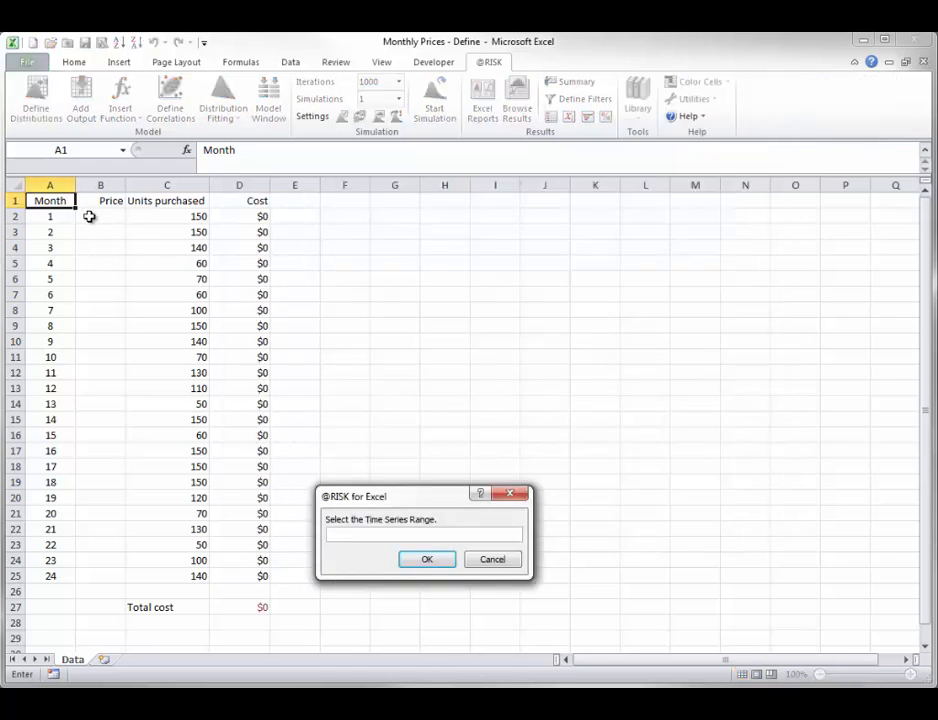
left_click_drag(89, 216, 98, 578)
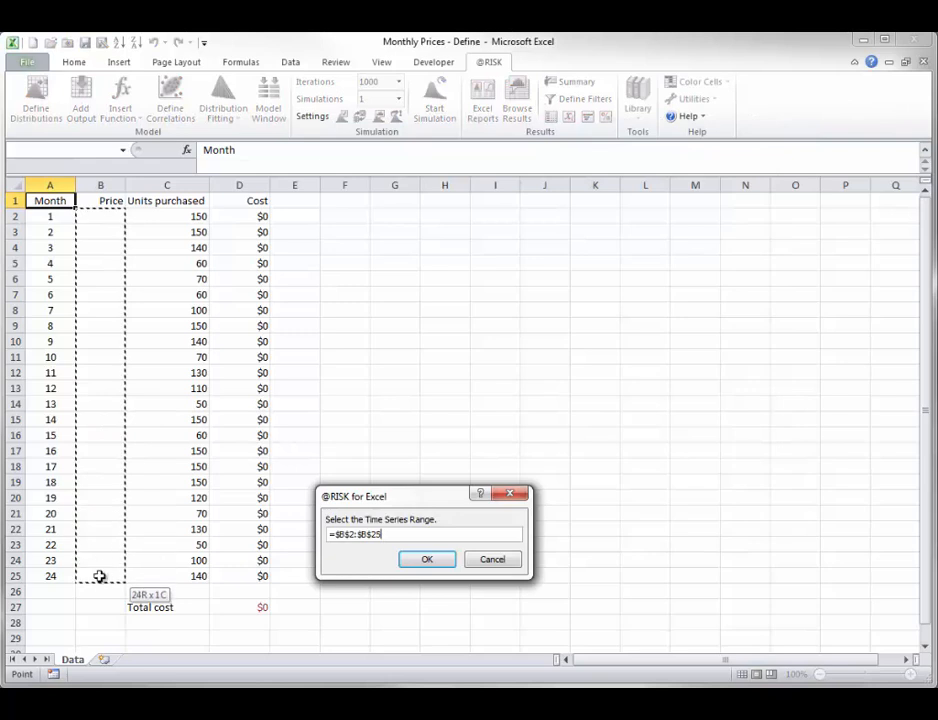
left_click(434, 561)
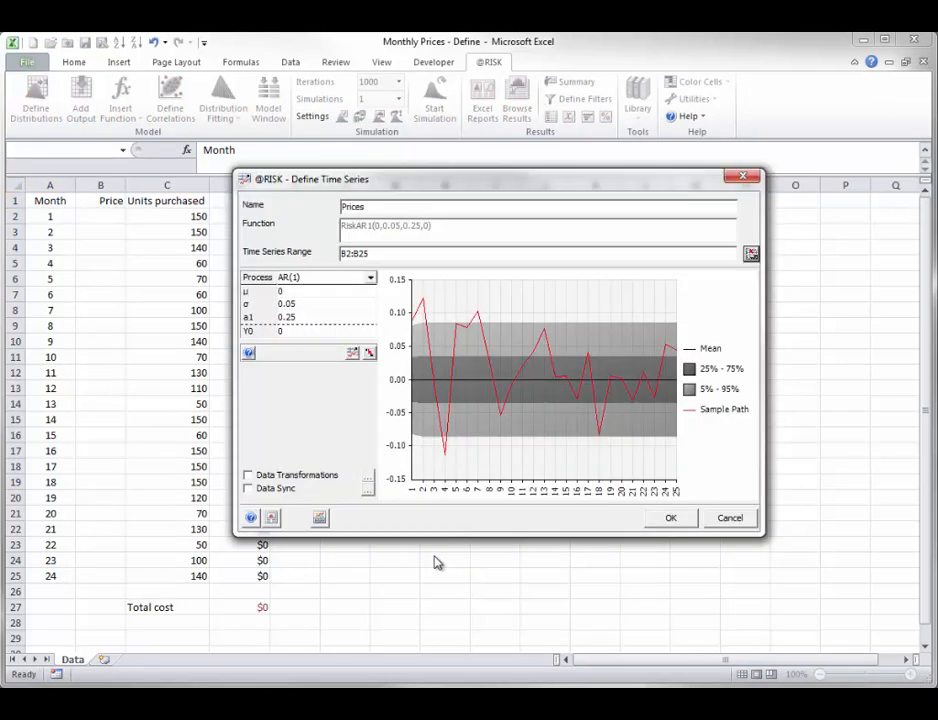
Step: Set the AR(1) parameters μ to 50, σ to 5 and Y0 to 62, and write the series to the worksheet
left_click(292, 291)
type("50")
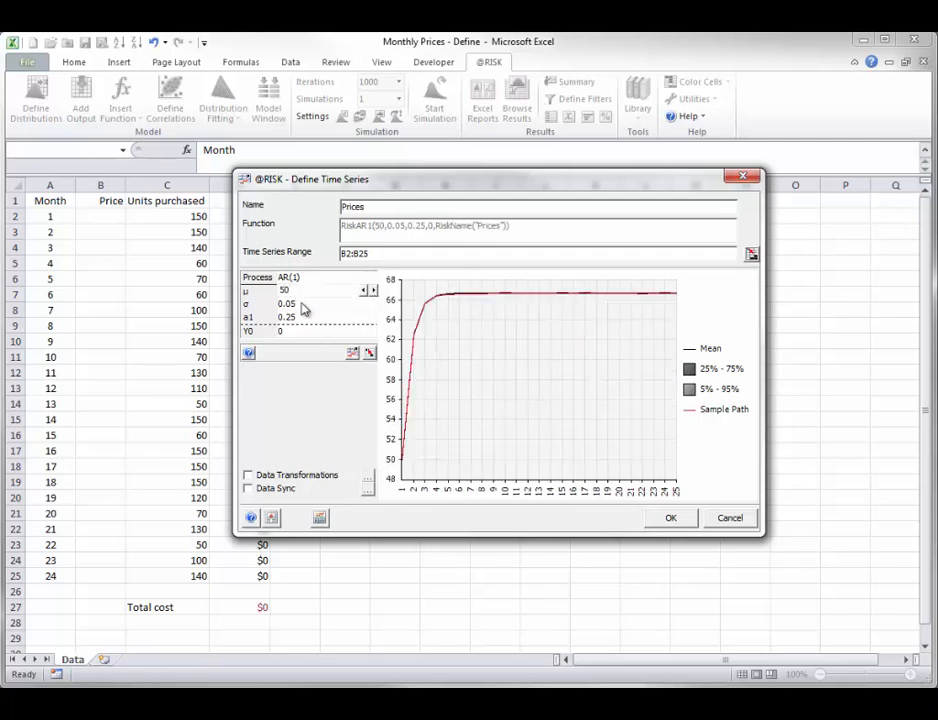
left_click(300, 303)
type("5")
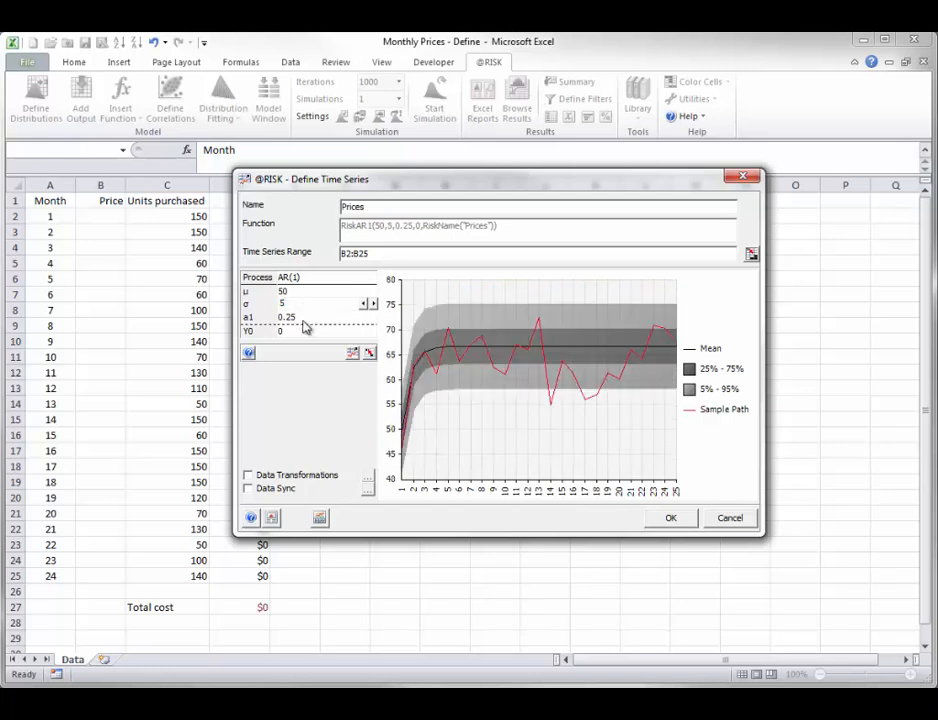
left_click(290, 331)
type("62")
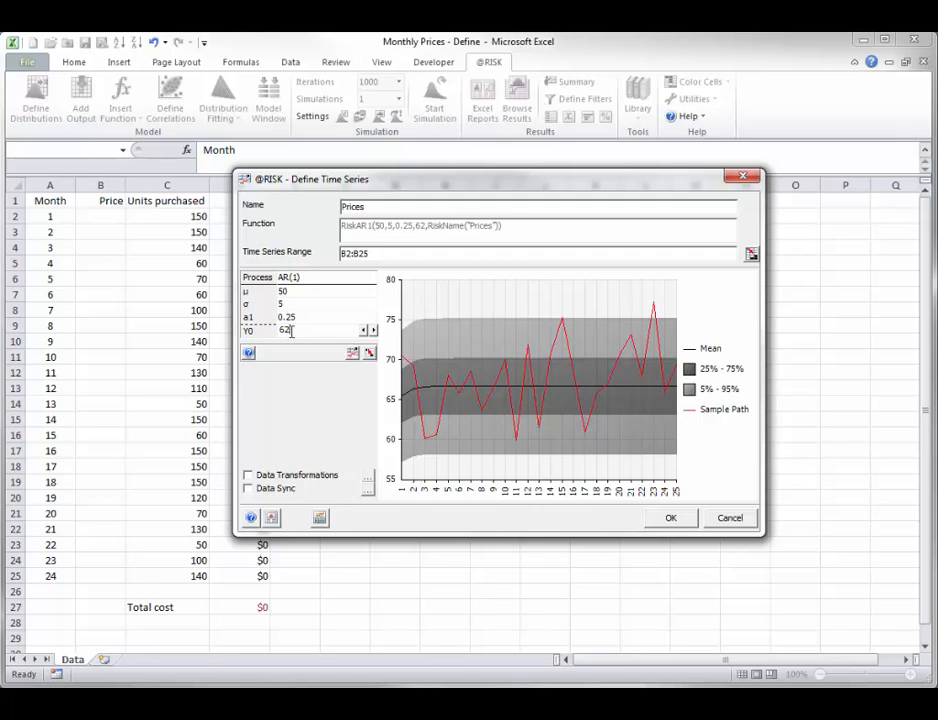
left_click(679, 519)
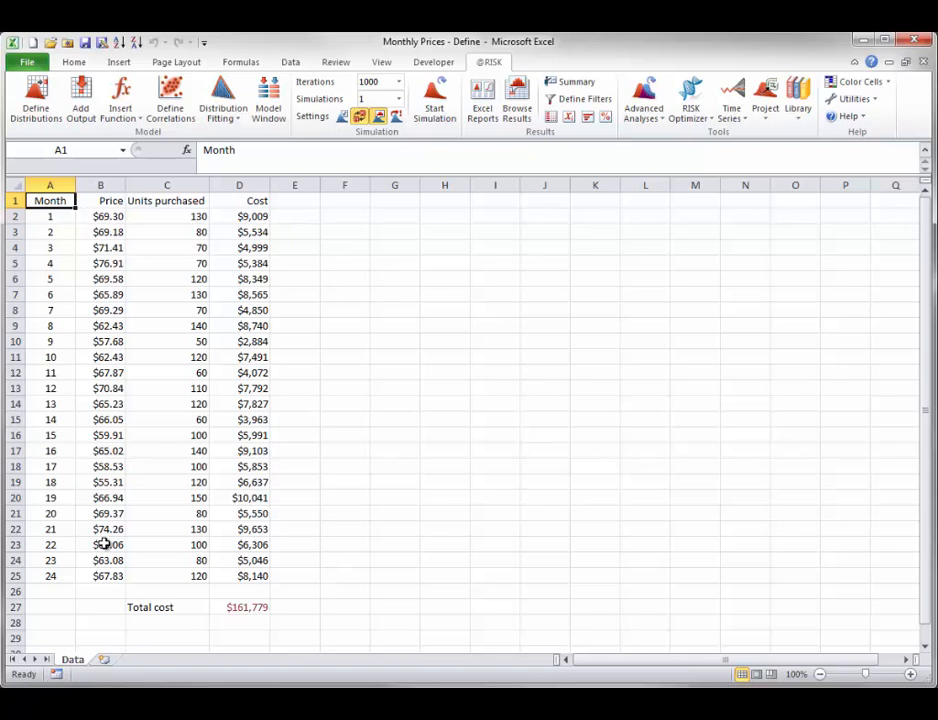
Step: Inspect the total cost formula in D27 and the price time series formula in B2
left_click(232, 607)
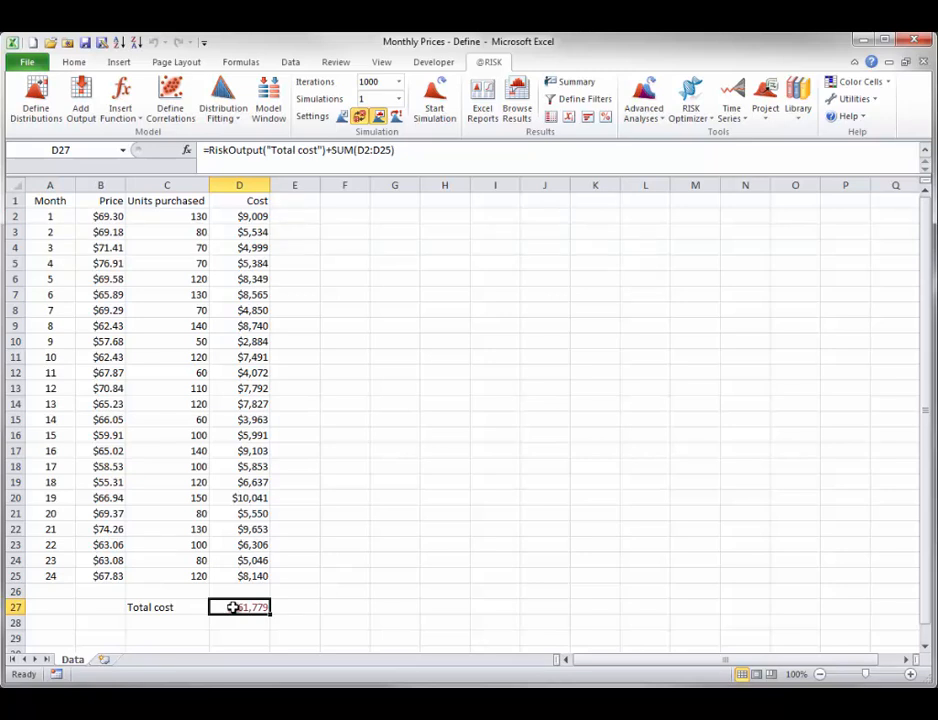
left_click(101, 218)
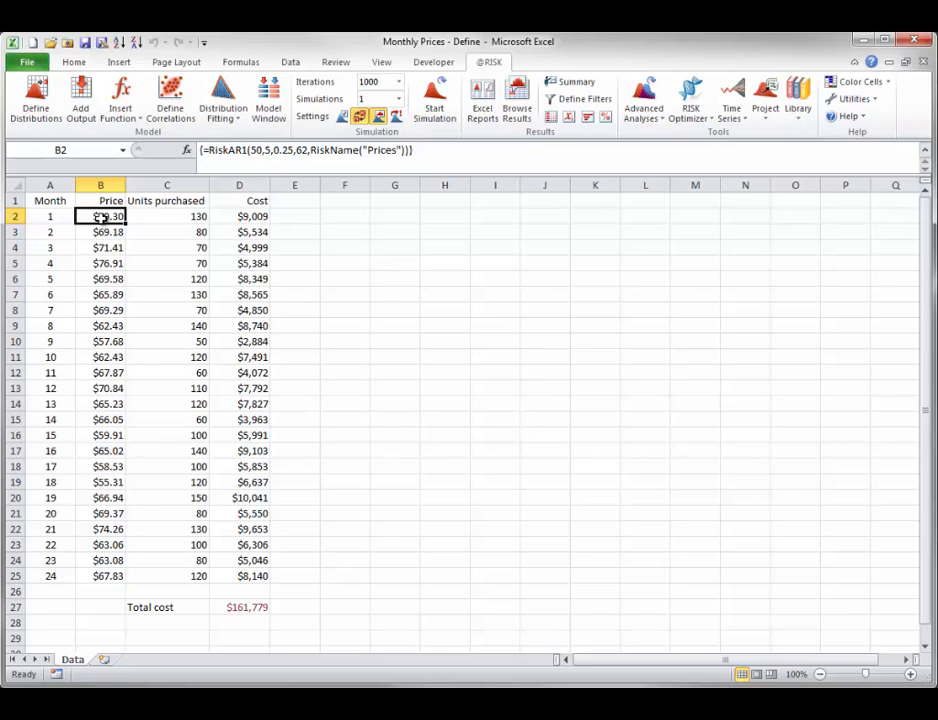
Step: Check the units purchased formula in C2 and run the simulation for the total cost output in D27
left_click(183, 216)
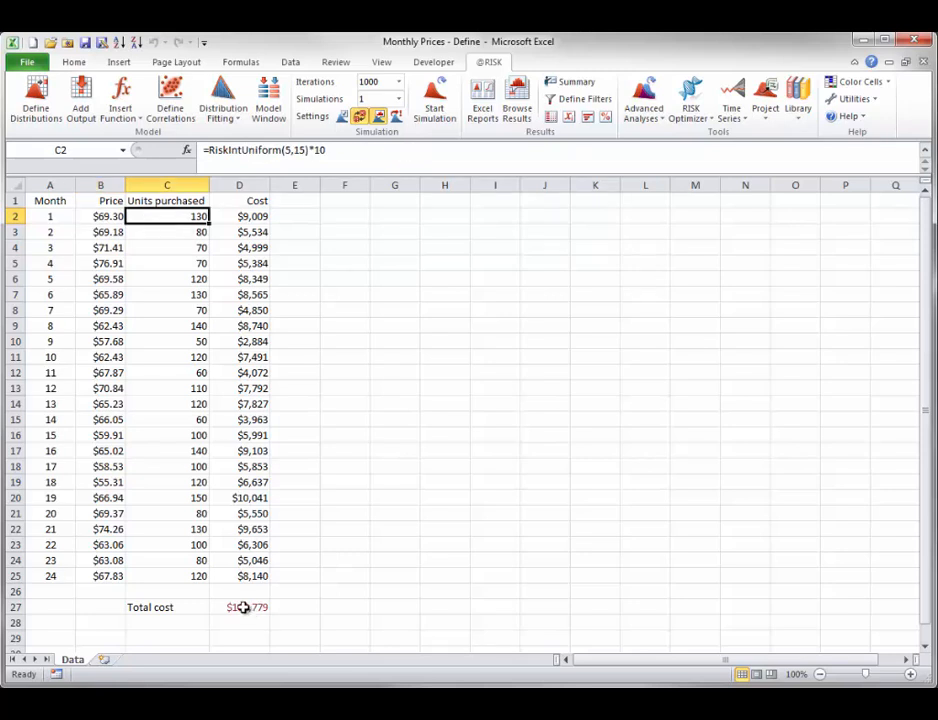
left_click(243, 607)
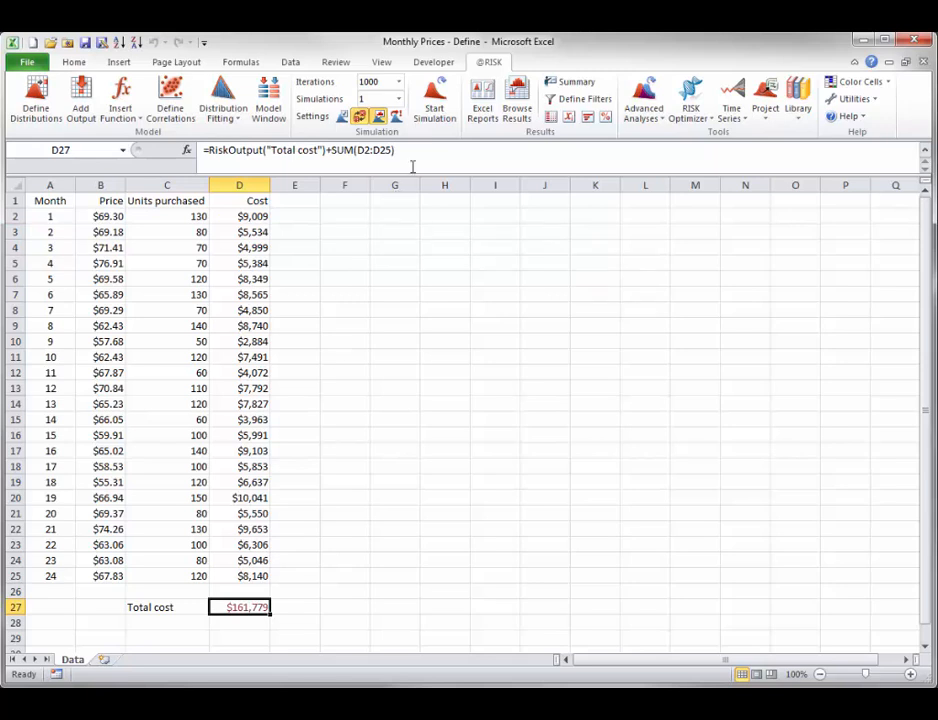
left_click(433, 105)
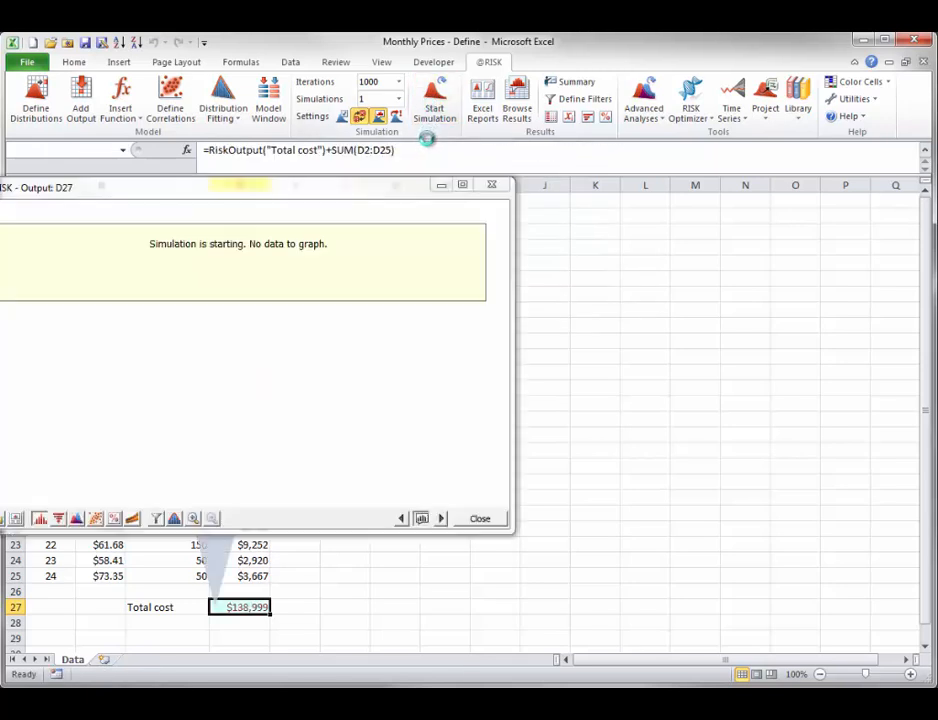
left_click_drag(378, 193, 620, 185)
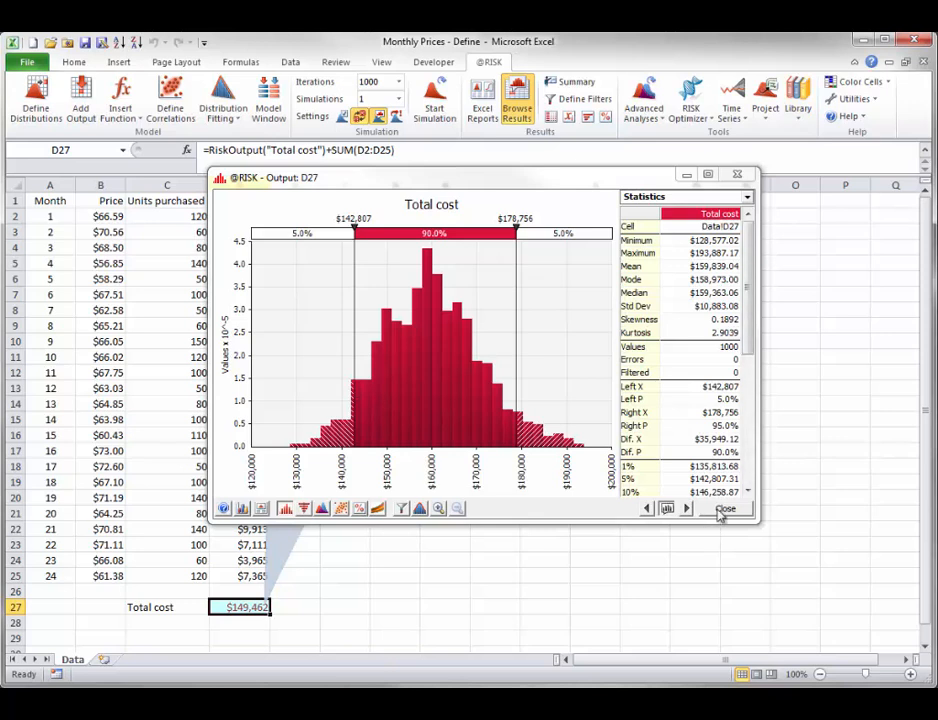
left_click(724, 510)
Step: View the simulated time series results for Prices and play through several iterations on the graph
left_click(740, 116)
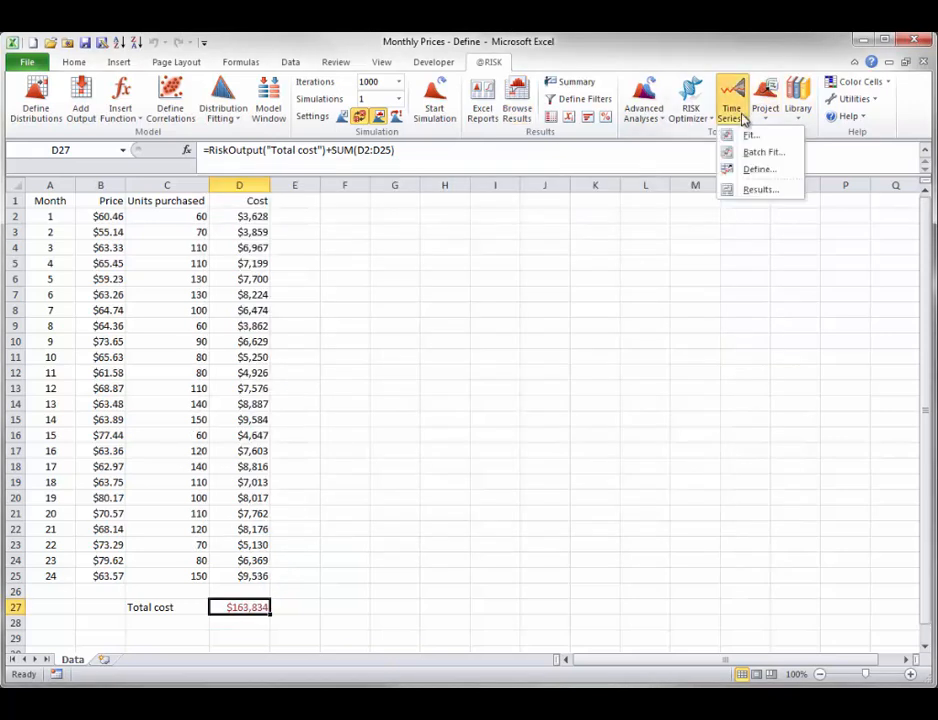
left_click(756, 190)
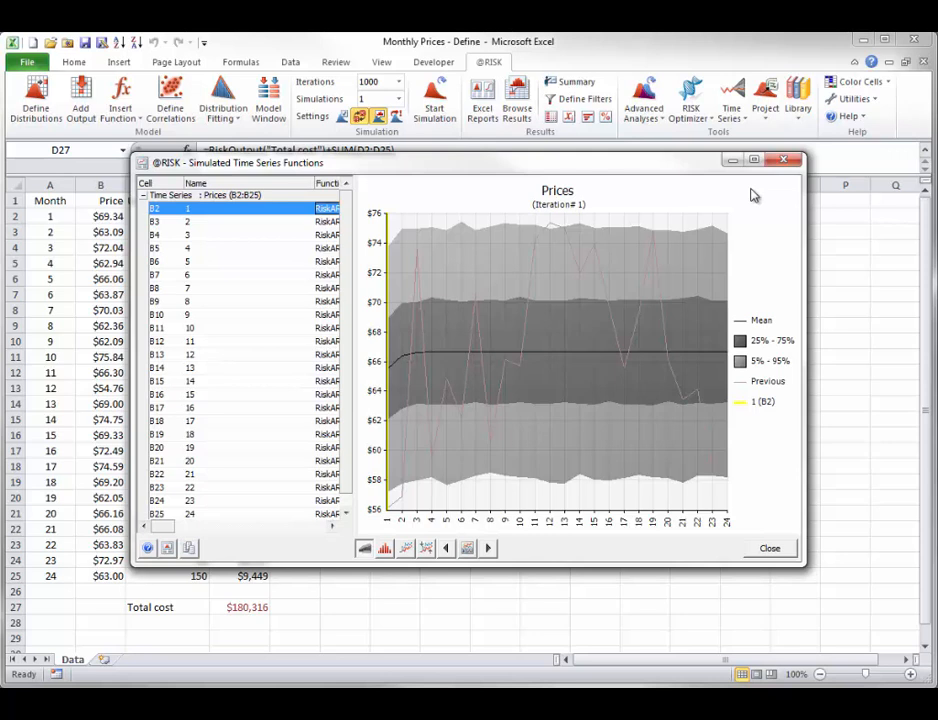
left_click(468, 549)
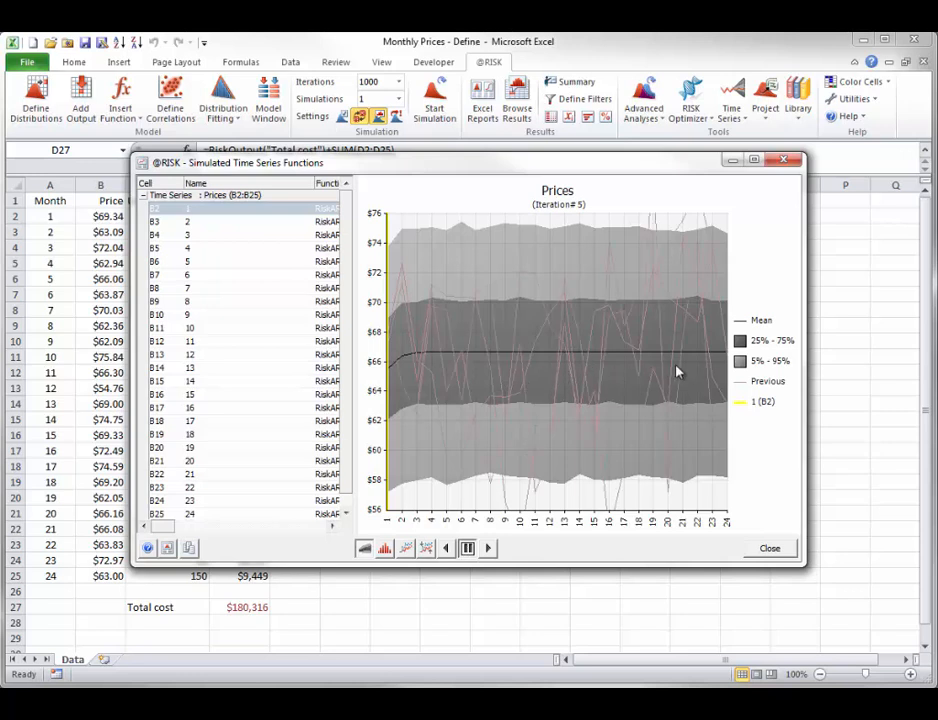
left_click(467, 549)
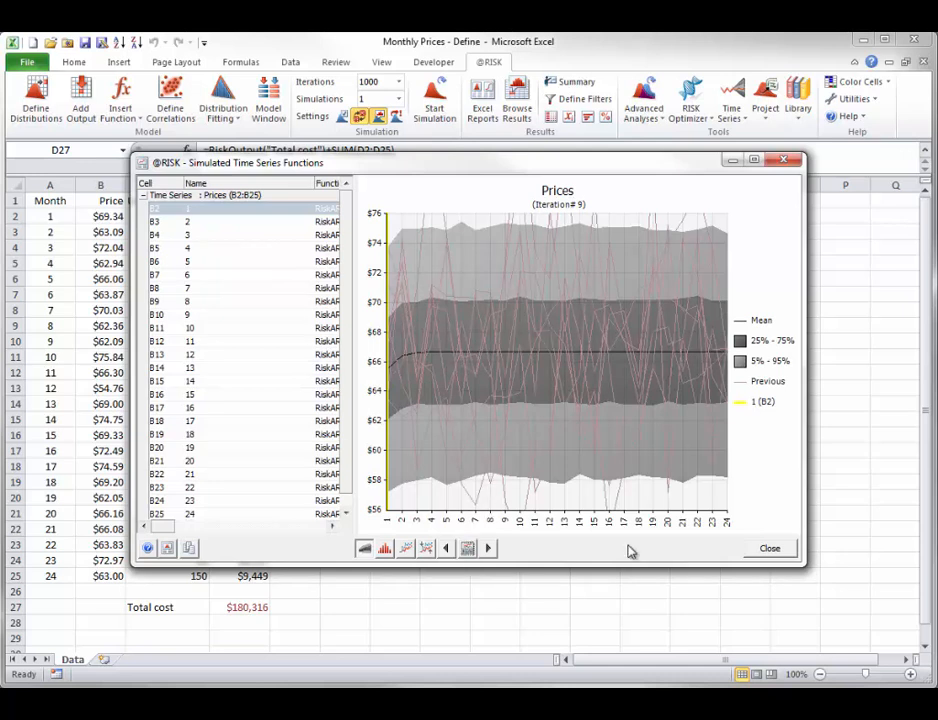
left_click(768, 549)
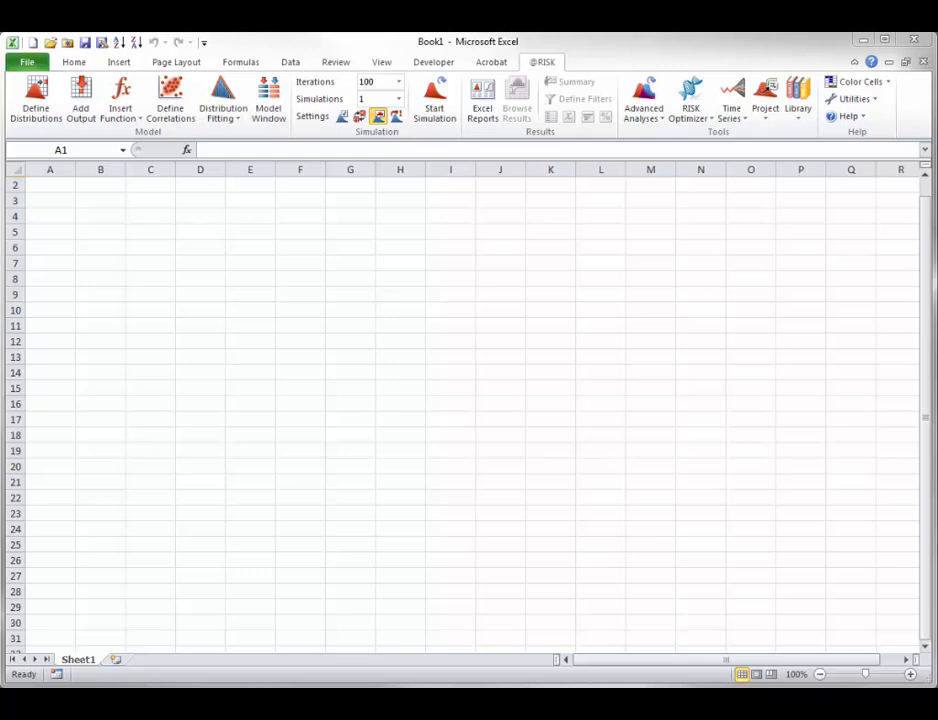
Step: Close the Tutorial project in Microsoft Project and minimize the program to return to the blank Excel workbook
left_click(767, 118)
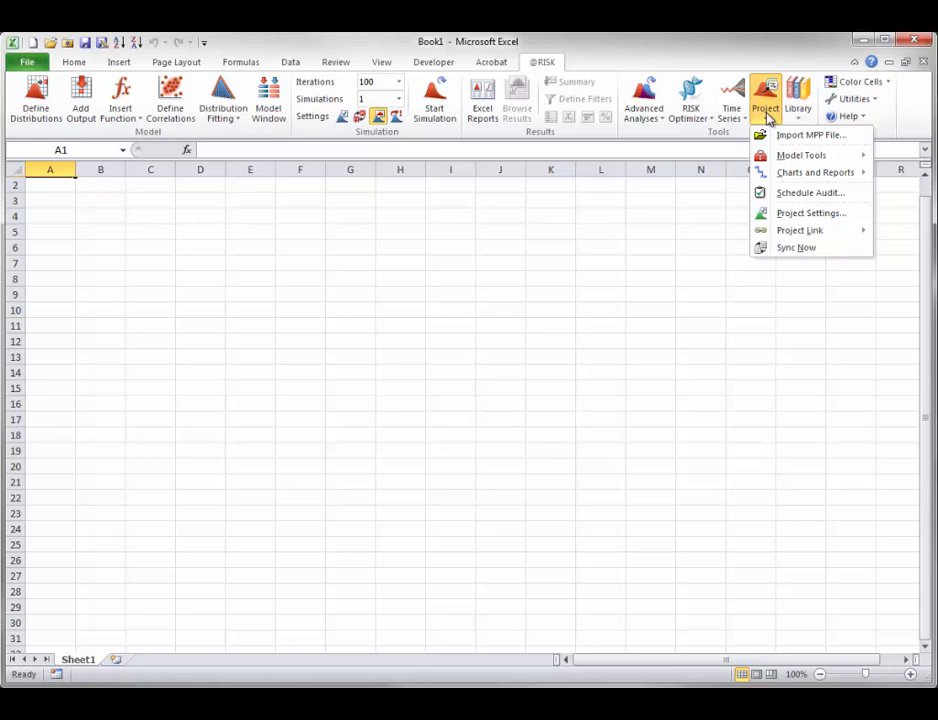
left_click(672, 247)
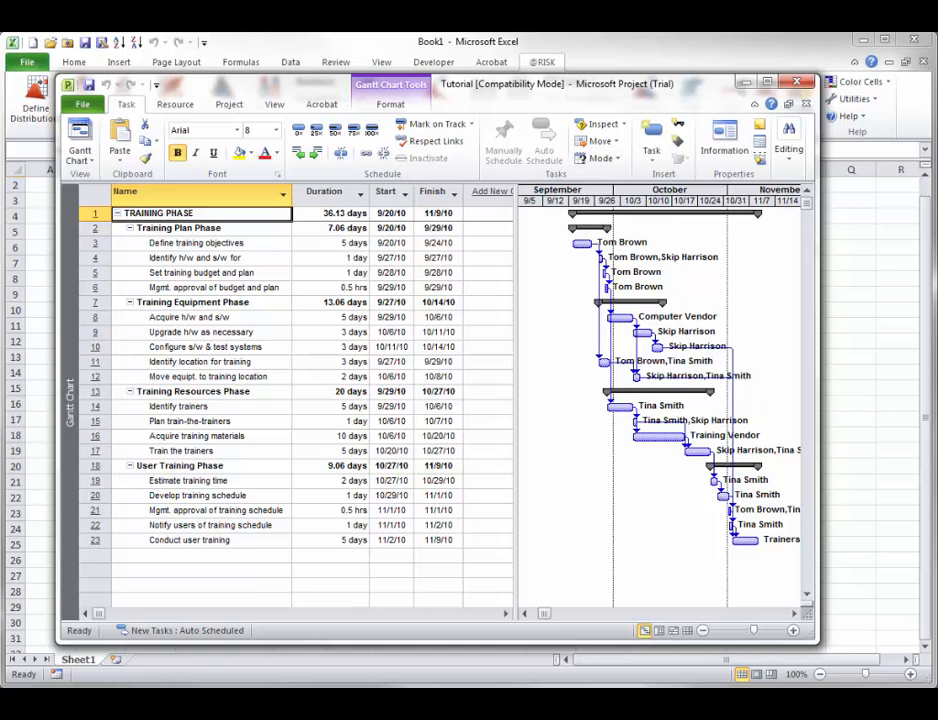
left_click(806, 103)
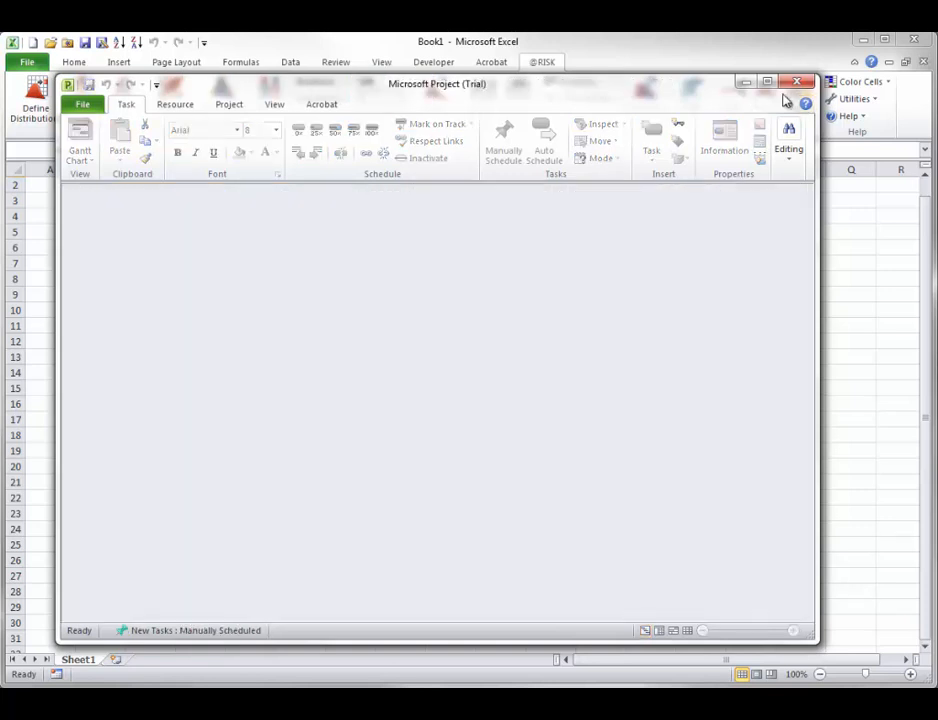
left_click(750, 83)
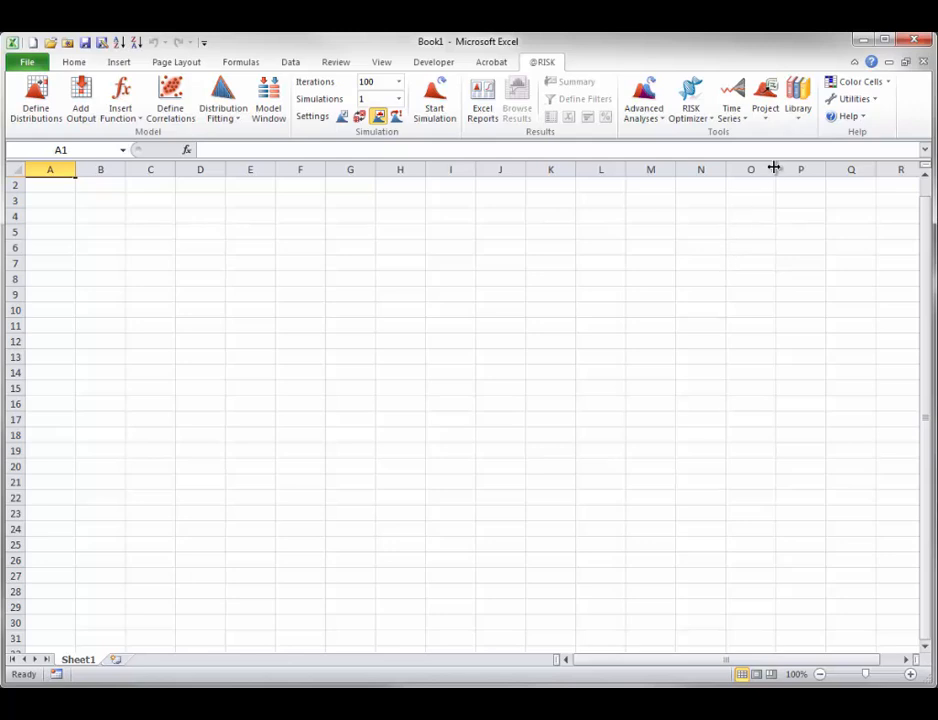
Step: Import the Tutorial MPP file from Project Examples, keeping the calculated import settings and not saving the new workbook
left_click(767, 120)
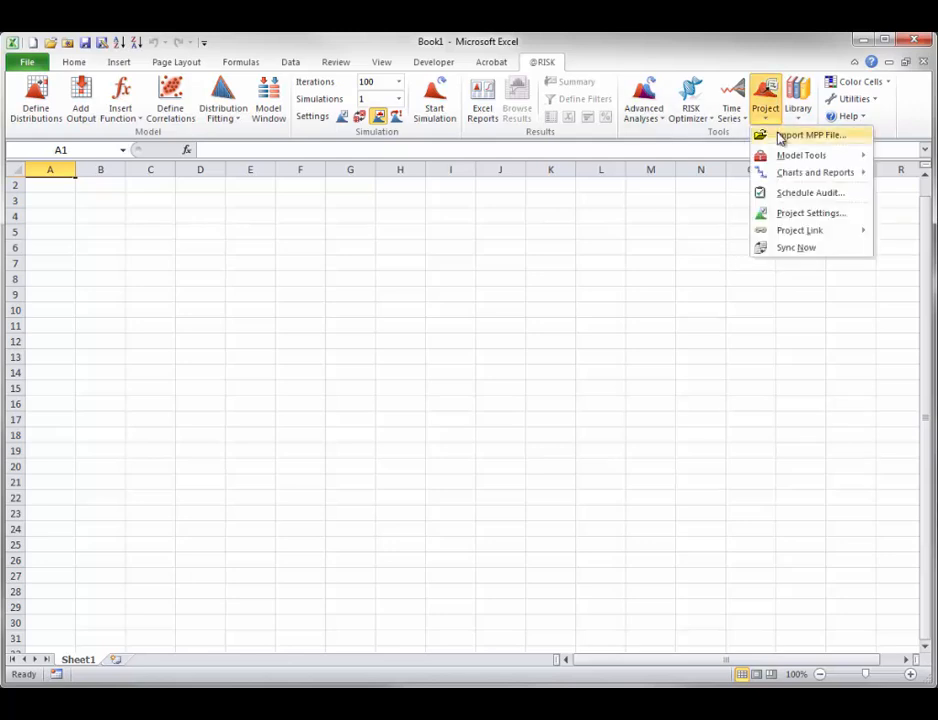
left_click(779, 134)
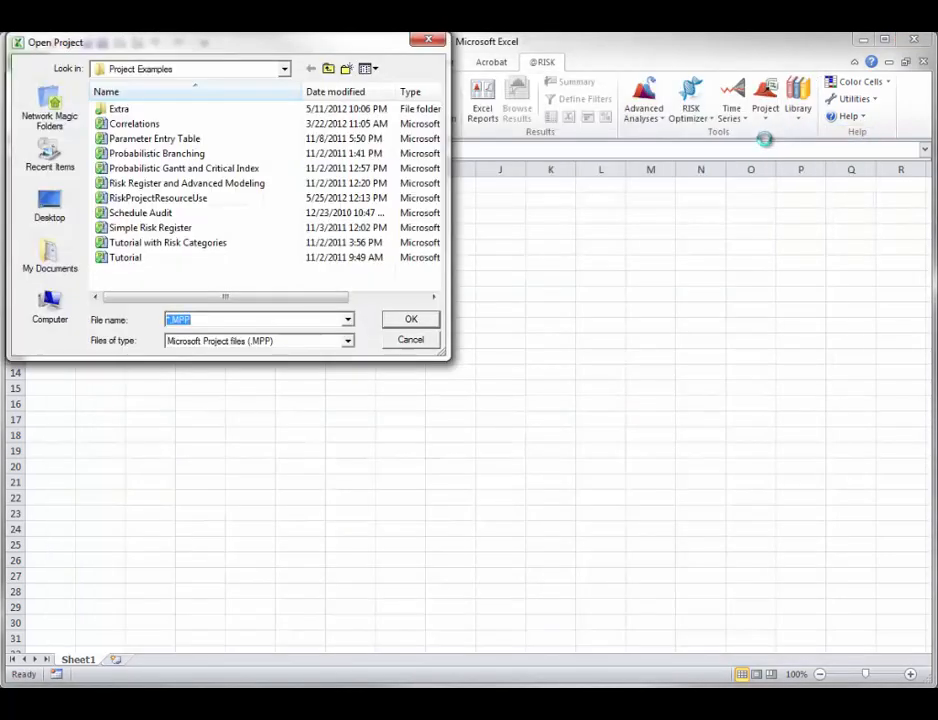
left_click(128, 258)
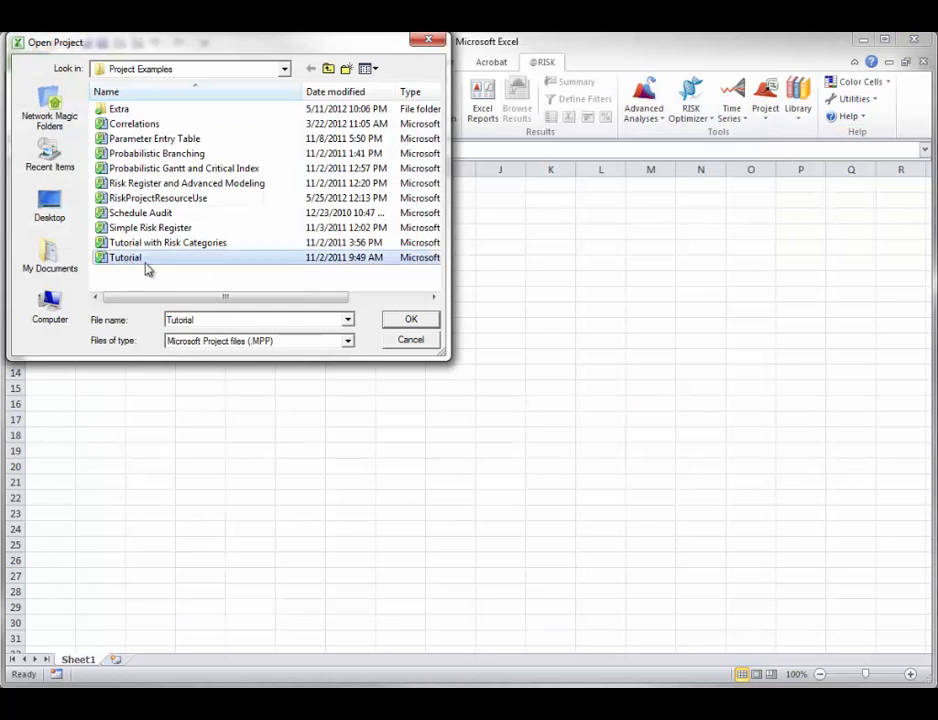
left_click(418, 320)
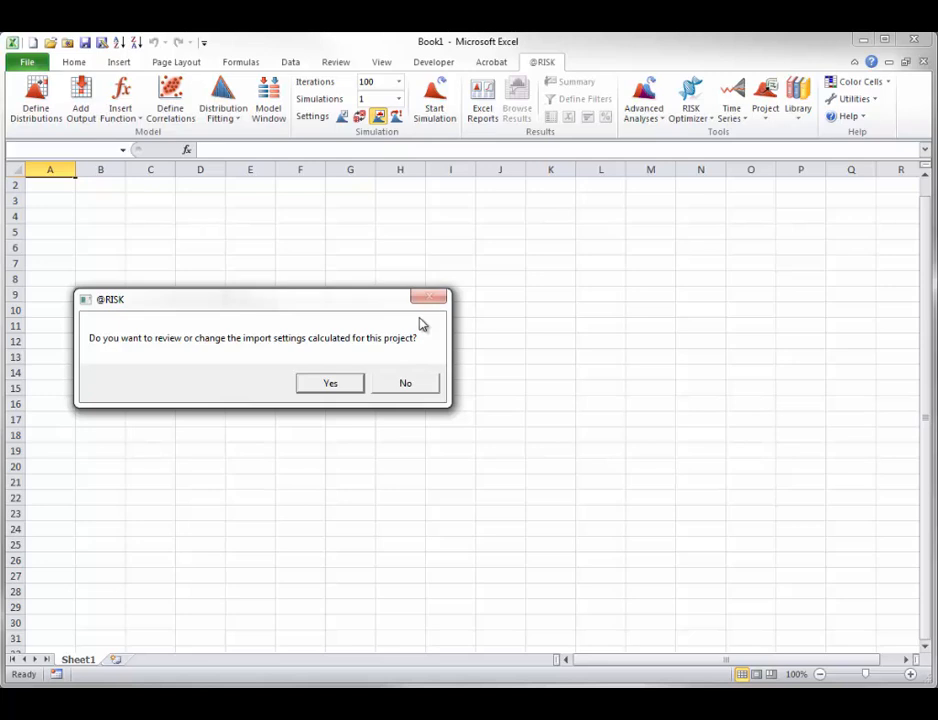
left_click(392, 381)
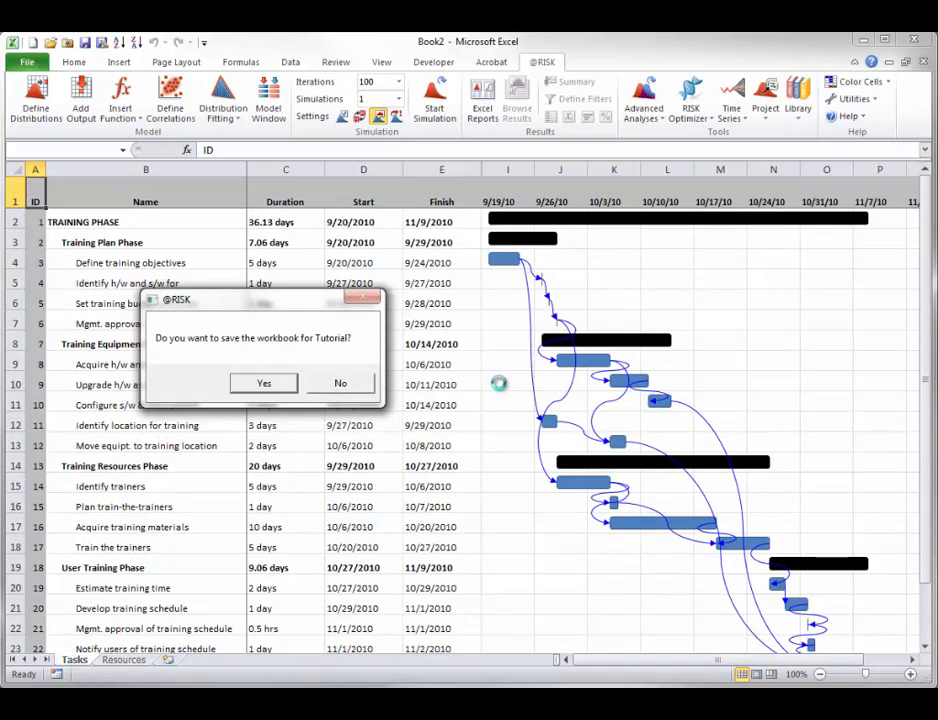
left_click(341, 384)
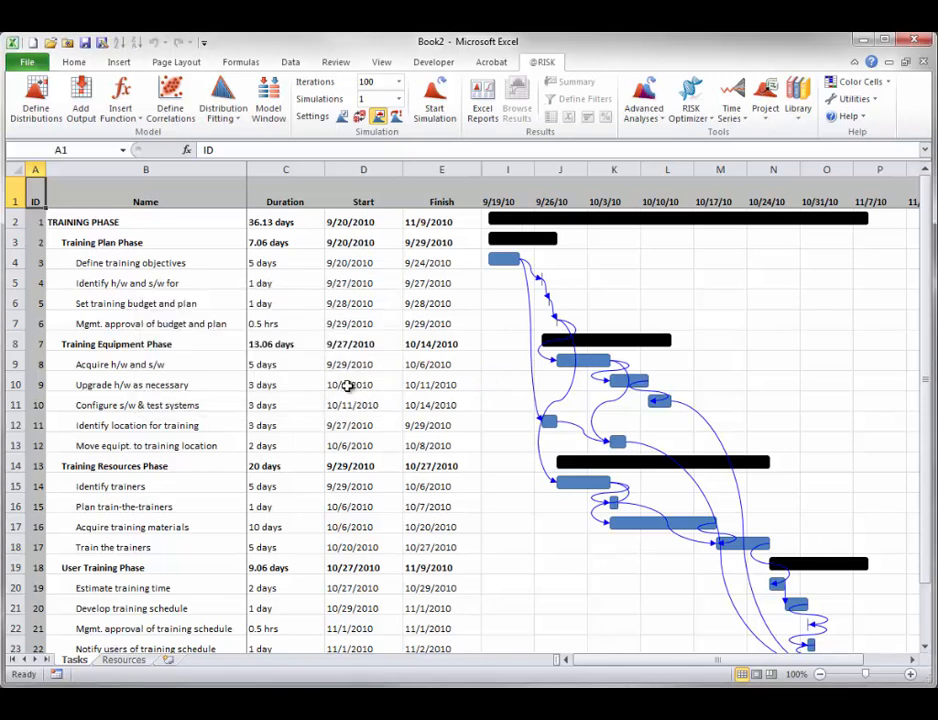
Step: Review the full Gantt chart on the Tasks sheet and the imported resource list on the Resources sheet
left_click(821, 675)
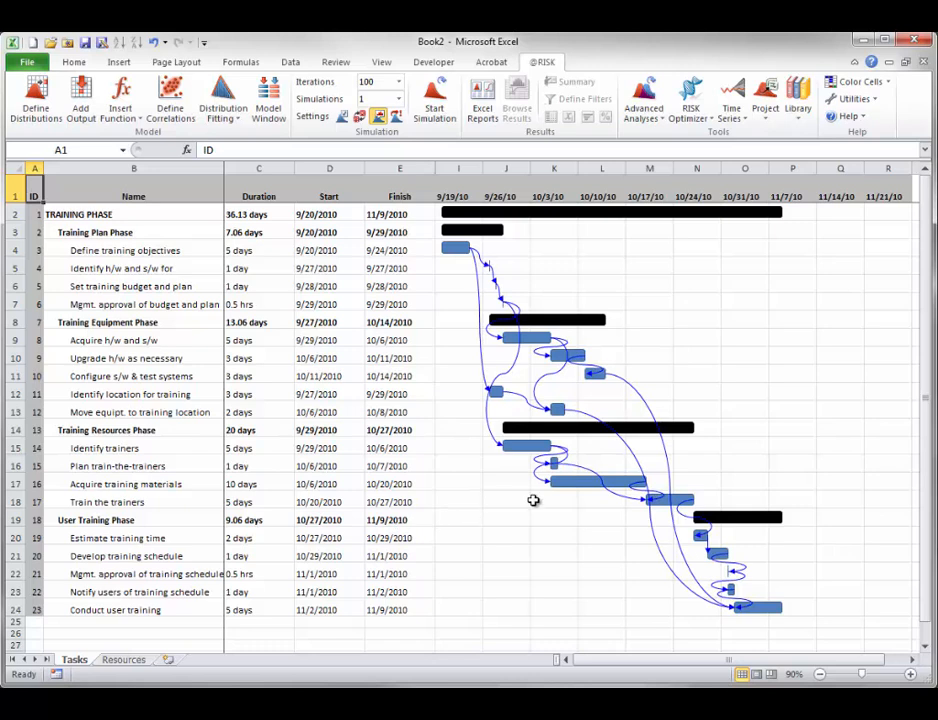
left_click(125, 662)
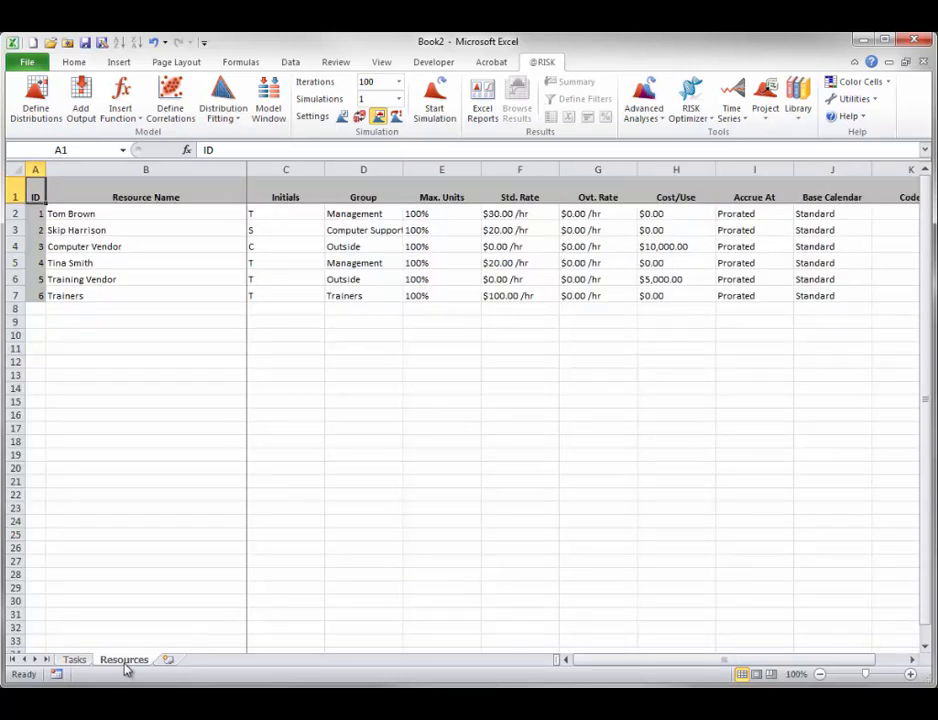
left_click(76, 661)
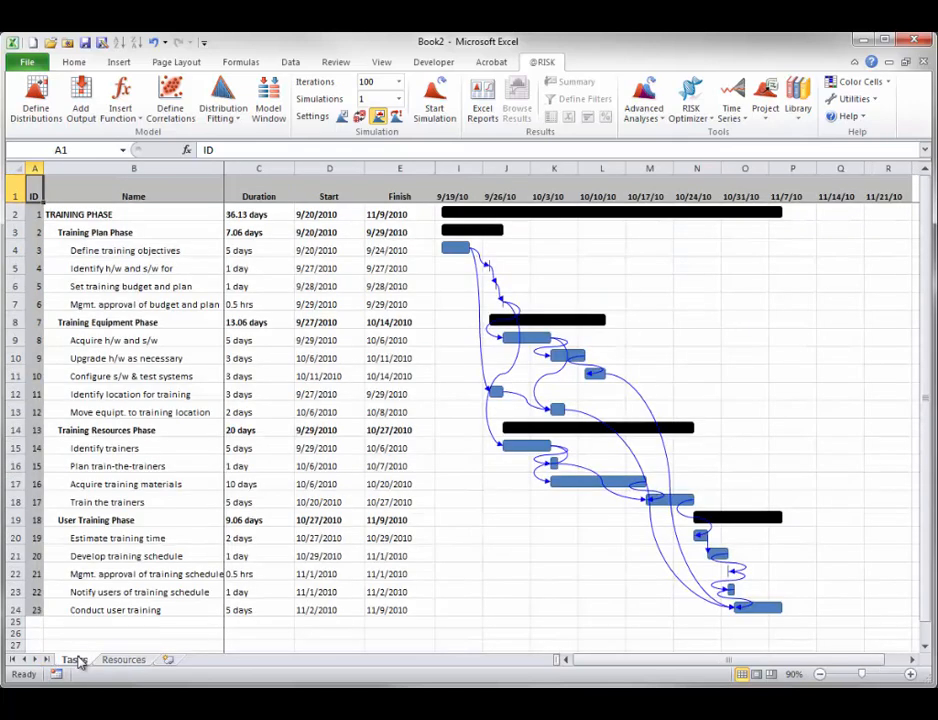
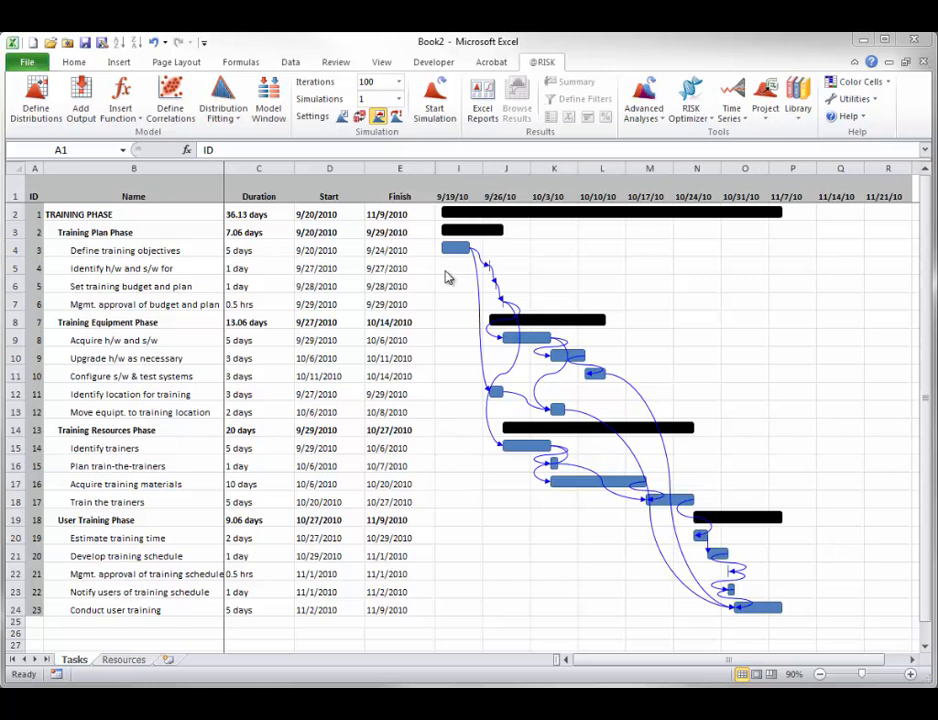
Step: Enter =RiskDiscrete({4,5,6,7},{1,4,3,2}) as the duration of Define training objectives, Acquire h/w and s/w, and Identify trainers
left_click(245, 251)
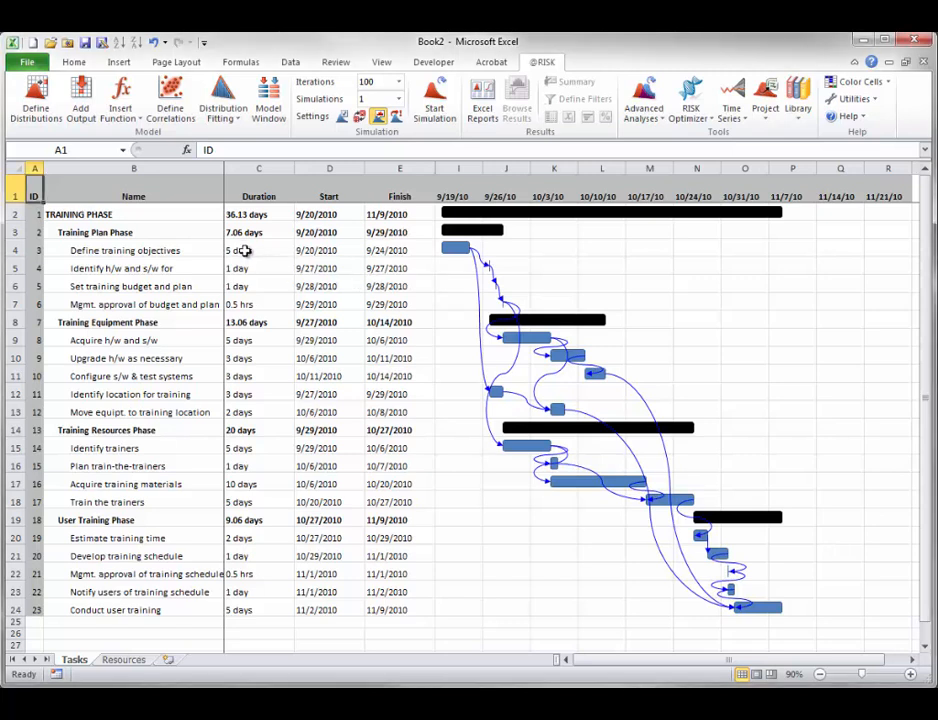
left_click(236, 251)
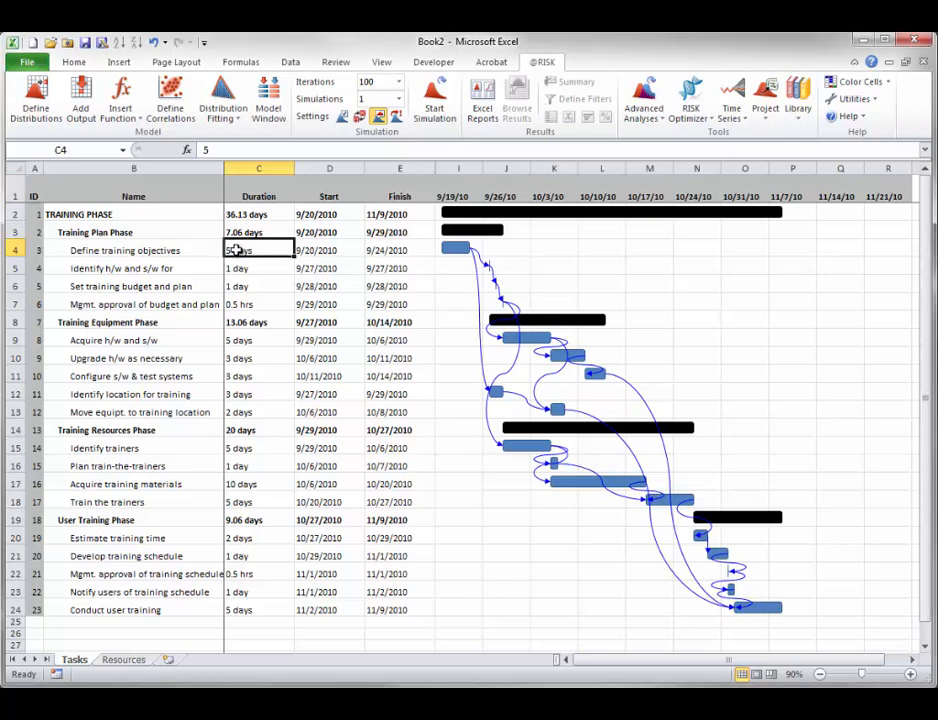
left_click(240, 339, "ctrl")
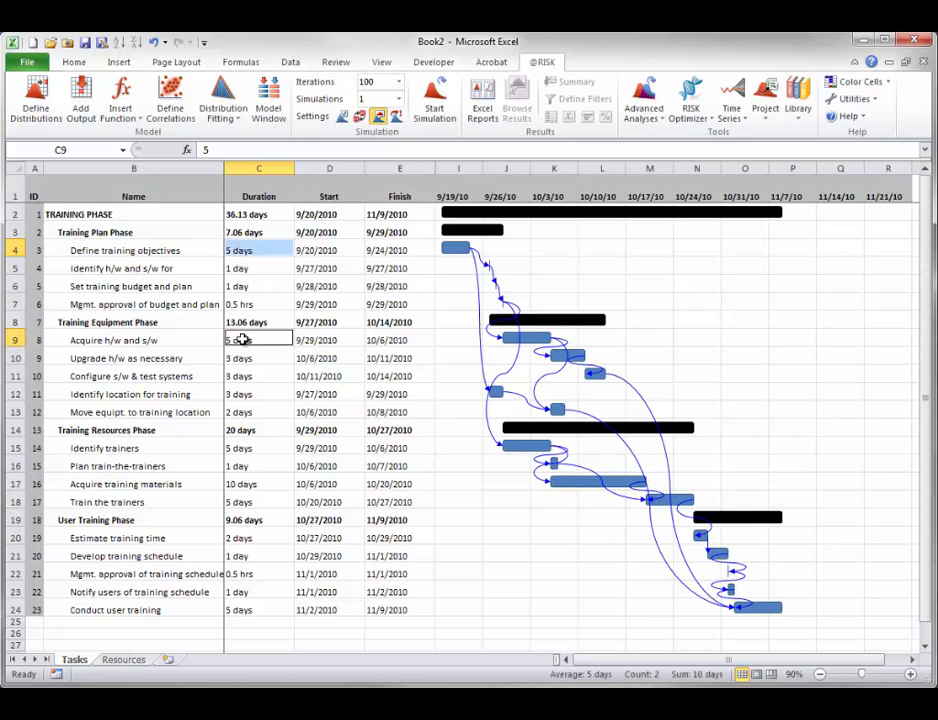
left_click(236, 447, "ctrl")
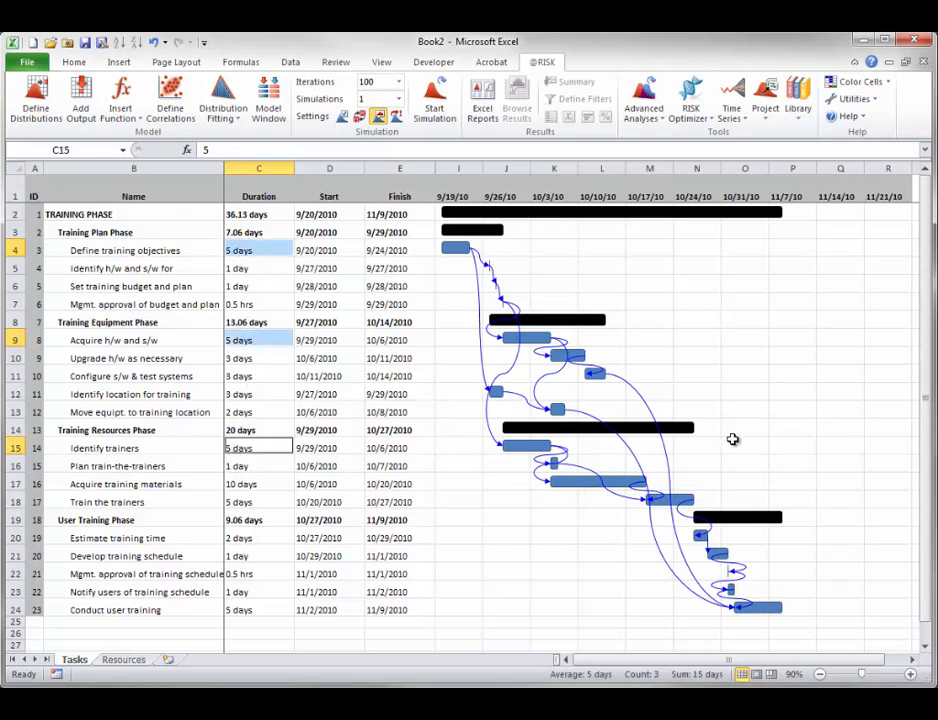
type("=risk")
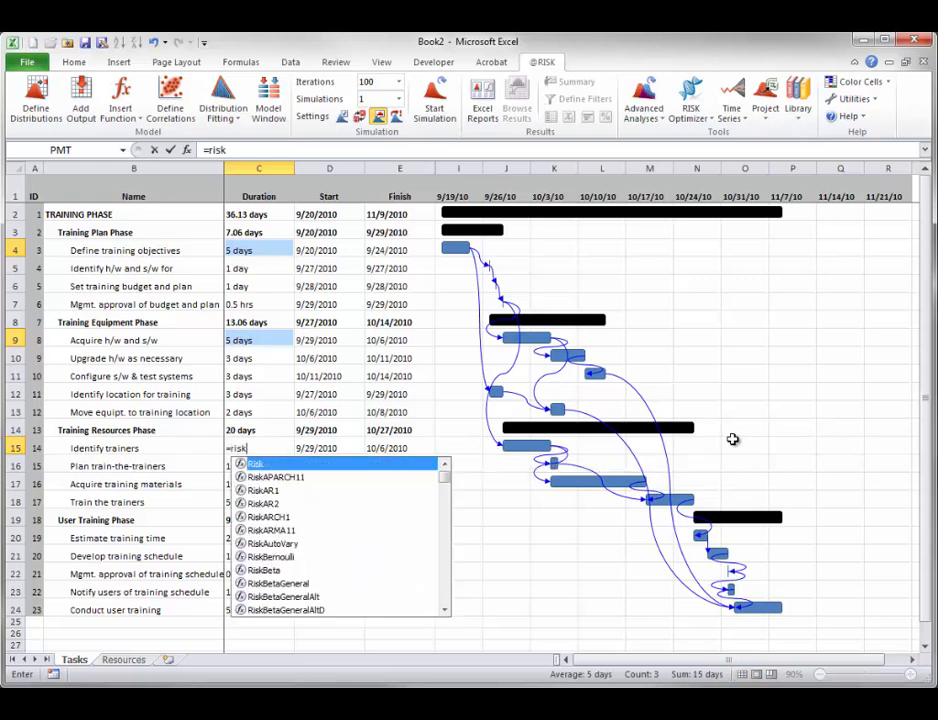
type("dis")
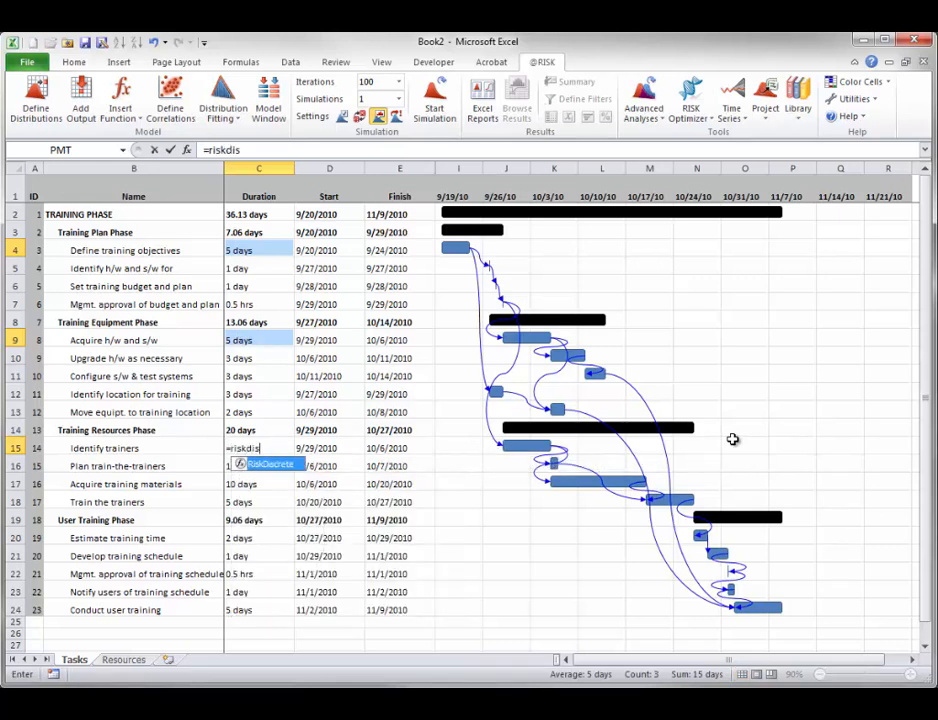
key("Tab")
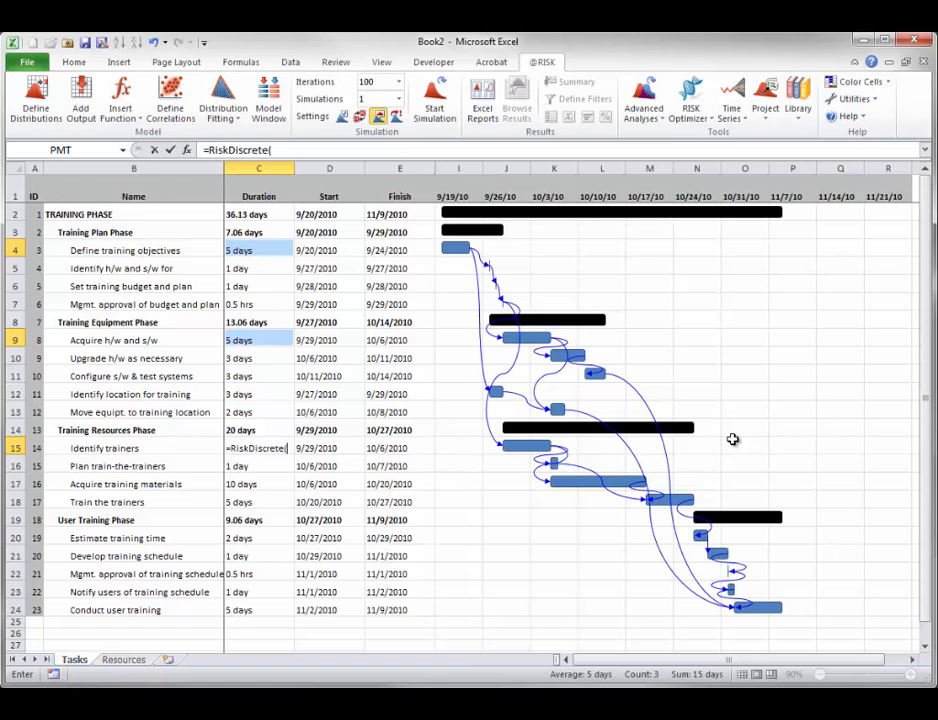
type("{4,5,6,7},")
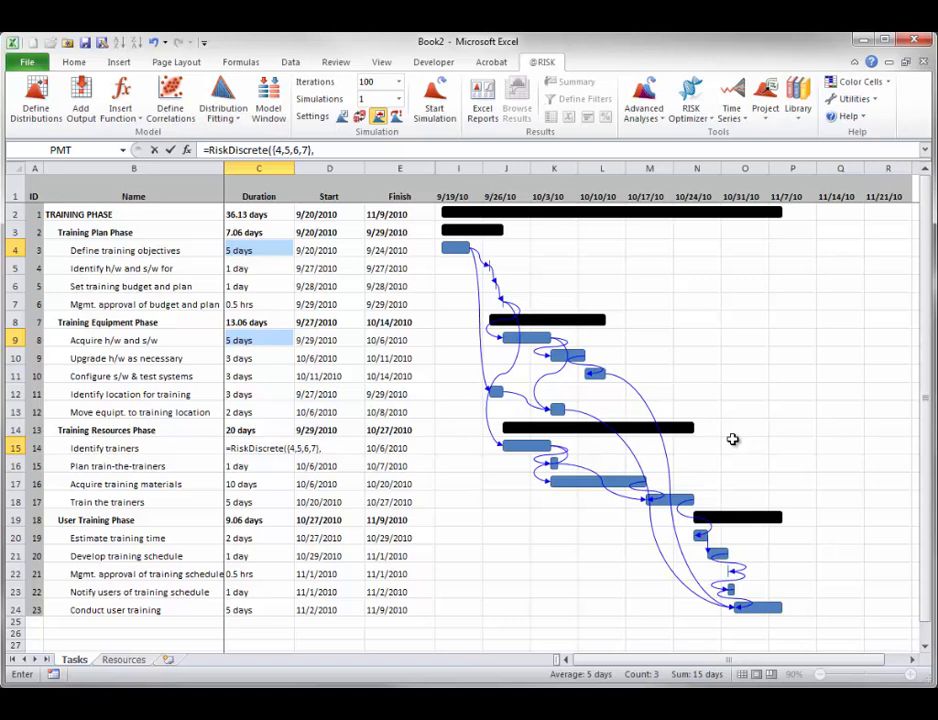
type("{1,4,3,2})")
key("ctrl+Return")
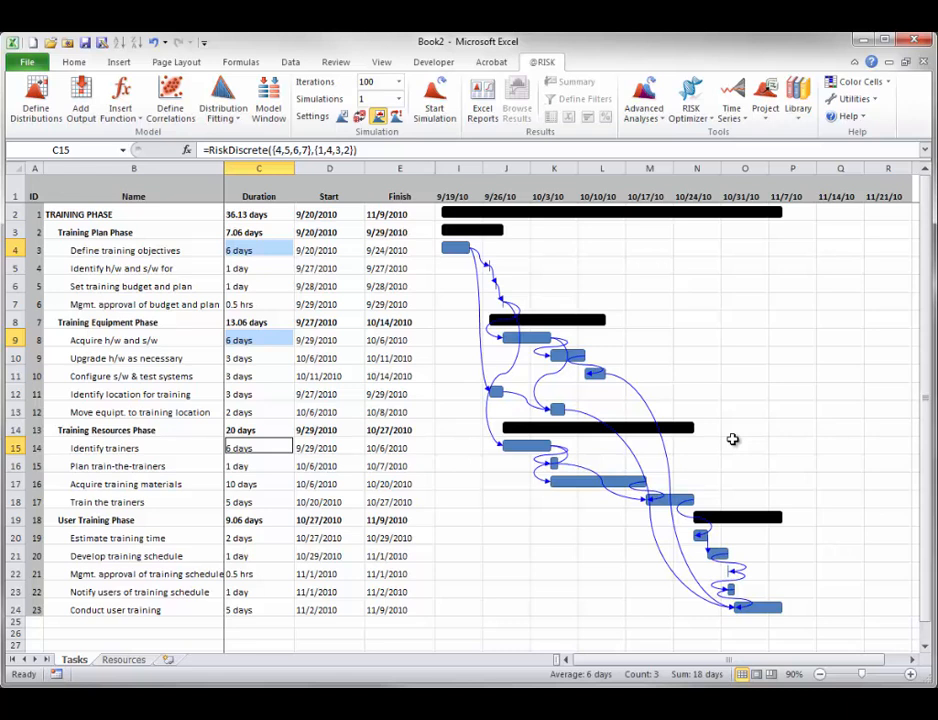
Step: Add the finish date of TRAINING PHASE in E2 as a simulation output named Completion Date
left_click(381, 213)
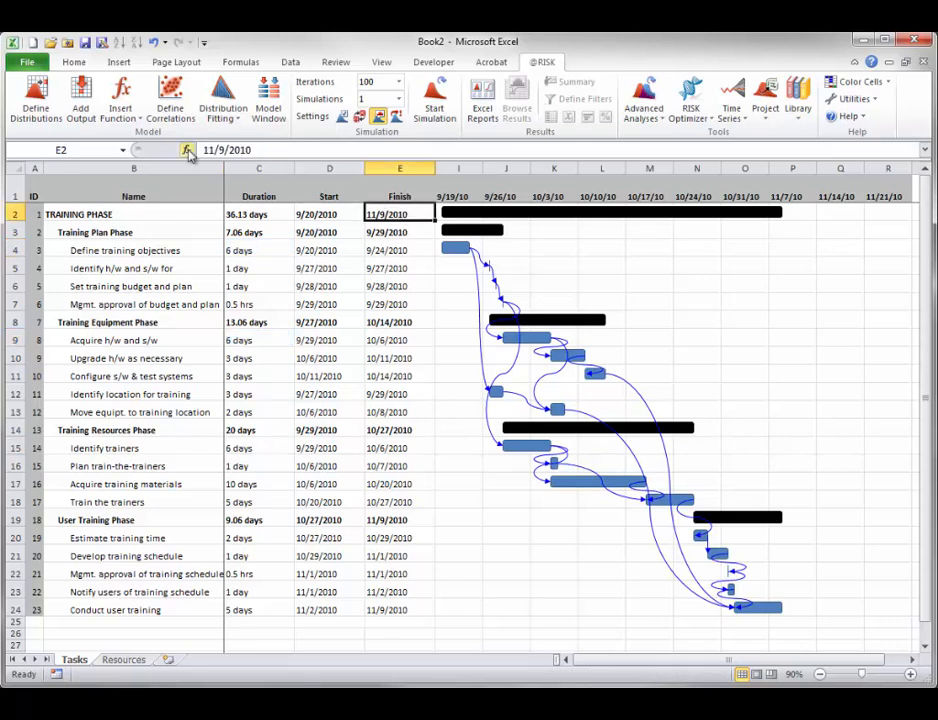
left_click(82, 95)
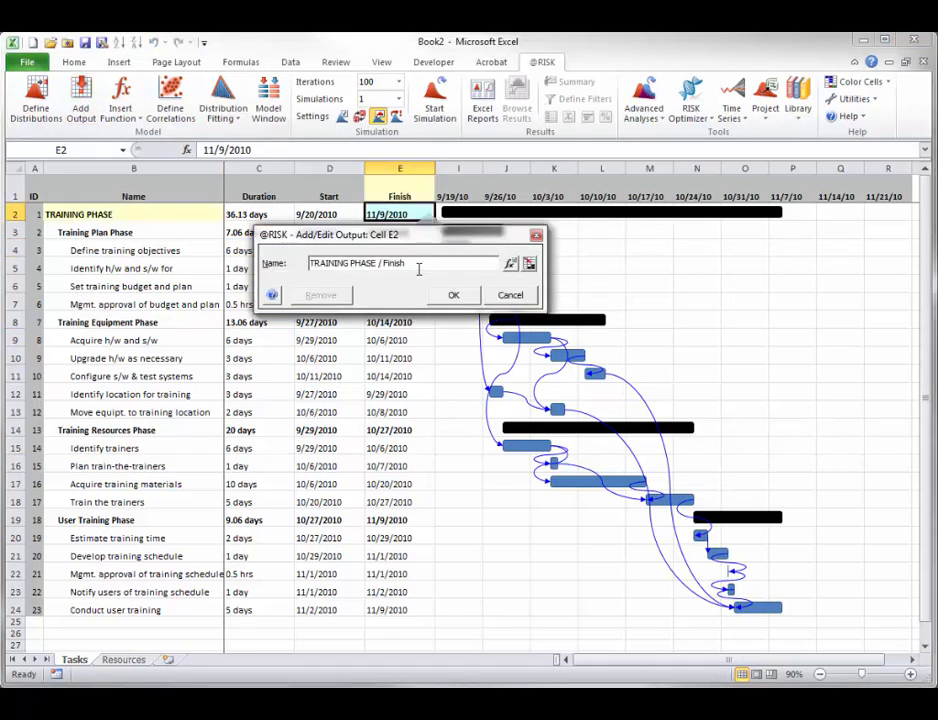
left_click_drag(411, 262, 308, 263)
type("C")
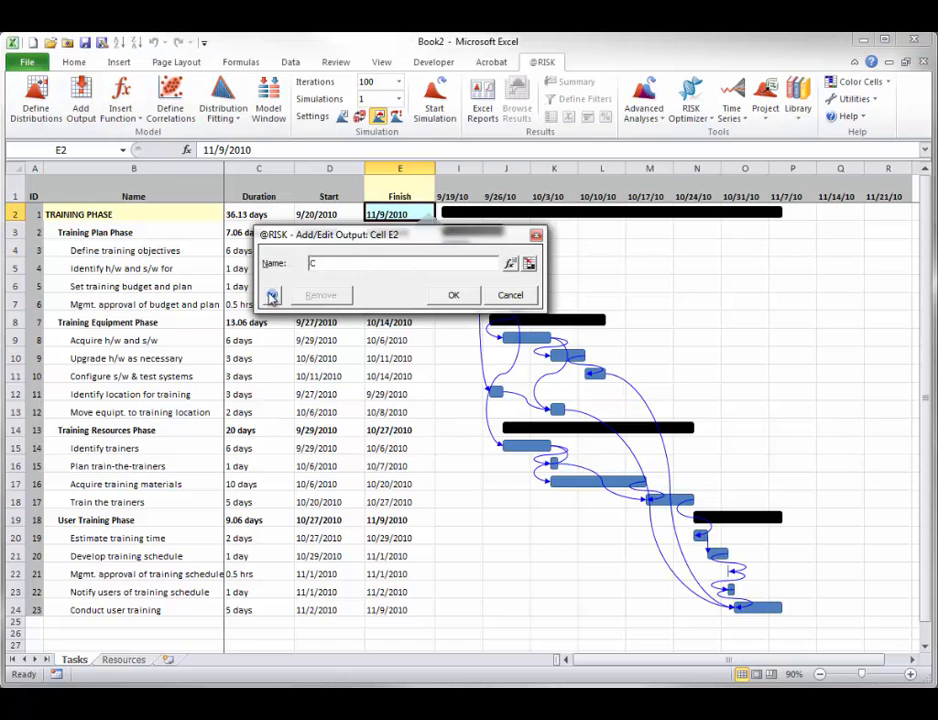
type("ompletion Date")
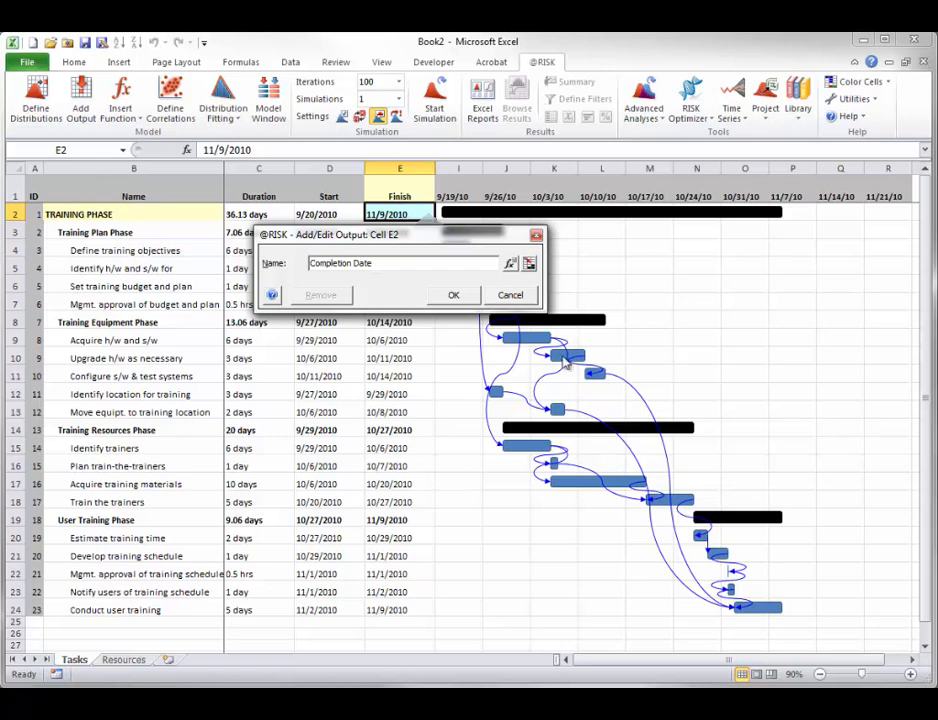
left_click(453, 295)
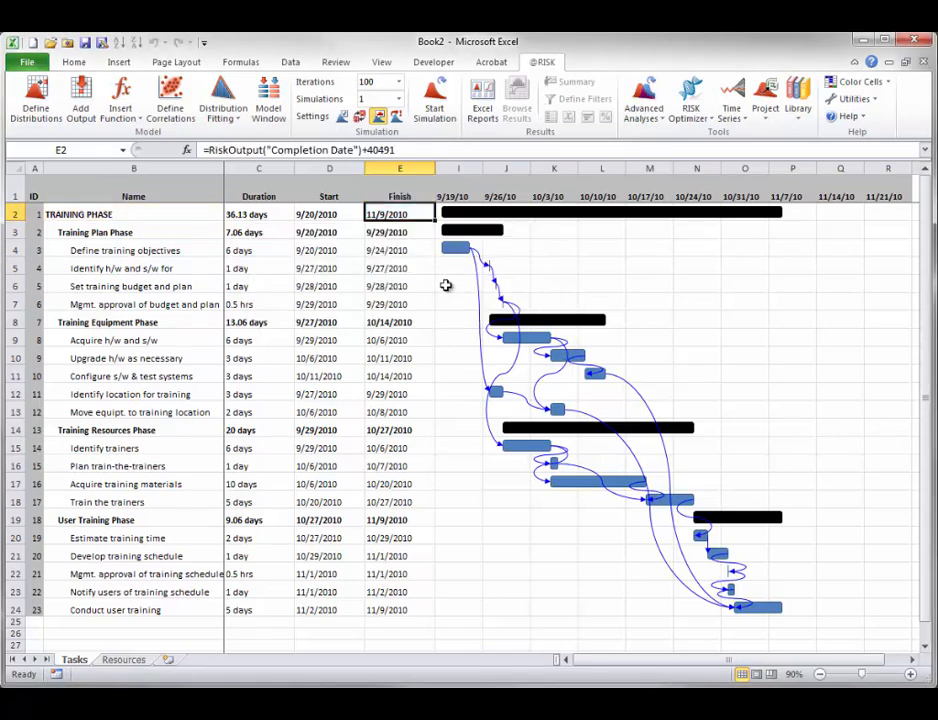
Step: Set the iterations to 1000 and run the simulation
left_click(399, 85)
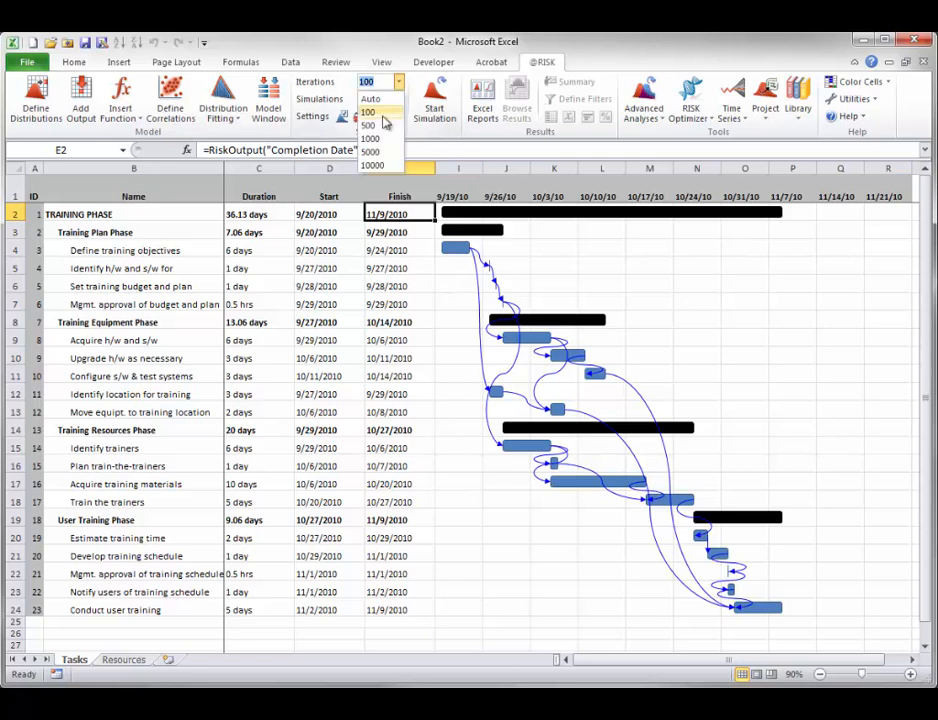
left_click(368, 138)
left_click(430, 95)
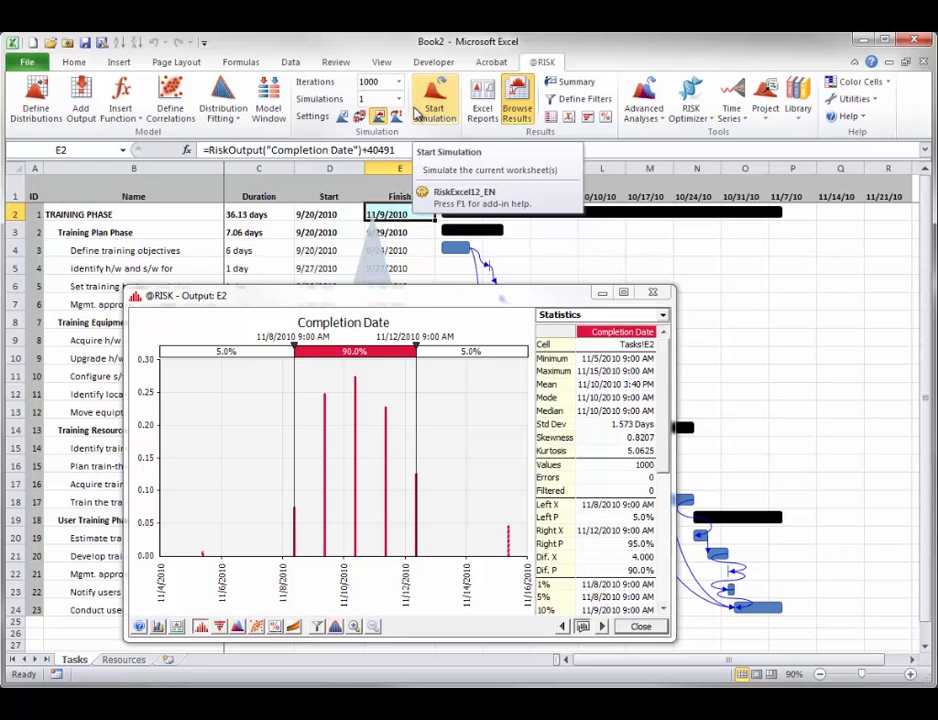
Step: Shift the upper delimiter of the Completion Date distribution to 11/14/2010 and examine the Change in Output Mean tornado graph
left_click_drag(419, 392, 465, 396)
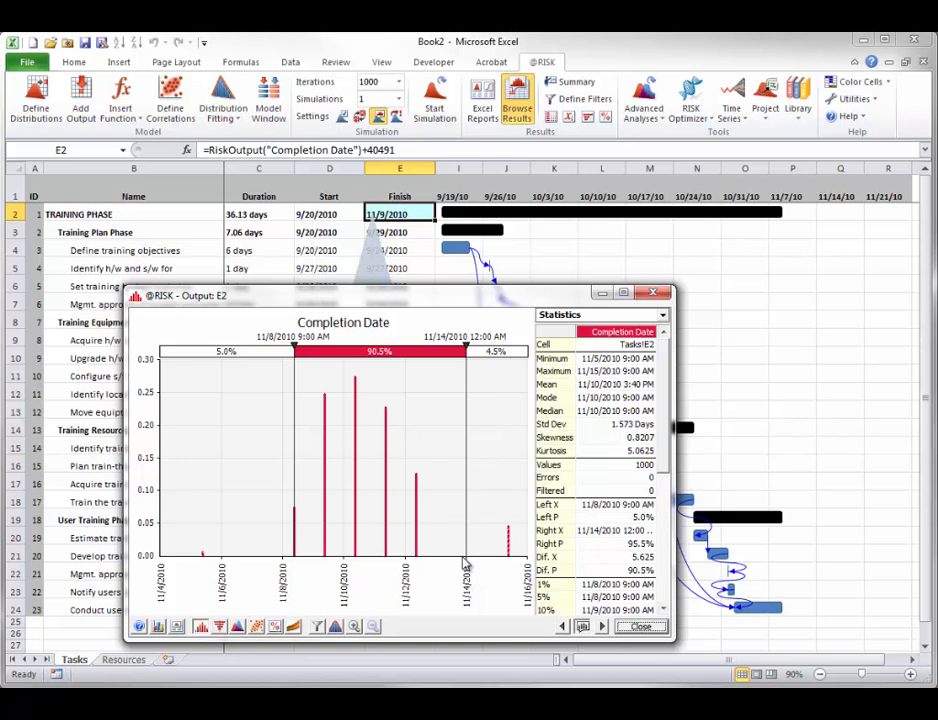
left_click(220, 627)
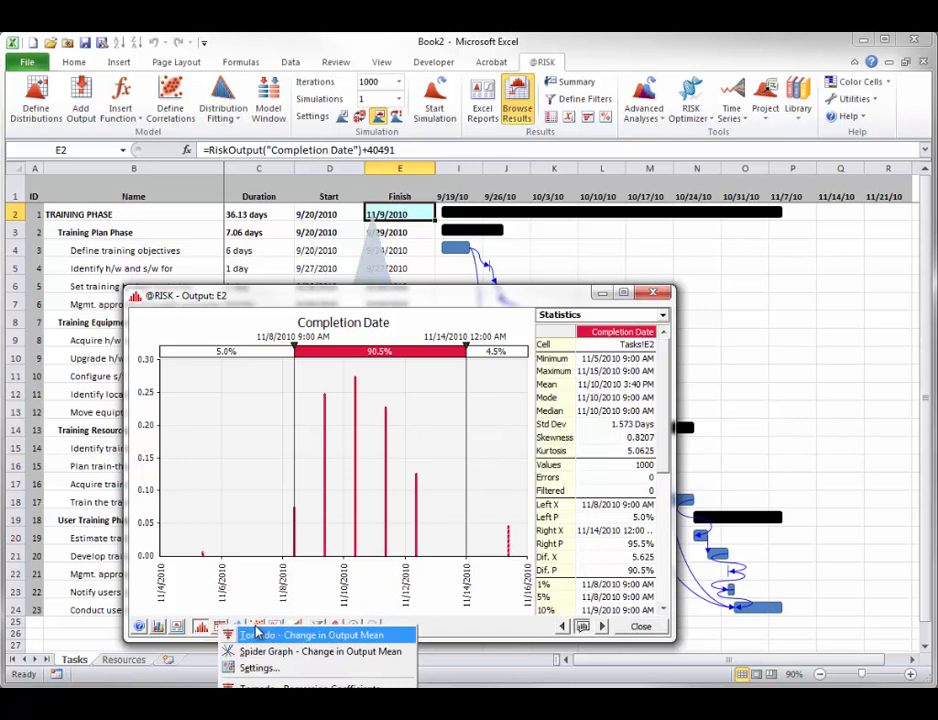
left_click(248, 635)
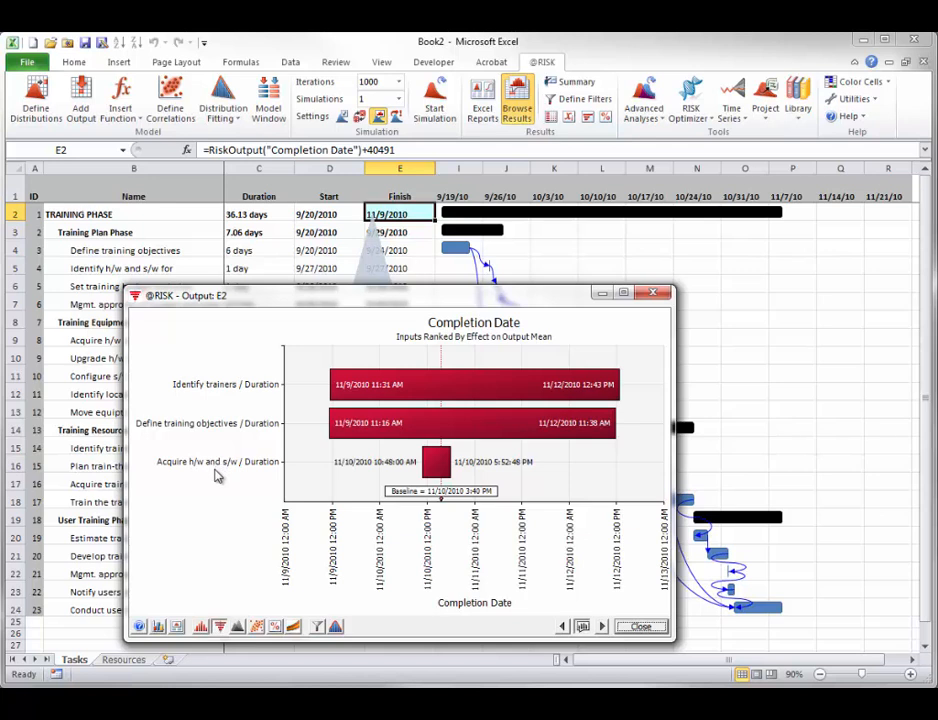
left_click(640, 628)
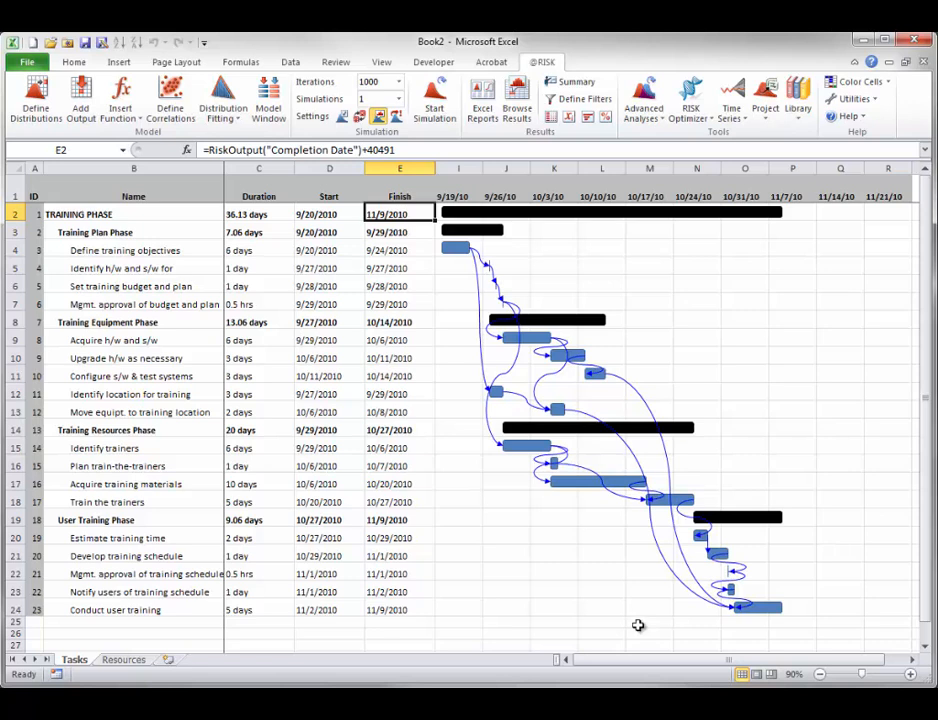
Step: Look over the available Excel simulation reports without generating any
left_click(482, 100)
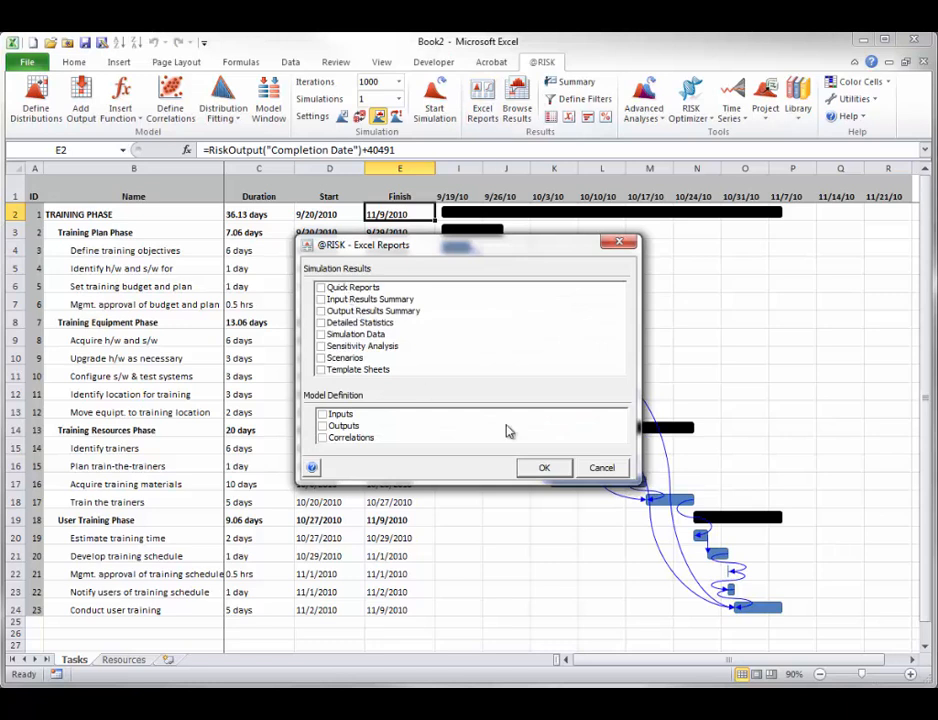
left_click(603, 469)
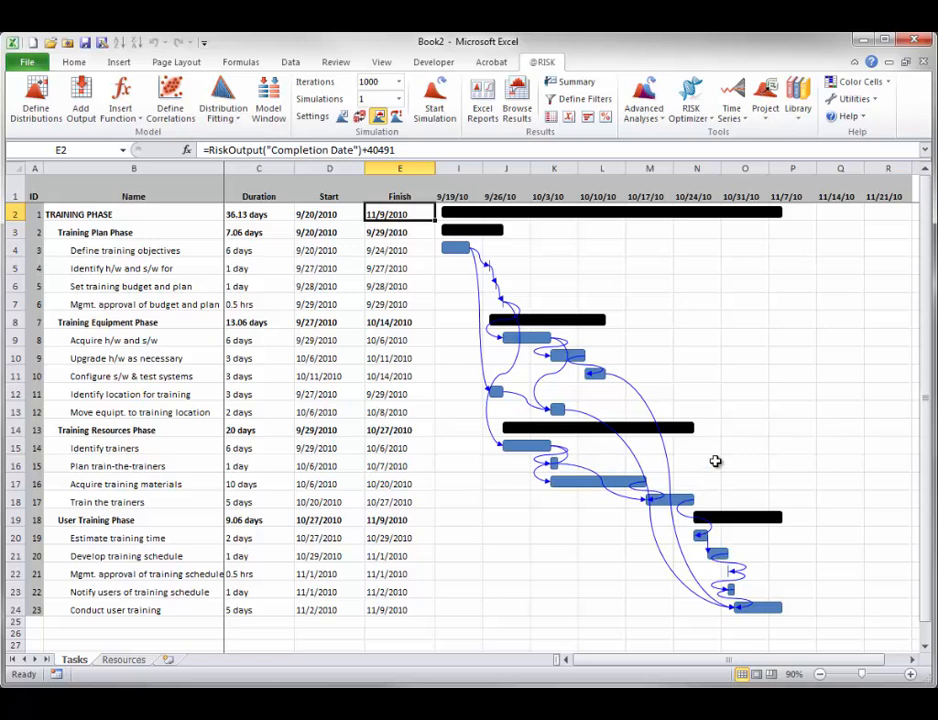
Step: Generate a Probabilistic Gantt chart in Excel with 5% start and 95% finish percentiles, mean midpoints and the critical index, and review all its tasks
left_click(770, 121)
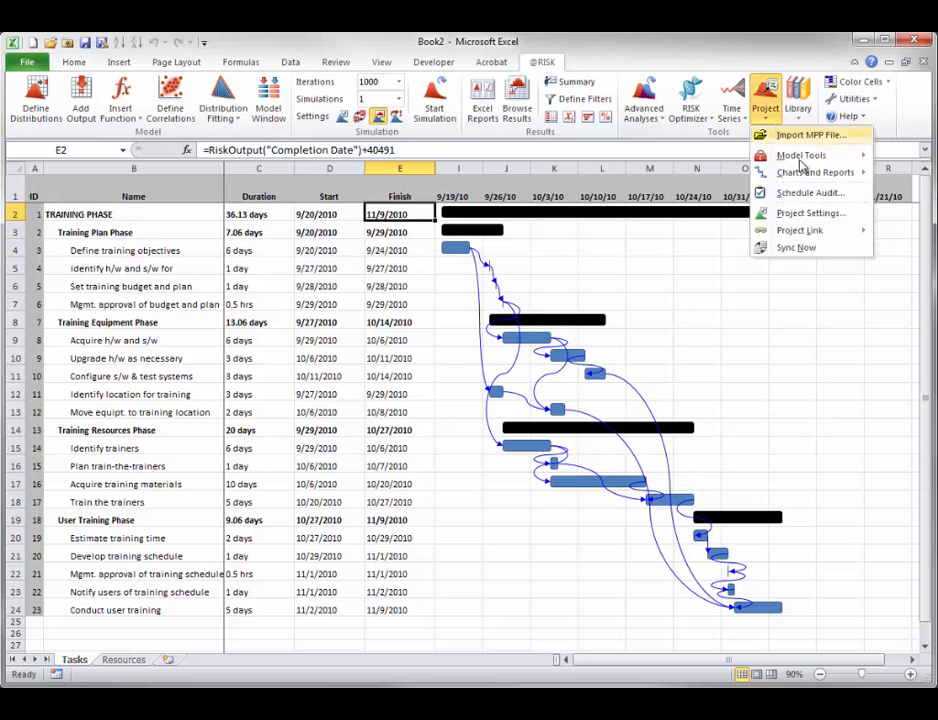
mouse_move(815, 173)
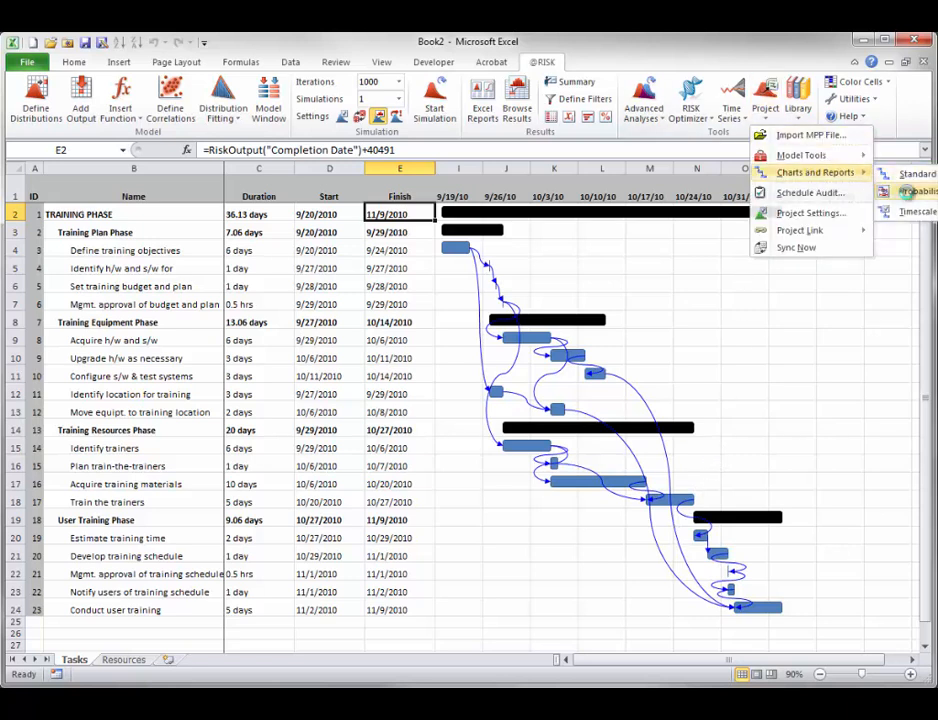
left_click(912, 191)
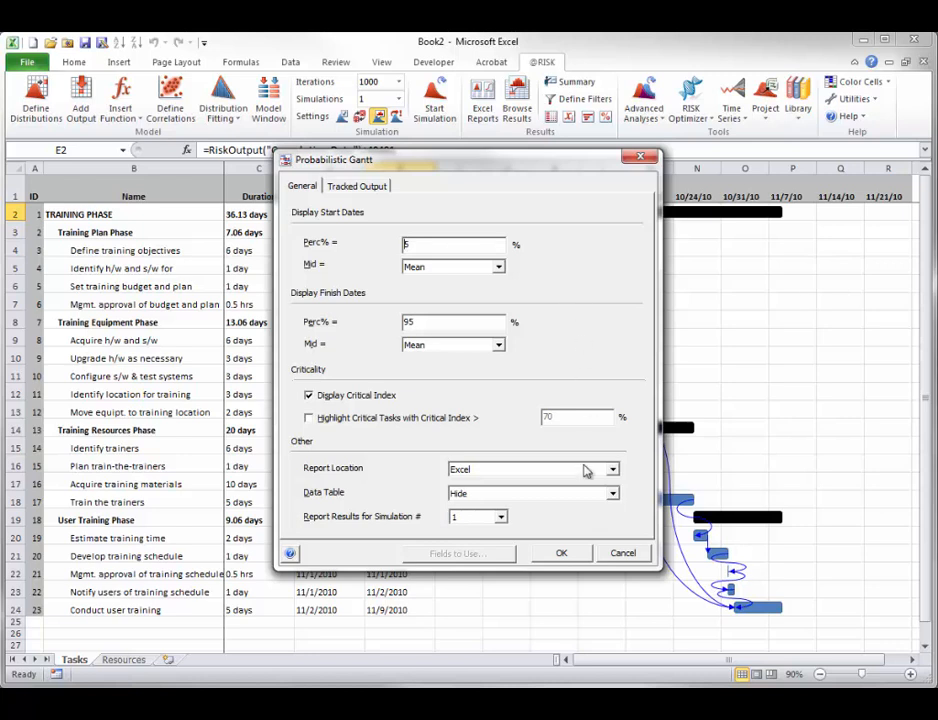
left_click(561, 555)
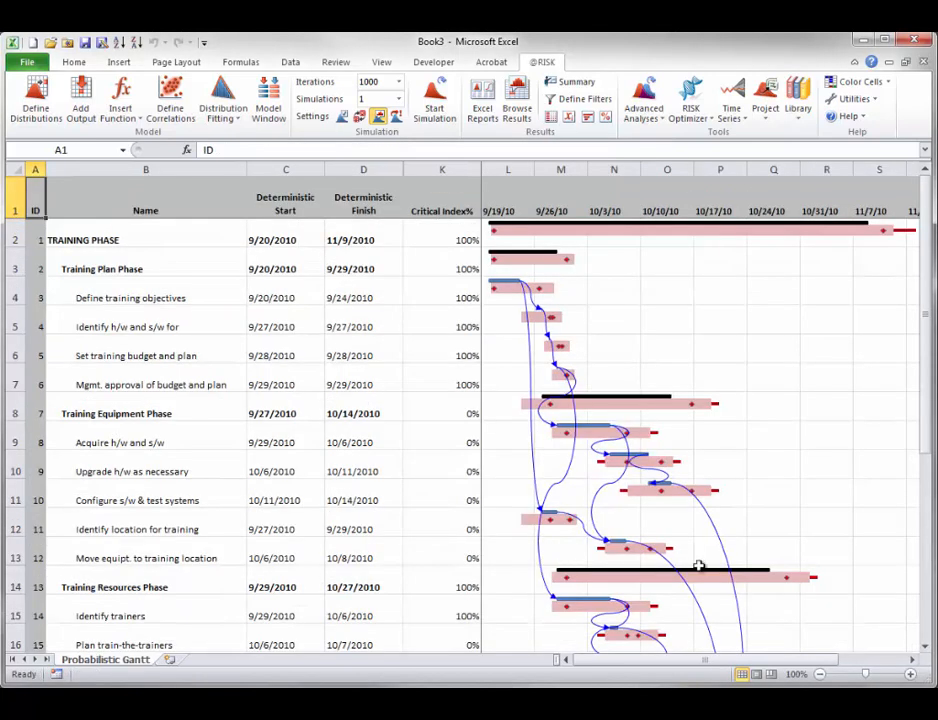
left_click(819, 674)
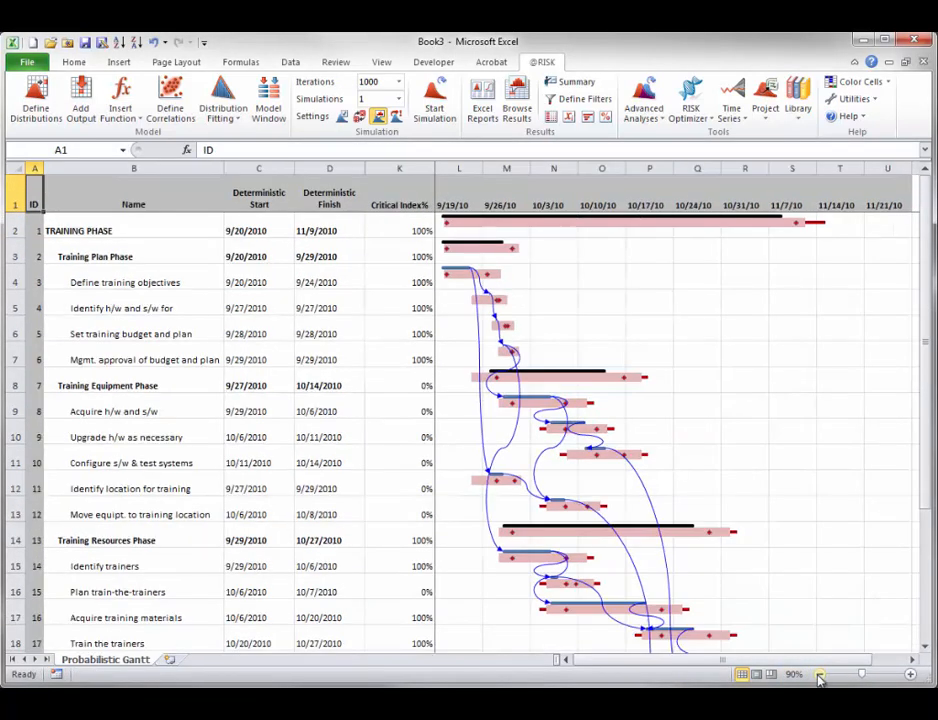
left_click(819, 674)
left_click(819, 674)
left_click(819, 674)
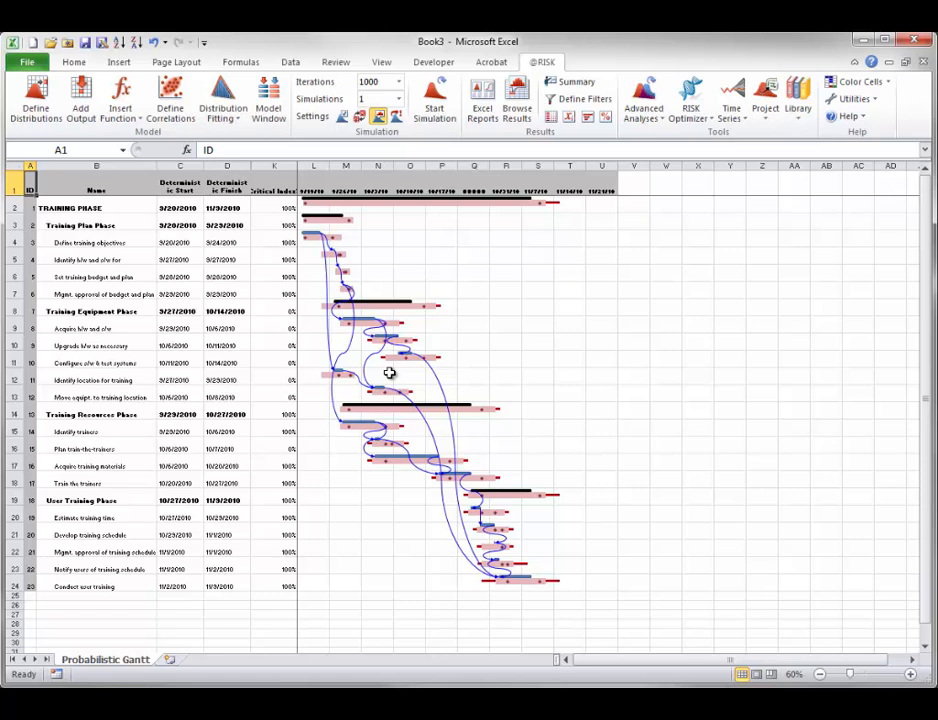
left_click(910, 674)
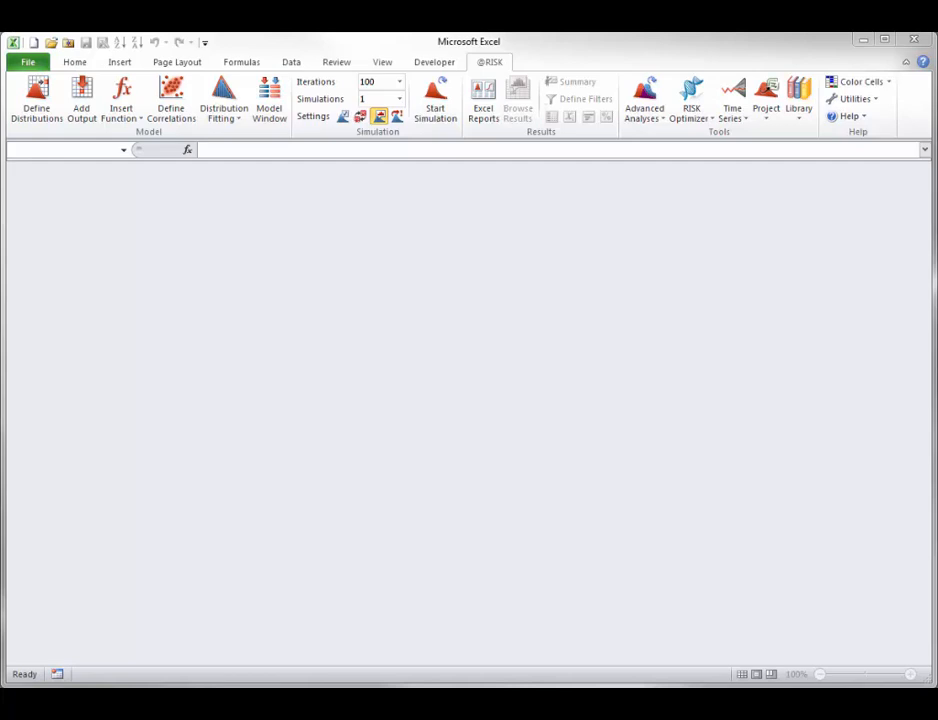
Step: Import the Parameter Entry Table MPP file from Project Examples, keeping the calculated import settings and not saving the new workbook
left_click(763, 122)
left_click(776, 134)
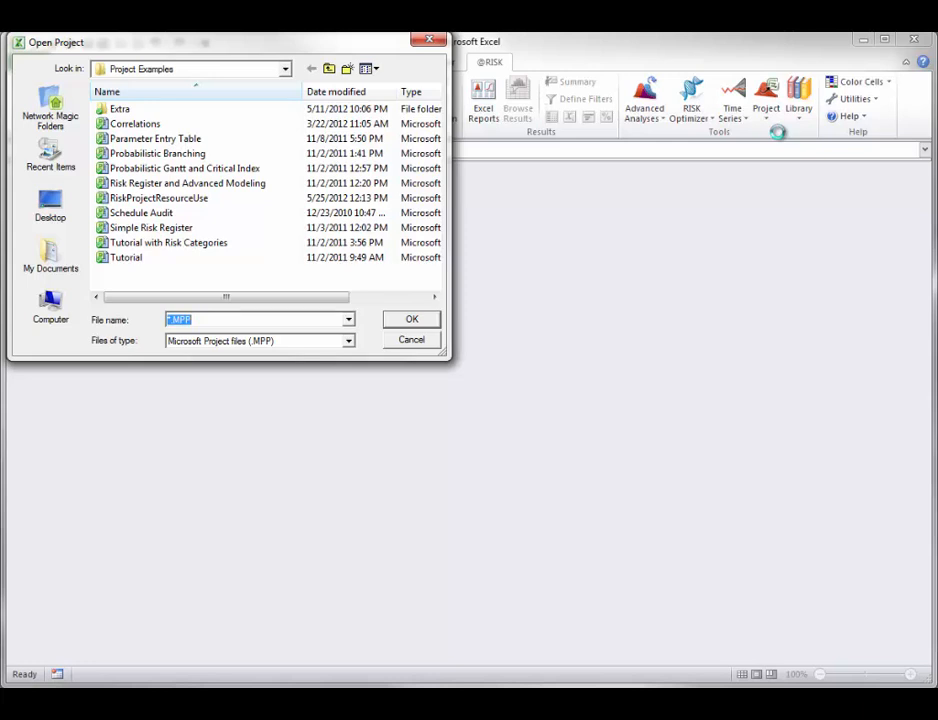
left_click(168, 139)
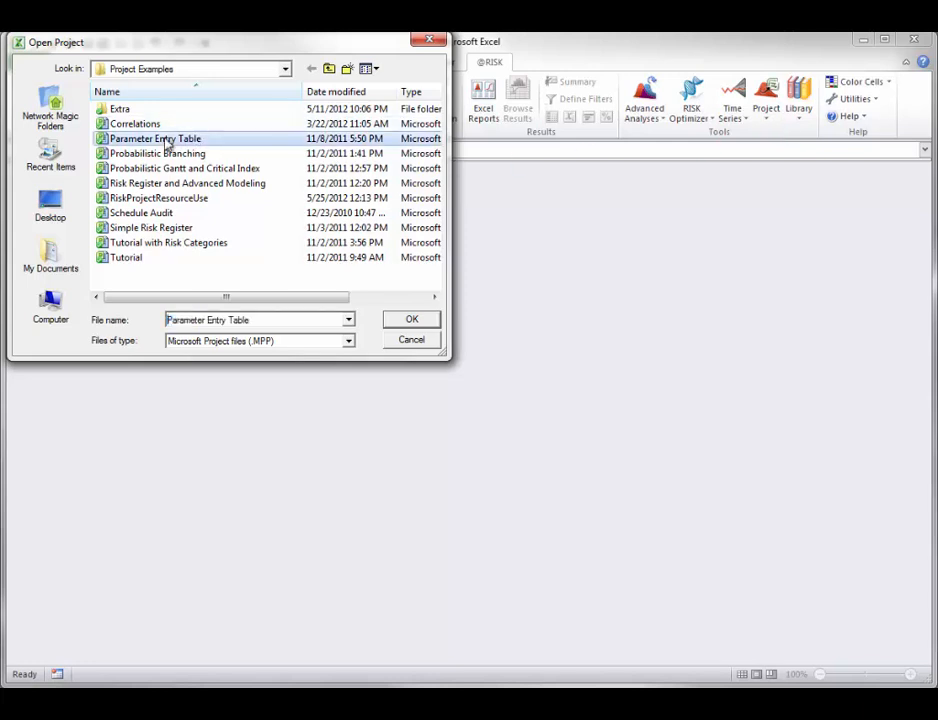
left_click(411, 322)
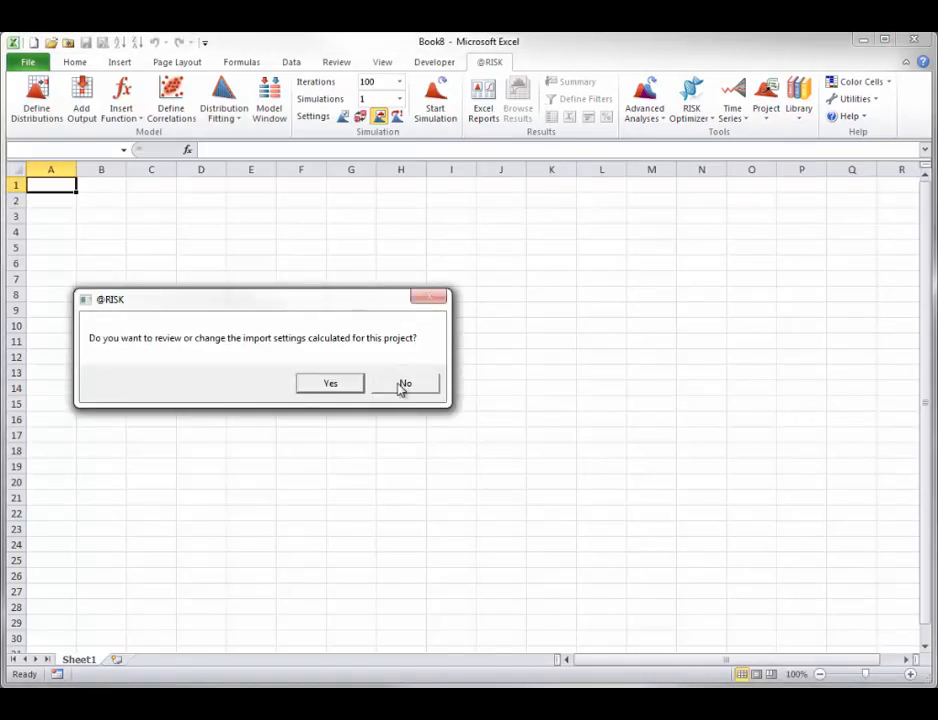
left_click(403, 384)
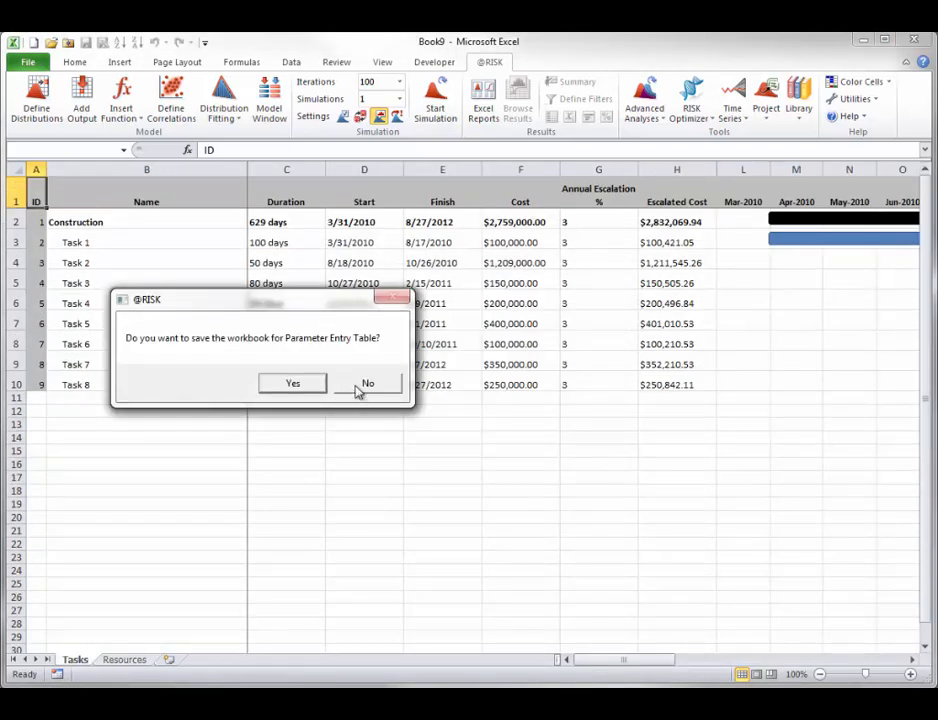
left_click(358, 390)
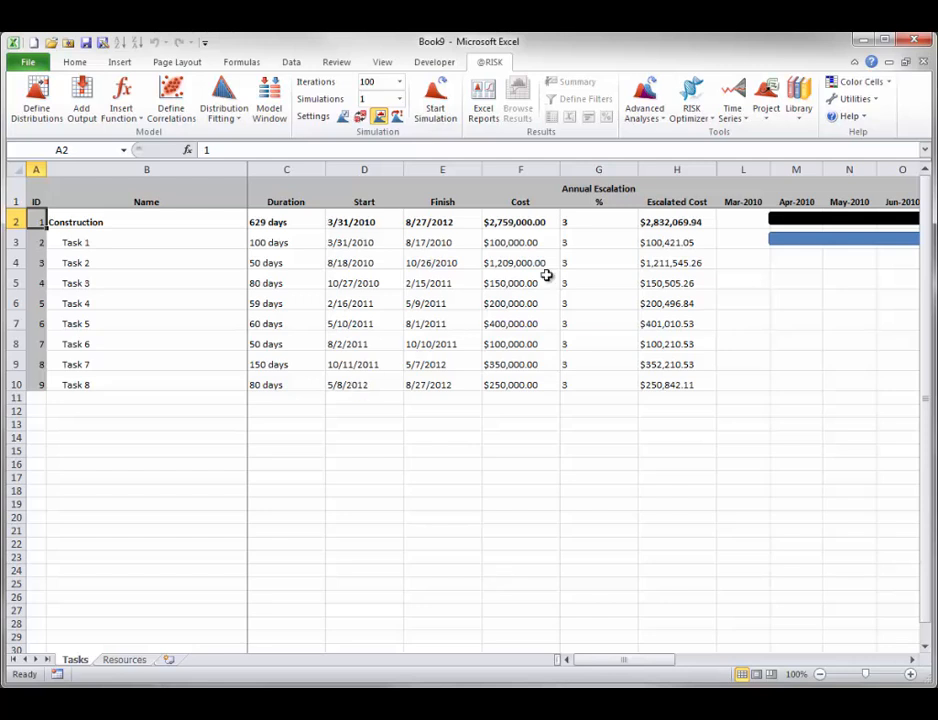
Step: Build a parameter entry table for the Duration of all tasks using a Triang distribution with min -10% and max +10%, overwriting the field values
left_click(765, 118)
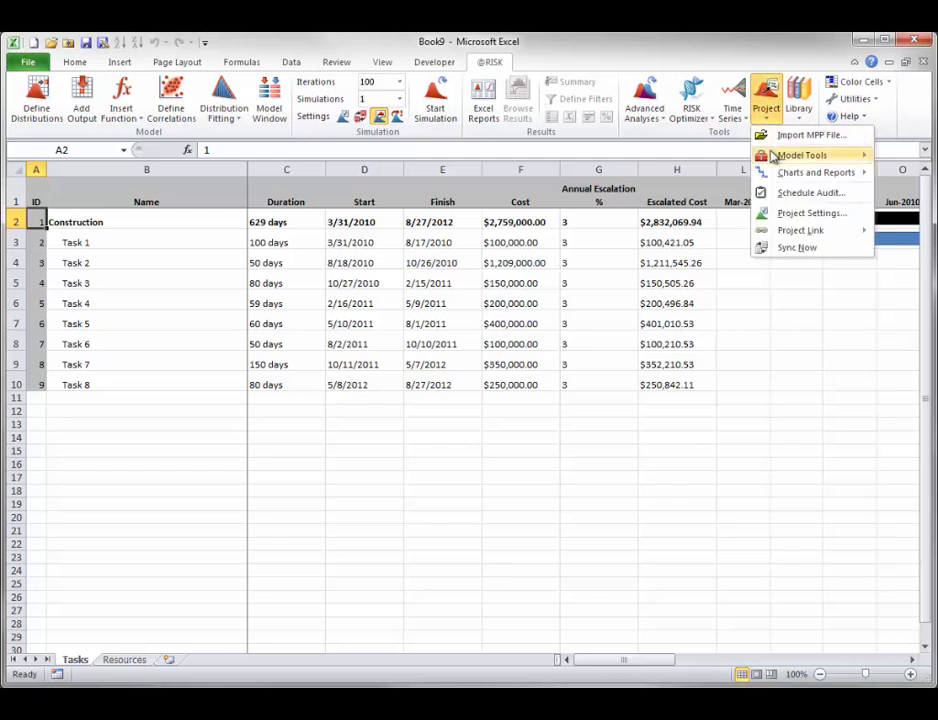
mouse_move(785, 155)
left_click(677, 175)
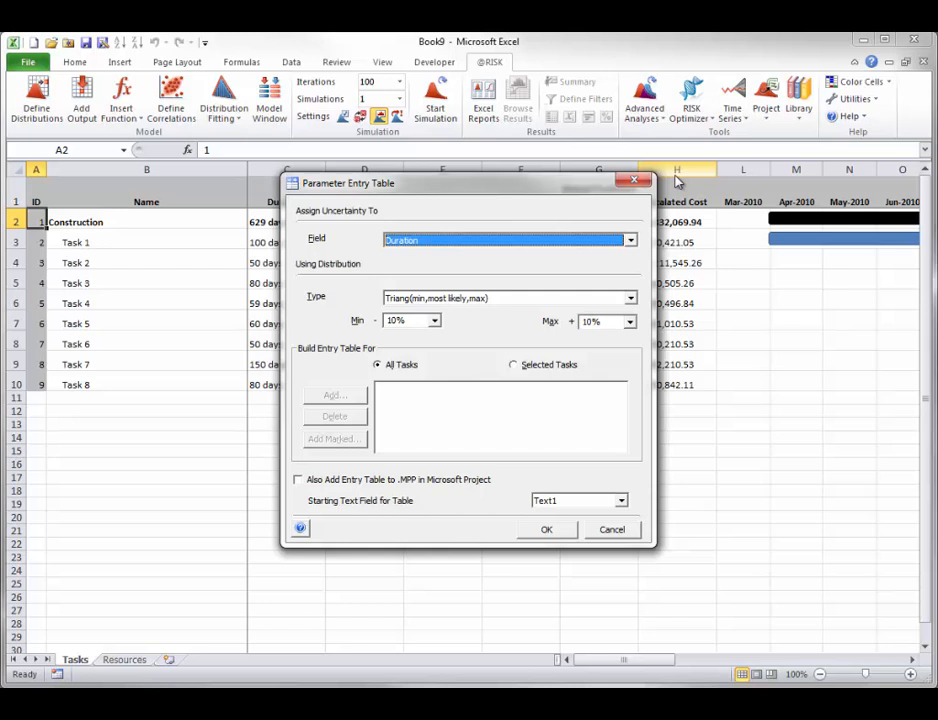
left_click(630, 242)
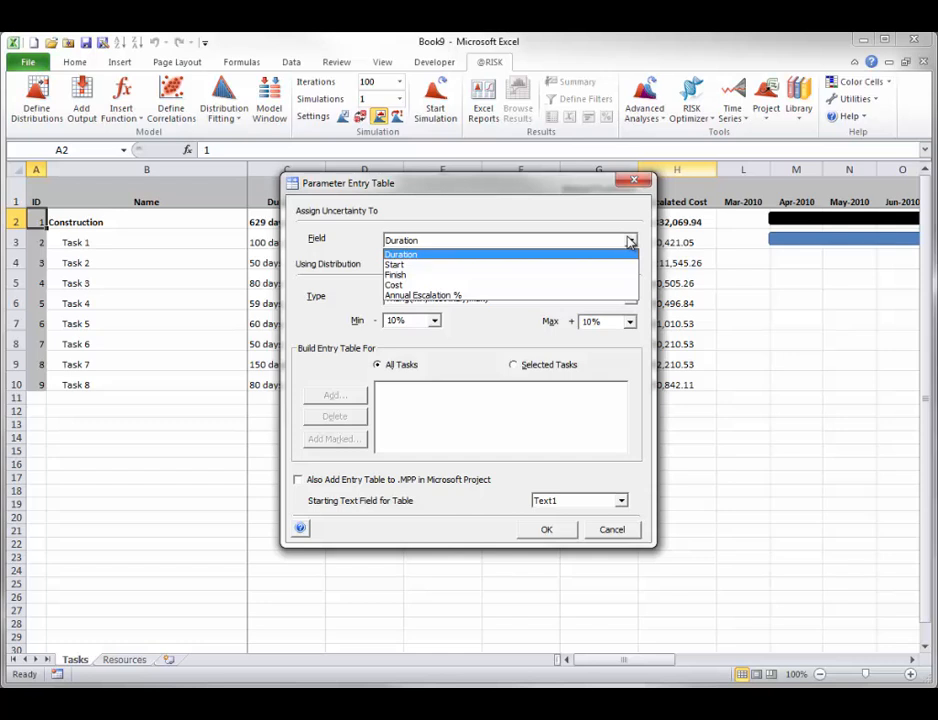
left_click(630, 242)
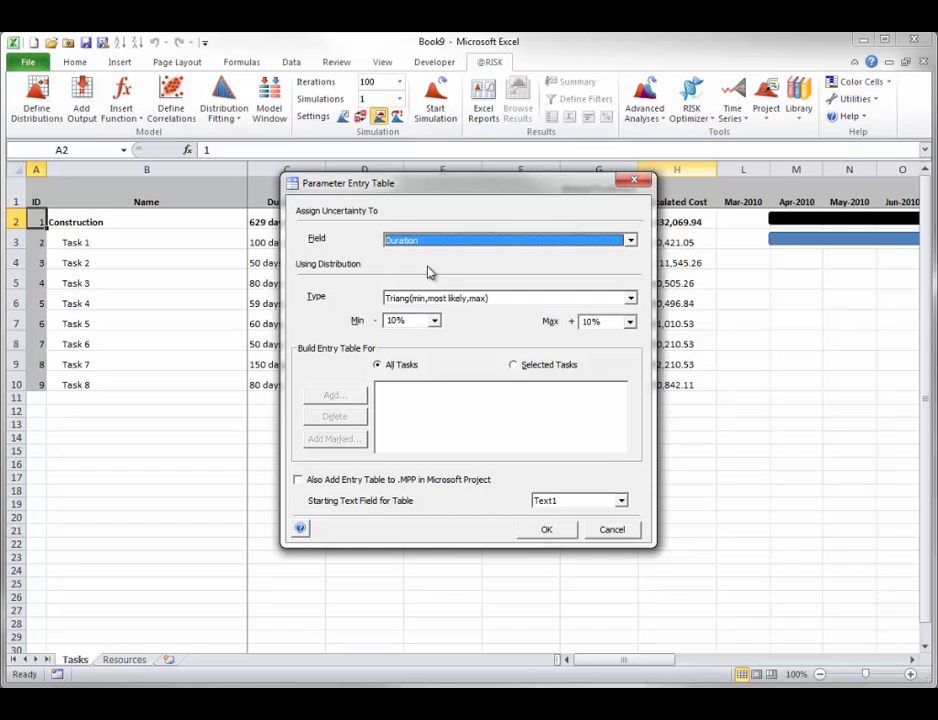
left_click(630, 299)
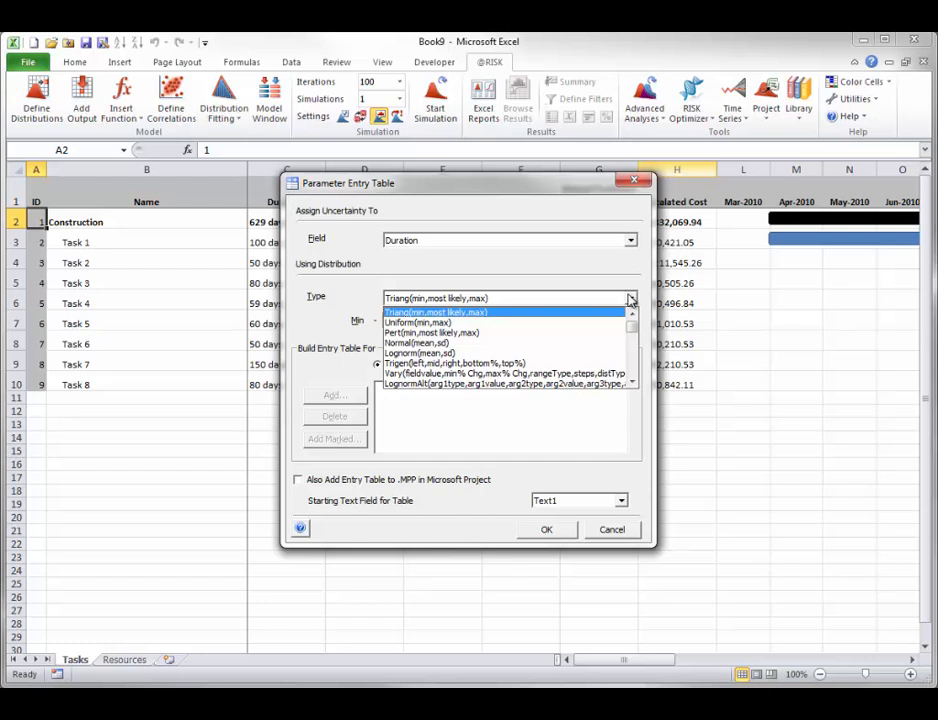
left_click(630, 299)
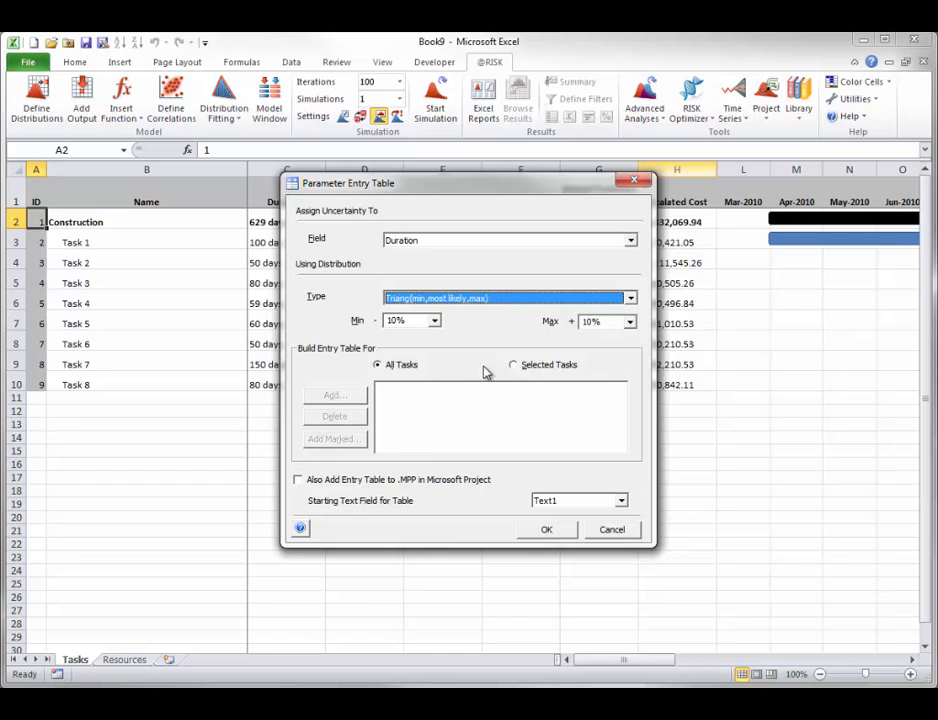
left_click(547, 530)
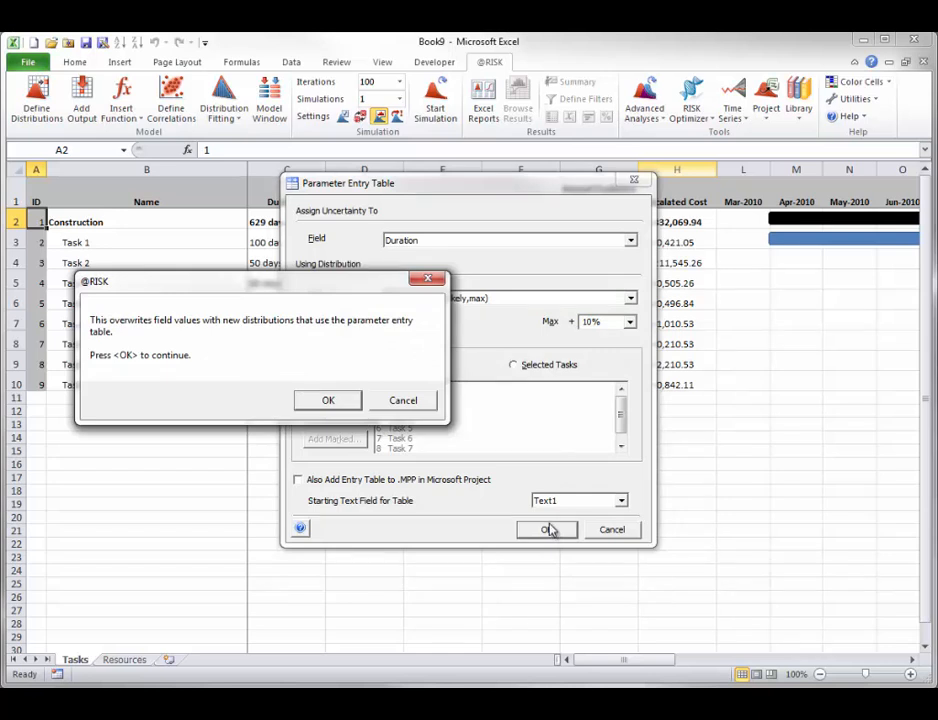
left_click(328, 401)
Step: Inspect the new duration columns and the distribution formulas in the Duration cells of Task 1 and Task 2
left_click(819, 674)
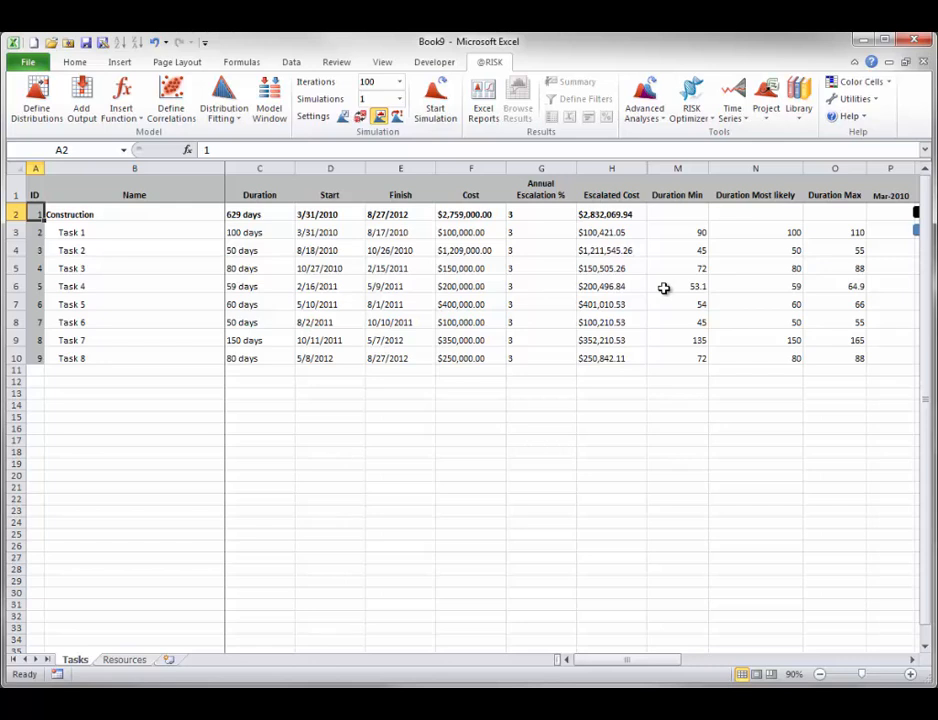
left_click(242, 233)
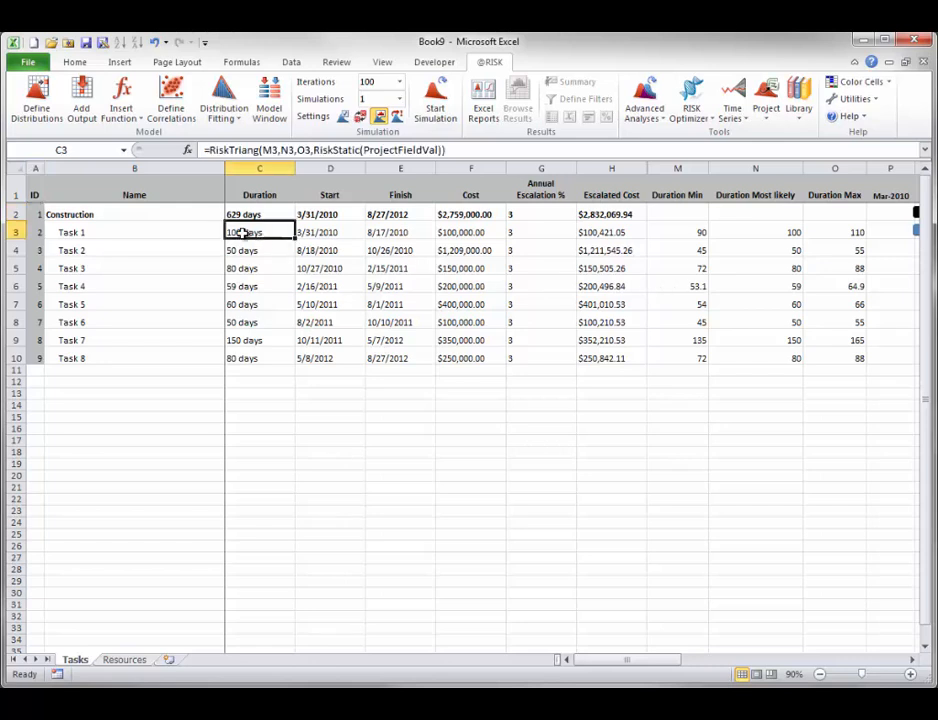
left_click(241, 250)
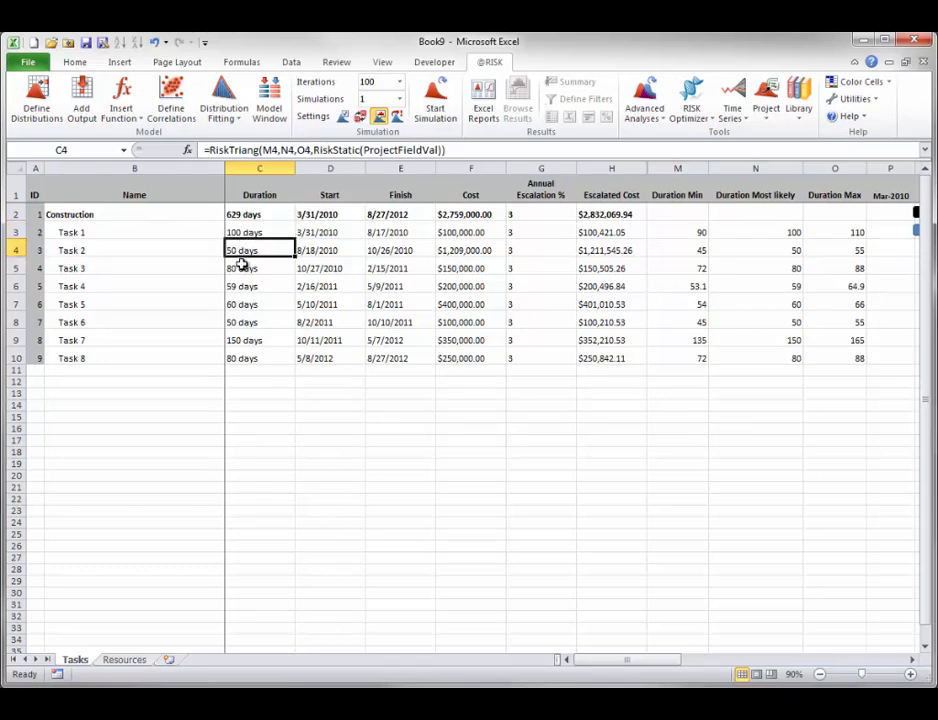
Step: Set Task 1's Duration Min to 80 and check which cells its Duration formula references
left_click(242, 268)
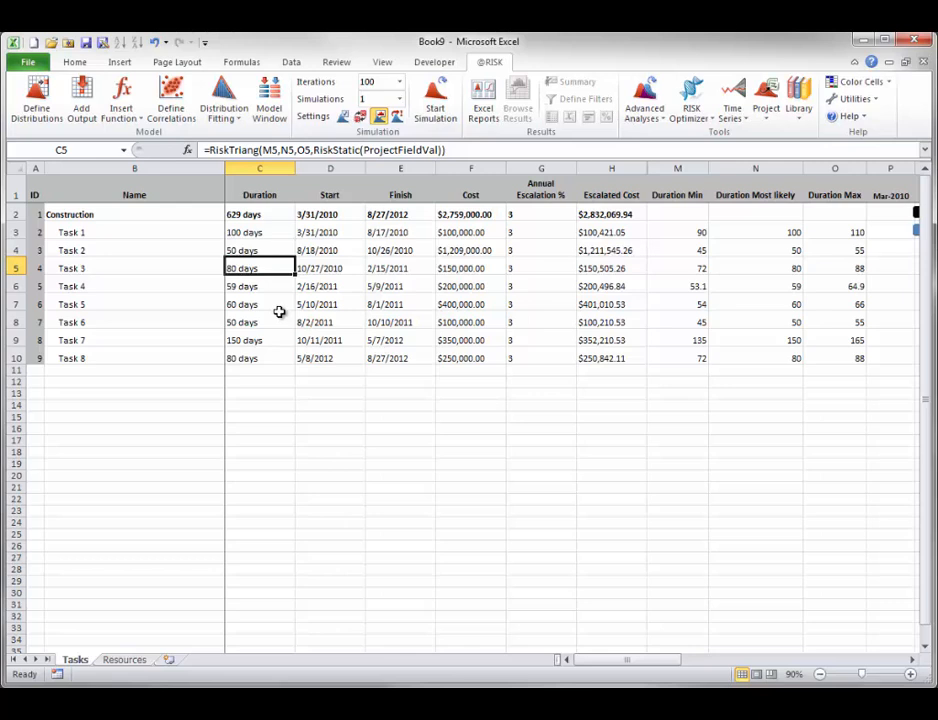
left_click(692, 232)
type("80")
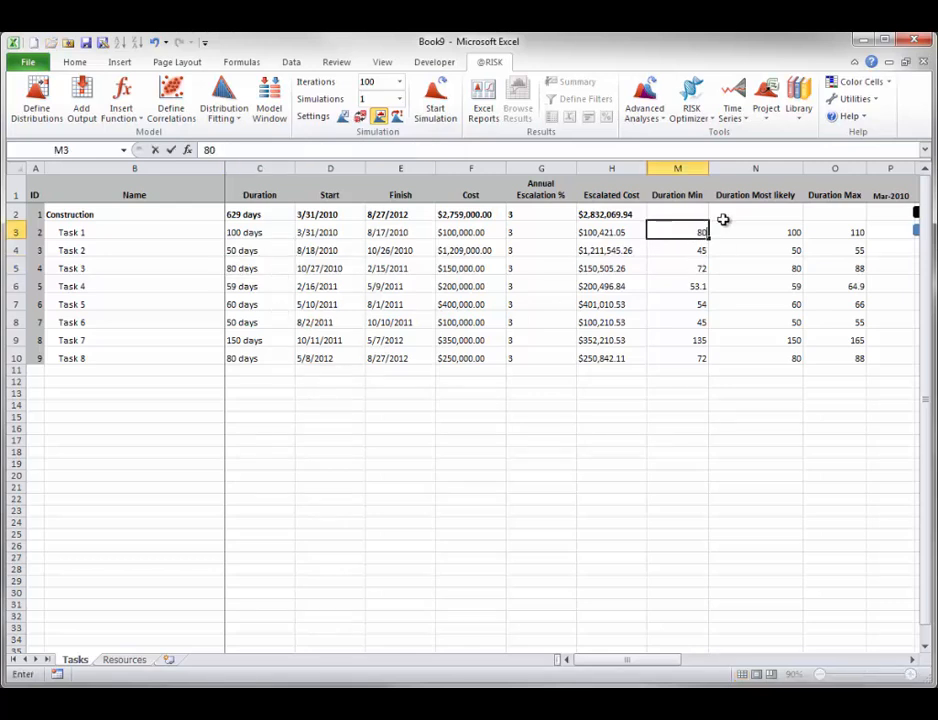
key("Return")
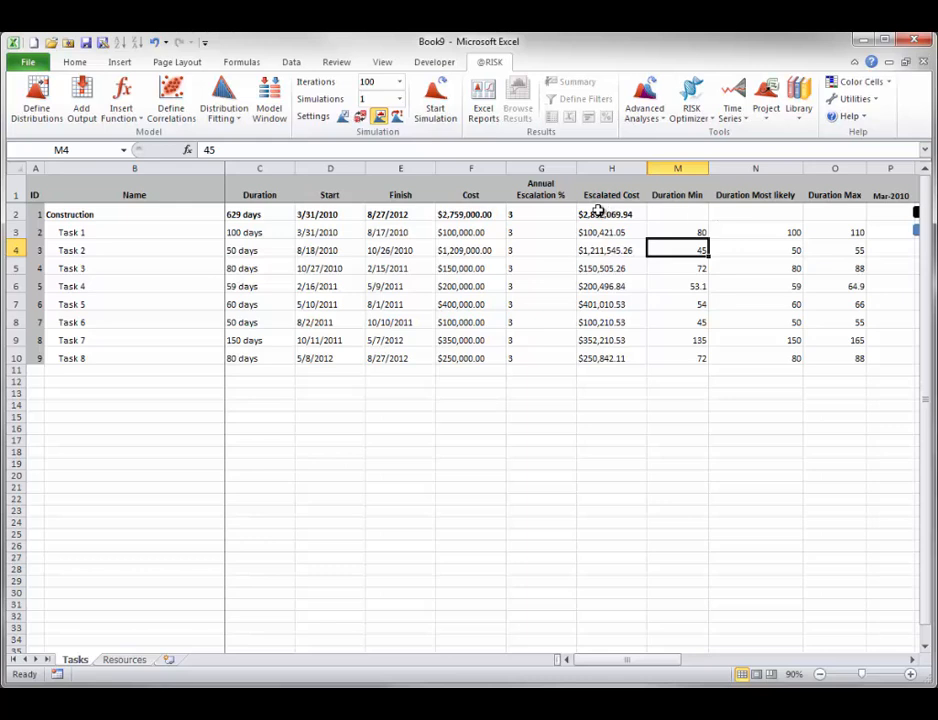
double_click(232, 232)
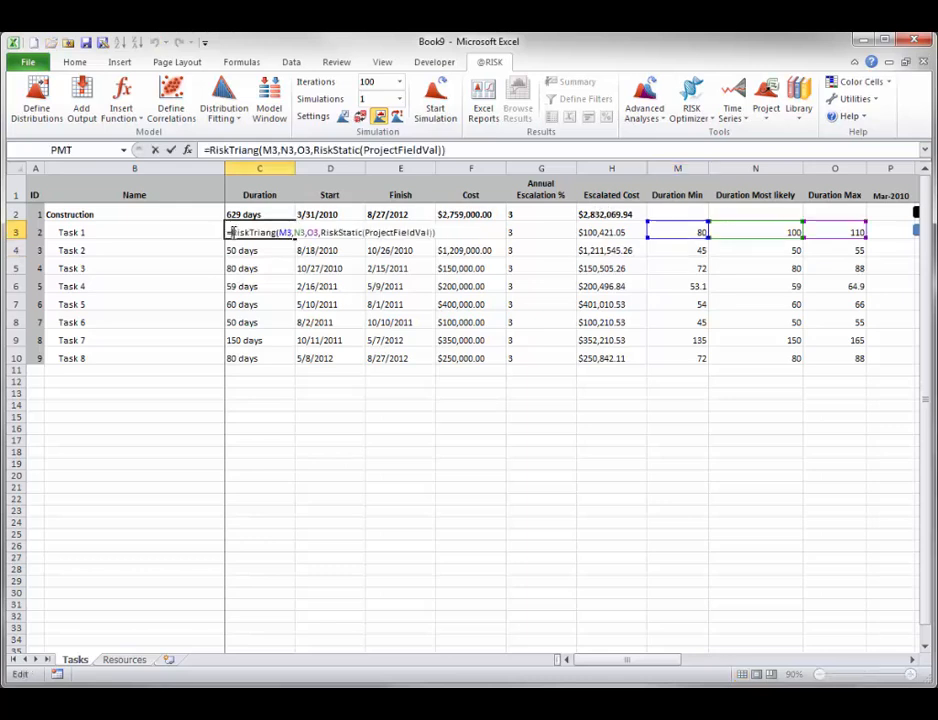
key("Escape")
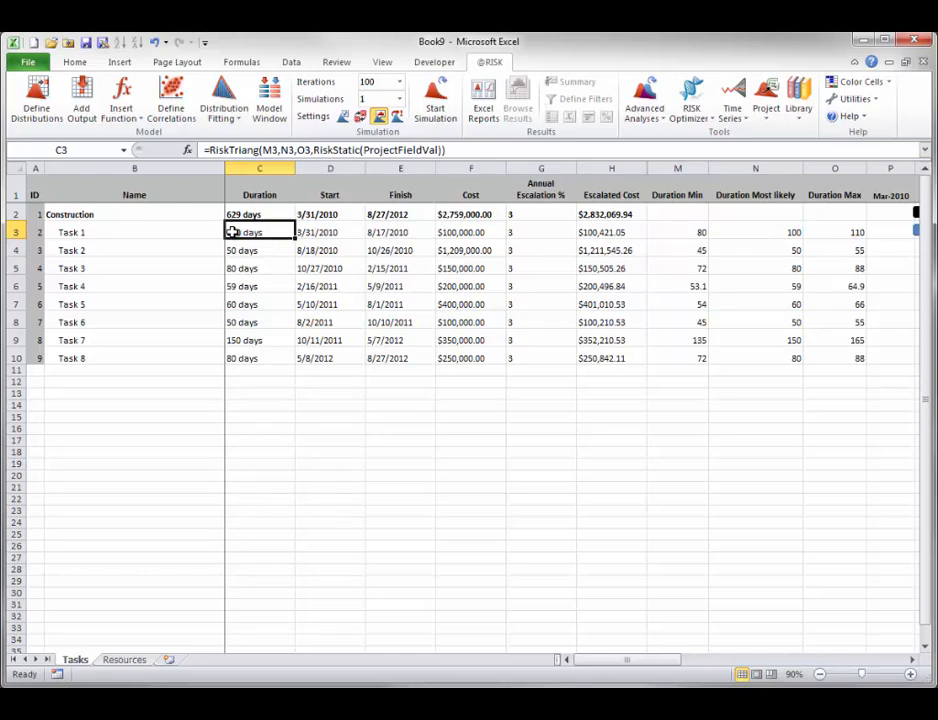
left_click(394, 212)
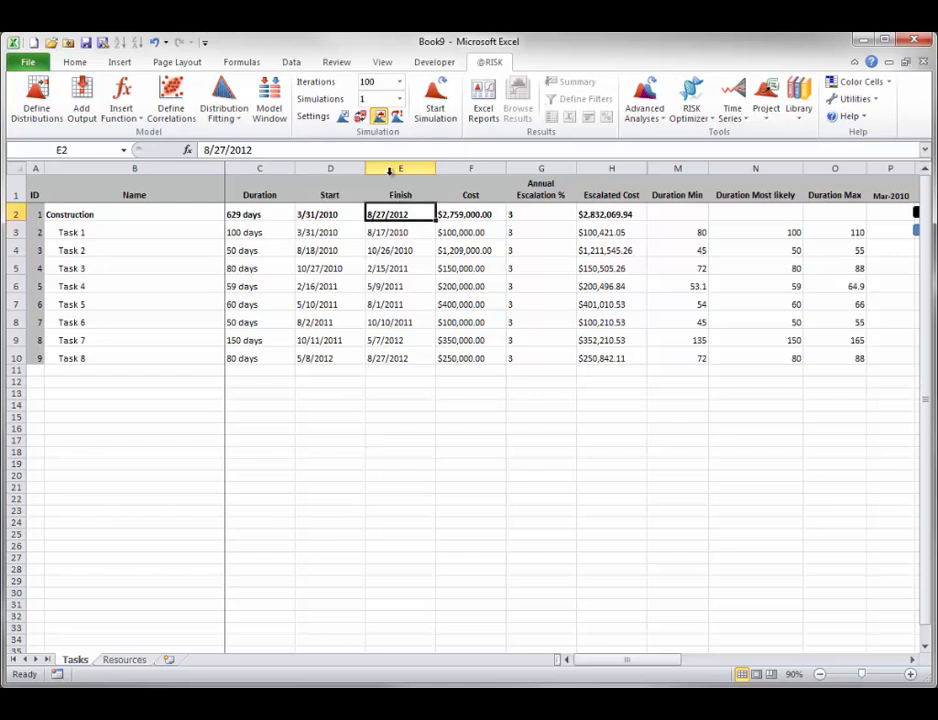
left_click(82, 104)
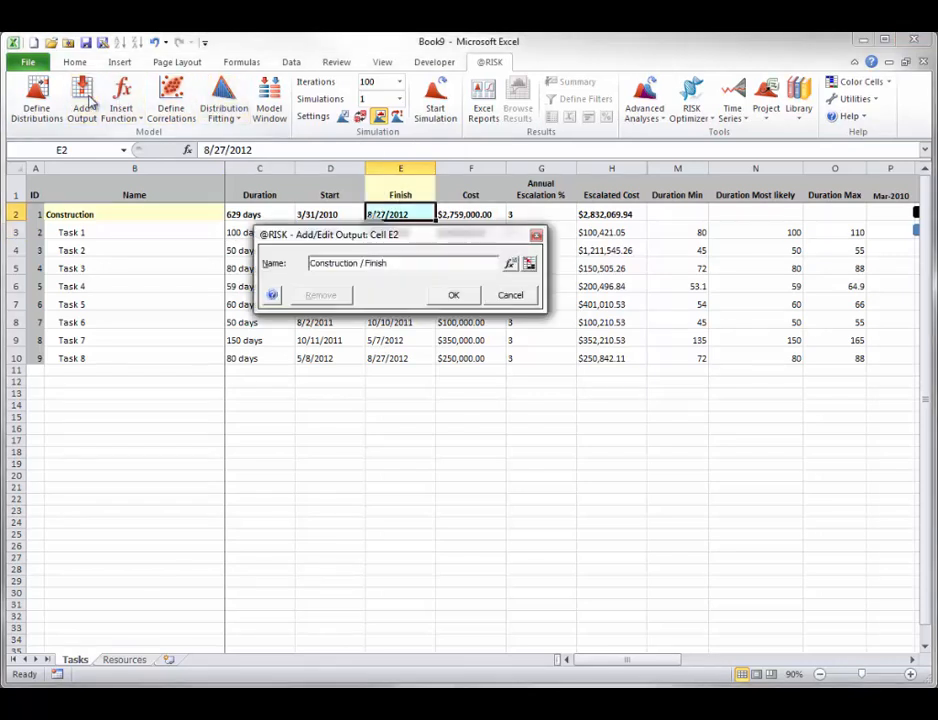
left_click(454, 295)
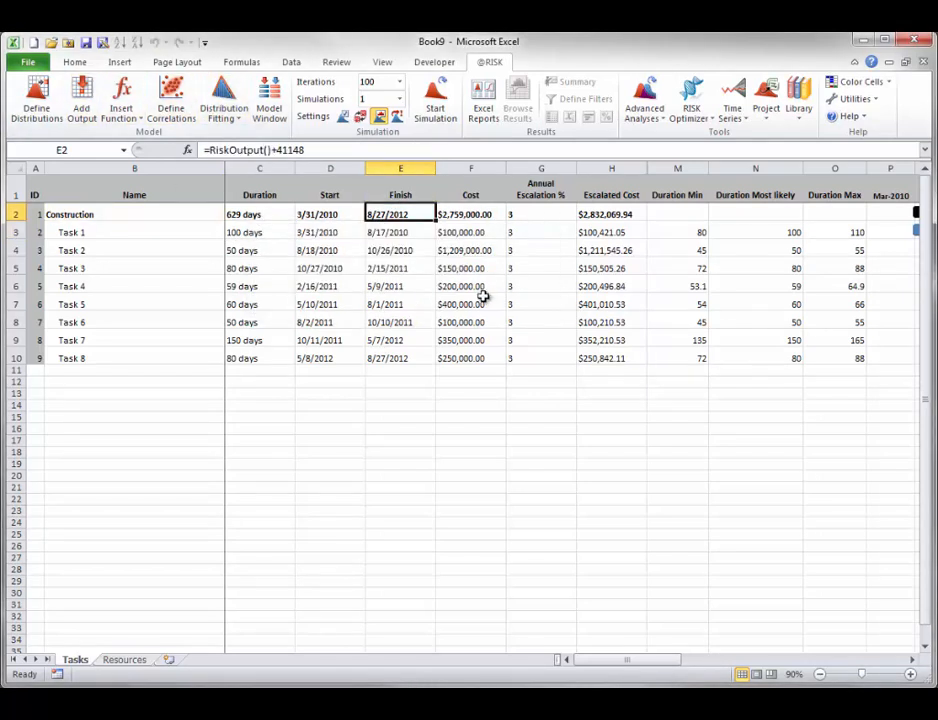
left_click(440, 92)
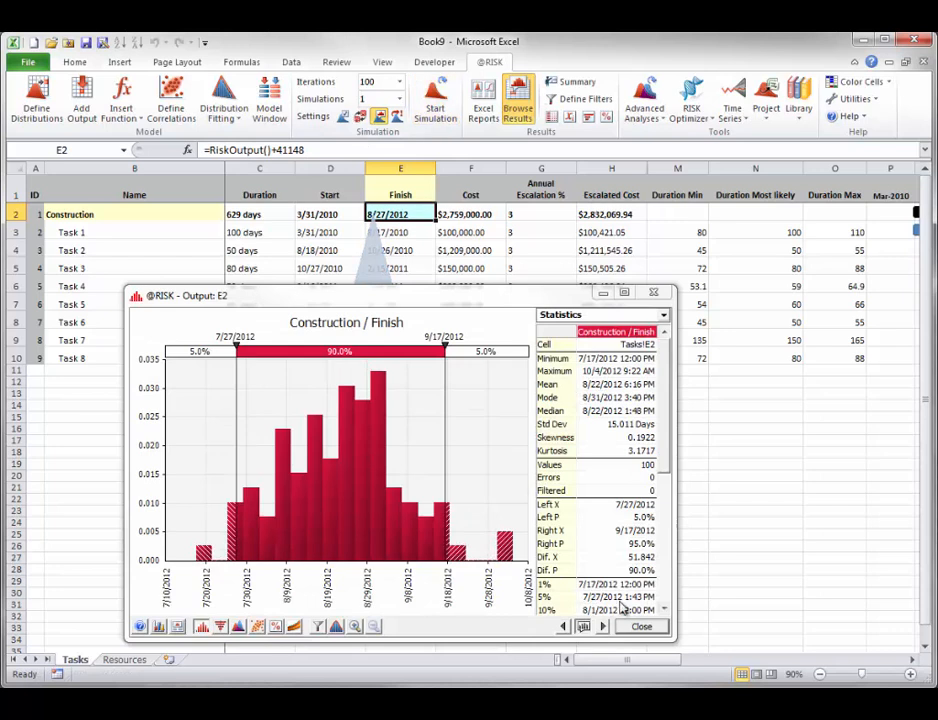
left_click(645, 627)
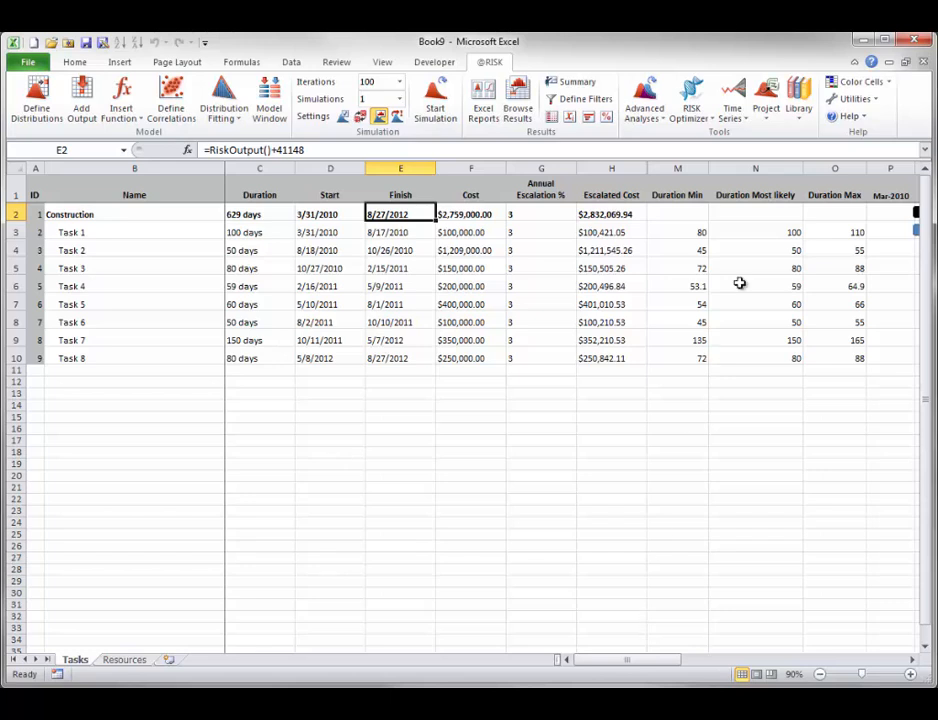
Step: Rebuild the Duration parameter entry table for all tasks with Triang min -10% and max +50%, overwriting the existing table
left_click(766, 115)
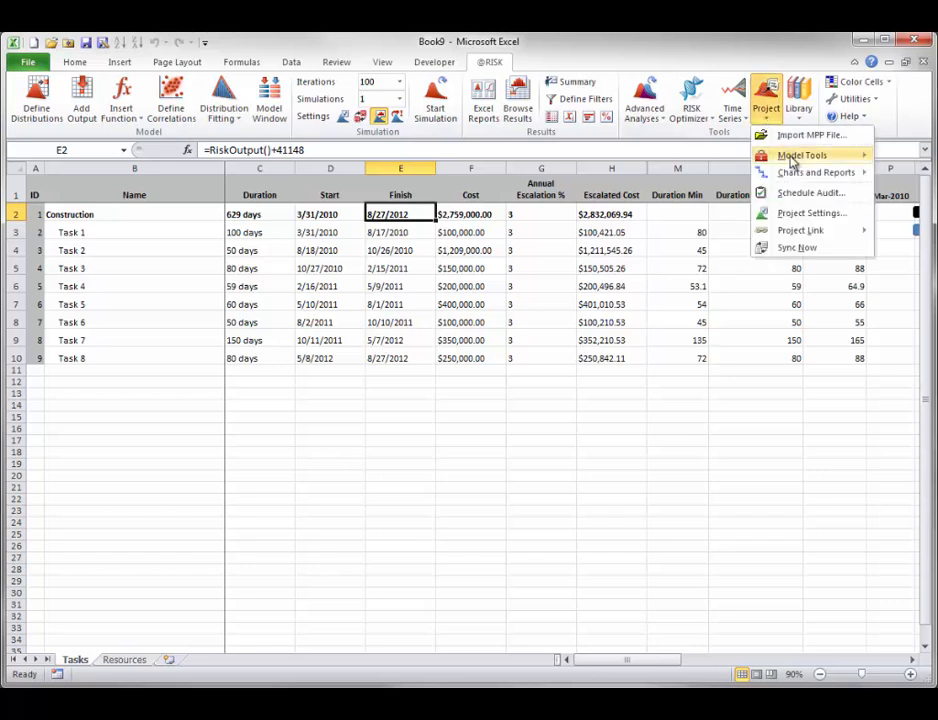
mouse_move(790, 155)
left_click(679, 176)
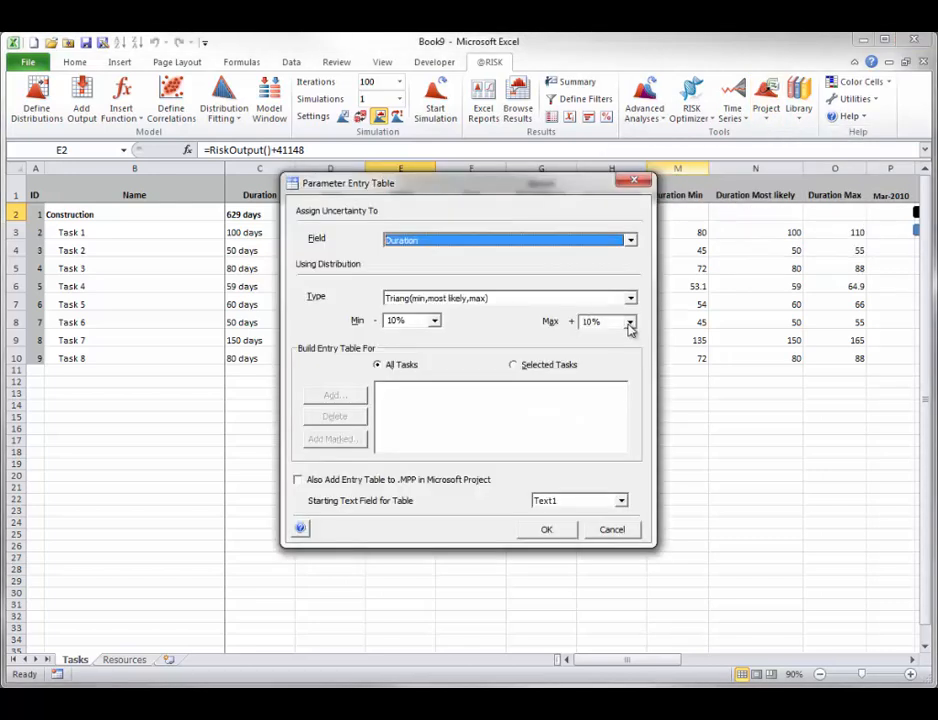
left_click(629, 325)
left_click(597, 390)
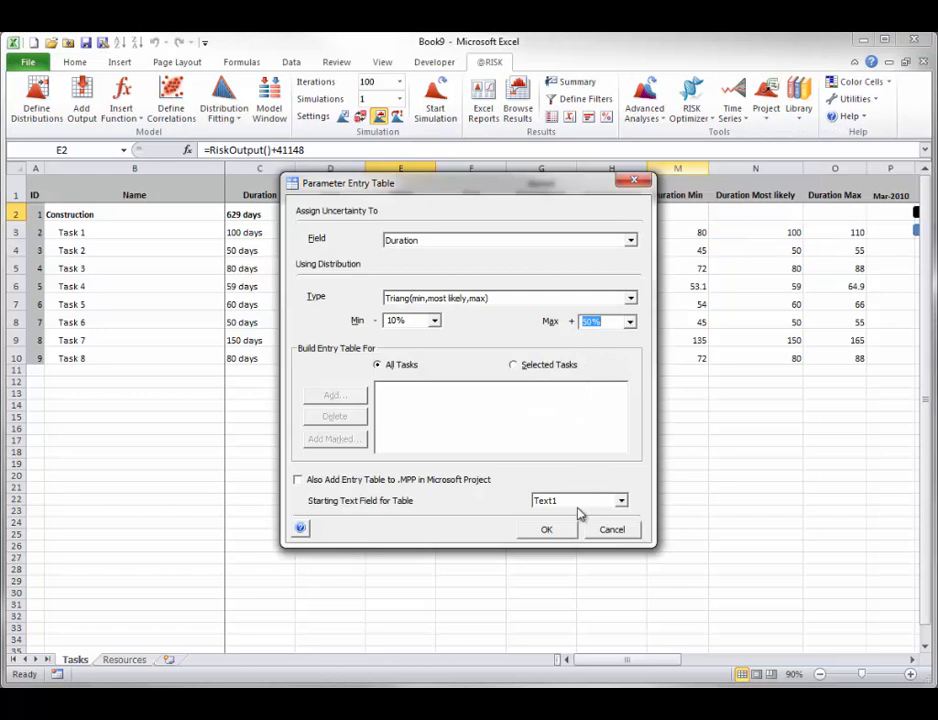
left_click(558, 535)
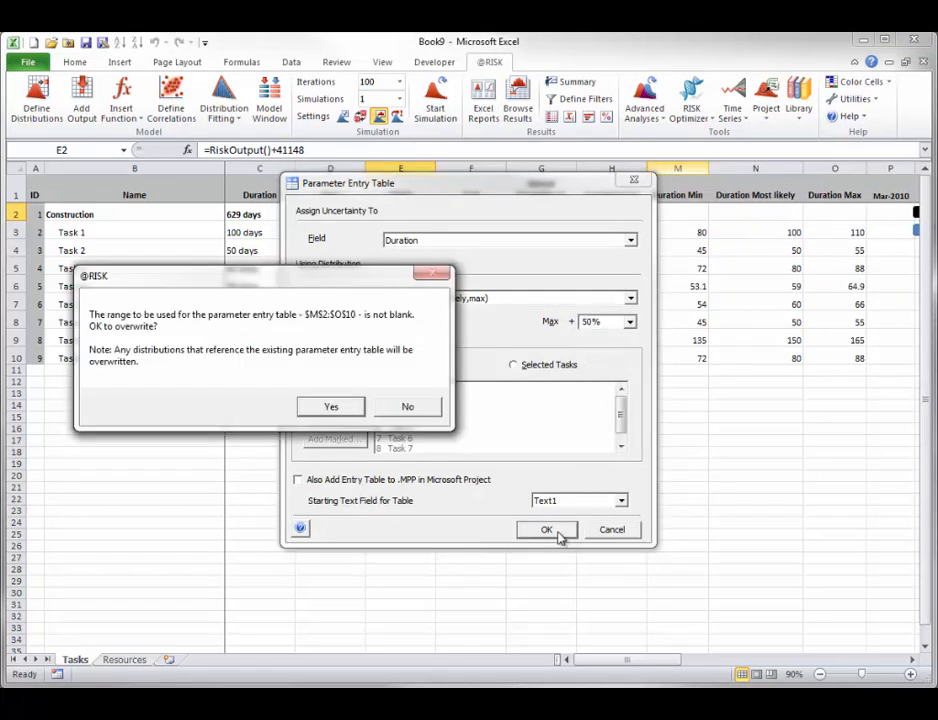
left_click(331, 407)
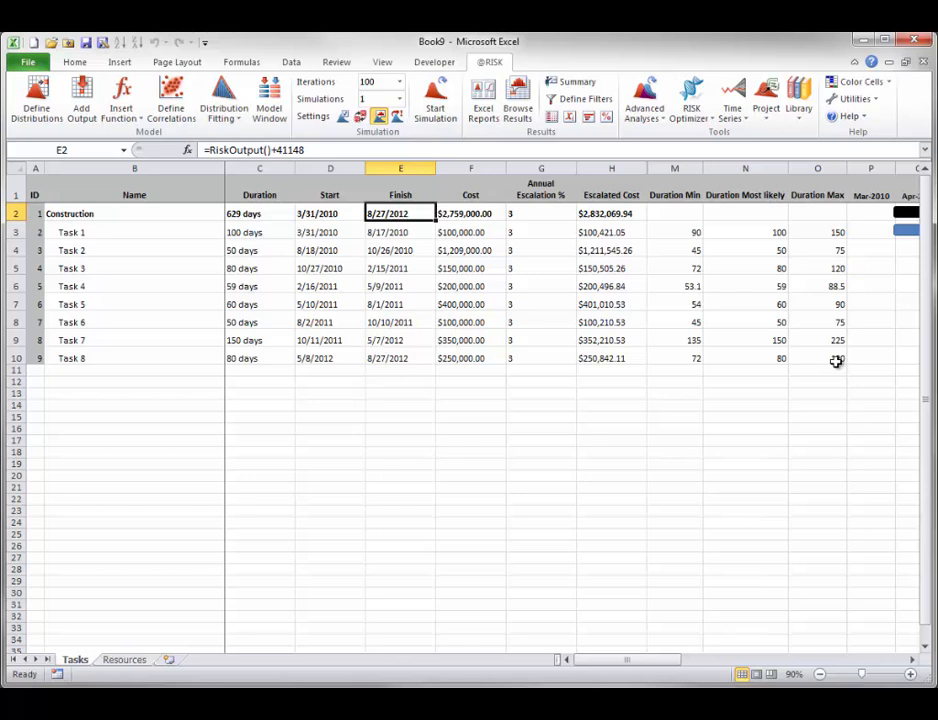
Step: Rebuild the Duration table for all tasks with Triang -10%/+10%, also adding it to the Microsoft Project file from Text1, without saving that file
left_click(765, 117)
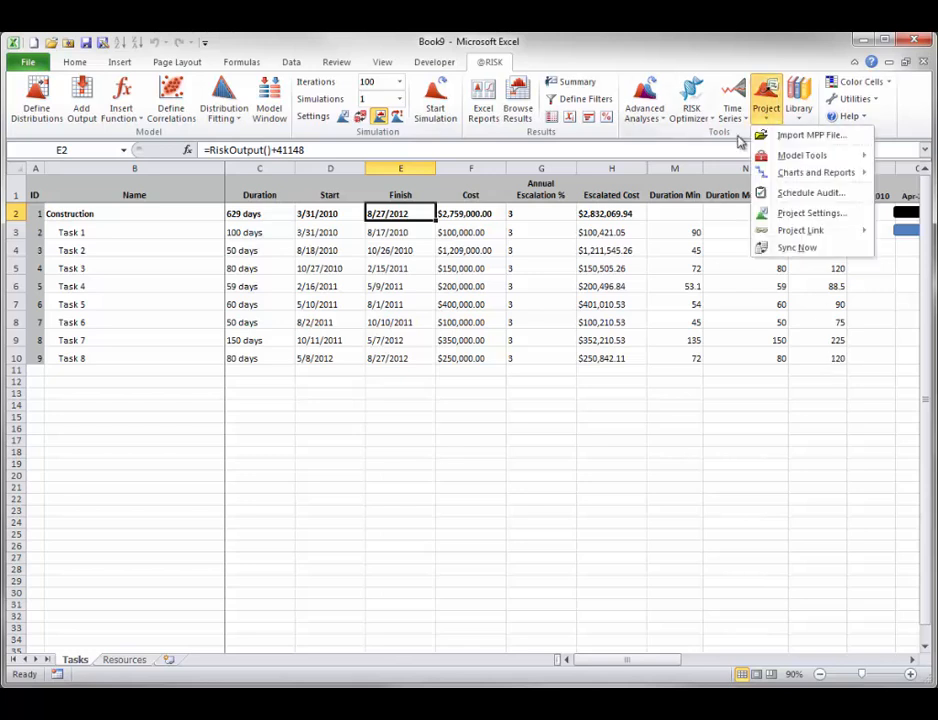
mouse_move(780, 158)
left_click(680, 175)
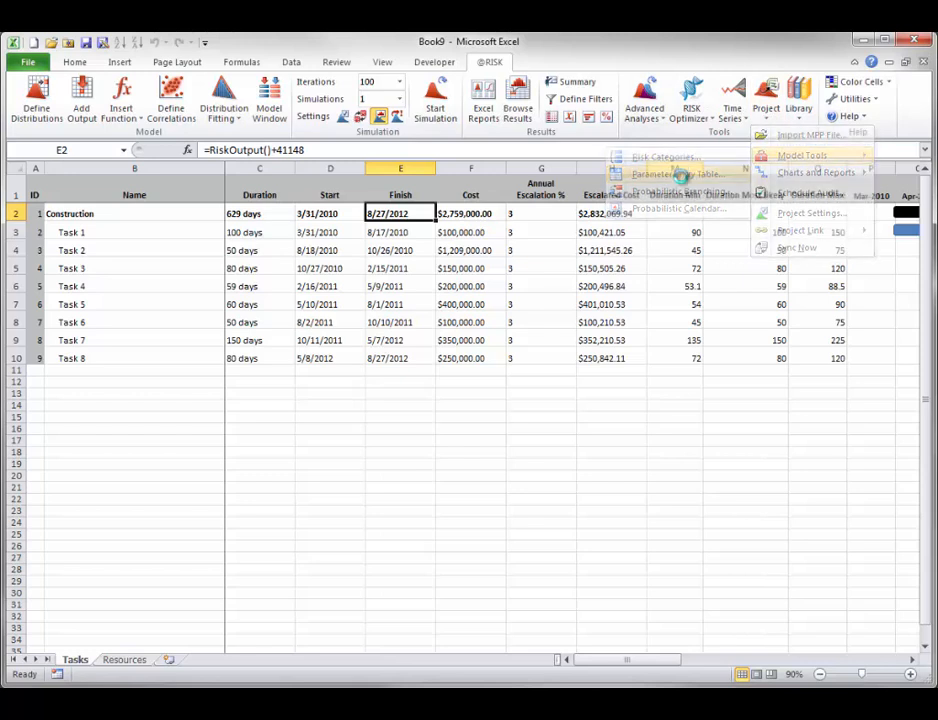
left_click(305, 481)
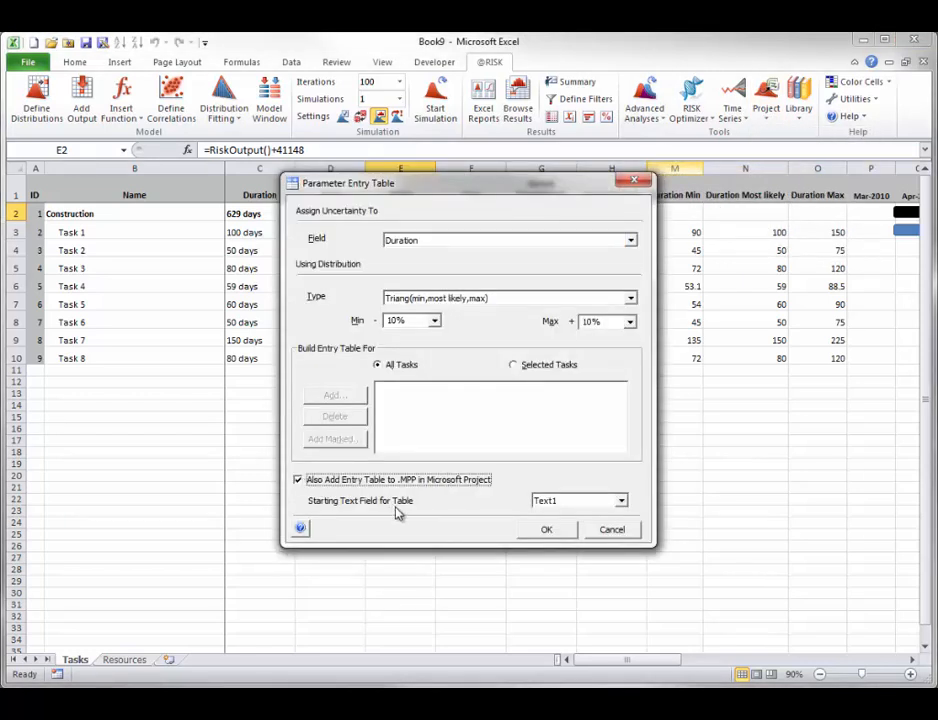
left_click(548, 530)
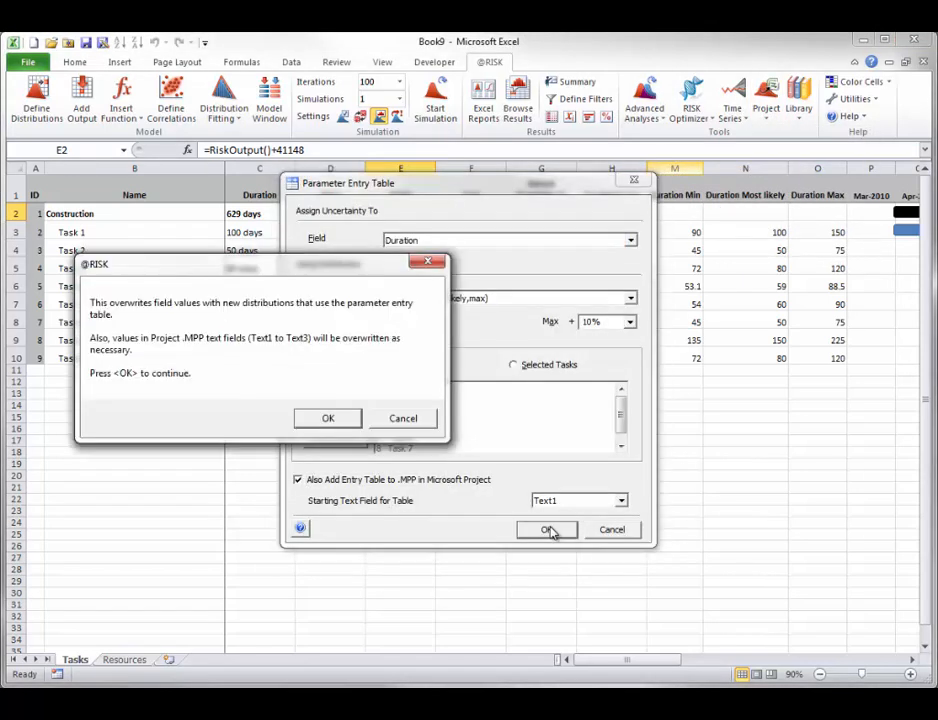
left_click(326, 419)
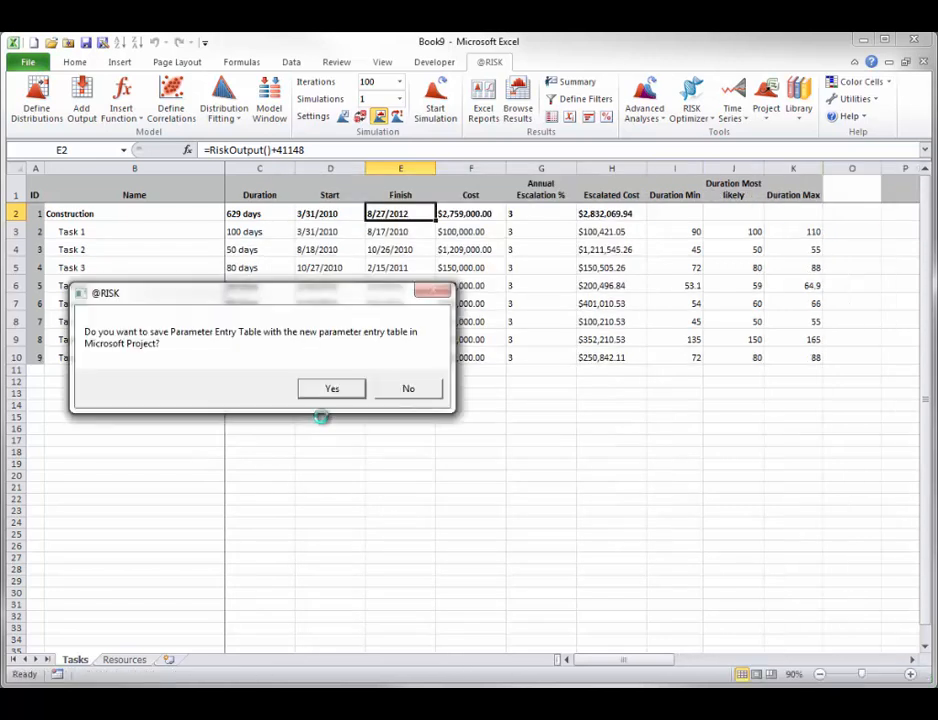
left_click(419, 394)
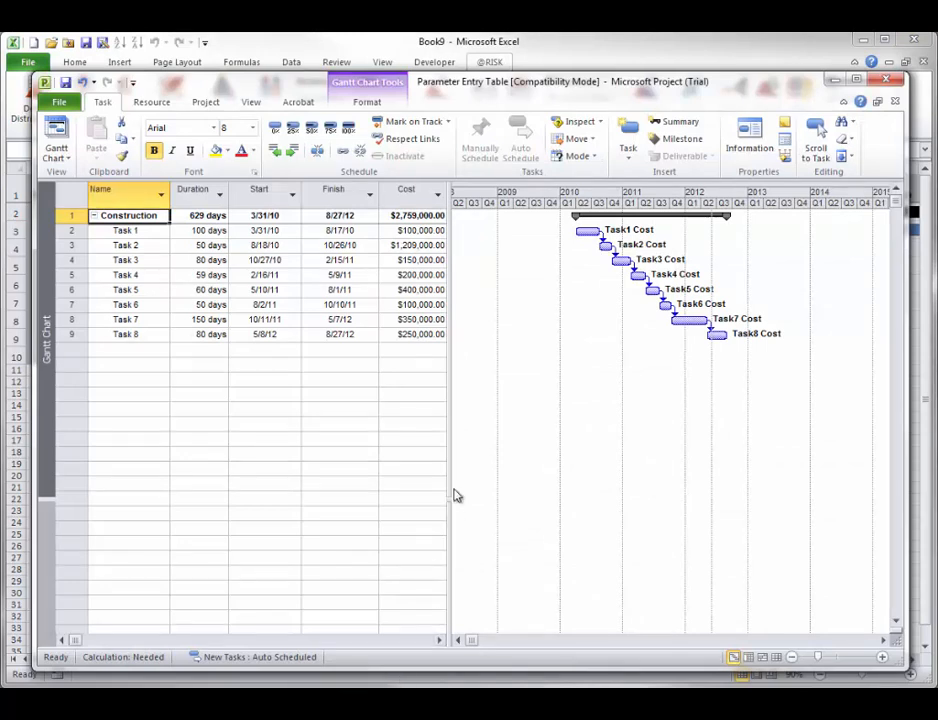
Step: In Microsoft Project, widen the task table to show all the duration parameter columns and set Task 1's Duration Max to 150
left_click_drag(450, 400, 714, 373)
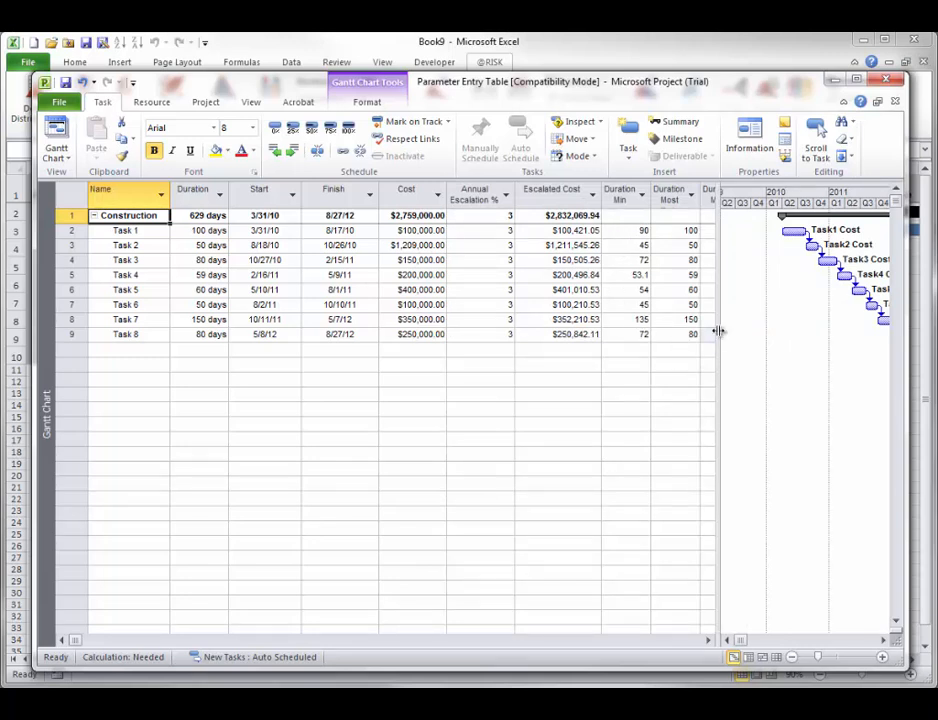
left_click_drag(716, 329, 775, 327)
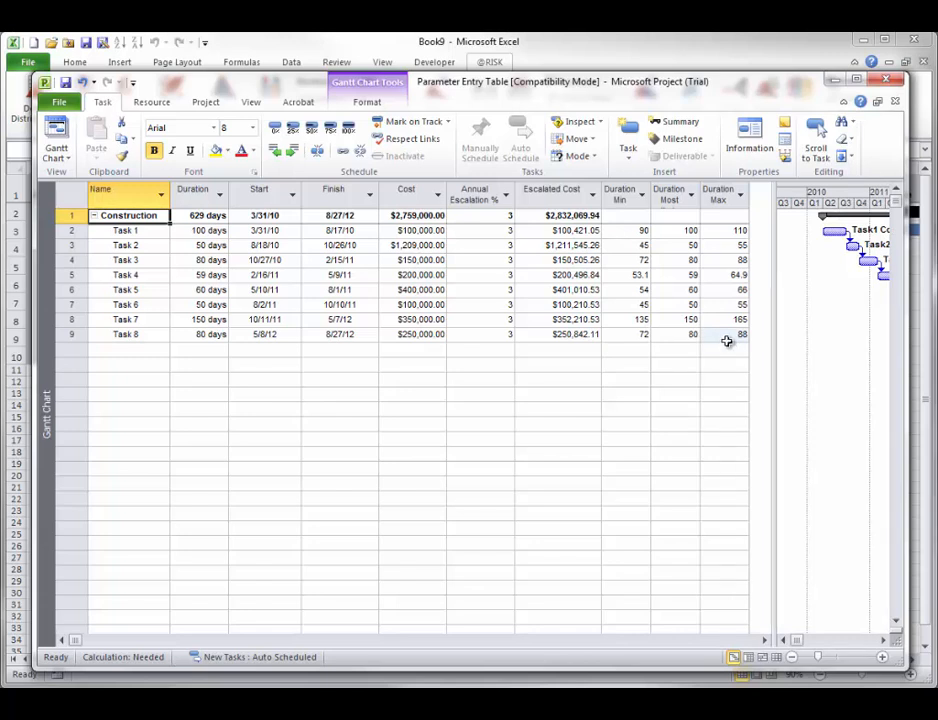
left_click(727, 231)
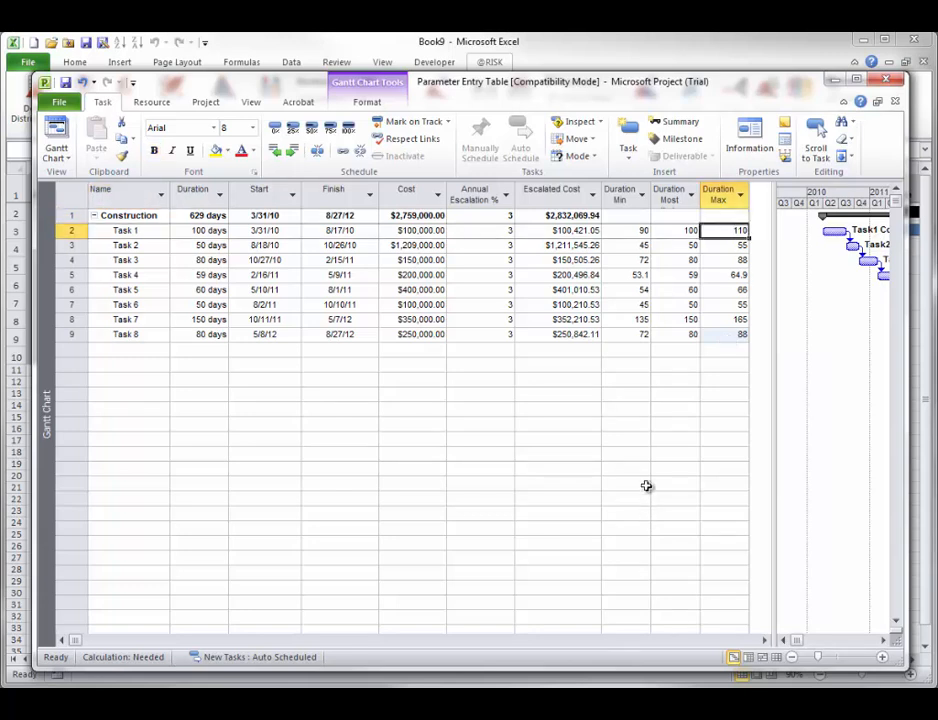
type("150")
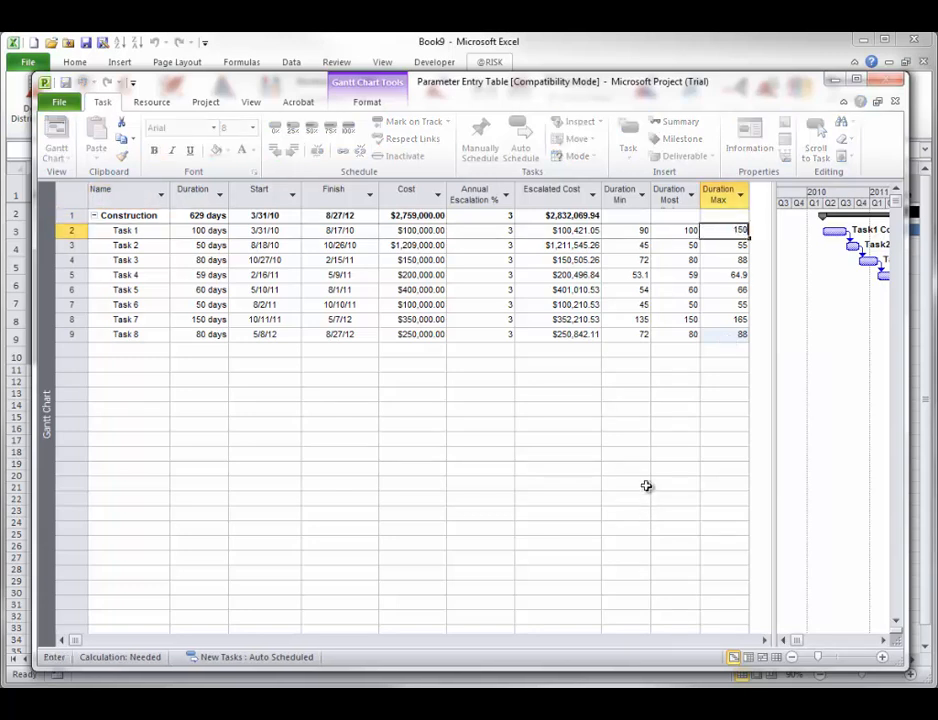
key("Return")
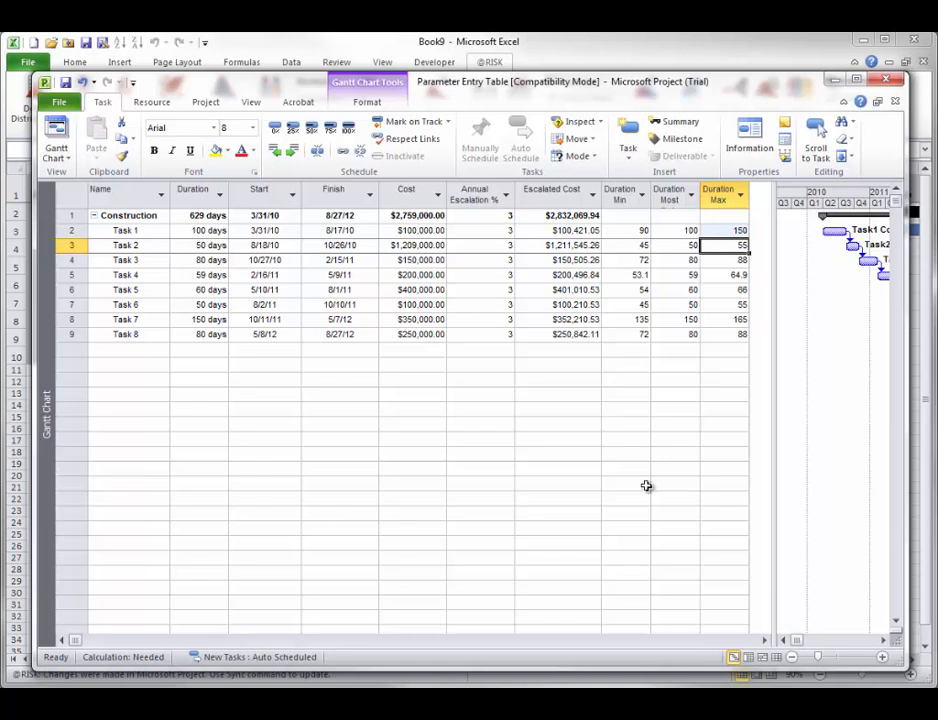
Step: Switch back to Excel and sync the workbook with the changes made in Microsoft Project
left_click(620, 45)
left_click(768, 110)
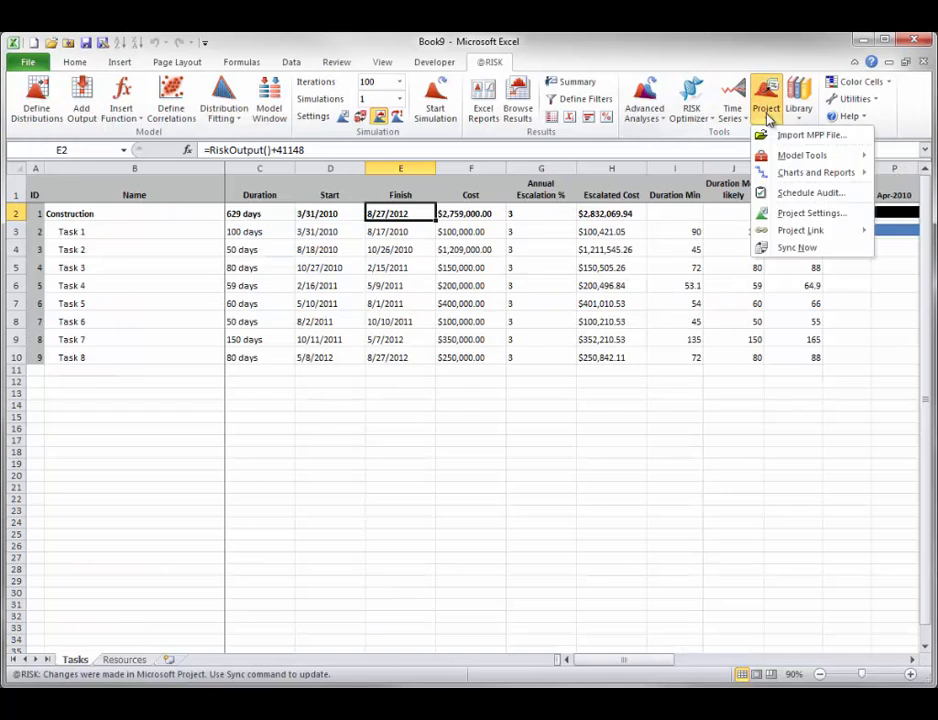
left_click(798, 248)
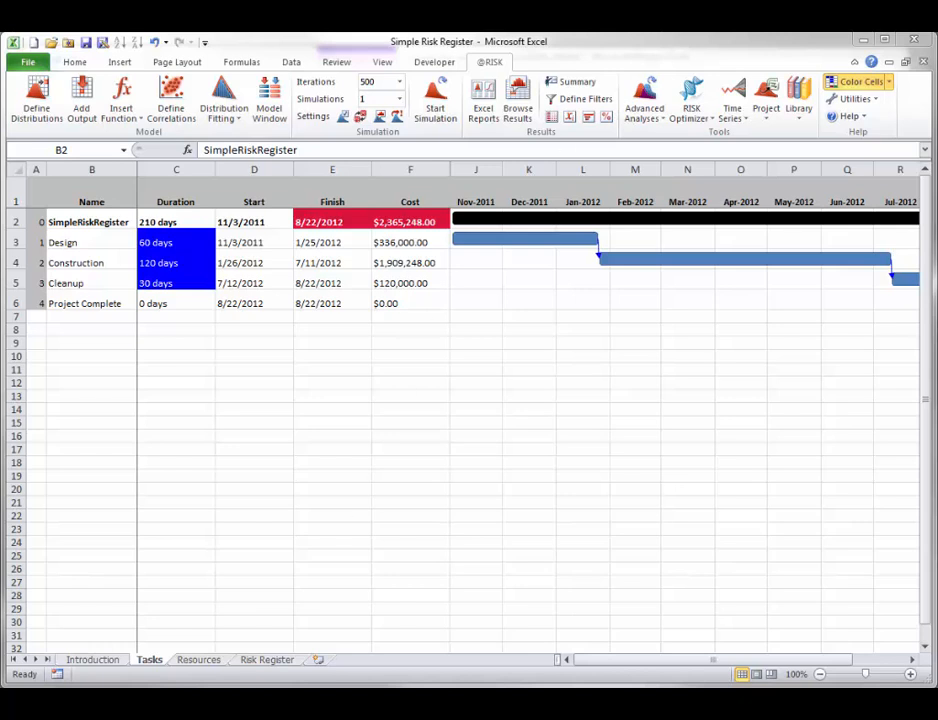
Step: Examine the Risk Register sheet's R1 formulas for simulated occurrence, schedule impact and cost impact, and select the R2 environmental risk
left_click(267, 661)
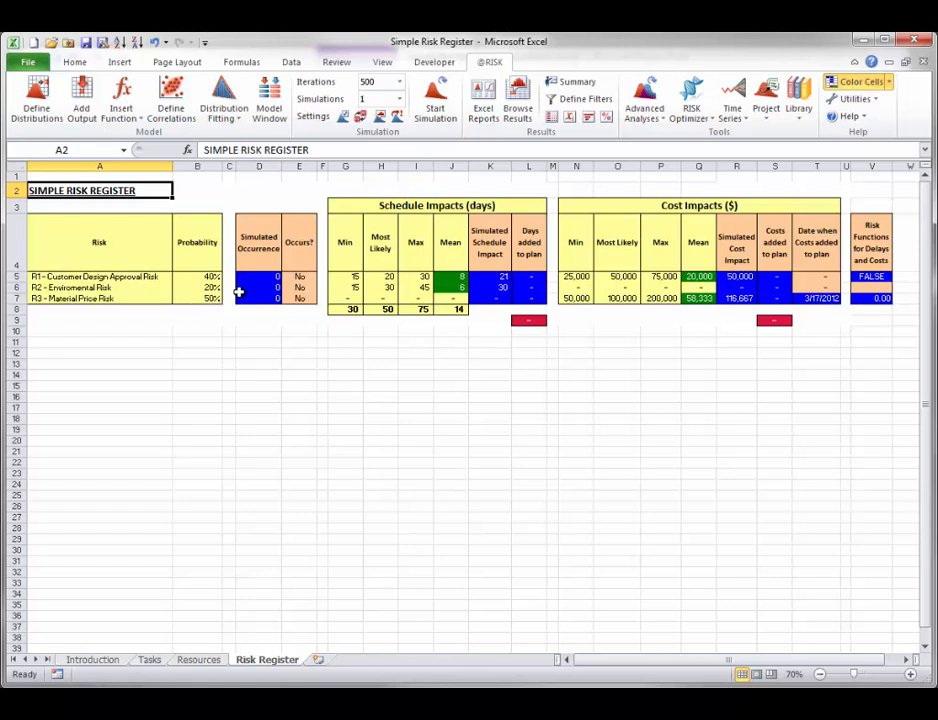
double_click(253, 279)
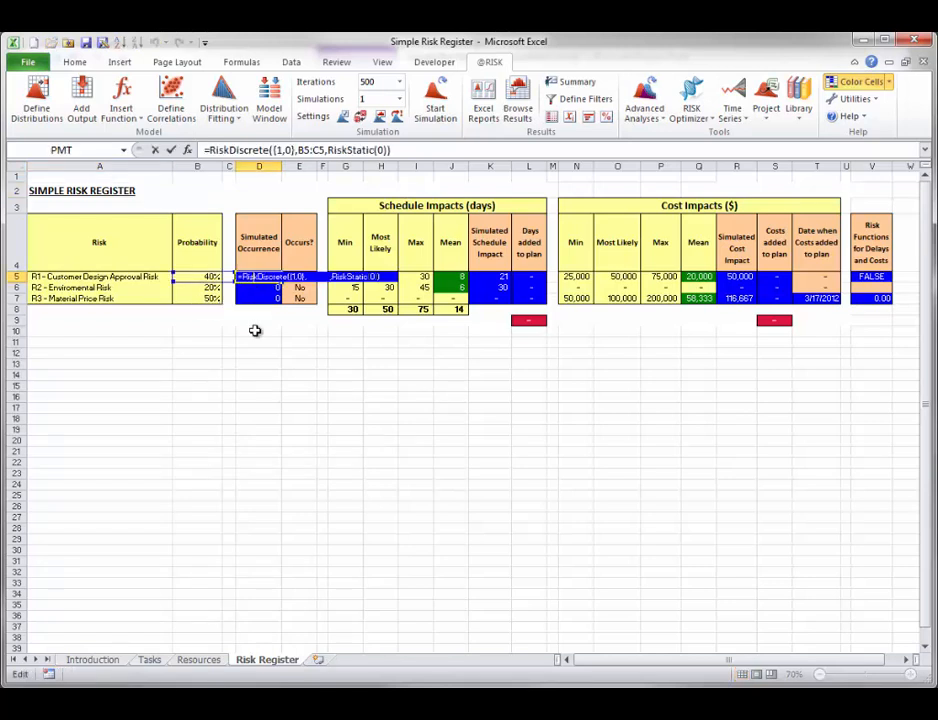
key("Escape")
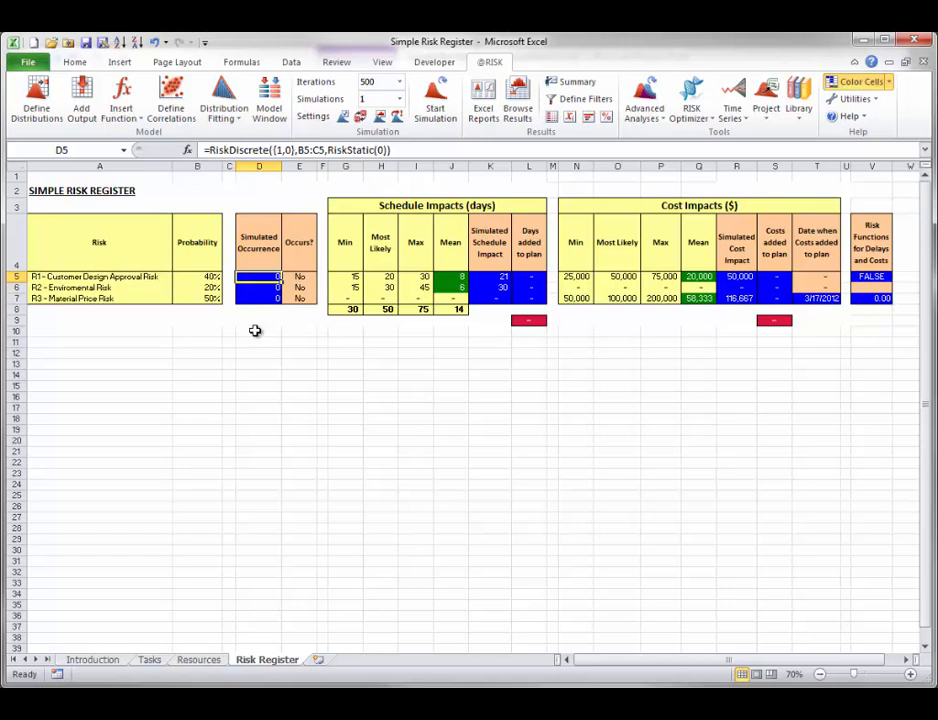
left_click(487, 277)
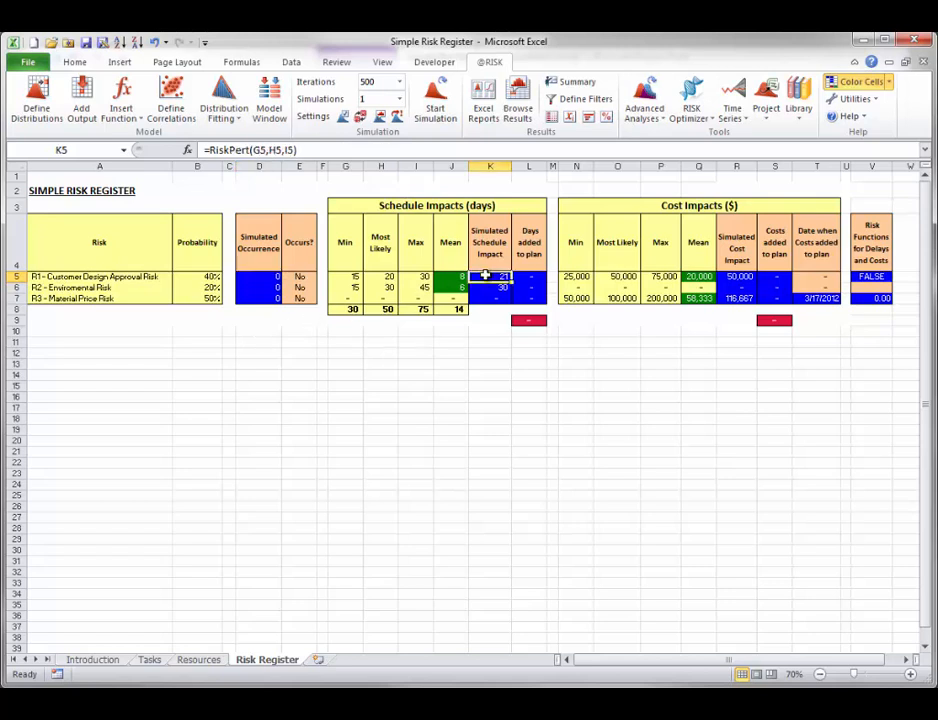
double_click(487, 277)
key("Escape")
double_click(733, 277)
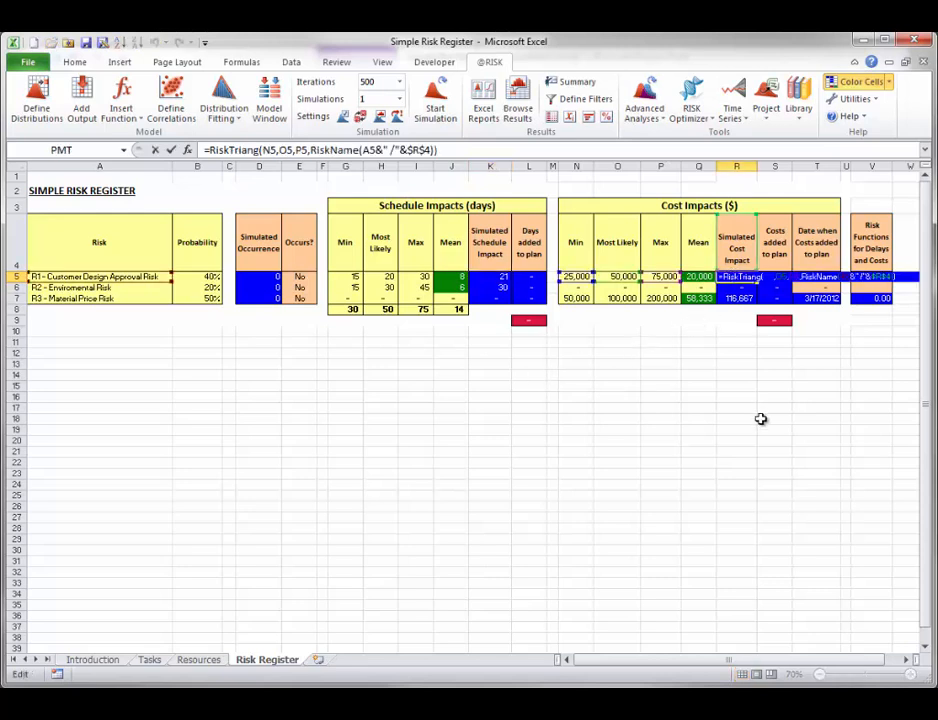
key("Escape")
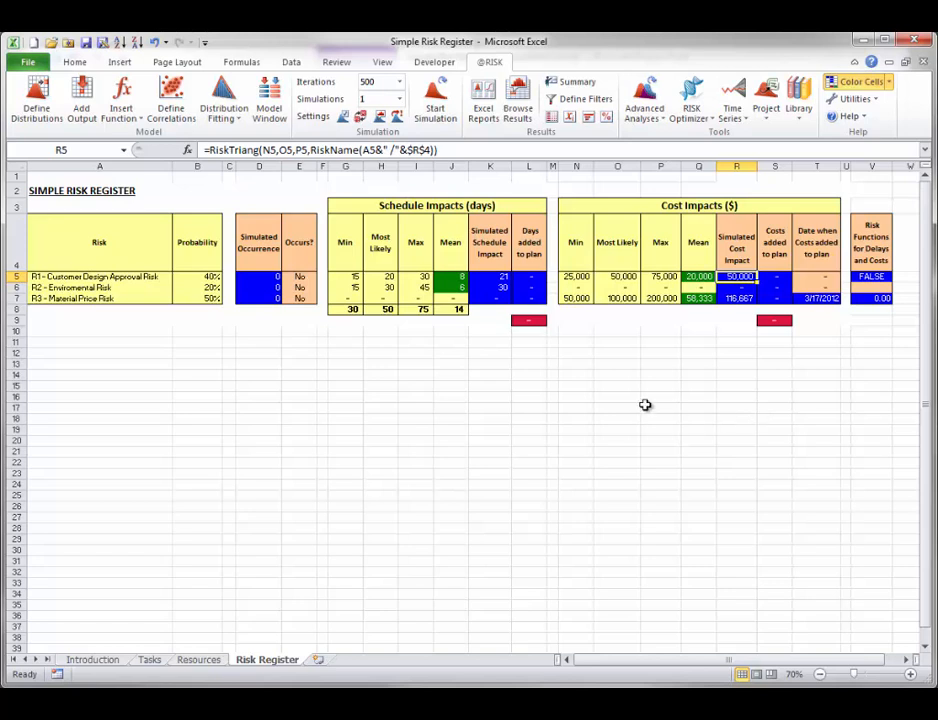
left_click(63, 287)
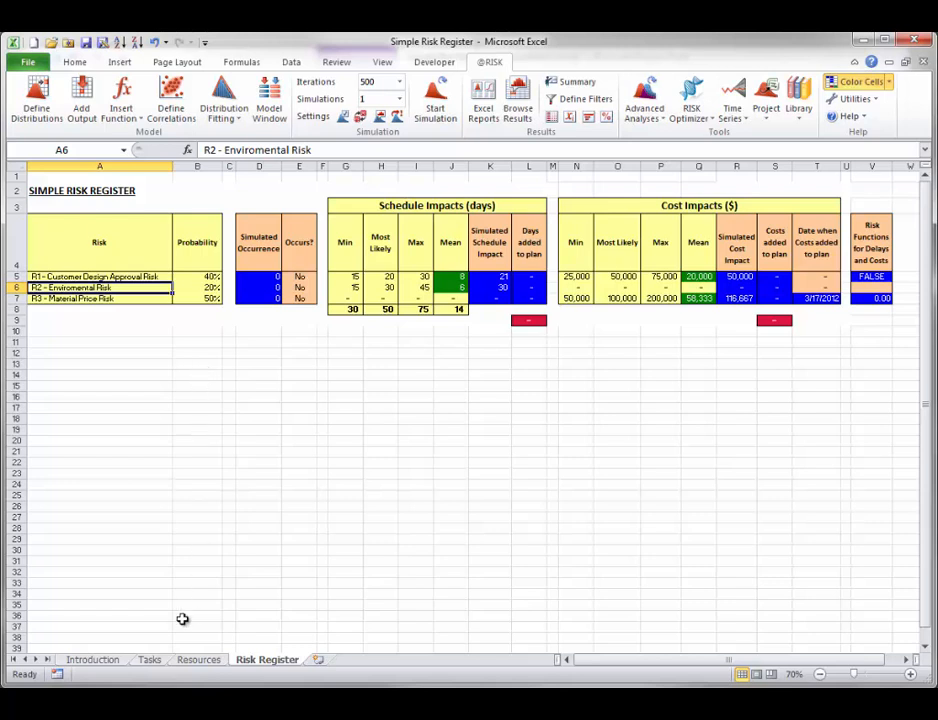
Step: Examine the Cleanup task's duration formula on the Tasks sheet, leaving it unchanged, and return to the Risk Register sheet
left_click(148, 662)
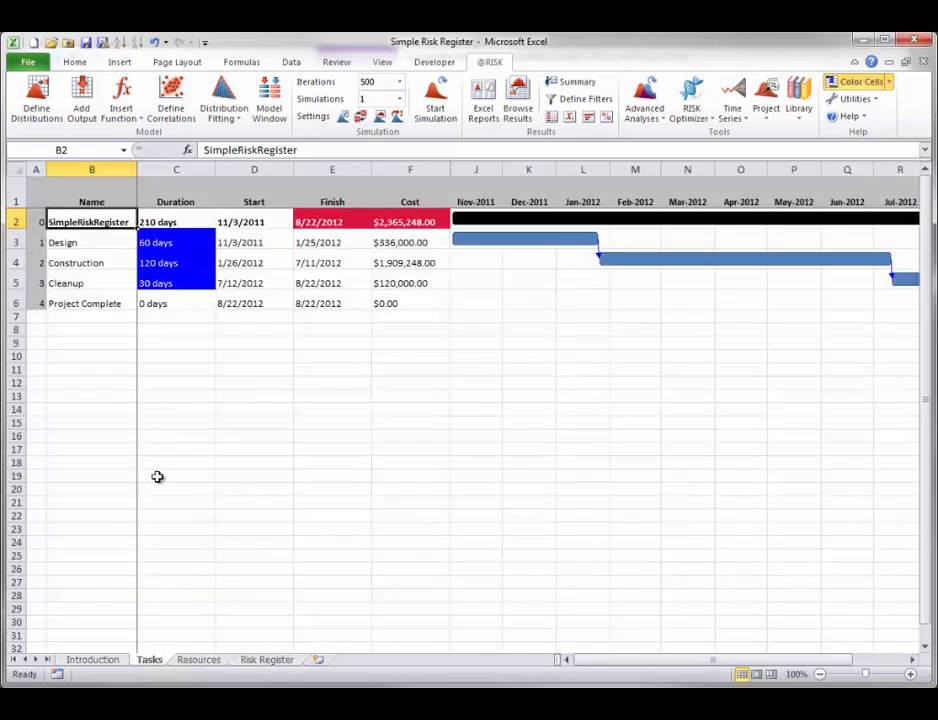
double_click(152, 284)
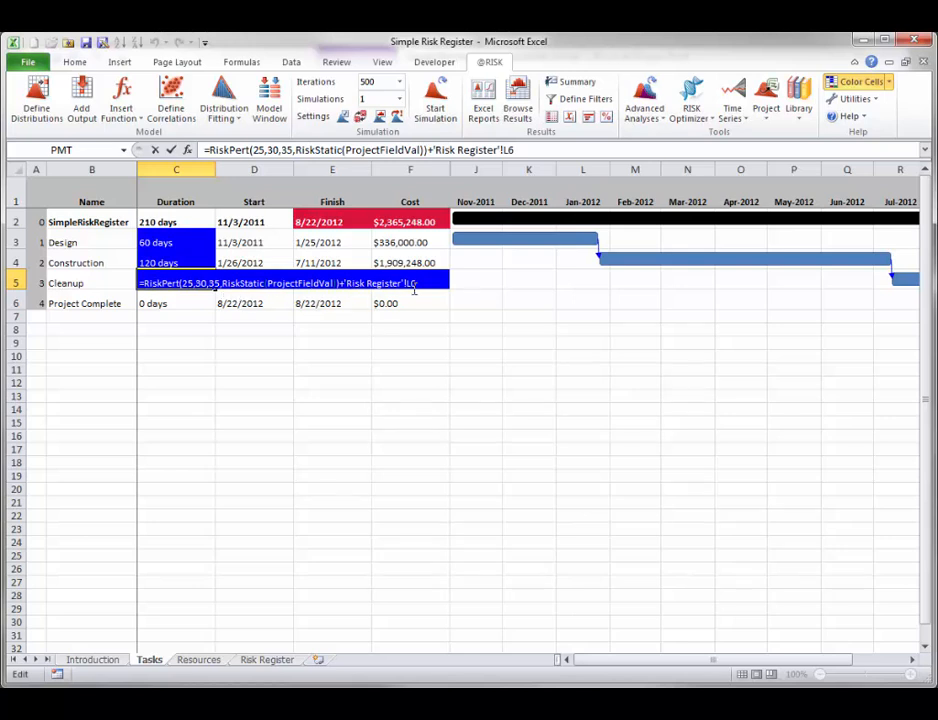
key("Return")
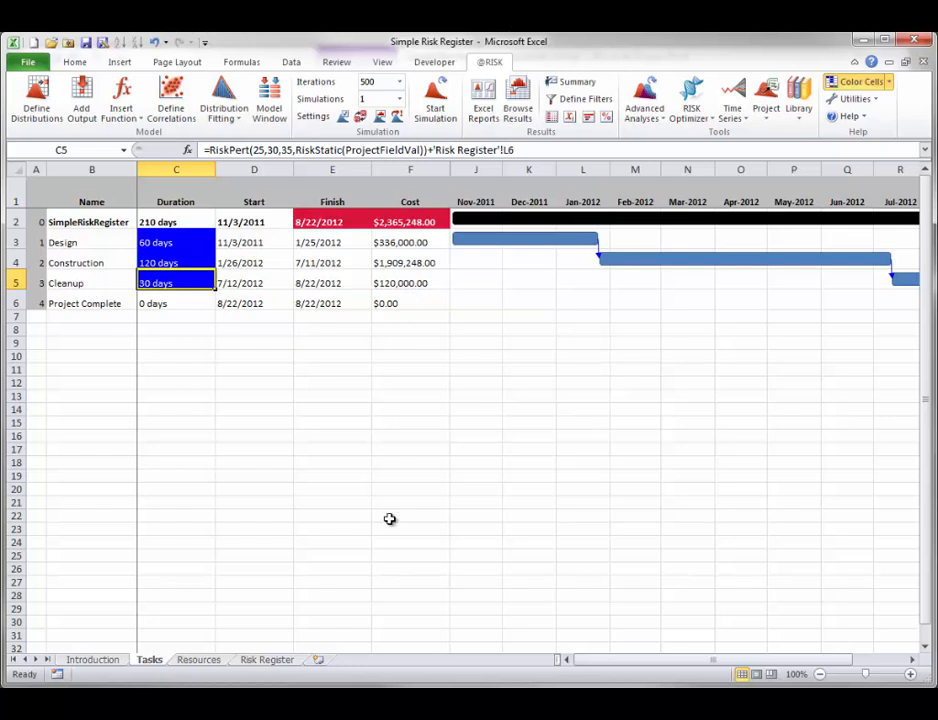
left_click(285, 660)
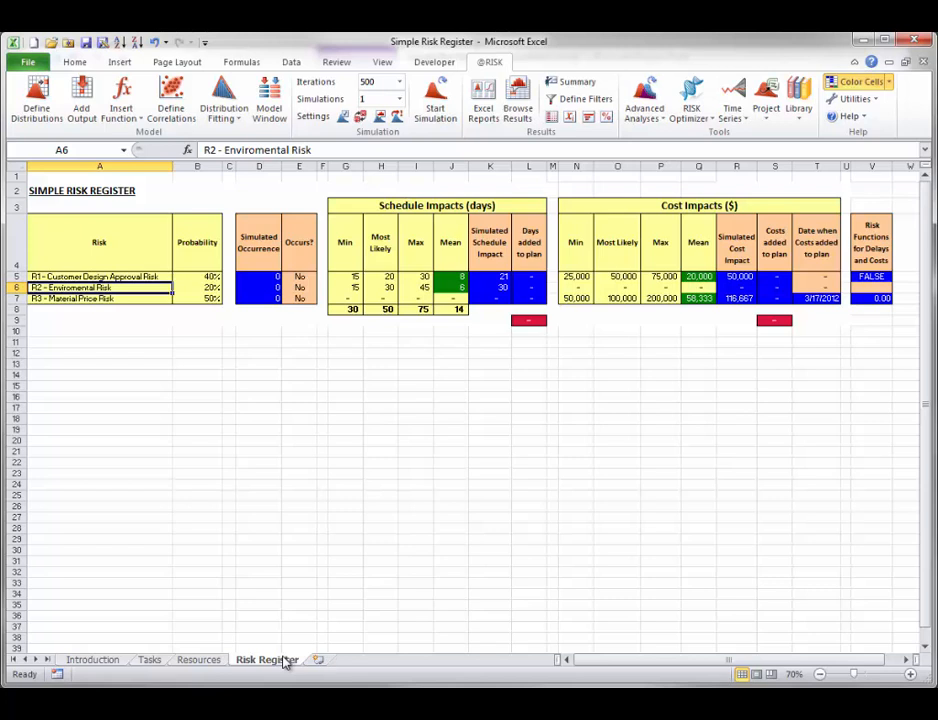
Step: Examine the RiskProjectAddDelay formula for the R1 customer design approval risk in the register's risk functions column
left_click(70, 277)
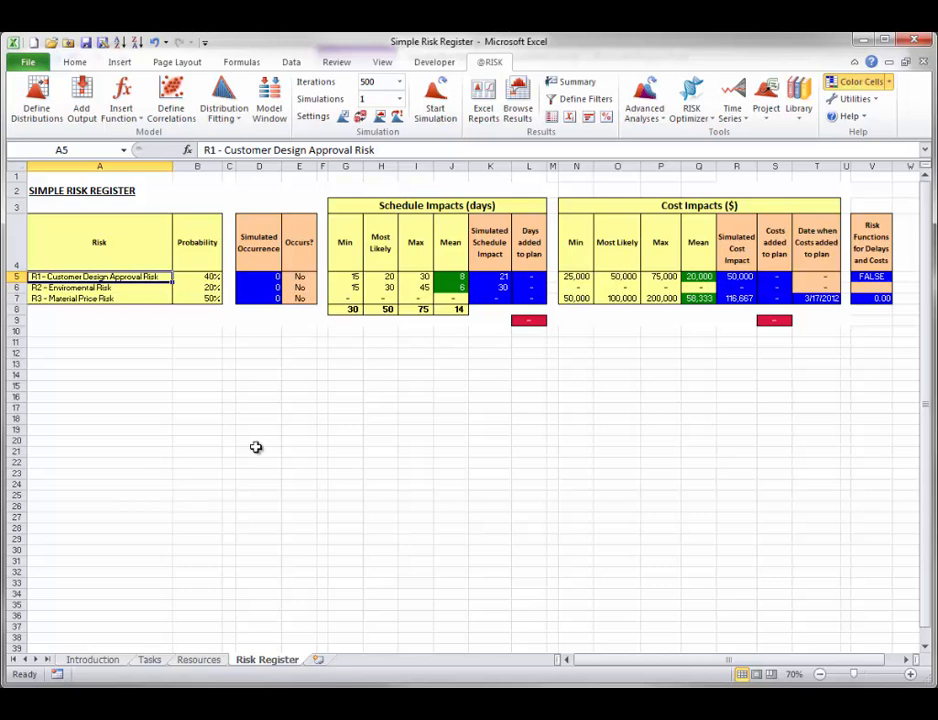
double_click(873, 278)
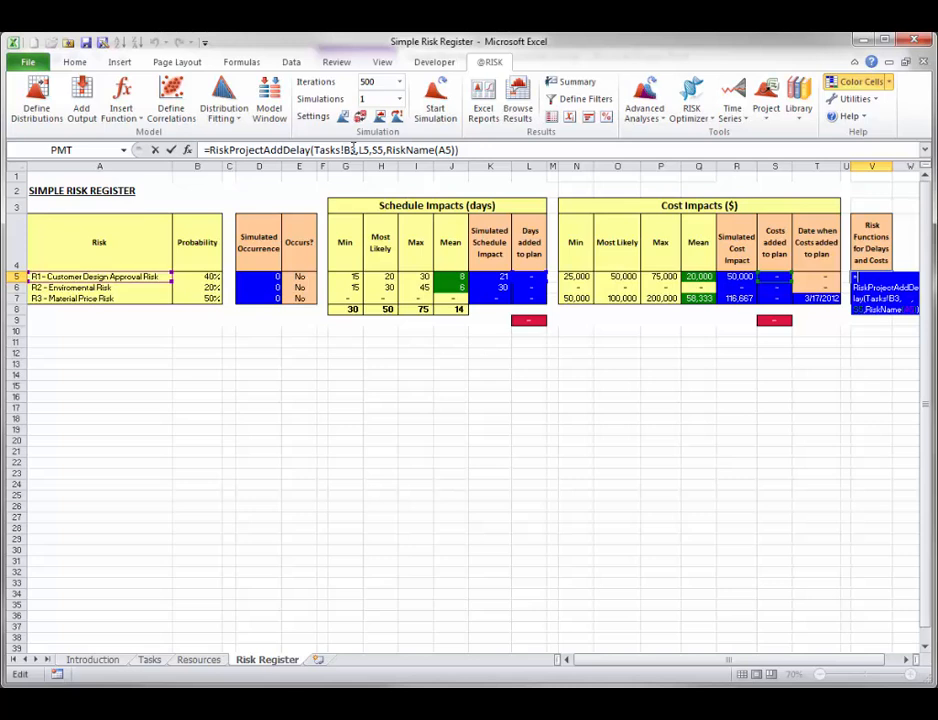
key("ctrl+Return")
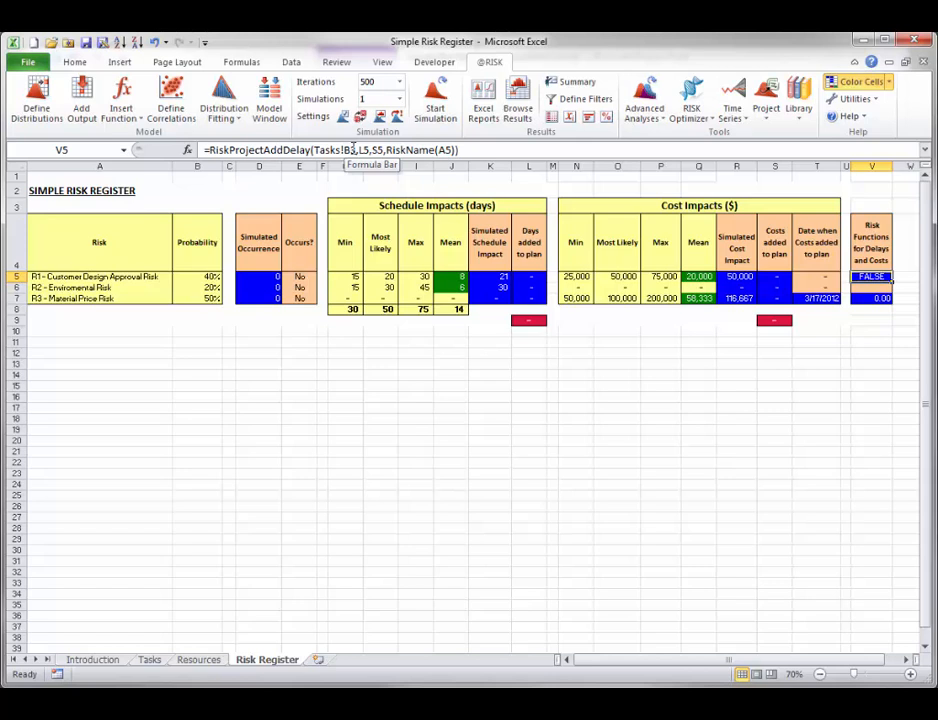
Step: Examine the R3 material price risk's RiskProjectAddCost formula and its RiskMakeInput formula for costs added to the plan
left_click(88, 298)
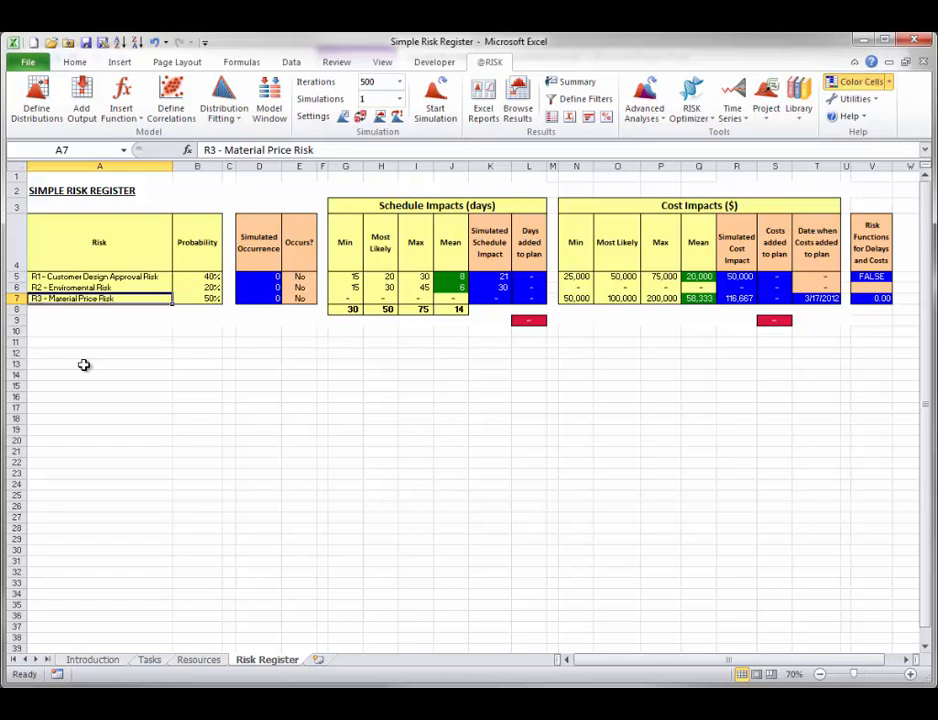
left_click(876, 298)
double_click(876, 298)
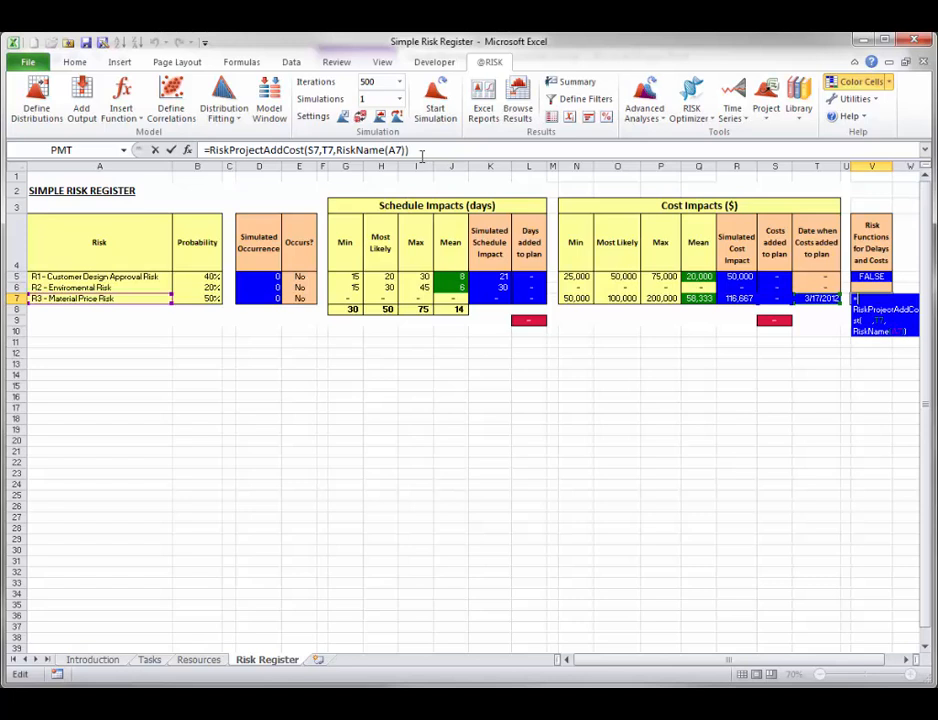
key("Escape")
double_click(782, 301)
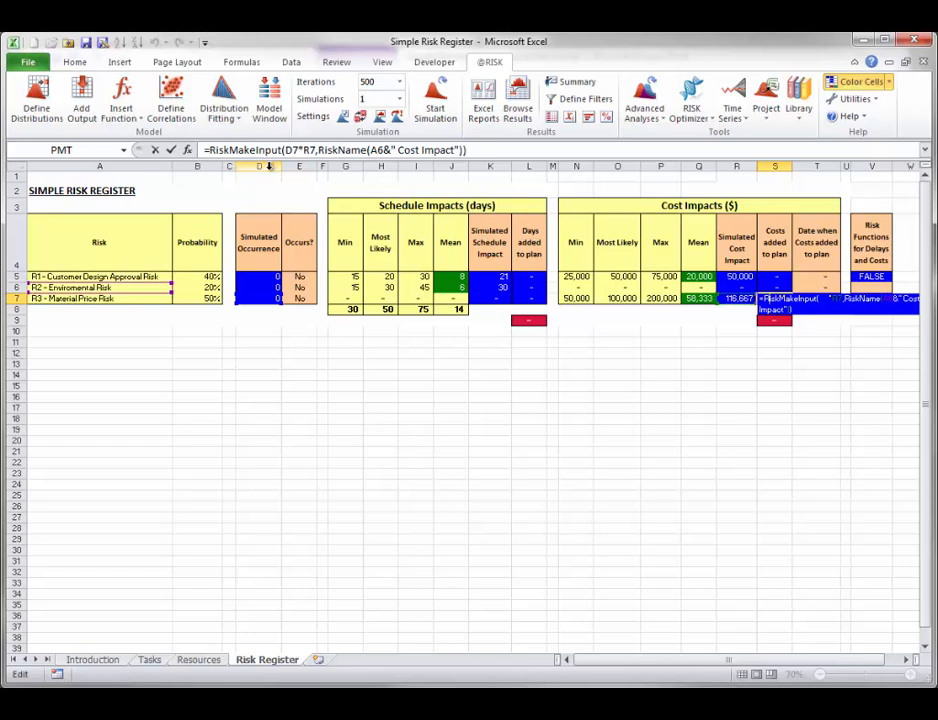
key("ctrl+Return")
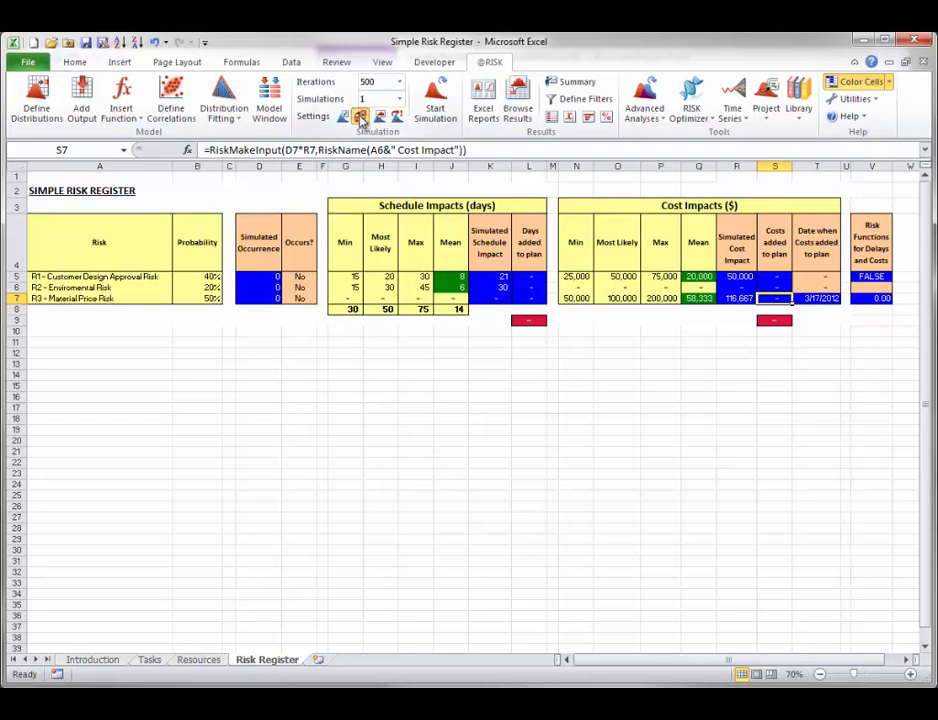
Step: Preview random samples in the risk register through repeated recalculation, restore the static values and start the 500-iteration simulation
left_click(361, 117)
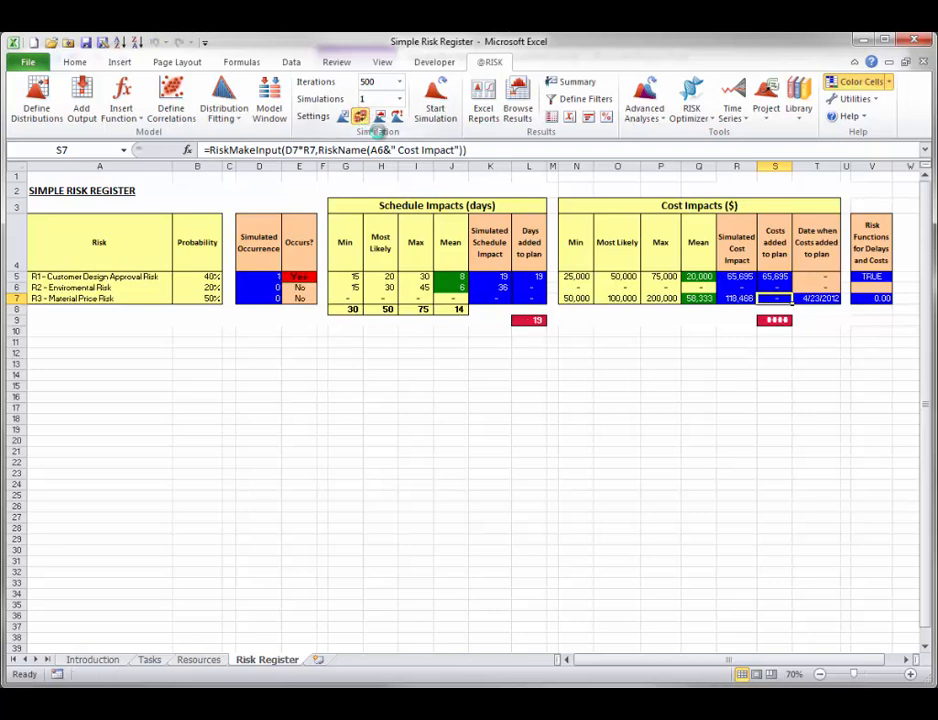
key("F9")
key("F9")
key("F9")
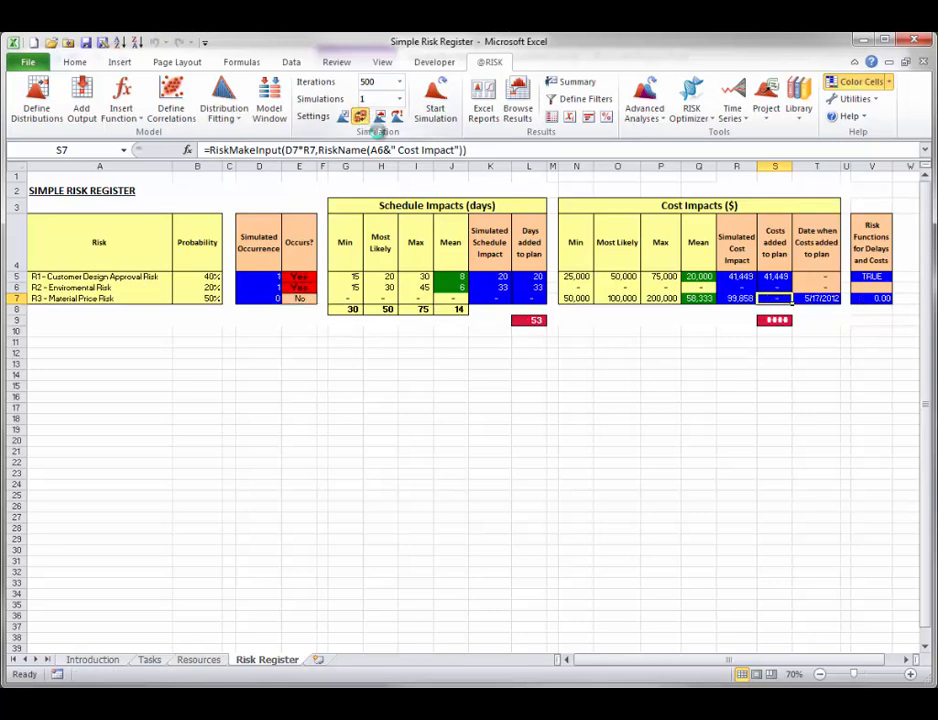
key("F9")
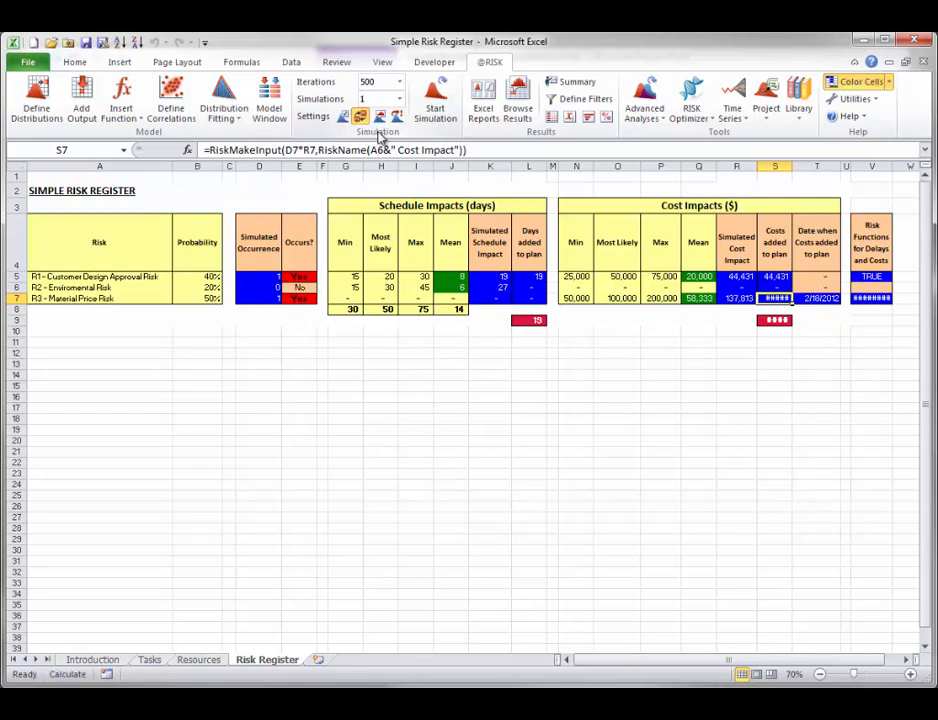
key("F9")
key("F9")
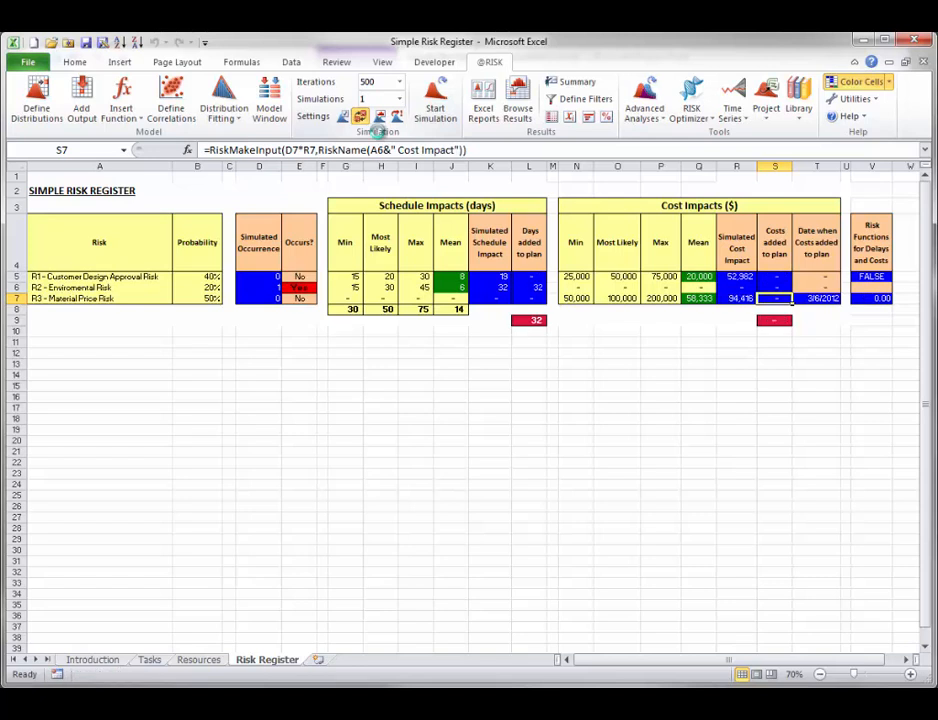
key("F9")
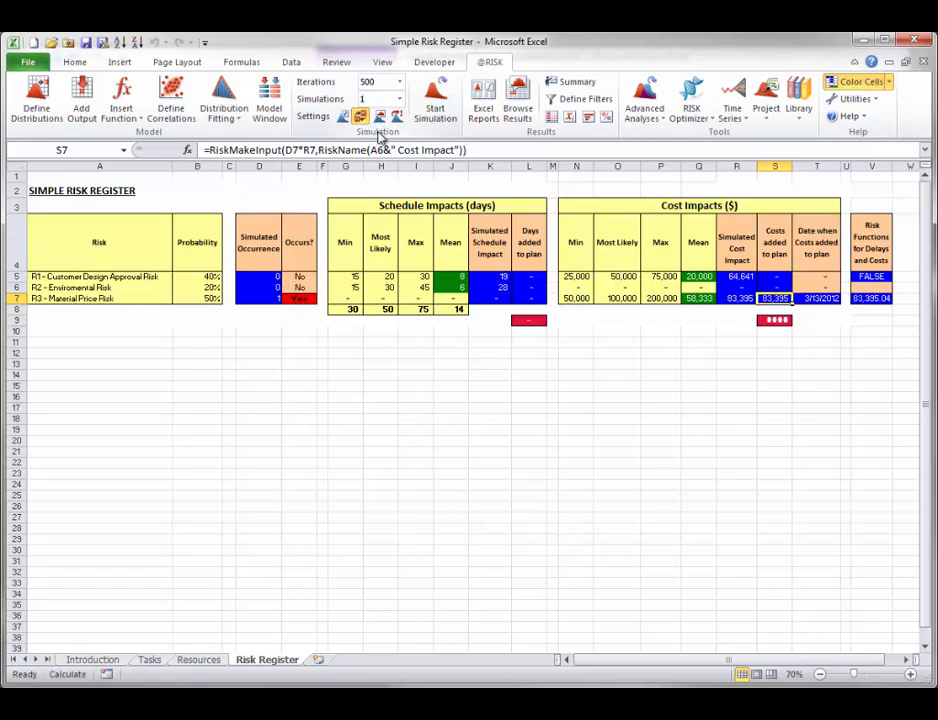
key("F9")
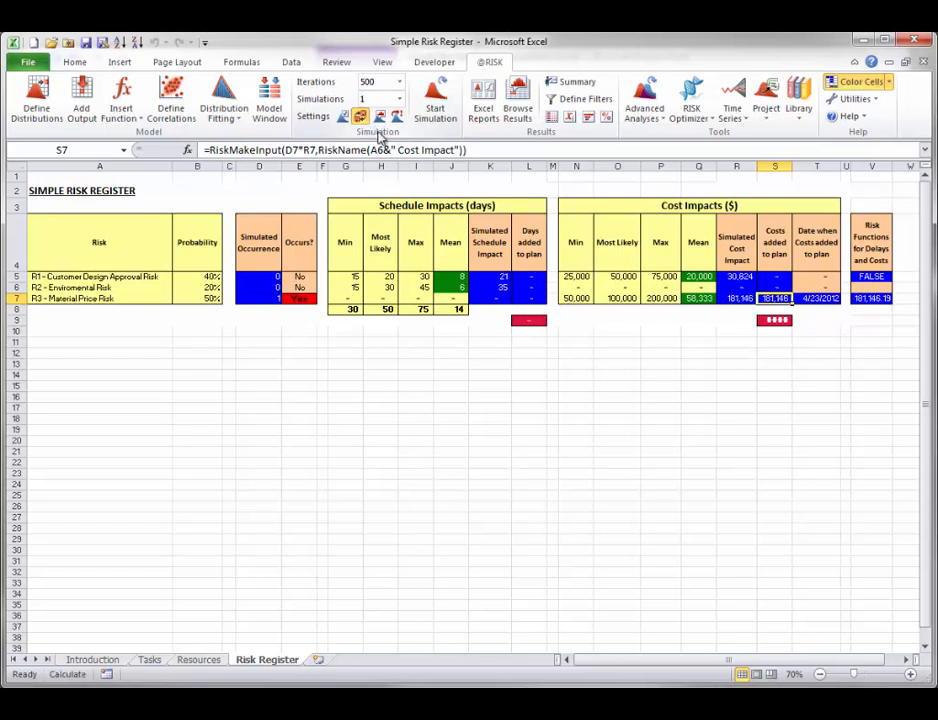
key("F9")
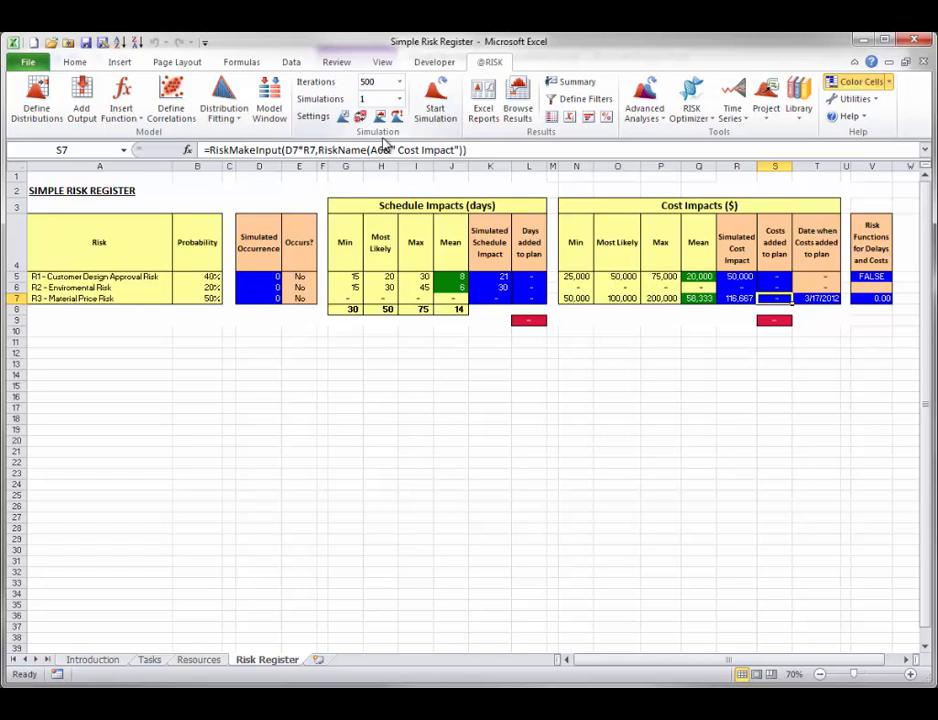
left_click(434, 106)
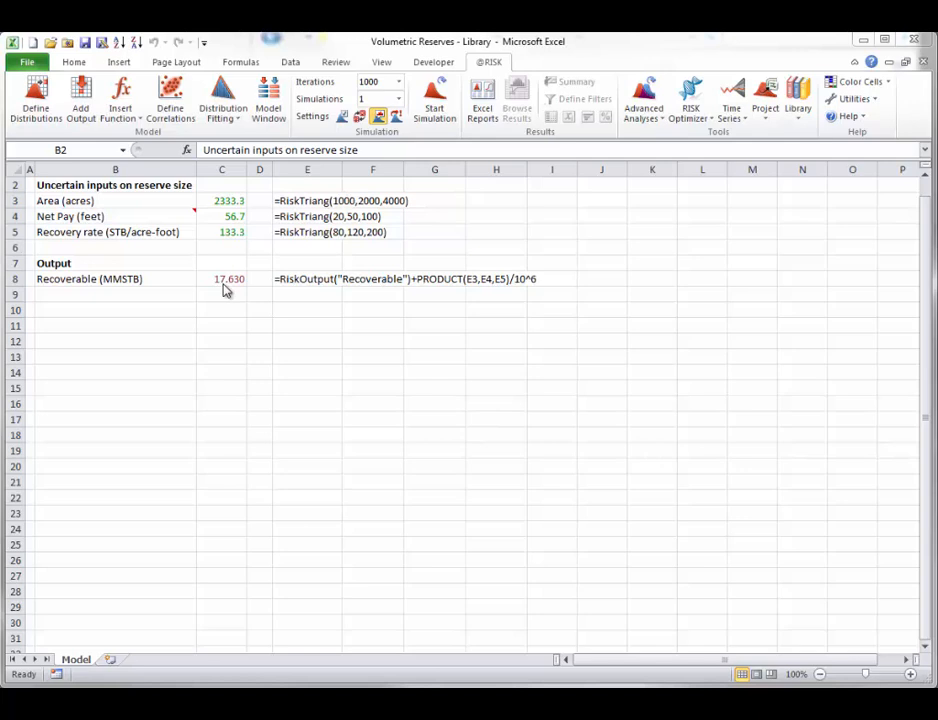
left_click(224, 200)
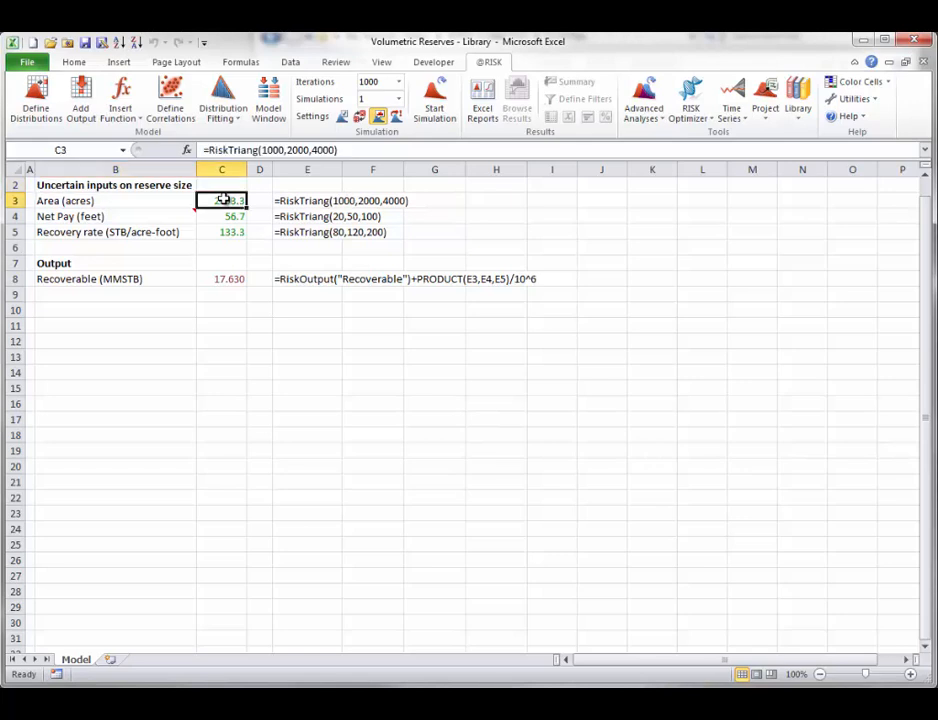
left_click(36, 100)
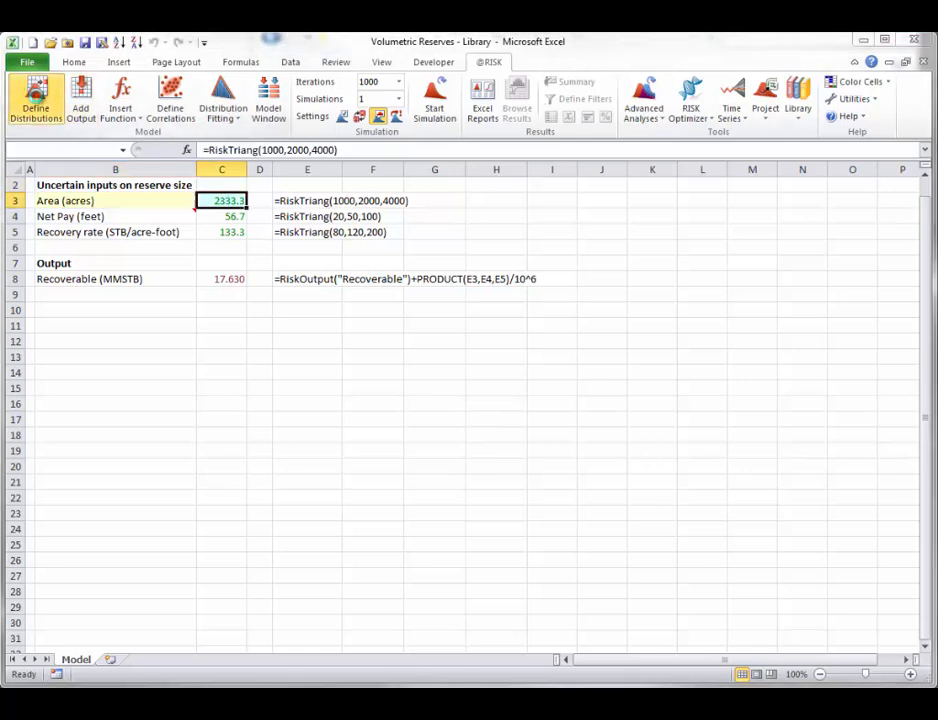
left_click_drag(287, 293, 563, 192)
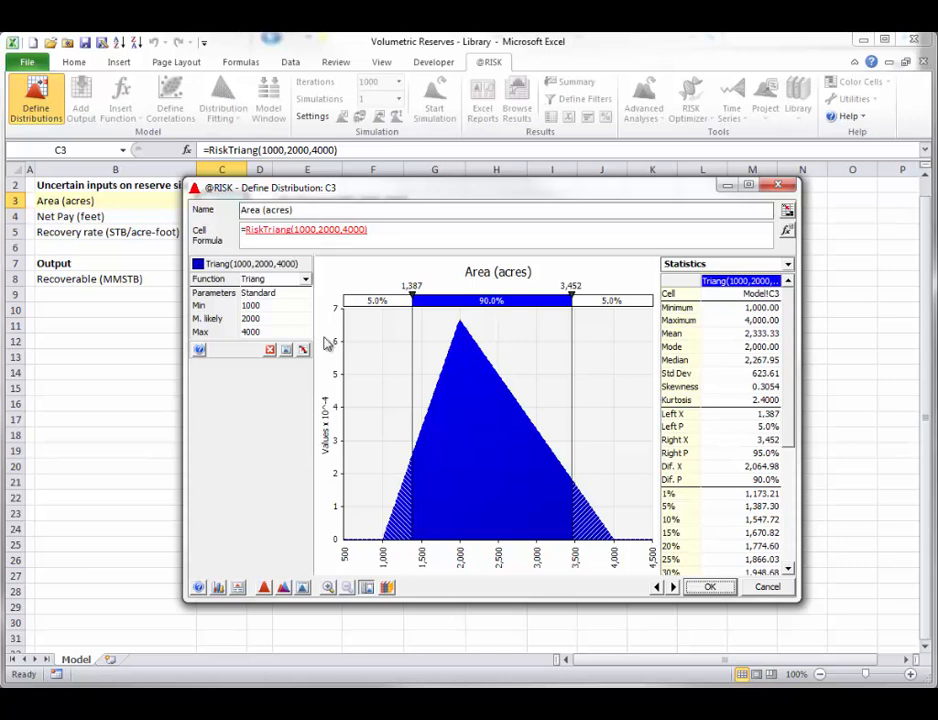
left_click(388, 589)
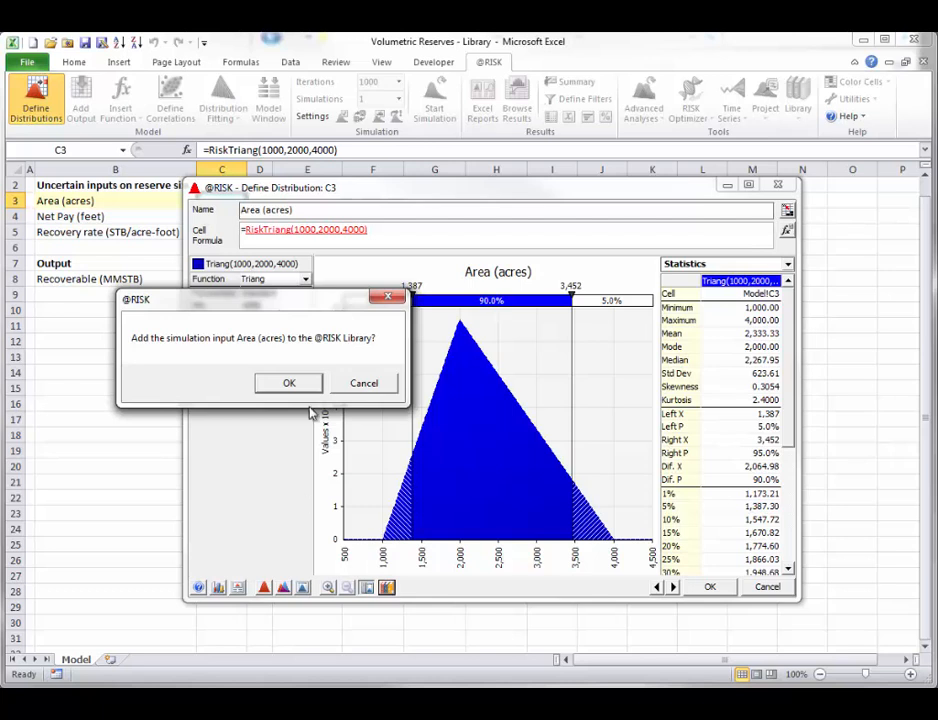
left_click(289, 384)
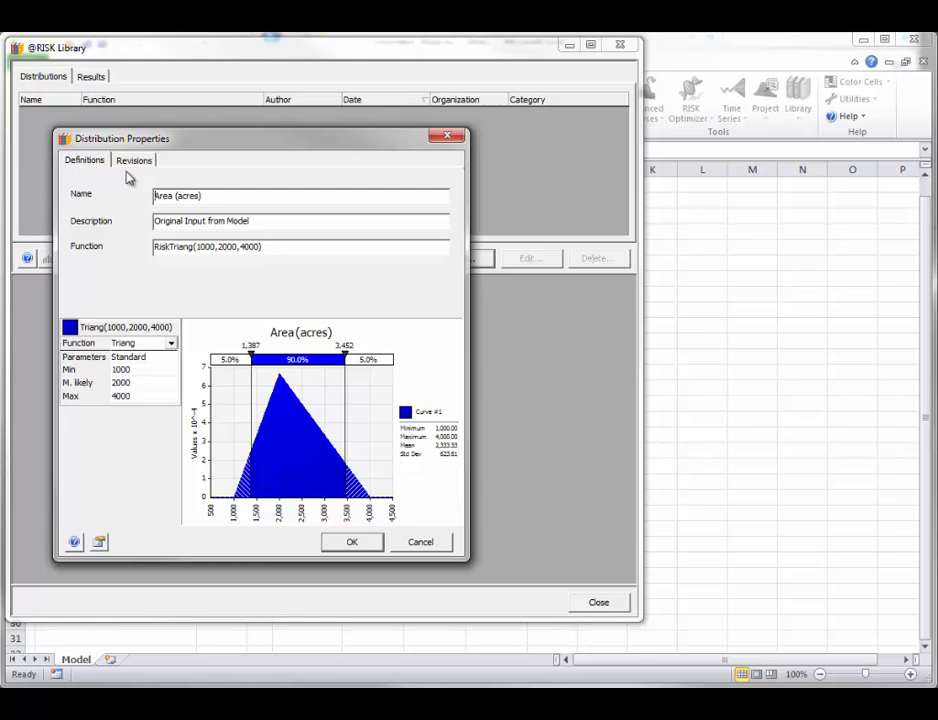
left_click(352, 543)
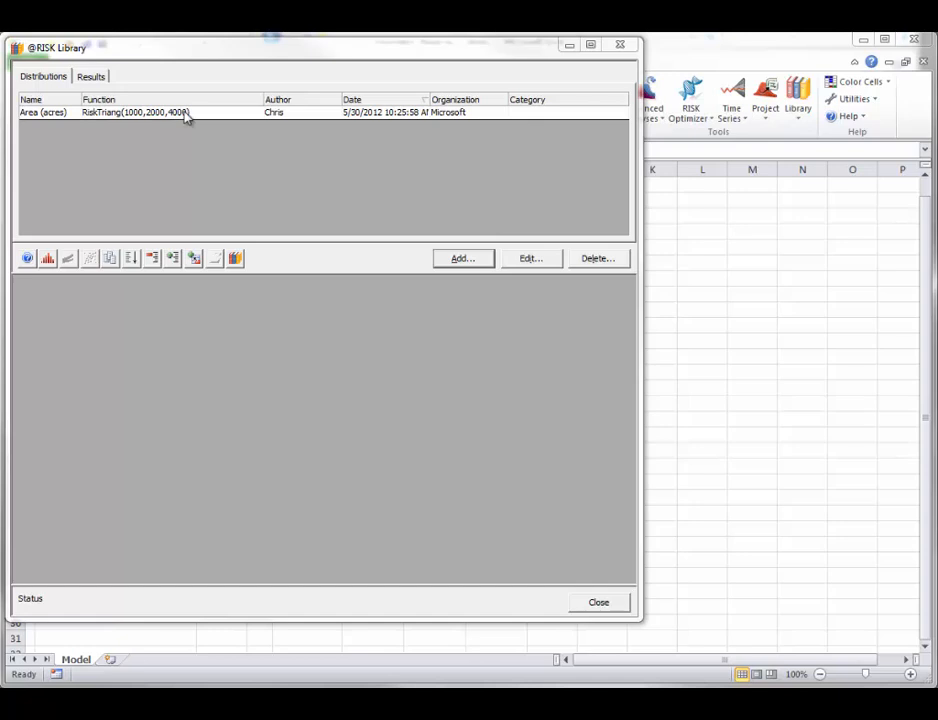
left_click(599, 604)
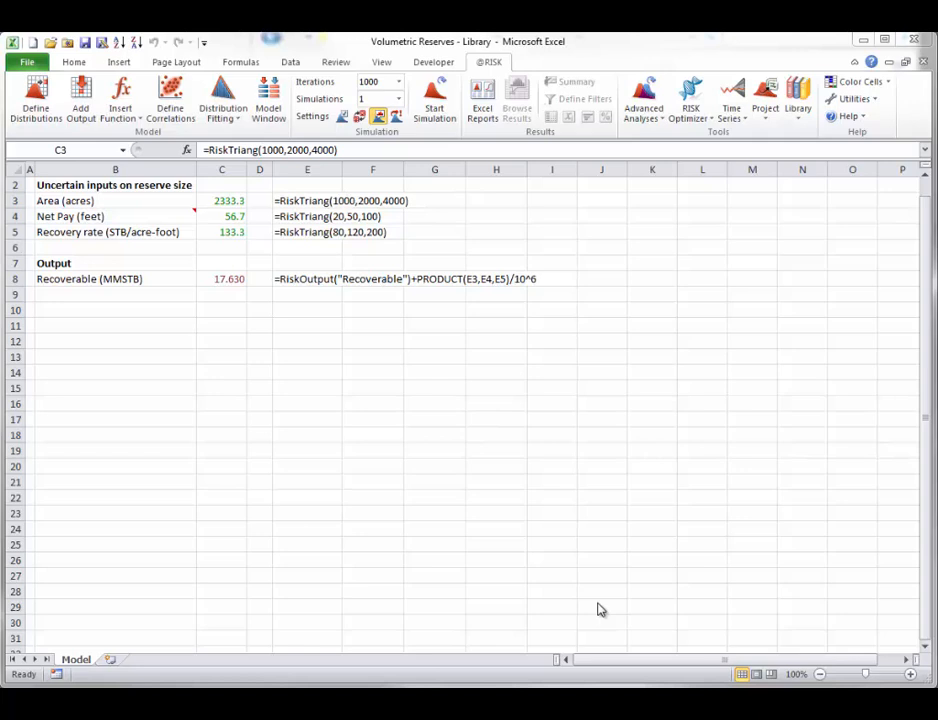
left_click(231, 216)
left_click(35, 95)
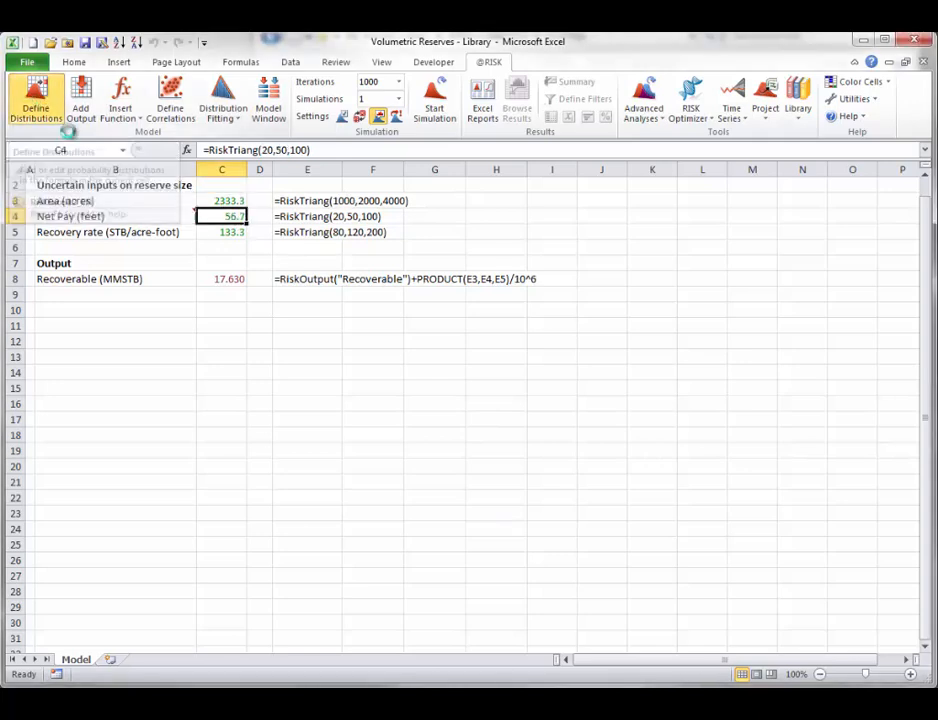
left_click_drag(295, 317, 550, 190)
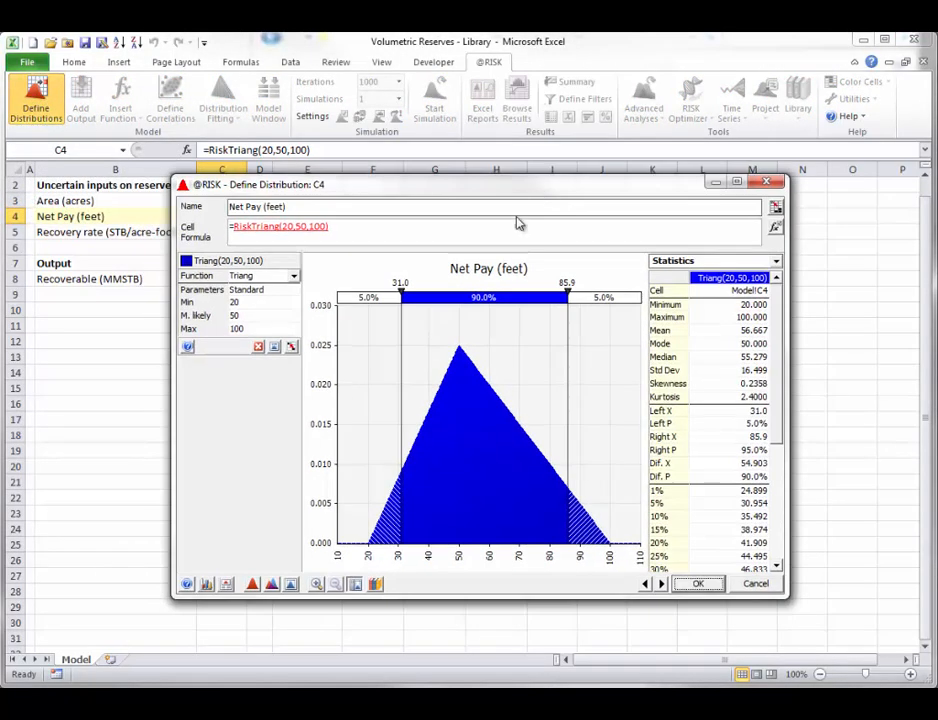
left_click(375, 584)
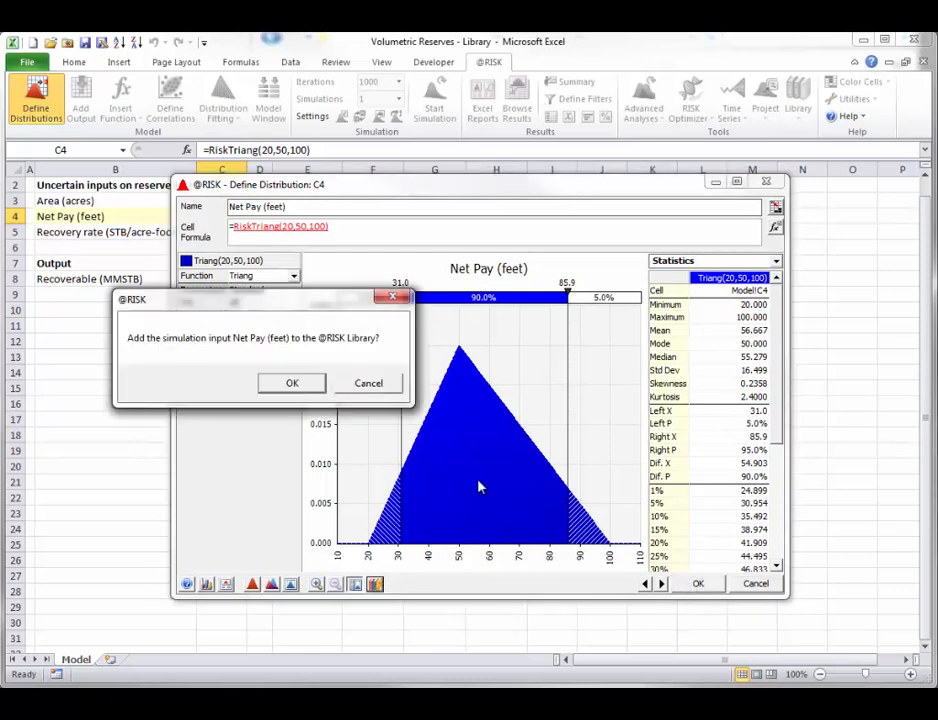
left_click(292, 383)
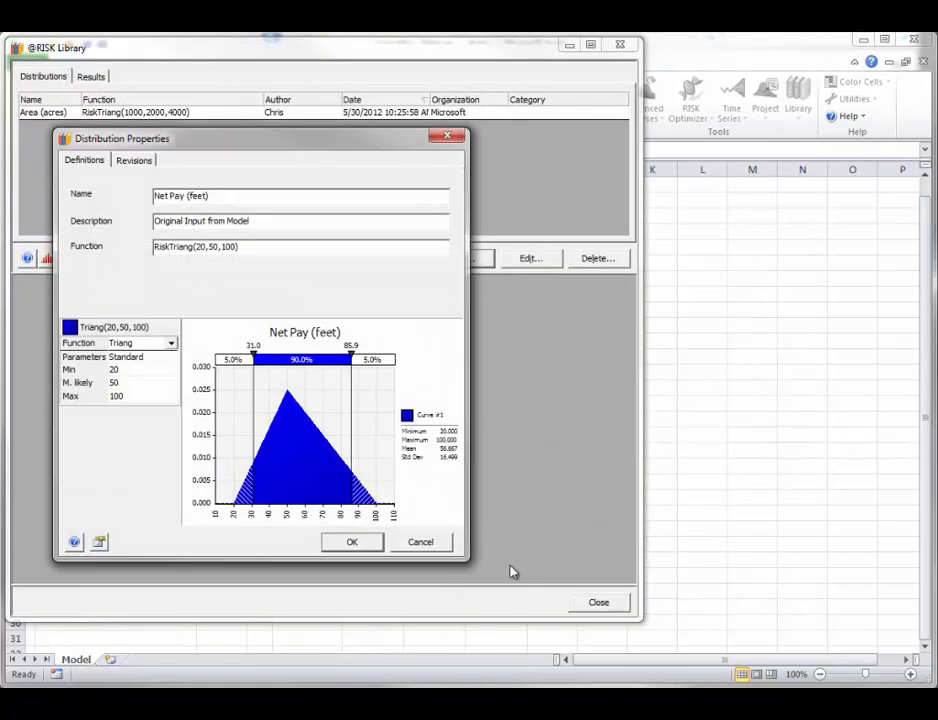
left_click(347, 546)
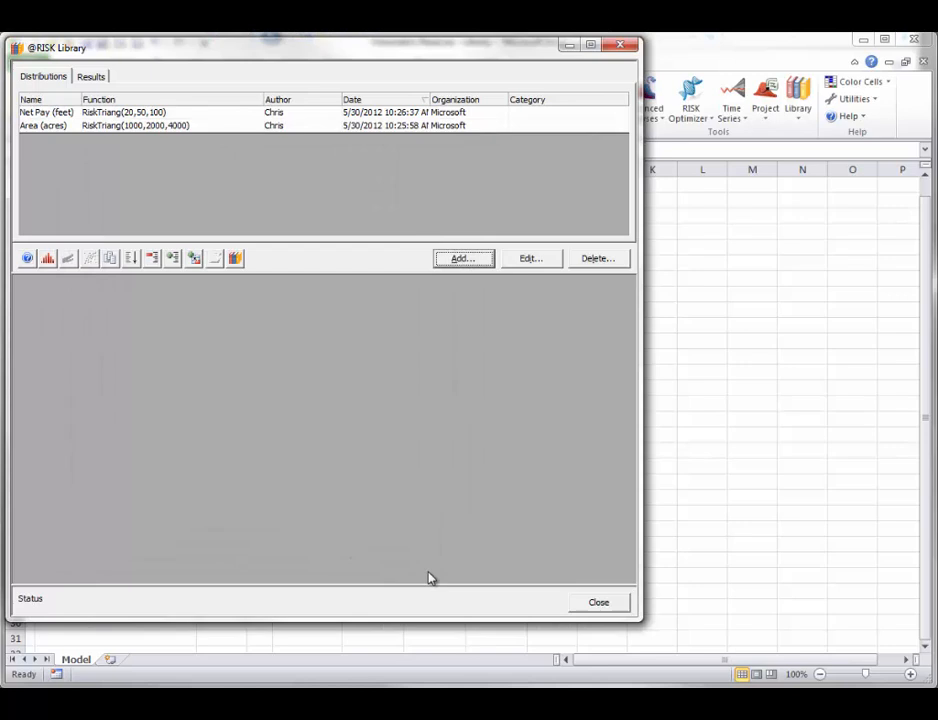
left_click(599, 603)
left_click(227, 232)
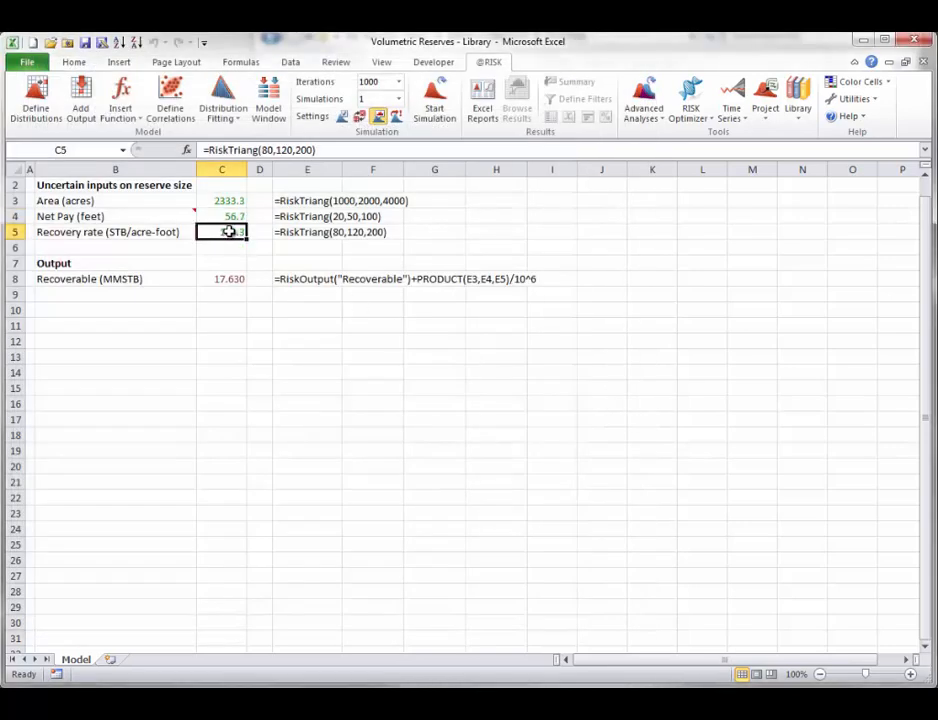
left_click(36, 104)
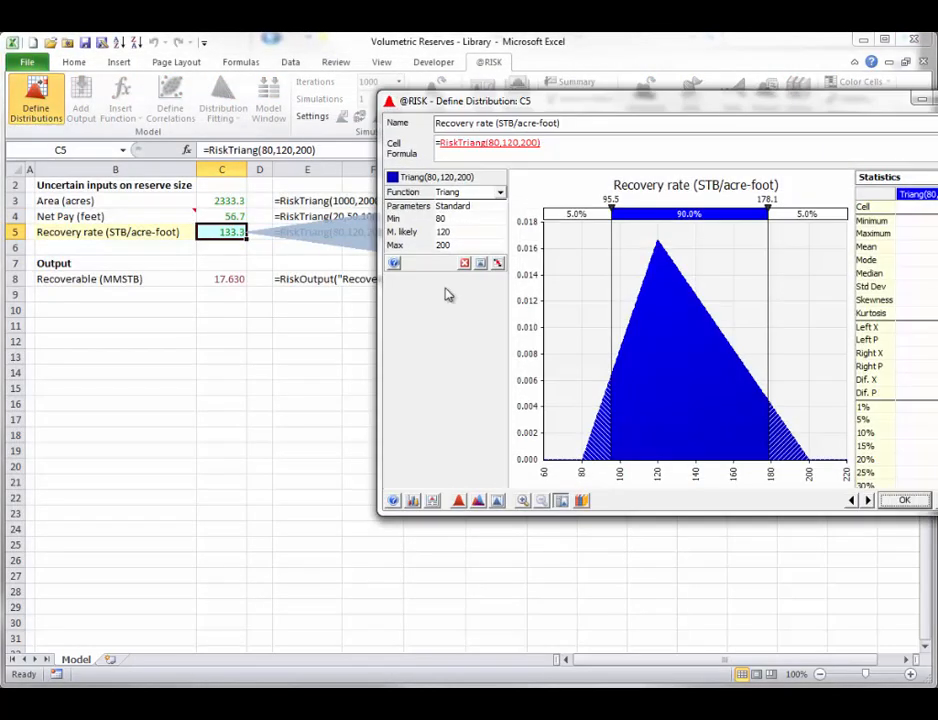
left_click(581, 500)
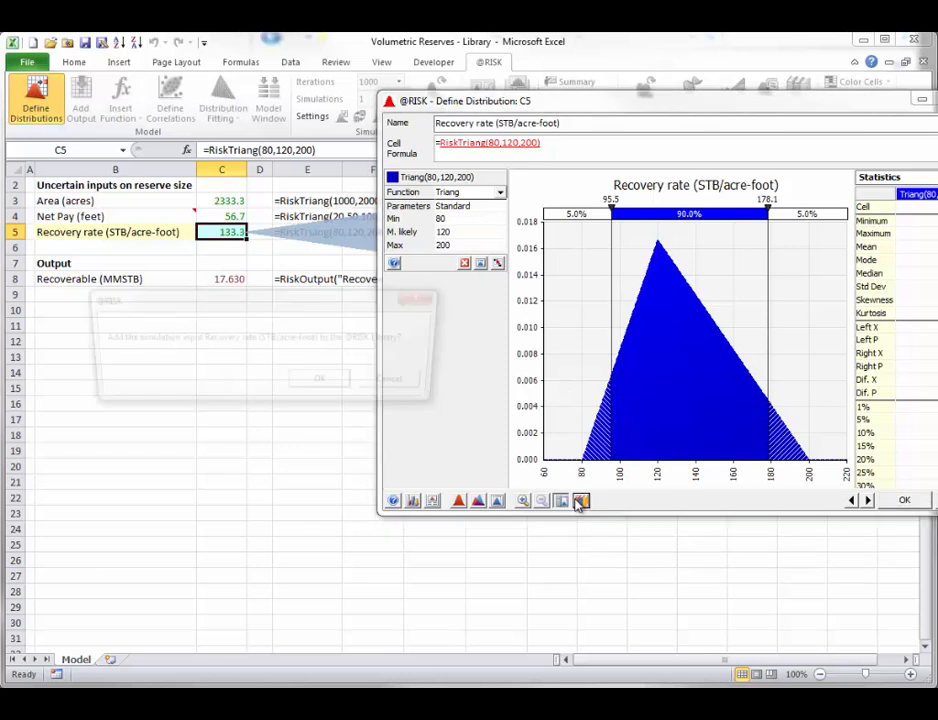
left_click(325, 383)
left_click(357, 543)
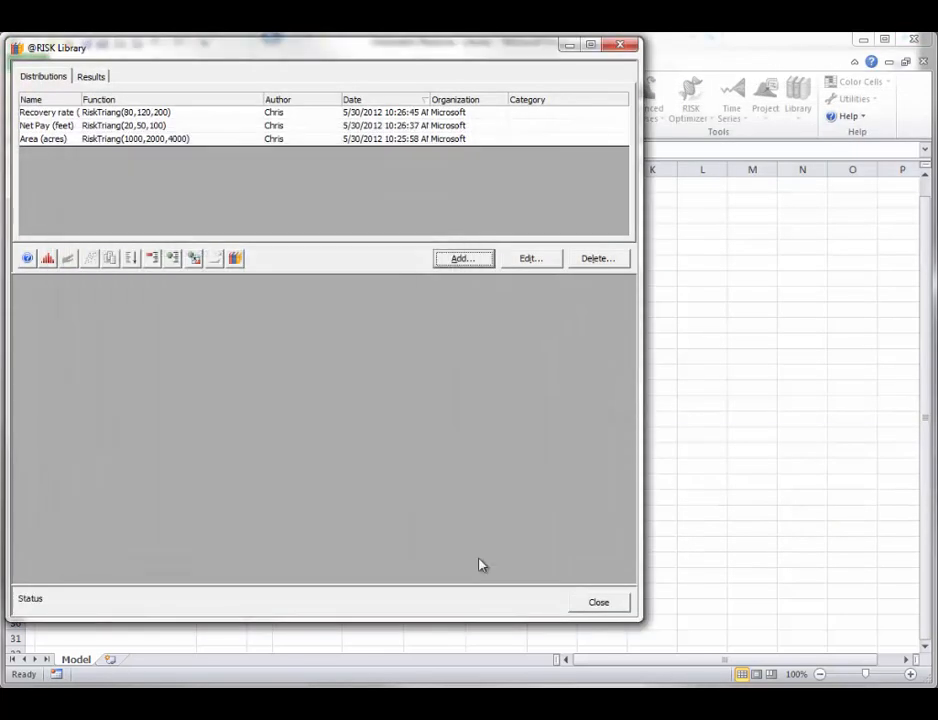
left_click(602, 603)
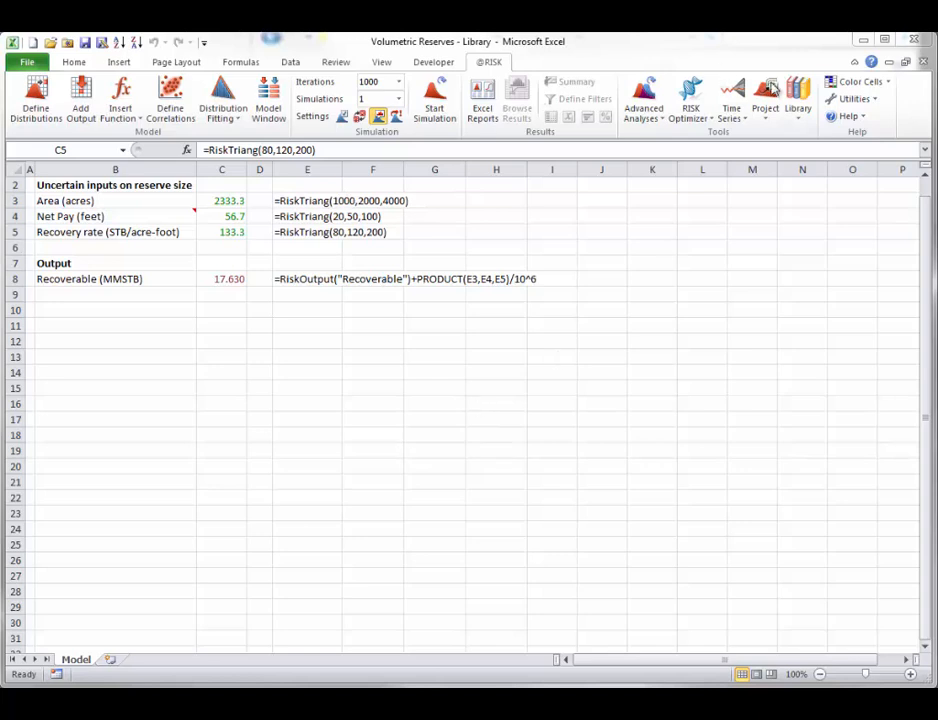
left_click(800, 117)
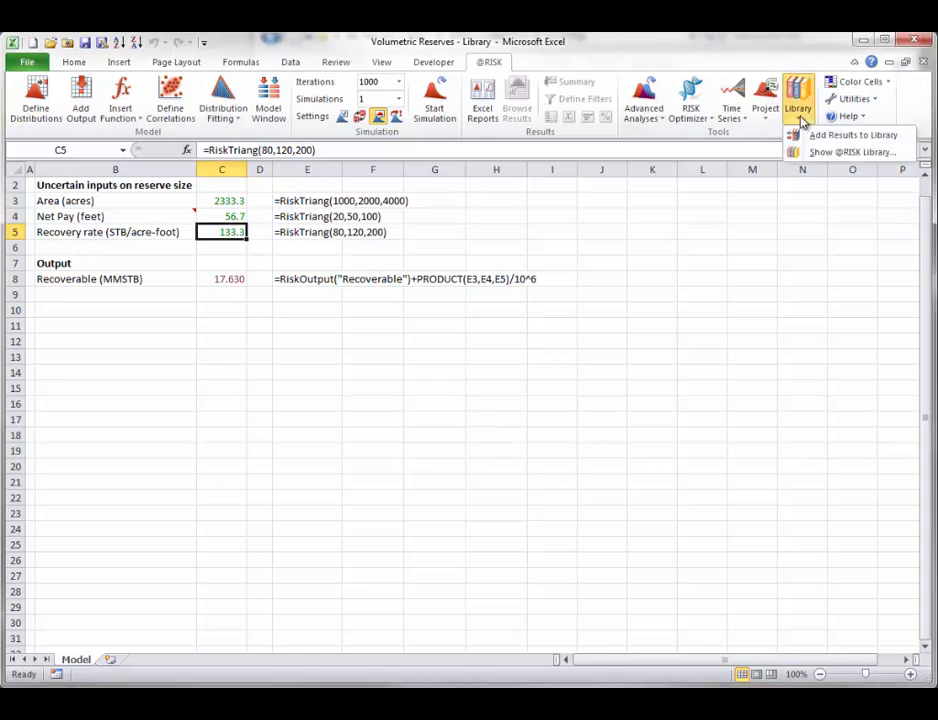
left_click(812, 152)
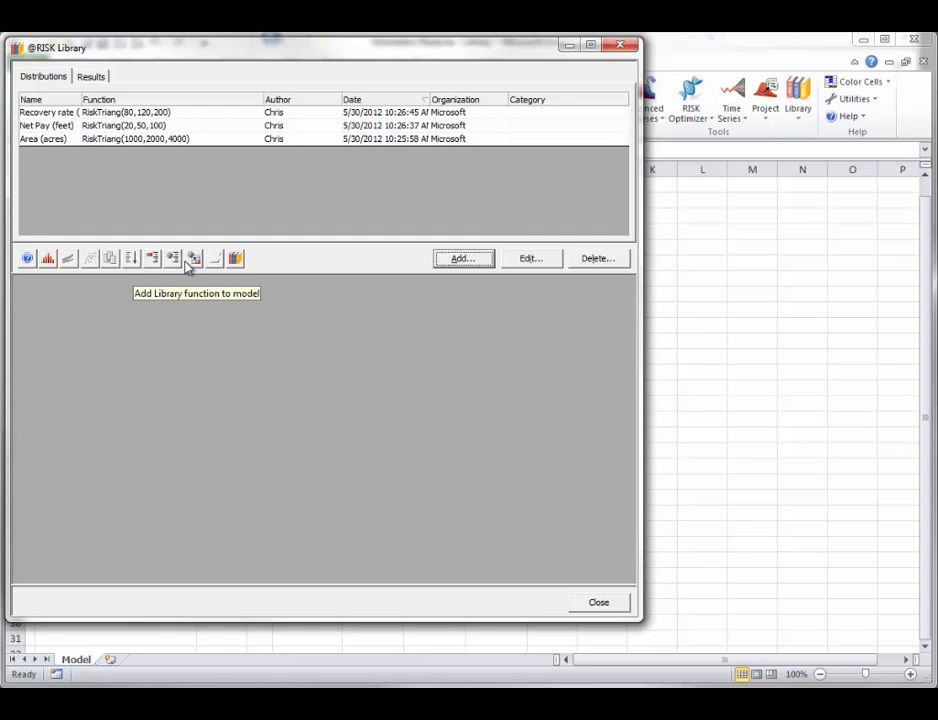
left_click(604, 603)
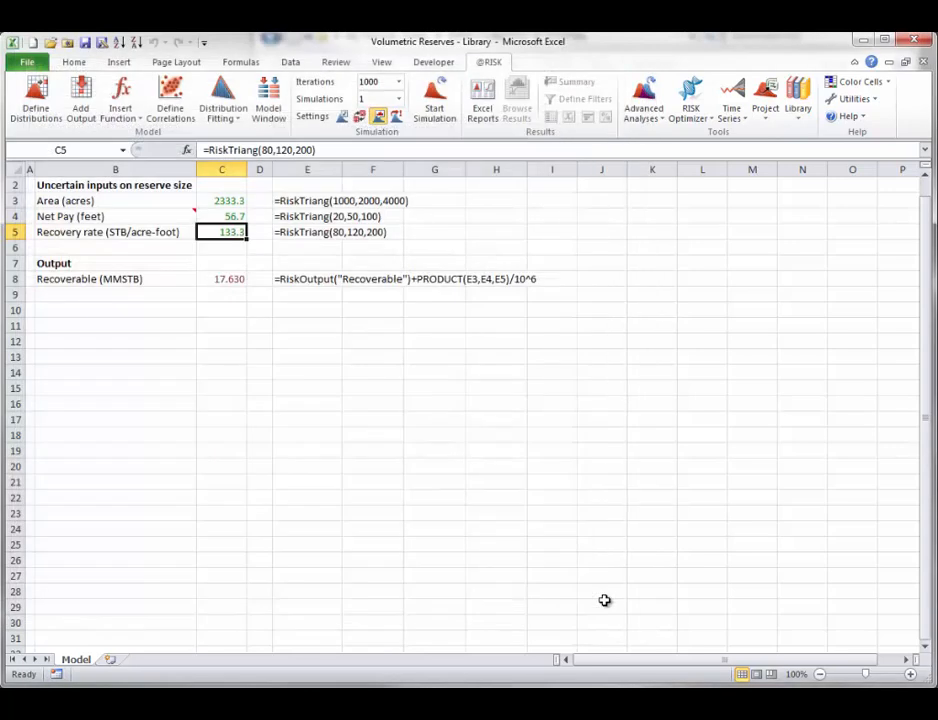
left_click(226, 316)
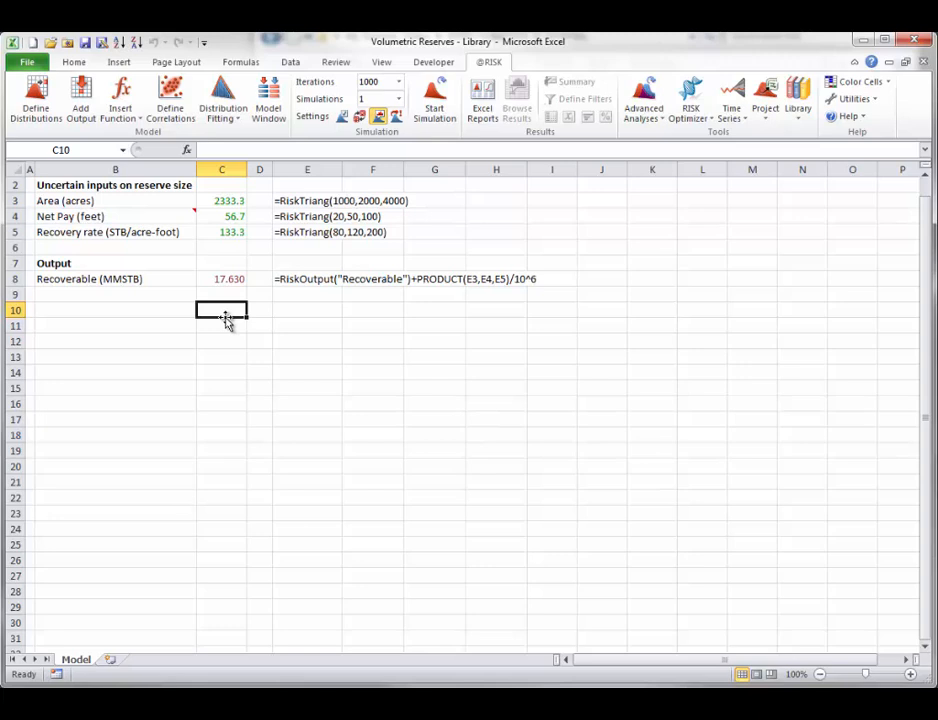
left_click(36, 105)
left_click_drag(653, 193, 449, 225)
left_click(496, 314)
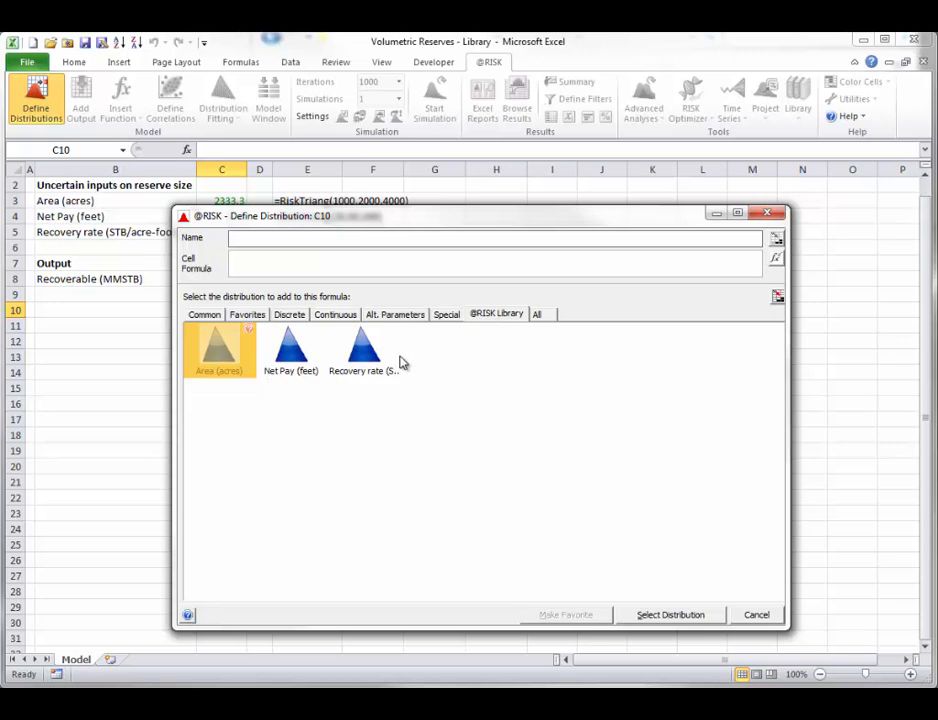
left_click(756, 615)
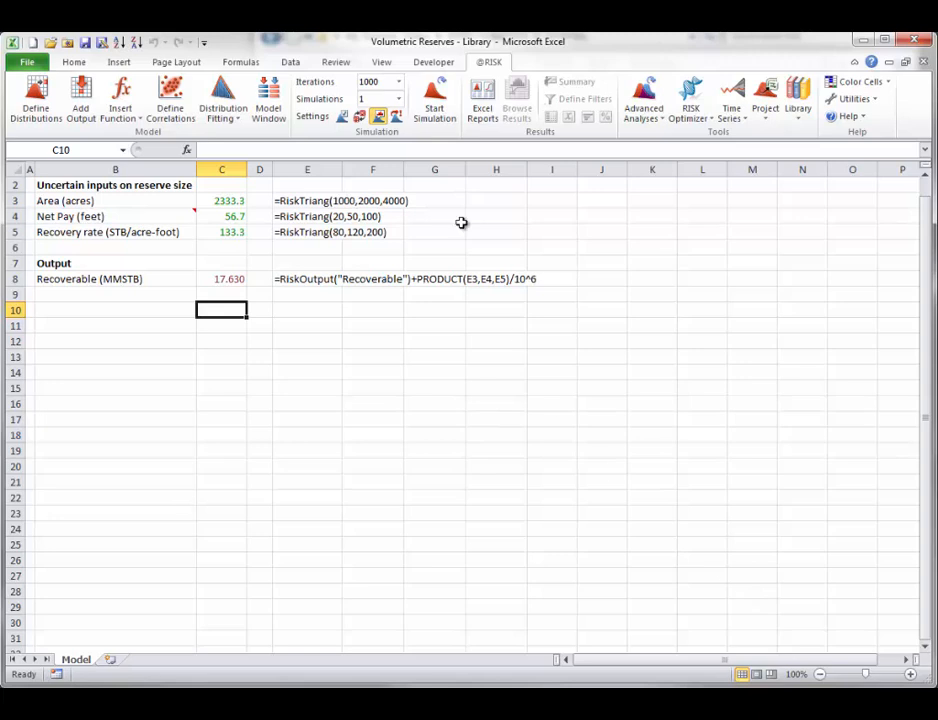
Step: Run the 1000-iteration simulation of the reserves model and dismiss the Recoverable output graph
left_click(434, 102)
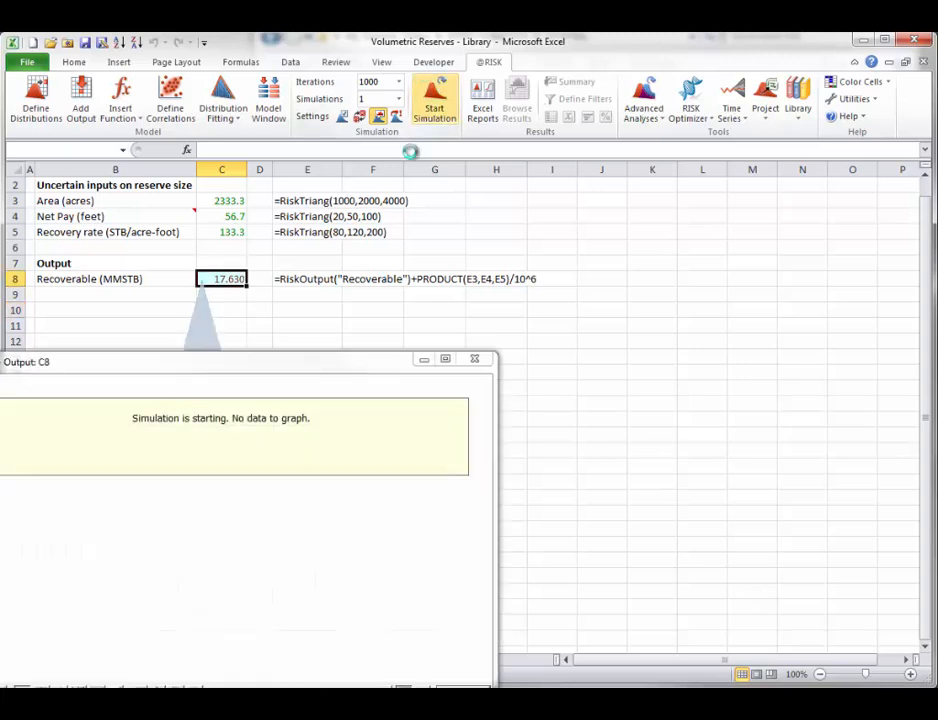
left_click_drag(350, 360, 531, 240)
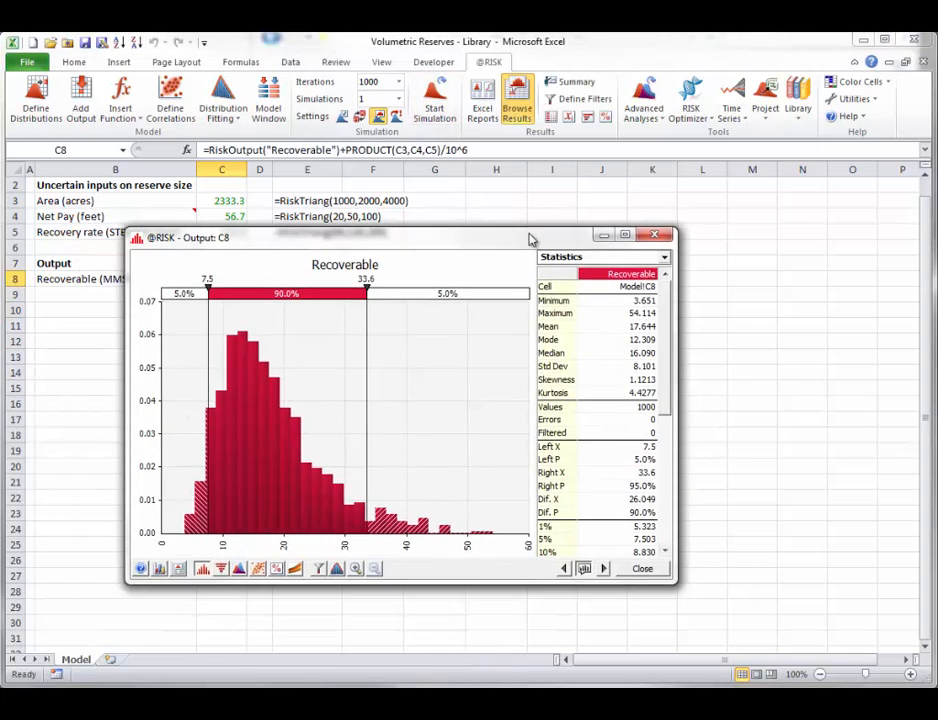
left_click(641, 569)
left_click(801, 124)
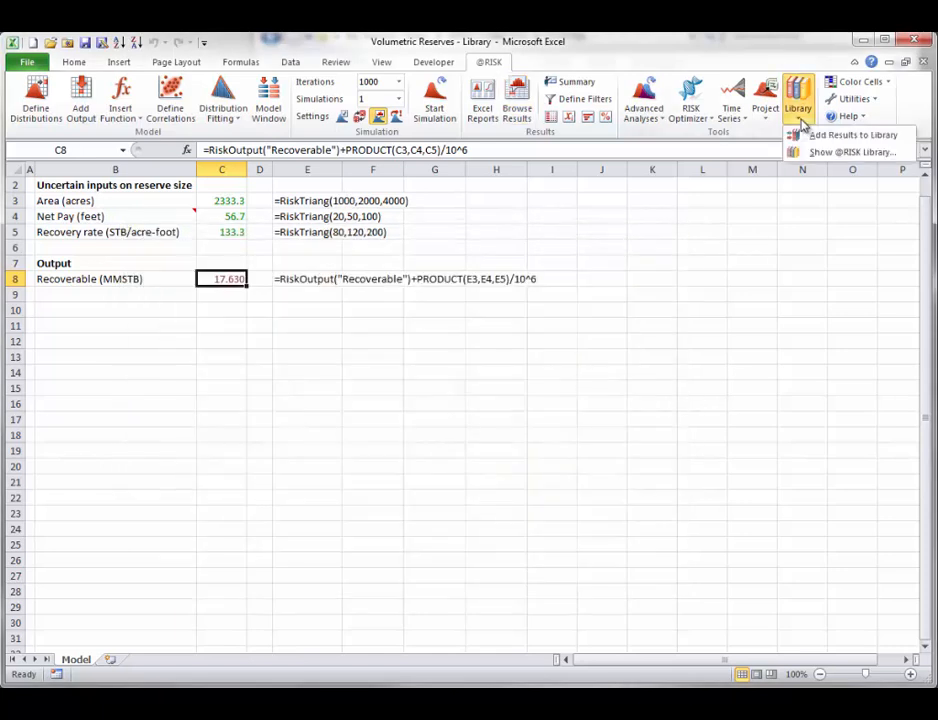
left_click(815, 140)
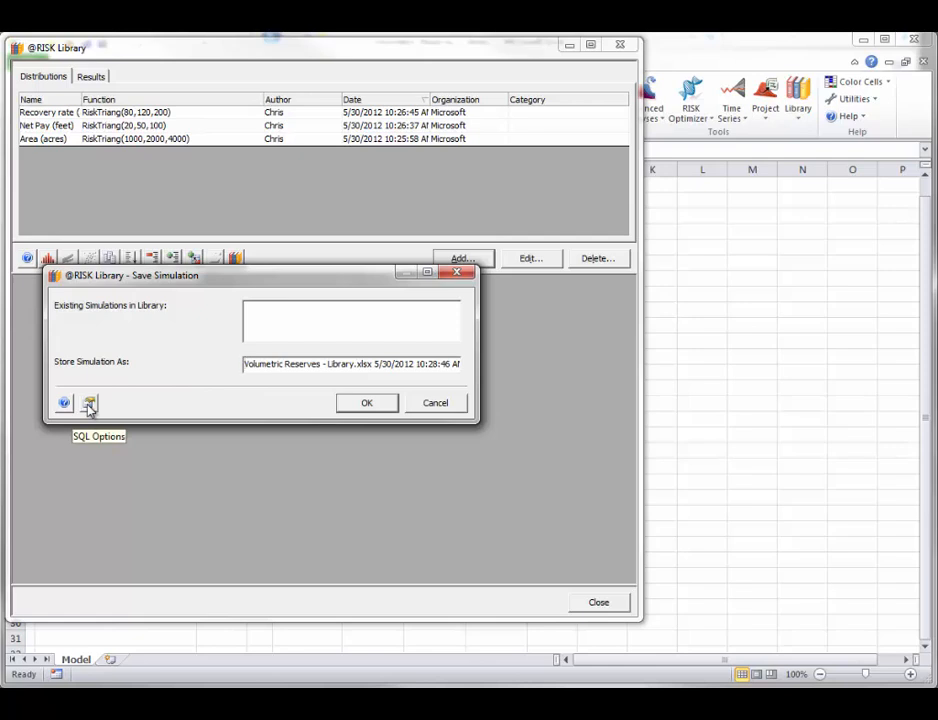
left_click(366, 403)
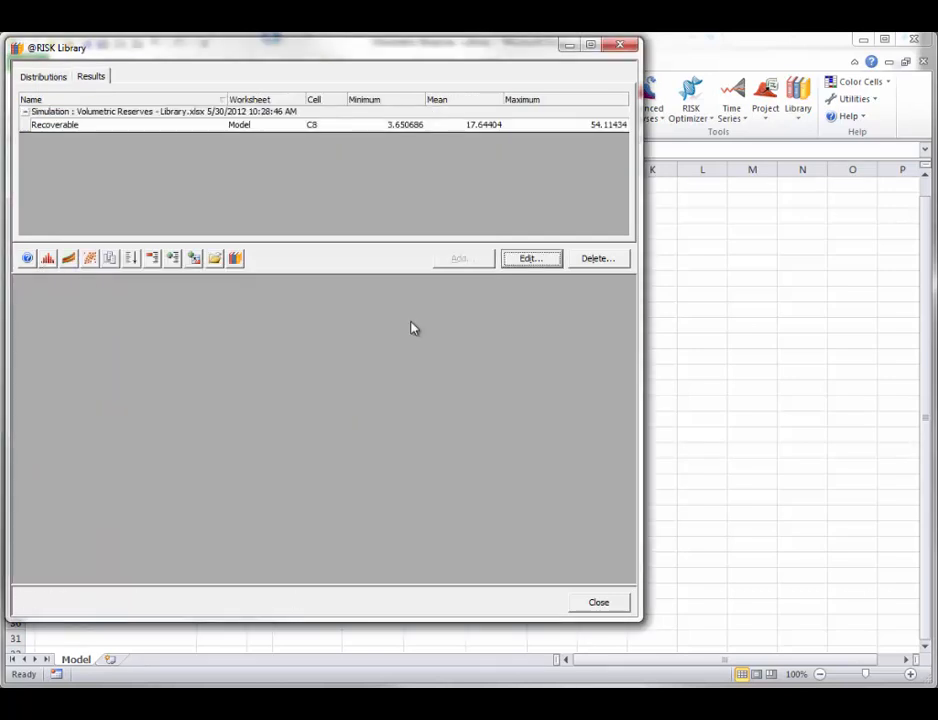
left_click(605, 603)
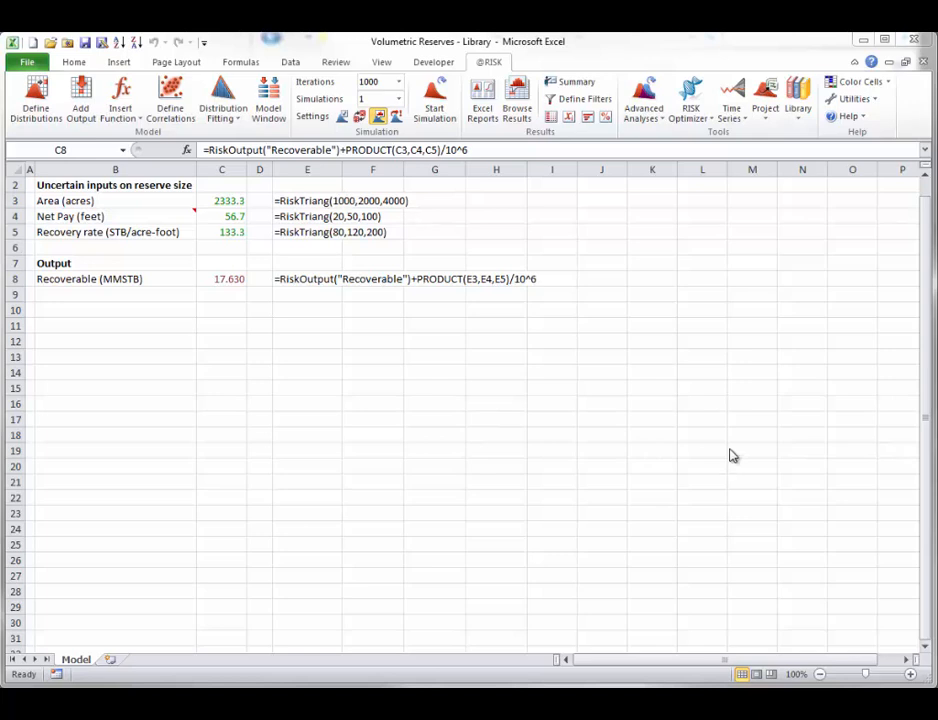
left_click(798, 115)
left_click(806, 152)
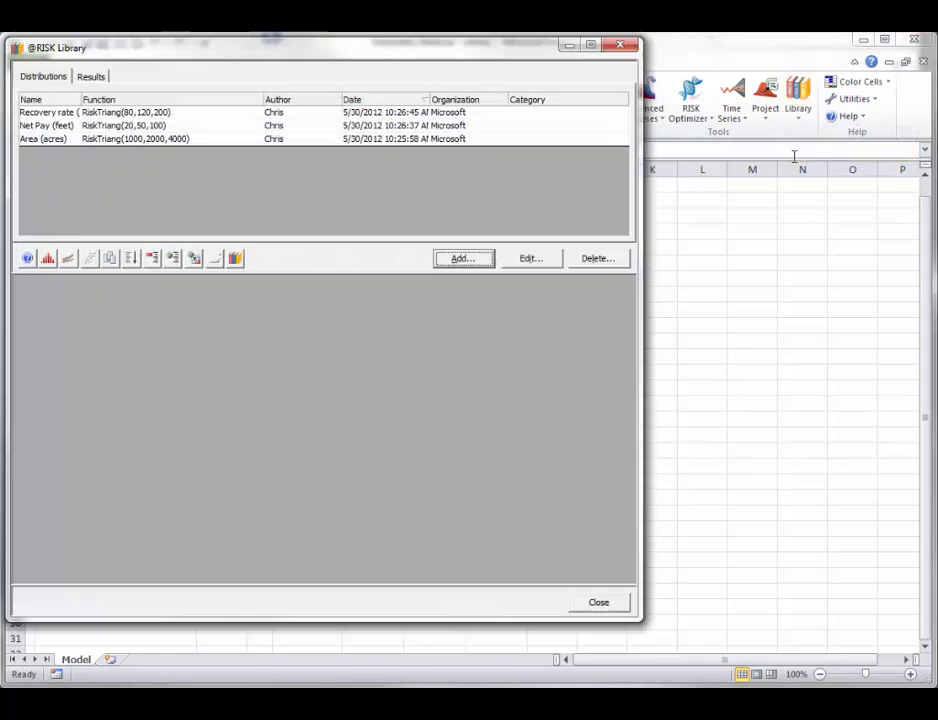
left_click(91, 77)
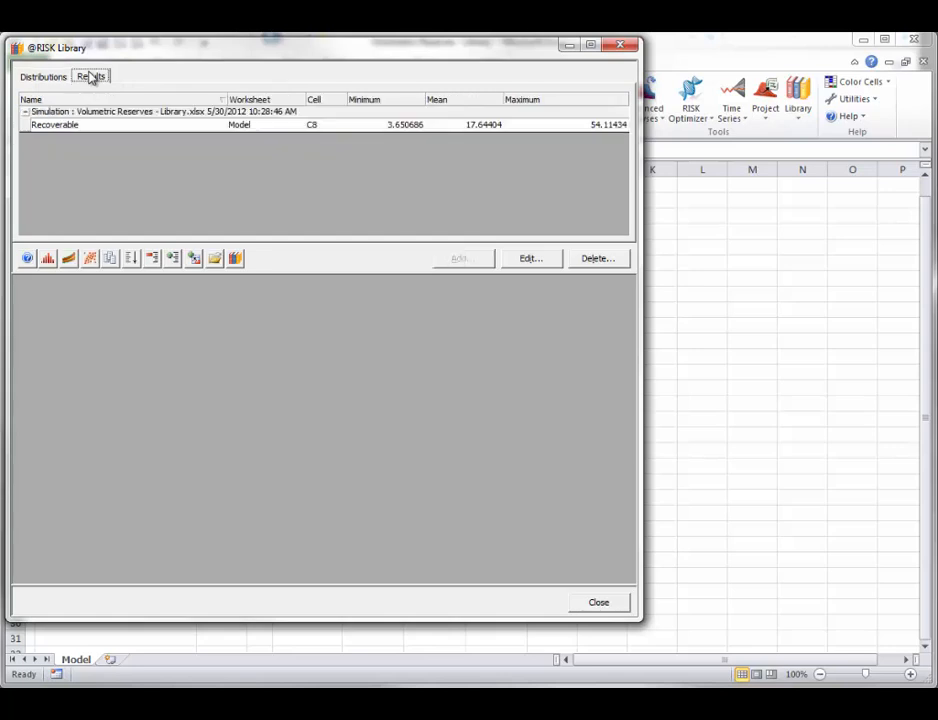
left_click(56, 128)
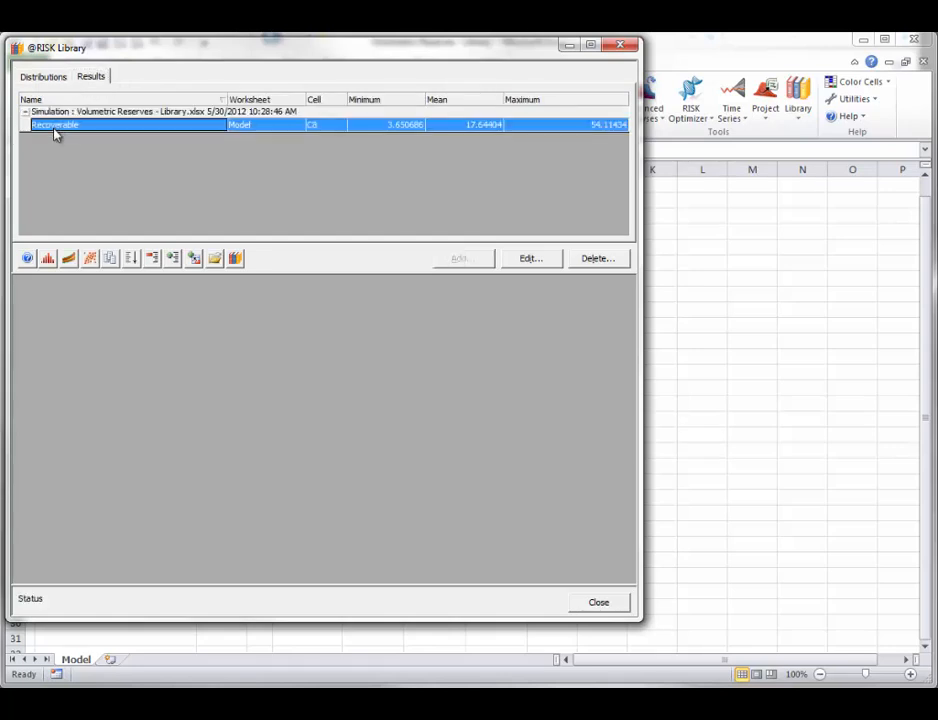
left_click(47, 259)
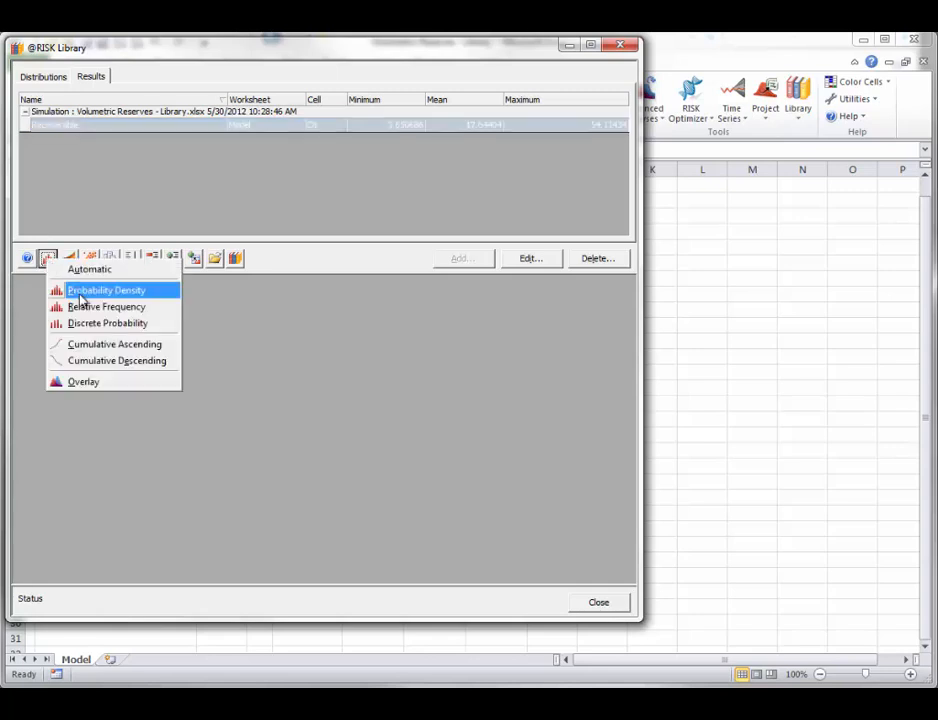
left_click(76, 292)
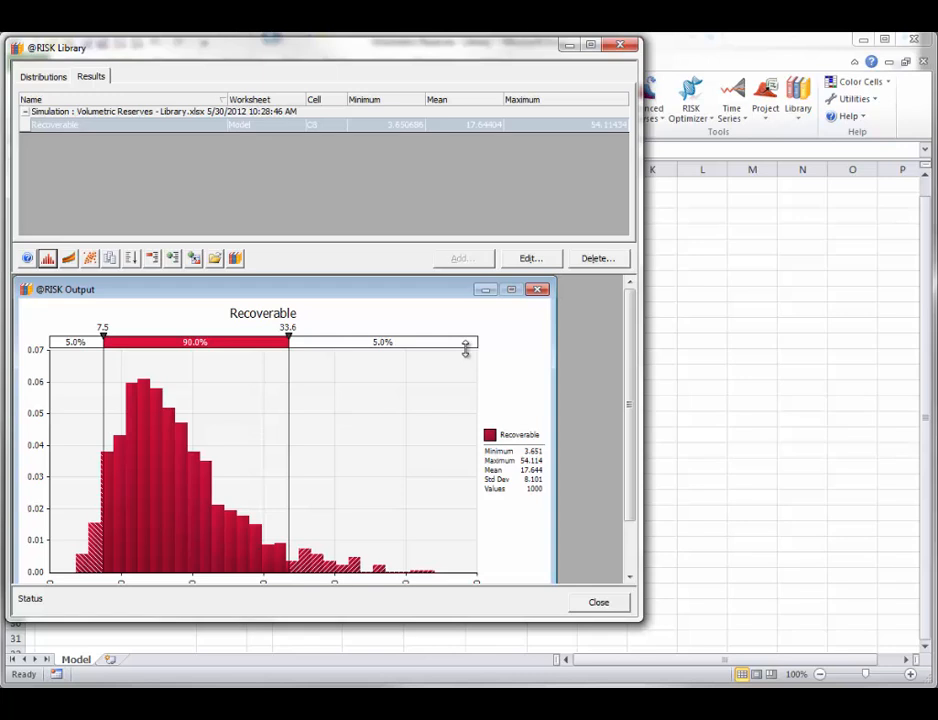
left_click(597, 602)
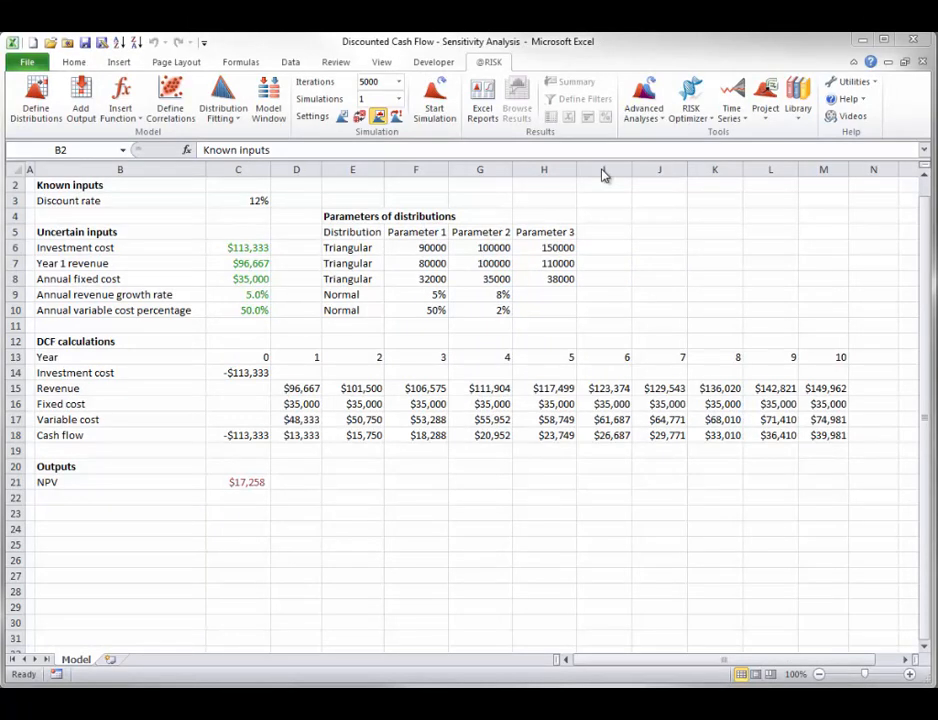
left_click(866, 83)
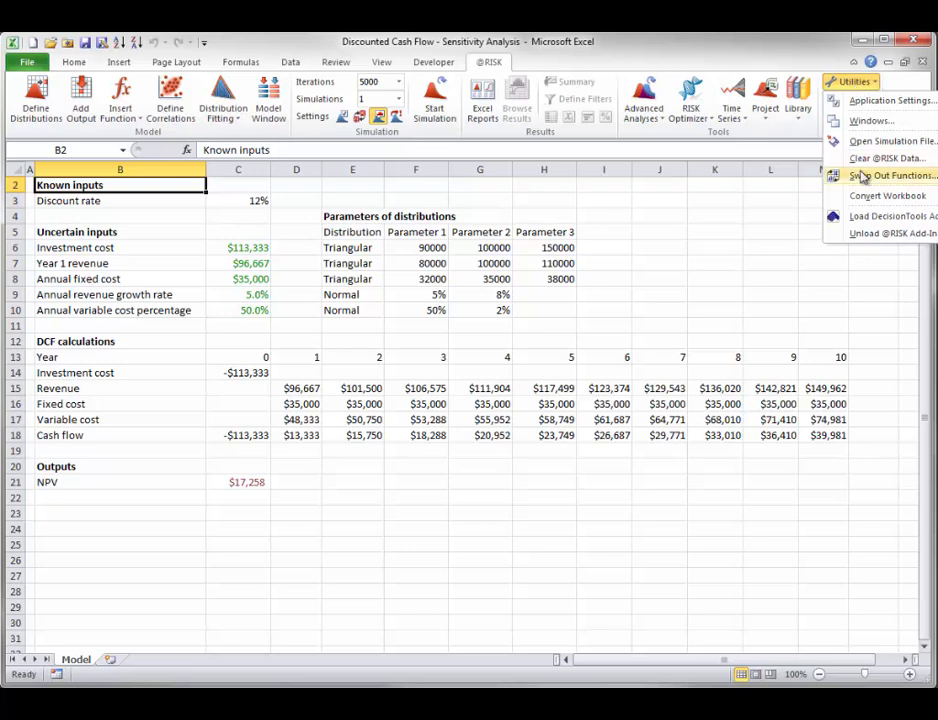
mouse_move(865, 224)
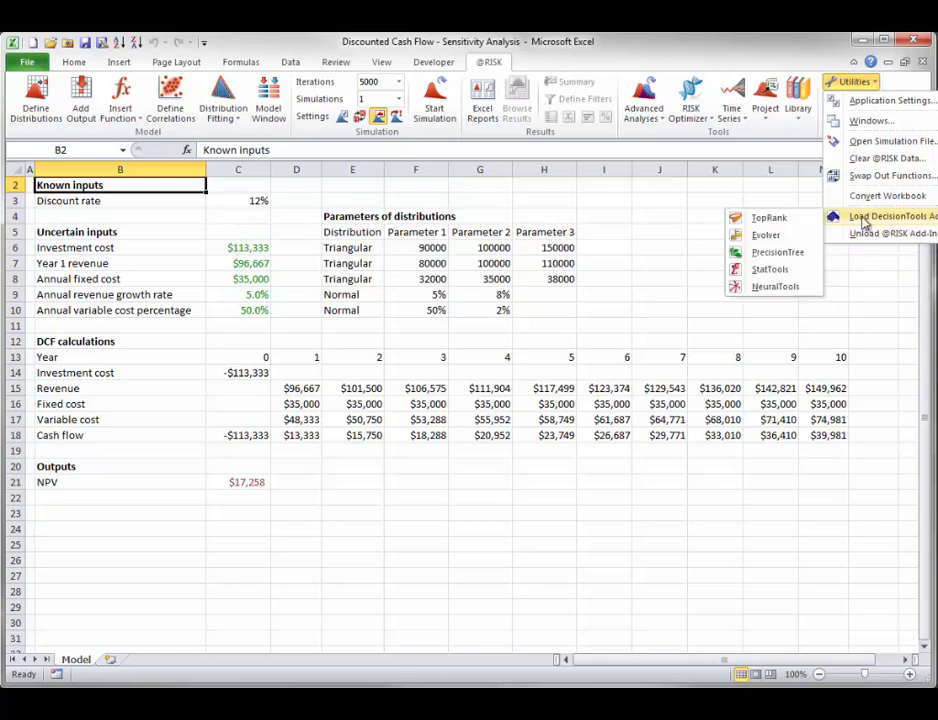
left_click(876, 101)
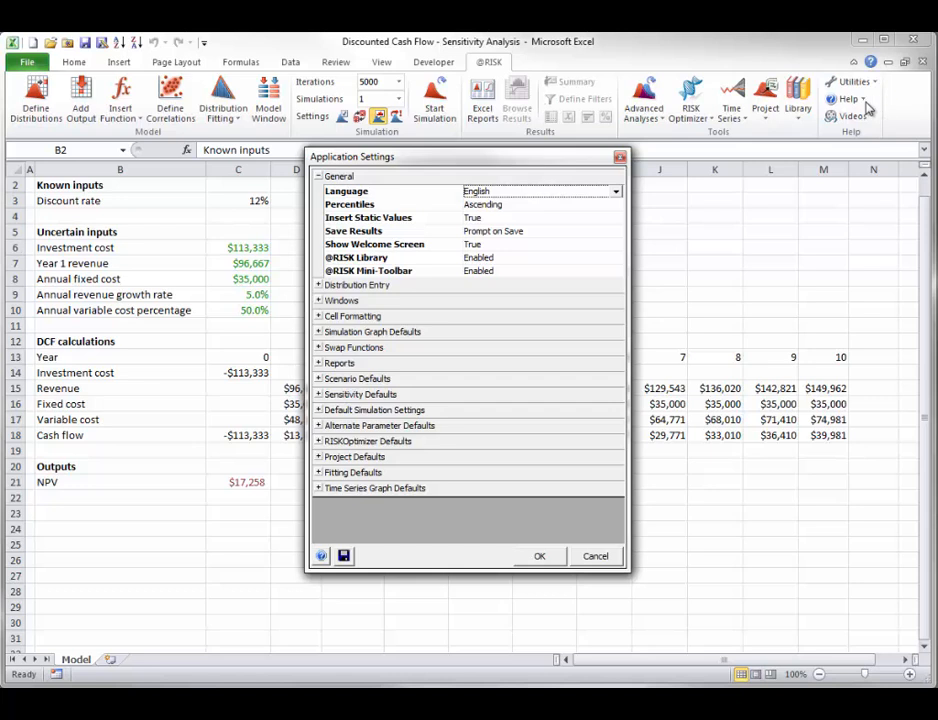
left_click(319, 177)
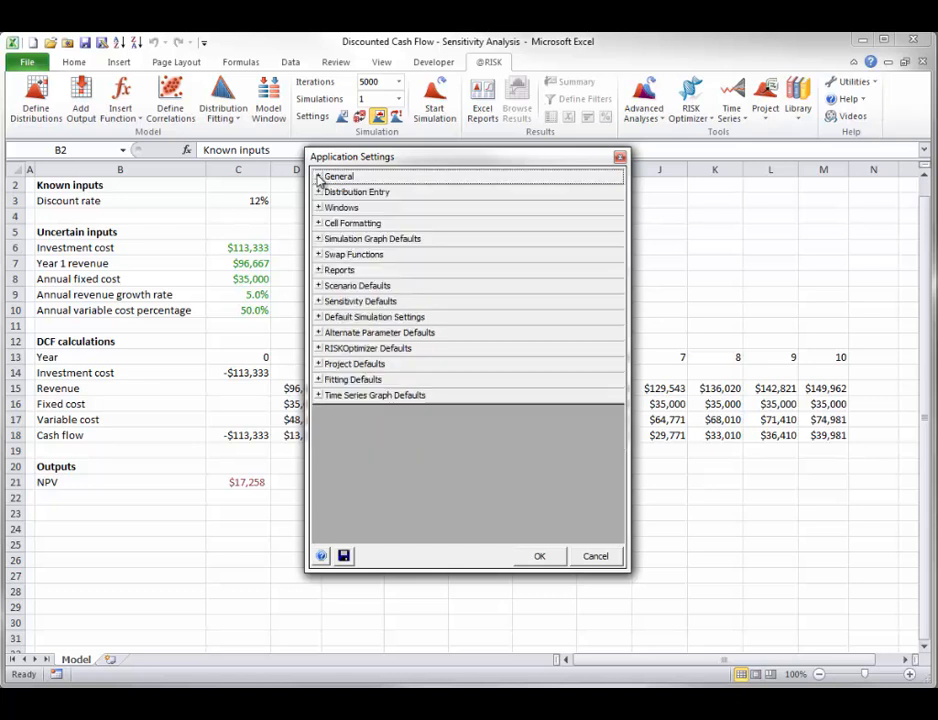
left_click(319, 286)
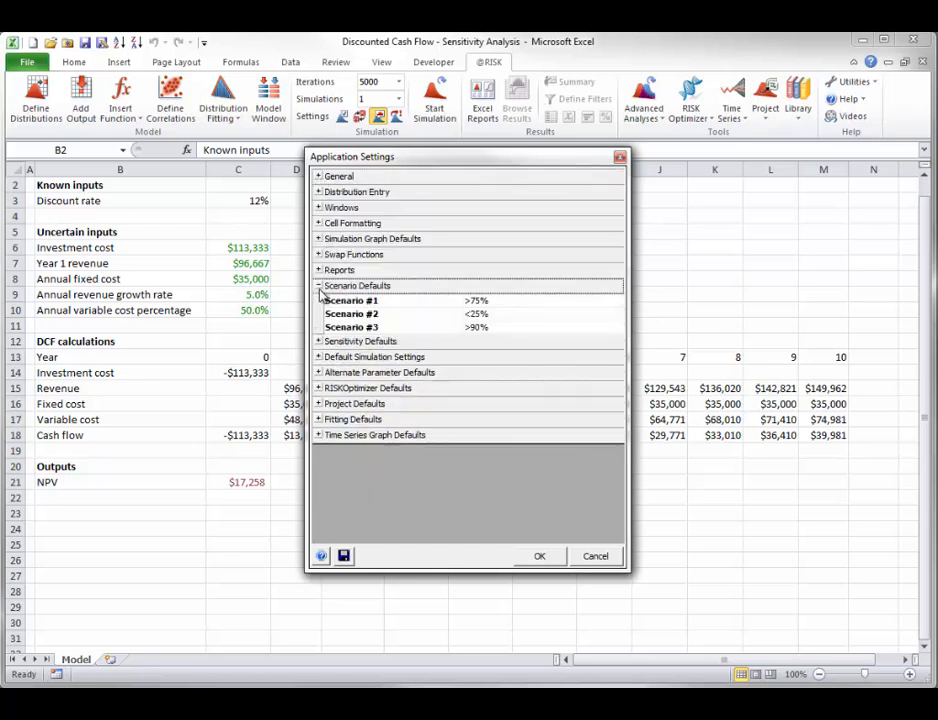
left_click(319, 287)
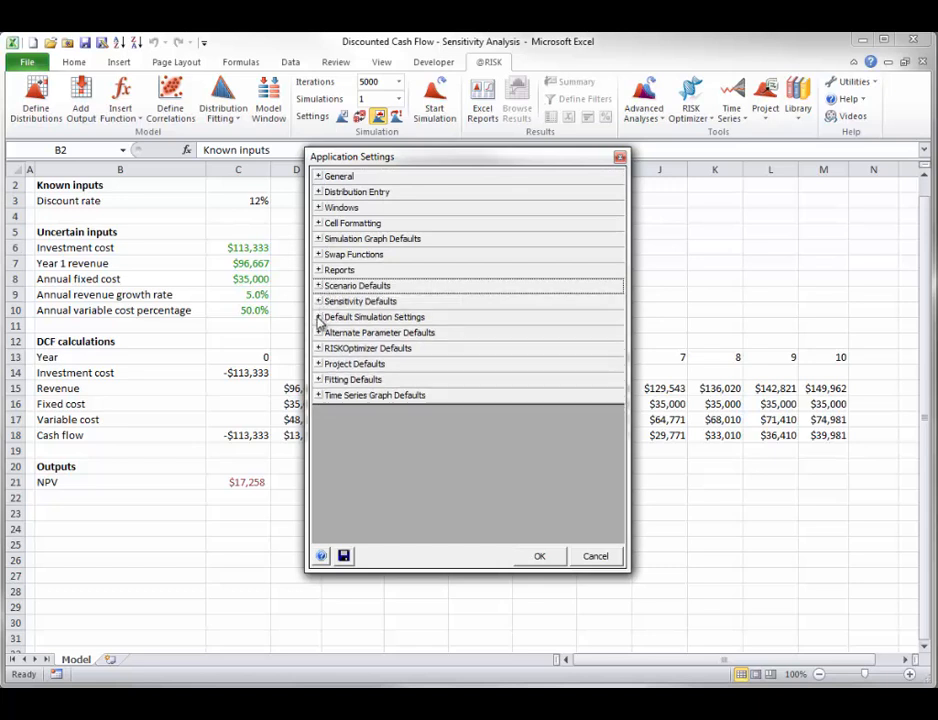
left_click(319, 348)
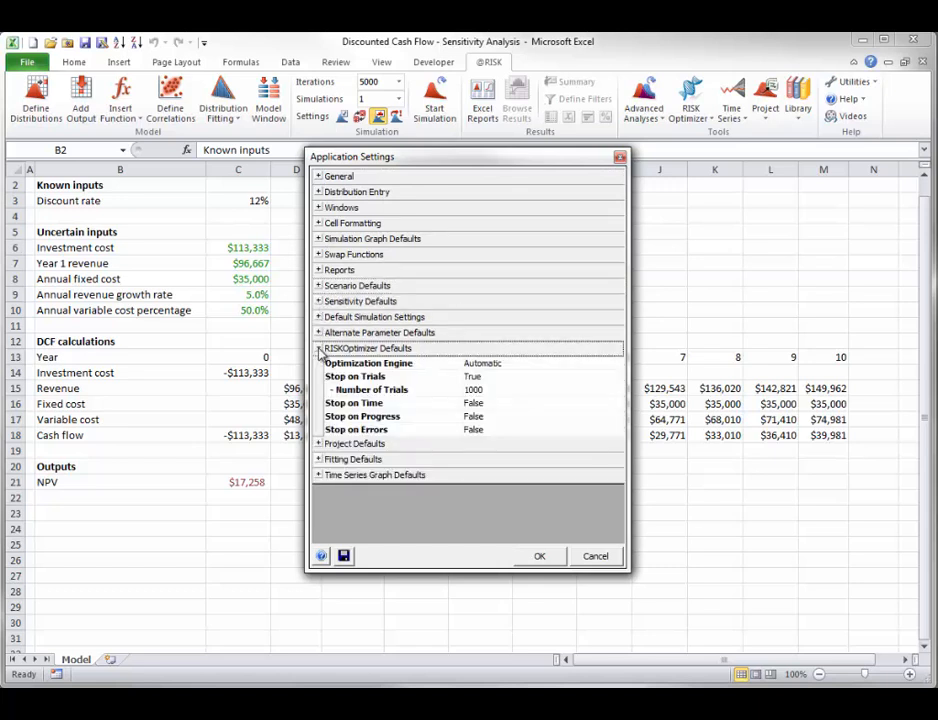
left_click(319, 348)
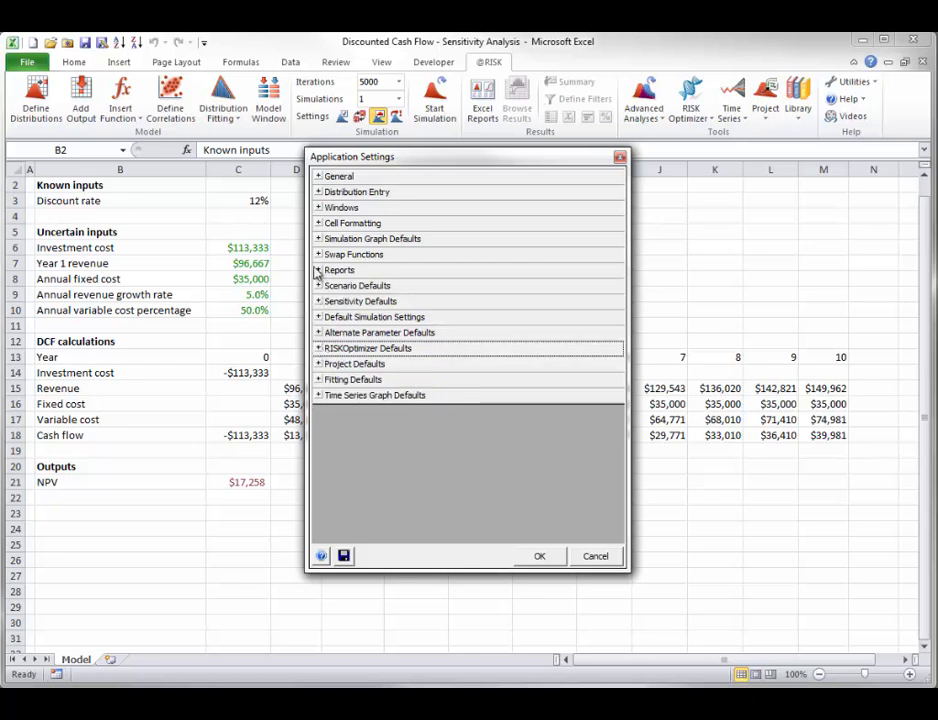
Step: Examine the report placement choices and the reset, export and import options in Application Settings, and leave without changes
left_click(319, 271)
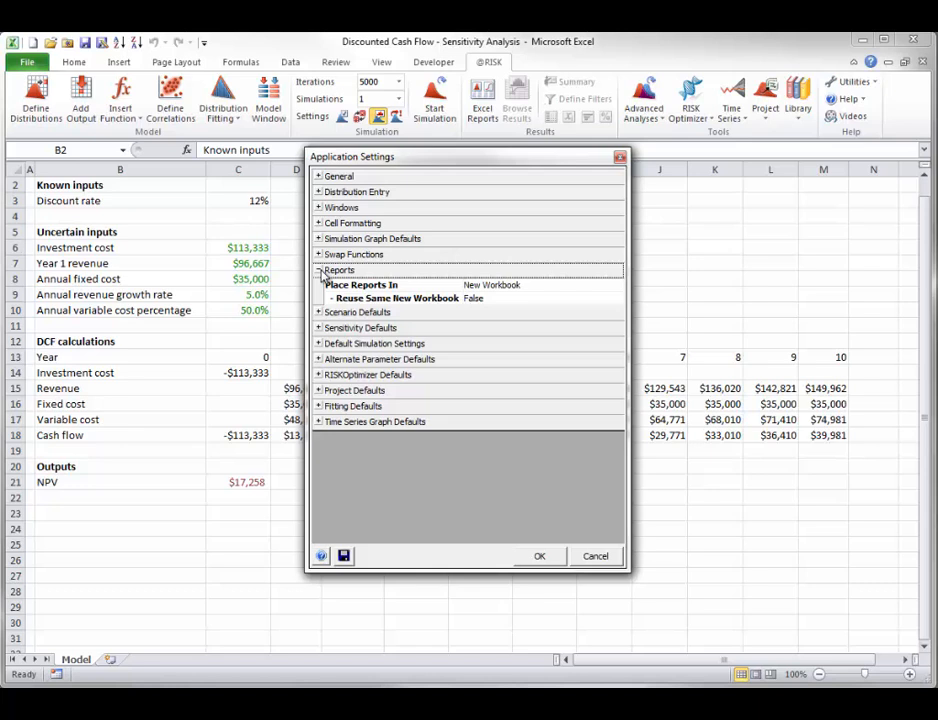
left_click(619, 286)
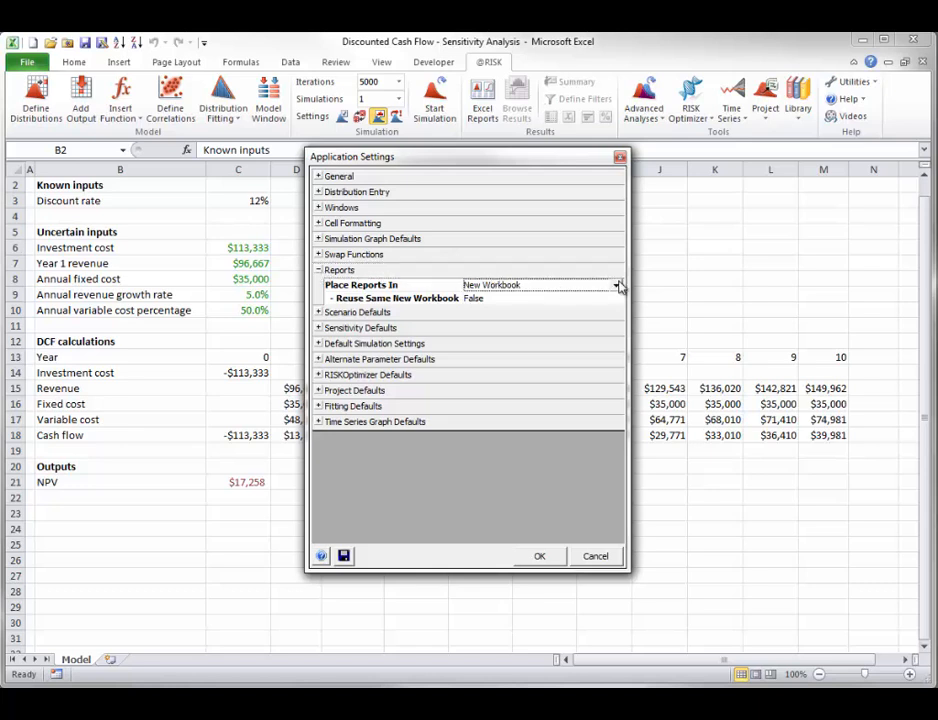
left_click(617, 286)
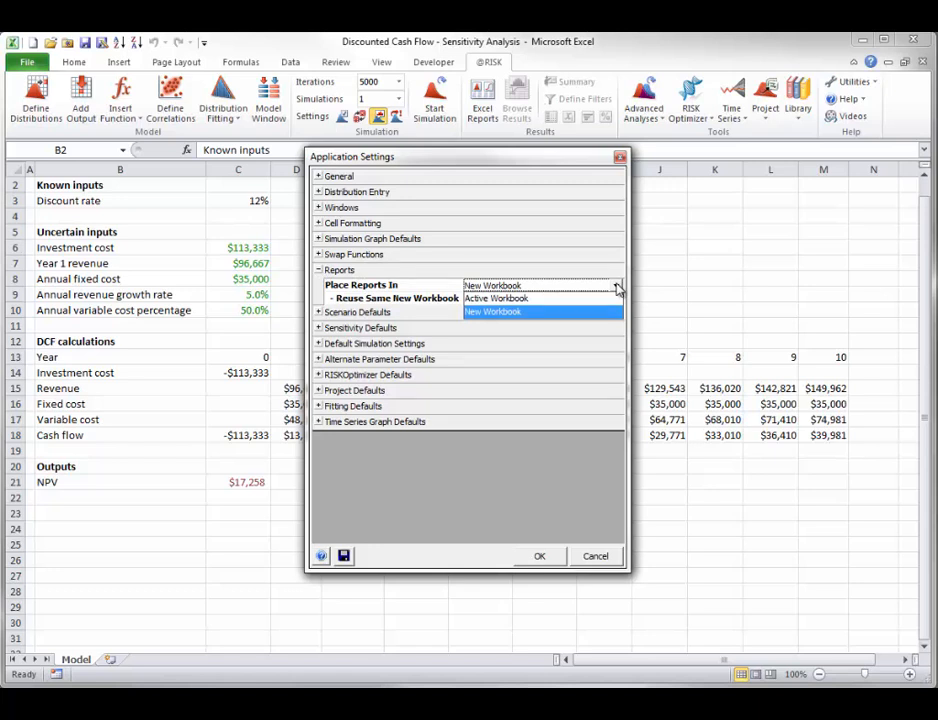
left_click(617, 288)
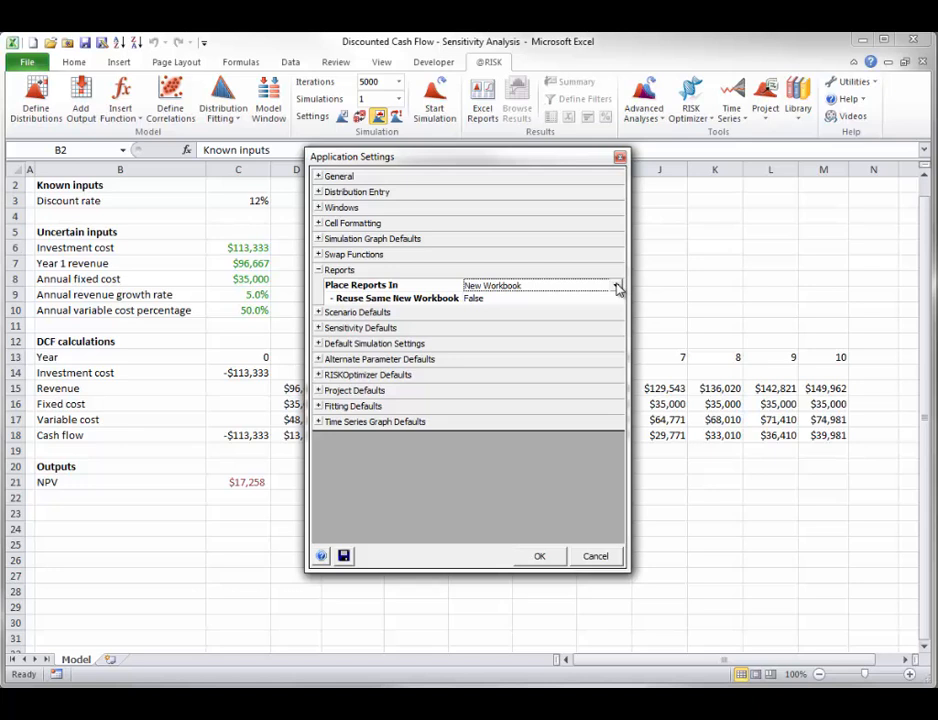
left_click(344, 557)
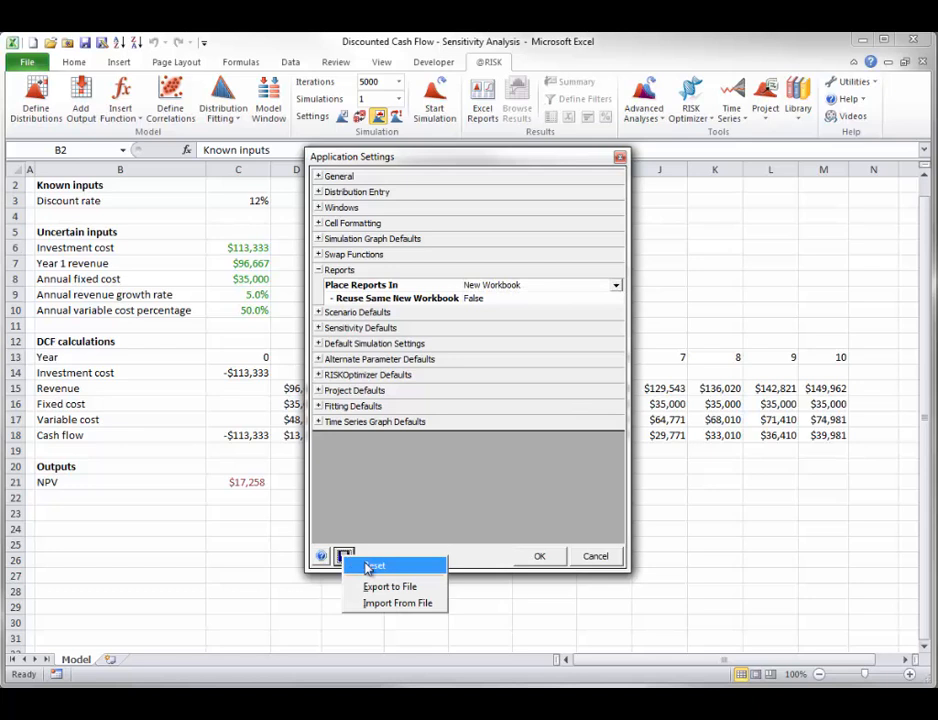
left_click(604, 559)
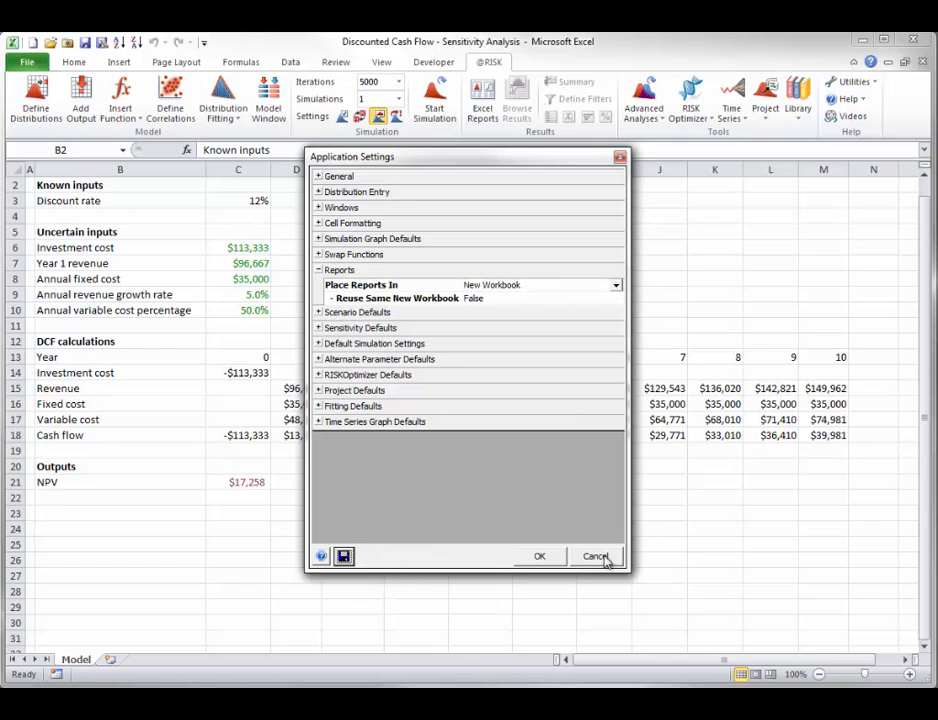
left_click(598, 557)
Step: Run the 5000-iteration simulation of the discounted cash flow model
left_click(874, 85)
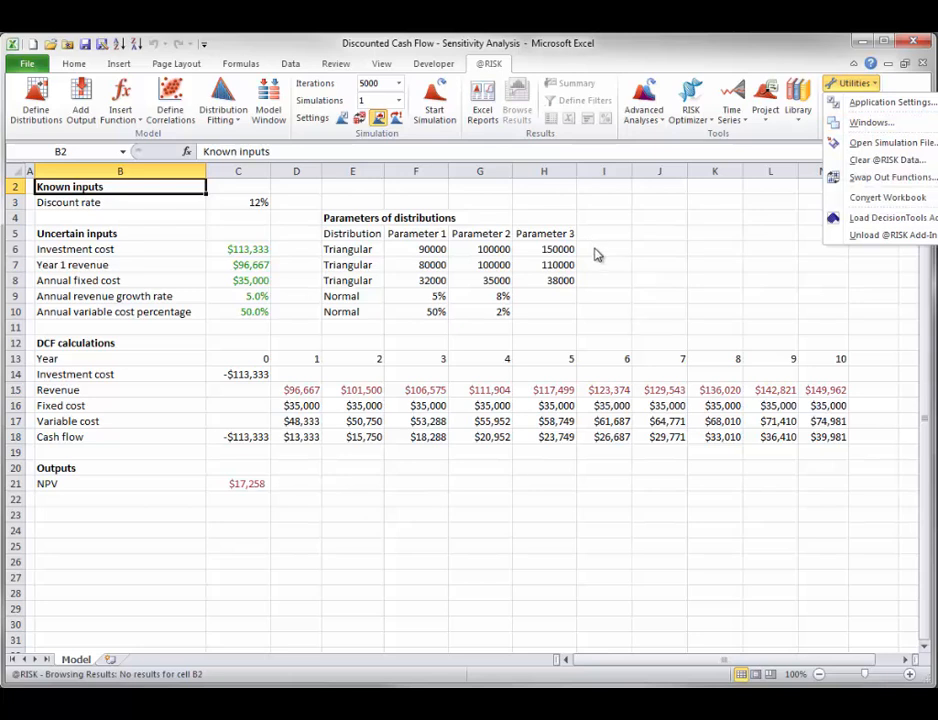
left_click(434, 100)
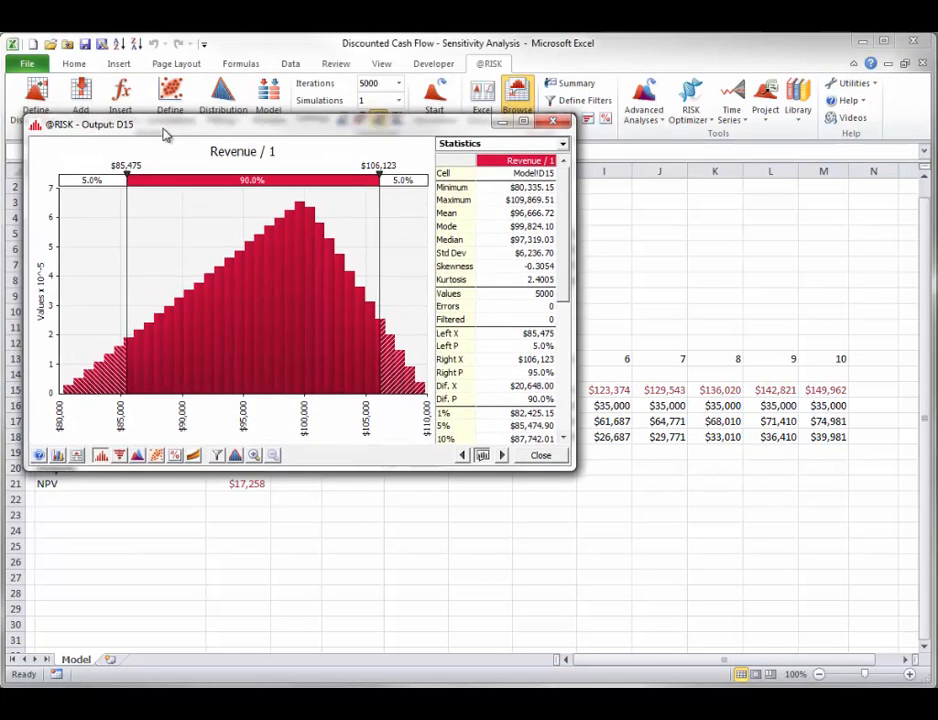
Step: Browse to the NPV output in cell C21 and view its simulated distribution with the graph window positioned clear of the cell
left_click_drag(166, 134, 284, 77)
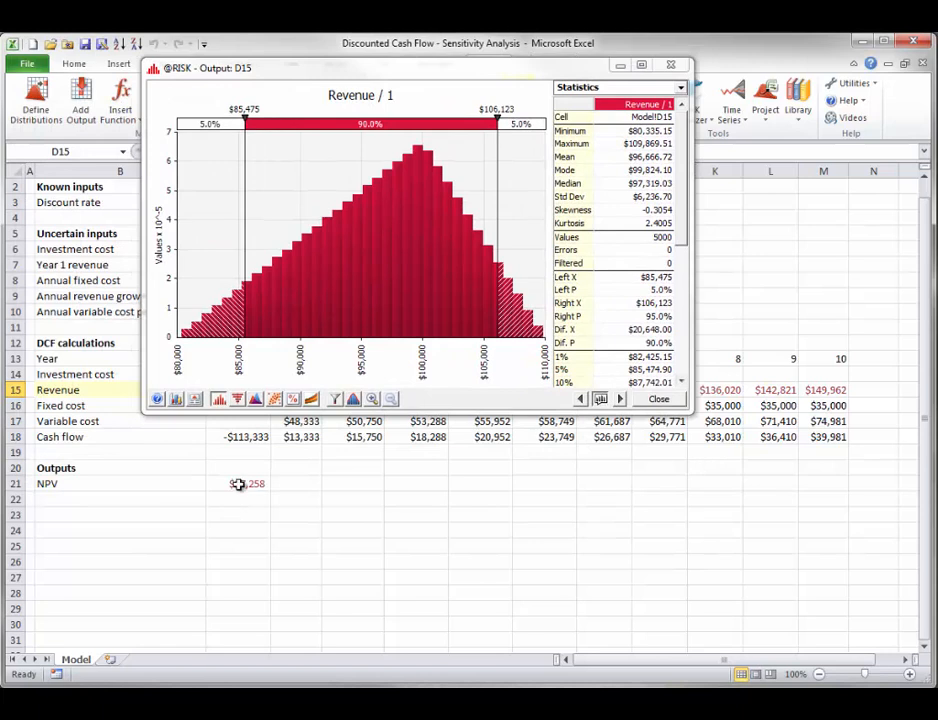
left_click(238, 484)
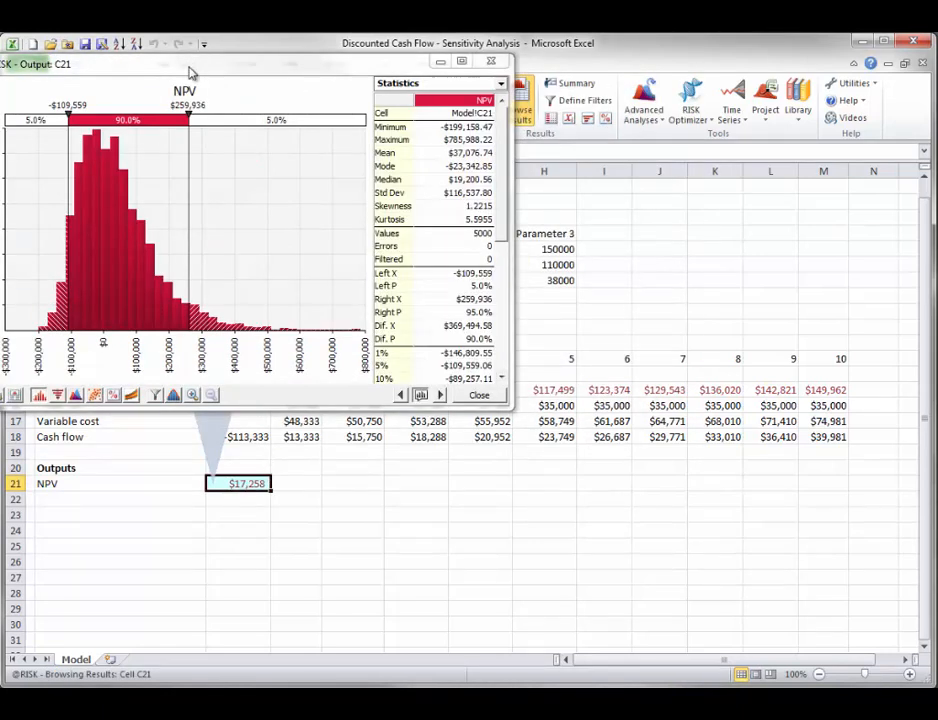
left_click_drag(192, 73, 290, 74)
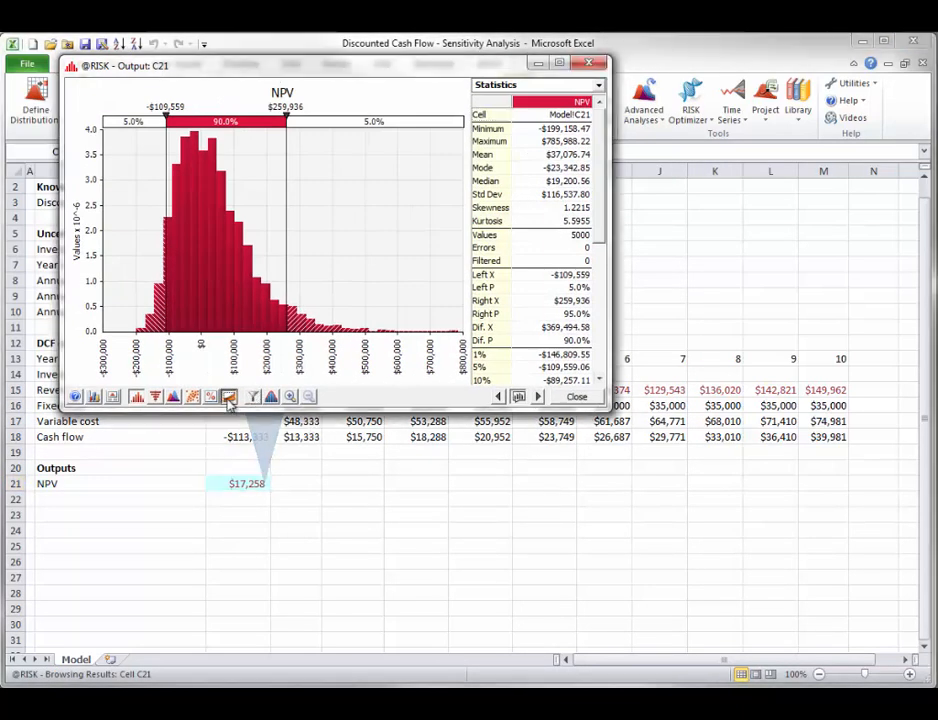
Step: Create a summary trend graph of the Revenue row for years 1 to 10, using cells D15:M15
left_click(228, 398)
left_click(252, 408)
left_click(314, 391)
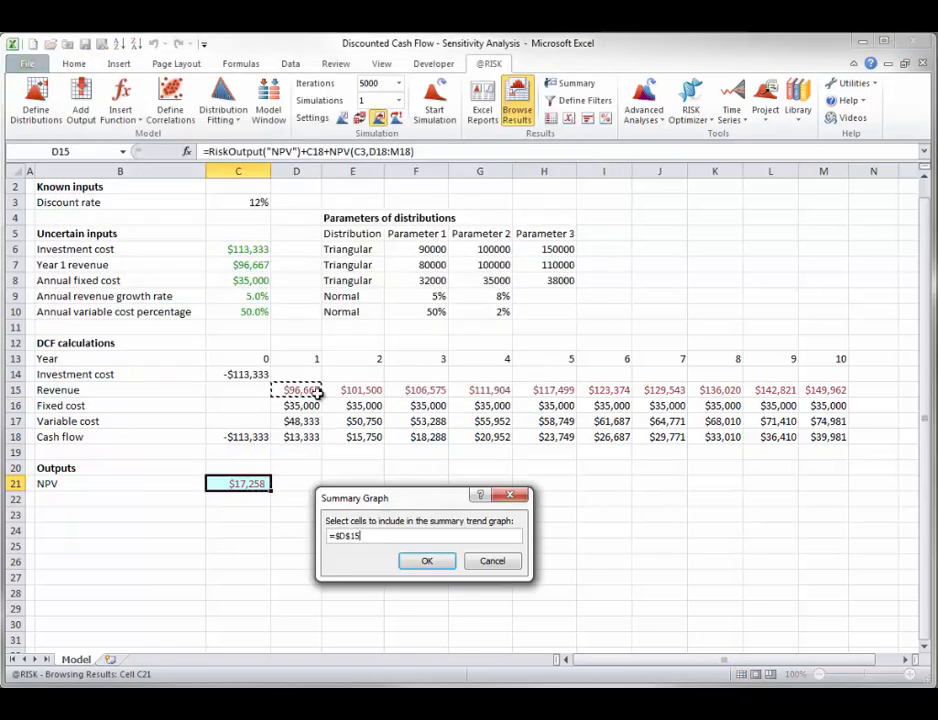
left_click_drag(316, 392, 796, 396)
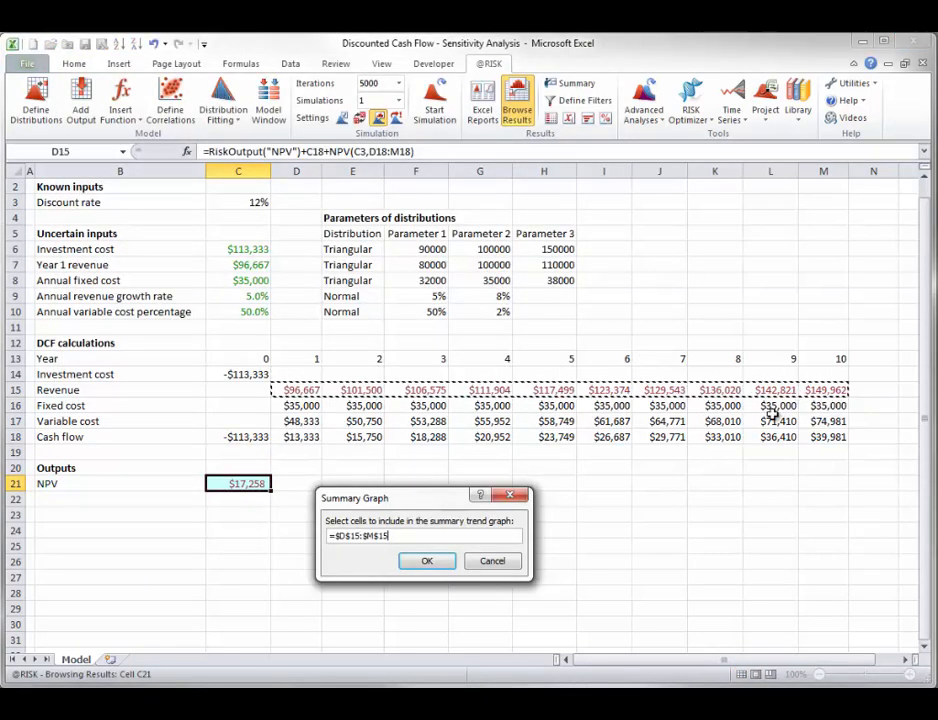
left_click(427, 561)
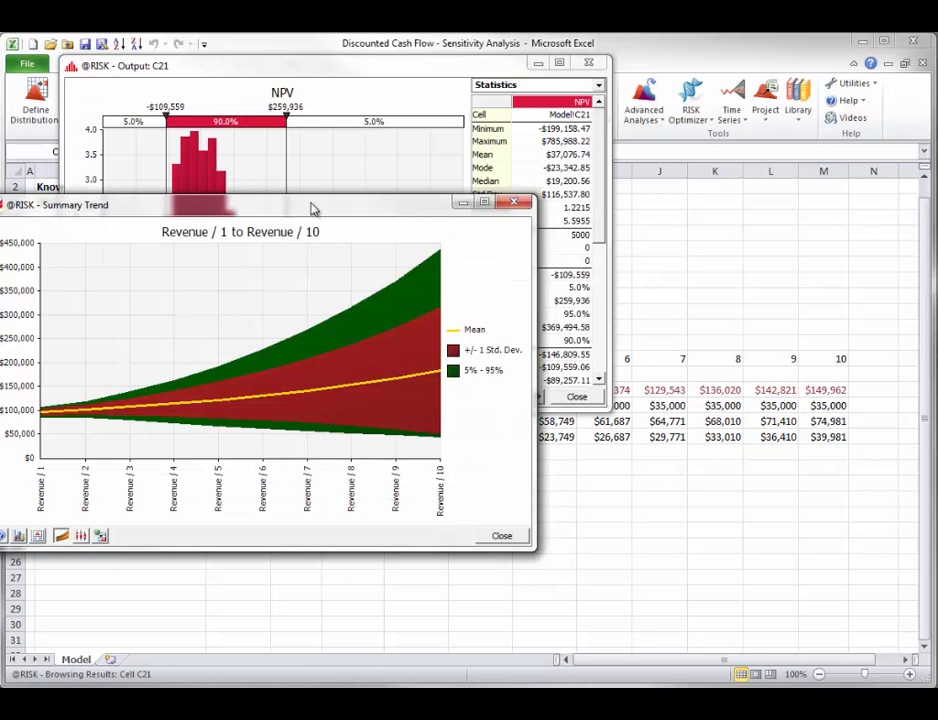
left_click_drag(314, 213, 373, 161)
Step: From the NPV graph, create a scatter plot of NPV against Investment cost in cell C6
left_click(295, 76)
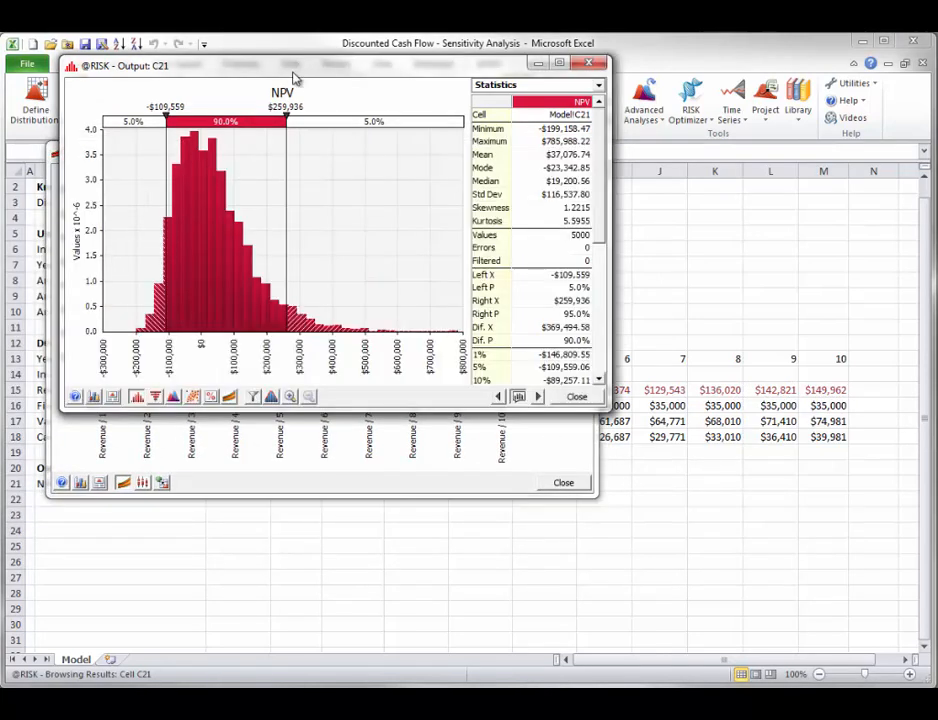
left_click(193, 397)
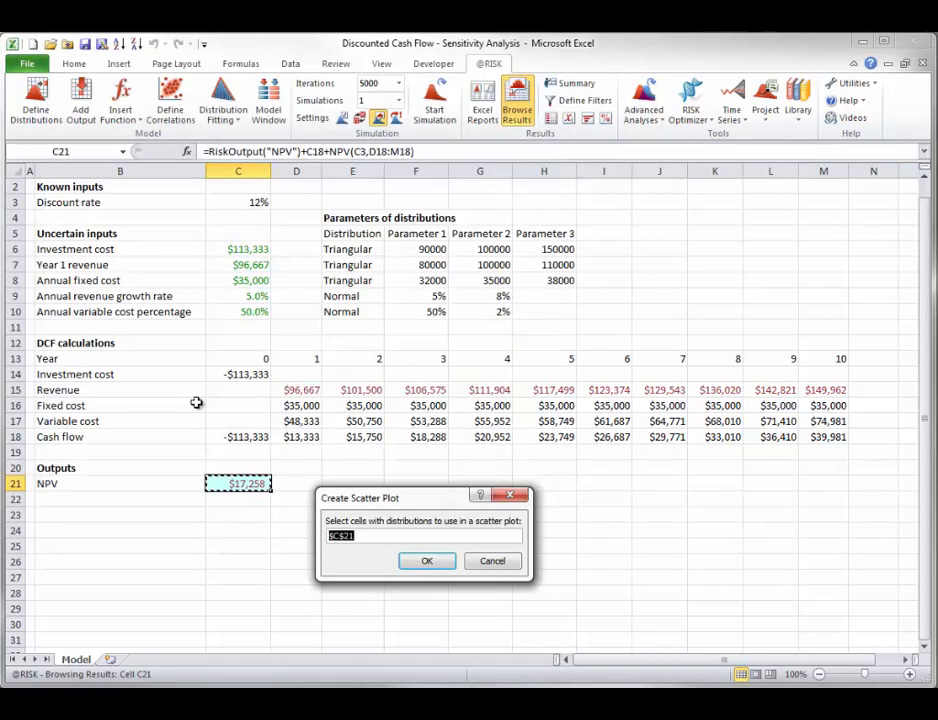
left_click(239, 250)
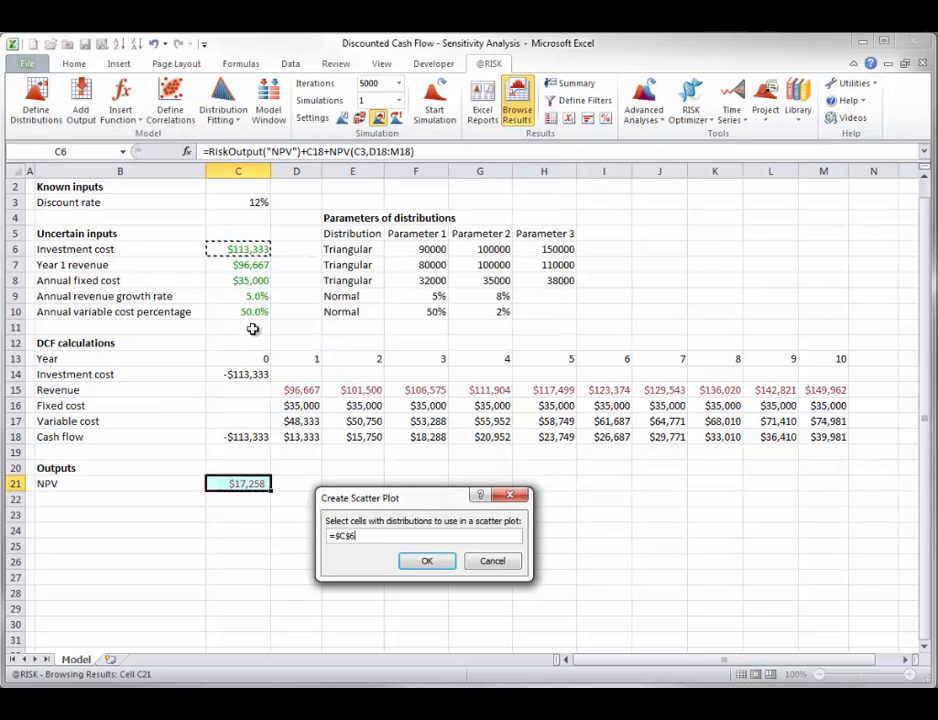
left_click(425, 561)
left_click_drag(262, 224, 364, 206)
left_click(868, 84)
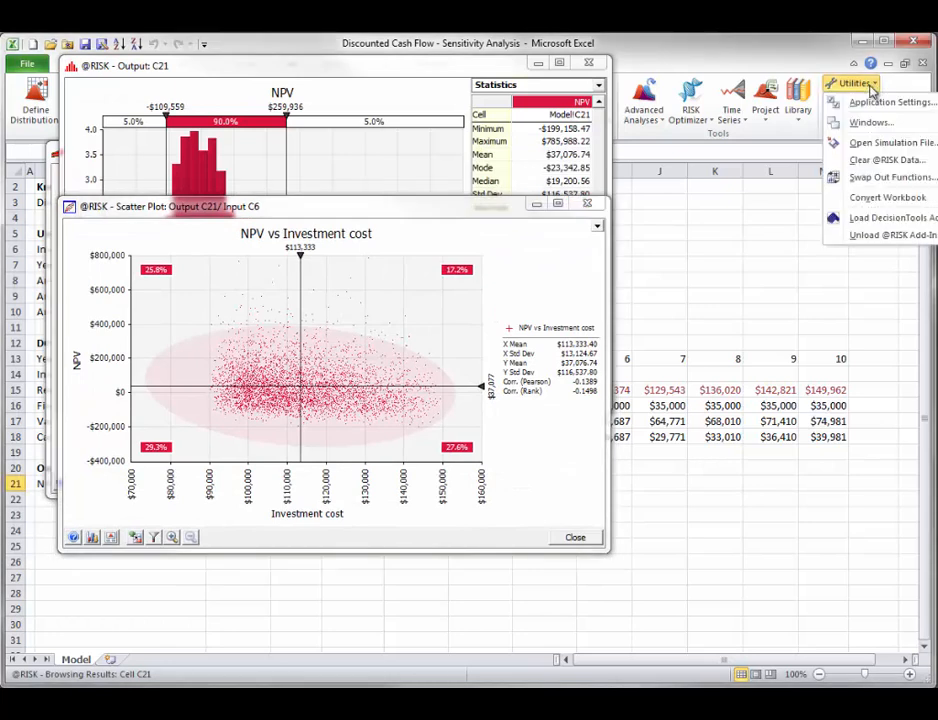
left_click(867, 122)
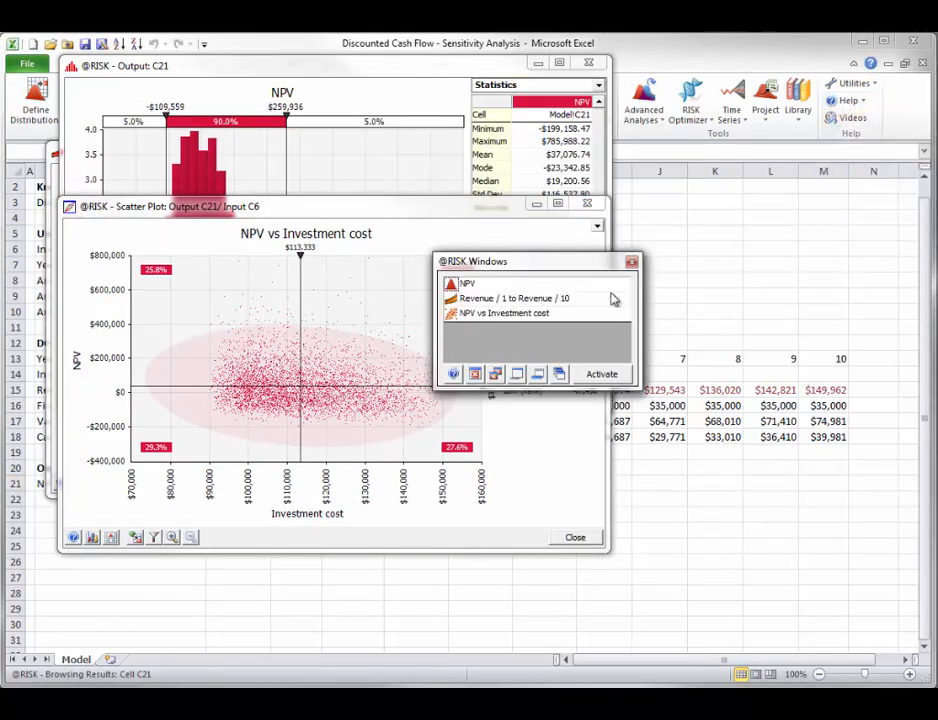
left_click(466, 286)
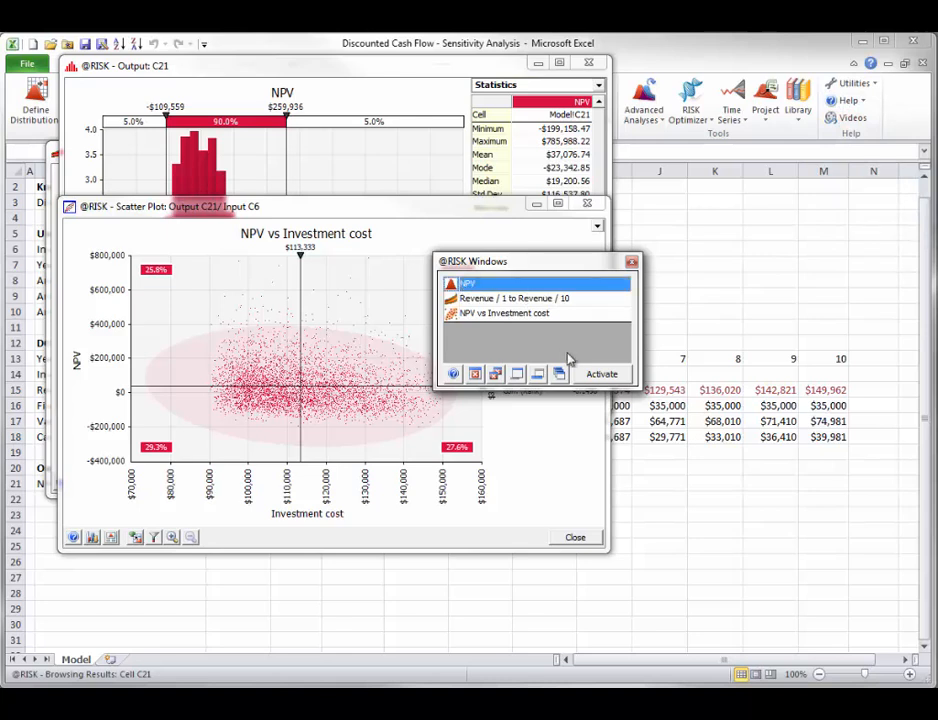
left_click(601, 374)
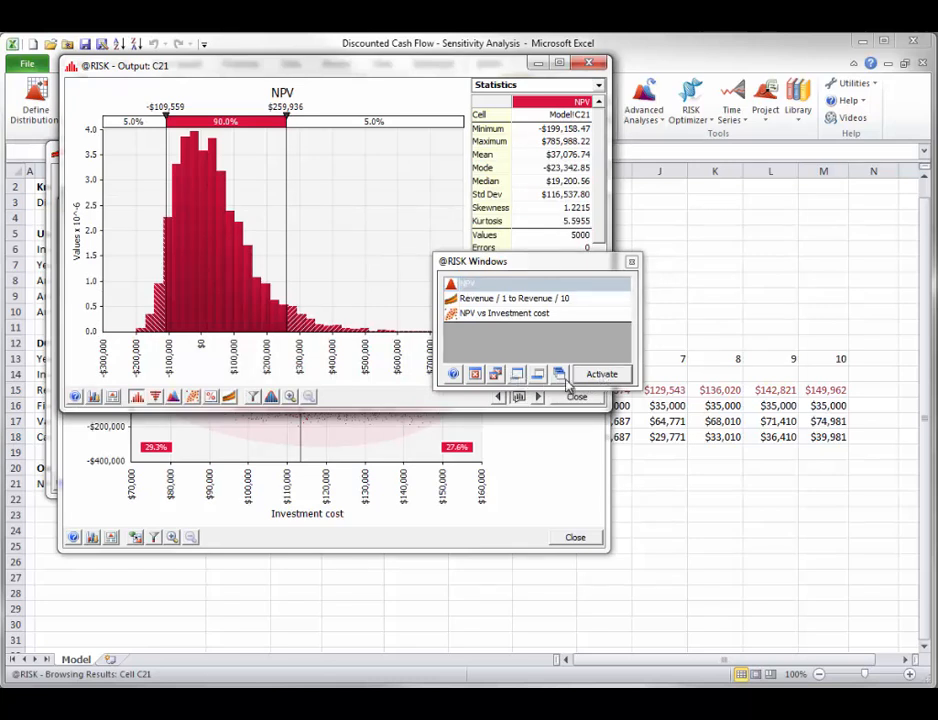
left_click(494, 375)
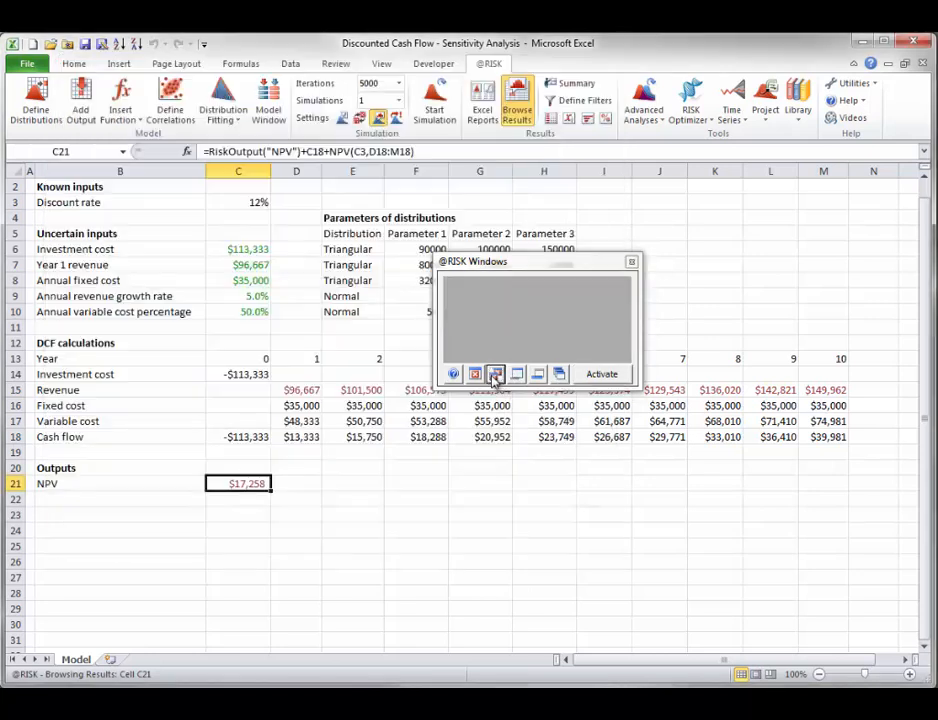
left_click(632, 263)
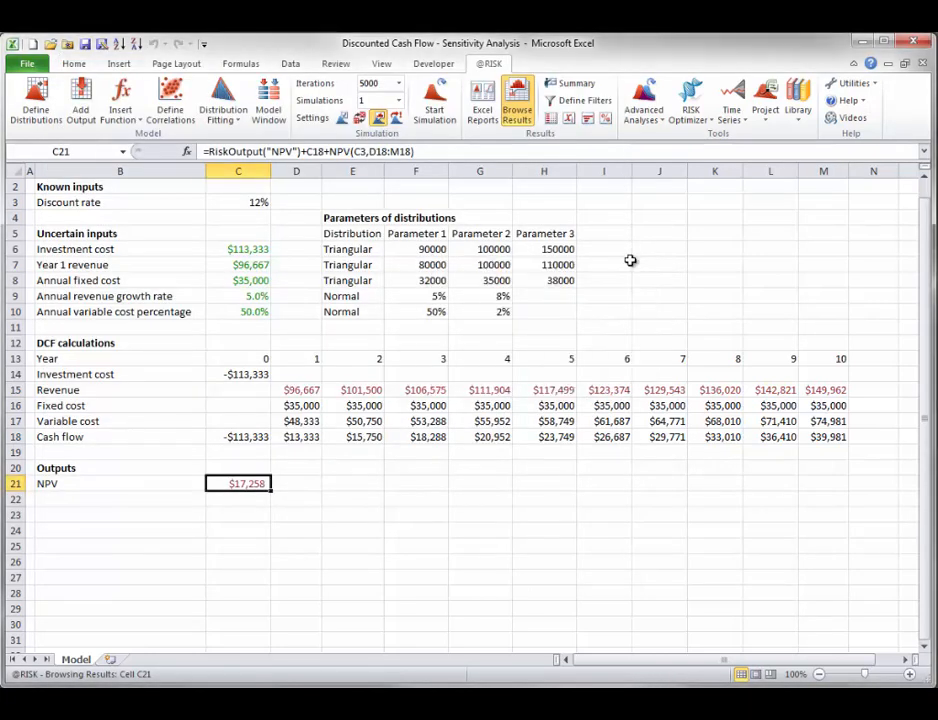
left_click(852, 83)
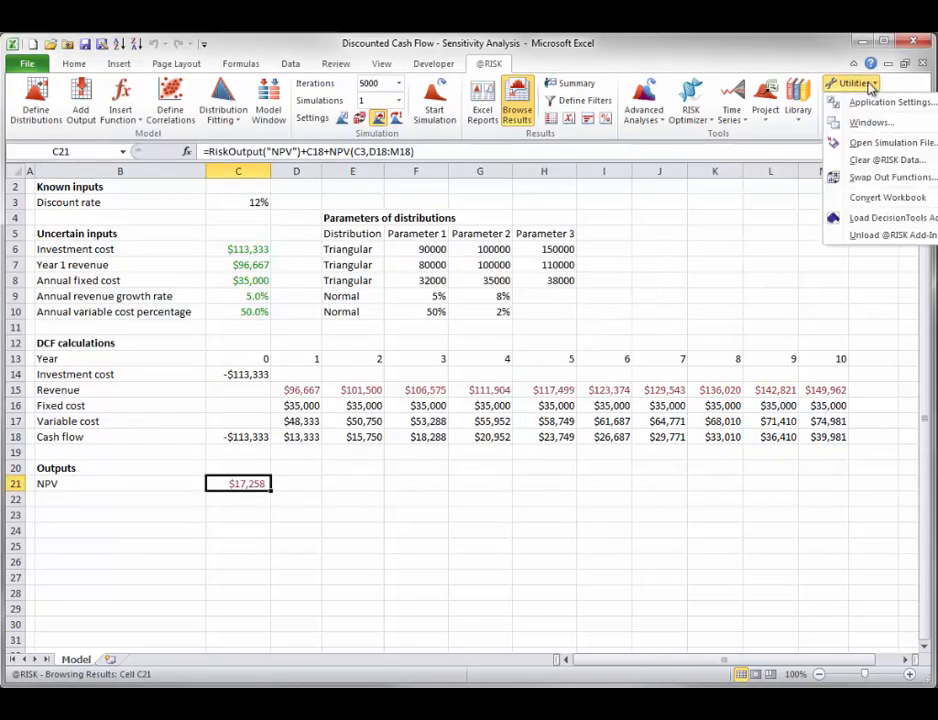
left_click(865, 147)
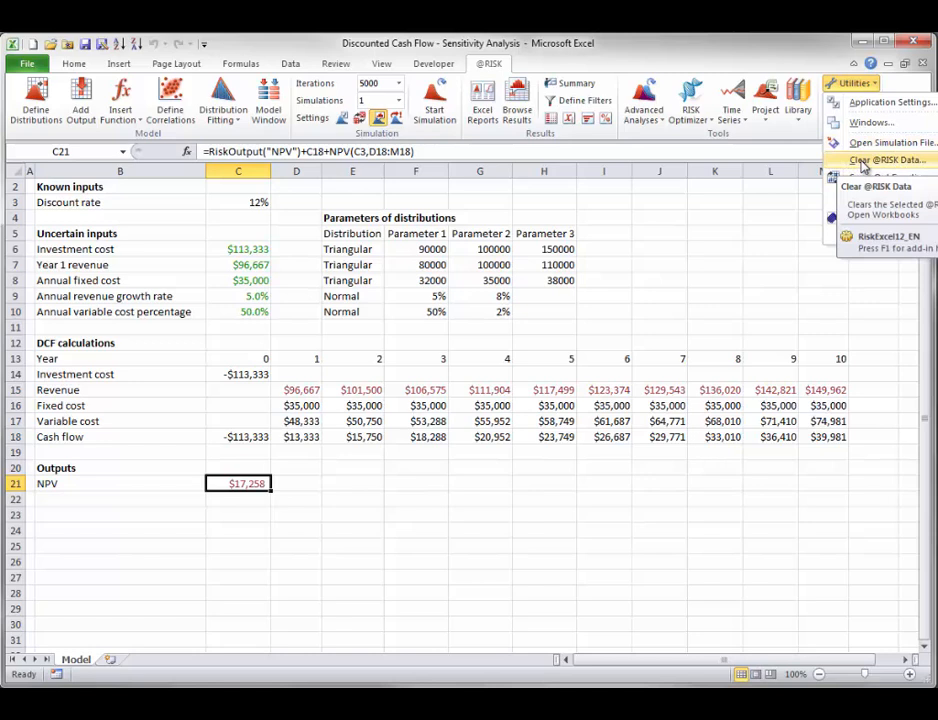
left_click(862, 162)
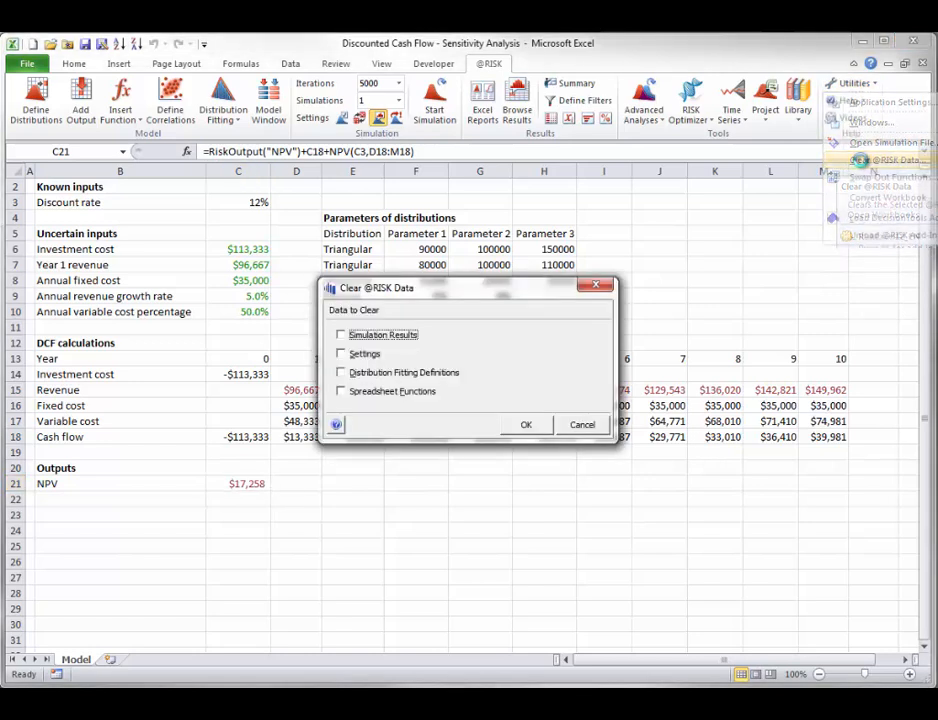
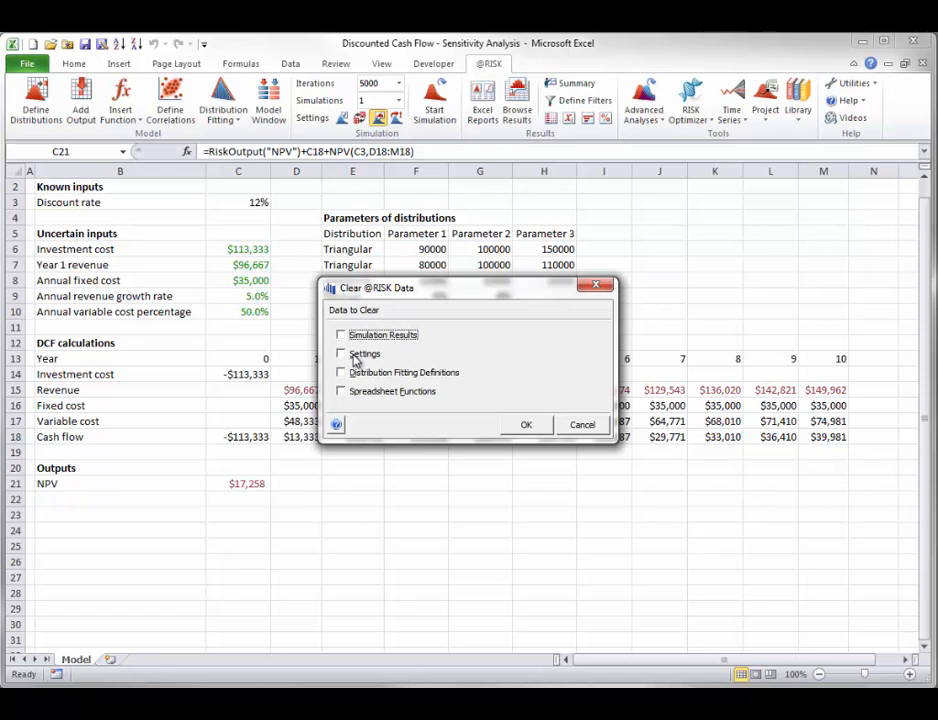
left_click(341, 335)
left_click(527, 425)
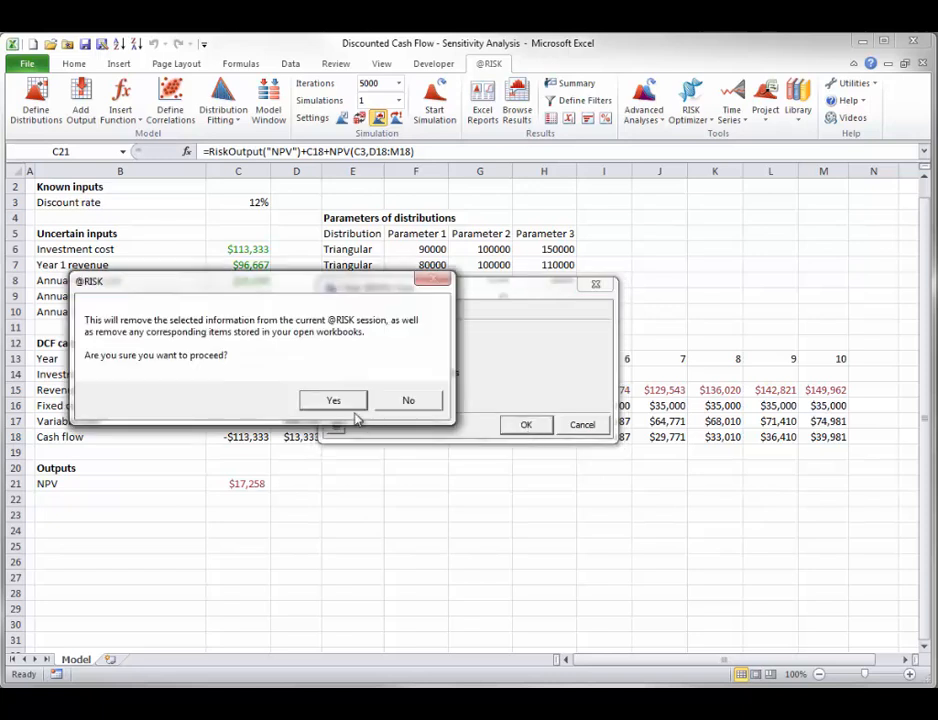
left_click(342, 401)
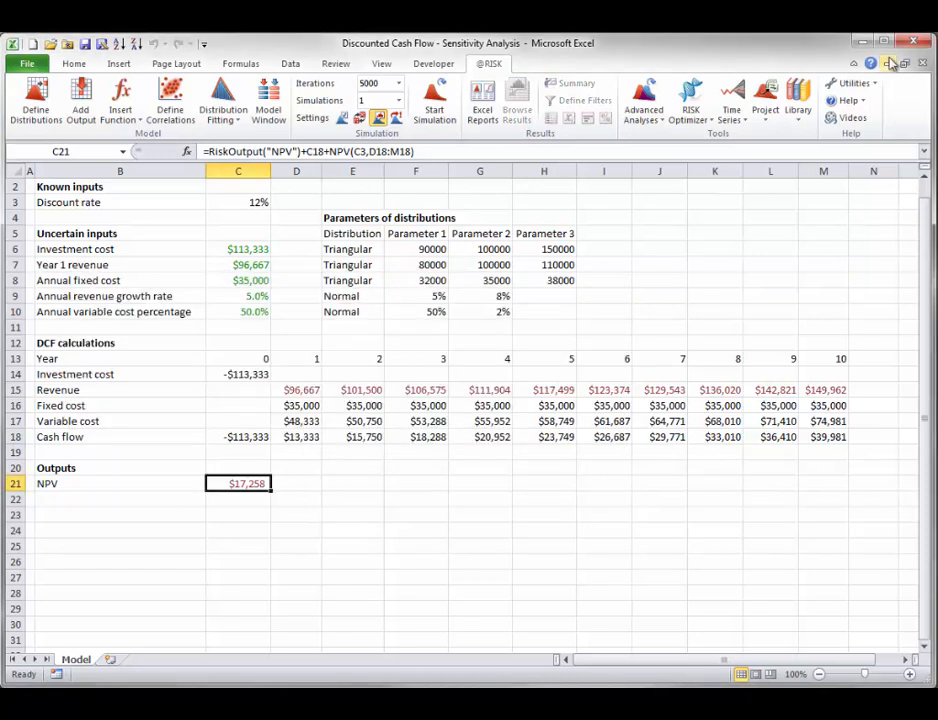
left_click(872, 86)
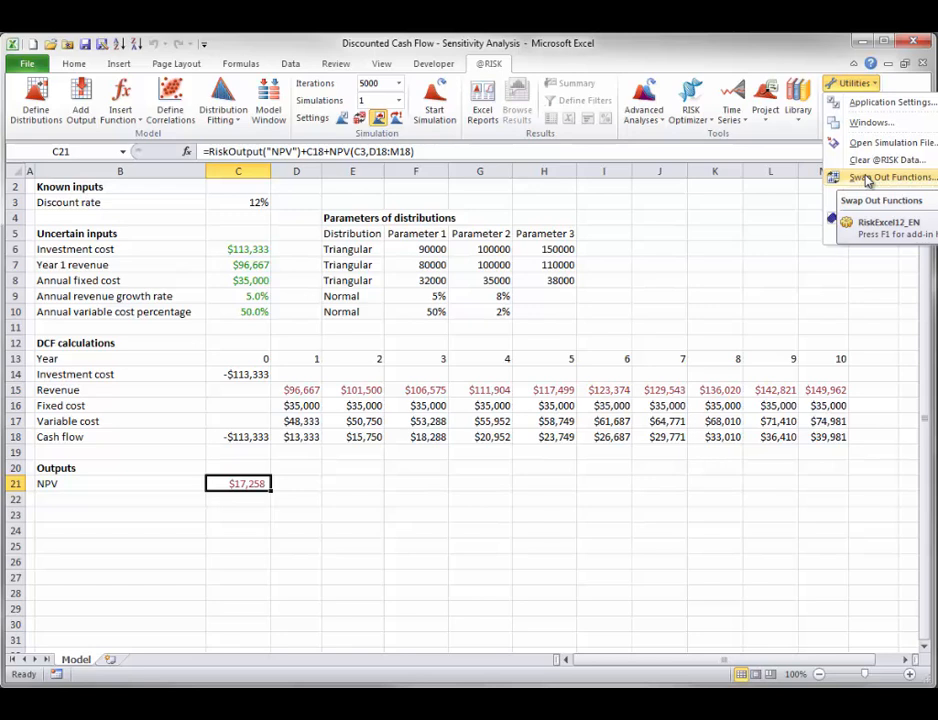
left_click(867, 178)
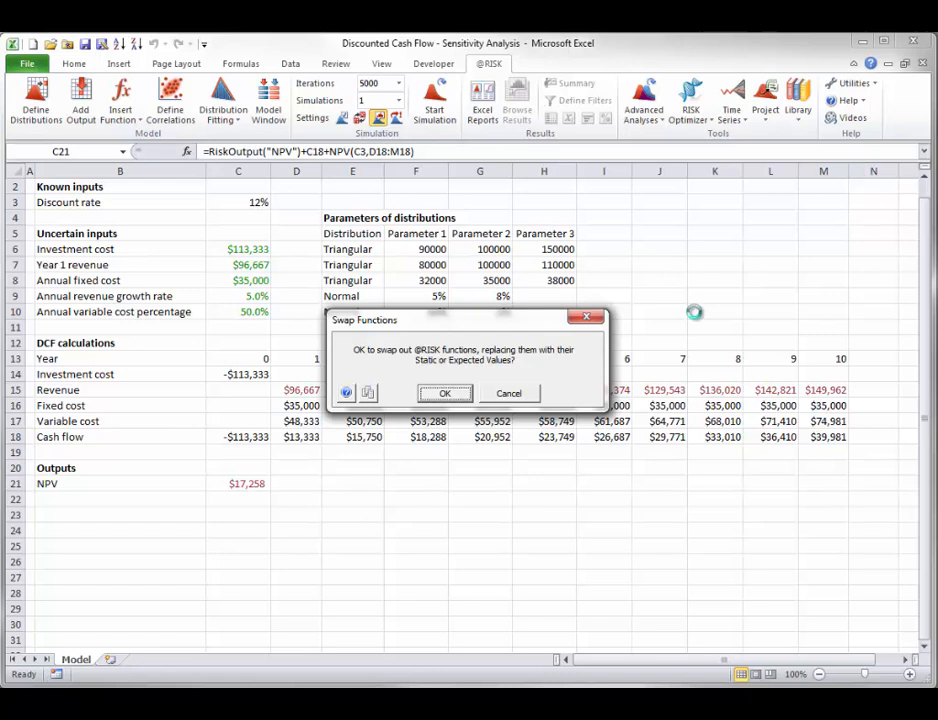
left_click(450, 393)
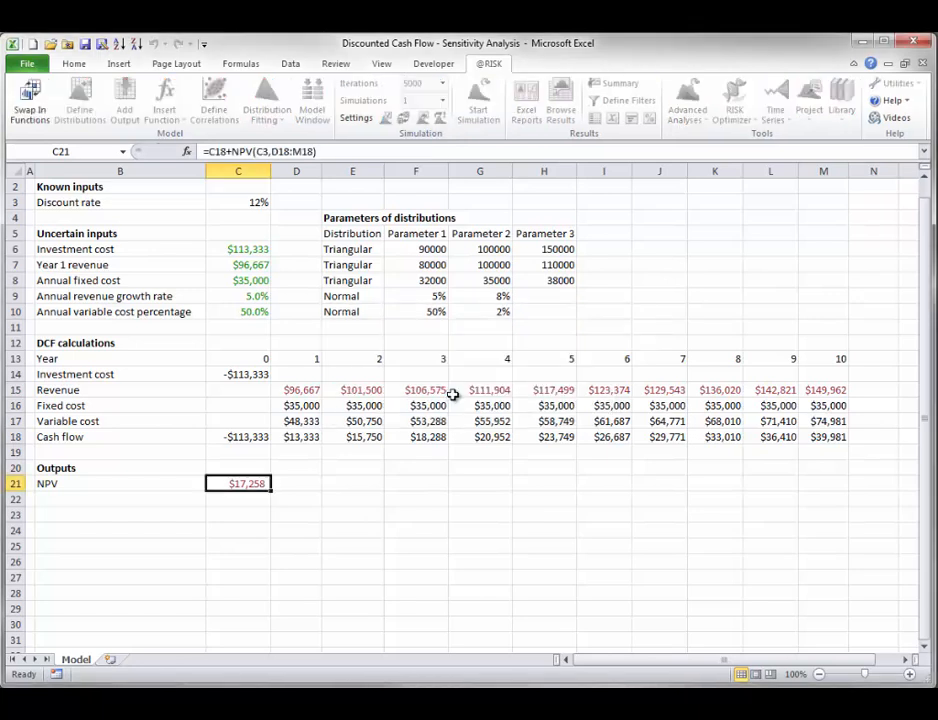
left_click(243, 248)
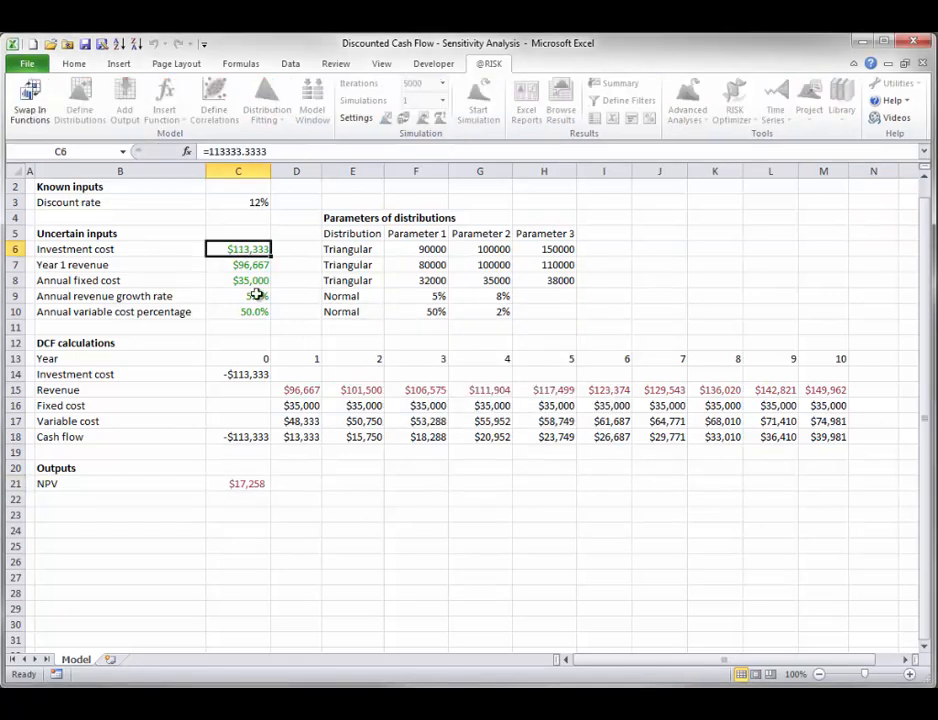
left_click(246, 483)
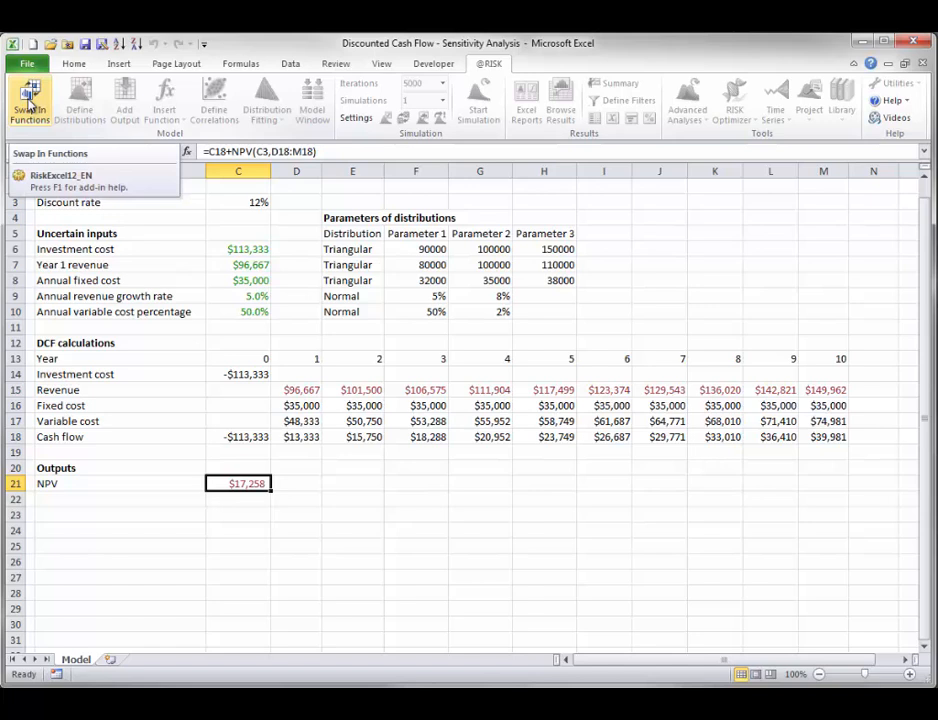
left_click(31, 104)
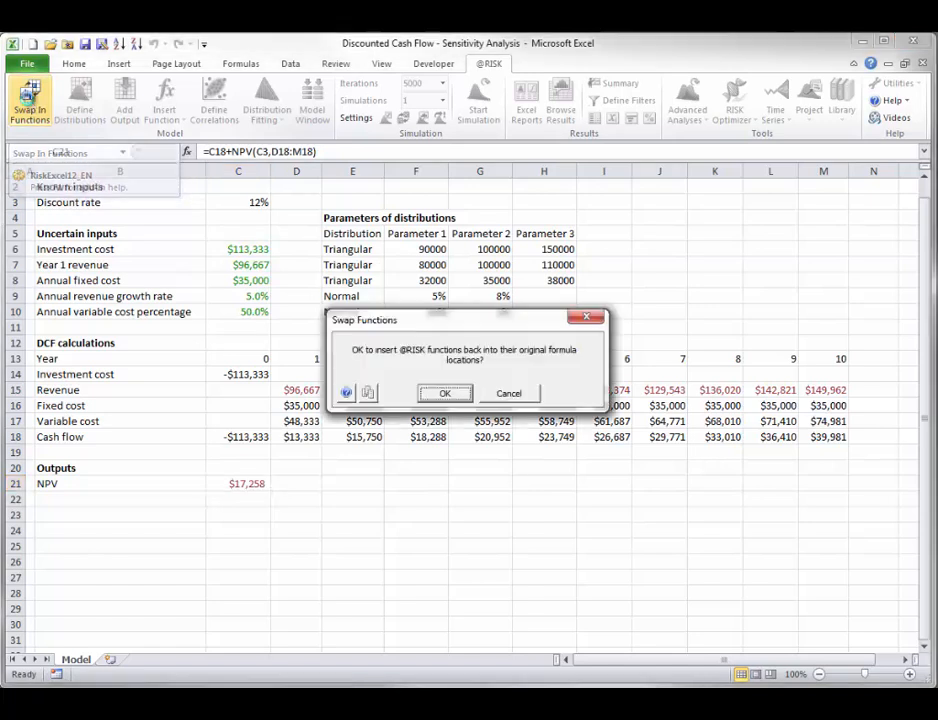
left_click(446, 394)
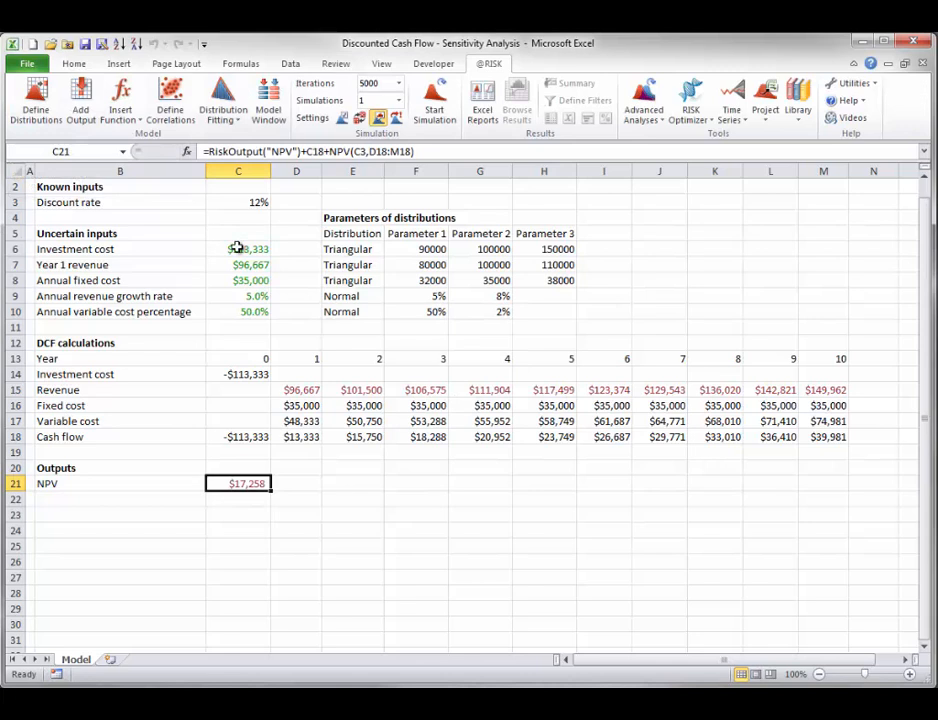
left_click(237, 248)
left_click(233, 484)
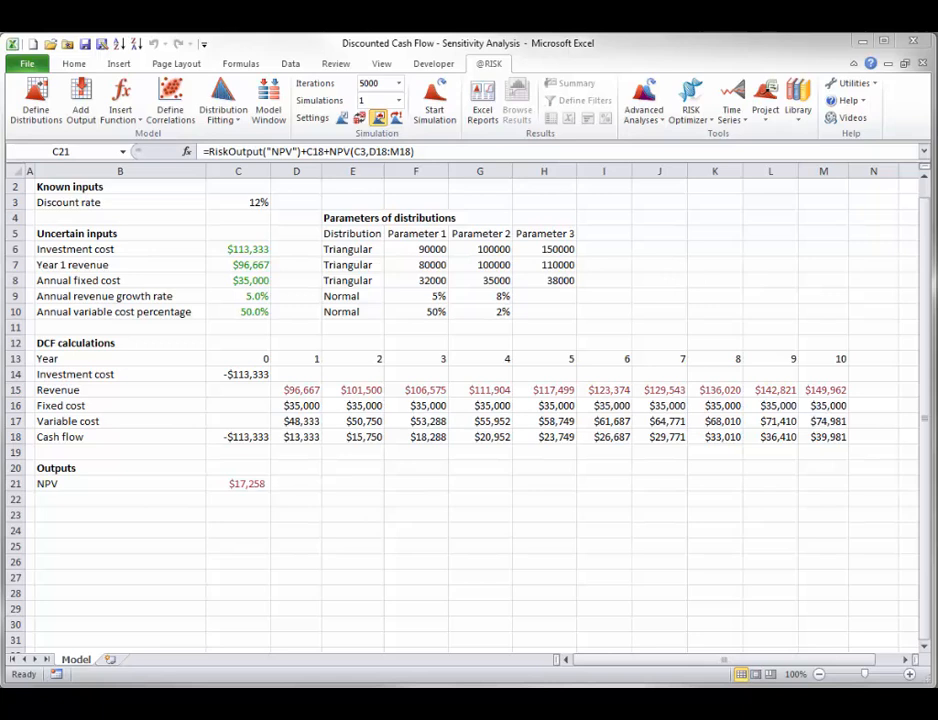
left_click(874, 87)
left_click(874, 87)
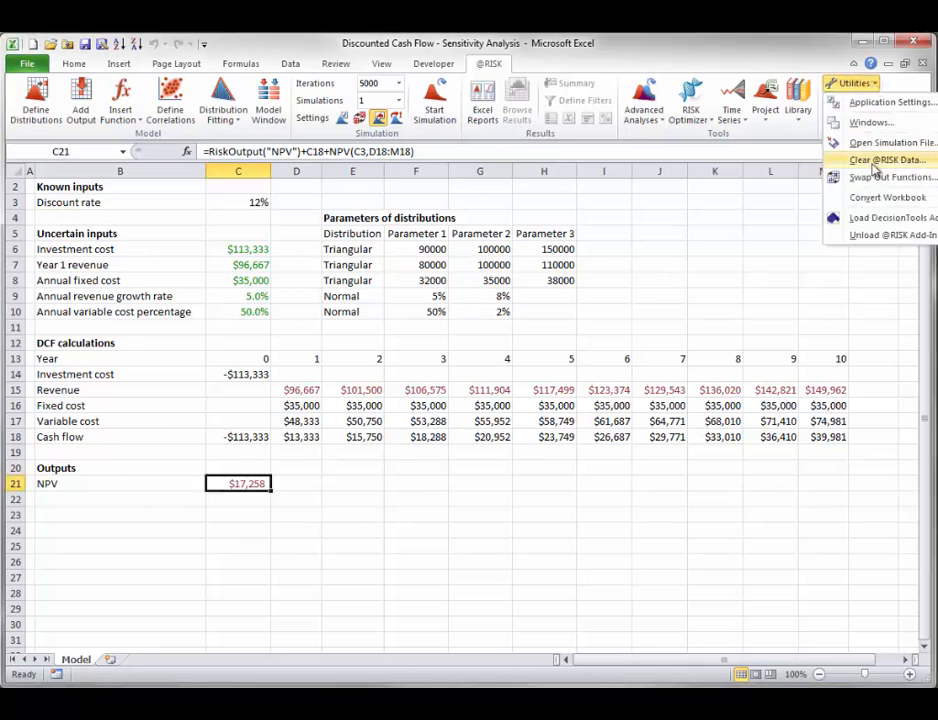
mouse_move(876, 204)
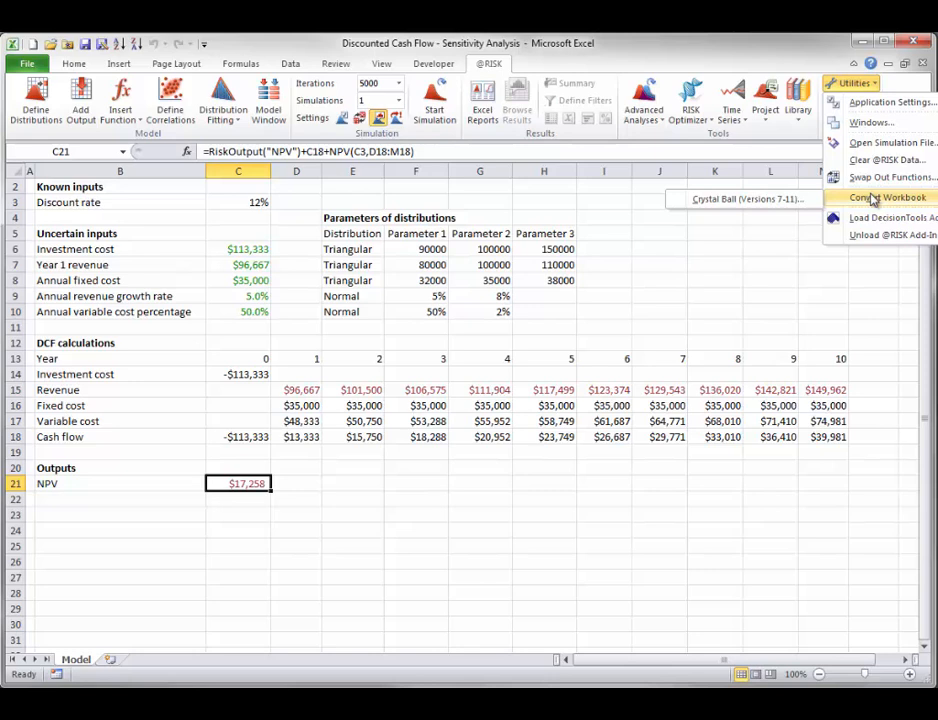
left_click(787, 257)
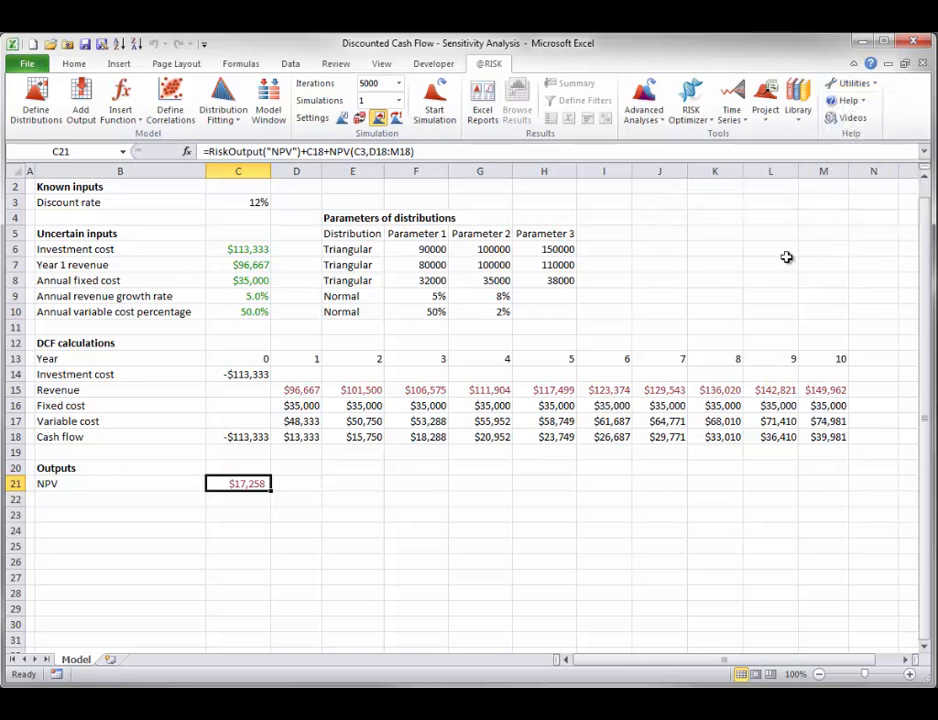